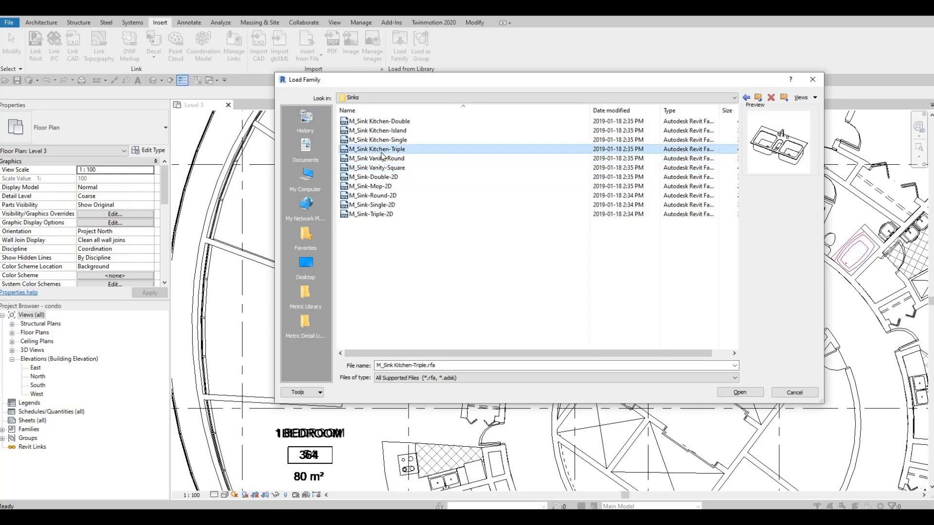
Load the M_Sink Kitchen-Single family from the Sinks library folder and dismiss the project save reminder
{"action": "left_click", "coordinate": [386, 141]}
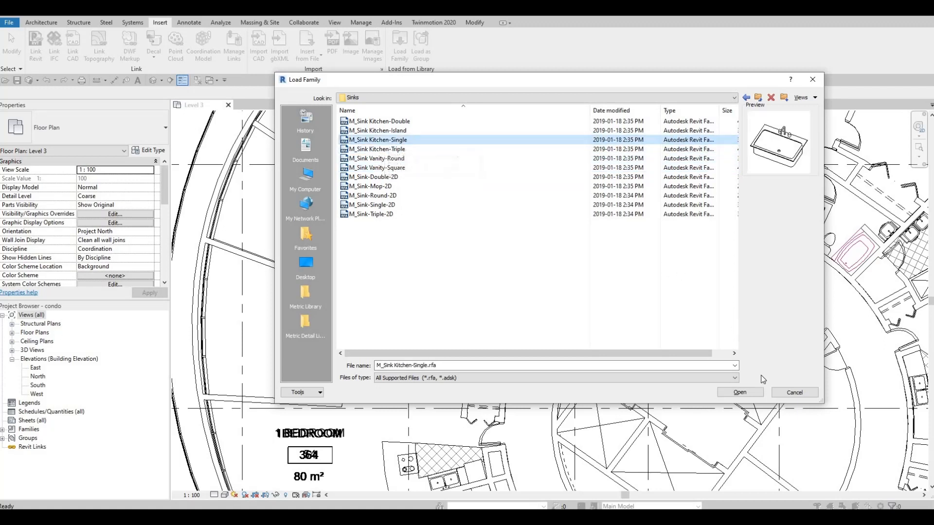
{"action": "left_click", "coordinate": [748, 393]}
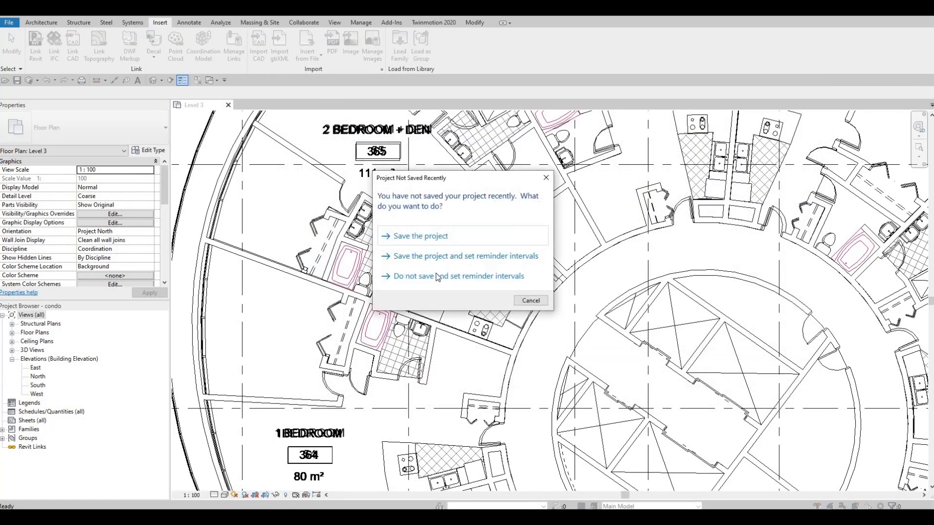
{"action": "key", "text": "Escape"}
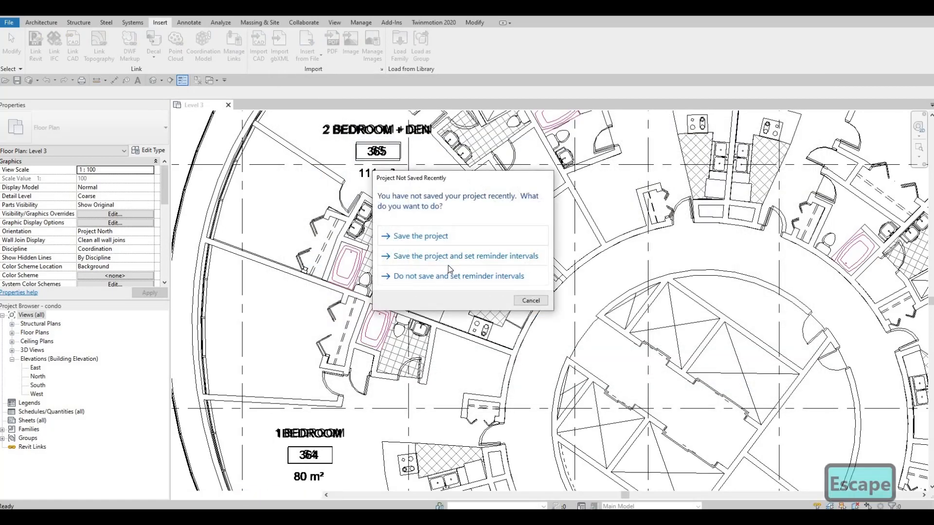
{"action": "key", "text": "c"}
{"action": "key", "text": "m"}
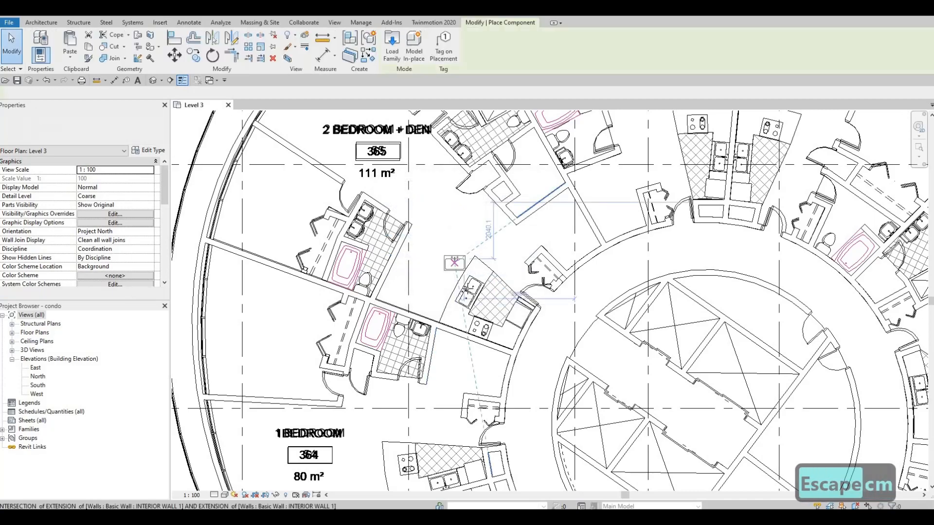
{"action": "scroll", "coordinate": [489, 294], "scroll_direction": "up", "scroll_amount": 4}
{"action": "left_click", "coordinate": [457, 300]}
{"action": "scroll", "coordinate": [458, 300], "scroll_direction": "down", "scroll_amount": 2}
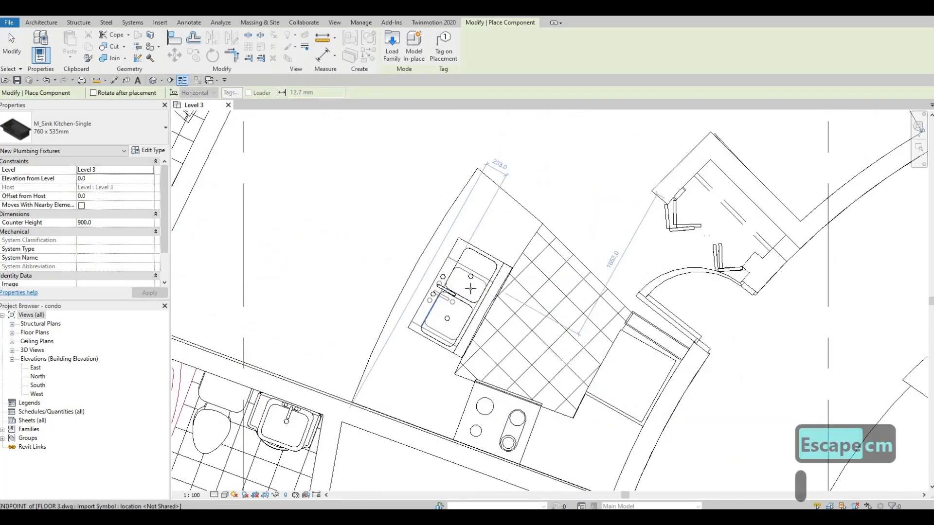
{"action": "scroll", "coordinate": [480, 316], "scroll_direction": "down", "scroll_amount": 3}
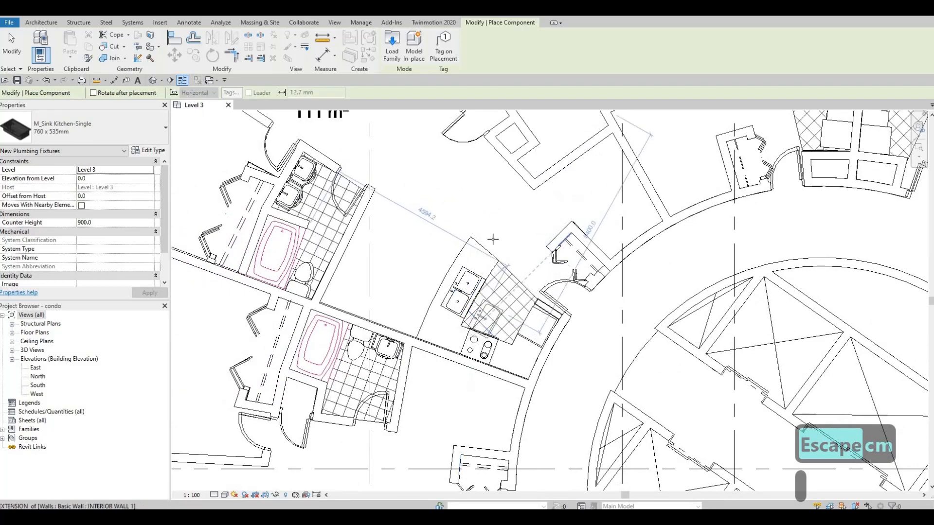
{"action": "scroll", "coordinate": [490, 243], "scroll_direction": "down", "scroll_amount": 1}
{"action": "middle_click_drag", "start_coordinate": [488, 246], "coordinate": [467, 157]}
{"action": "middle_click_drag", "start_coordinate": [432, 366], "coordinate": [413, 218]}
{"action": "scroll", "coordinate": [416, 221], "scroll_direction": "up", "scroll_amount": 1}
{"action": "key", "text": "Escape"}
{"action": "key", "text": "Escape"}
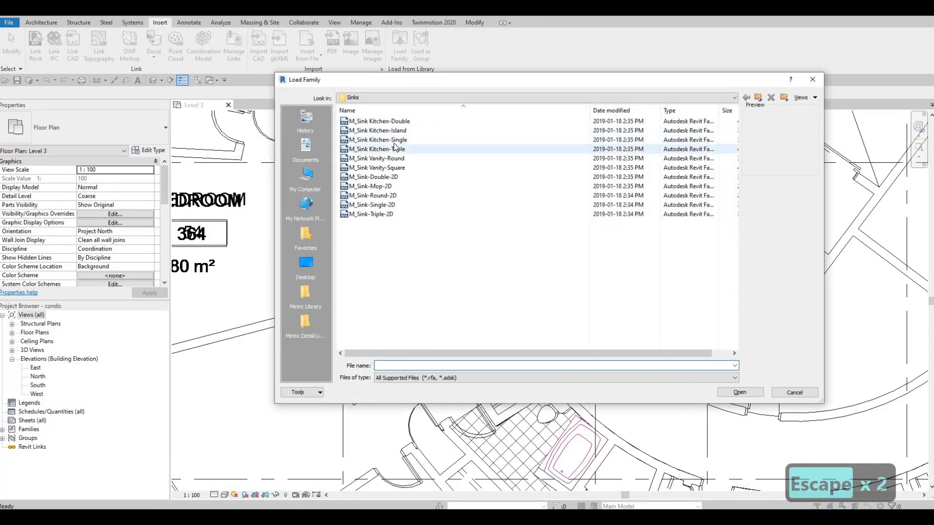
Load the M_Sink Kitchen-Double family from the Sinks library folder
{"action": "left_click", "coordinate": [395, 146]}
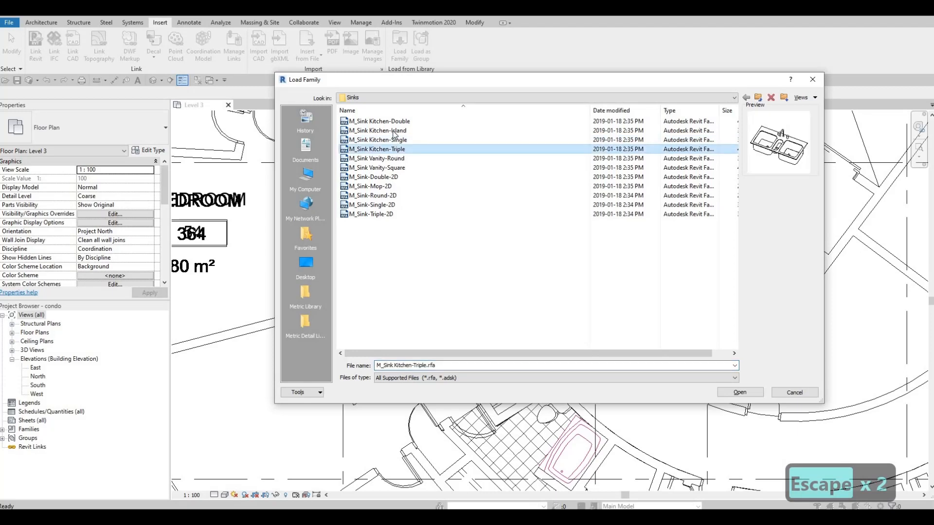
{"action": "left_click_drag", "start_coordinate": [428, 84], "coordinate": [425, 62]}
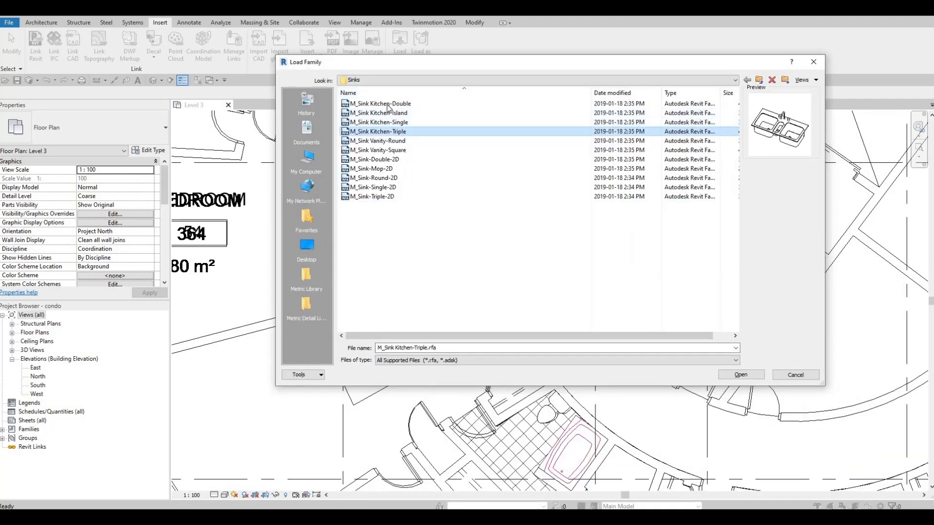
{"action": "left_click", "coordinate": [388, 104]}
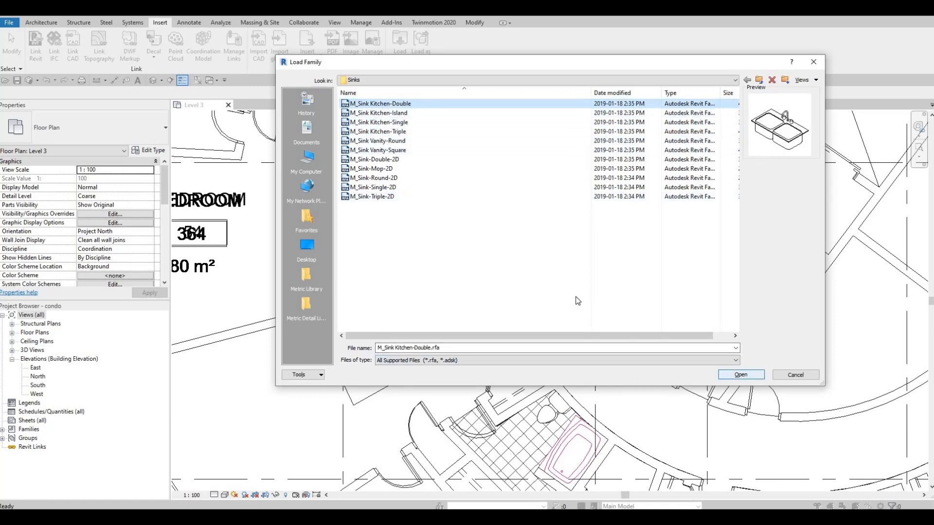
{"action": "key", "text": "Return"}
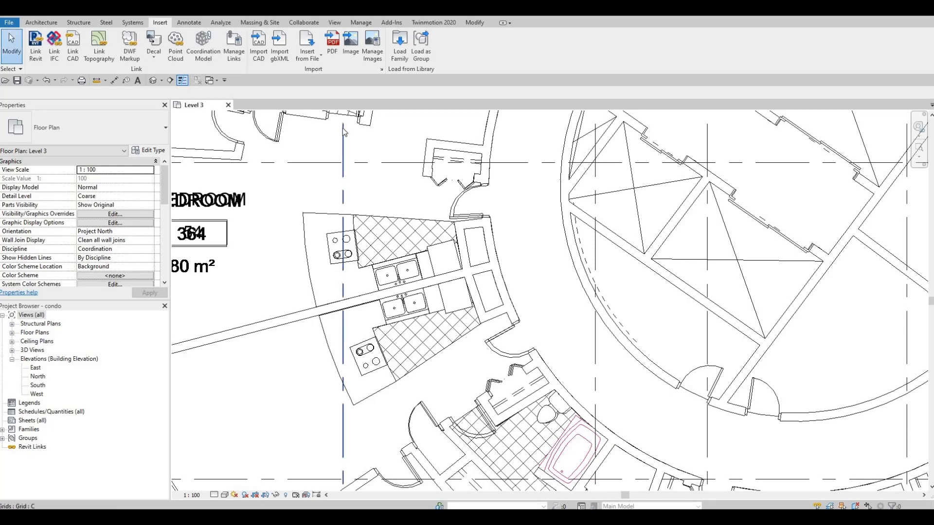
Place the 1000 x 535mm M_Sink Kitchen-Double, rotated to match the drawn sink outline, on the kitchen counter of unit 365
{"action": "key", "text": "m"}
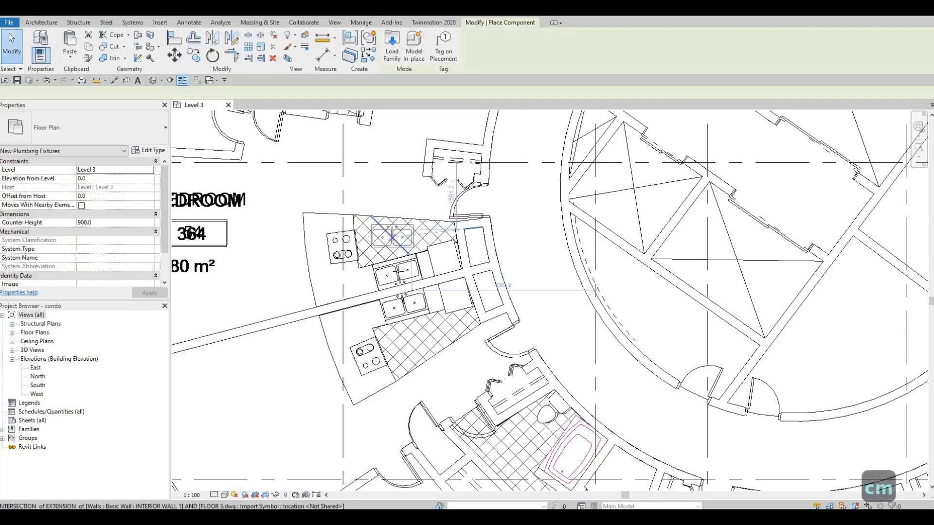
{"action": "scroll", "coordinate": [394, 244], "scroll_direction": "up", "scroll_amount": 4}
{"action": "scroll", "coordinate": [398, 279], "scroll_direction": "down", "scroll_amount": 5}
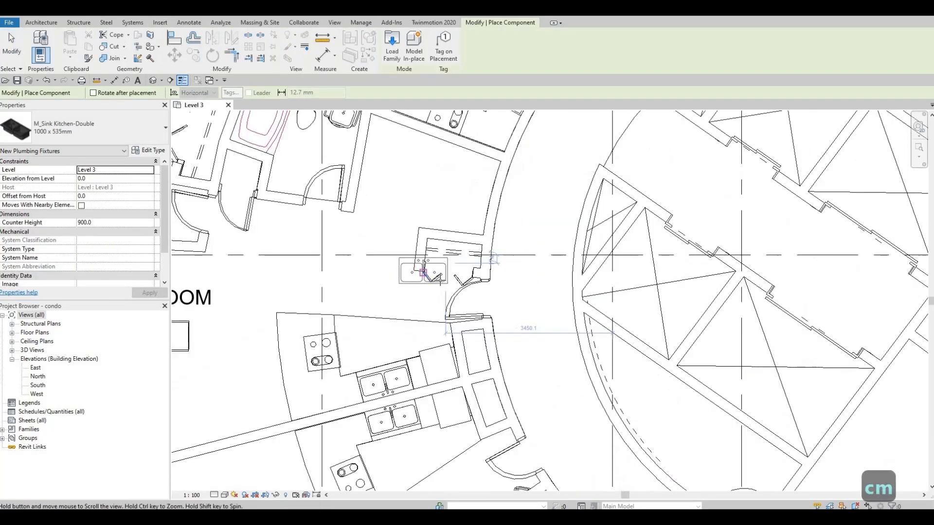
{"action": "scroll", "coordinate": [413, 249], "scroll_direction": "up", "scroll_amount": 5}
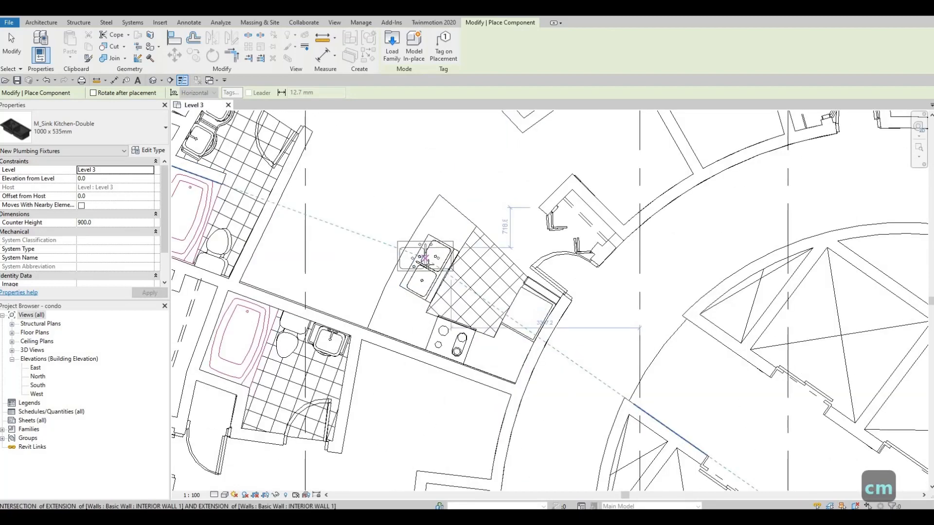
{"action": "key", "text": "space"}
{"action": "key", "text": "space"}
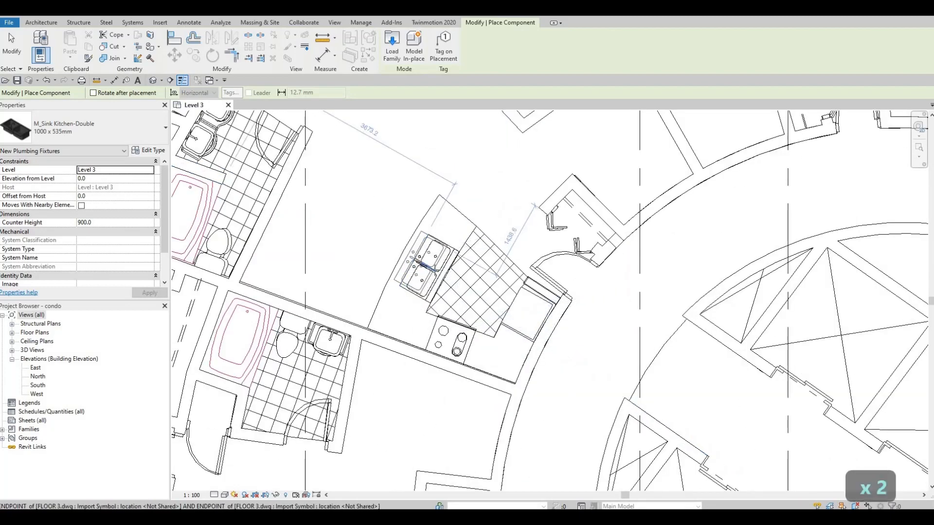
{"action": "scroll", "coordinate": [427, 265], "scroll_direction": "up", "scroll_amount": 2}
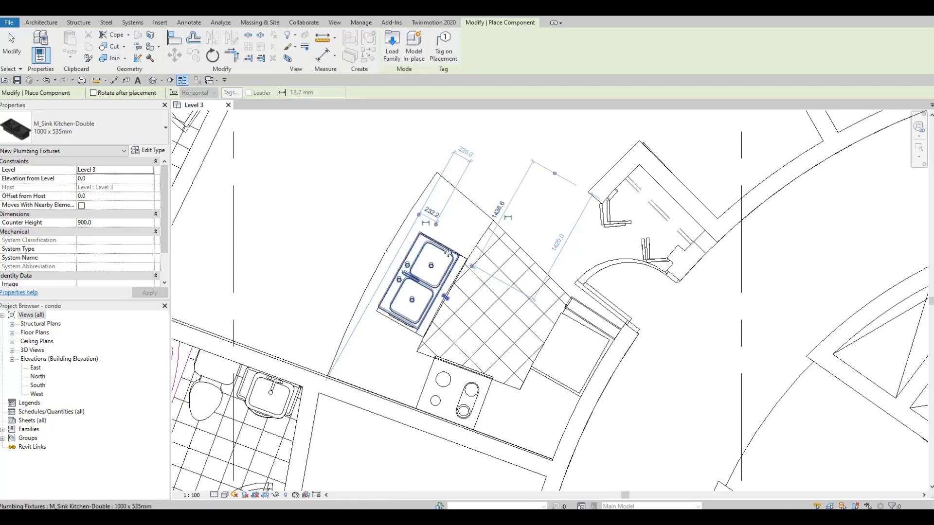
Place a rotated double kitchen sink over the drawn sink outline in the kitchen of unit 364
{"action": "scroll", "coordinate": [437, 208], "scroll_direction": "down", "scroll_amount": 3}
{"action": "scroll", "coordinate": [442, 206], "scroll_direction": "down", "scroll_amount": 3}
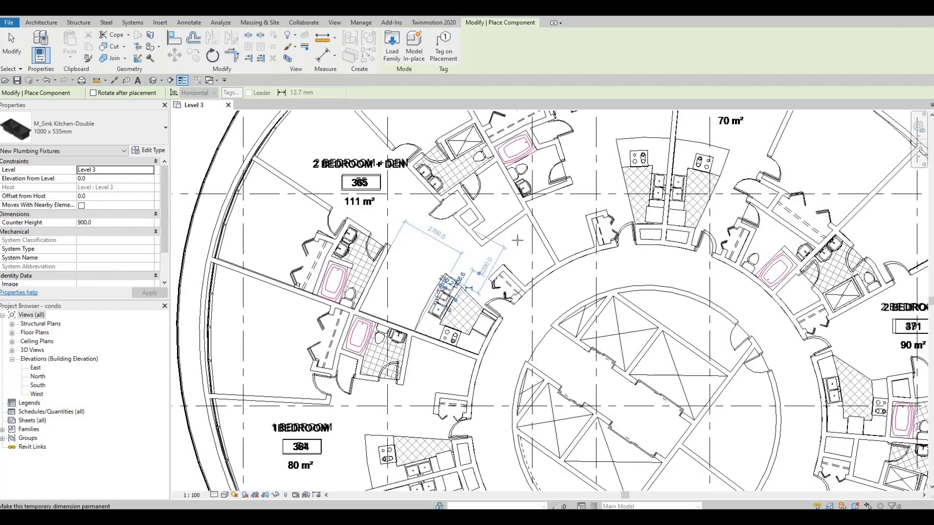
{"action": "middle_click_drag", "start_coordinate": [475, 303], "coordinate": [488, 181]}
{"action": "scroll", "coordinate": [447, 263], "scroll_direction": "up", "scroll_amount": 1}
{"action": "scroll", "coordinate": [433, 245], "scroll_direction": "up", "scroll_amount": 2}
{"action": "middle_click_drag", "start_coordinate": [452, 272], "coordinate": [454, 136]}
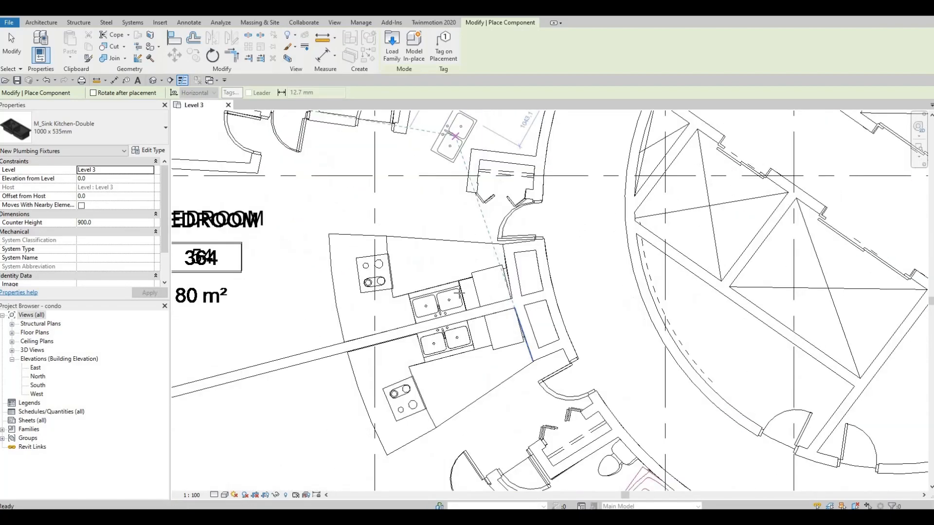
{"action": "scroll", "coordinate": [407, 287], "scroll_direction": "up", "scroll_amount": 1}
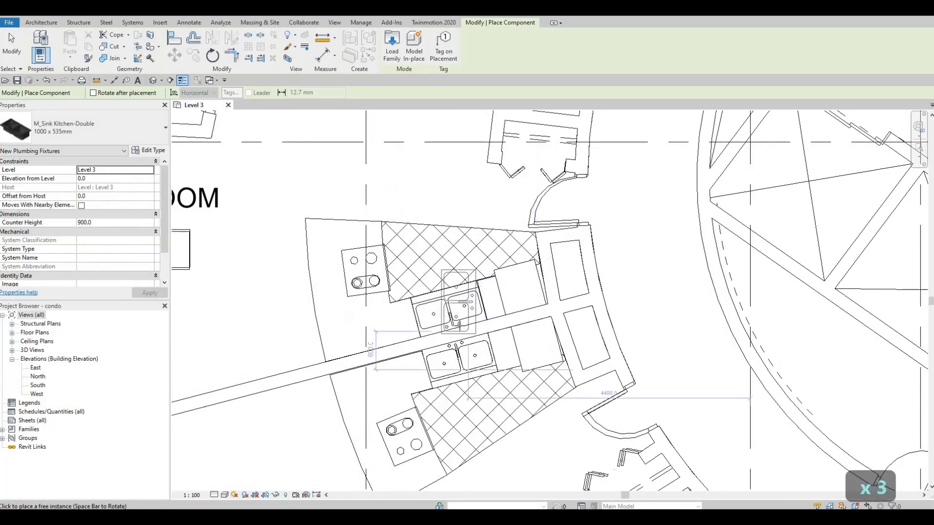
{"action": "key", "text": "space"}
{"action": "key", "text": "space"}
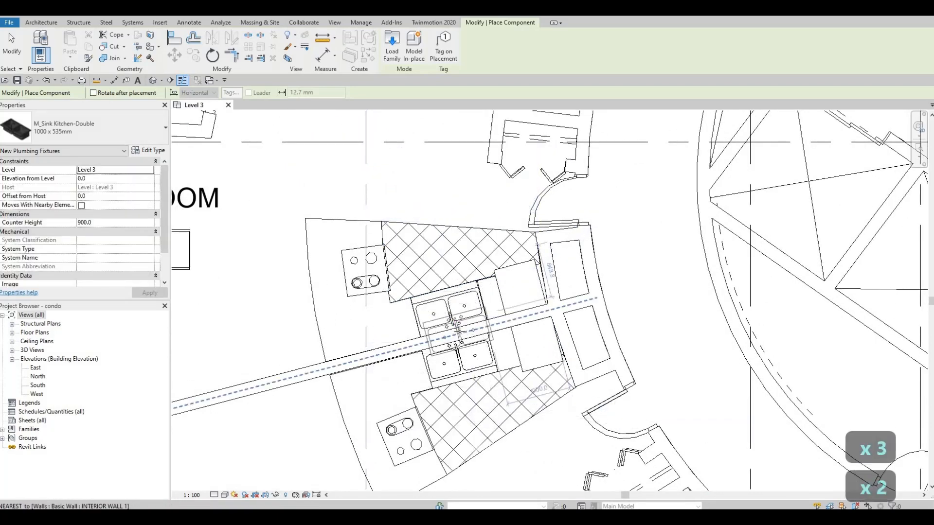
{"action": "scroll", "coordinate": [446, 308], "scroll_direction": "up", "scroll_amount": 2}
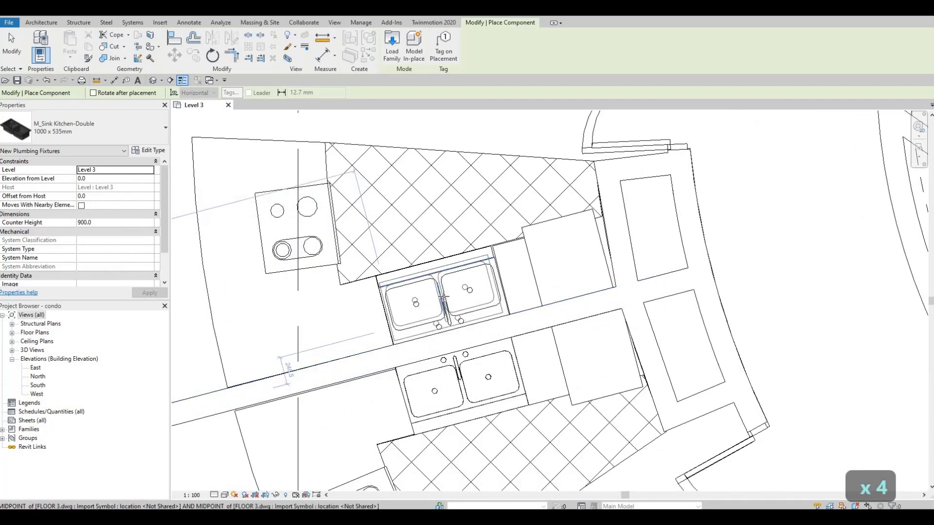
{"action": "left_click", "coordinate": [460, 320]}
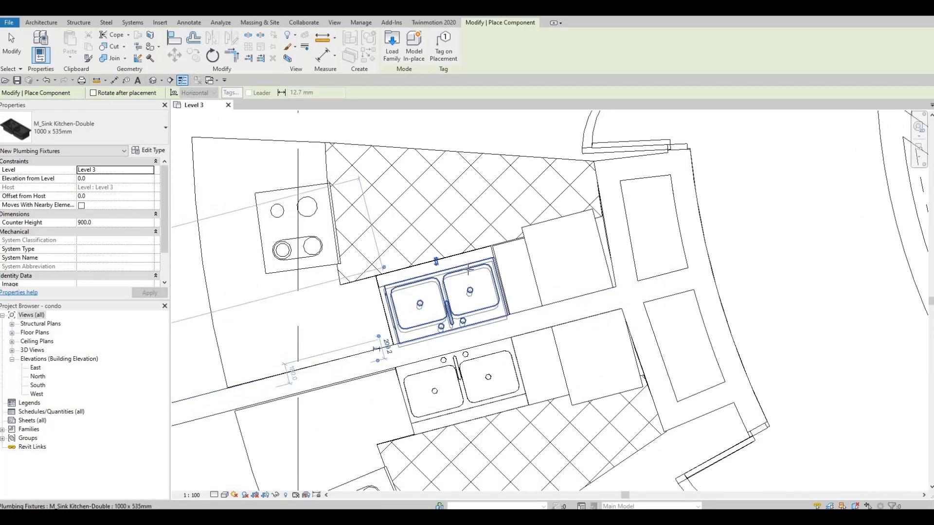
Place another rotated double sink over the outline in the mirrored kitchen across the shared wall from unit 364
{"action": "middle_click_drag", "start_coordinate": [461, 322], "coordinate": [470, 249]}
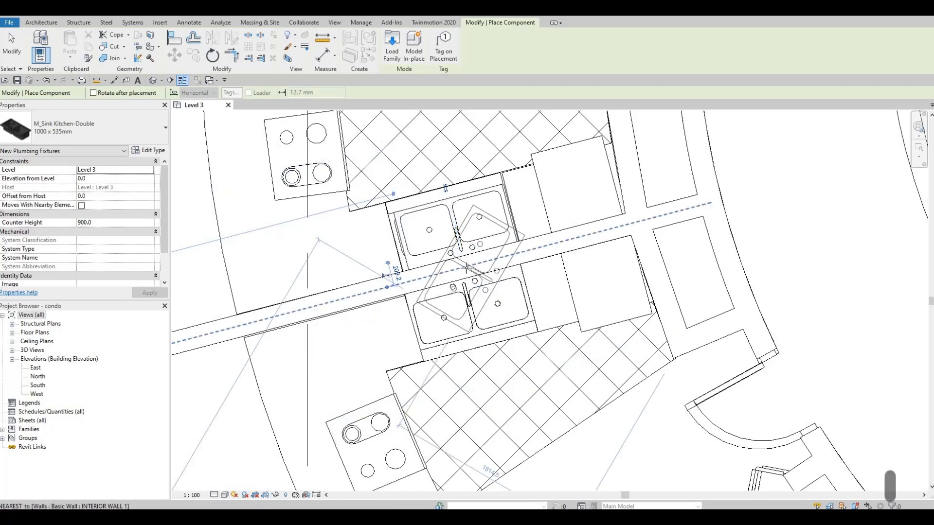
{"action": "key", "text": "space"}
{"action": "key", "text": "space"}
{"action": "key", "text": "space"}
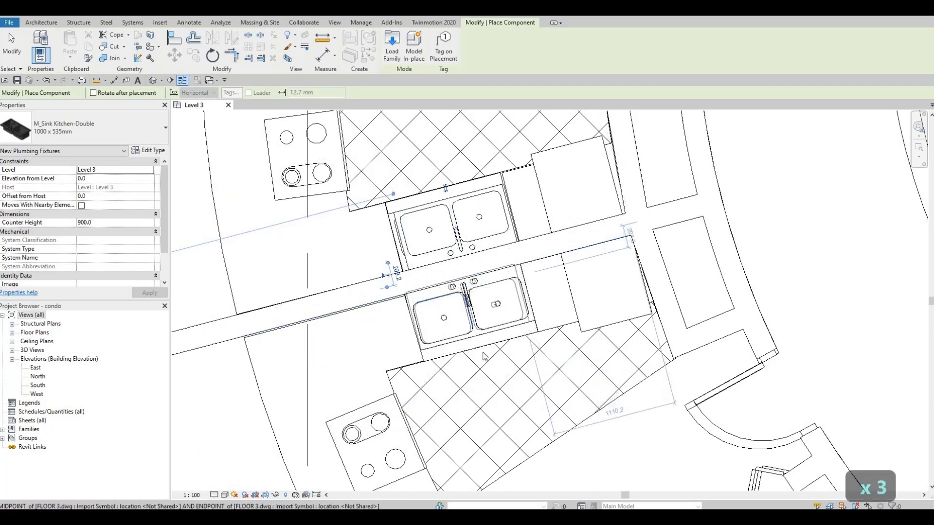
{"action": "left_click", "coordinate": [467, 298]}
Place a horizontally oriented double sink over the drawn outline on the curved-wall kitchen counter of unit 368
{"action": "middle_click_drag", "start_coordinate": [467, 299], "coordinate": [458, 167]}
{"action": "scroll", "coordinate": [458, 170], "scroll_direction": "down", "scroll_amount": 5}
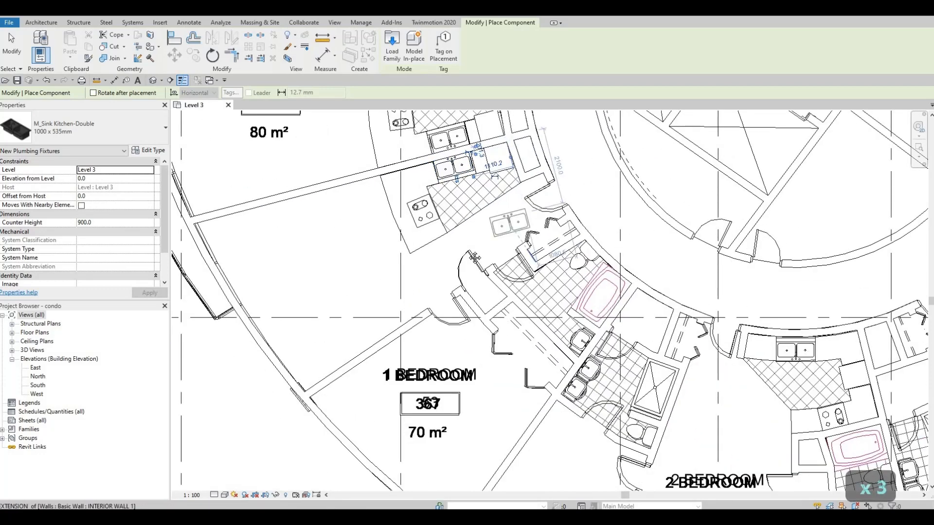
{"action": "middle_click_drag", "start_coordinate": [512, 262], "coordinate": [483, 255]}
{"action": "middle_click_drag", "start_coordinate": [509, 354], "coordinate": [433, 246]}
{"action": "scroll", "coordinate": [434, 246], "scroll_direction": "down", "scroll_amount": 2}
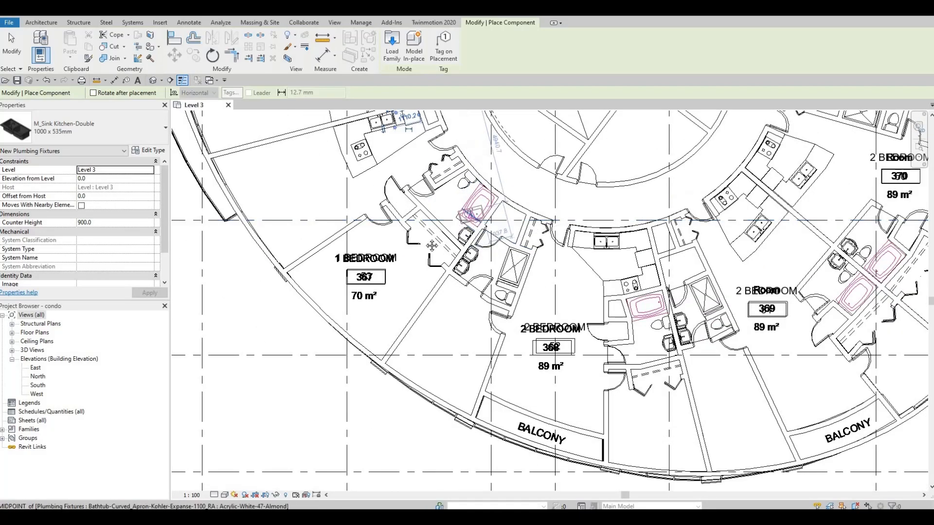
{"action": "scroll", "coordinate": [526, 238], "scroll_direction": "down", "scroll_amount": 1}
{"action": "middle_click_drag", "start_coordinate": [529, 238], "coordinate": [518, 280]}
{"action": "scroll", "coordinate": [559, 291], "scroll_direction": "up", "scroll_amount": 6}
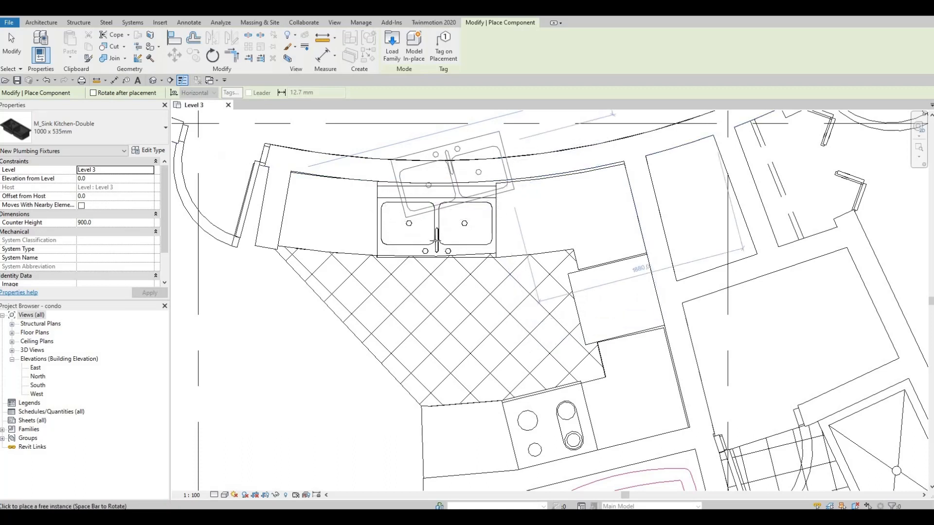
{"action": "key", "text": "space"}
{"action": "key", "text": "space"}
{"action": "key", "text": "space"}
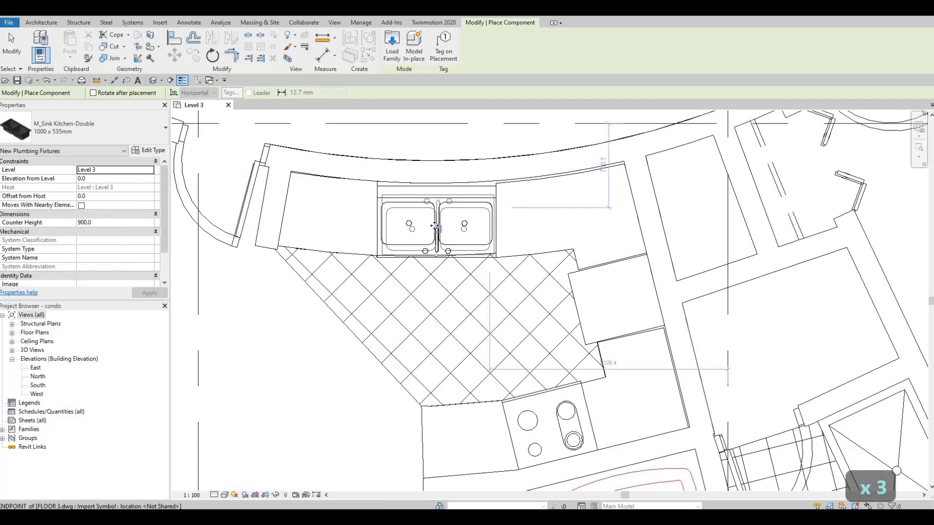
{"action": "left_click", "coordinate": [447, 218]}
Place a double sink, rotated to the angled counter, over the drawn sink outline in the kitchen of unit 369
{"action": "scroll", "coordinate": [417, 344], "scroll_direction": "down", "scroll_amount": 3}
{"action": "scroll", "coordinate": [576, 292], "scroll_direction": "up", "scroll_amount": 1}
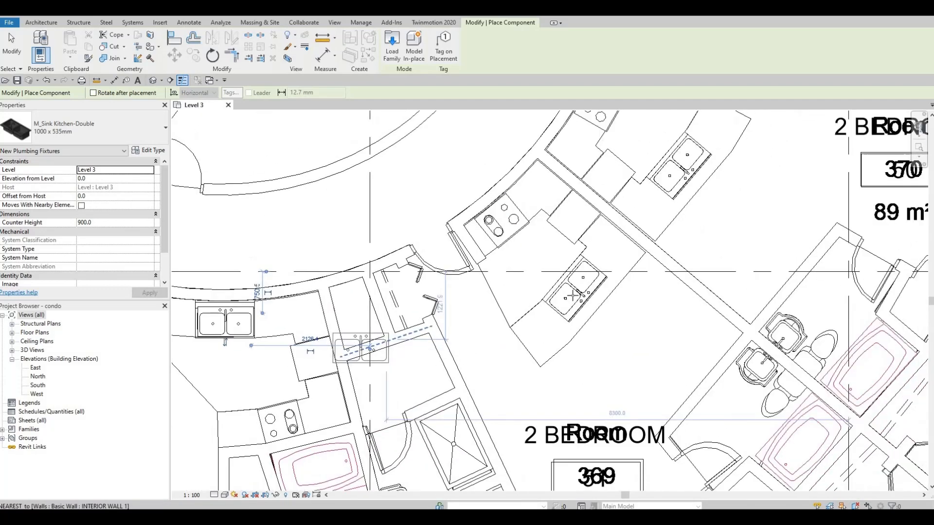
{"action": "scroll", "coordinate": [576, 292], "scroll_direction": "up", "scroll_amount": 2}
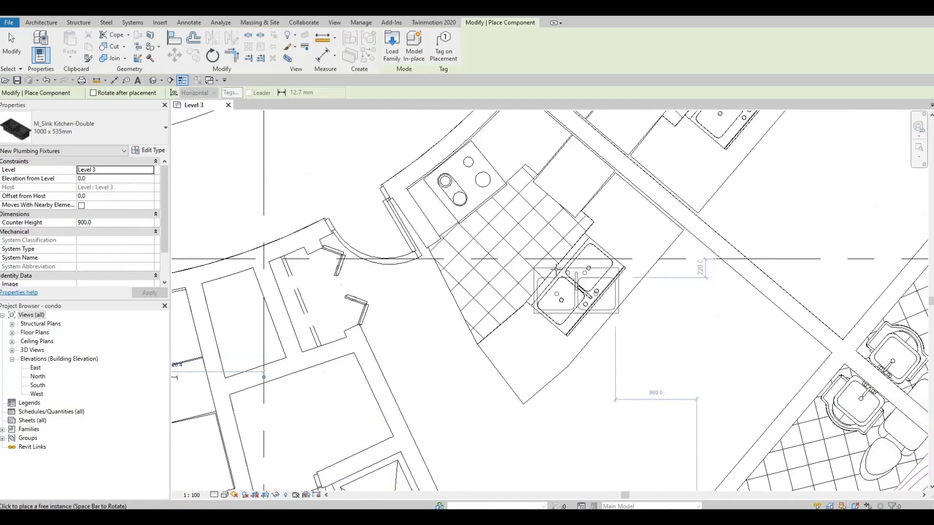
{"action": "scroll", "coordinate": [555, 269], "scroll_direction": "up", "scroll_amount": 2}
{"action": "key", "text": "space"}
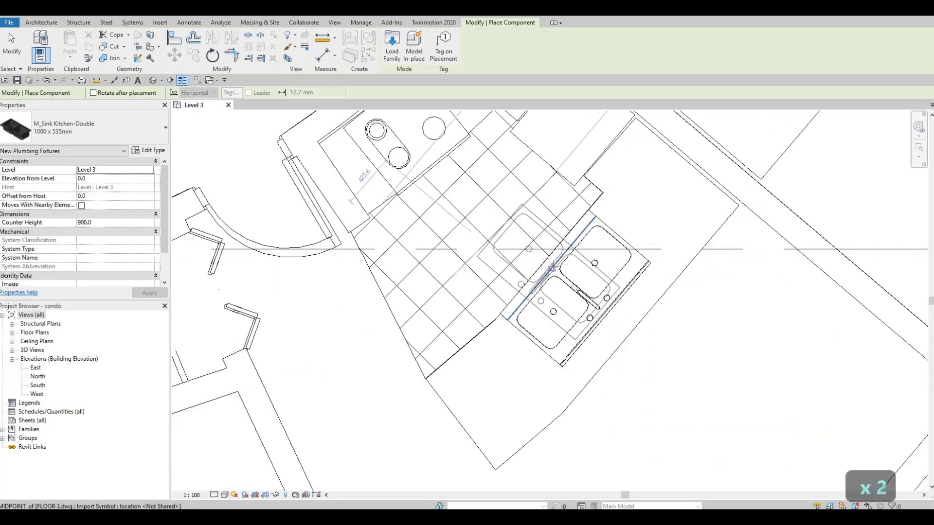
{"action": "key", "text": "space"}
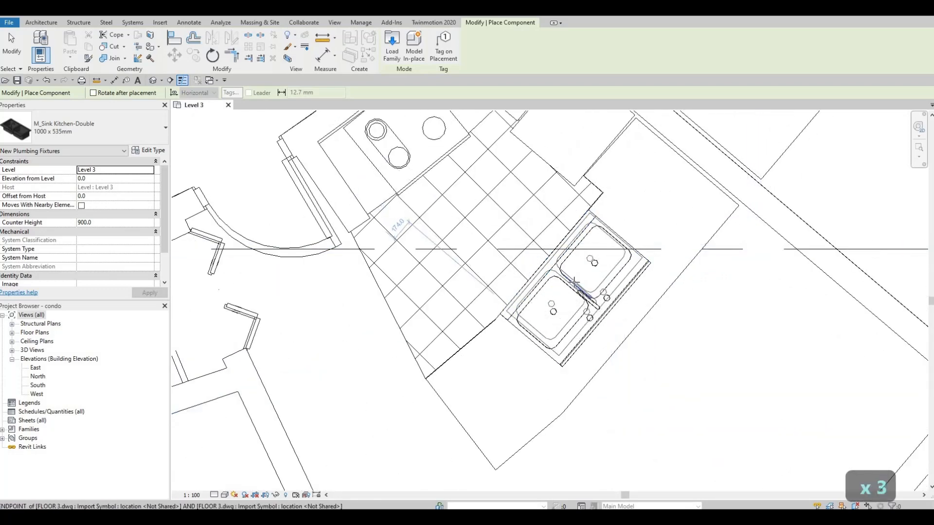
{"action": "left_click", "coordinate": [574, 265]}
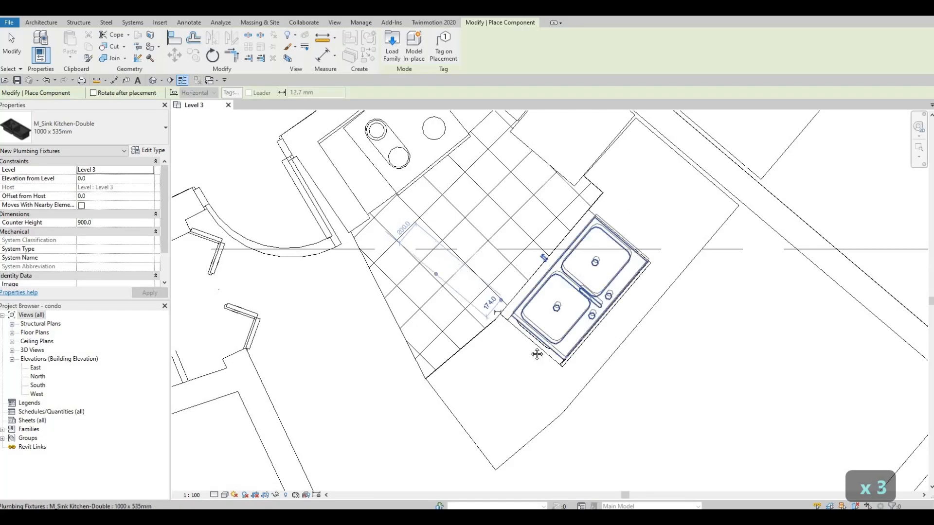
Place a double sink at the same angle over the drawn sink outline in the kitchen of unit 370
{"action": "scroll", "coordinate": [575, 266], "scroll_direction": "down", "scroll_amount": 5}
{"action": "middle_click_drag", "start_coordinate": [626, 216], "coordinate": [533, 341]}
{"action": "scroll", "coordinate": [601, 259], "scroll_direction": "up", "scroll_amount": 1}
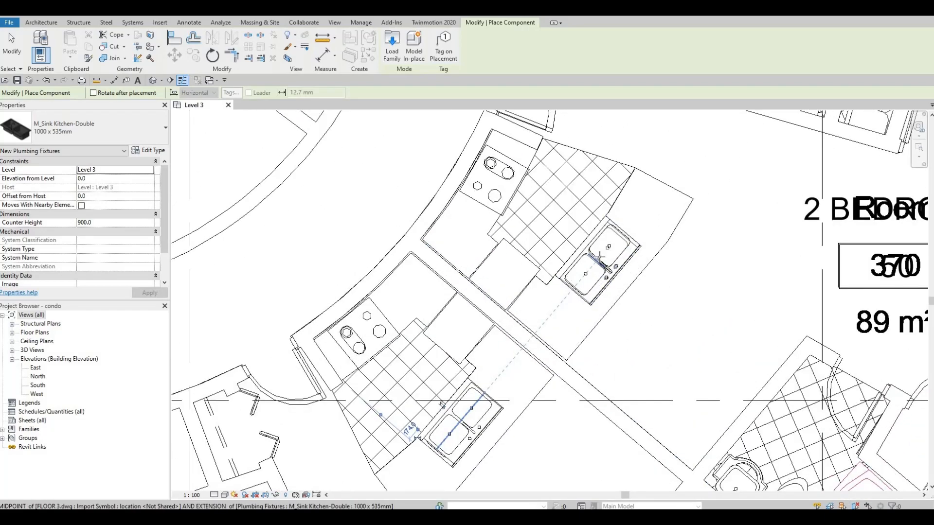
{"action": "left_click", "coordinate": [604, 258]}
Place a double sink, rotated to the slanted counter, over the drawn sink outline in the kitchen of unit 371
{"action": "scroll", "coordinate": [624, 209], "scroll_direction": "down", "scroll_amount": 2}
{"action": "middle_click_drag", "start_coordinate": [646, 249], "coordinate": [556, 388]}
{"action": "middle_click_drag", "start_coordinate": [632, 272], "coordinate": [563, 371]}
{"action": "scroll", "coordinate": [559, 372], "scroll_direction": "down", "scroll_amount": 2}
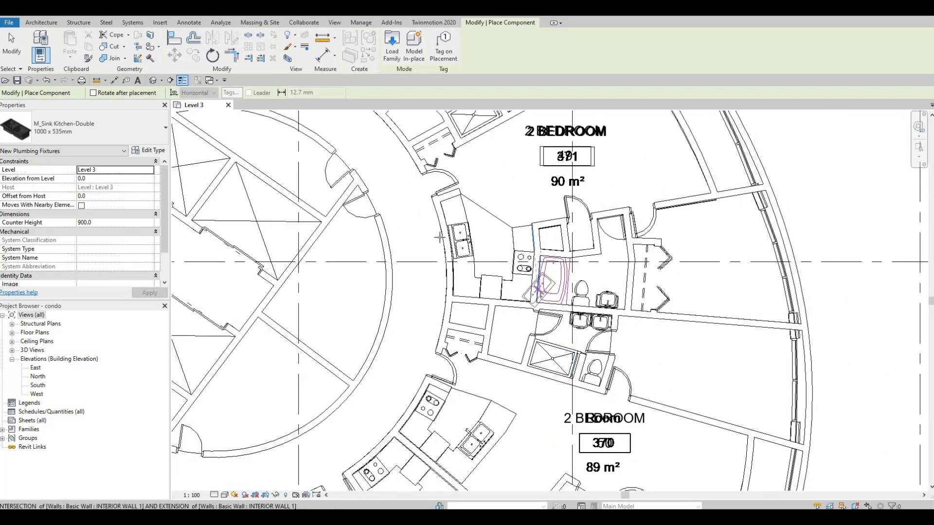
{"action": "scroll", "coordinate": [459, 231], "scroll_direction": "up", "scroll_amount": 5}
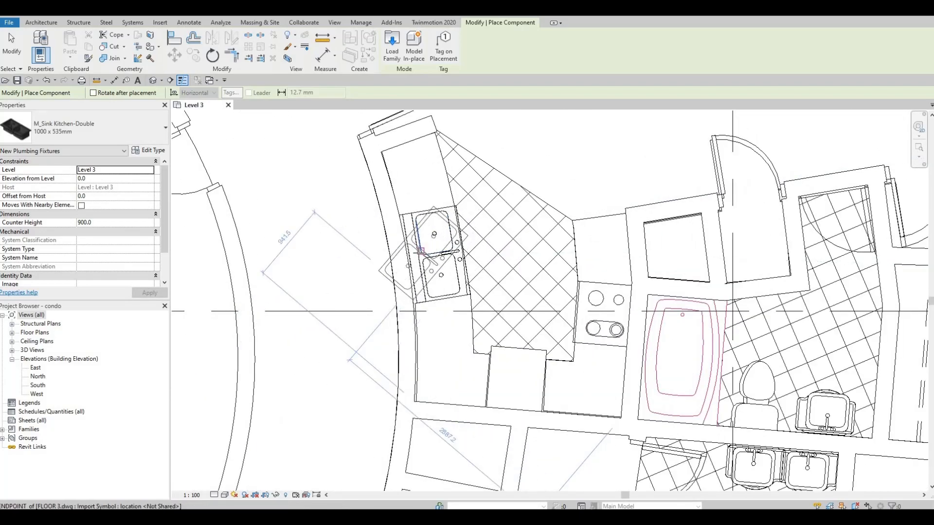
{"action": "key", "text": "space"}
{"action": "key", "text": "space"}
{"action": "key", "text": "space"}
{"action": "key", "text": "space"}
{"action": "key", "text": "space"}
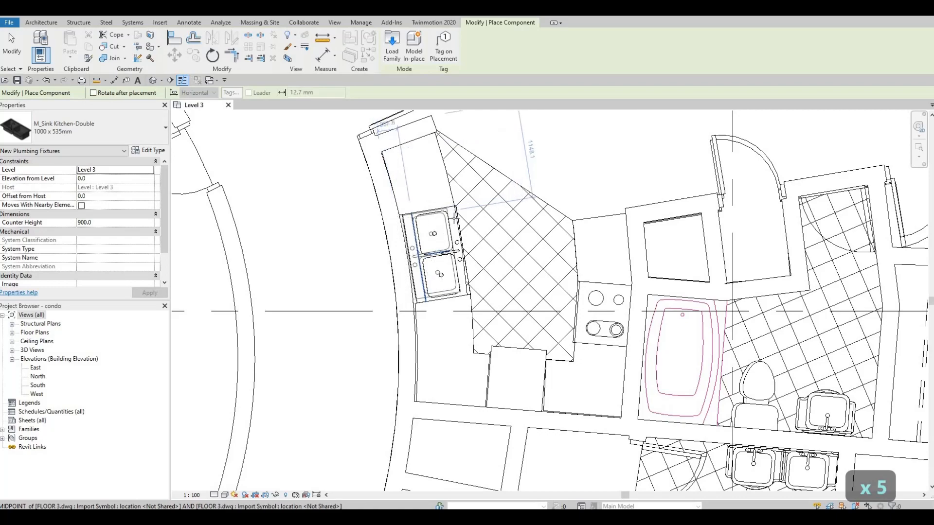
{"action": "left_click", "coordinate": [454, 219]}
Place a rotated double sink over the drawn sink outline along the shared wall in the kitchen of unit 372
{"action": "scroll", "coordinate": [449, 380], "scroll_direction": "down", "scroll_amount": 4}
{"action": "middle_click_drag", "start_coordinate": [461, 308], "coordinate": [482, 396]}
{"action": "scroll", "coordinate": [480, 395], "scroll_direction": "down", "scroll_amount": 2}
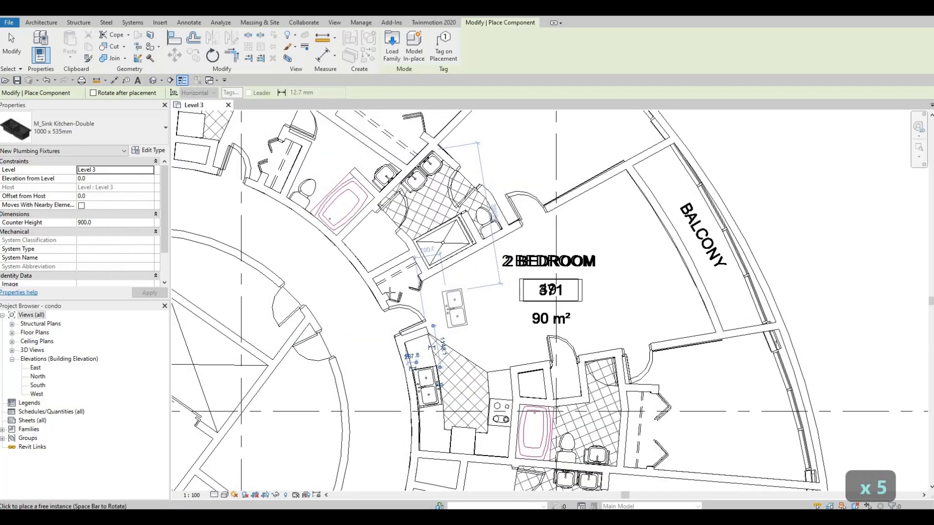
{"action": "scroll", "coordinate": [396, 234], "scroll_direction": "down", "scroll_amount": 1}
{"action": "middle_click_drag", "start_coordinate": [414, 209], "coordinate": [449, 317]}
{"action": "middle_click_drag", "start_coordinate": [278, 219], "coordinate": [381, 271]}
{"action": "scroll", "coordinate": [360, 258], "scroll_direction": "up", "scroll_amount": 3}
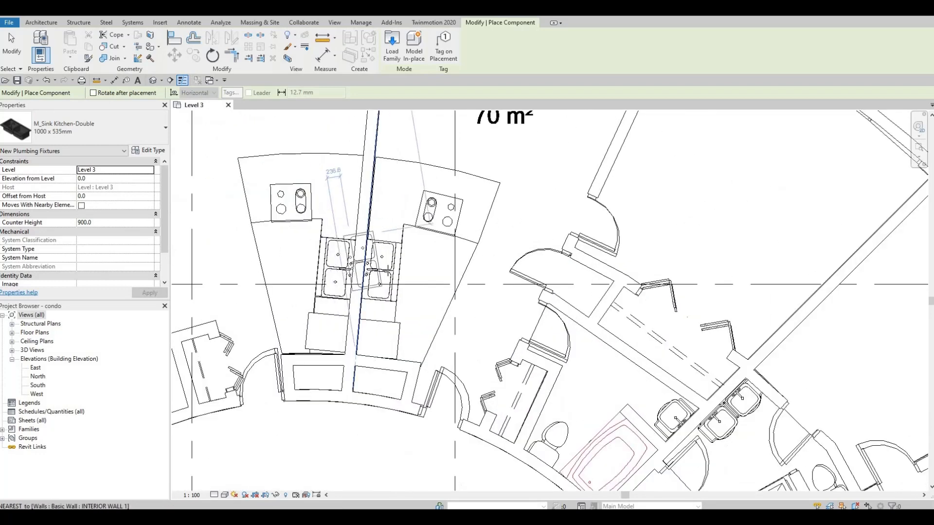
{"action": "scroll", "coordinate": [370, 265], "scroll_direction": "up", "scroll_amount": 3}
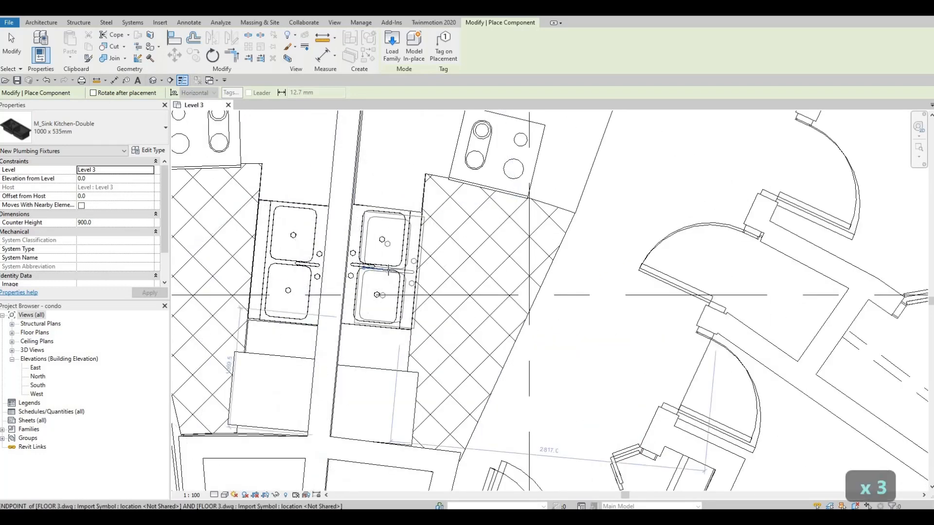
{"action": "key", "text": "space"}
{"action": "key", "text": "space"}
{"action": "key", "text": "space"}
{"action": "key", "text": "space"}
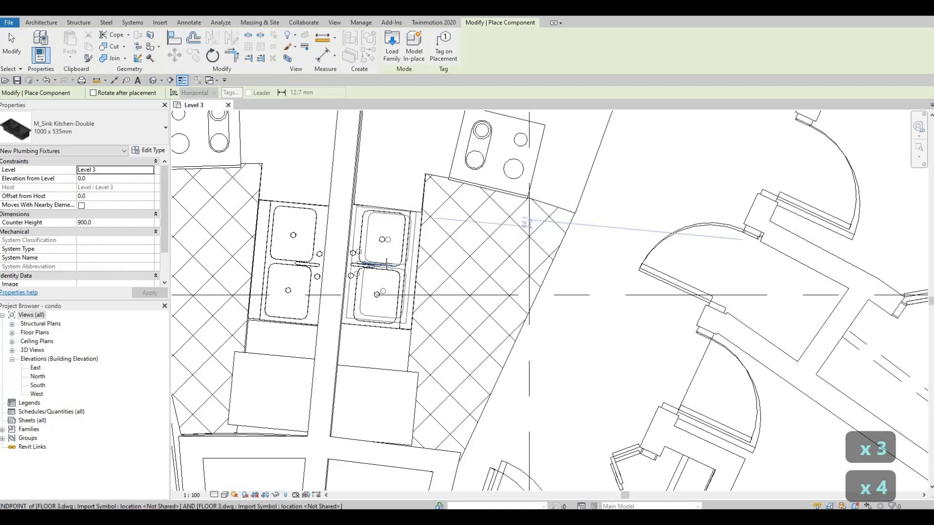
{"action": "left_click", "coordinate": [349, 270]}
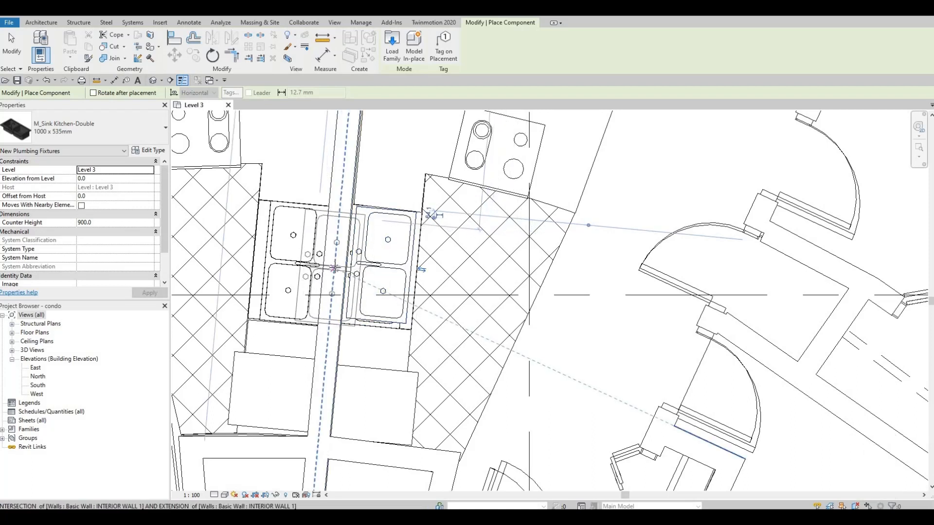
Place a double sink, rotated to face the opposite way, over the outline in the mirrored kitchen across the shared wall from unit 372
{"action": "key", "text": "space"}
{"action": "key", "text": "space"}
{"action": "key", "text": "space"}
{"action": "key", "text": "space"}
{"action": "key", "text": "space"}
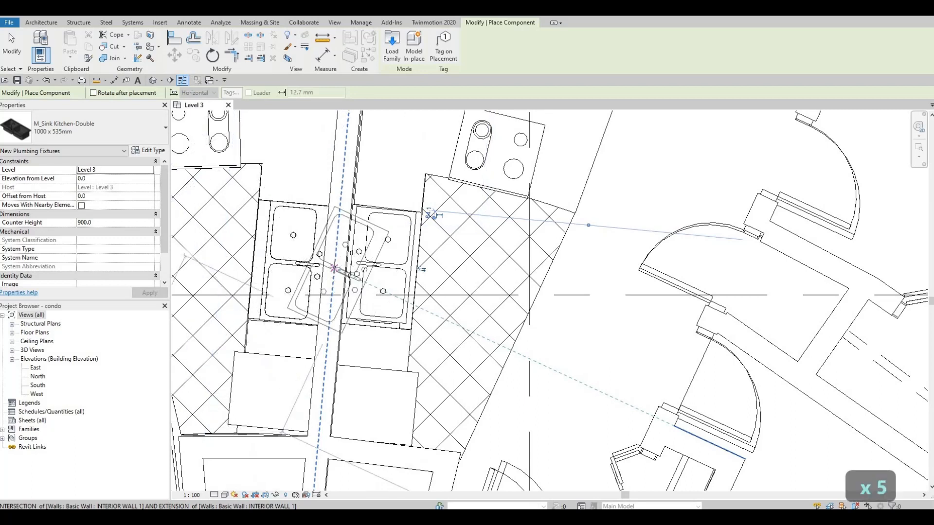
{"action": "left_click", "coordinate": [288, 259]}
Check the remaining kitchens around the Level 3 ring, including unit 365's, for double sinks still missing
{"action": "scroll", "coordinate": [288, 259], "scroll_direction": "down", "scroll_amount": 9}
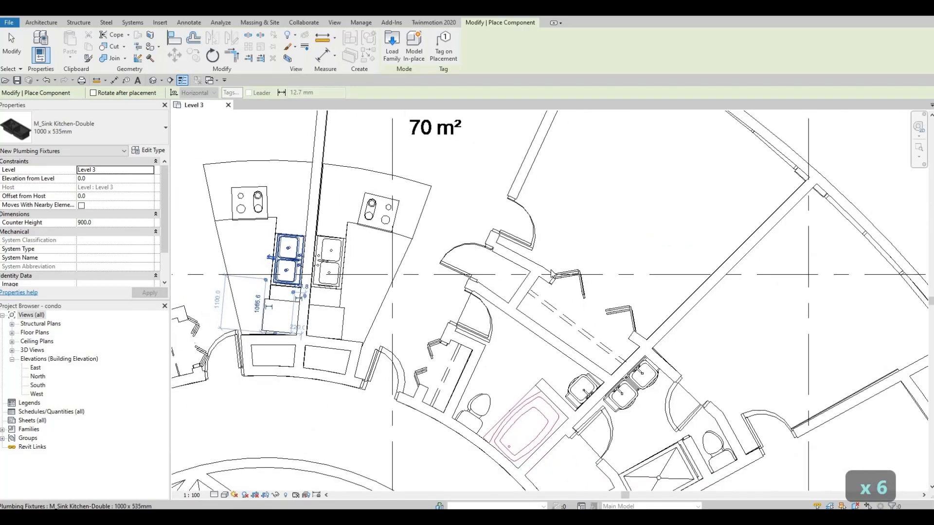
{"action": "scroll", "coordinate": [260, 267], "scroll_direction": "down", "scroll_amount": 1}
{"action": "middle_click_drag", "start_coordinate": [261, 267], "coordinate": [541, 272]}
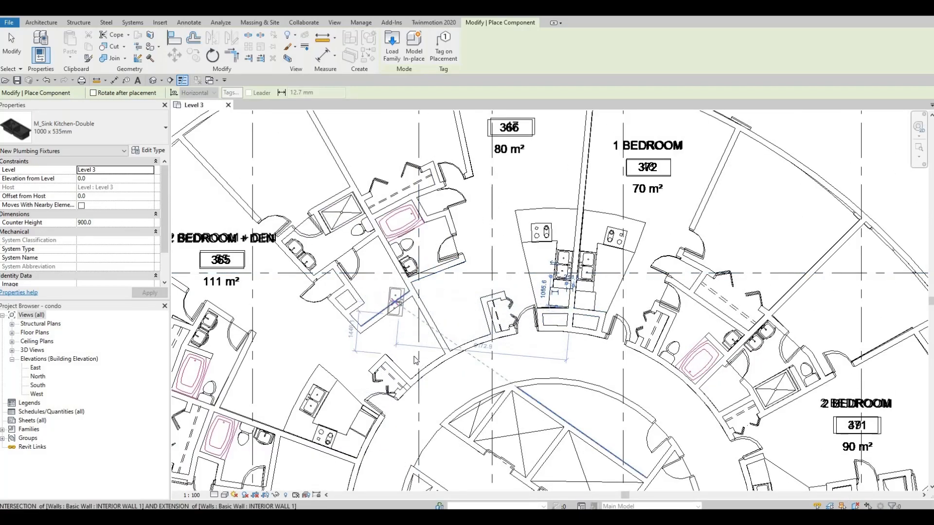
{"action": "scroll", "coordinate": [412, 358], "scroll_direction": "down", "scroll_amount": 1}
{"action": "middle_click_drag", "start_coordinate": [410, 317], "coordinate": [537, 252]}
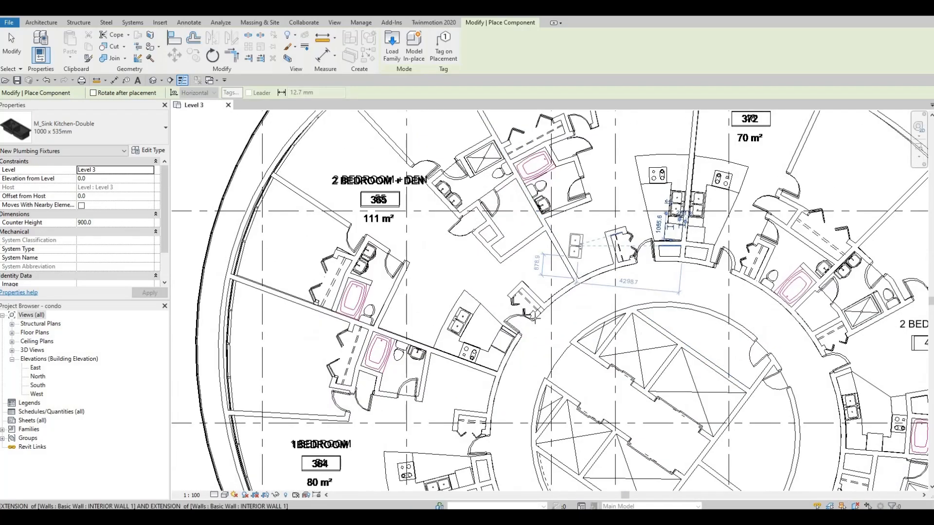
{"action": "scroll", "coordinate": [508, 322], "scroll_direction": "up", "scroll_amount": 3}
{"action": "middle_click_drag", "start_coordinate": [422, 358], "coordinate": [356, 360]}
{"action": "scroll", "coordinate": [355, 360], "scroll_direction": "up", "scroll_amount": 5}
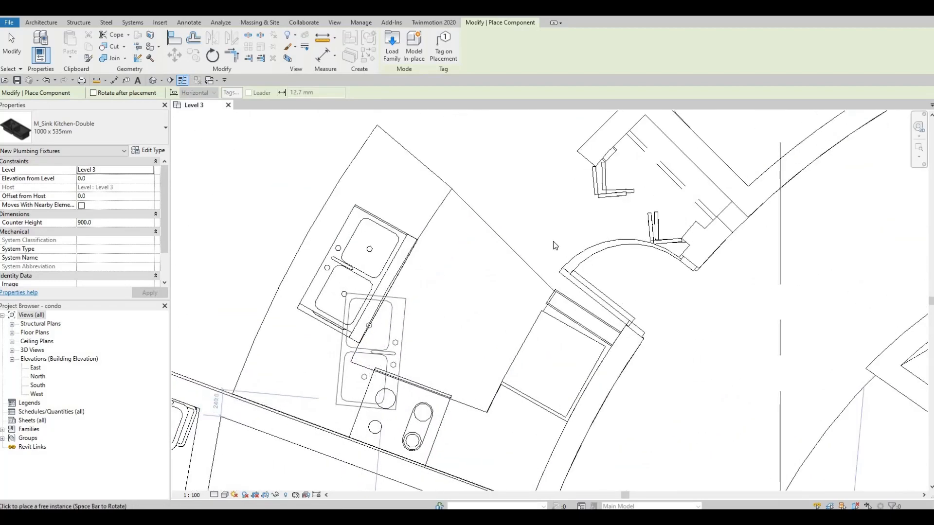
{"action": "middle_click_drag", "start_coordinate": [417, 324], "coordinate": [544, 248]}
{"action": "scroll", "coordinate": [541, 249], "scroll_direction": "down", "scroll_amount": 2}
{"action": "scroll", "coordinate": [542, 250], "scroll_direction": "down", "scroll_amount": 5}
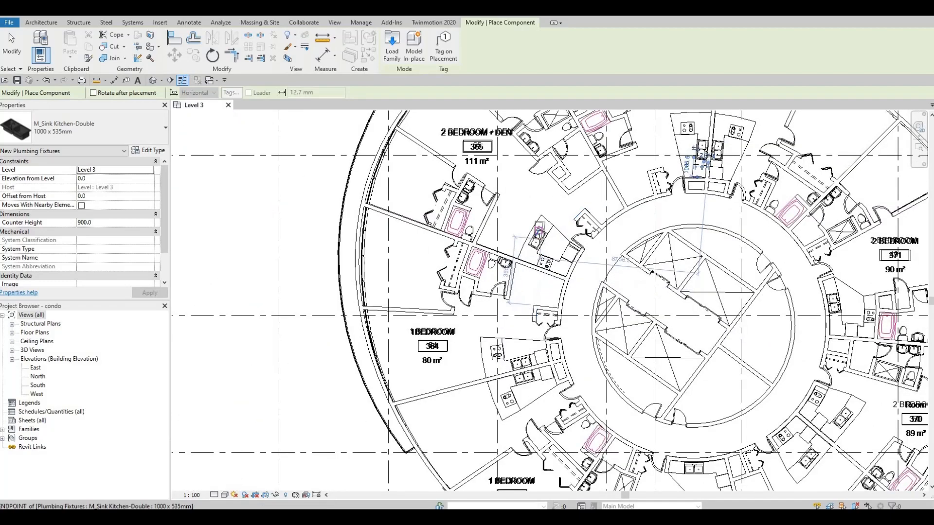
{"action": "scroll", "coordinate": [530, 262], "scroll_direction": "up", "scroll_amount": 5}
End the sink placement and check the double sink on the kitchen counter of unit 365
{"action": "key", "text": "Escape"}
{"action": "key", "text": "Escape"}
{"action": "left_click", "coordinate": [527, 264]}
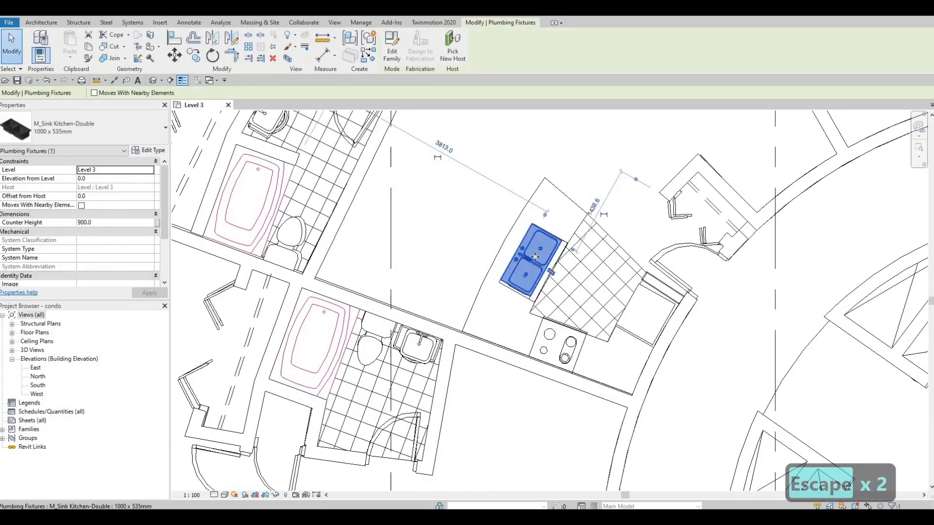
{"action": "scroll", "coordinate": [527, 264], "scroll_direction": "down", "scroll_amount": 3}
{"action": "middle_click_drag", "start_coordinate": [543, 307], "coordinate": [520, 335]}
{"action": "scroll", "coordinate": [474, 316], "scroll_direction": "down", "scroll_amount": 2}
{"action": "middle_click_drag", "start_coordinate": [524, 249], "coordinate": [507, 296]}
{"action": "key", "text": "Escape"}
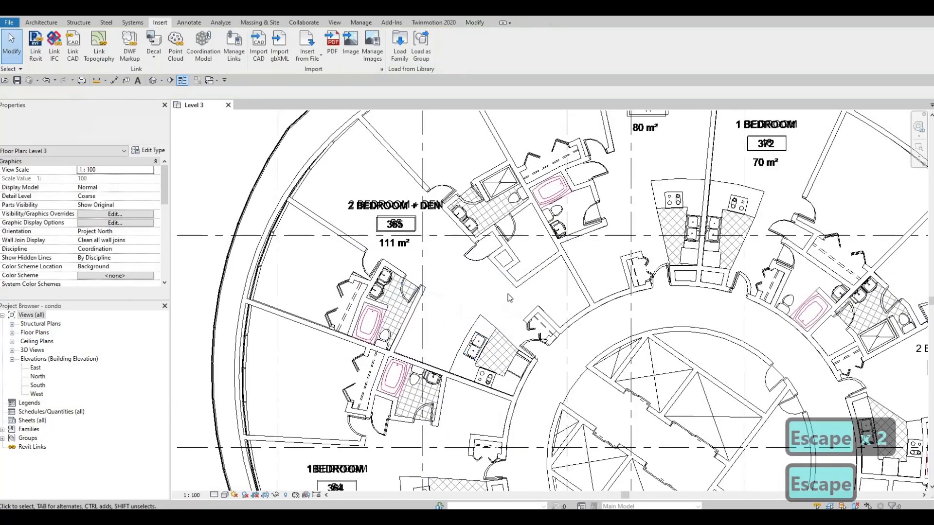
{"action": "key", "text": "Escape"}
Browse the Load Family library to the Specialty Equipment, Domestic, Mid-Range folder
{"action": "middle_click_drag", "start_coordinate": [470, 332], "coordinate": [465, 300]}
{"action": "scroll", "coordinate": [462, 328], "scroll_direction": "up", "scroll_amount": 2}
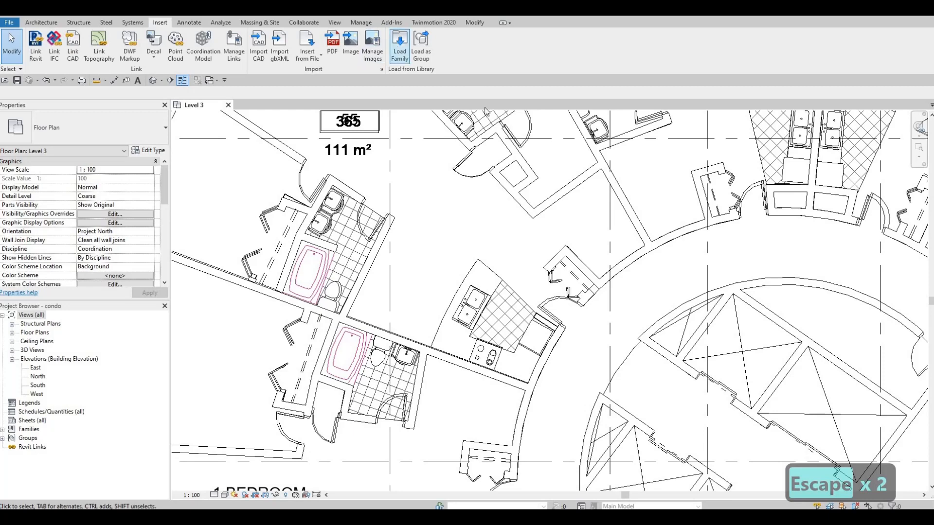
{"action": "left_click", "coordinate": [400, 46]}
{"action": "left_click", "coordinate": [760, 80]}
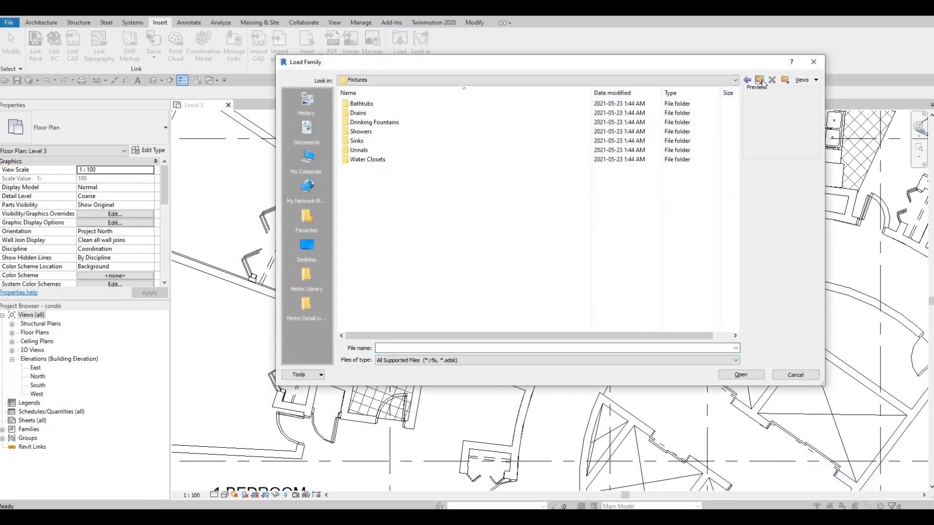
{"action": "left_click", "coordinate": [759, 81]}
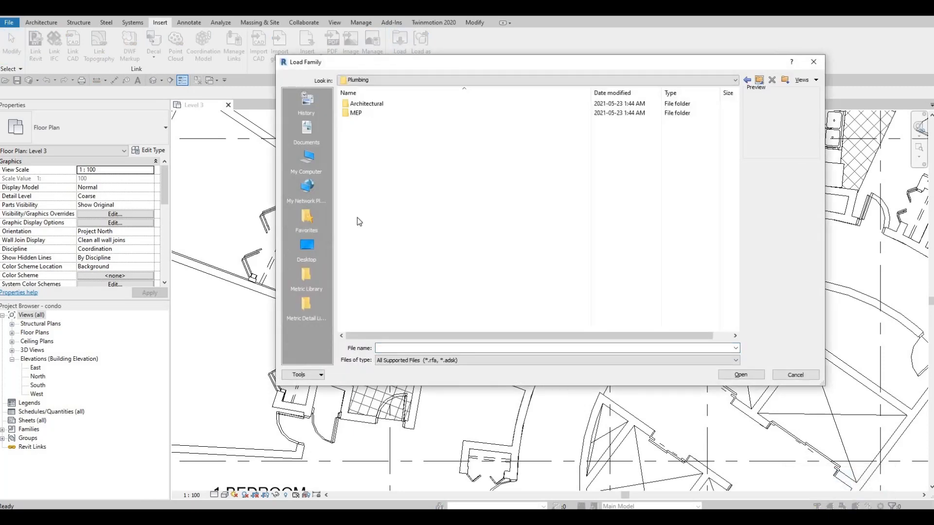
{"action": "key", "text": "BackSpace"}
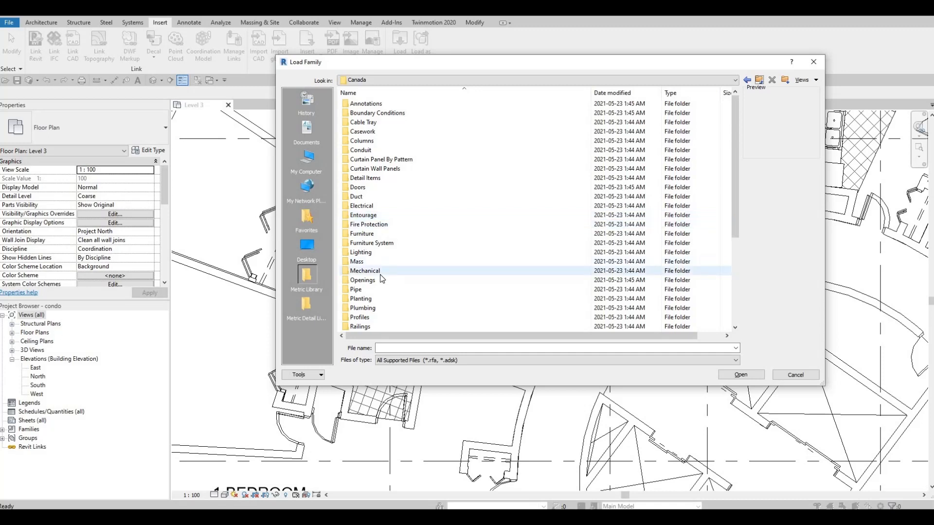
{"action": "scroll", "coordinate": [403, 289], "scroll_direction": "down", "scroll_amount": 4}
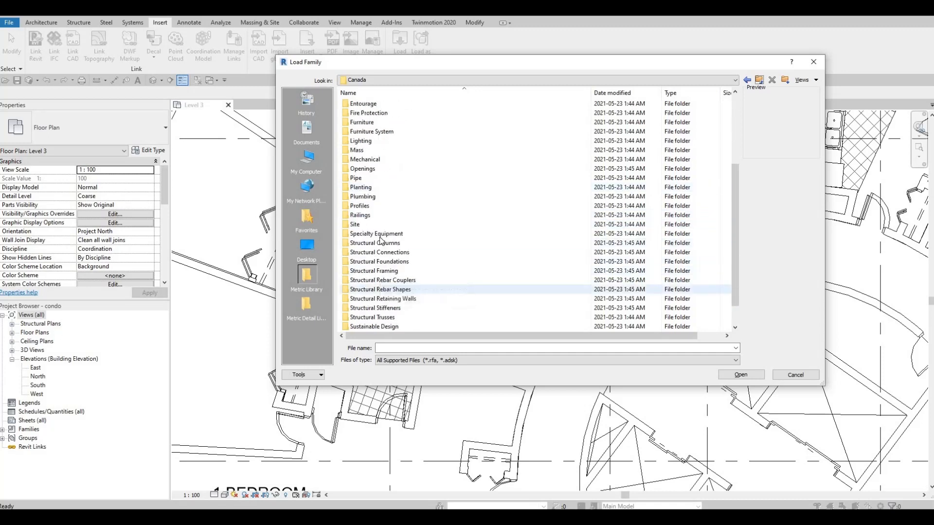
{"action": "double_click", "coordinate": [370, 234]}
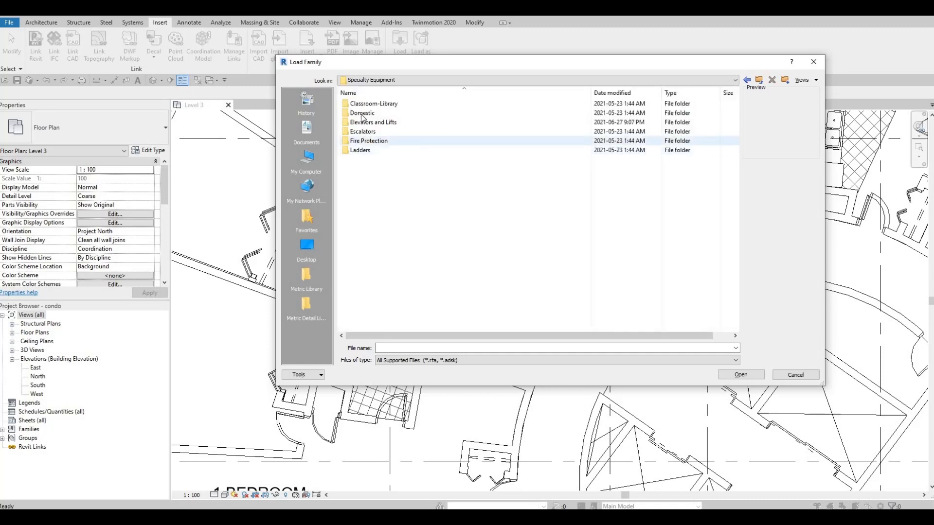
{"action": "double_click", "coordinate": [362, 114]}
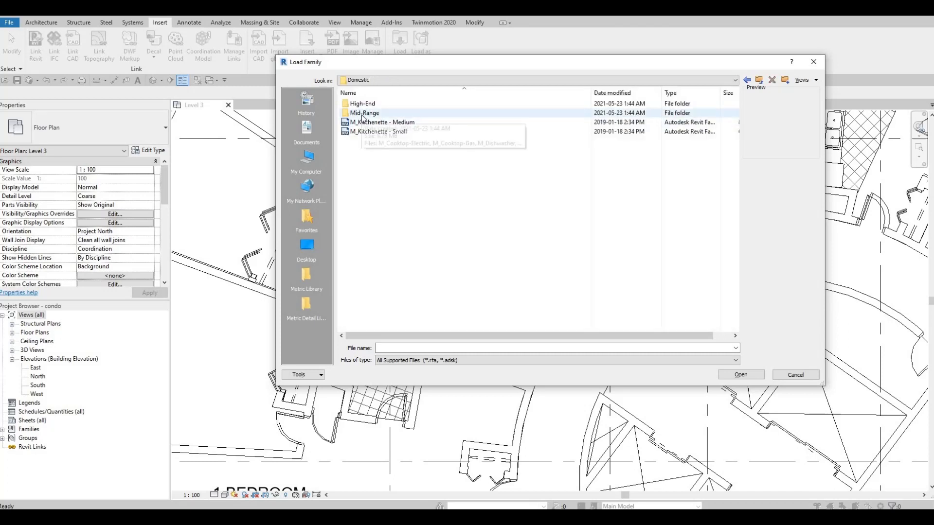
{"action": "double_click", "coordinate": [364, 114]}
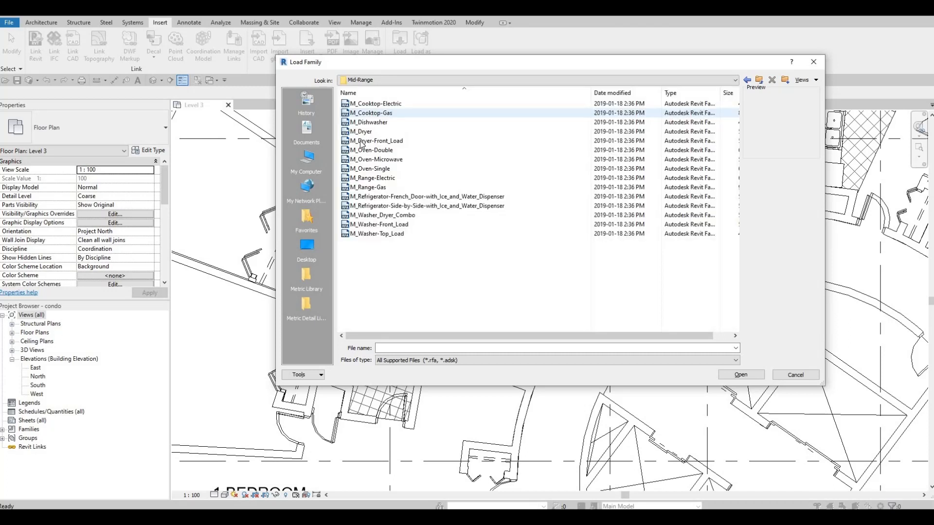
Load the M_Cooktop-Electric family from the Mid-Range folder into the project
{"action": "left_click", "coordinate": [367, 113]}
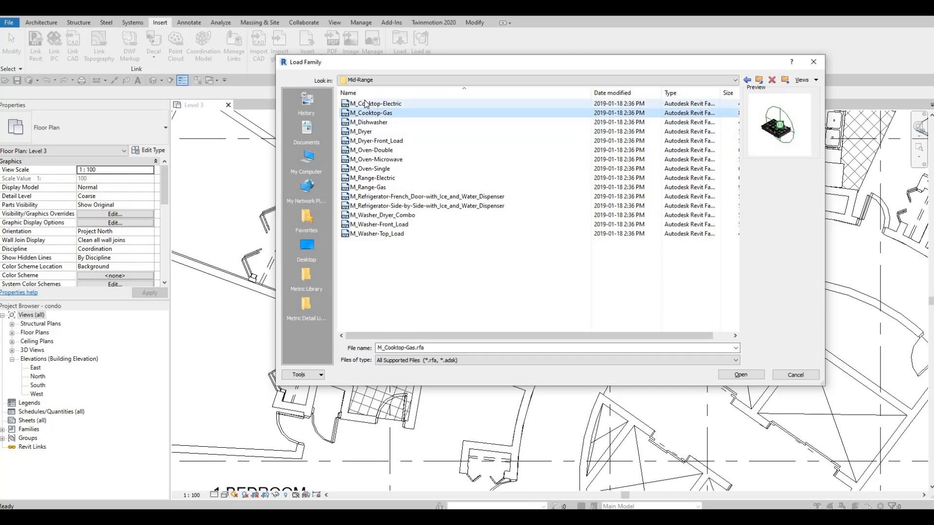
{"action": "left_click", "coordinate": [370, 92]}
{"action": "left_click", "coordinate": [375, 94]}
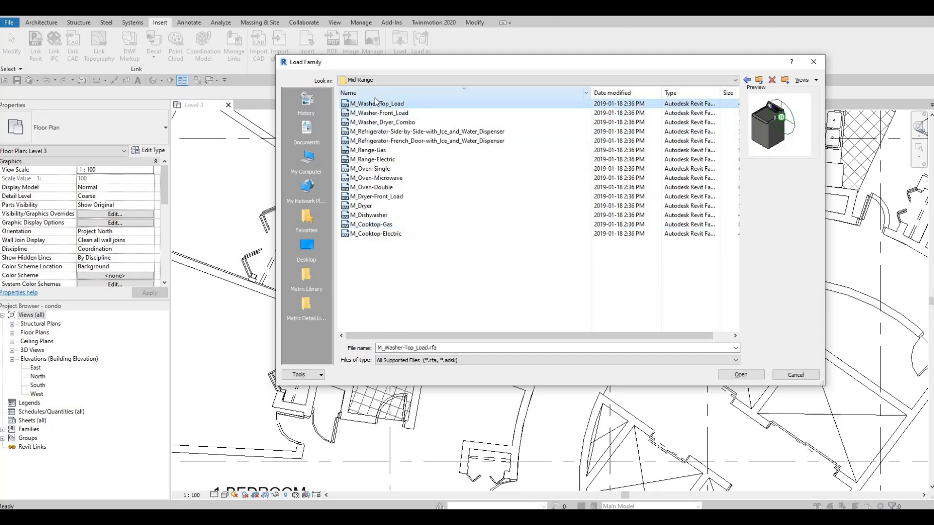
{"action": "left_click", "coordinate": [372, 104]}
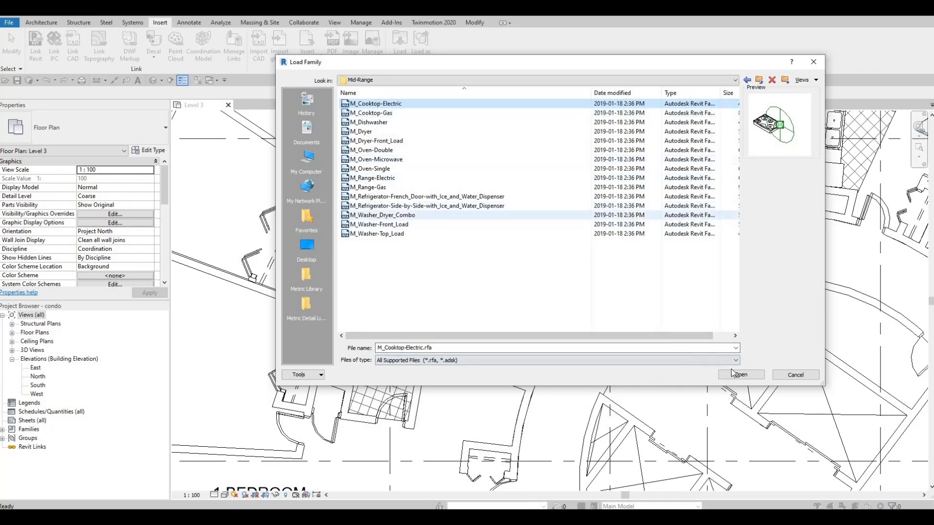
{"action": "key", "text": "Return"}
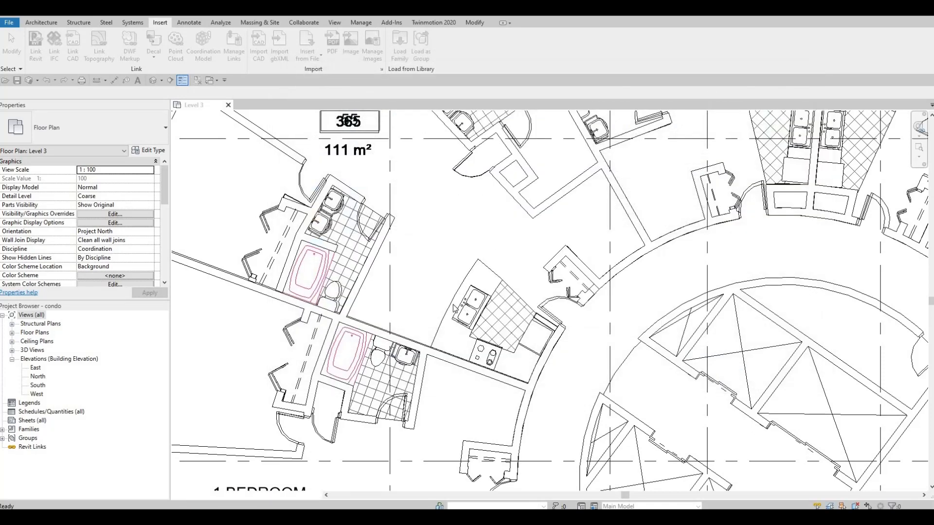
{"action": "left_click", "coordinate": [453, 308]}
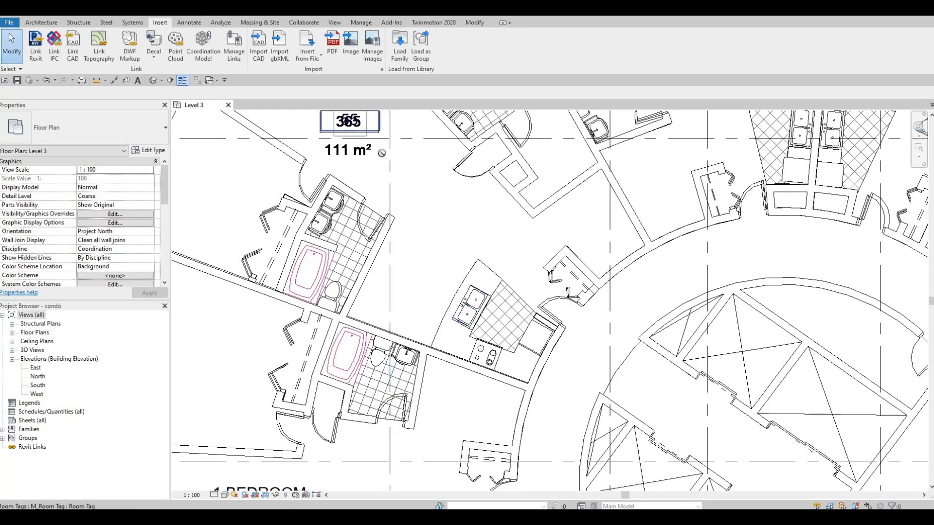
Start placing the M_Cooktop-Electric 750mm component and set its placement to the Level 3 work plane
{"action": "key", "text": "m"}
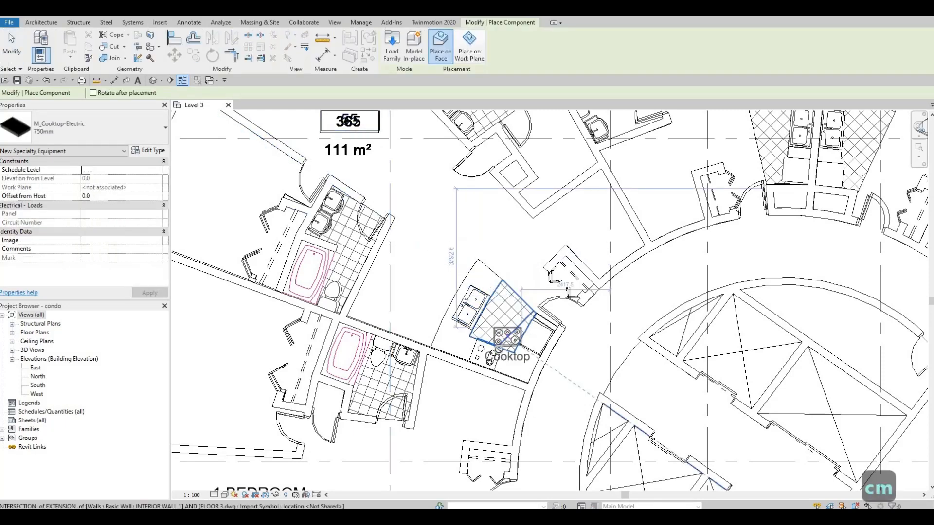
{"action": "scroll", "coordinate": [501, 346], "scroll_direction": "up", "scroll_amount": 4}
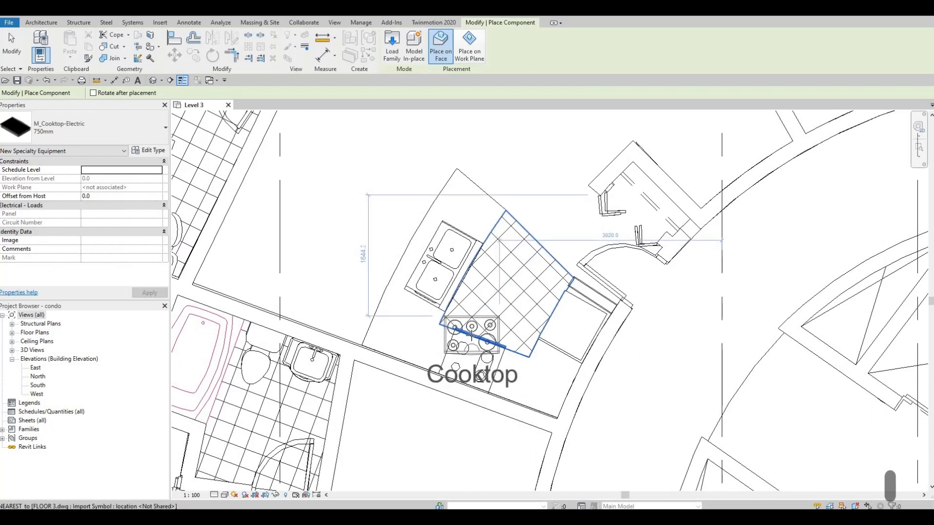
{"action": "key", "text": "space"}
{"action": "key", "text": "space"}
{"action": "key", "text": "space"}
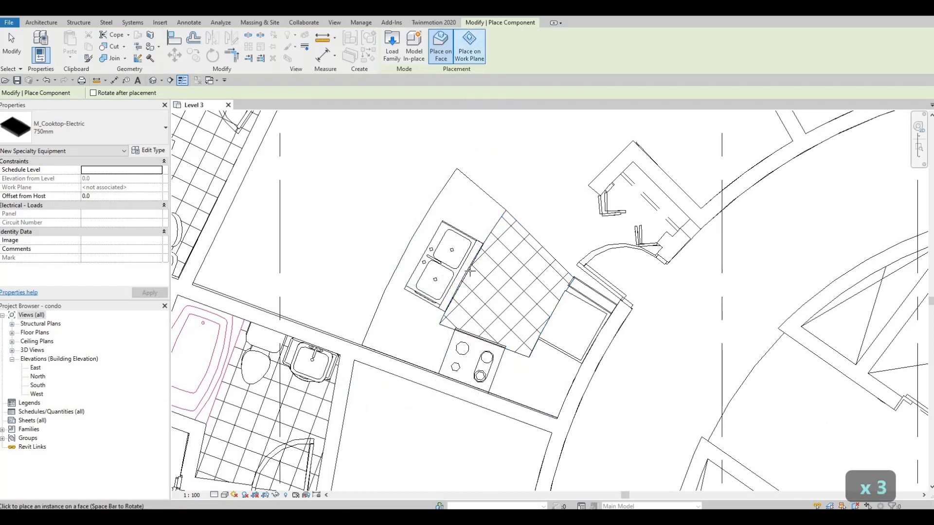
{"action": "left_click", "coordinate": [469, 51]}
Rotate the cooktop to match the angled counter and place it over the drawn stove outline in unit 365's kitchen
{"action": "key", "text": "space"}
{"action": "key", "text": "space"}
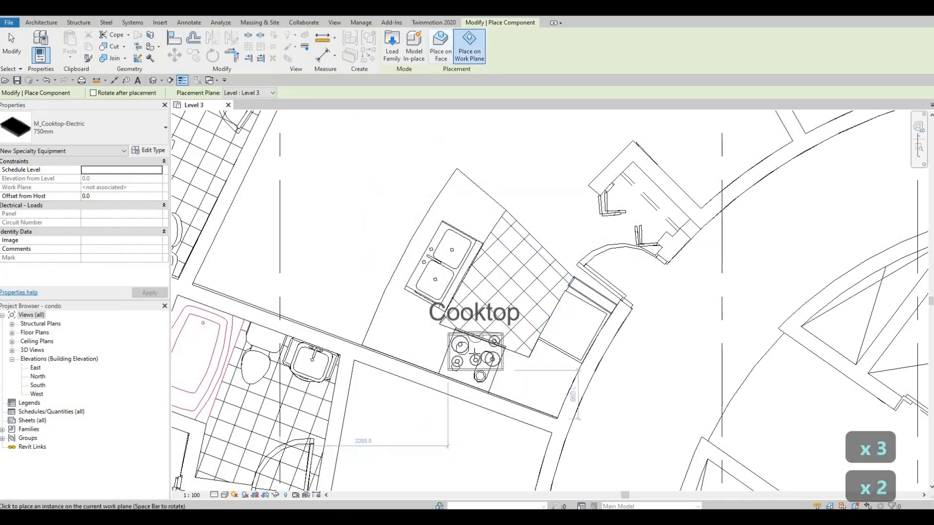
{"action": "key", "text": "space"}
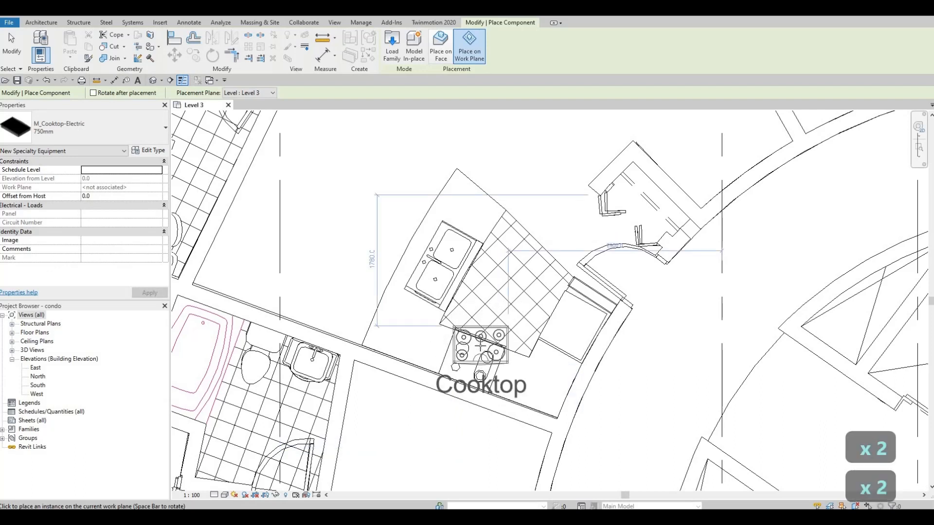
{"action": "key", "text": "space"}
{"action": "key", "text": "space"}
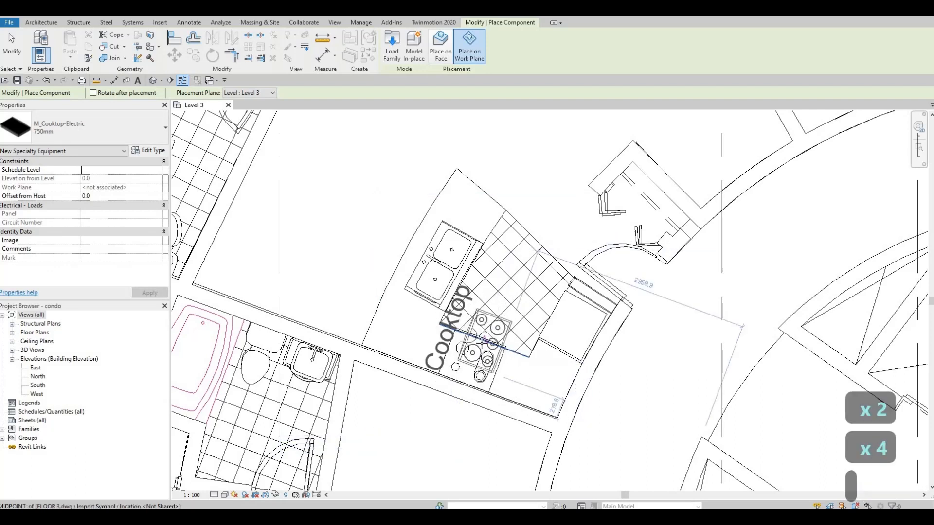
{"action": "scroll", "coordinate": [484, 340], "scroll_direction": "up", "scroll_amount": 1}
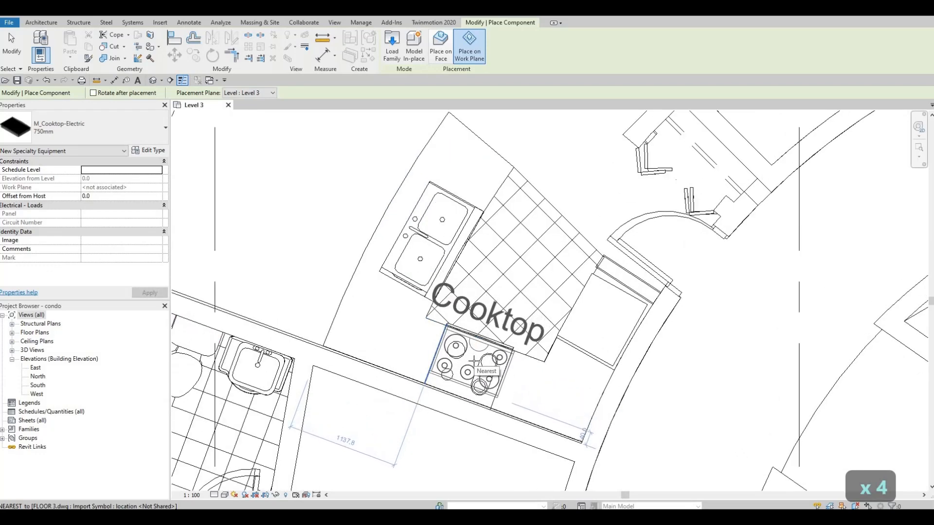
{"action": "left_click", "coordinate": [440, 423]}
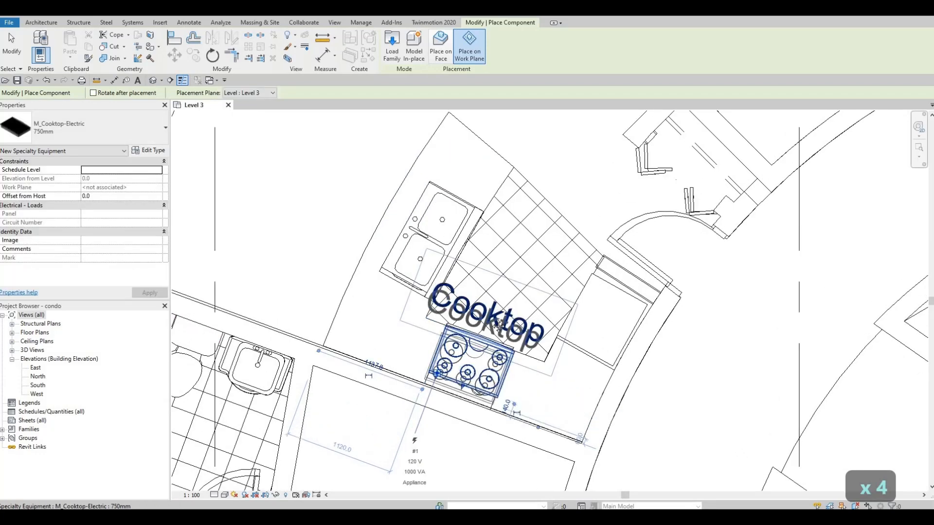
Place a cooktop over the stove outline in unit 364's kitchen, rotated so its front faces the tiled floor
{"action": "middle_click_drag", "start_coordinate": [468, 423], "coordinate": [566, 190]}
{"action": "scroll", "coordinate": [504, 328], "scroll_direction": "down", "scroll_amount": 1}
{"action": "scroll", "coordinate": [504, 328], "scroll_direction": "down", "scroll_amount": 1}
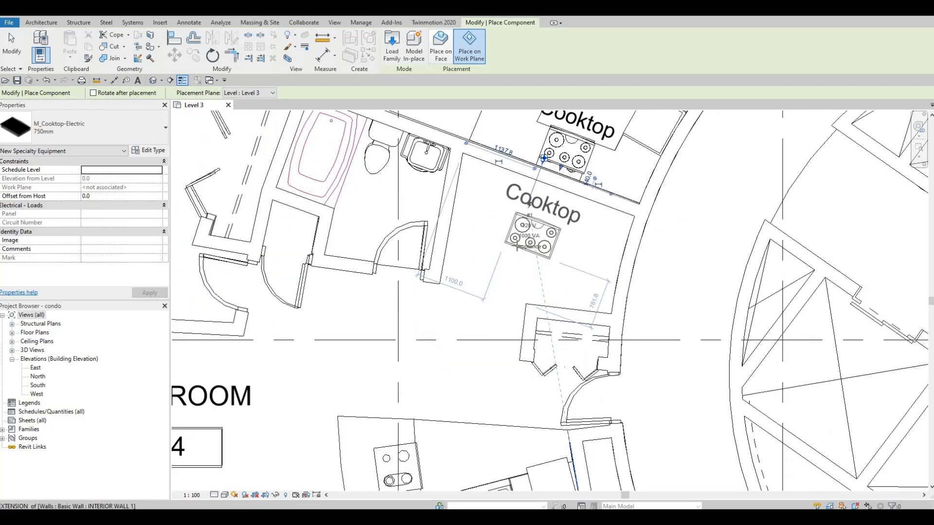
{"action": "scroll", "coordinate": [498, 341], "scroll_direction": "down", "scroll_amount": 1}
{"action": "middle_click_drag", "start_coordinate": [497, 342], "coordinate": [511, 263]}
{"action": "middle_click_drag", "start_coordinate": [522, 209], "coordinate": [511, 251]}
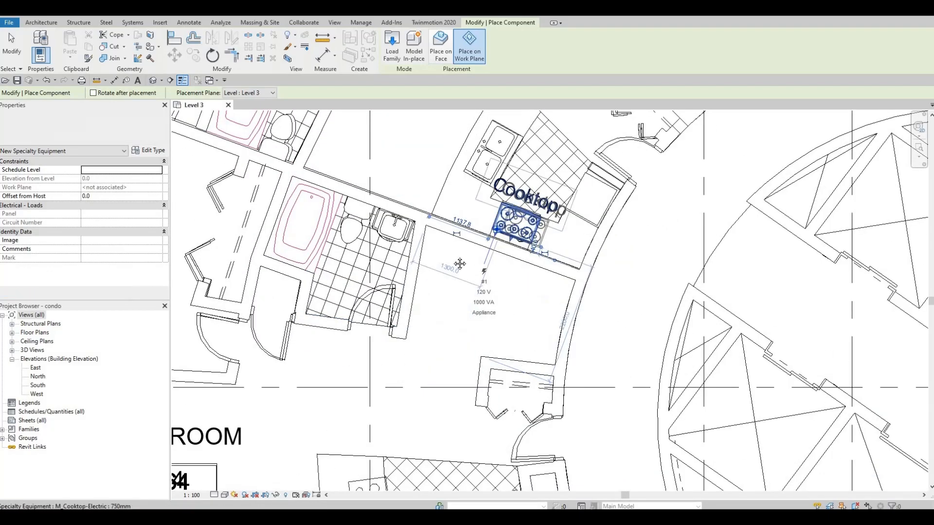
{"action": "middle_click_drag", "start_coordinate": [431, 371], "coordinate": [446, 208]}
{"action": "scroll", "coordinate": [461, 257], "scroll_direction": "down", "scroll_amount": 1}
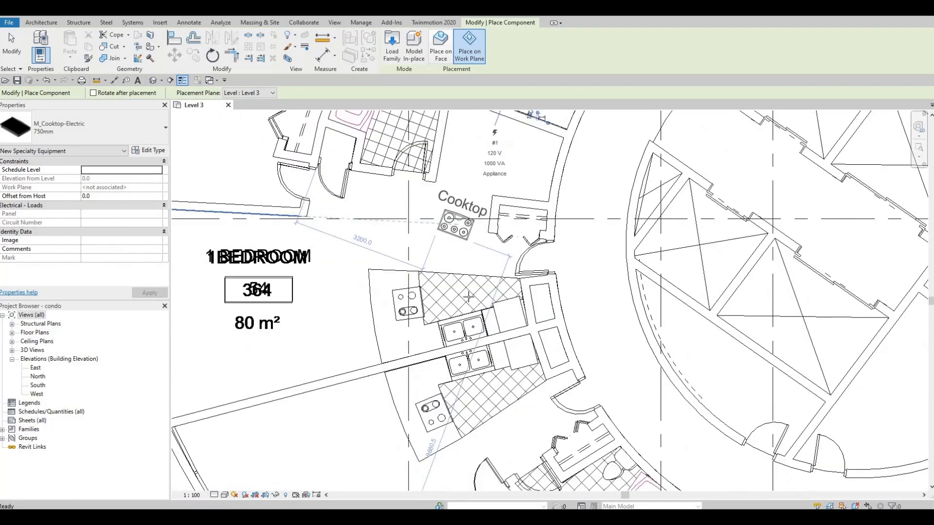
{"action": "scroll", "coordinate": [432, 300], "scroll_direction": "up", "scroll_amount": 2}
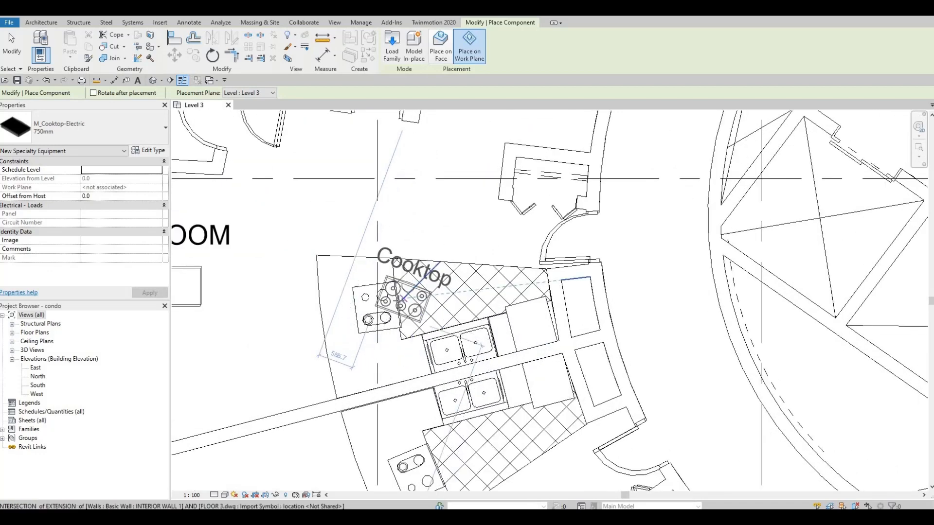
{"action": "key", "text": "space"}
{"action": "key", "text": "space"}
{"action": "key", "text": "space"}
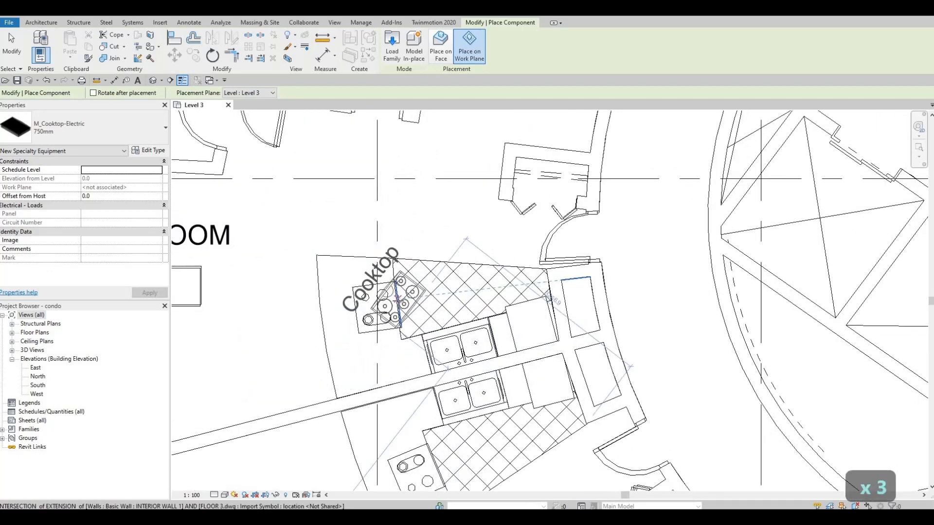
{"action": "scroll", "coordinate": [398, 299], "scroll_direction": "up", "scroll_amount": 4}
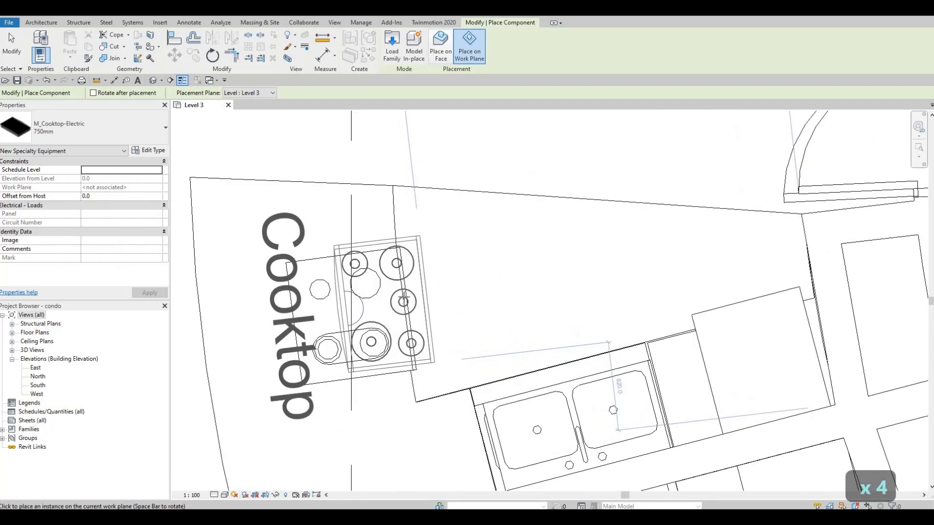
{"action": "key", "text": "space"}
{"action": "key", "text": "space"}
{"action": "key", "text": "space"}
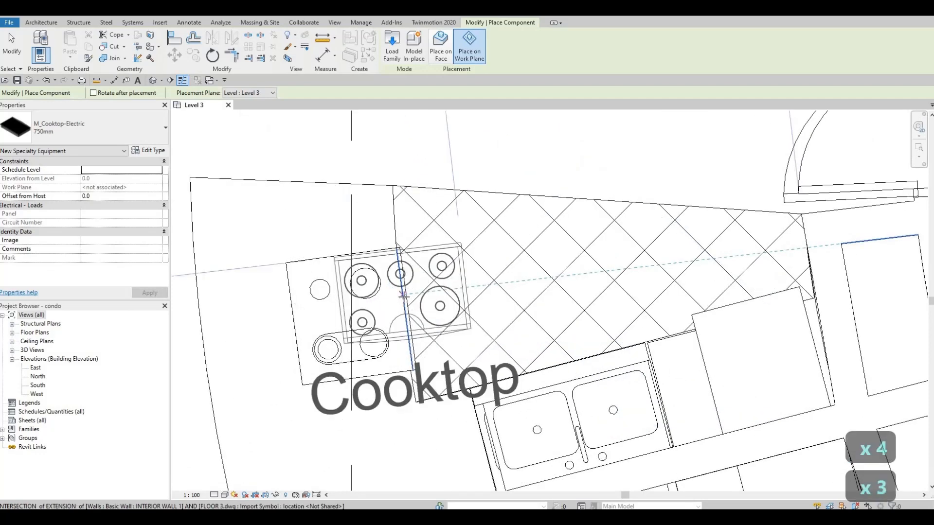
{"action": "key", "text": "space"}
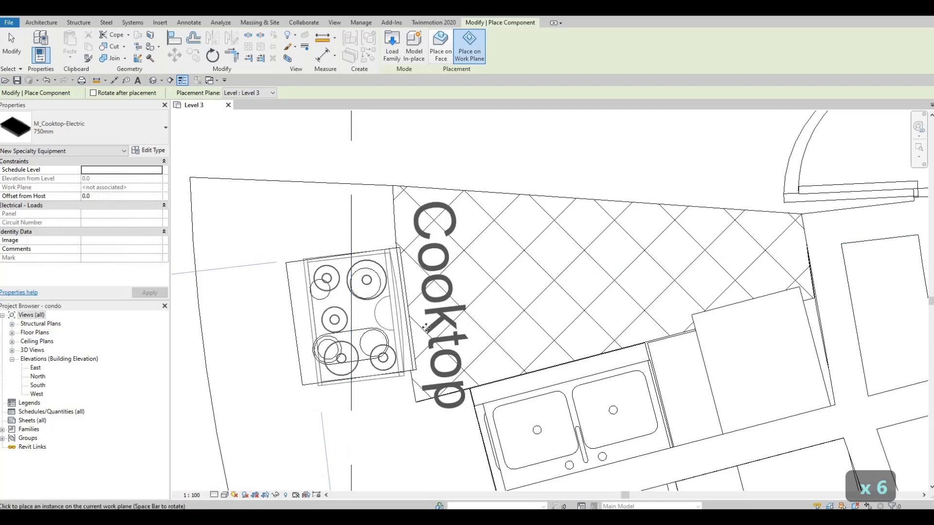
{"action": "left_click", "coordinate": [426, 328]}
Place another cooktop over the stove outline in the kitchen across the shared sink wall from unit 364, aligned with that counter
{"action": "scroll", "coordinate": [394, 191], "scroll_direction": "down", "scroll_amount": 3}
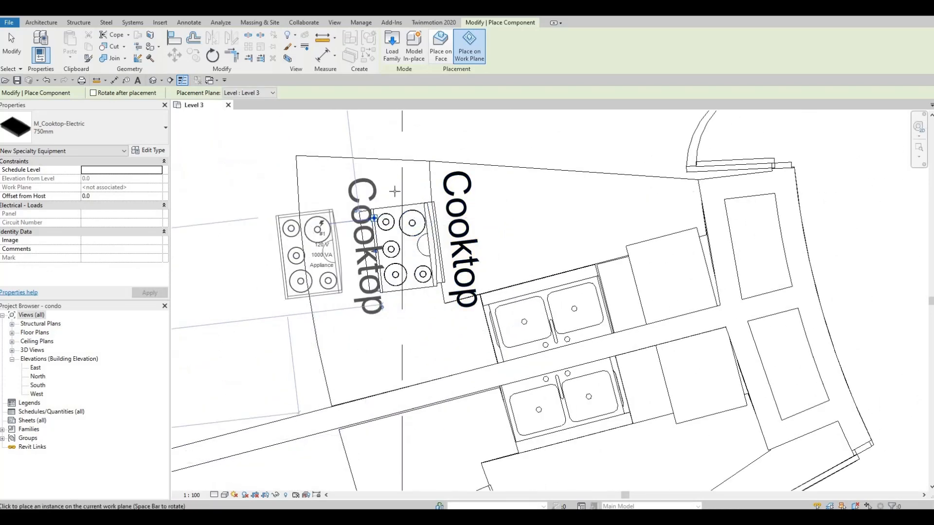
{"action": "middle_click_drag", "start_coordinate": [423, 371], "coordinate": [410, 229]}
{"action": "scroll", "coordinate": [410, 230], "scroll_direction": "down", "scroll_amount": 1}
{"action": "middle_click_drag", "start_coordinate": [457, 340], "coordinate": [461, 293]}
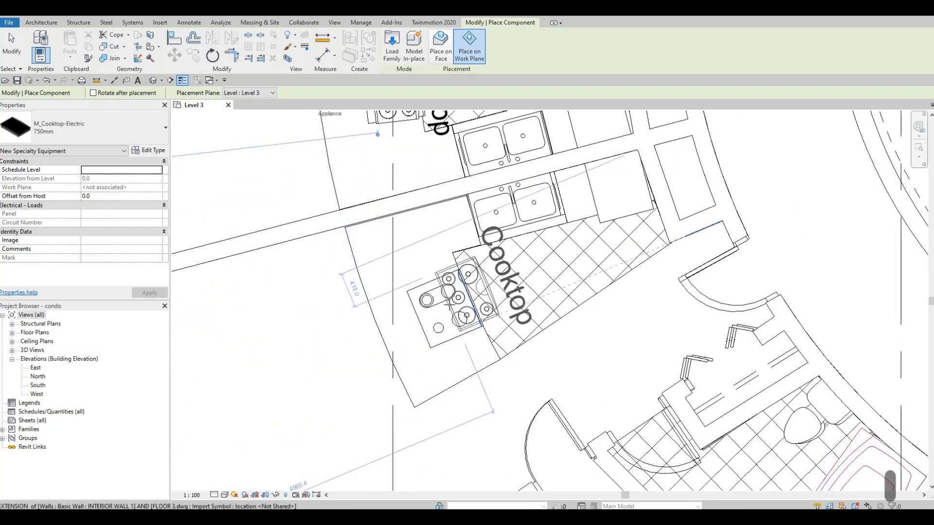
{"action": "scroll", "coordinate": [467, 298], "scroll_direction": "up", "scroll_amount": 2}
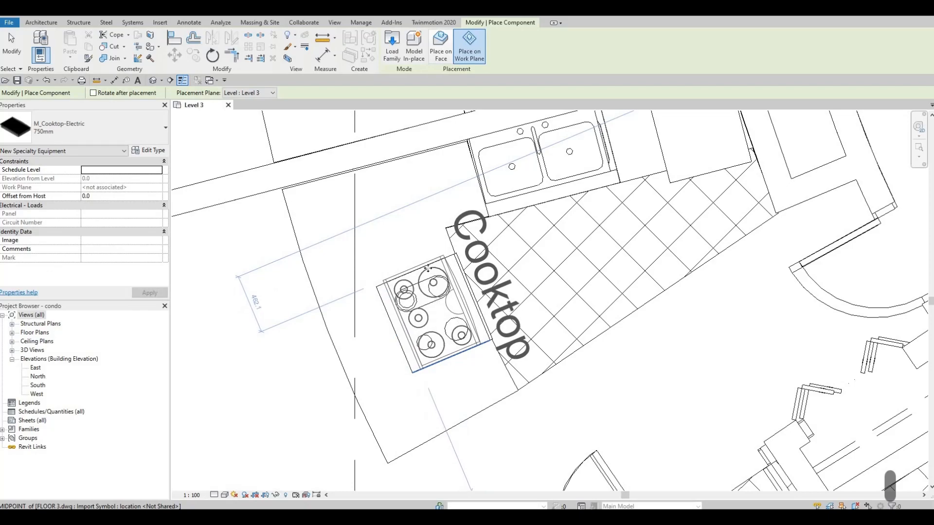
{"action": "left_click", "coordinate": [428, 268]}
Rotate a cooktop to the counter edge and place it over the stove outline in unit 368's kitchen, beside the bathtub wall
{"action": "scroll", "coordinate": [428, 268], "scroll_direction": "down", "scroll_amount": 5}
{"action": "middle_click_drag", "start_coordinate": [674, 343], "coordinate": [600, 228]}
{"action": "scroll", "coordinate": [600, 227], "scroll_direction": "up", "scroll_amount": 4}
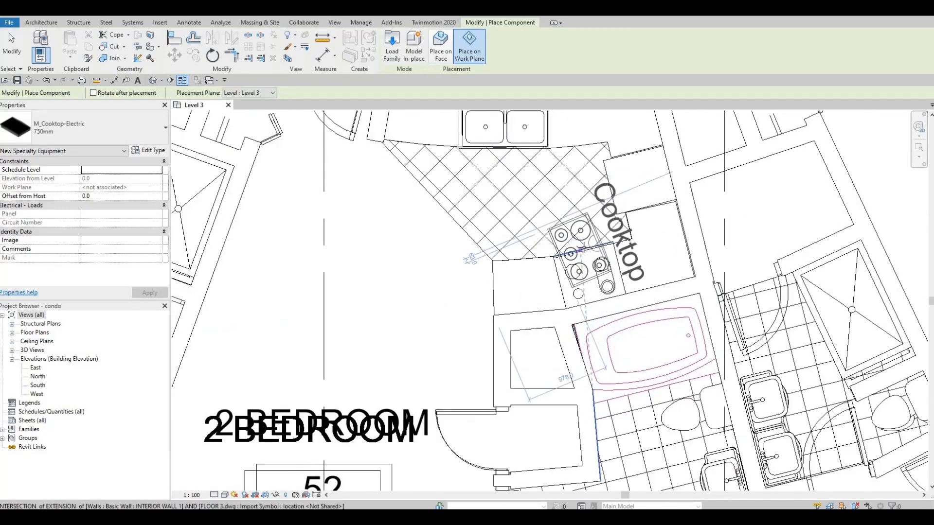
{"action": "key", "text": "space"}
{"action": "key", "text": "space"}
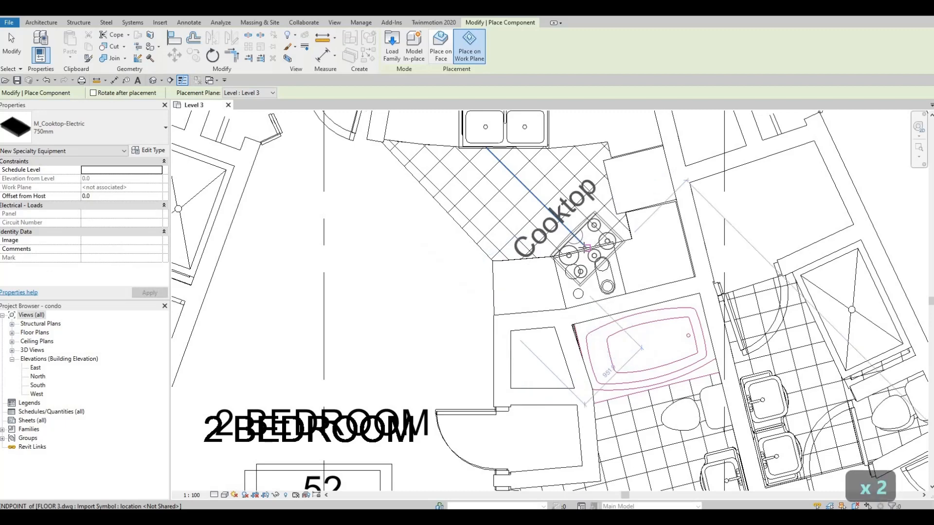
{"action": "key", "text": "space"}
{"action": "key", "text": "space"}
{"action": "scroll", "coordinate": [587, 248], "scroll_direction": "up", "scroll_amount": 5}
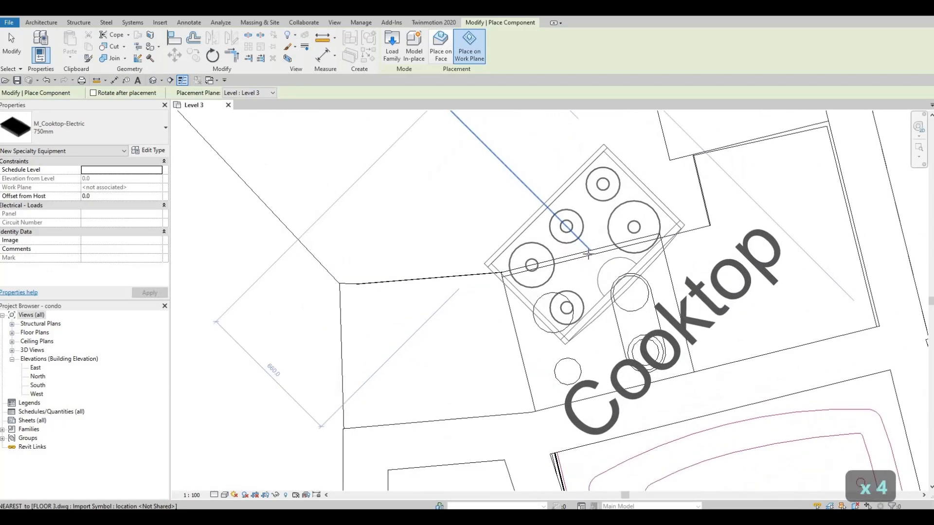
{"action": "key", "text": "space"}
{"action": "key", "text": "space"}
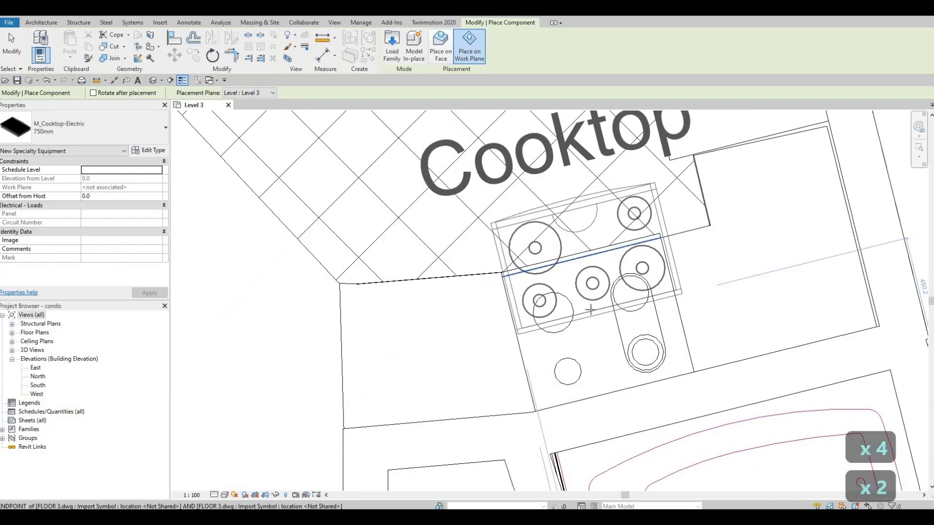
{"action": "left_click", "coordinate": [567, 226]}
Place a cooktop over the stove outline along the curved corridor wall in unit 369's kitchen, facing the tiled floor
{"action": "scroll", "coordinate": [567, 225], "scroll_direction": "down", "scroll_amount": 8}
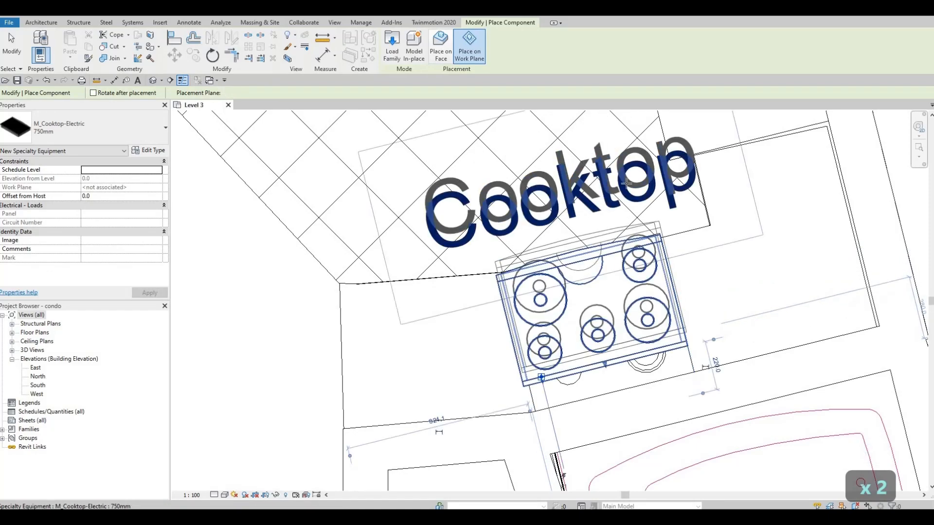
{"action": "middle_click_drag", "start_coordinate": [627, 286], "coordinate": [545, 337]}
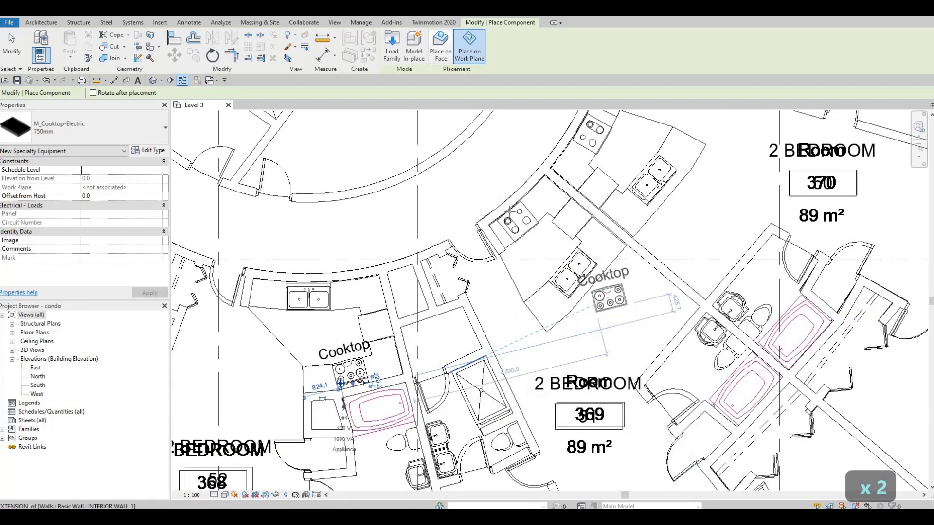
{"action": "middle_click_drag", "start_coordinate": [528, 233], "coordinate": [521, 277]}
{"action": "scroll", "coordinate": [527, 279], "scroll_direction": "up", "scroll_amount": 5}
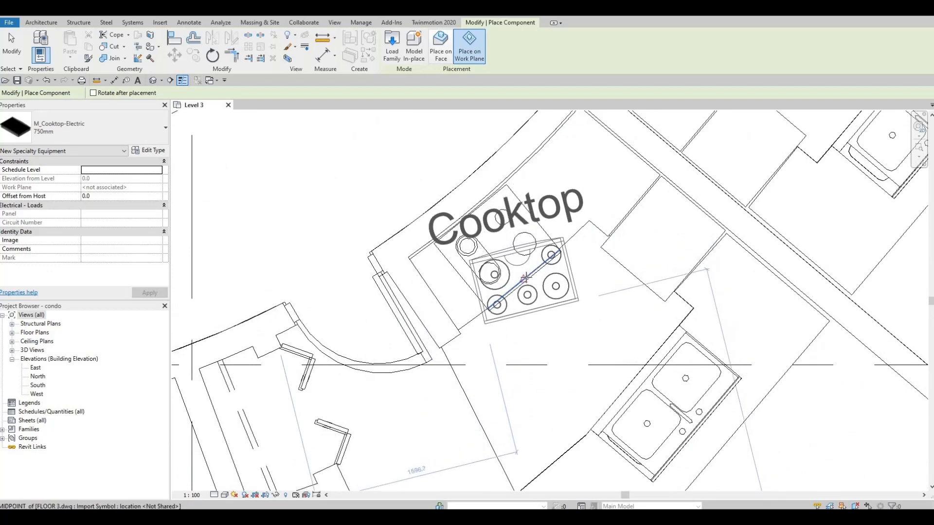
{"action": "key", "text": "space"}
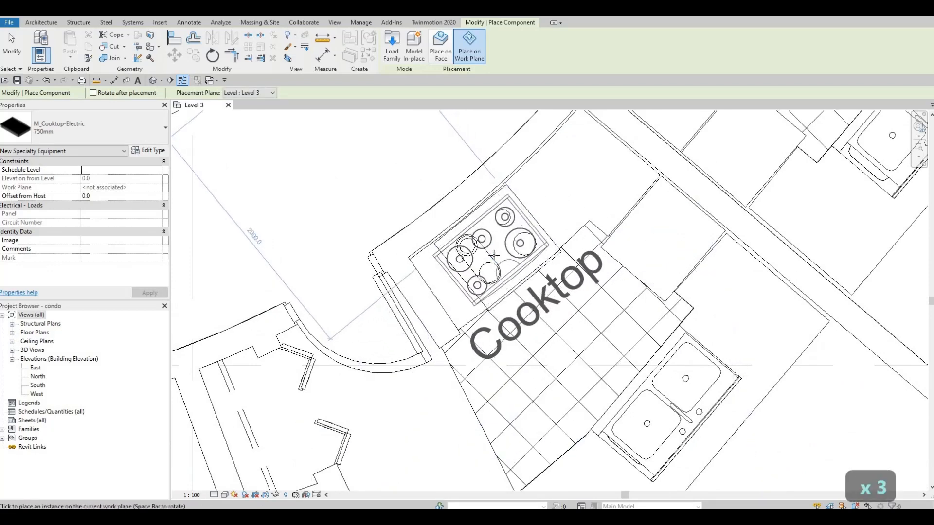
{"action": "left_click", "coordinate": [483, 253]}
Place a cooktop over the stove outline in unit 370's kitchen, aligned with the counter along the corridor wall
{"action": "middle_click_drag", "start_coordinate": [539, 275], "coordinate": [501, 338]}
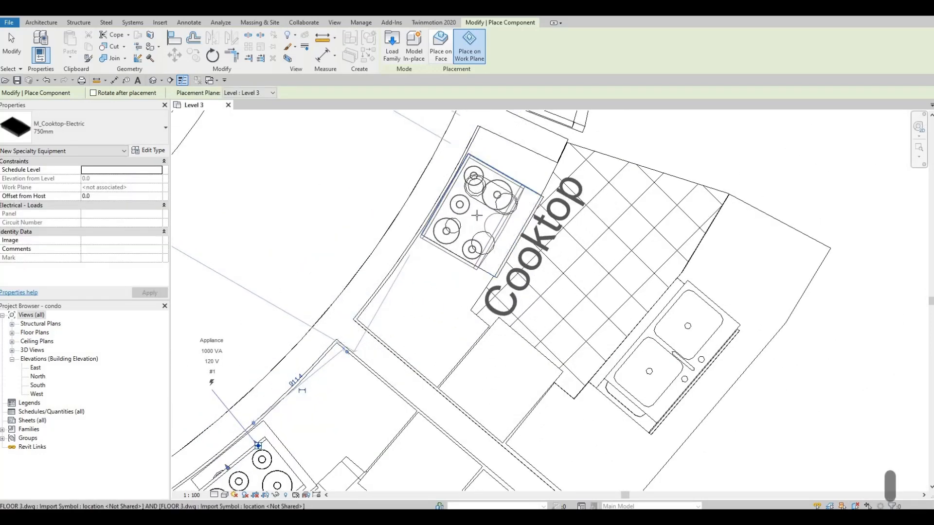
{"action": "scroll", "coordinate": [599, 140], "scroll_direction": "down", "scroll_amount": 5}
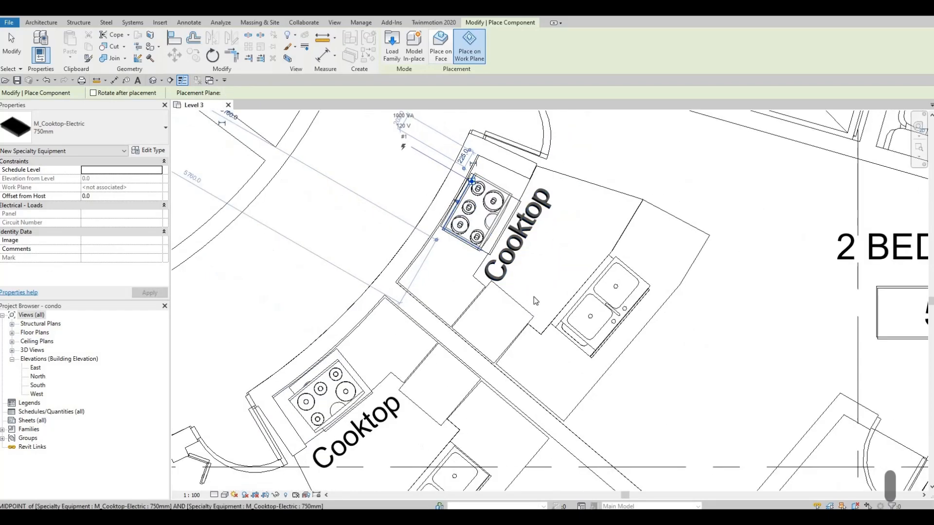
Rotate a cooktop to face the tiled floor and place it over the stove outline in unit 371's kitchen
{"action": "scroll", "coordinate": [536, 263], "scroll_direction": "down", "scroll_amount": 1}
{"action": "middle_click_drag", "start_coordinate": [535, 263], "coordinate": [519, 348]}
{"action": "scroll", "coordinate": [544, 330], "scroll_direction": "up", "scroll_amount": 3}
{"action": "scroll", "coordinate": [543, 329], "scroll_direction": "up", "scroll_amount": 3}
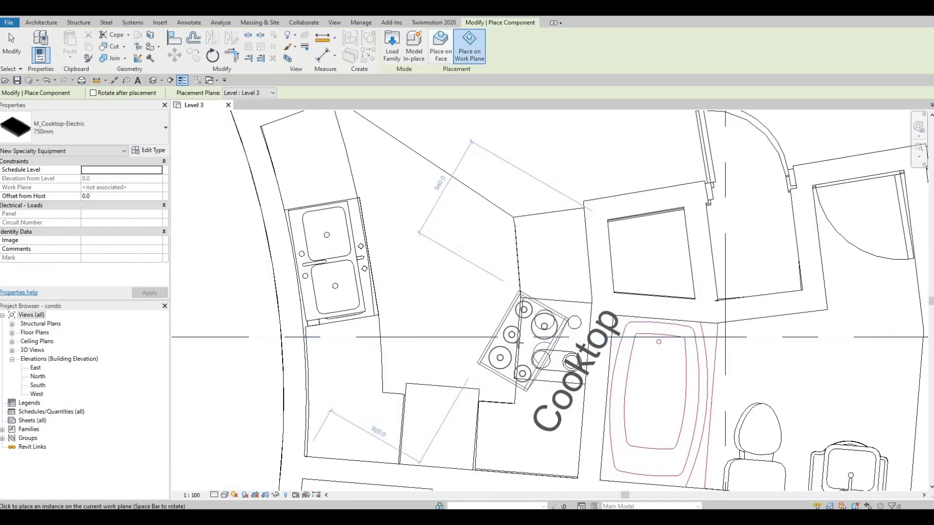
{"action": "key", "text": "space"}
{"action": "key", "text": "space"}
{"action": "key", "text": "space"}
{"action": "key", "text": "space"}
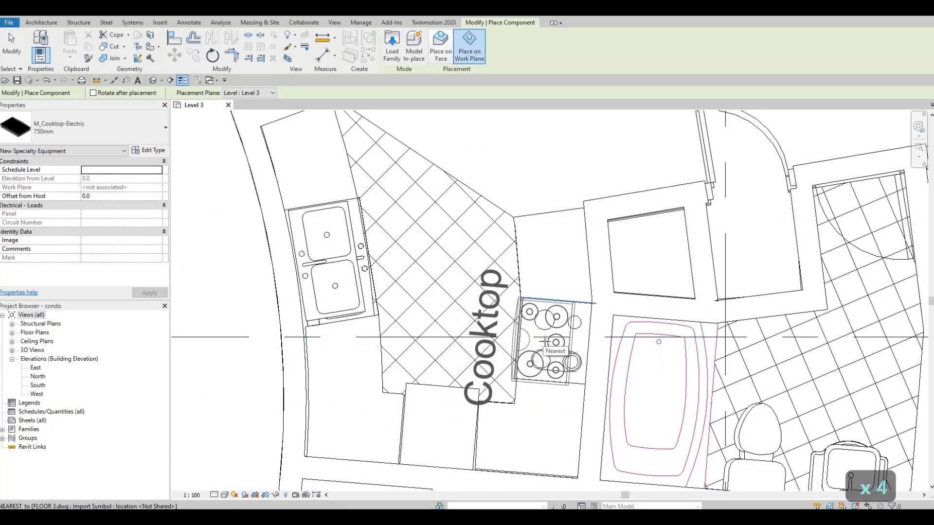
{"action": "scroll", "coordinate": [544, 340], "scroll_direction": "up", "scroll_amount": 2}
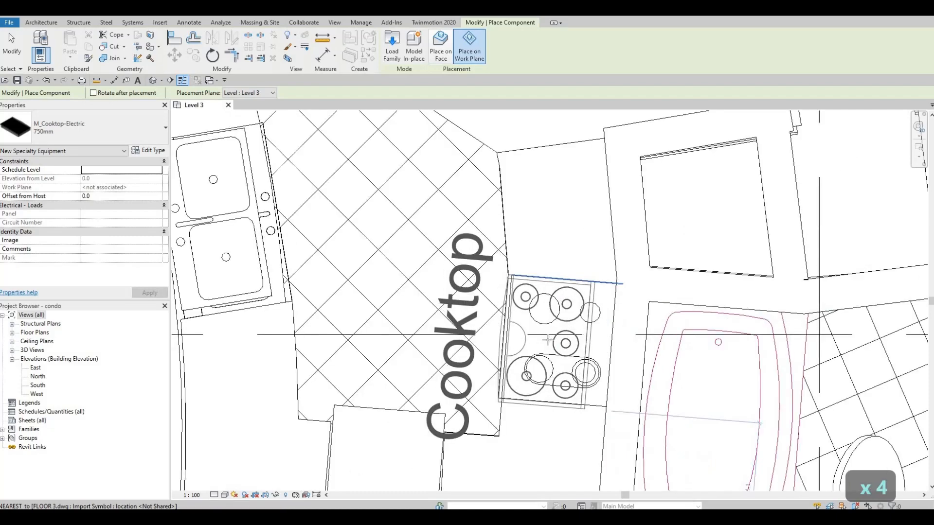
Rotate a cooktop to the angled counter and place it over the stove outline in the right-hand kitchen of the back-to-back pair
{"action": "scroll", "coordinate": [559, 397], "scroll_direction": "down", "scroll_amount": 6}
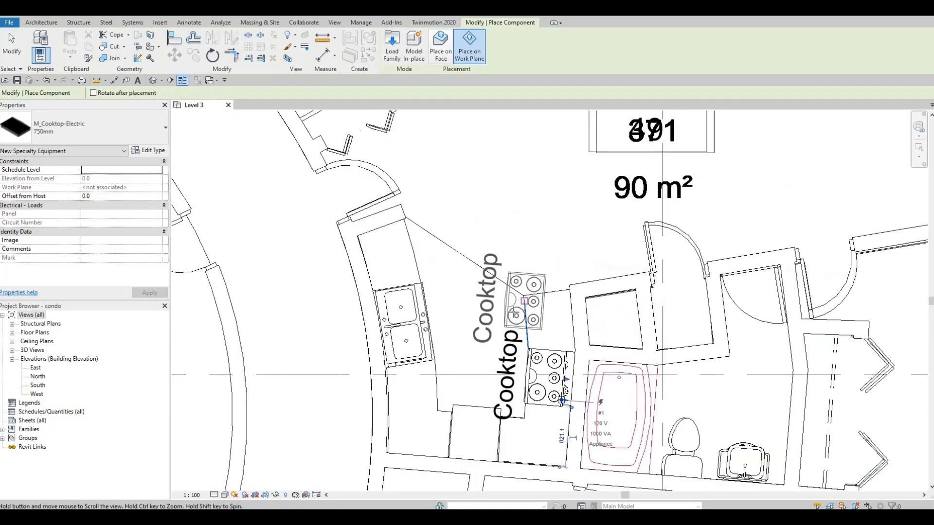
{"action": "middle_click_drag", "start_coordinate": [387, 289], "coordinate": [394, 311]}
{"action": "middle_click_drag", "start_coordinate": [461, 341], "coordinate": [519, 376]}
{"action": "scroll", "coordinate": [450, 287], "scroll_direction": "down", "scroll_amount": 2}
{"action": "scroll", "coordinate": [438, 292], "scroll_direction": "up", "scroll_amount": 6}
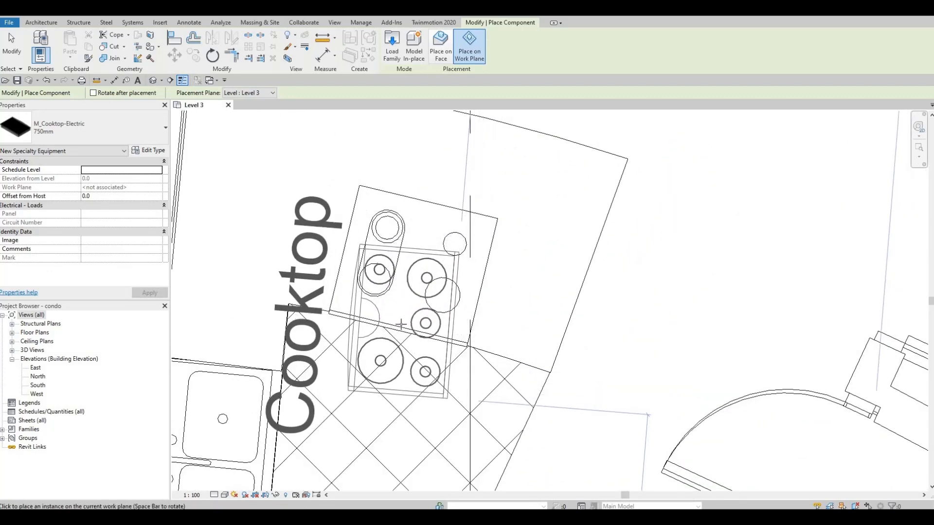
{"action": "key", "text": "space"}
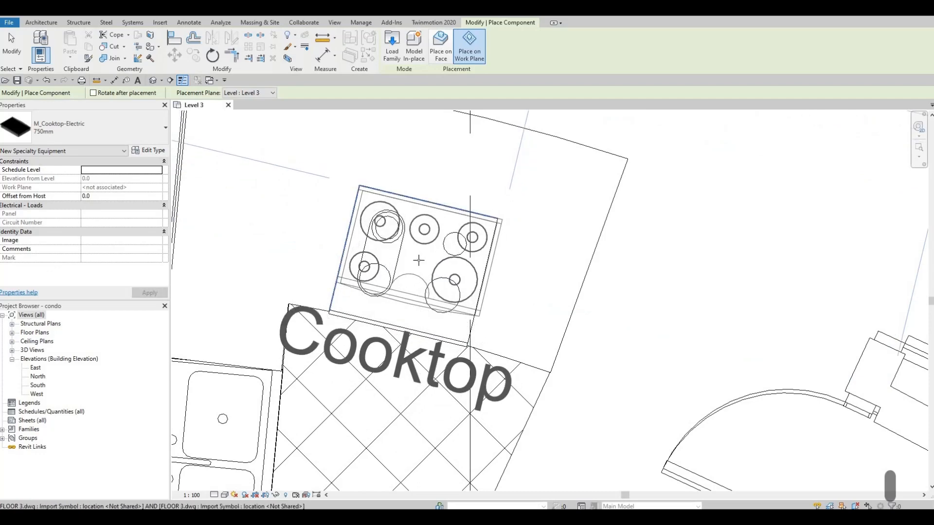
{"action": "left_click", "coordinate": [415, 267]}
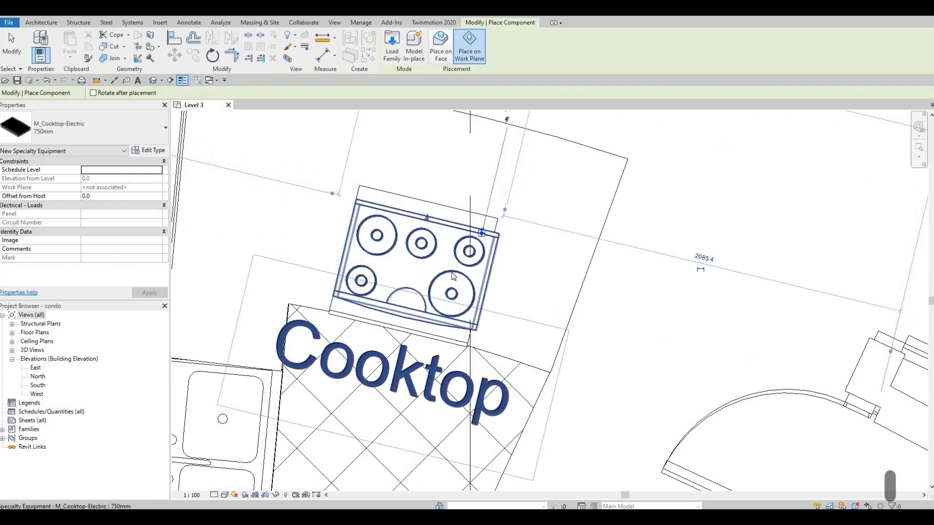
Place a cooktop over the stove outline in the left-hand kitchen of the back-to-back pair and finish placing cooktops
{"action": "scroll", "coordinate": [413, 273], "scroll_direction": "down", "scroll_amount": 2}
{"action": "middle_click_drag", "start_coordinate": [477, 296], "coordinate": [691, 328]}
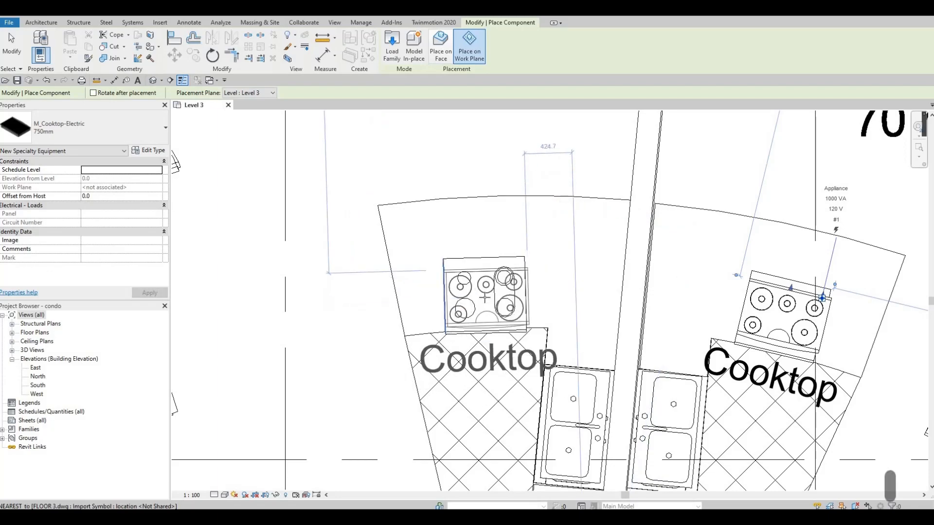
{"action": "scroll", "coordinate": [481, 301], "scroll_direction": "up", "scroll_amount": 2}
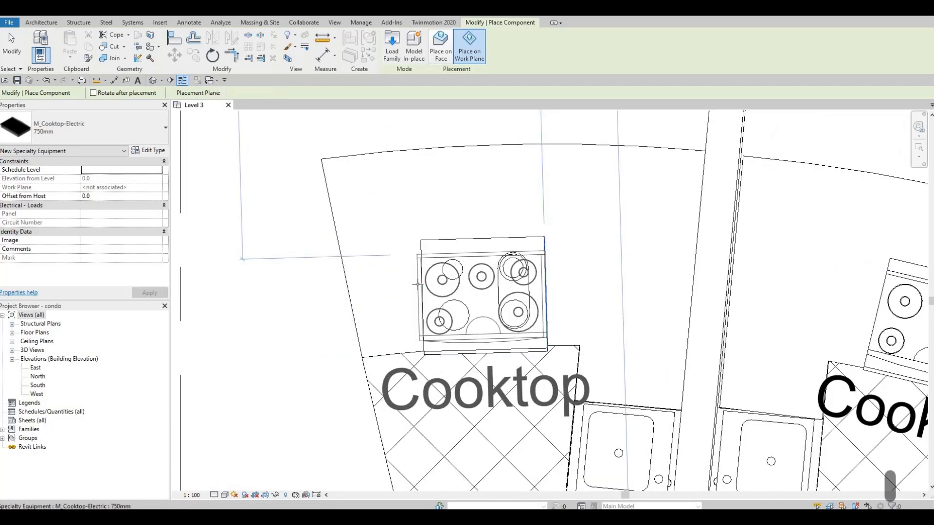
{"action": "scroll", "coordinate": [417, 284], "scroll_direction": "down", "scroll_amount": 3}
{"action": "middle_click_drag", "start_coordinate": [416, 284], "coordinate": [574, 242]}
{"action": "middle_click_drag", "start_coordinate": [559, 292], "coordinate": [561, 261]}
{"action": "middle_click_drag", "start_coordinate": [543, 450], "coordinate": [545, 383]}
{"action": "key", "text": "Escape"}
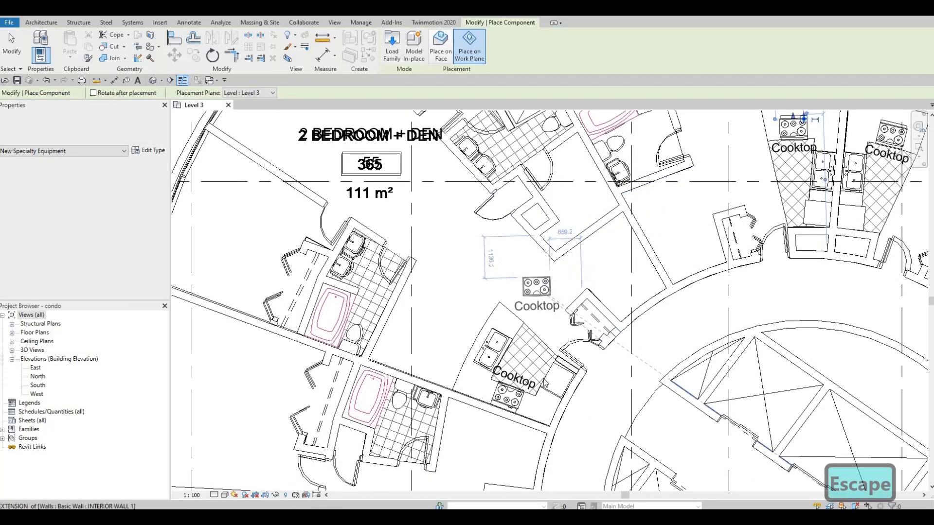
{"action": "key", "text": "Escape"}
{"action": "key", "text": "Escape"}
Turn off Show Label for the 750mm M_Cooktop-Electric type, using the cooktop in unit 365's kitchen
{"action": "left_click", "coordinate": [518, 392]}
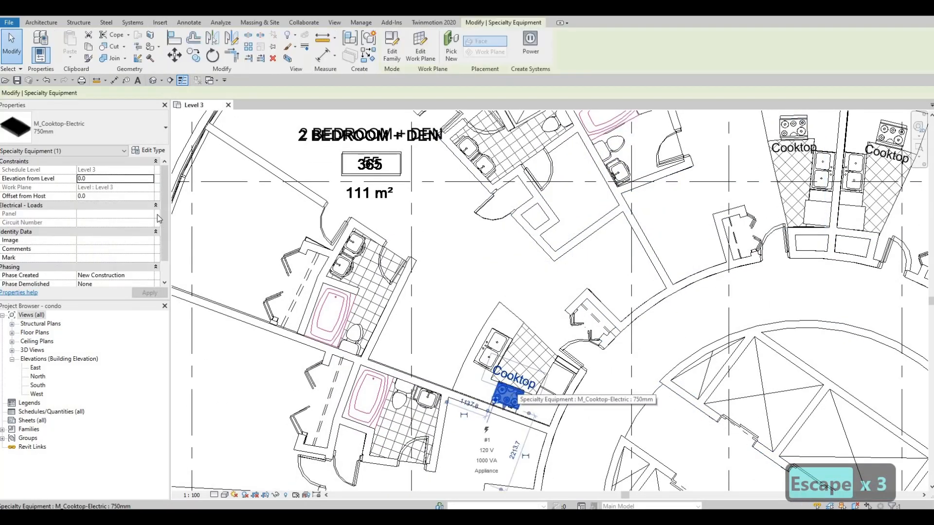
{"action": "left_click", "coordinate": [149, 150]}
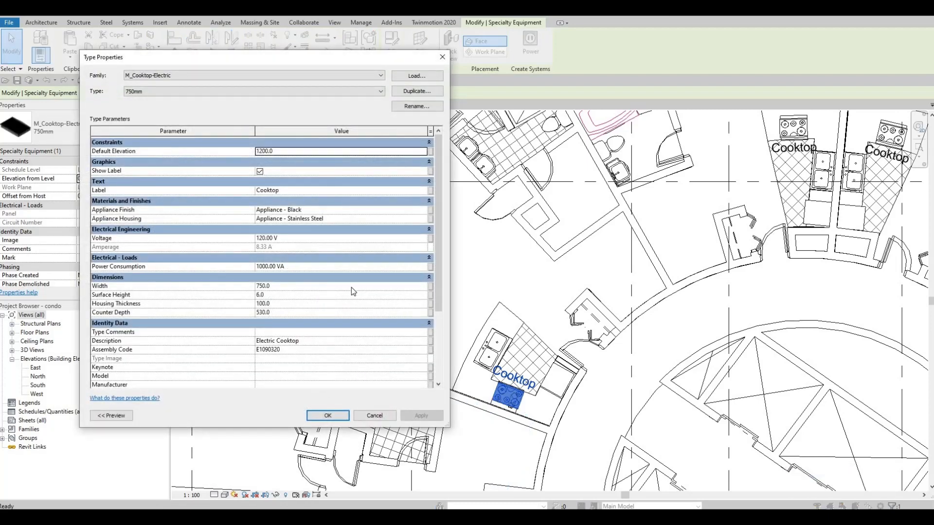
{"action": "left_click", "coordinate": [267, 174]}
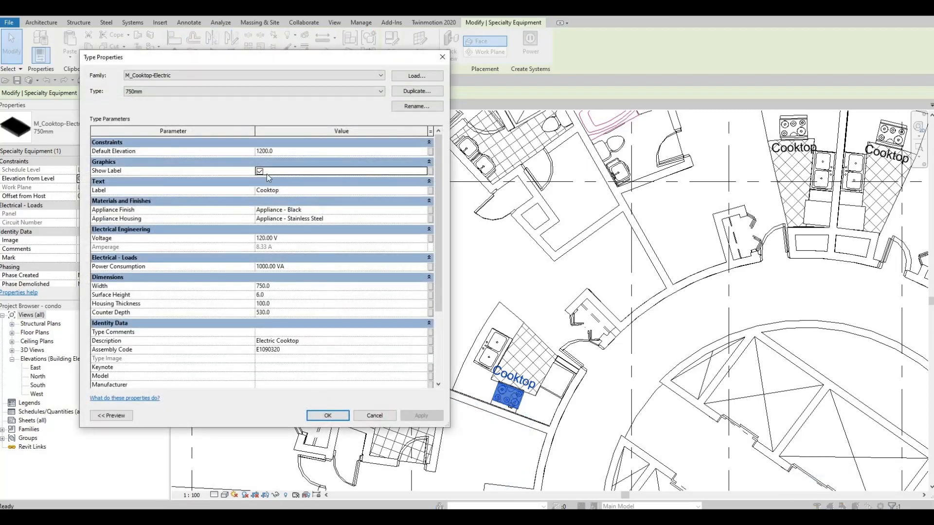
{"action": "left_click", "coordinate": [434, 418]}
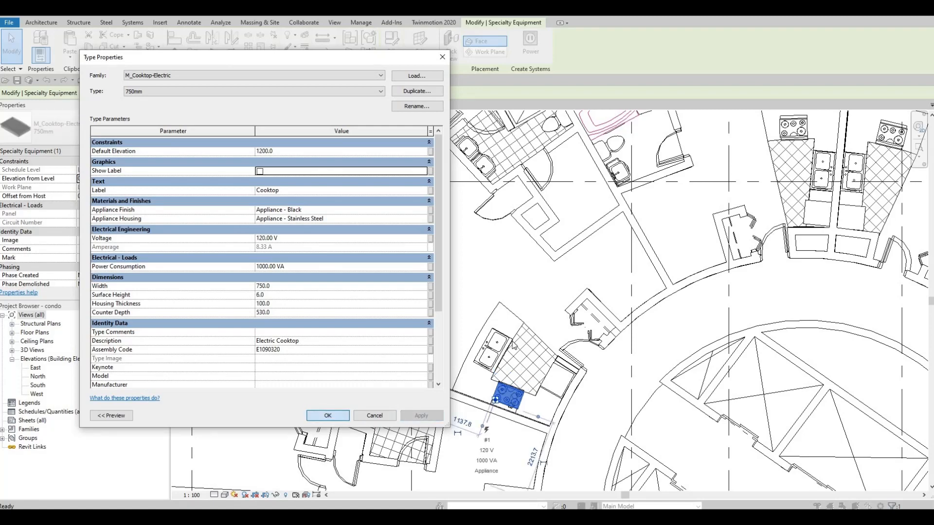
{"action": "key", "text": "Return"}
{"action": "scroll", "coordinate": [539, 351], "scroll_direction": "down", "scroll_amount": 4}
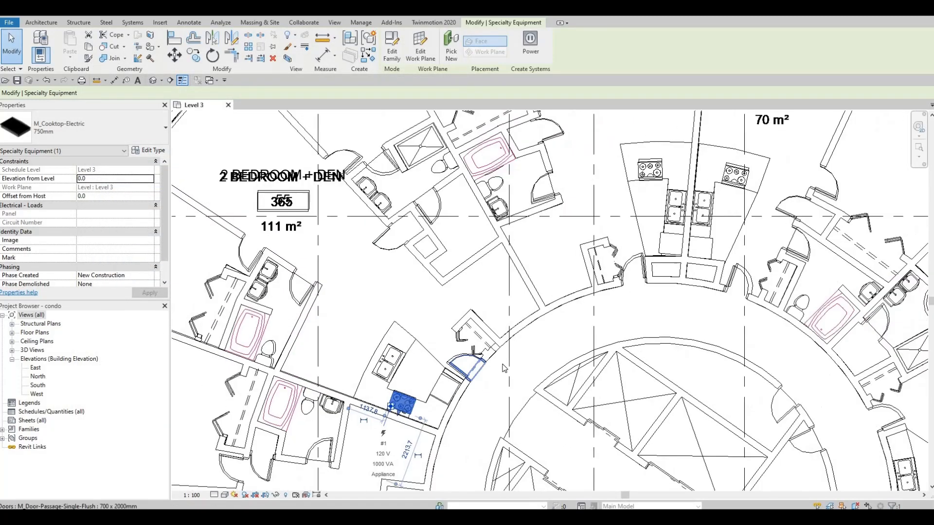
{"action": "key", "text": "Escape"}
Examine the previews of the range, oven, refrigerator and washer families in the Mid-Range appliance library folder
{"action": "scroll", "coordinate": [539, 351], "scroll_direction": "up", "scroll_amount": 5}
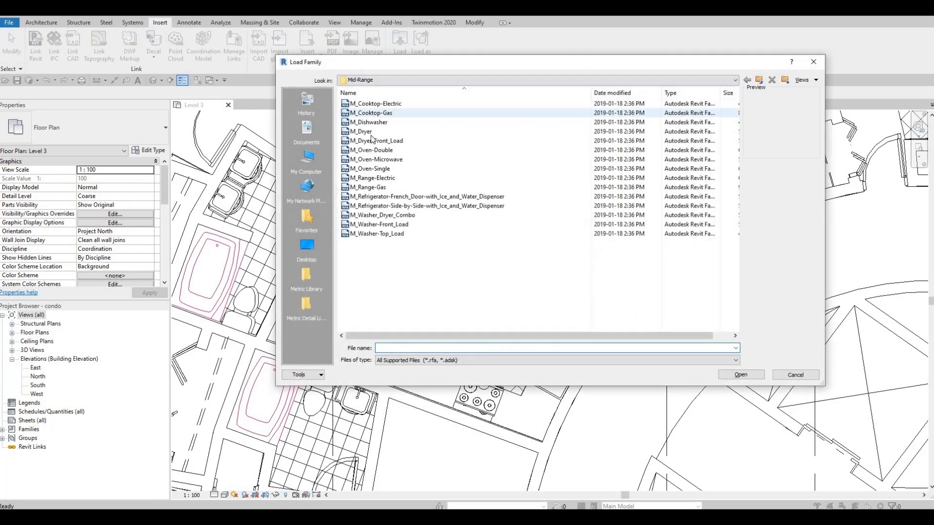
{"action": "left_click", "coordinate": [375, 131]}
{"action": "left_click", "coordinate": [364, 234]}
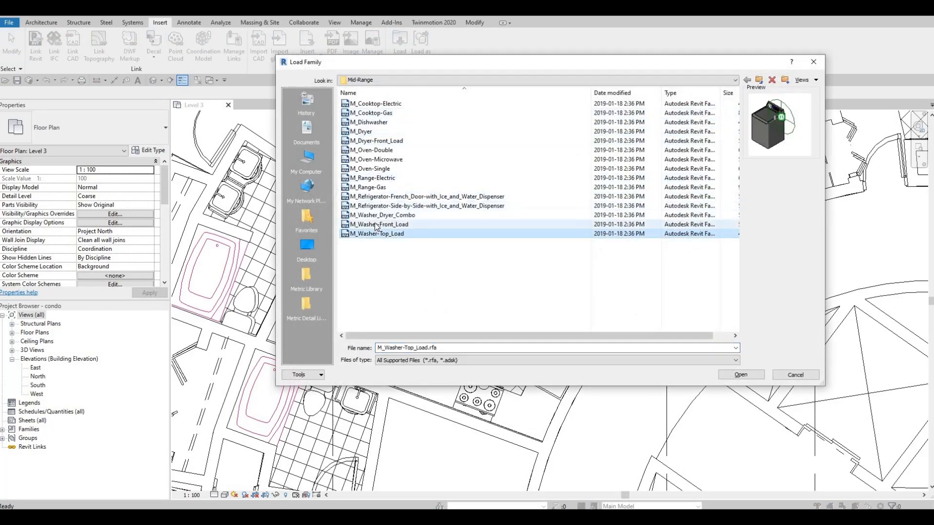
{"action": "left_click", "coordinate": [367, 189]}
{"action": "left_click", "coordinate": [369, 197]}
{"action": "left_click", "coordinate": [367, 189]}
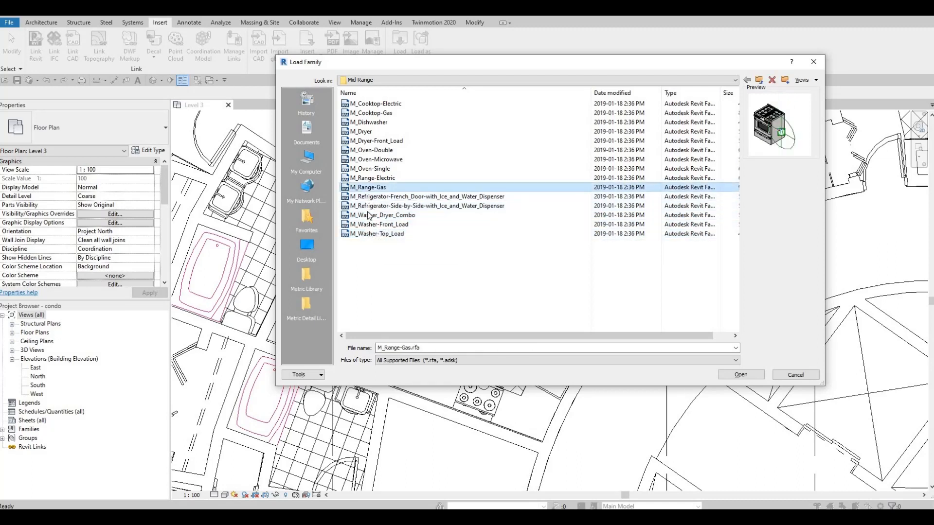
{"action": "left_click", "coordinate": [371, 215]}
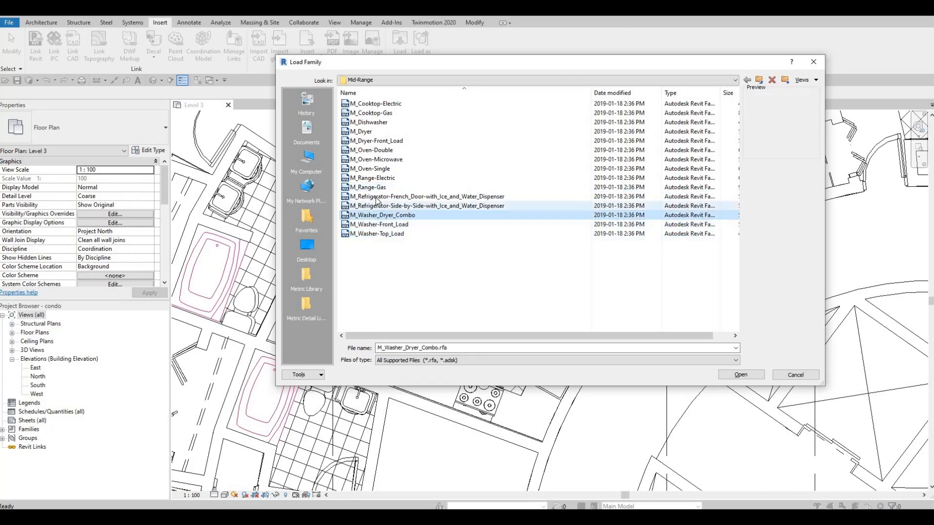
{"action": "left_click", "coordinate": [376, 206]}
{"action": "left_click", "coordinate": [377, 197]}
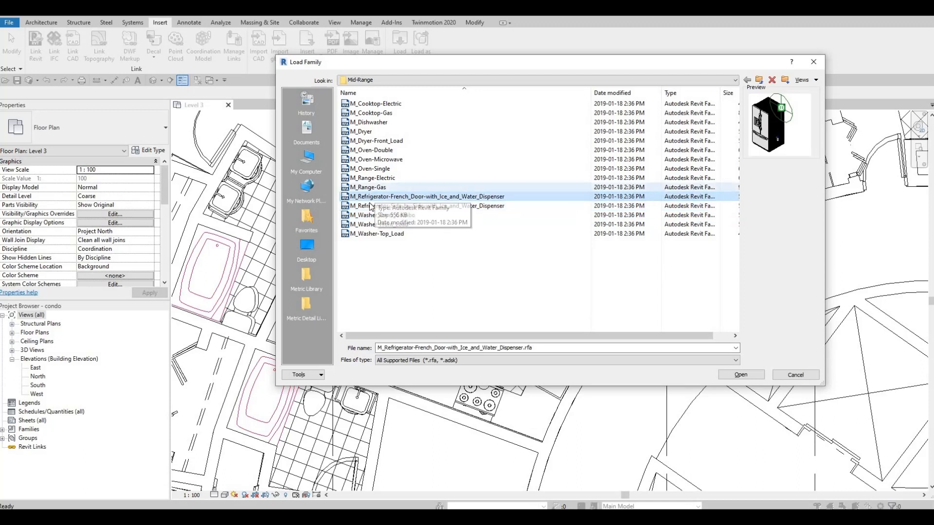
{"action": "left_click", "coordinate": [365, 178]}
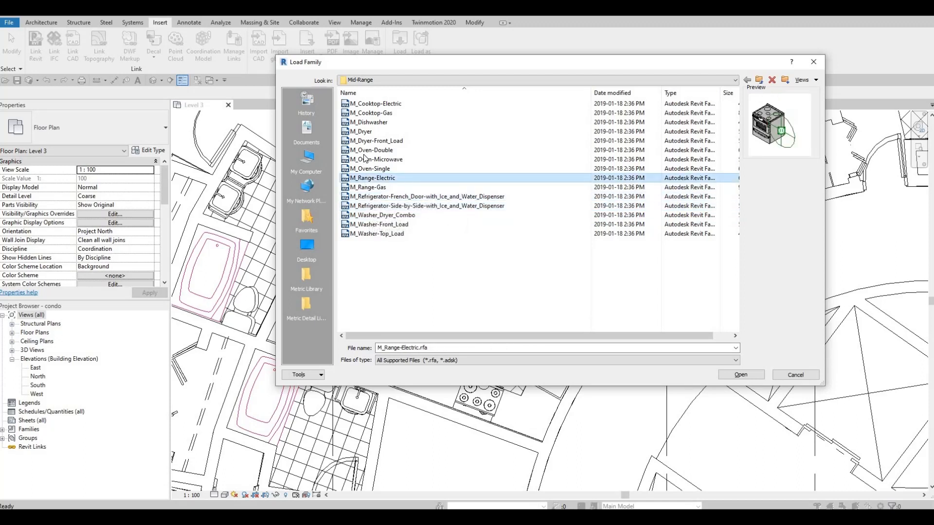
{"action": "left_click", "coordinate": [373, 159]}
{"action": "left_click", "coordinate": [373, 104]}
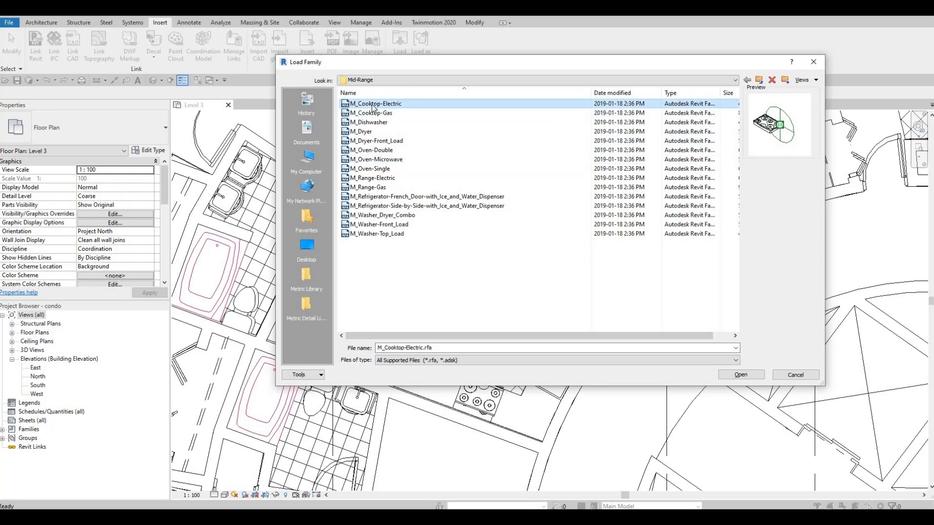
{"action": "key", "text": "Down"}
{"action": "key", "text": "Down"}
{"action": "key", "text": "Down"}
{"action": "key", "text": "Down"}
{"action": "key", "text": "Down"}
{"action": "key", "text": "Down"}
{"action": "key", "text": "Down"}
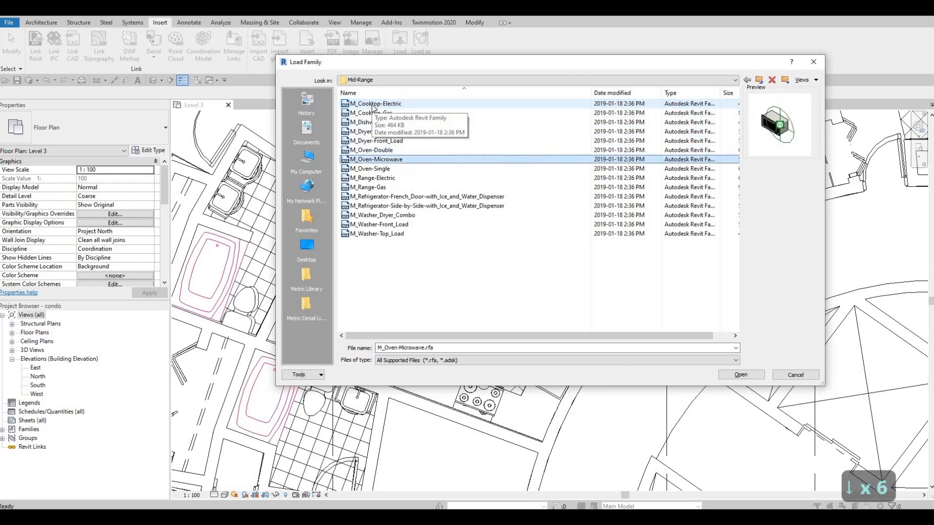
{"action": "key", "text": "Down"}
{"action": "key", "text": "Down"}
{"action": "key", "text": "Down"}
{"action": "key", "text": "Down"}
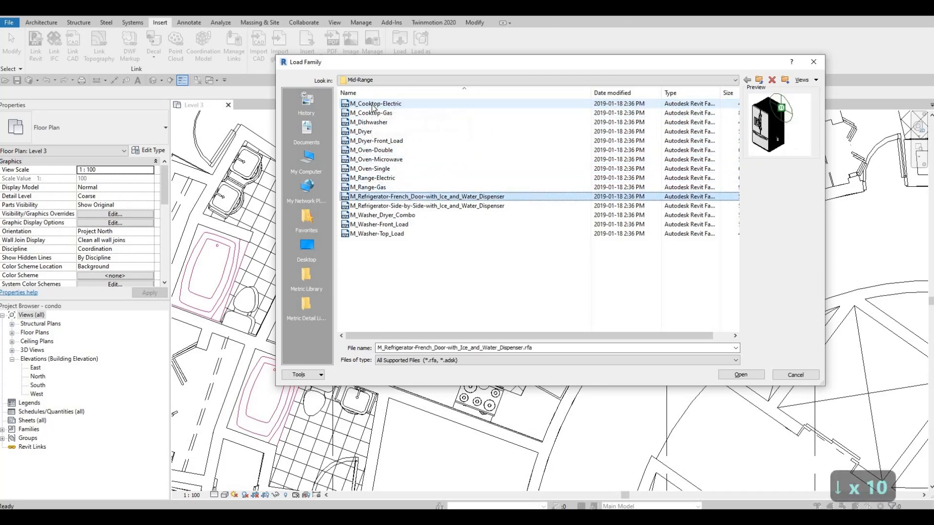
{"action": "key", "text": "Down"}
{"action": "key", "text": "Down"}
{"action": "key", "text": "Down"}
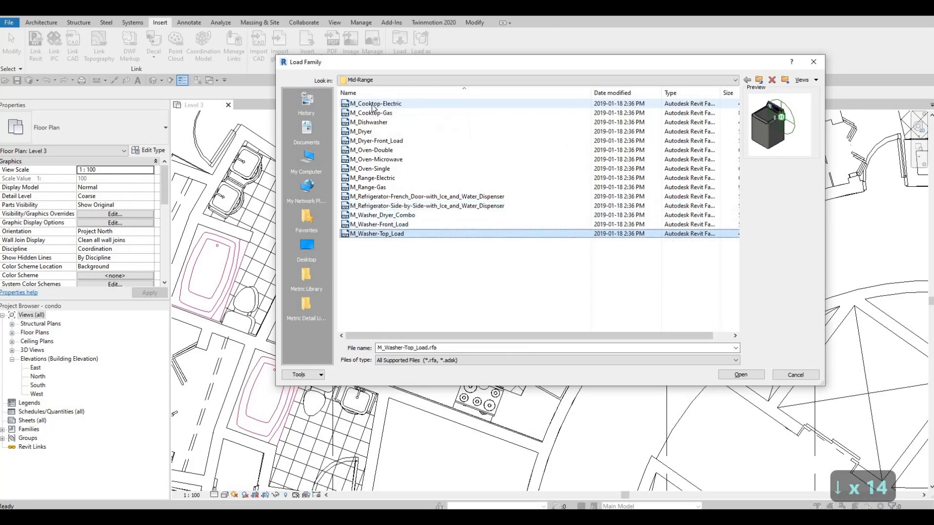
Load the M_Refrigerator-Side-by-Side-with_Ice_and_Water_Dispenser family from the Mid-Range folder into the project
{"action": "key", "text": "Up"}
{"action": "key", "text": "Up"}
{"action": "key", "text": "Up"}
{"action": "key", "text": "Up"}
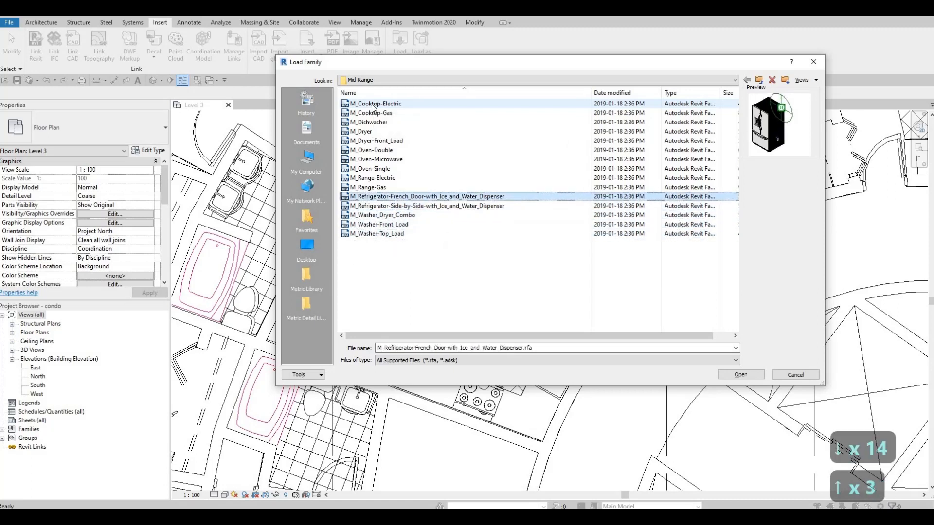
{"action": "key", "text": "Down"}
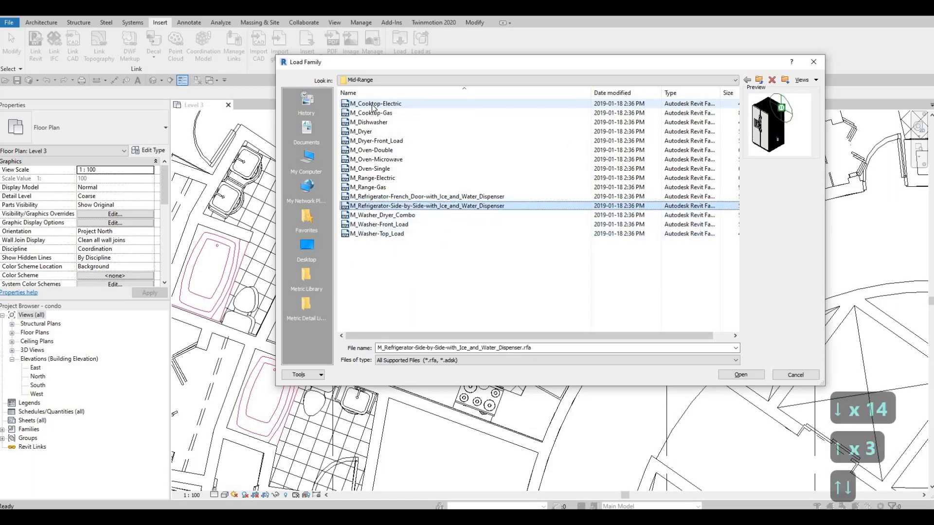
{"action": "left_click", "coordinate": [731, 378]}
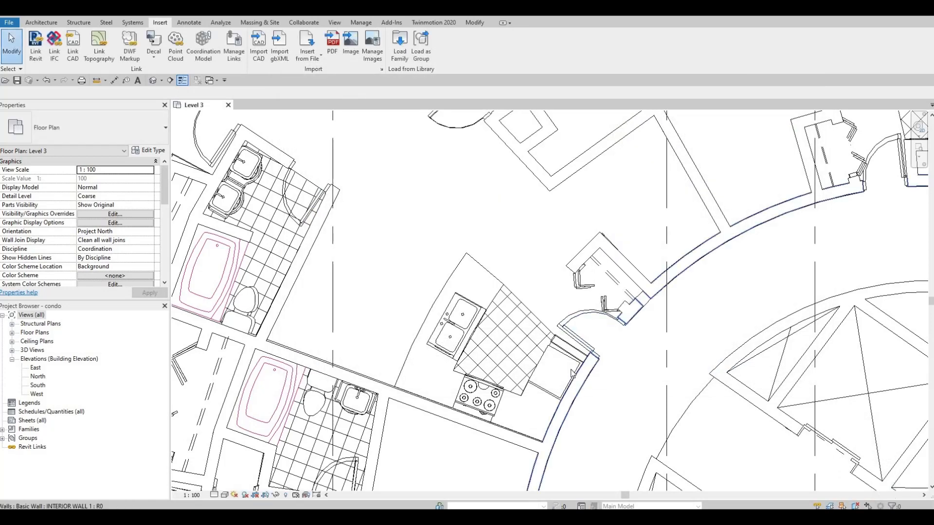
Rotate an 850mm side-by-side refrigerator to face the tiled floor and place it over the fridge outline against unit 365's curved corridor wall
{"action": "key", "text": "m"}
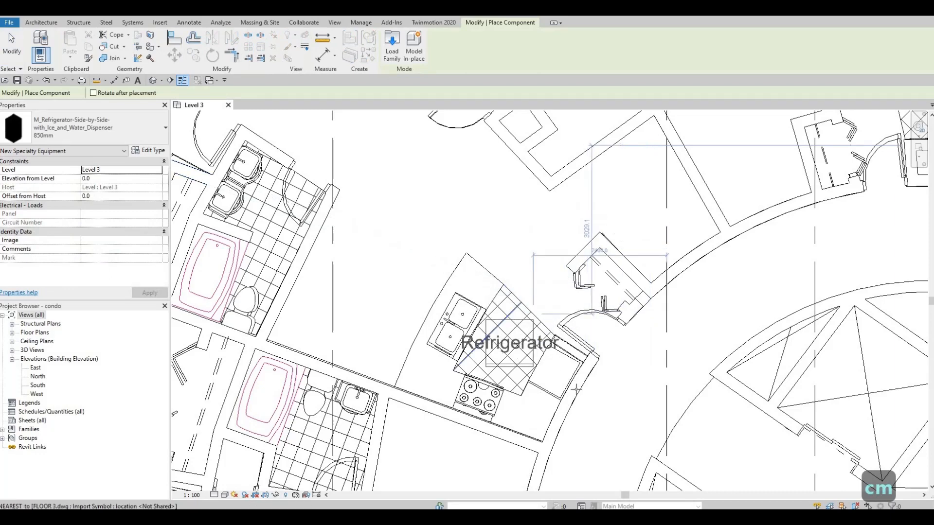
{"action": "scroll", "coordinate": [543, 346], "scroll_direction": "up", "scroll_amount": 2}
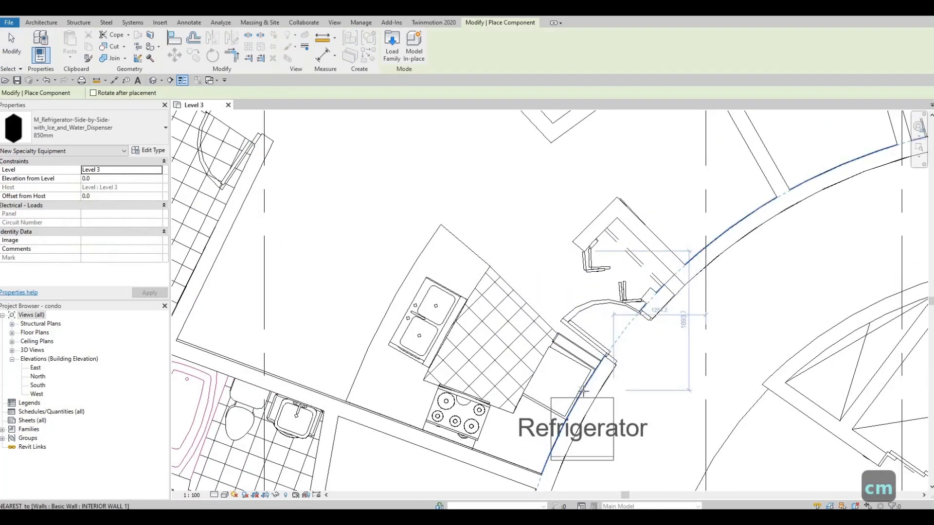
{"action": "key", "text": "space"}
{"action": "key", "text": "space"}
{"action": "key", "text": "space"}
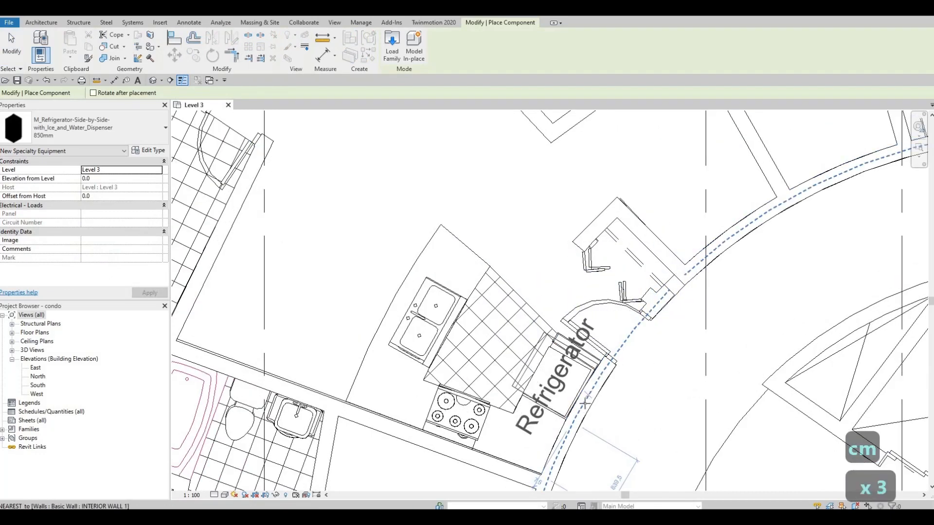
{"action": "scroll", "coordinate": [586, 400], "scroll_direction": "up", "scroll_amount": 2}
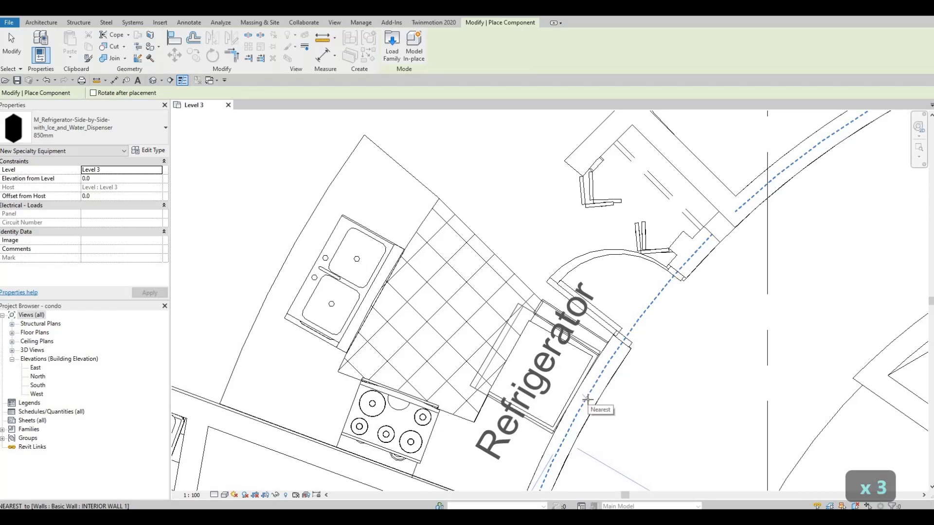
{"action": "left_click", "coordinate": [587, 402]}
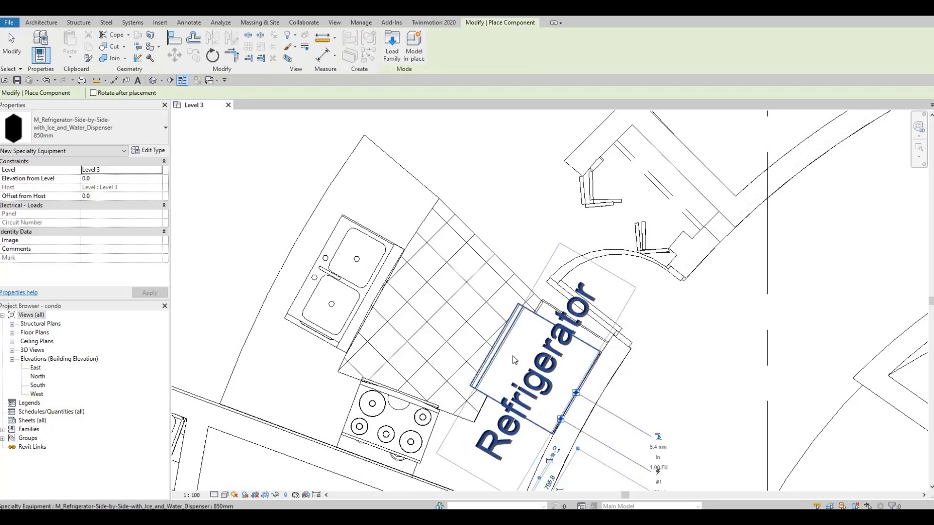
{"action": "key", "text": "Escape"}
{"action": "key", "text": "Escape"}
{"action": "key", "text": "Escape"}
{"action": "key", "text": "Escape"}
Turn off Show Label for the placed refrigerator's type and set its Width and Depth to 700
{"action": "left_click", "coordinate": [500, 335]}
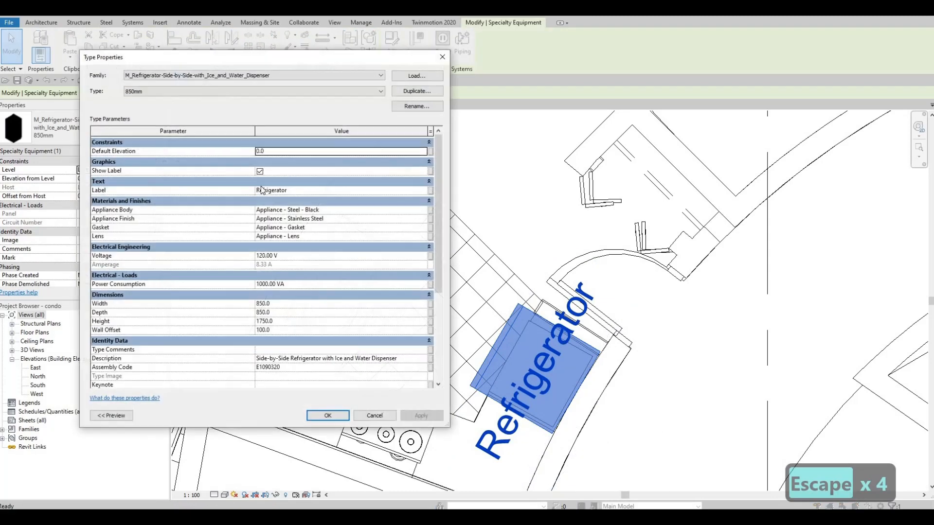
{"action": "left_click", "coordinate": [259, 173]}
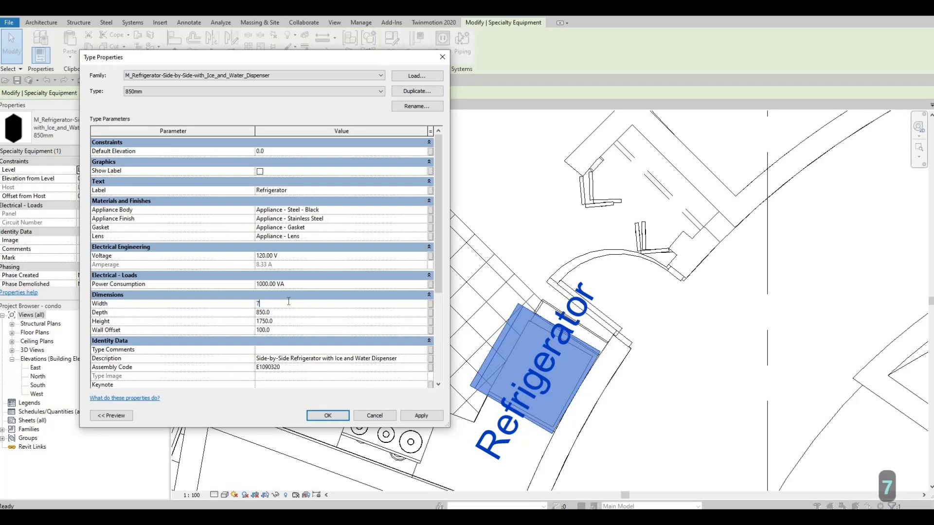
{"action": "type", "text": "00"}
{"action": "key", "text": "BackSpace"}
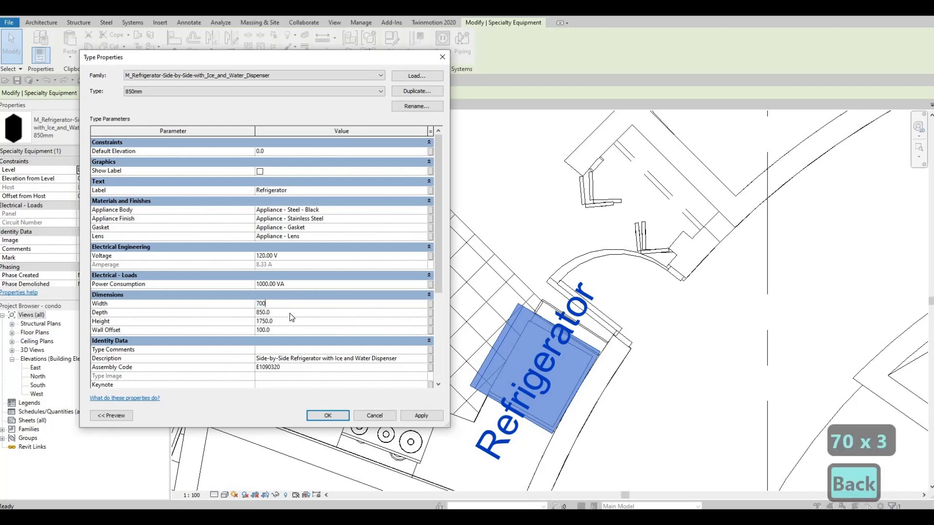
{"action": "type", "text": "700"}
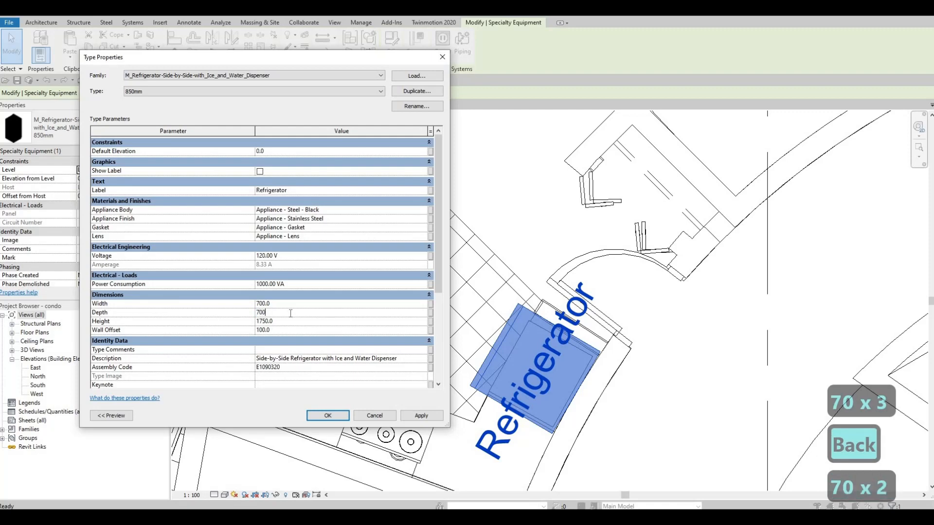
{"action": "left_click", "coordinate": [421, 415]}
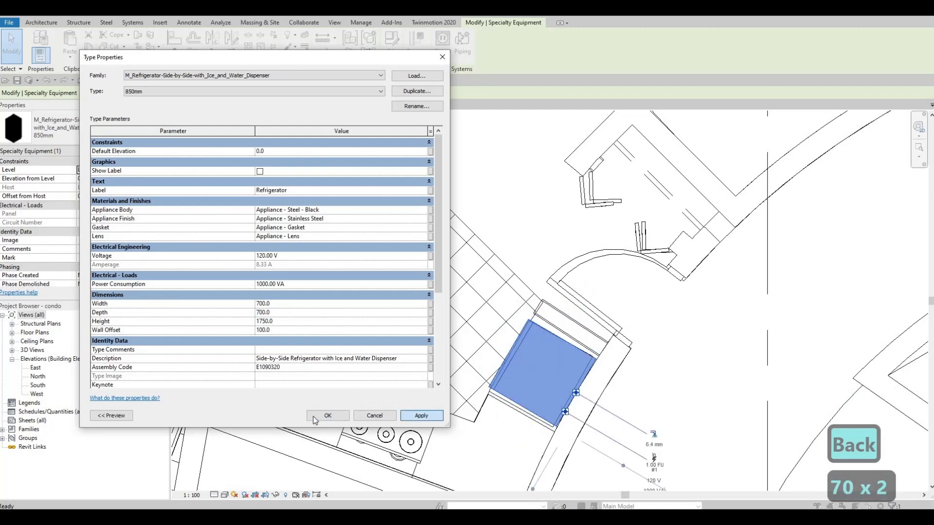
Nudge the resized refrigerator in unit 365's kitchen until it sits over the drawn fridge outline
{"action": "scroll", "coordinate": [527, 384], "scroll_direction": "up", "scroll_amount": 2}
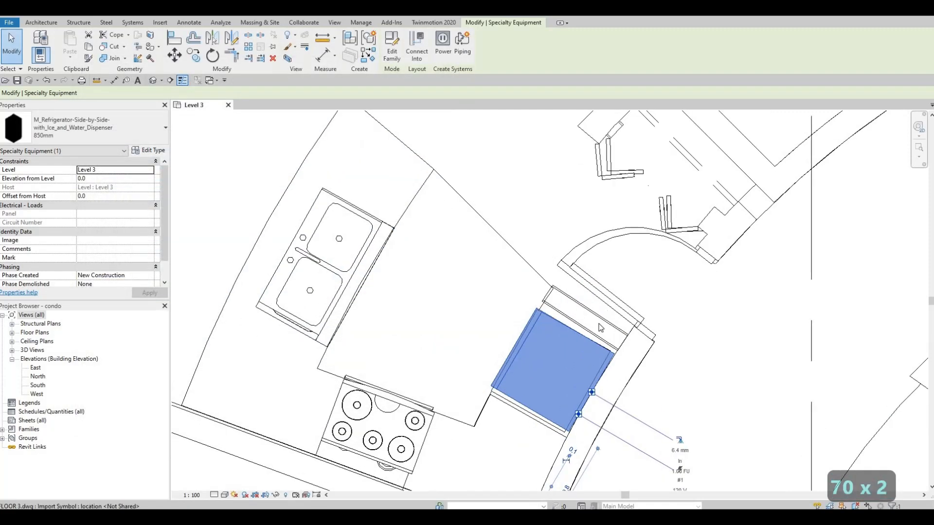
{"action": "key", "text": "Escape"}
{"action": "key", "text": "Escape"}
{"action": "left_click", "coordinate": [594, 324]}
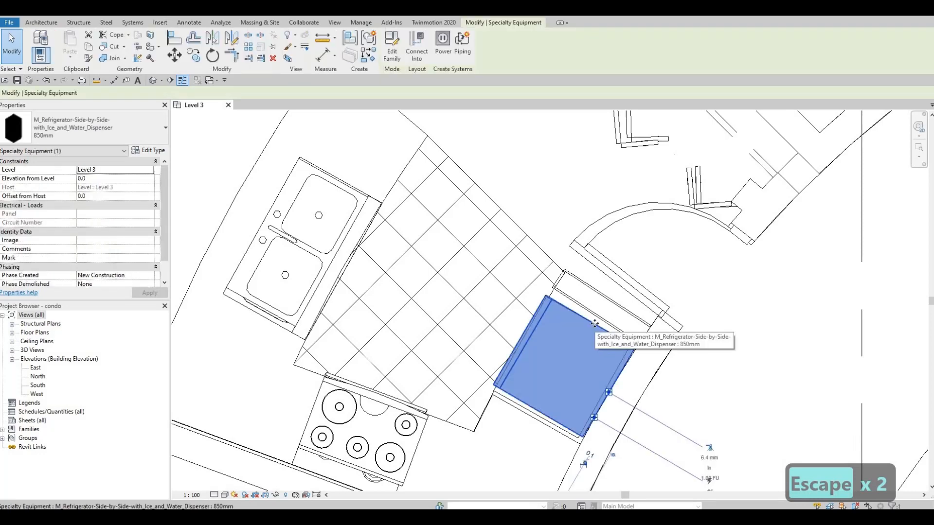
{"action": "key", "text": "Up"}
{"action": "key", "text": "Up"}
{"action": "key", "text": "Up"}
{"action": "key", "text": "Up"}
{"action": "key", "text": "Right"}
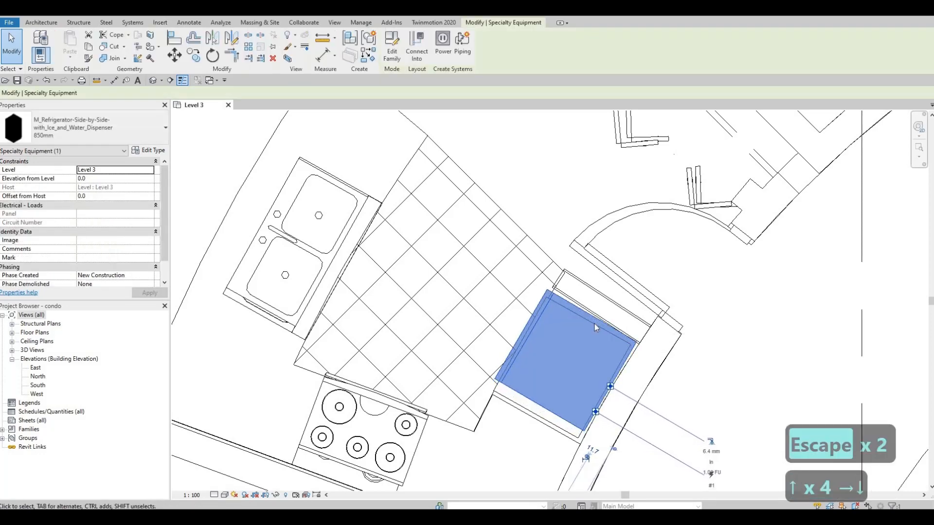
{"action": "key", "text": "Down"}
{"action": "key", "text": "Escape"}
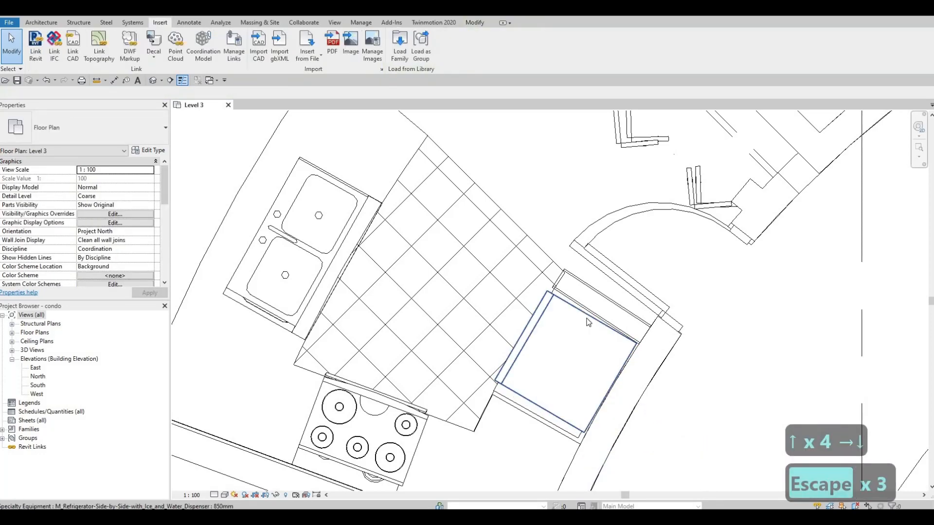
Create a similar 850mm refrigerator, rotate it parallel to the shared wall and place it over the fridge outline in unit 364's kitchen
{"action": "left_click", "coordinate": [588, 322]}
{"action": "key", "text": "c"}
{"action": "key", "text": "s"}
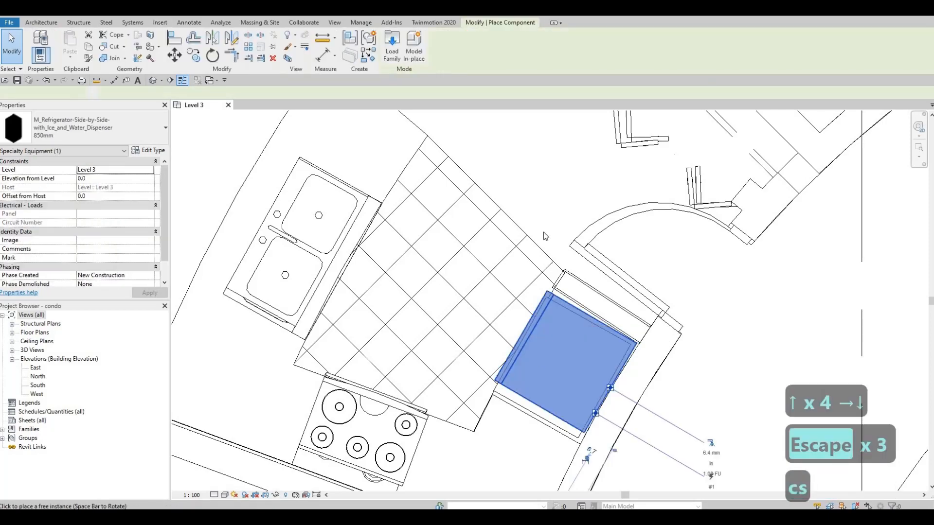
{"action": "scroll", "coordinate": [588, 167], "scroll_direction": "down", "scroll_amount": 3}
{"action": "scroll", "coordinate": [587, 167], "scroll_direction": "down", "scroll_amount": 6}
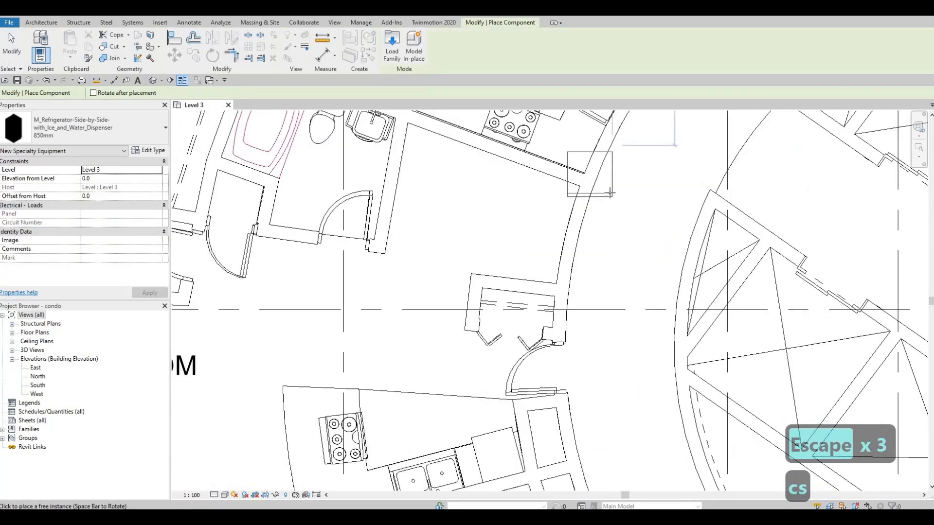
{"action": "middle_click_drag", "start_coordinate": [549, 350], "coordinate": [513, 451]}
{"action": "middle_click_drag", "start_coordinate": [507, 403], "coordinate": [504, 202]}
{"action": "scroll", "coordinate": [499, 301], "scroll_direction": "up", "scroll_amount": 1}
{"action": "scroll", "coordinate": [499, 302], "scroll_direction": "up", "scroll_amount": 4}
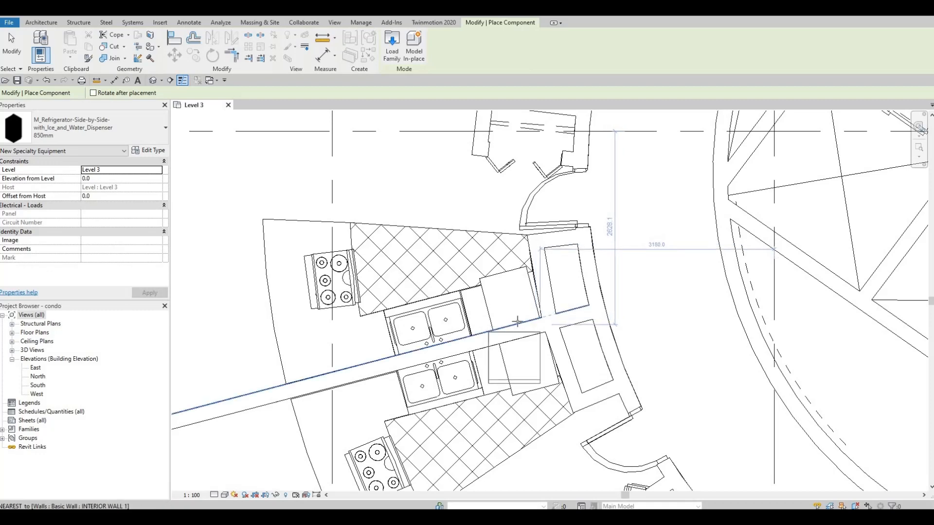
{"action": "key", "text": "space"}
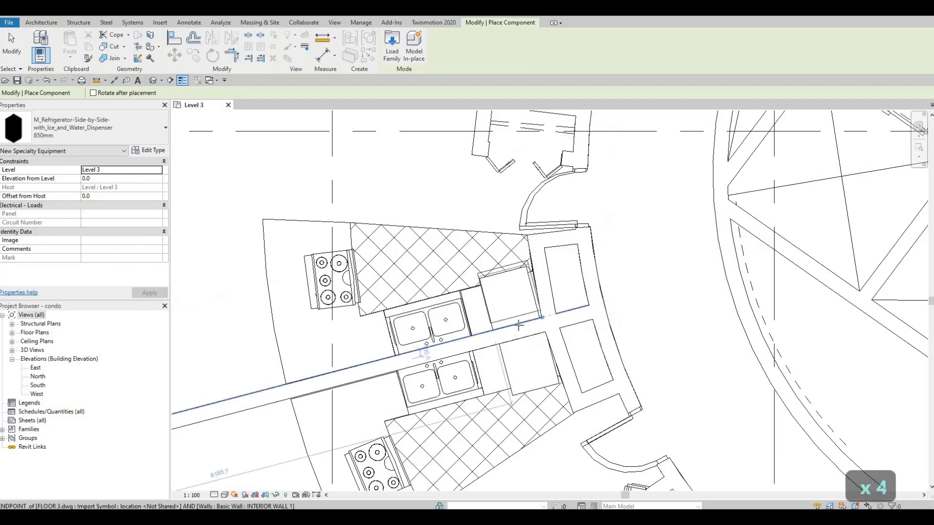
{"action": "scroll", "coordinate": [519, 335], "scroll_direction": "up", "scroll_amount": 2}
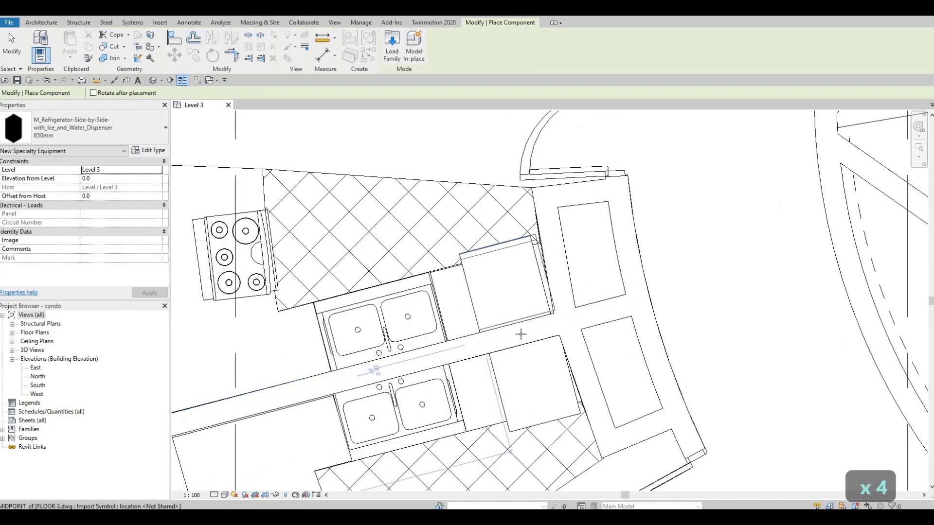
{"action": "left_click", "coordinate": [519, 339]}
Rotate another refrigerator to face the tiled floor and fit it over the outline in the kitchen backing onto unit 364's
{"action": "middle_click_drag", "start_coordinate": [518, 338], "coordinate": [522, 288]}
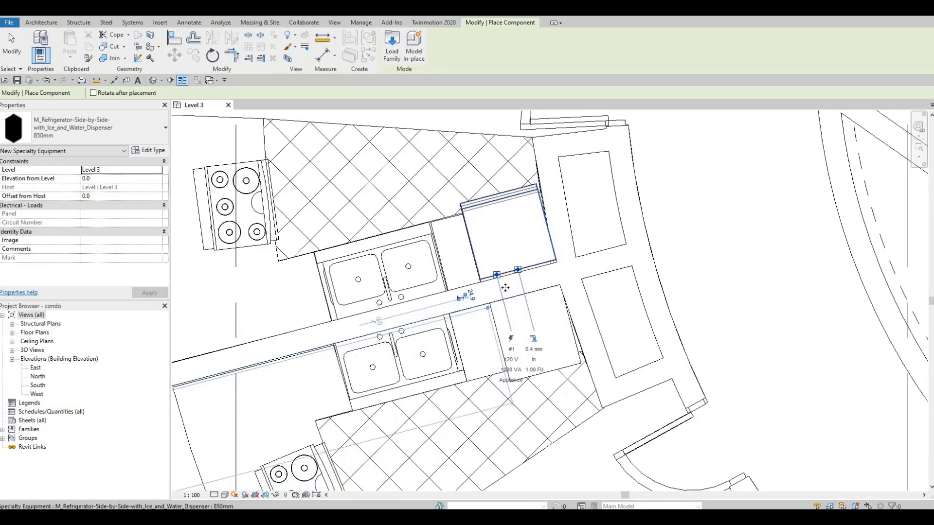
{"action": "key", "text": "space"}
{"action": "key", "text": "space"}
{"action": "key", "text": "space"}
{"action": "key", "text": "space"}
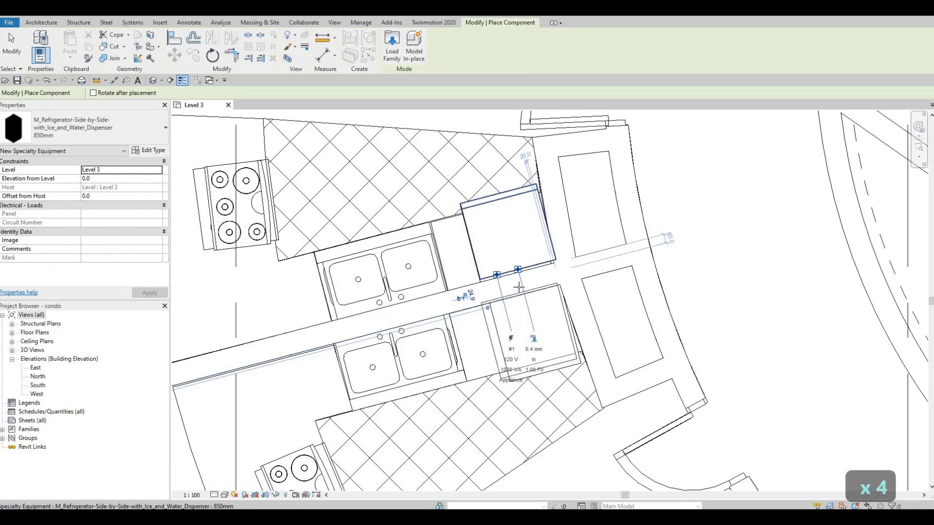
{"action": "scroll", "coordinate": [519, 284], "scroll_direction": "up", "scroll_amount": 2}
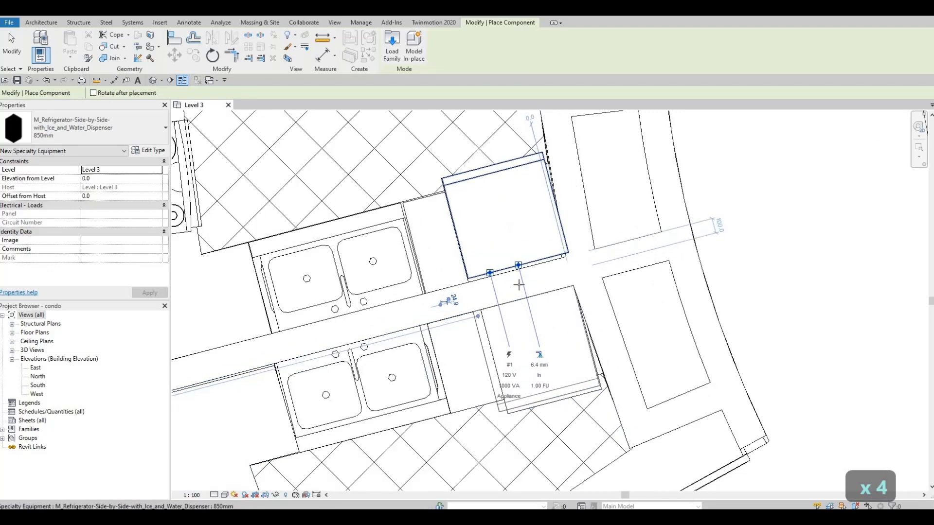
{"action": "scroll", "coordinate": [547, 297], "scroll_direction": "down", "scroll_amount": 2}
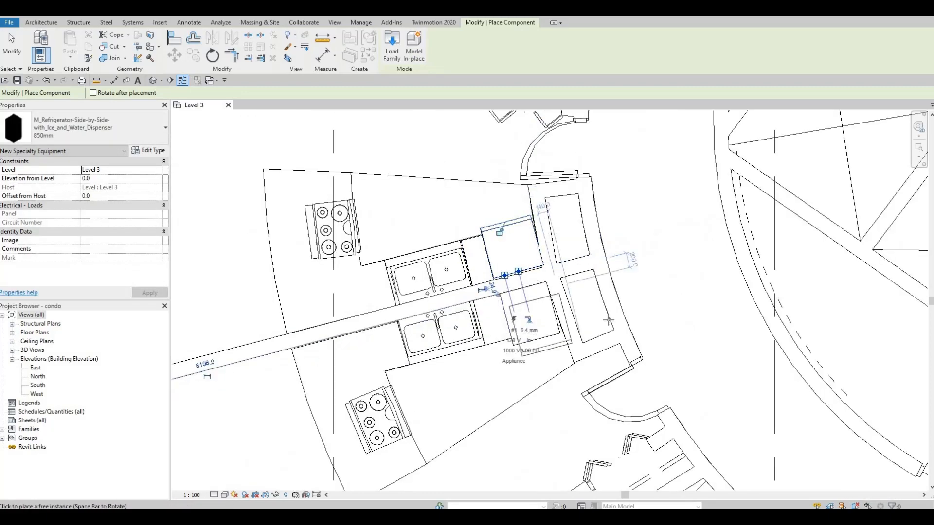
Rotate a refrigerator against unit 368's angled interior wall and place it over the kitchen's fridge outline, facing the tiled floor
{"action": "middle_click_drag", "start_coordinate": [627, 363], "coordinate": [593, 273]}
{"action": "scroll", "coordinate": [596, 277], "scroll_direction": "down", "scroll_amount": 1}
{"action": "middle_click_drag", "start_coordinate": [657, 382], "coordinate": [541, 239]}
{"action": "middle_click_drag", "start_coordinate": [432, 377], "coordinate": [394, 279]}
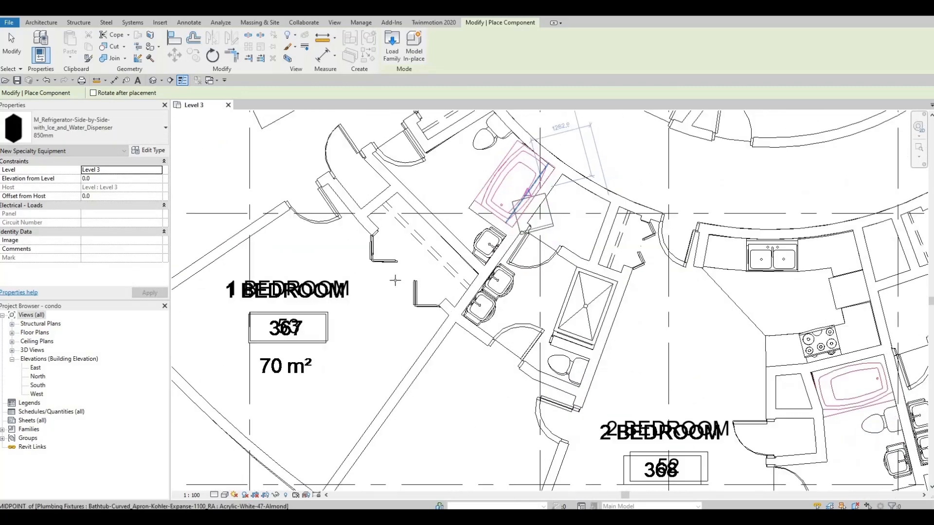
{"action": "scroll", "coordinate": [640, 317], "scroll_direction": "down", "scroll_amount": 1}
{"action": "middle_click_drag", "start_coordinate": [703, 365], "coordinate": [509, 317]}
{"action": "scroll", "coordinate": [644, 248], "scroll_direction": "up", "scroll_amount": 2}
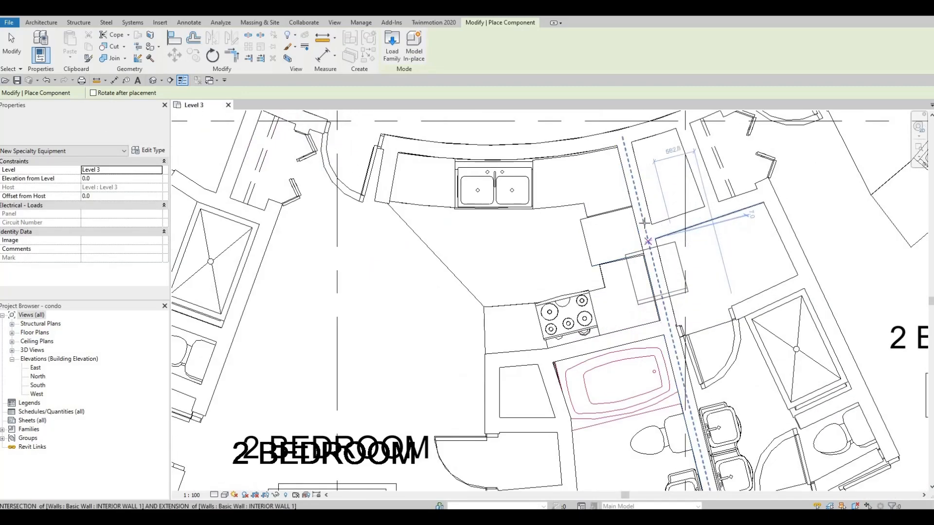
{"action": "key", "text": "space"}
{"action": "key", "text": "space"}
{"action": "key", "text": "space"}
{"action": "key", "text": "space"}
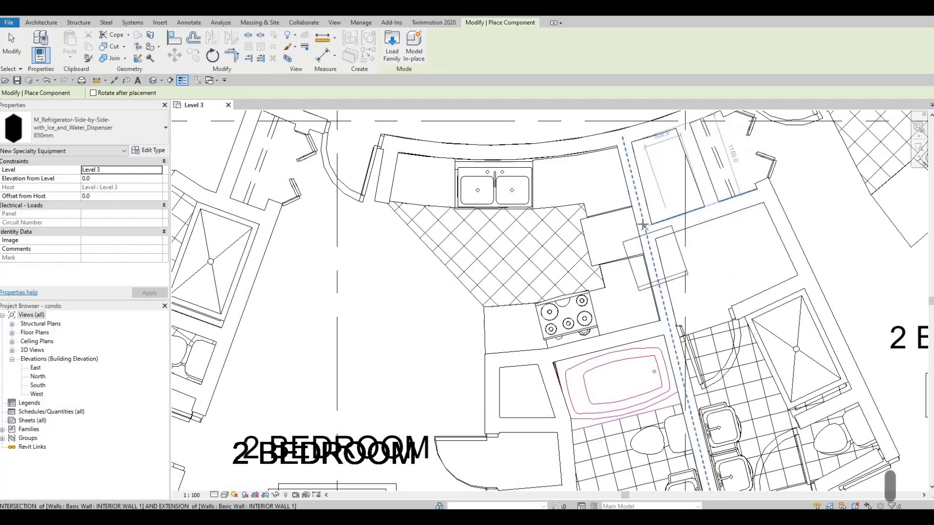
{"action": "key", "text": "space"}
{"action": "key", "text": "space"}
{"action": "key", "text": "space"}
{"action": "key", "text": "space"}
{"action": "key", "text": "space"}
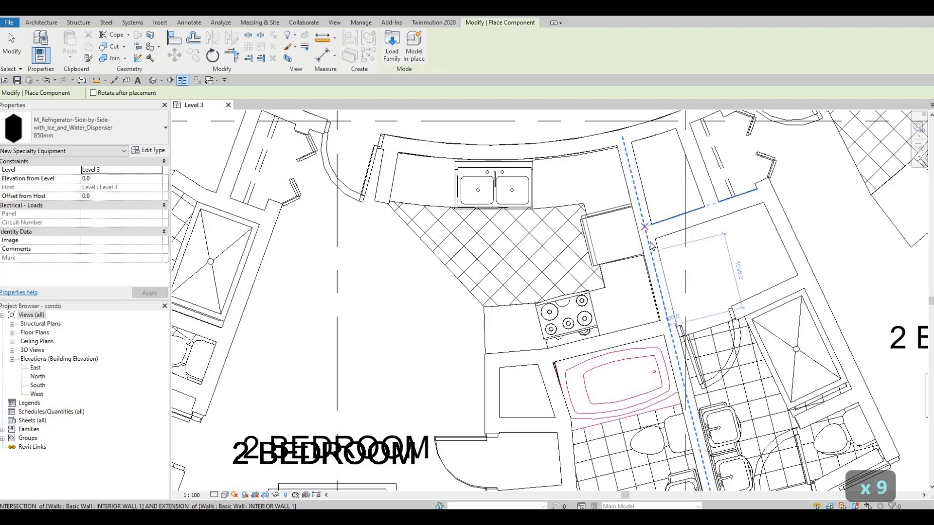
{"action": "left_click", "coordinate": [651, 246]}
Place a refrigerator on the diagonal party wall, over the fridge outline in the kitchen backing onto unit 370's
{"action": "scroll", "coordinate": [650, 241], "scroll_direction": "down", "scroll_amount": 3}
{"action": "middle_click_drag", "start_coordinate": [830, 276], "coordinate": [548, 290]}
{"action": "scroll", "coordinate": [549, 290], "scroll_direction": "down", "scroll_amount": 2}
{"action": "middle_click_drag", "start_coordinate": [669, 302], "coordinate": [498, 262]}
{"action": "scroll", "coordinate": [498, 263], "scroll_direction": "down", "scroll_amount": 1}
{"action": "middle_click_drag", "start_coordinate": [479, 191], "coordinate": [464, 274]}
{"action": "scroll", "coordinate": [450, 259], "scroll_direction": "up", "scroll_amount": 5}
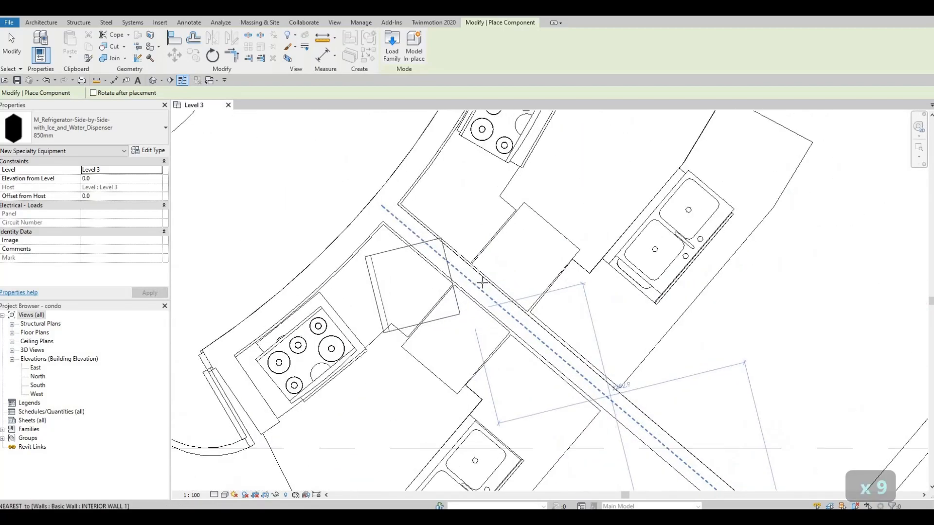
{"action": "key", "text": "space"}
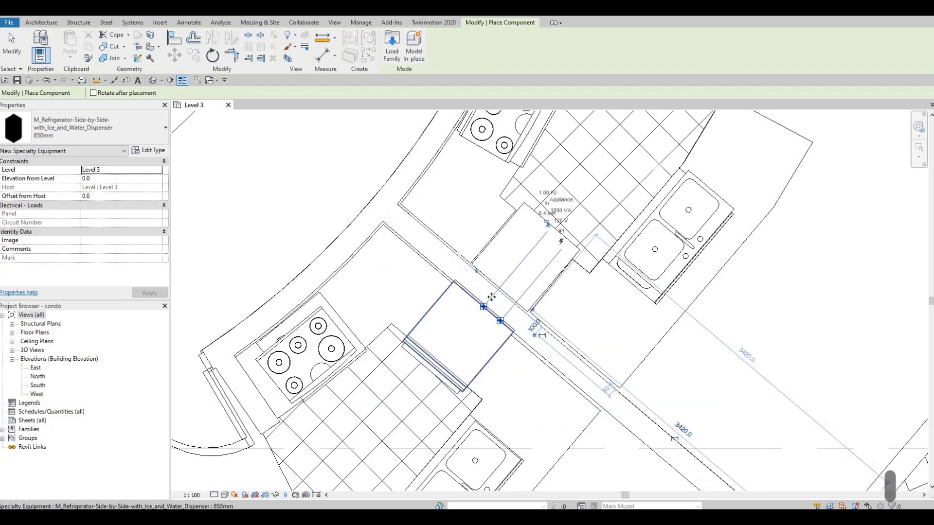
{"action": "left_click", "coordinate": [491, 293]}
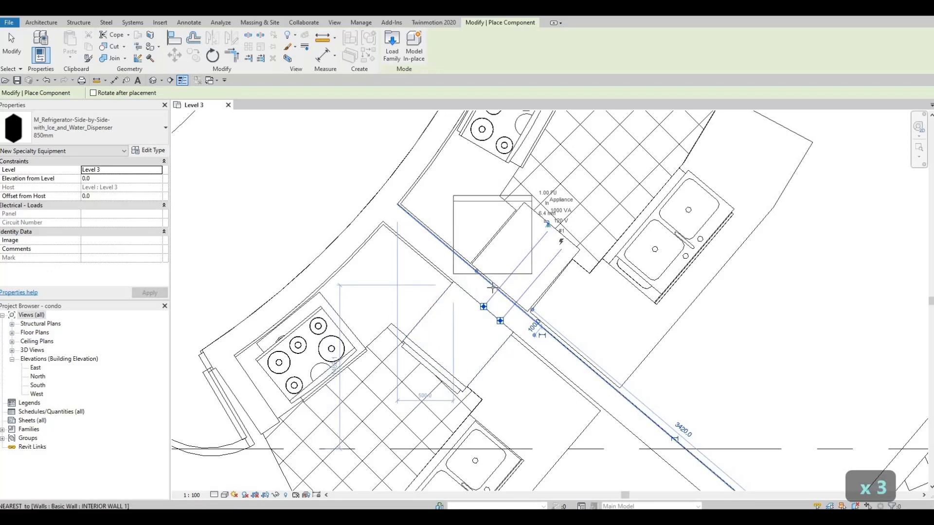
Rotate another refrigerator parallel to the diagonal party wall and fit it over the fridge outline in unit 370's kitchen
{"action": "key", "text": "space"}
{"action": "key", "text": "space"}
{"action": "key", "text": "space"}
{"action": "key", "text": "space"}
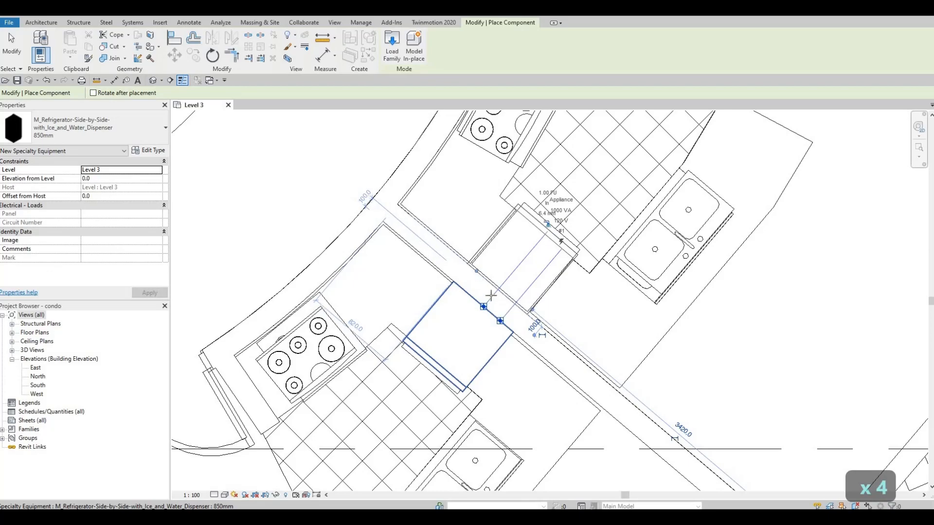
Place a refrigerator over the fridge outline in unit 371's kitchen, with its front facing the tiled floor
{"action": "scroll", "coordinate": [526, 343], "scroll_direction": "down", "scroll_amount": 3}
{"action": "middle_click_drag", "start_coordinate": [596, 385], "coordinate": [433, 414]}
{"action": "scroll", "coordinate": [511, 360], "scroll_direction": "down", "scroll_amount": 2}
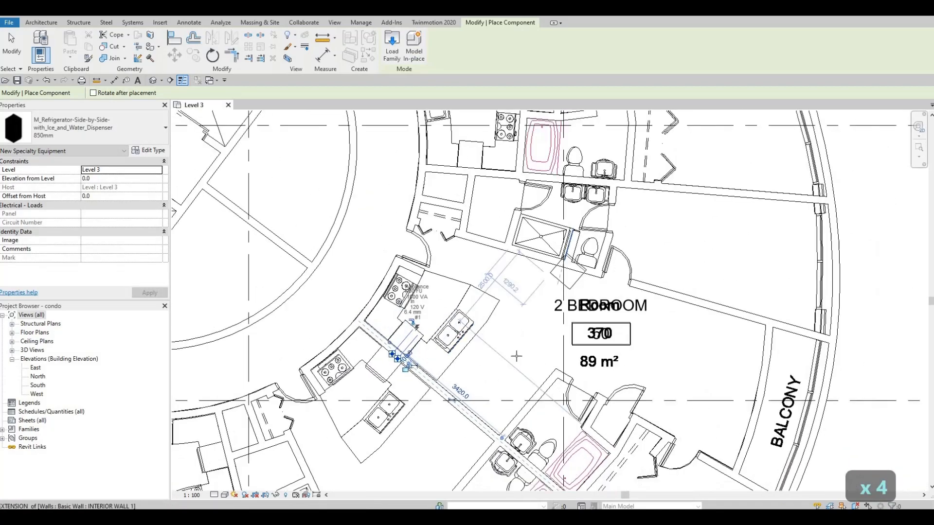
{"action": "middle_click_drag", "start_coordinate": [517, 355], "coordinate": [460, 450]}
{"action": "scroll", "coordinate": [435, 303], "scroll_direction": "up", "scroll_amount": 5}
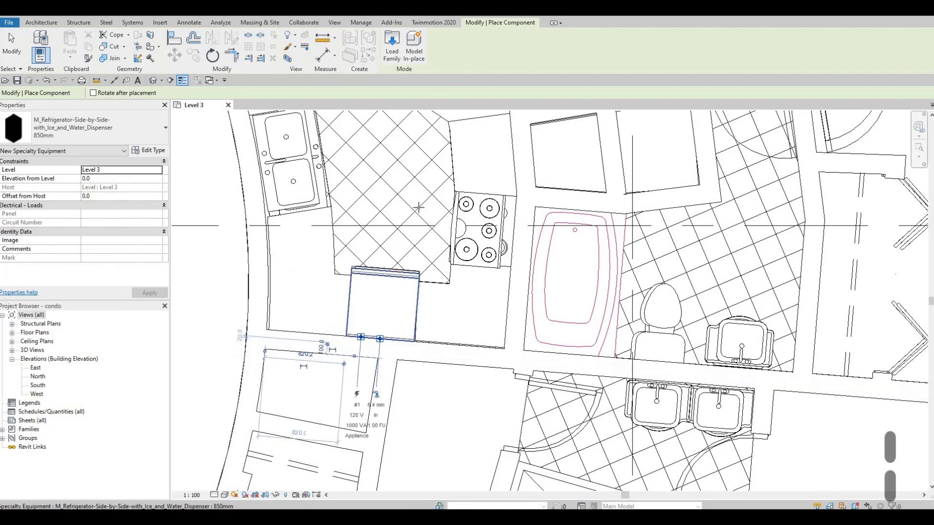
Place a refrigerator over the fridge outline in unit 366's kitchen, backing onto the wall shared with unit 372
{"action": "scroll", "coordinate": [488, 345], "scroll_direction": "down", "scroll_amount": 5}
{"action": "middle_click_drag", "start_coordinate": [489, 310], "coordinate": [512, 398]}
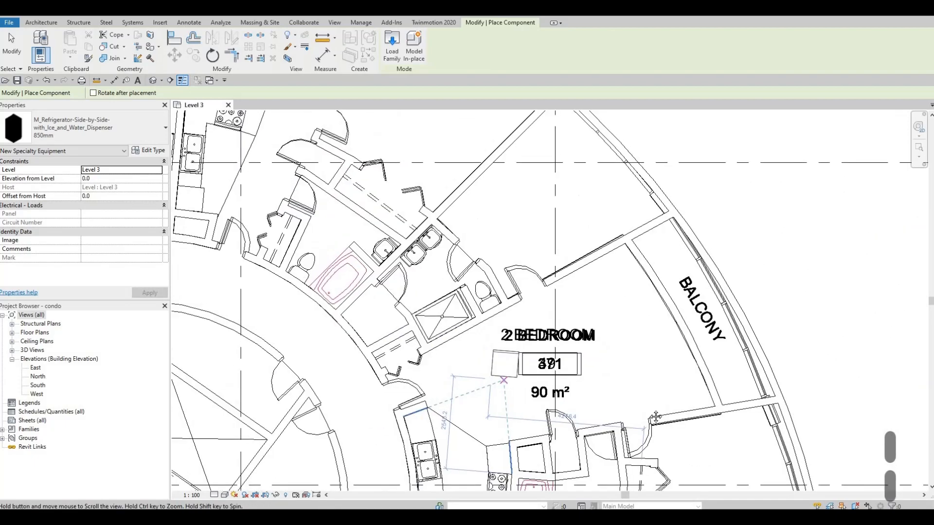
{"action": "middle_click_drag", "start_coordinate": [356, 209], "coordinate": [510, 325]}
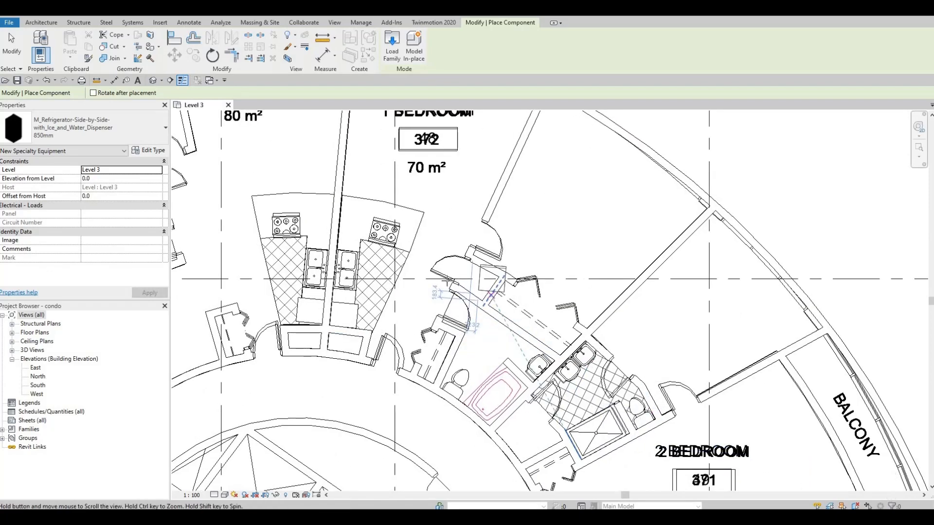
{"action": "middle_click_drag", "start_coordinate": [488, 294], "coordinate": [600, 272]}
{"action": "scroll", "coordinate": [441, 294], "scroll_direction": "up", "scroll_amount": 4}
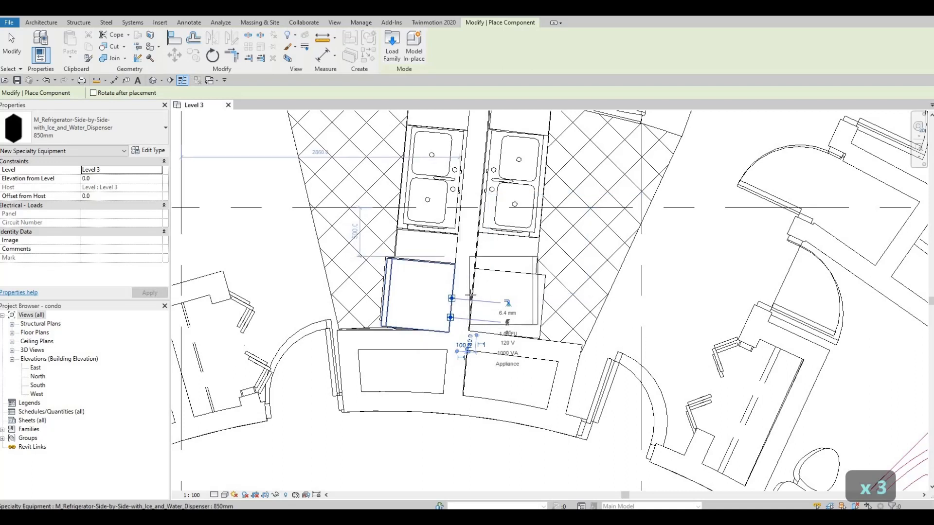
Rotate another refrigerator to face the tiled floor and fit it over the fridge outline in unit 372's kitchen
{"action": "key", "text": "space"}
{"action": "key", "text": "space"}
{"action": "key", "text": "space"}
{"action": "key", "text": "space"}
{"action": "key", "text": "space"}
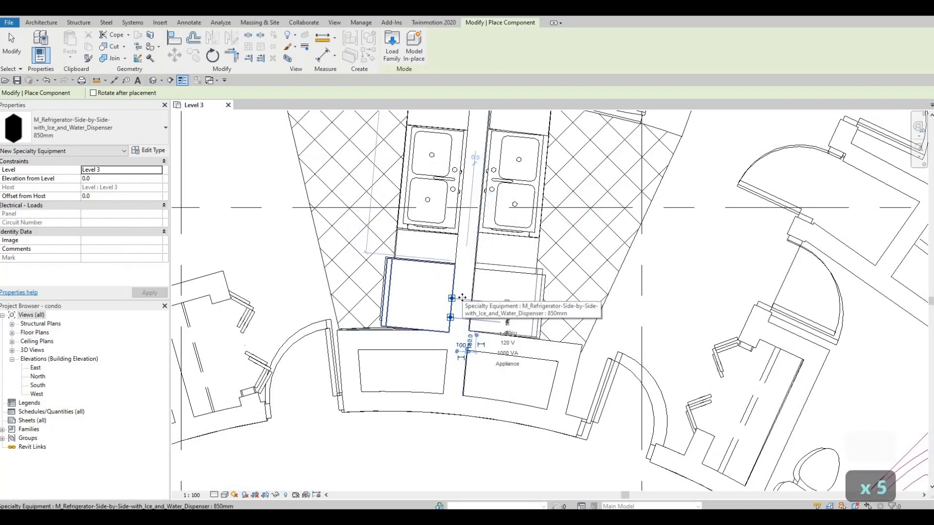
{"action": "scroll", "coordinate": [463, 298], "scroll_direction": "up", "scroll_amount": 2}
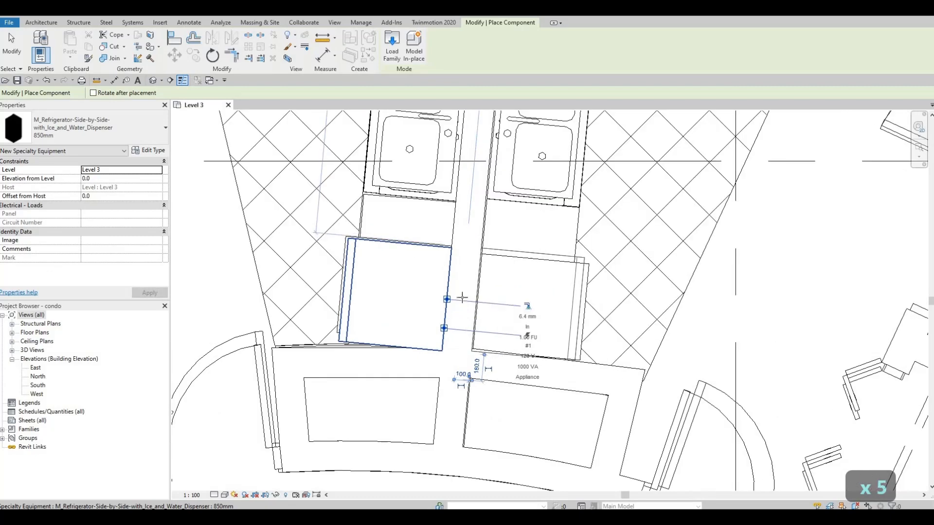
{"action": "scroll", "coordinate": [587, 347], "scroll_direction": "down", "scroll_amount": 4}
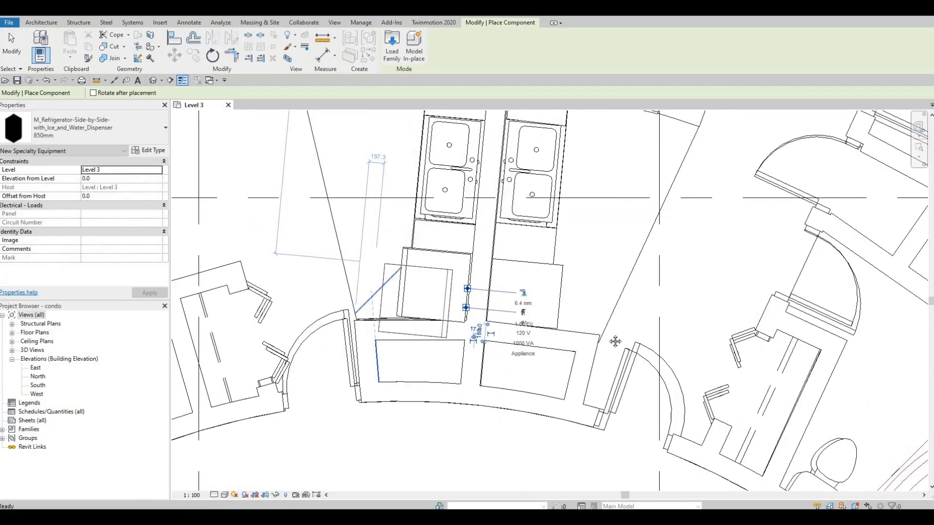
Review the plan from the kitchens of units 366 and 372 back to unit 365's kitchen and end refrigerator placement
{"action": "middle_click_drag", "start_coordinate": [587, 348], "coordinate": [666, 348]}
{"action": "scroll", "coordinate": [623, 335], "scroll_direction": "down", "scroll_amount": 3}
{"action": "middle_click_drag", "start_coordinate": [604, 342], "coordinate": [661, 303]}
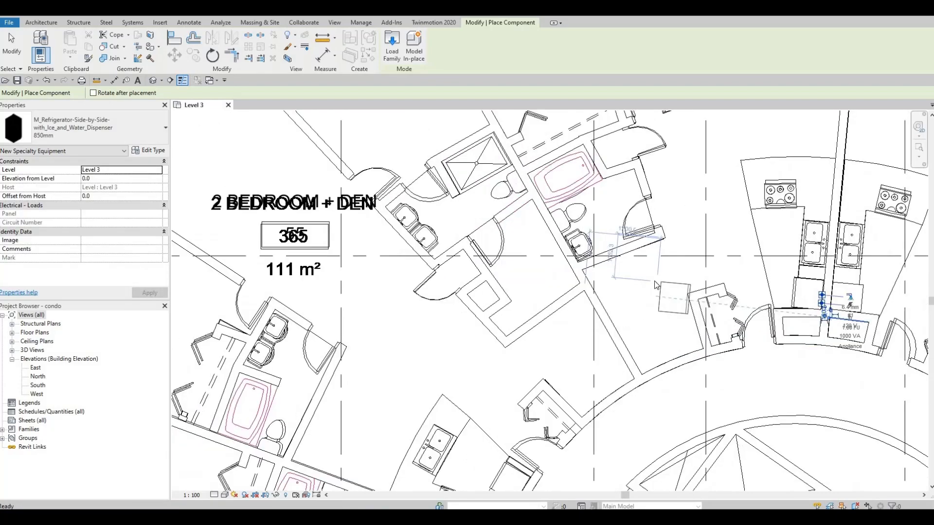
{"action": "middle_click_drag", "start_coordinate": [562, 412], "coordinate": [629, 342]}
{"action": "scroll", "coordinate": [565, 414], "scroll_direction": "up", "scroll_amount": 2}
{"action": "middle_click_drag", "start_coordinate": [573, 389], "coordinate": [589, 332]}
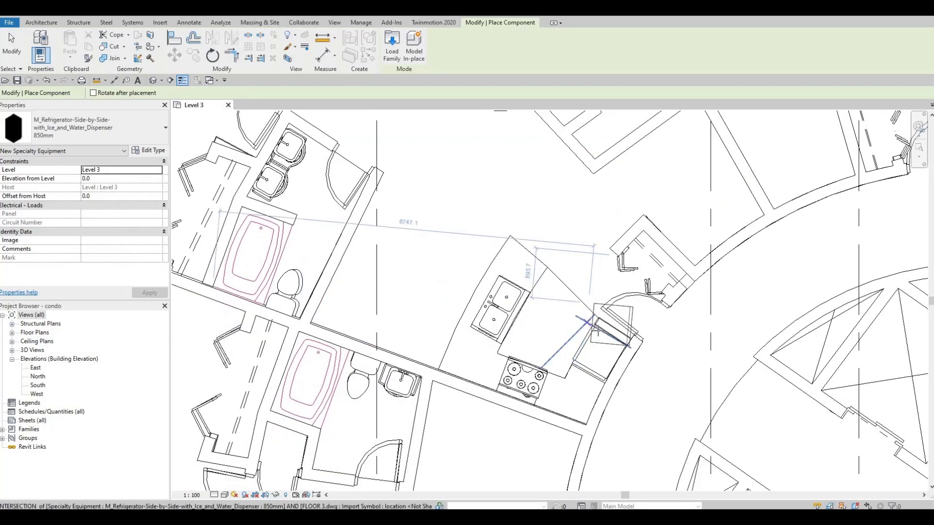
{"action": "scroll", "coordinate": [589, 332], "scroll_direction": "down", "scroll_amount": 3}
{"action": "scroll", "coordinate": [589, 332], "scroll_direction": "down", "scroll_amount": 3}
{"action": "scroll", "coordinate": [615, 290], "scroll_direction": "up", "scroll_amount": 2}
{"action": "key", "text": "Escape"}
{"action": "key", "text": "Escape"}
{"action": "key", "text": "Escape"}
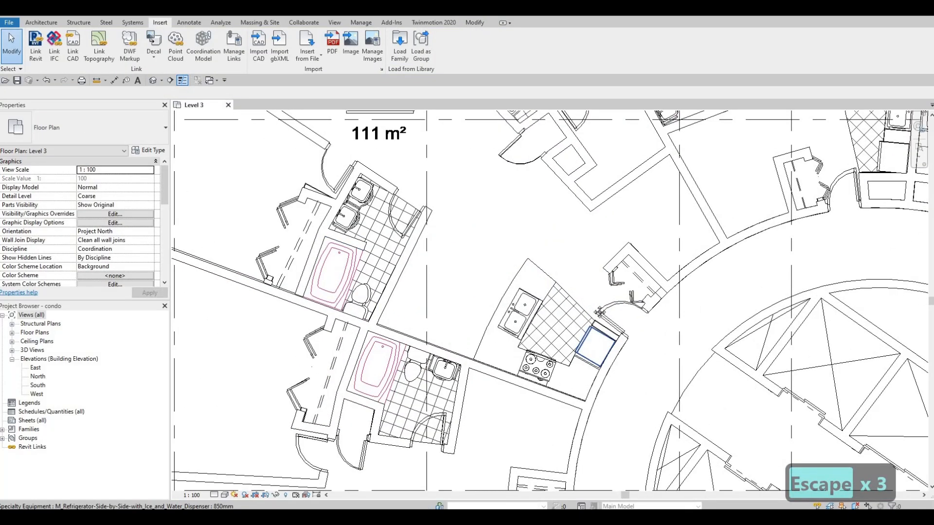
Start detail lines in the Thin Lines style, created by picking existing edges near unit 365's kitchen
{"action": "scroll", "coordinate": [521, 339], "scroll_direction": "down", "scroll_amount": 2}
{"action": "scroll", "coordinate": [519, 339], "scroll_direction": "down", "scroll_amount": 2}
{"action": "scroll", "coordinate": [515, 334], "scroll_direction": "up", "scroll_amount": 1}
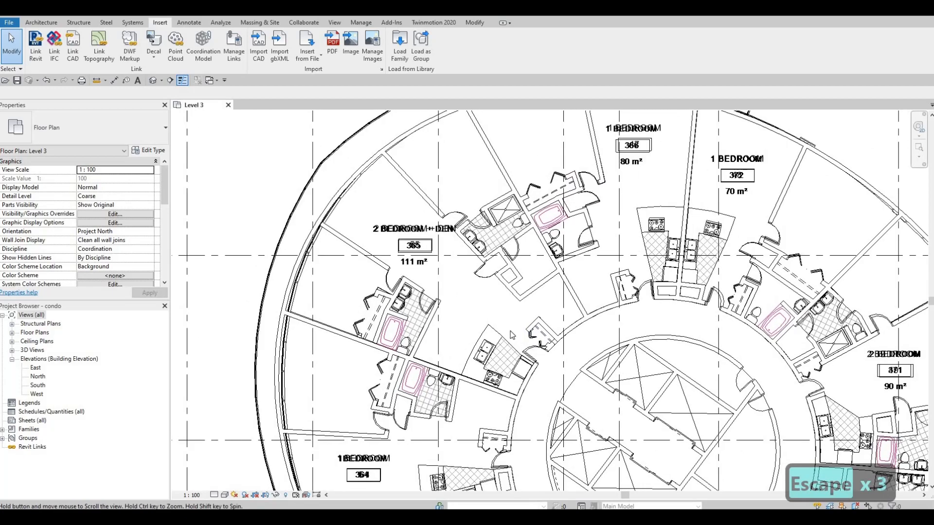
{"action": "scroll", "coordinate": [511, 331], "scroll_direction": "up", "scroll_amount": 3}
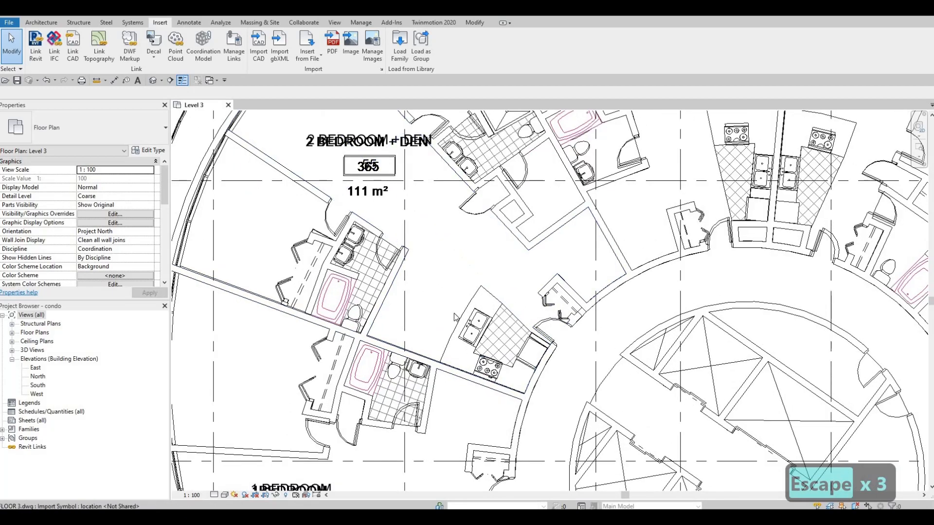
{"action": "left_click", "coordinate": [188, 22]}
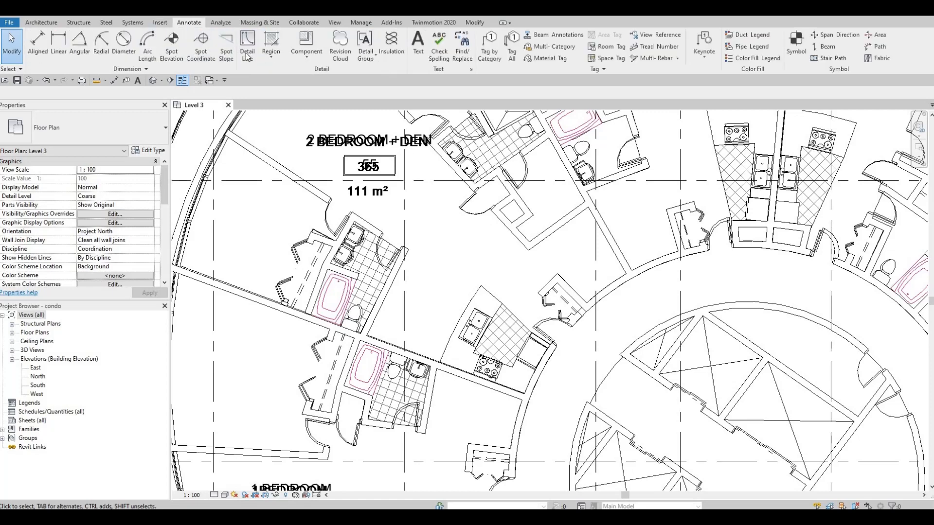
{"action": "left_click", "coordinate": [247, 49]}
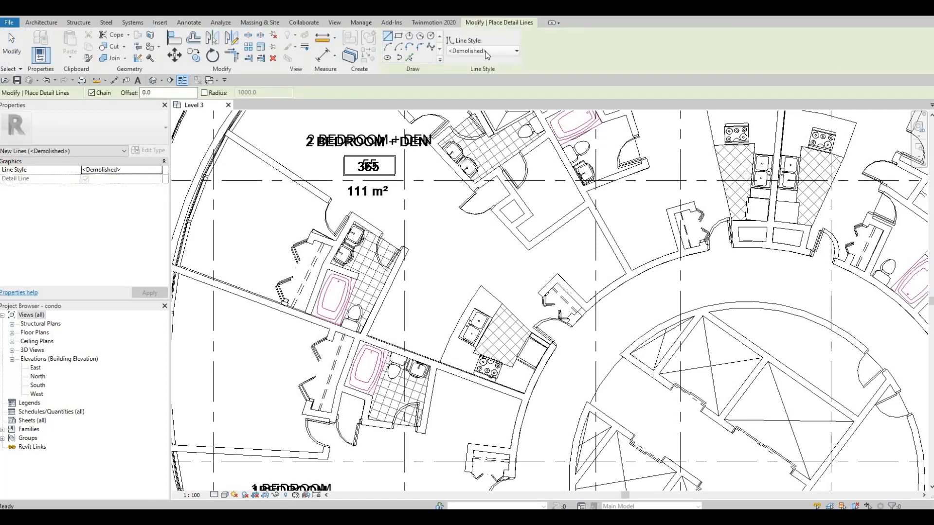
{"action": "left_click", "coordinate": [486, 51]}
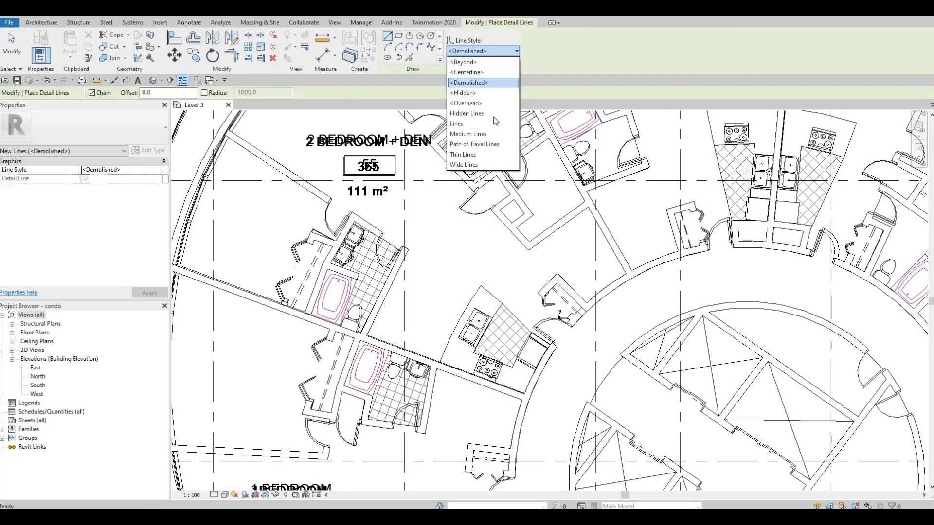
{"action": "left_click", "coordinate": [463, 154]}
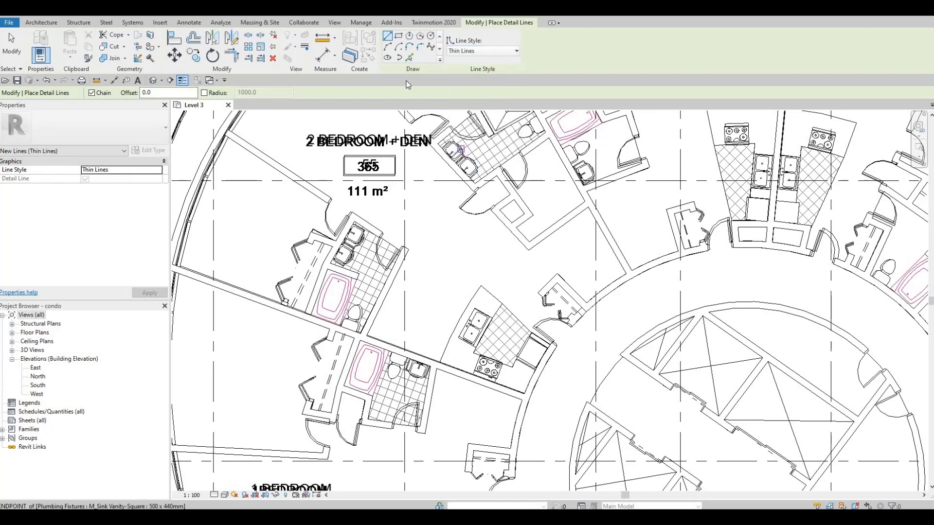
{"action": "left_click", "coordinate": [410, 58]}
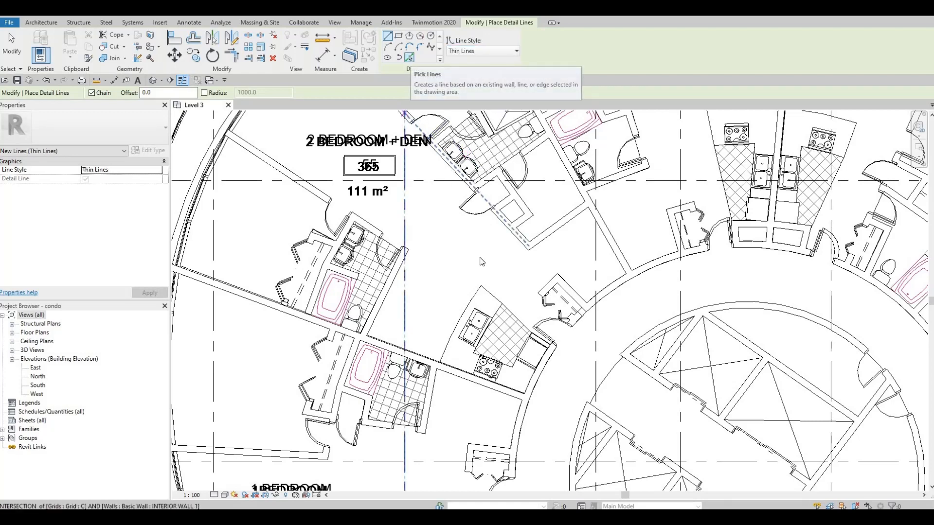
Trace the counter edges of unit 365's kitchen with thin detail lines, following the sink, cooktop and refrigerator sides
{"action": "scroll", "coordinate": [440, 331], "scroll_direction": "up", "scroll_amount": 2}
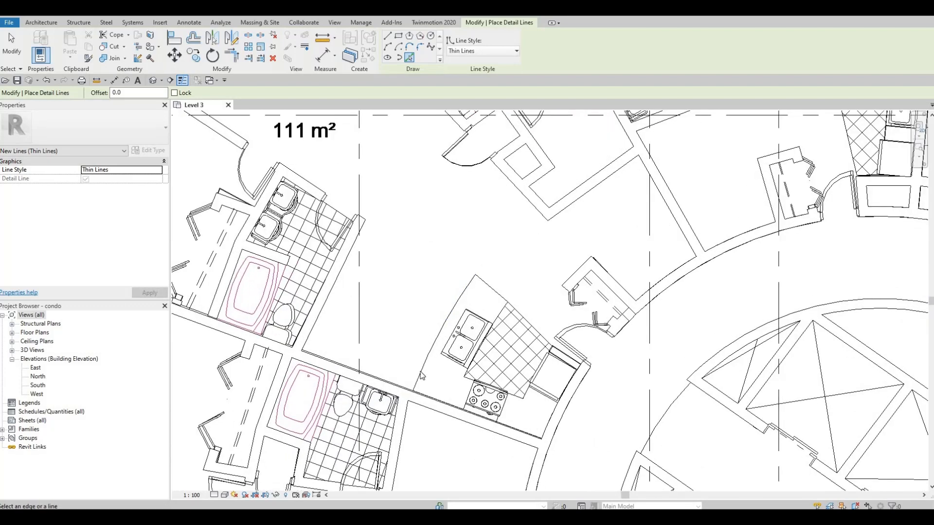
{"action": "left_click", "coordinate": [447, 305]}
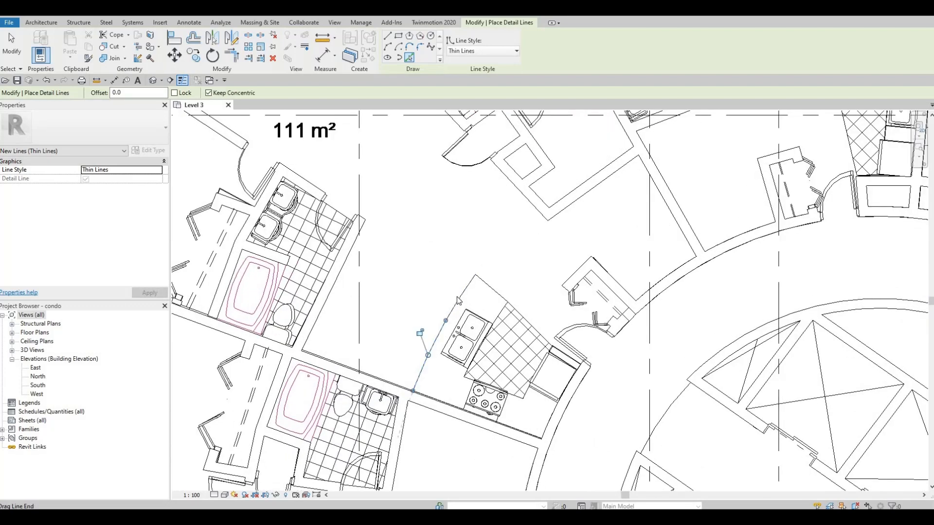
{"action": "left_click", "coordinate": [490, 287]}
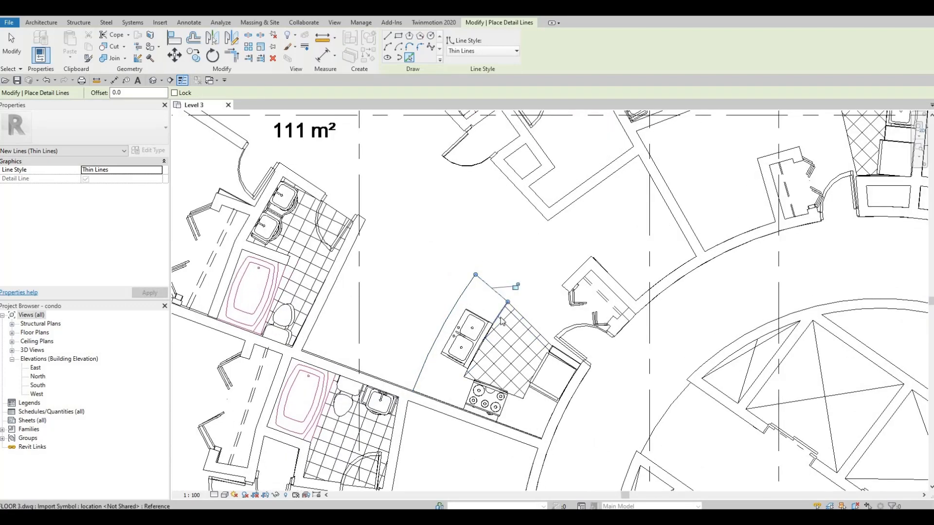
{"action": "left_click", "coordinate": [476, 373]}
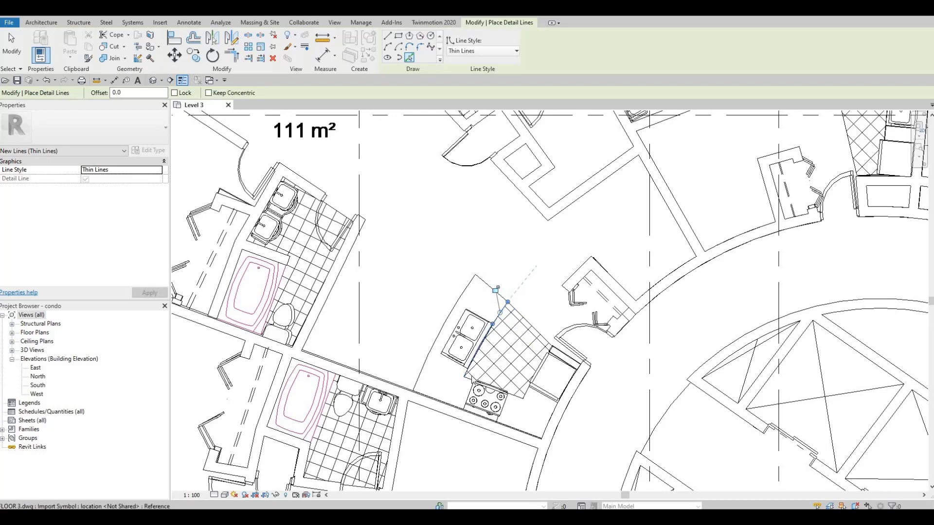
{"action": "scroll", "coordinate": [472, 379], "scroll_direction": "up", "scroll_amount": 5}
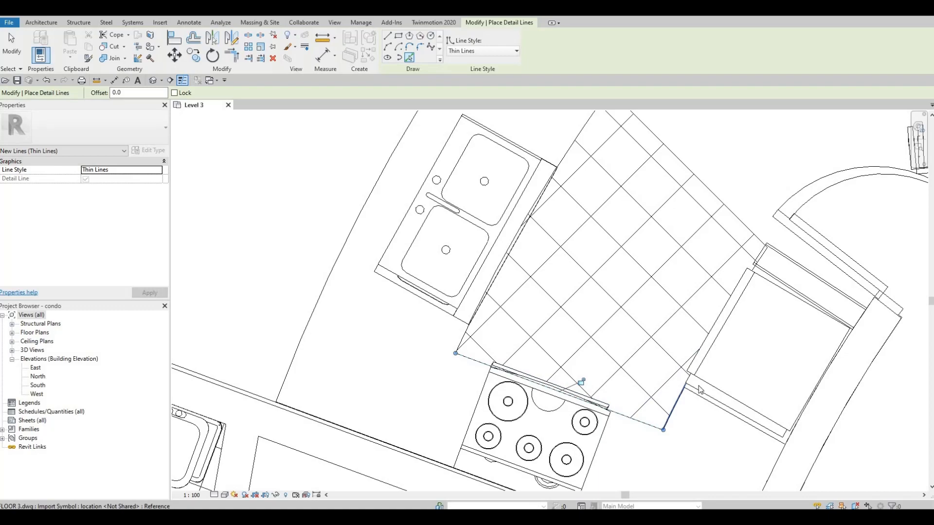
{"action": "scroll", "coordinate": [611, 316], "scroll_direction": "down", "scroll_amount": 3}
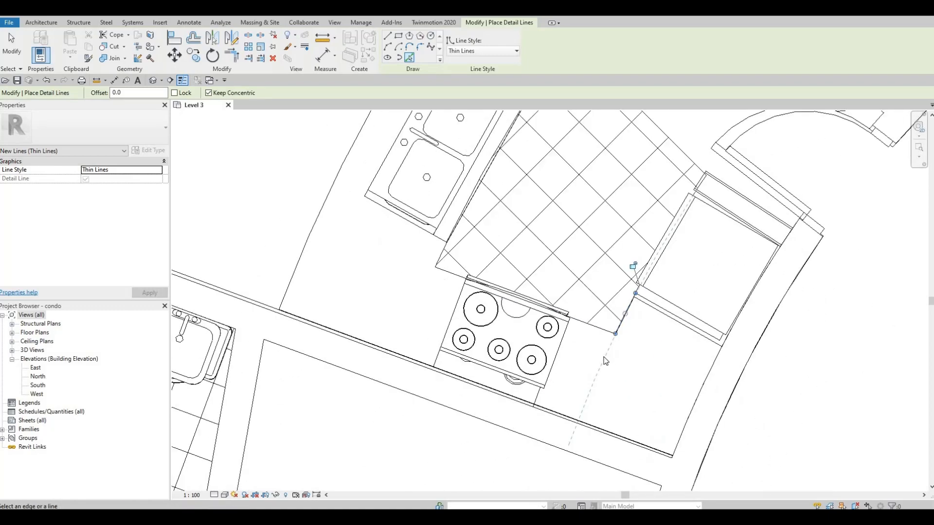
{"action": "scroll", "coordinate": [564, 344], "scroll_direction": "up", "scroll_amount": 1}
{"action": "middle_click_drag", "start_coordinate": [565, 344], "coordinate": [531, 281]}
Trace the counter edges of unit 364's kitchen with thin detail lines, including the outer curve and the tile boundary
{"action": "scroll", "coordinate": [534, 279], "scroll_direction": "down", "scroll_amount": 2}
{"action": "mouse_move", "coordinate": [513, 380]}
{"action": "middle_mouse_down"}
{"action": "mouse_move", "coordinate": [506, 220]}
{"action": "mouse_move", "coordinate": [517, 182]}
{"action": "middle_mouse_up"}
{"action": "scroll", "coordinate": [516, 258], "scroll_direction": "down", "scroll_amount": 3}
{"action": "scroll", "coordinate": [517, 182], "scroll_direction": "down", "scroll_amount": 1}
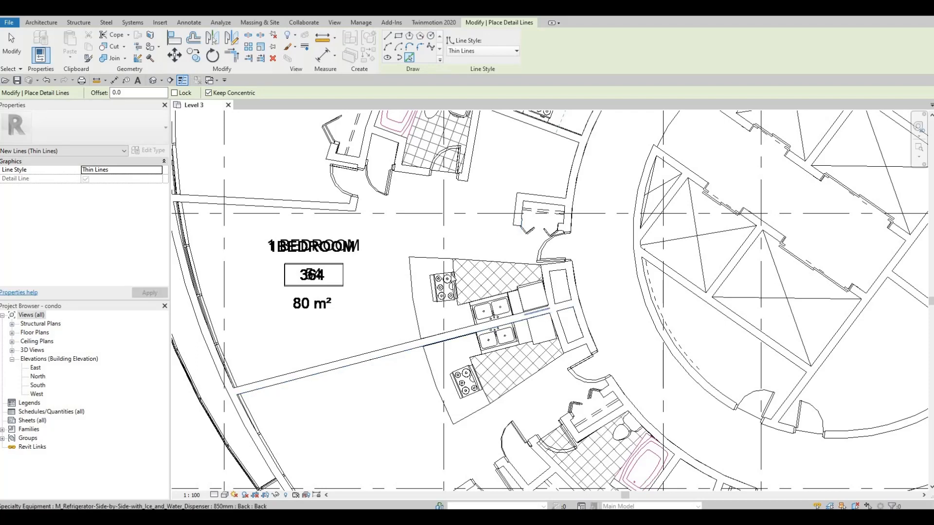
{"action": "scroll", "coordinate": [497, 291], "scroll_direction": "up", "scroll_amount": 3}
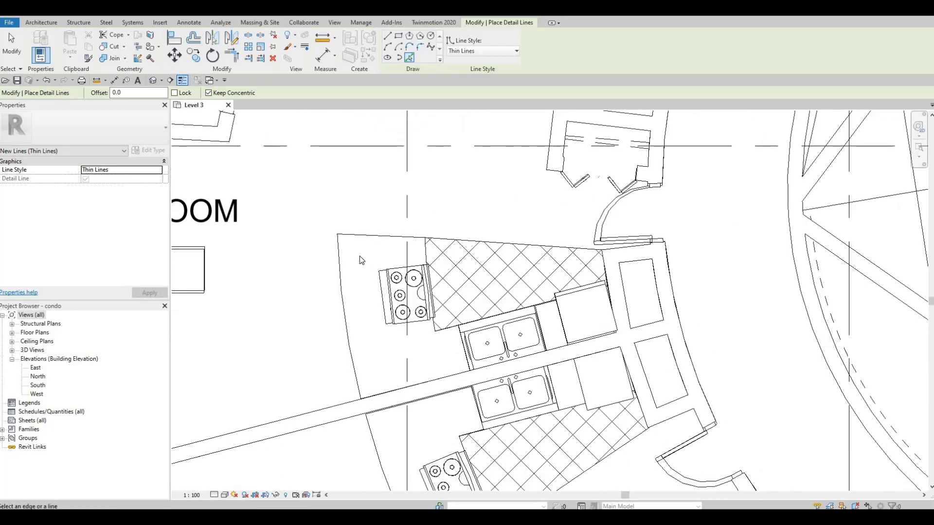
{"action": "left_click", "coordinate": [340, 265]}
{"action": "scroll", "coordinate": [415, 264], "scroll_direction": "up", "scroll_amount": 2}
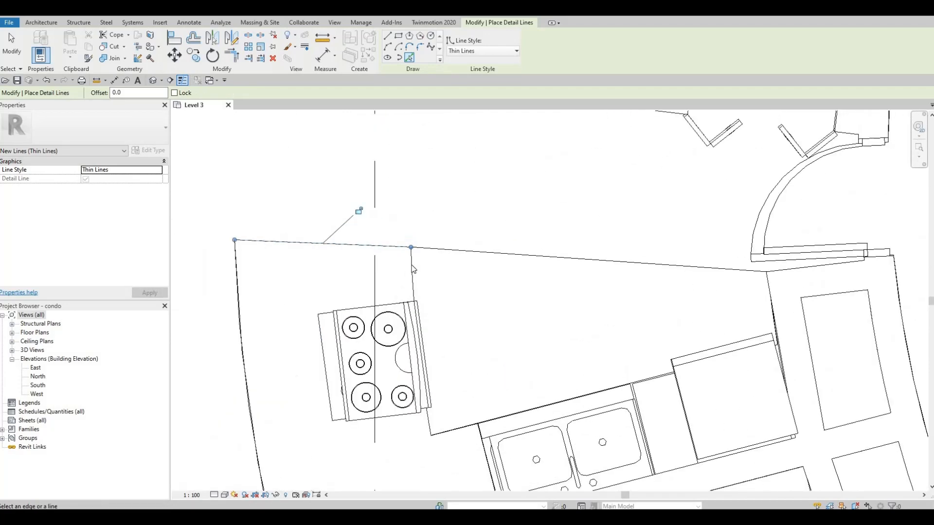
{"action": "left_click", "coordinate": [428, 430]}
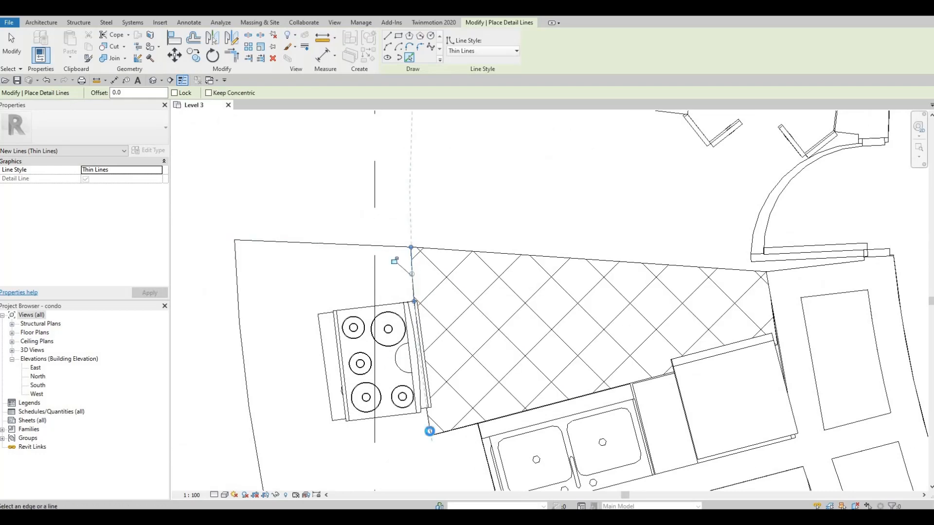
{"action": "left_click", "coordinate": [456, 434]}
{"action": "middle_click_drag", "start_coordinate": [524, 323], "coordinate": [503, 222]}
{"action": "scroll", "coordinate": [503, 222], "scroll_direction": "down", "scroll_amount": 1}
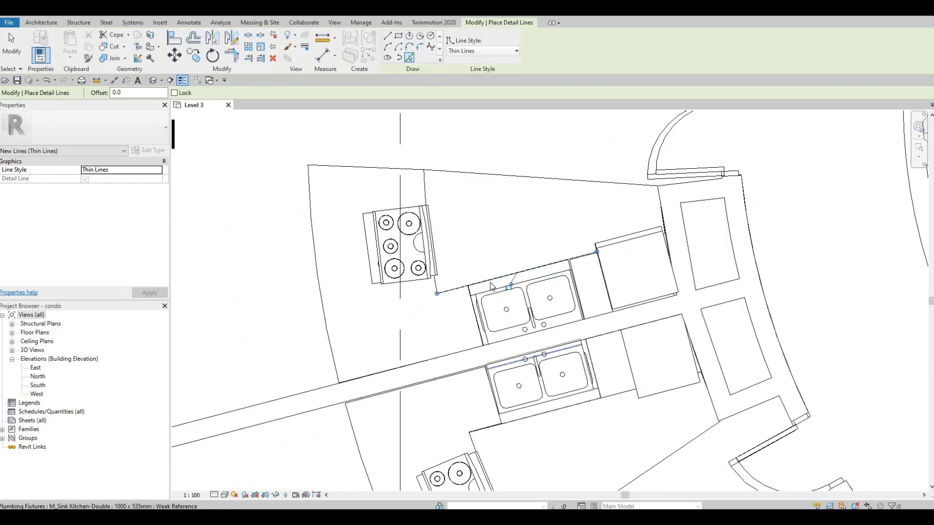
Trace unit 367's kitchen counter with thin detail lines along the sink side, cooktop side and outer curved edge
{"action": "middle_click_drag", "start_coordinate": [564, 406], "coordinate": [527, 236]}
{"action": "scroll", "coordinate": [528, 236], "scroll_direction": "down", "scroll_amount": 1}
{"action": "scroll", "coordinate": [523, 231], "scroll_direction": "up", "scroll_amount": 1}
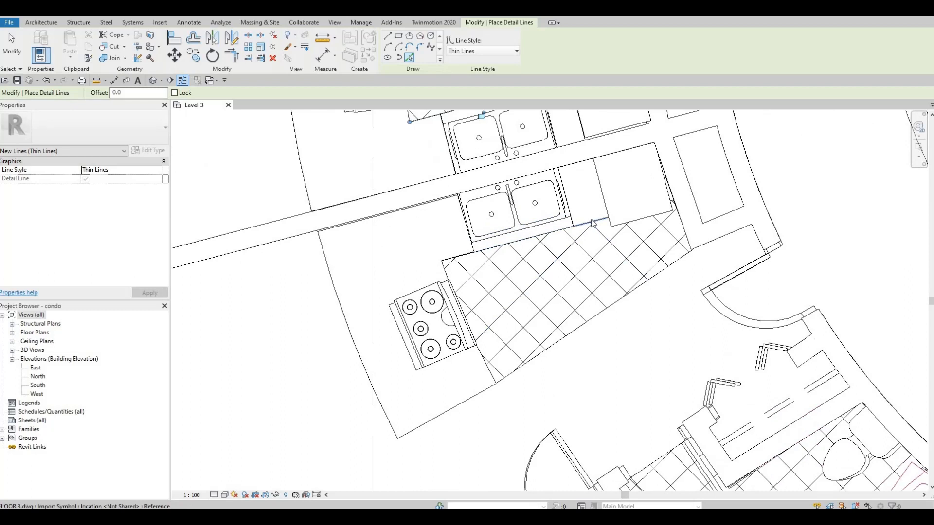
{"action": "left_click", "coordinate": [592, 223]}
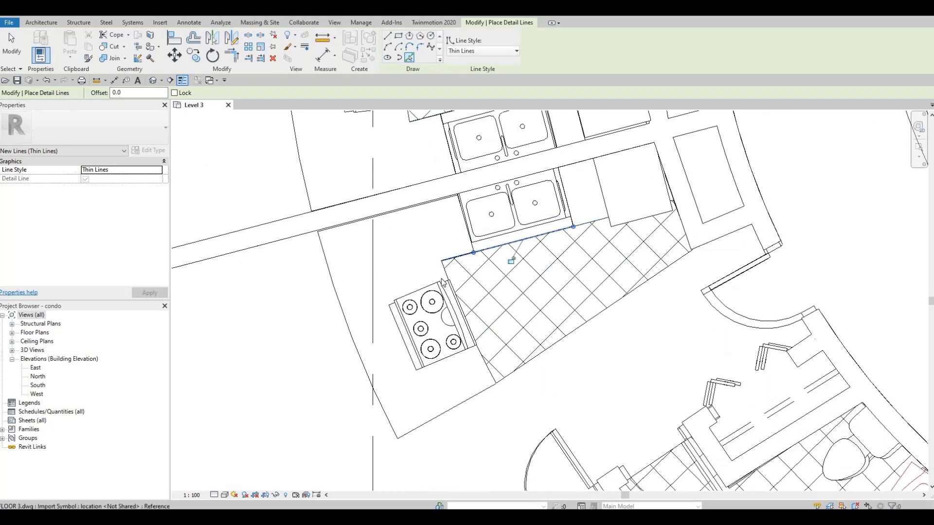
{"action": "left_click", "coordinate": [490, 382]}
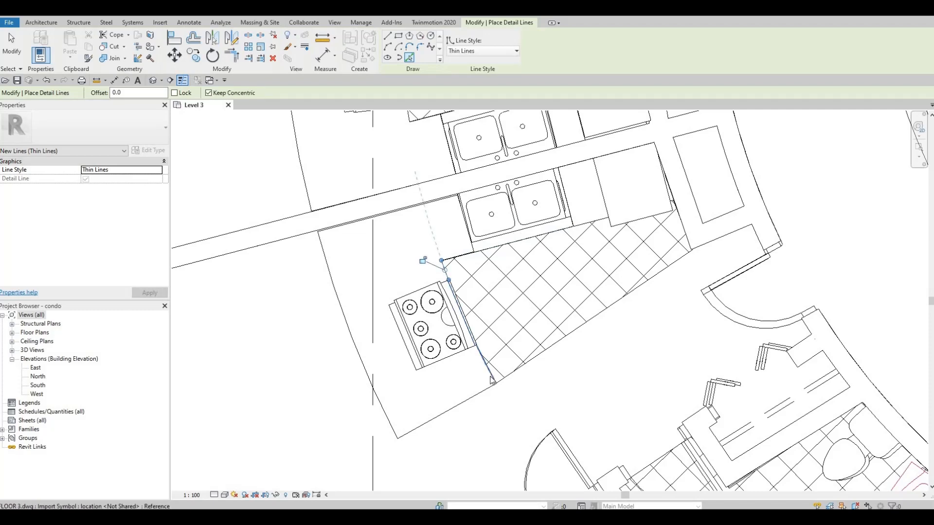
{"action": "left_click", "coordinate": [354, 346]}
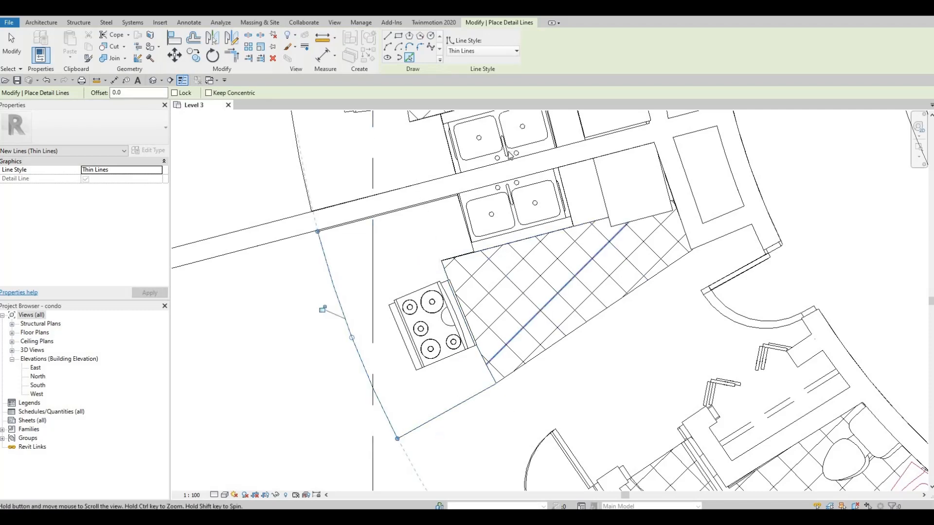
Trace the counter edges of unit 368's kitchen with thin detail lines around the cooktop, beside the refrigerator and along the curved sink counter
{"action": "scroll", "coordinate": [535, 258], "scroll_direction": "down", "scroll_amount": 4}
{"action": "middle_click_drag", "start_coordinate": [540, 273], "coordinate": [453, 253]}
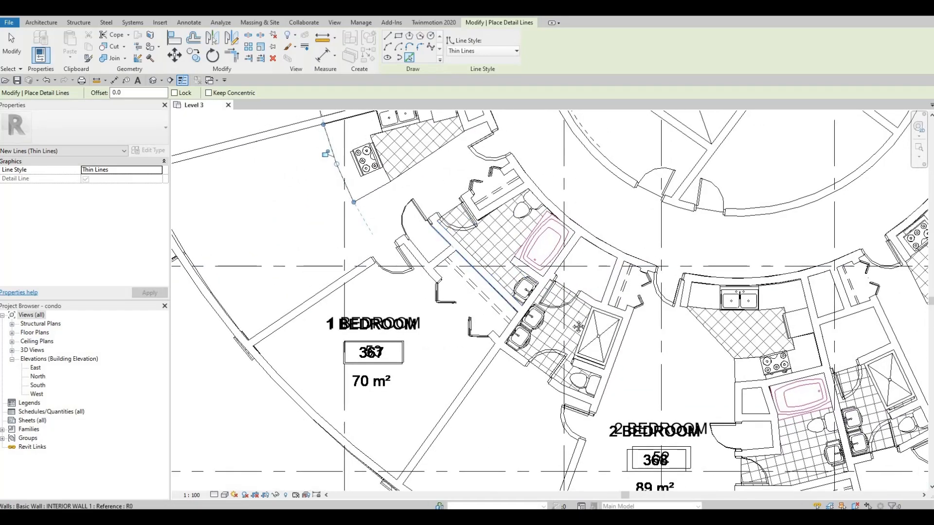
{"action": "middle_click_drag", "start_coordinate": [665, 347], "coordinate": [596, 297]}
{"action": "middle_click_drag", "start_coordinate": [735, 285], "coordinate": [648, 227]}
{"action": "scroll", "coordinate": [560, 263], "scroll_direction": "up", "scroll_amount": 5}
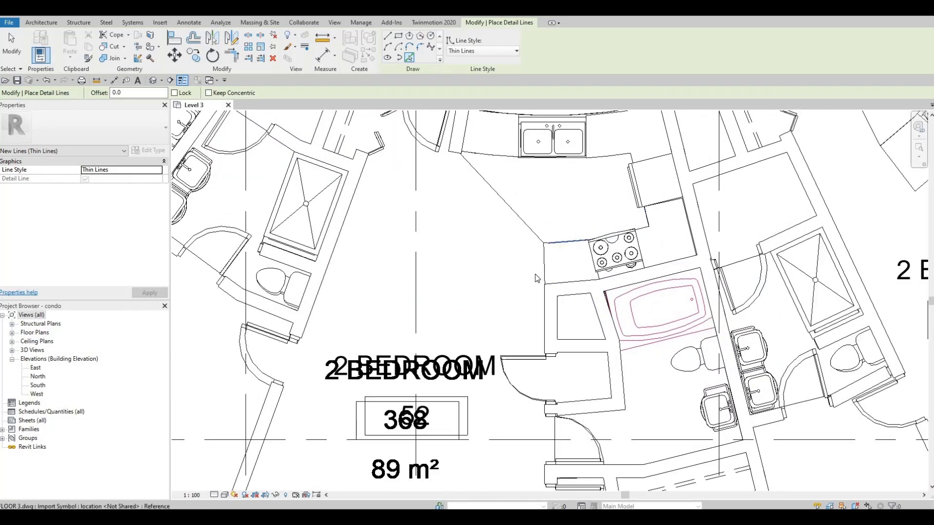
{"action": "left_click", "coordinate": [568, 248]}
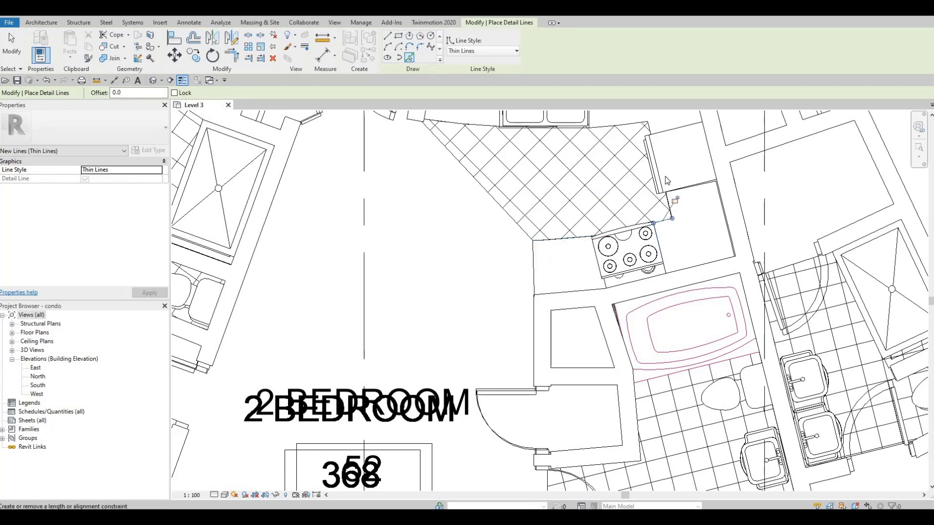
{"action": "scroll", "coordinate": [672, 225], "scroll_direction": "up", "scroll_amount": 3}
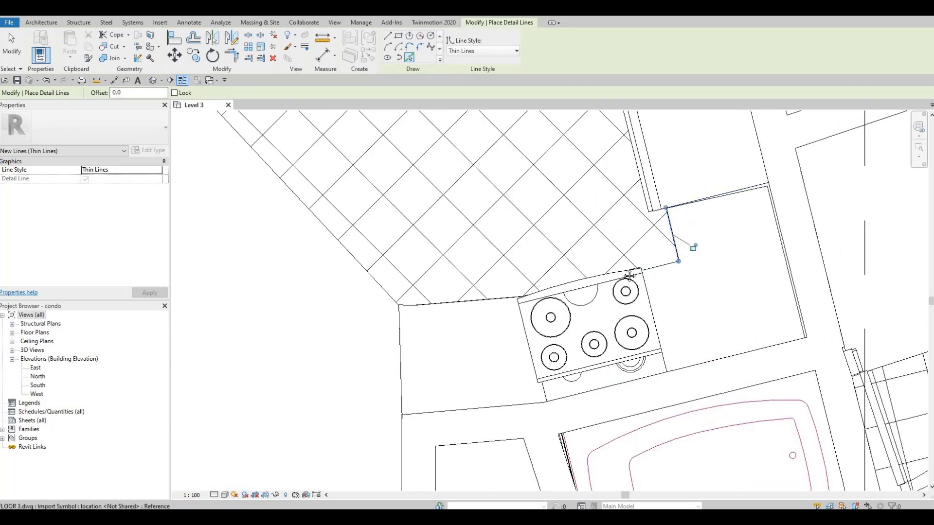
{"action": "middle_click_drag", "start_coordinate": [645, 195], "coordinate": [716, 458]}
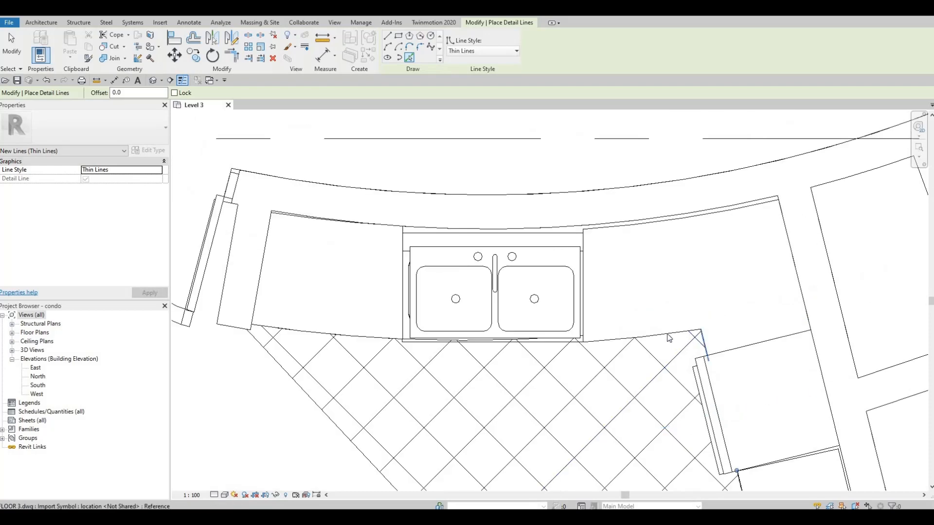
{"action": "left_click", "coordinate": [594, 351]}
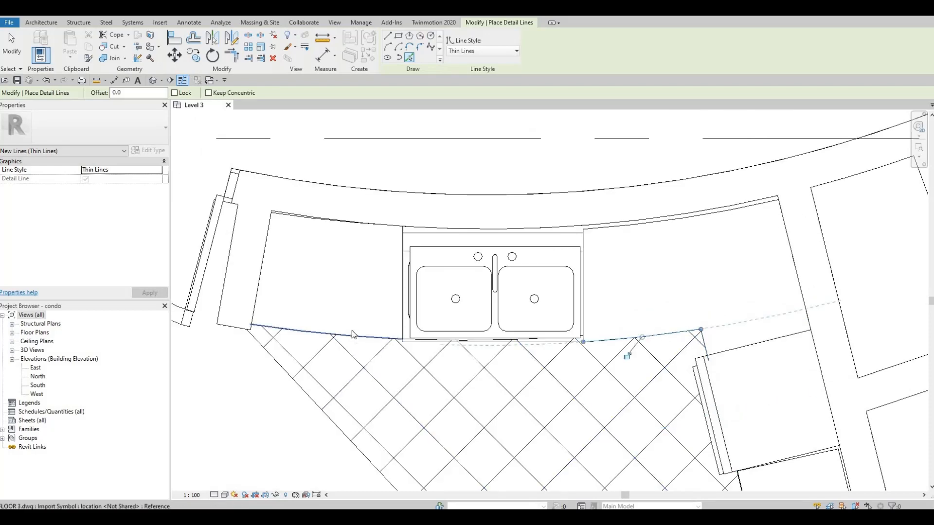
{"action": "left_click", "coordinate": [352, 332]}
Trace the counter edges of the kitchen between units 368 and 370 with thin detail lines, including the angled outer end
{"action": "scroll", "coordinate": [348, 334], "scroll_direction": "down", "scroll_amount": 5}
{"action": "middle_click_drag", "start_coordinate": [347, 331], "coordinate": [233, 354]}
{"action": "scroll", "coordinate": [506, 289], "scroll_direction": "up", "scroll_amount": 2}
{"action": "scroll", "coordinate": [505, 289], "scroll_direction": "up", "scroll_amount": 1}
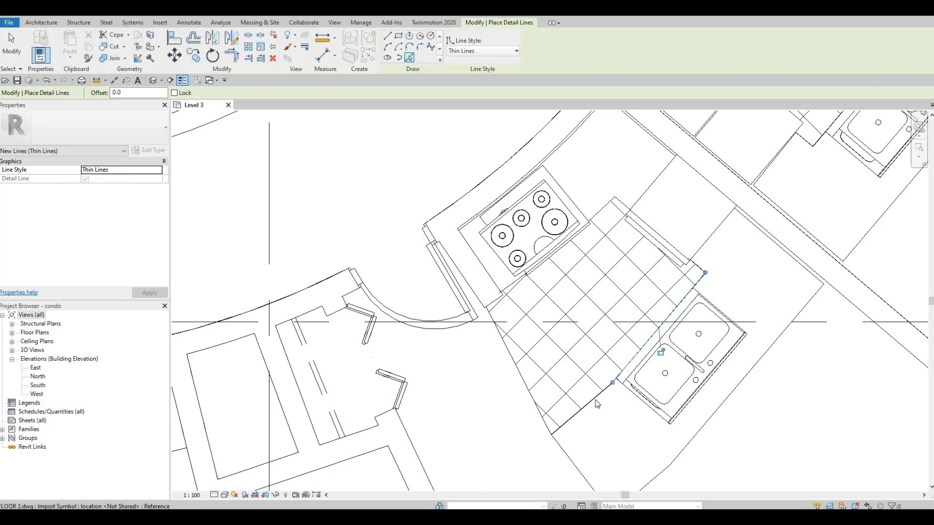
{"action": "middle_click_drag", "start_coordinate": [580, 482], "coordinate": [570, 359]}
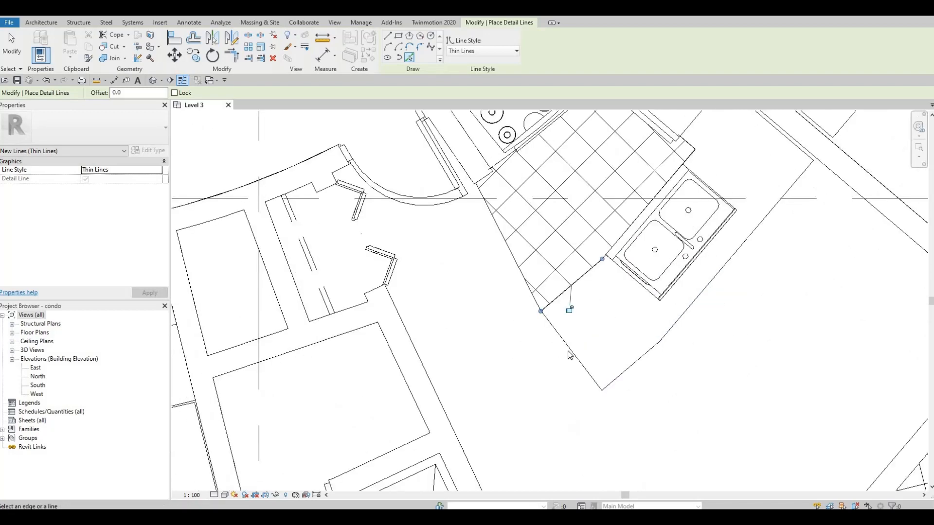
{"action": "left_click", "coordinate": [643, 358]}
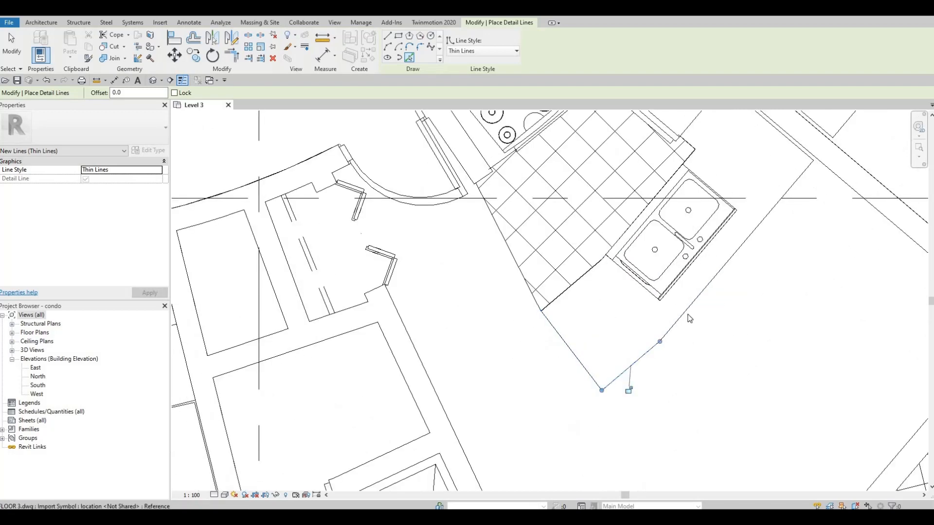
{"action": "scroll", "coordinate": [502, 431], "scroll_direction": "down", "scroll_amount": 3}
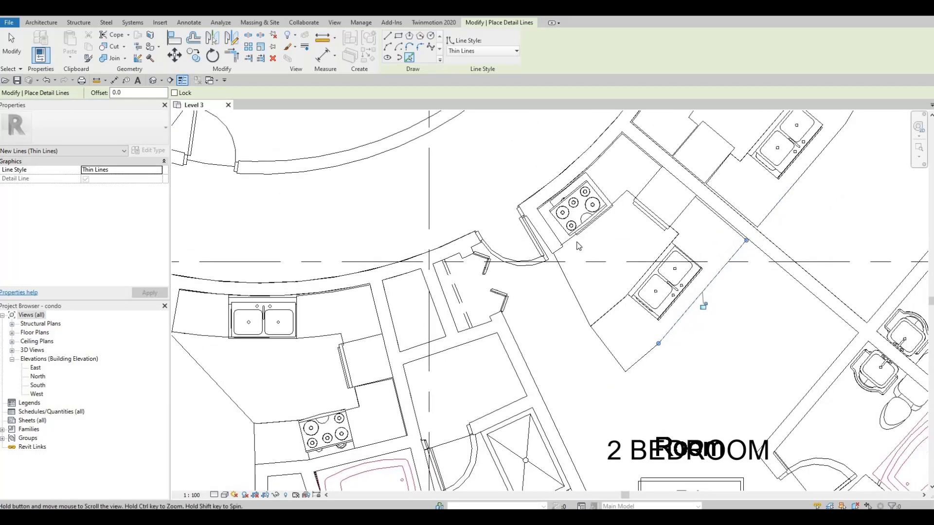
Trace the counter edges of unit 370's kitchen with thin detail lines along the sink, refrigerator and cooktop sides
{"action": "middle_click_drag", "start_coordinate": [526, 474], "coordinate": [643, 258]}
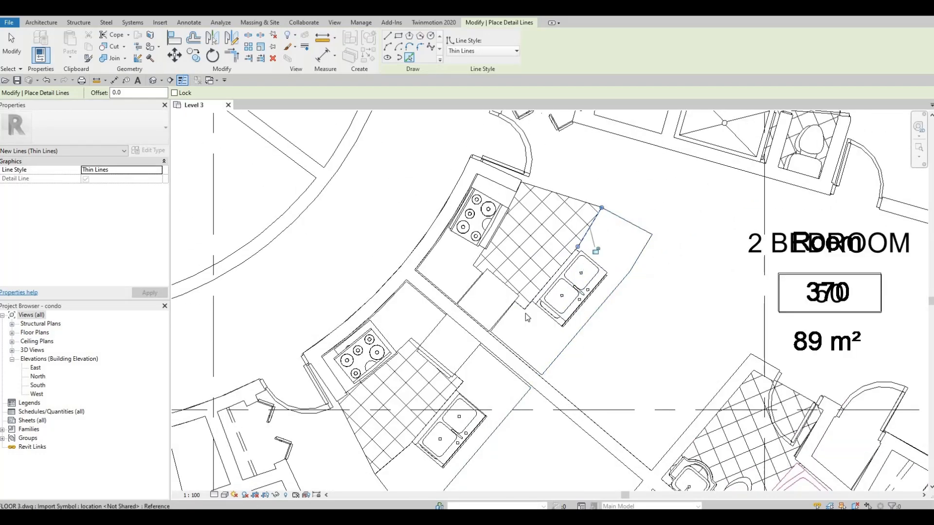
{"action": "scroll", "coordinate": [525, 316], "scroll_direction": "up", "scroll_amount": 2}
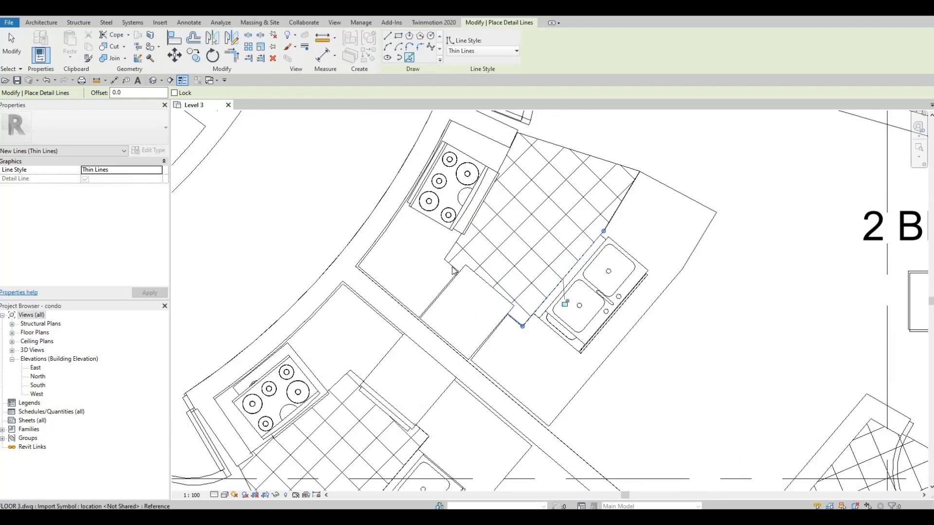
{"action": "left_click", "coordinate": [454, 244]}
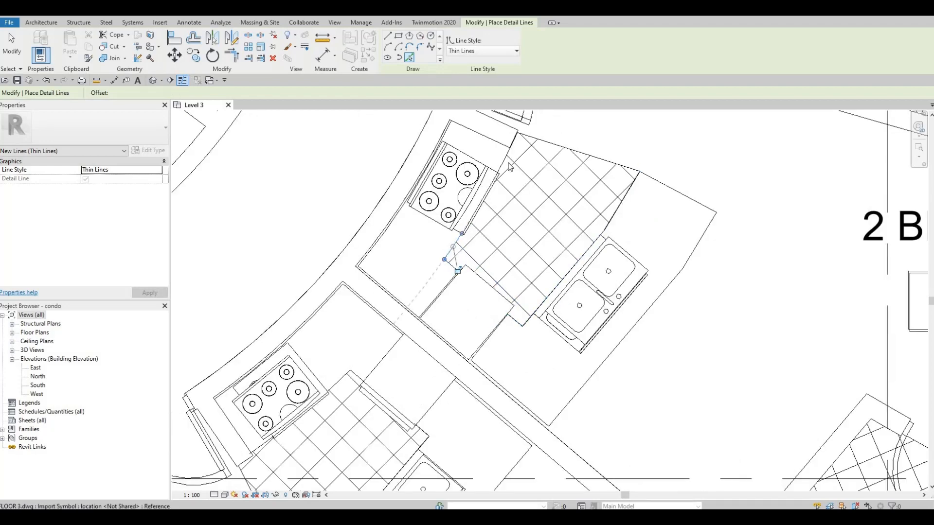
Trace unit 371's kitchen counter with thin detail lines along the cooktop side, beside the refrigerator and along the sink side
{"action": "scroll", "coordinate": [525, 195], "scroll_direction": "down", "scroll_amount": 5}
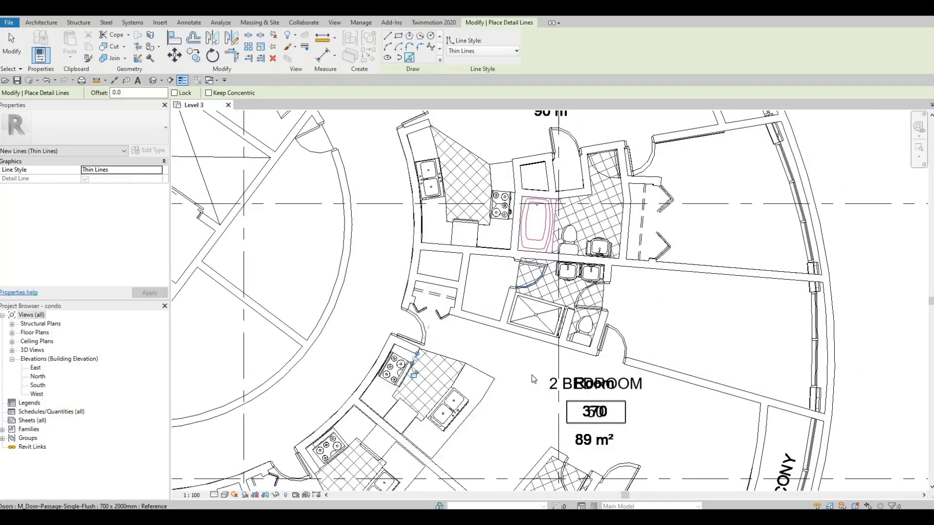
{"action": "middle_click_drag", "start_coordinate": [497, 262], "coordinate": [489, 367]}
{"action": "scroll", "coordinate": [491, 274], "scroll_direction": "up", "scroll_amount": 2}
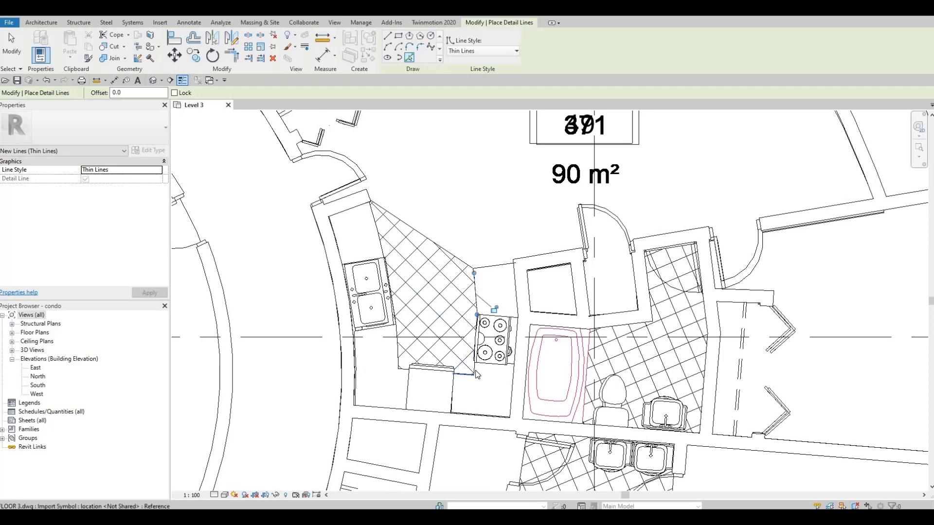
{"action": "scroll", "coordinate": [477, 374], "scroll_direction": "up", "scroll_amount": 2}
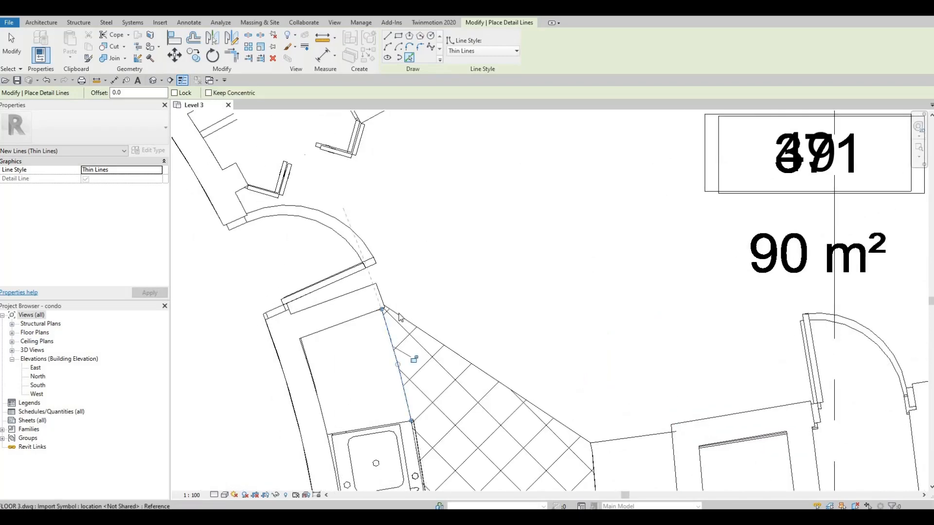
Trace the counter edges of unit 372's kitchen with thin detail lines along the outer curve, cooktop front and sink side
{"action": "scroll", "coordinate": [499, 343], "scroll_direction": "down", "scroll_amount": 4}
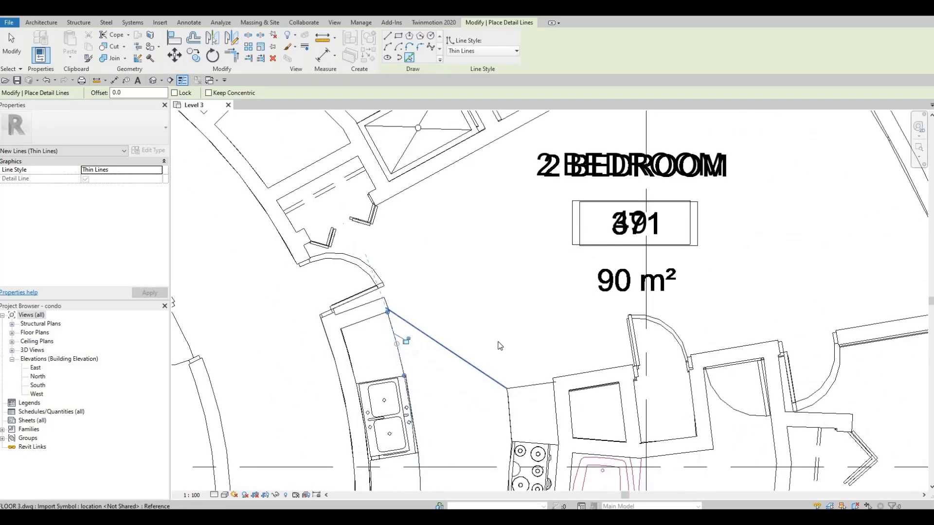
{"action": "middle_click_drag", "start_coordinate": [498, 345], "coordinate": [547, 372]}
{"action": "scroll", "coordinate": [455, 345], "scroll_direction": "down", "scroll_amount": 1}
{"action": "middle_click_drag", "start_coordinate": [455, 345], "coordinate": [509, 371]}
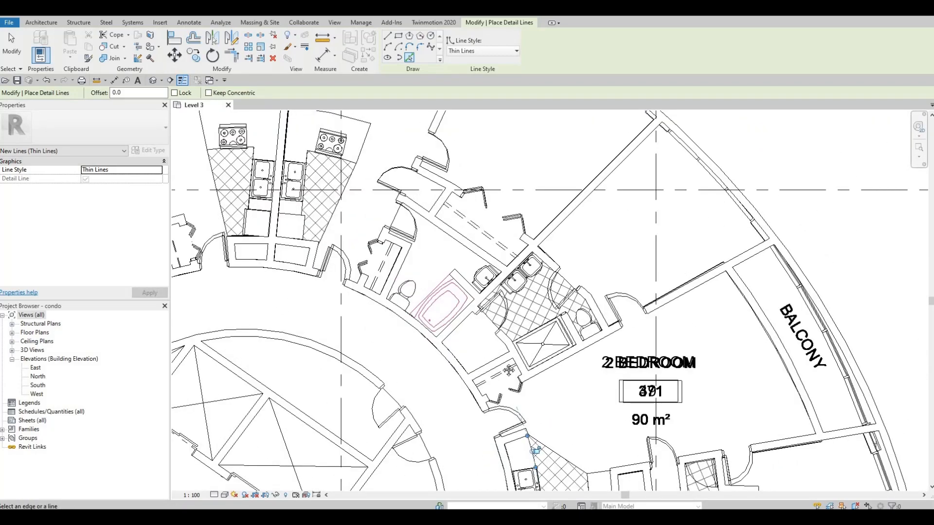
{"action": "scroll", "coordinate": [545, 415], "scroll_direction": "down", "scroll_amount": 3}
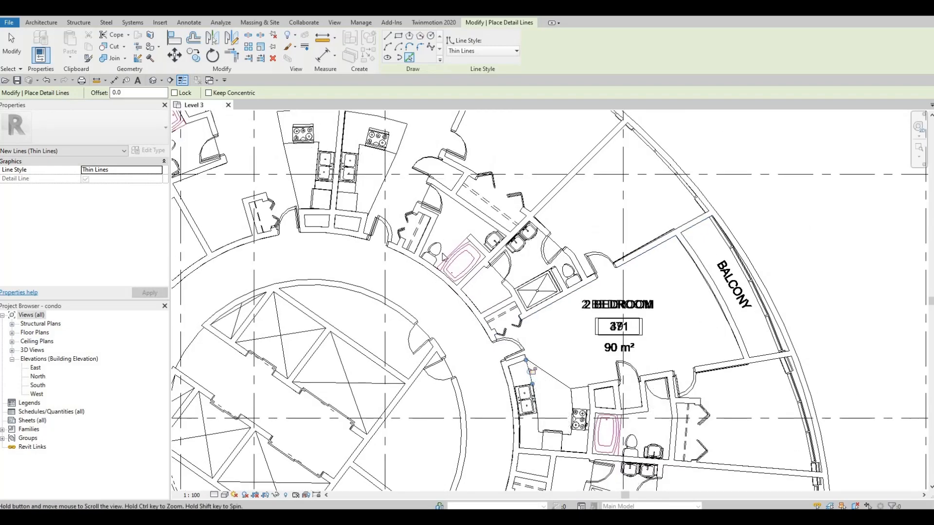
{"action": "scroll", "coordinate": [462, 292], "scroll_direction": "up", "scroll_amount": 4}
{"action": "middle_click_drag", "start_coordinate": [462, 291], "coordinate": [476, 316]}
{"action": "middle_click_drag", "start_coordinate": [523, 367], "coordinate": [557, 368]}
{"action": "scroll", "coordinate": [557, 368], "scroll_direction": "down", "scroll_amount": 2}
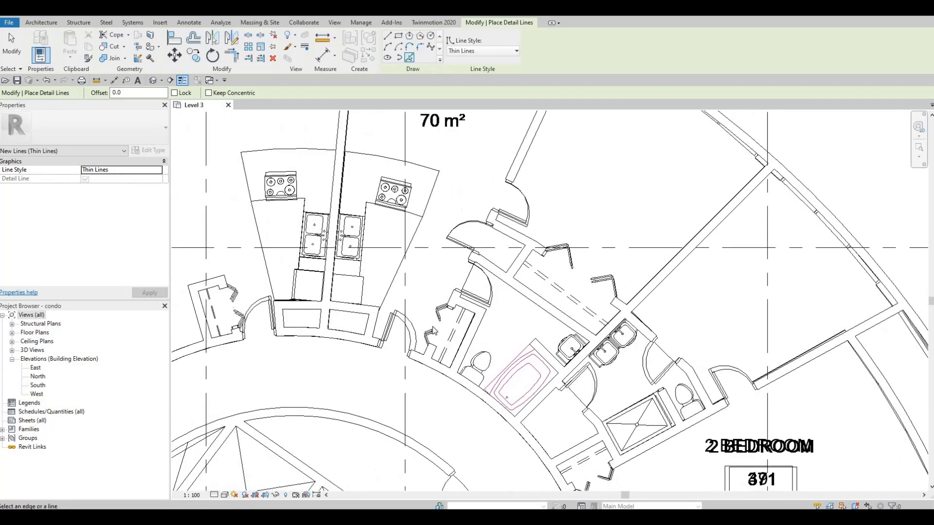
{"action": "middle_click_drag", "start_coordinate": [453, 235], "coordinate": [468, 277]}
{"action": "scroll", "coordinate": [422, 205], "scroll_direction": "up", "scroll_amount": 2}
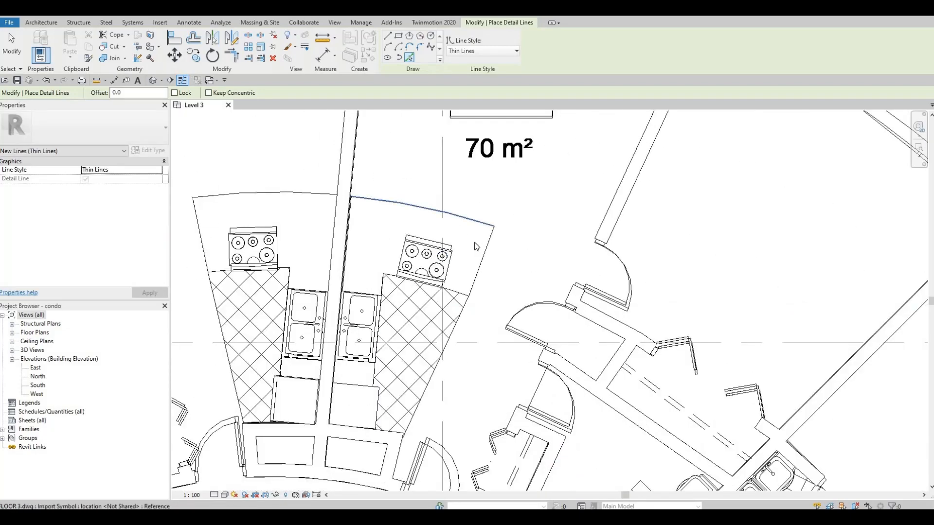
{"action": "left_click", "coordinate": [388, 275]}
{"action": "scroll", "coordinate": [389, 276], "scroll_direction": "up", "scroll_amount": 2}
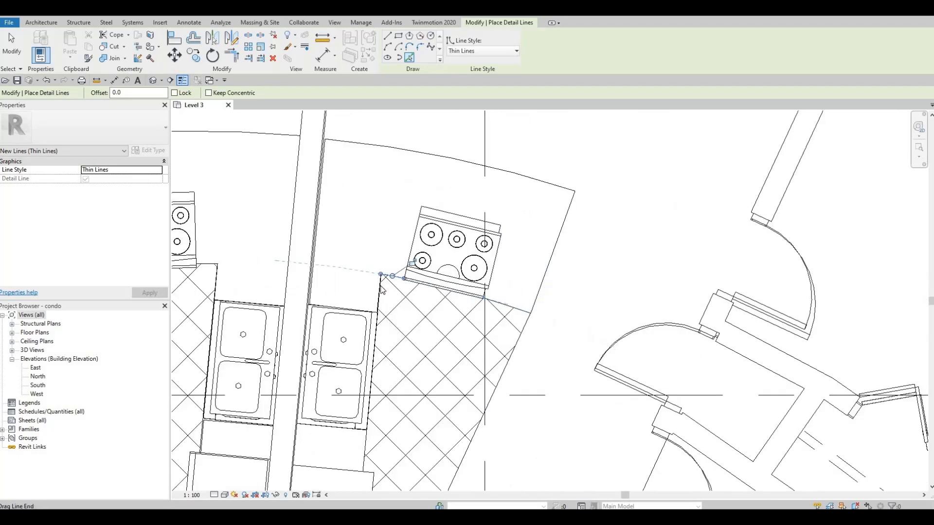
{"action": "left_click", "coordinate": [379, 301]}
{"action": "middle_click_drag", "start_coordinate": [401, 412], "coordinate": [434, 323]}
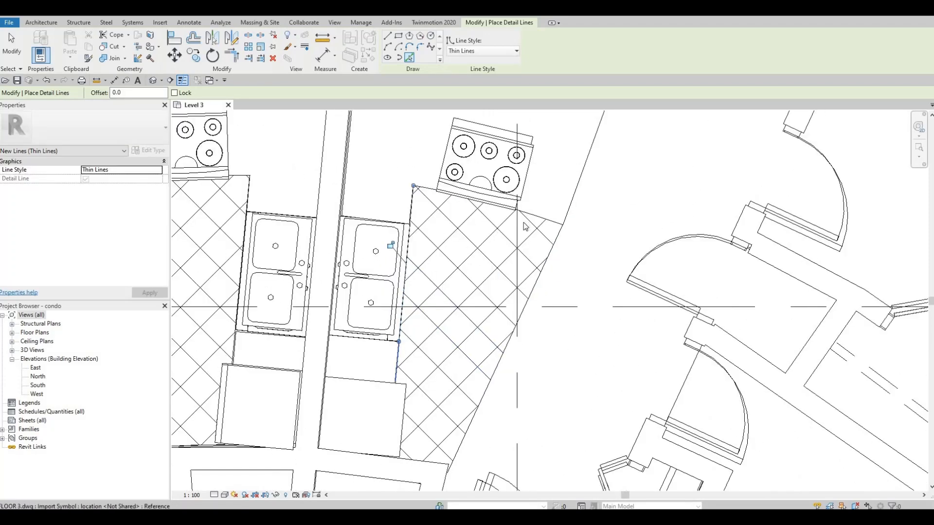
Trace the counter edges of the kitchen adjoining unit 372's across the shared wall with thin detail lines, including its outer curve
{"action": "scroll", "coordinate": [506, 277], "scroll_direction": "down", "scroll_amount": 3}
{"action": "scroll", "coordinate": [443, 241], "scroll_direction": "up", "scroll_amount": 3}
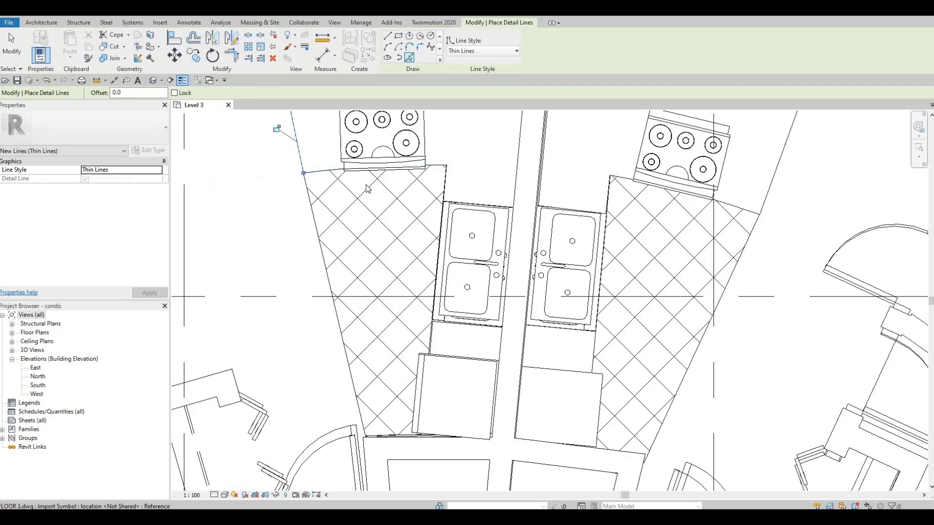
{"action": "scroll", "coordinate": [370, 171], "scroll_direction": "down", "scroll_amount": 2}
{"action": "scroll", "coordinate": [545, 158], "scroll_direction": "up", "scroll_amount": 2}
{"action": "scroll", "coordinate": [424, 251], "scroll_direction": "down", "scroll_amount": 3}
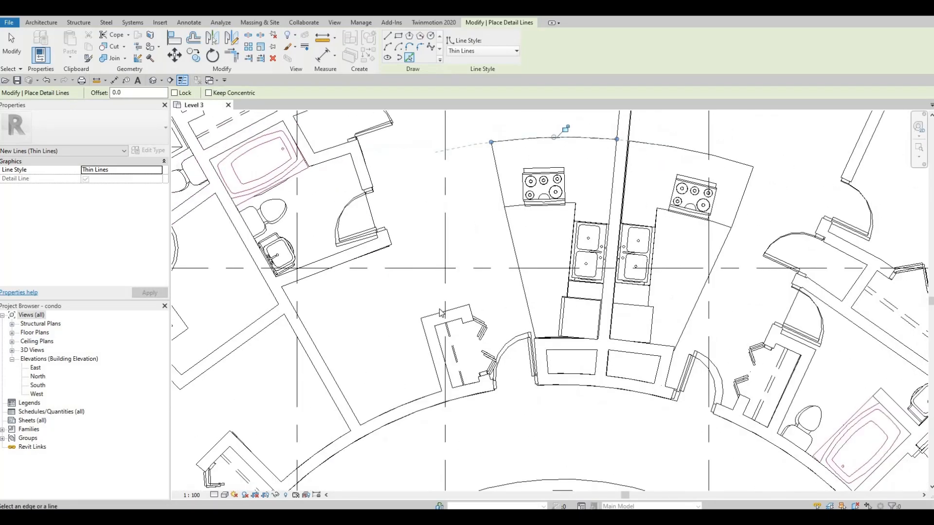
Check unit 365's kitchen counter edges for existing thin detail lines
{"action": "middle_click_drag", "start_coordinate": [370, 336], "coordinate": [428, 303]}
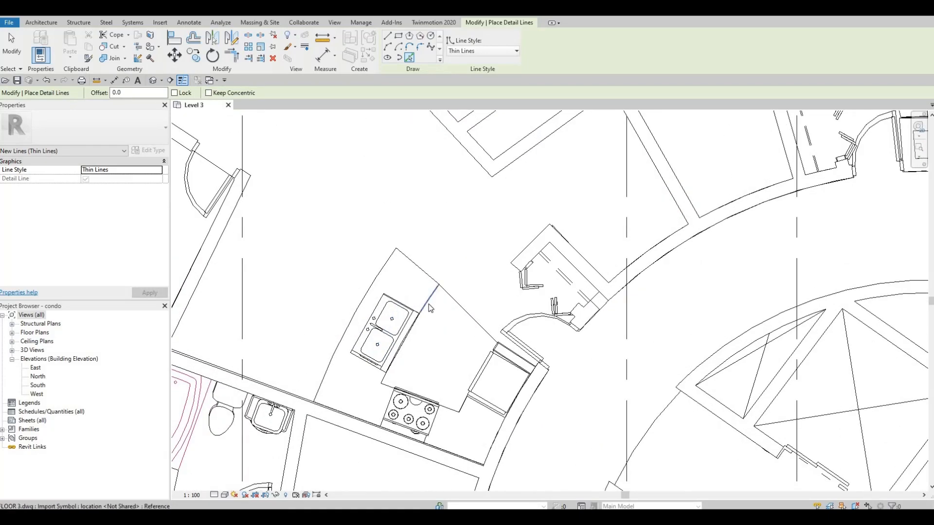
{"action": "scroll", "coordinate": [428, 306], "scroll_direction": "down", "scroll_amount": 4}
{"action": "scroll", "coordinate": [416, 292], "scroll_direction": "up", "scroll_amount": 4}
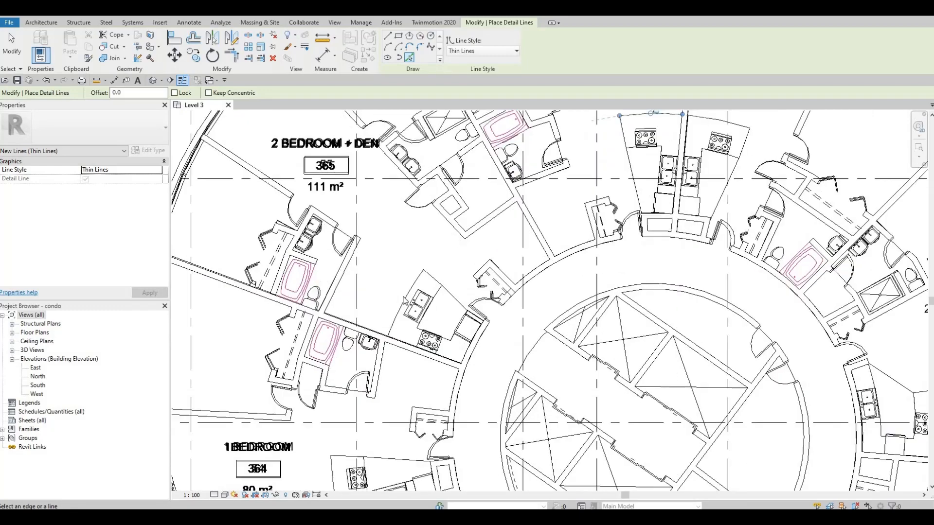
{"action": "key", "text": "Escape"}
{"action": "key", "text": "Escape"}
{"action": "left_click", "coordinate": [415, 278]}
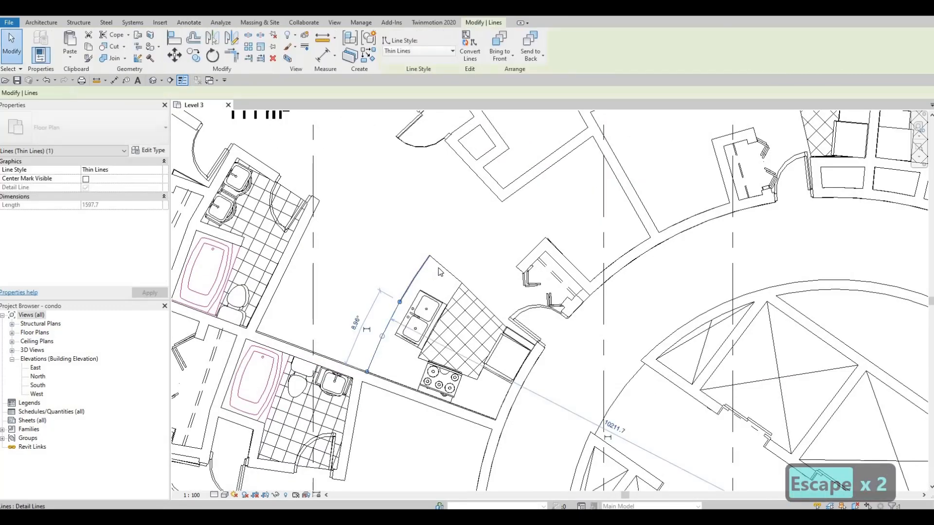
{"action": "key", "text": "Escape"}
{"action": "scroll", "coordinate": [617, 287], "scroll_direction": "down", "scroll_amount": 4}
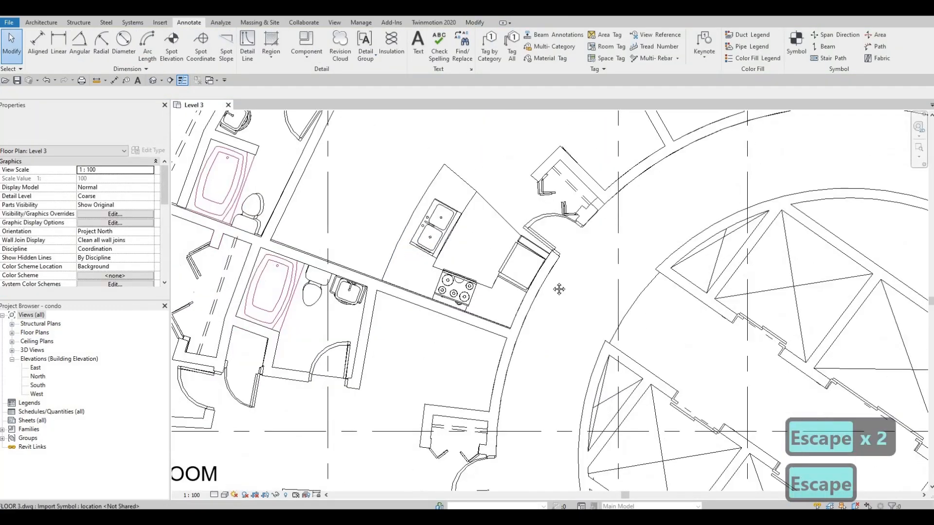
{"action": "scroll", "coordinate": [474, 356], "scroll_direction": "up", "scroll_amount": 4}
Draw the vanity counter's front edge as a thin detail line in unit 365's double-sink bathroom nearest unit 364
{"action": "scroll", "coordinate": [474, 357], "scroll_direction": "down", "scroll_amount": 3}
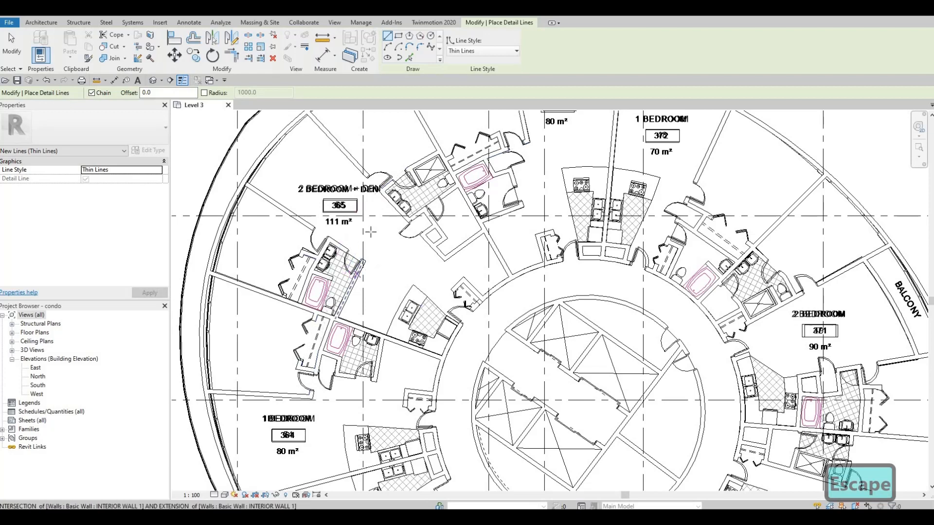
{"action": "scroll", "coordinate": [371, 232], "scroll_direction": "up", "scroll_amount": 8}
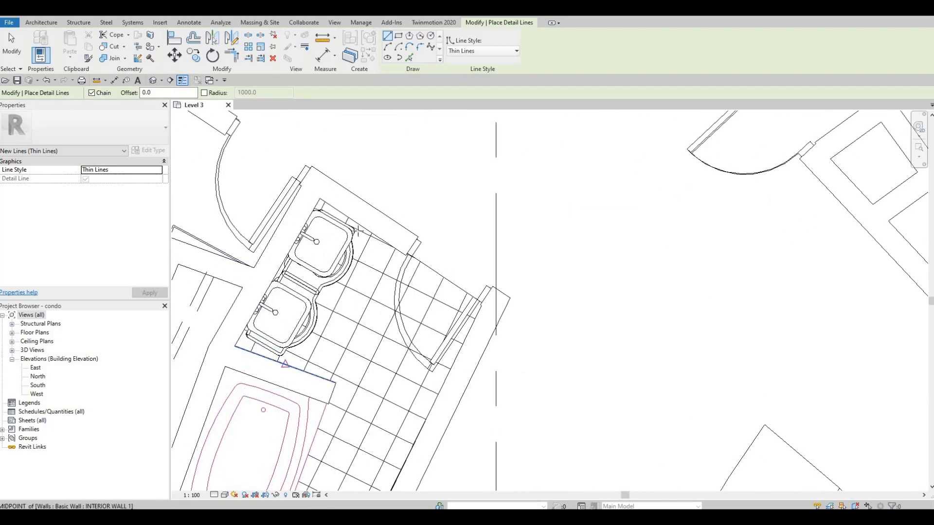
{"action": "left_click", "coordinate": [277, 363]}
{"action": "key", "text": "Escape"}
Draw the front edge of the double-sink vanity counter in unit 365's other bathroom as a thin detail line between its walls
{"action": "scroll", "coordinate": [376, 213], "scroll_direction": "down", "scroll_amount": 6}
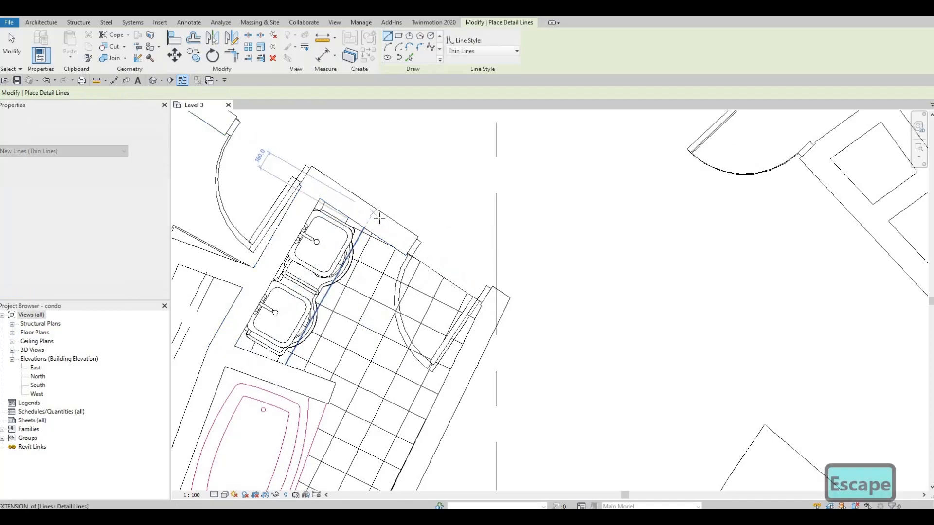
{"action": "scroll", "coordinate": [462, 129], "scroll_direction": "up", "scroll_amount": 4}
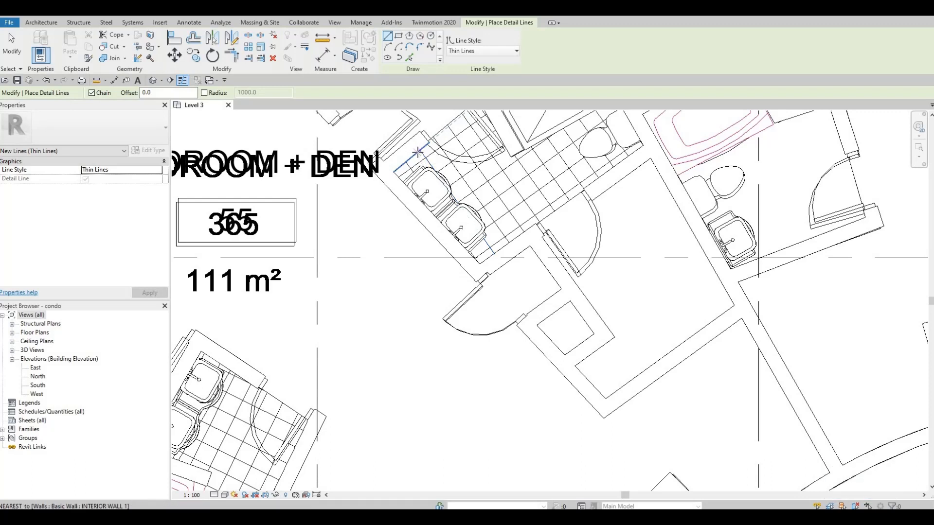
{"action": "left_click", "coordinate": [451, 184]}
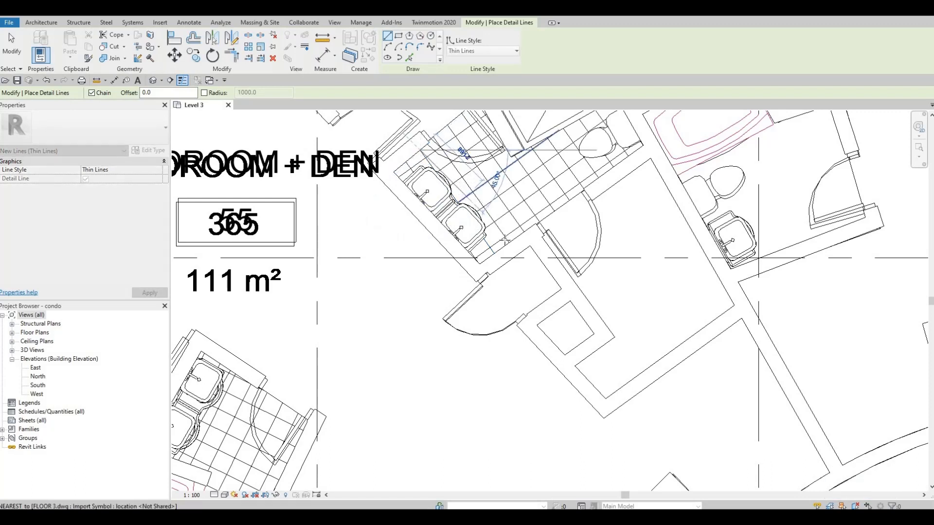
{"action": "left_click", "coordinate": [508, 245]}
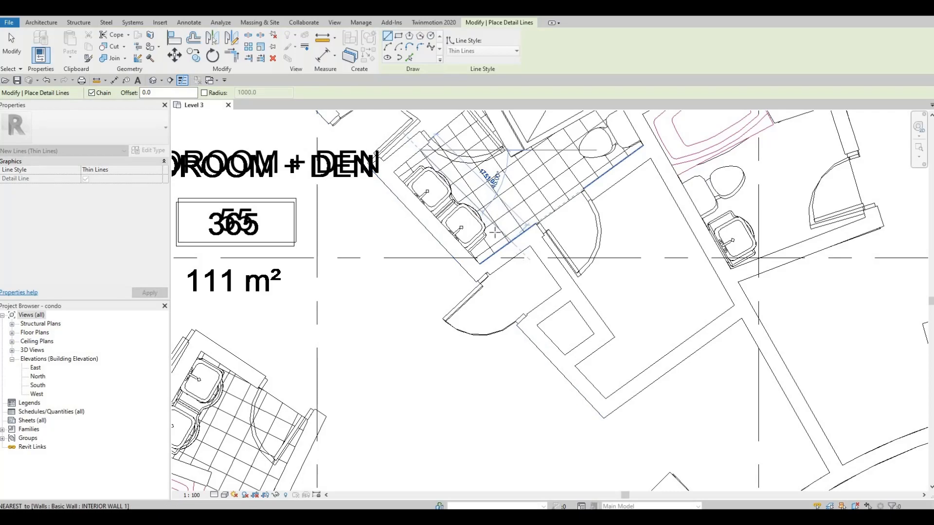
{"action": "key", "text": "Escape"}
Outline the side and front of the vanity counter in unit 364's bathroom with chained thin detail lines
{"action": "middle_click_drag", "start_coordinate": [477, 258], "coordinate": [480, 189]}
{"action": "scroll", "coordinate": [480, 188], "scroll_direction": "down", "scroll_amount": 4}
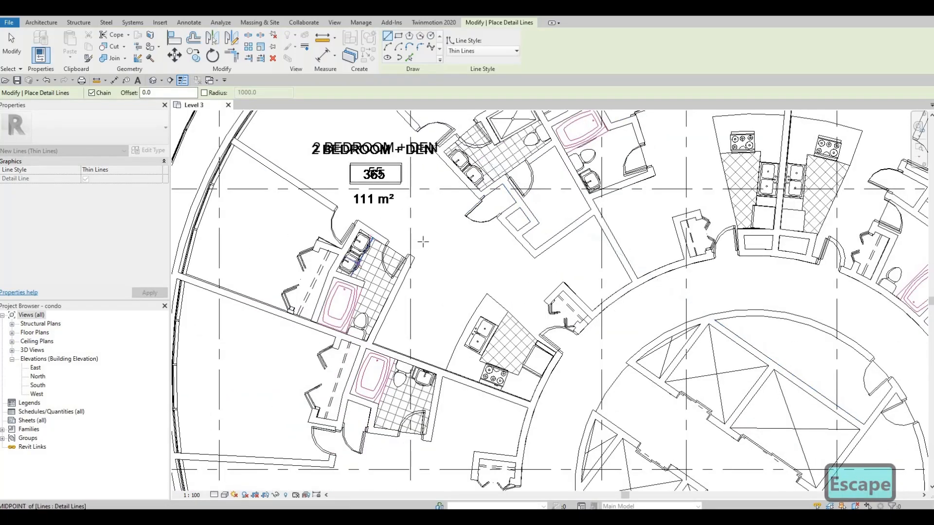
{"action": "scroll", "coordinate": [459, 305], "scroll_direction": "down", "scroll_amount": 3}
{"action": "middle_click_drag", "start_coordinate": [442, 354], "coordinate": [462, 305]}
{"action": "scroll", "coordinate": [461, 305], "scroll_direction": "up", "scroll_amount": 4}
{"action": "scroll", "coordinate": [456, 305], "scroll_direction": "down", "scroll_amount": 4}
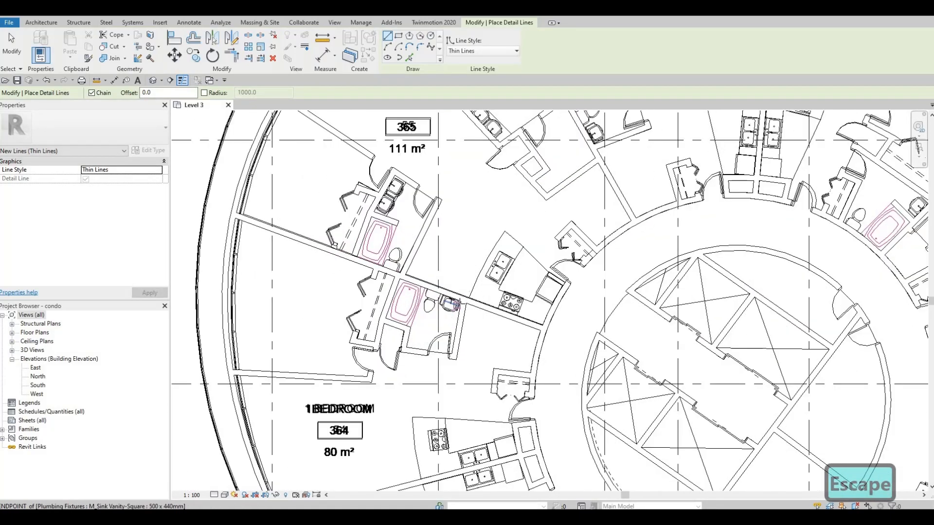
{"action": "scroll", "coordinate": [457, 304], "scroll_direction": "up", "scroll_amount": 1}
{"action": "scroll", "coordinate": [456, 304], "scroll_direction": "up", "scroll_amount": 10}
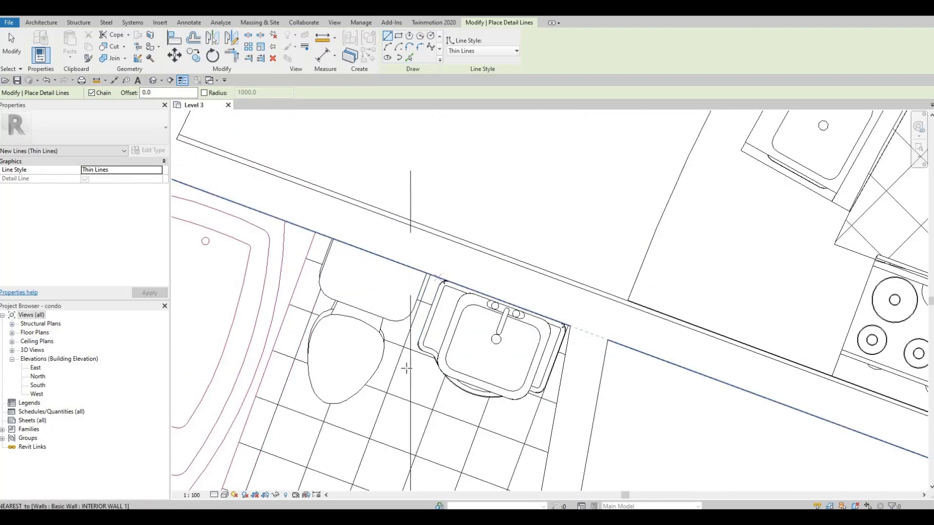
{"action": "left_click", "coordinate": [445, 282]}
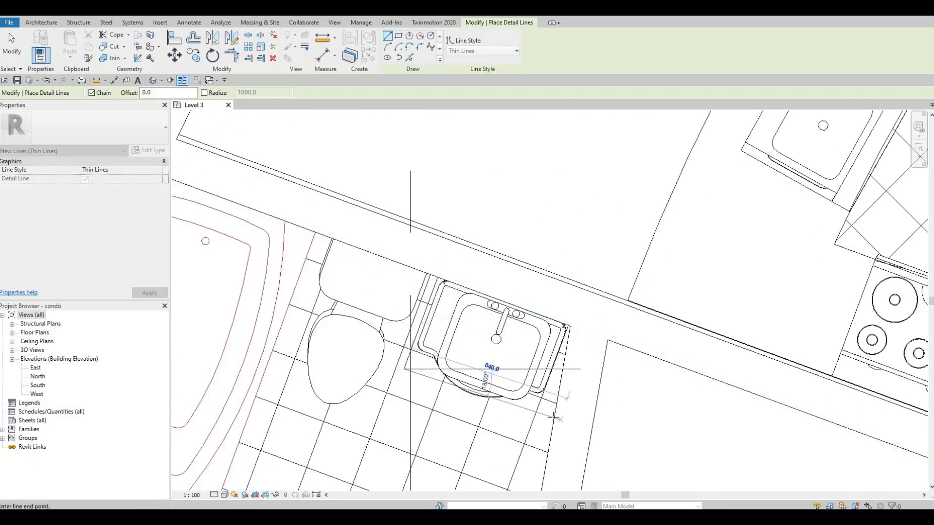
{"action": "key", "text": "Escape"}
Draw the front edge of the single-sink vanity counter beside the bathtub as a thin detail line, in the bathroom backing onto a double-sink bathroom
{"action": "scroll", "coordinate": [480, 418], "scroll_direction": "down", "scroll_amount": 5}
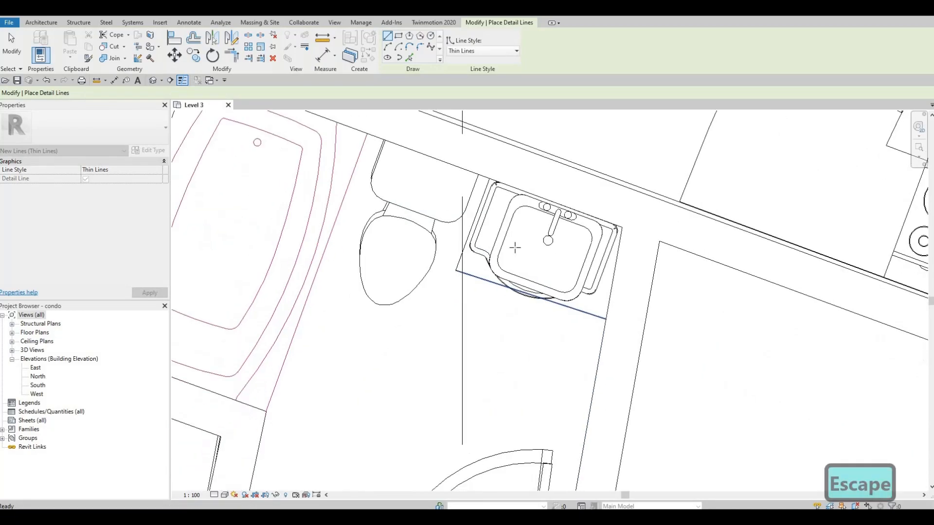
{"action": "scroll", "coordinate": [553, 258], "scroll_direction": "down", "scroll_amount": 3}
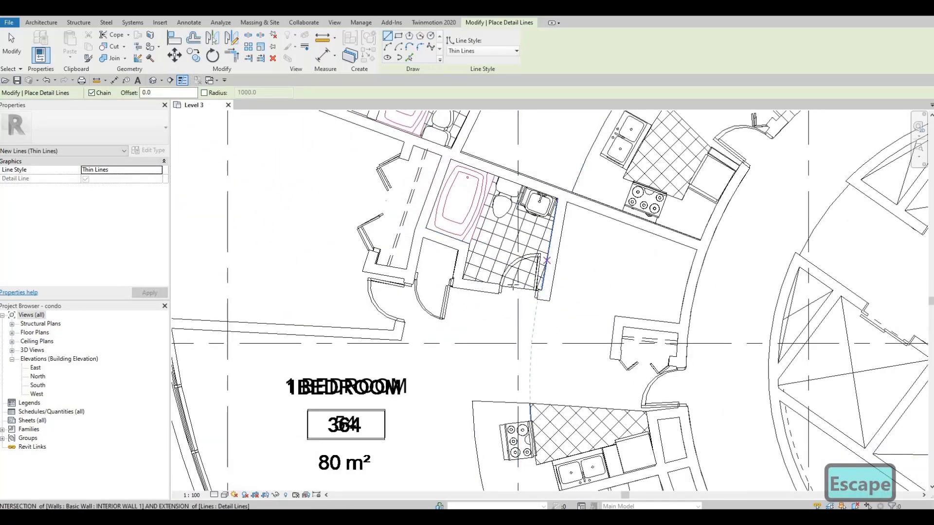
{"action": "middle_click_drag", "start_coordinate": [495, 411], "coordinate": [424, 125]}
{"action": "scroll", "coordinate": [463, 207], "scroll_direction": "down", "scroll_amount": 1}
{"action": "middle_click_drag", "start_coordinate": [494, 278], "coordinate": [467, 227]}
{"action": "scroll", "coordinate": [523, 273], "scroll_direction": "up", "scroll_amount": 9}
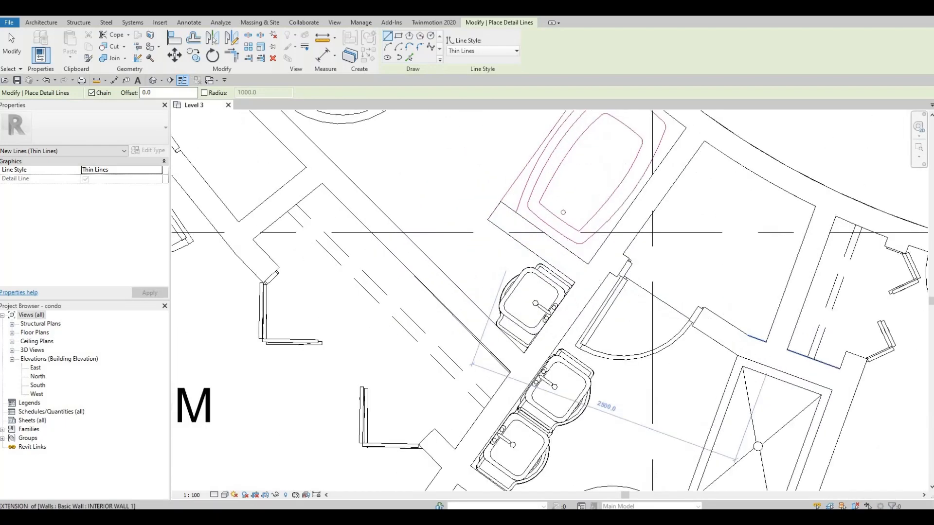
{"action": "left_click", "coordinate": [533, 252]}
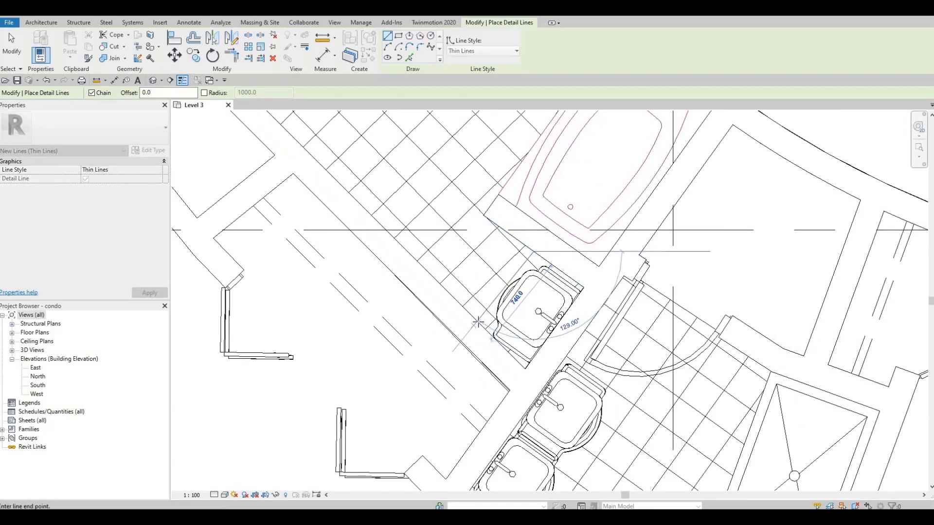
{"action": "key", "text": "Escape"}
Outline the side and front of the double-sink vanity counter in unit 368's shower bathroom with chained thin detail lines
{"action": "scroll", "coordinate": [478, 322], "scroll_direction": "down", "scroll_amount": 2}
{"action": "middle_click_drag", "start_coordinate": [507, 337], "coordinate": [479, 219]}
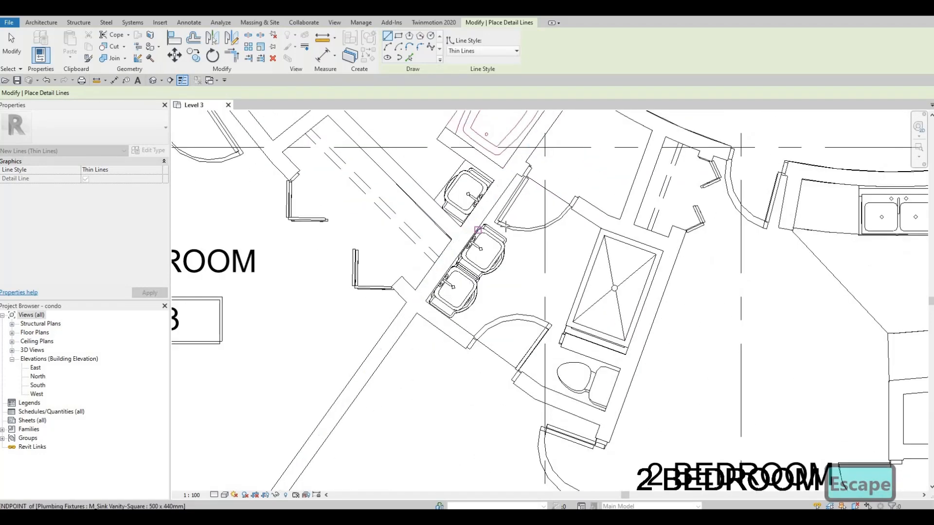
{"action": "scroll", "coordinate": [479, 219], "scroll_direction": "up", "scroll_amount": 2}
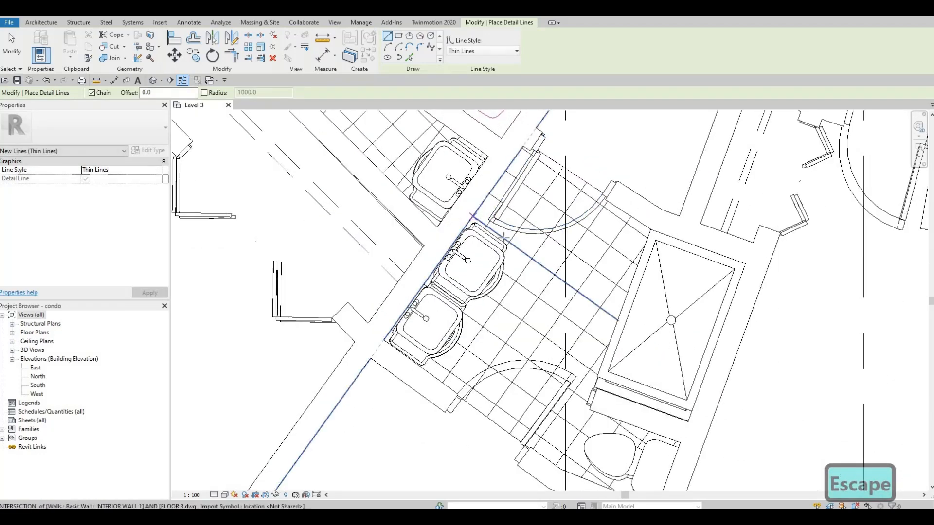
{"action": "left_click", "coordinate": [518, 249]}
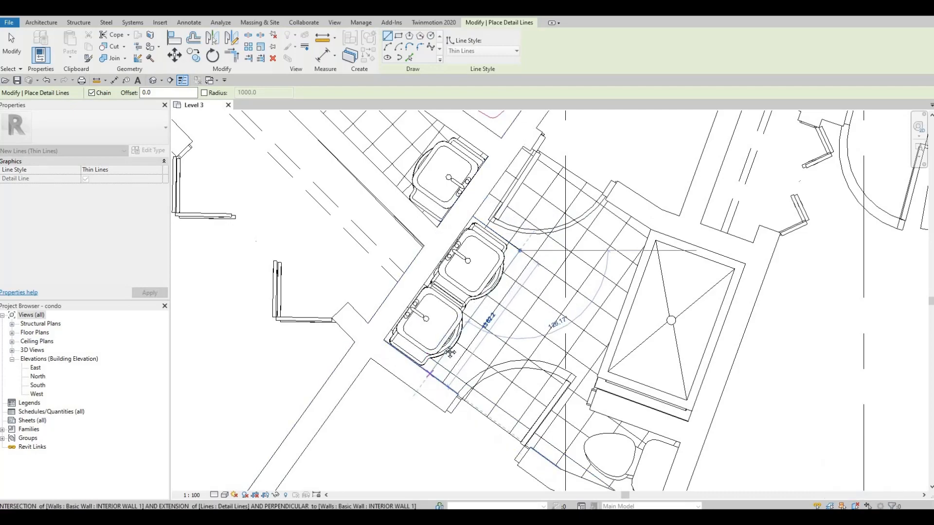
{"action": "key", "text": "Escape"}
{"action": "scroll", "coordinate": [450, 352], "scroll_direction": "down", "scroll_amount": 5}
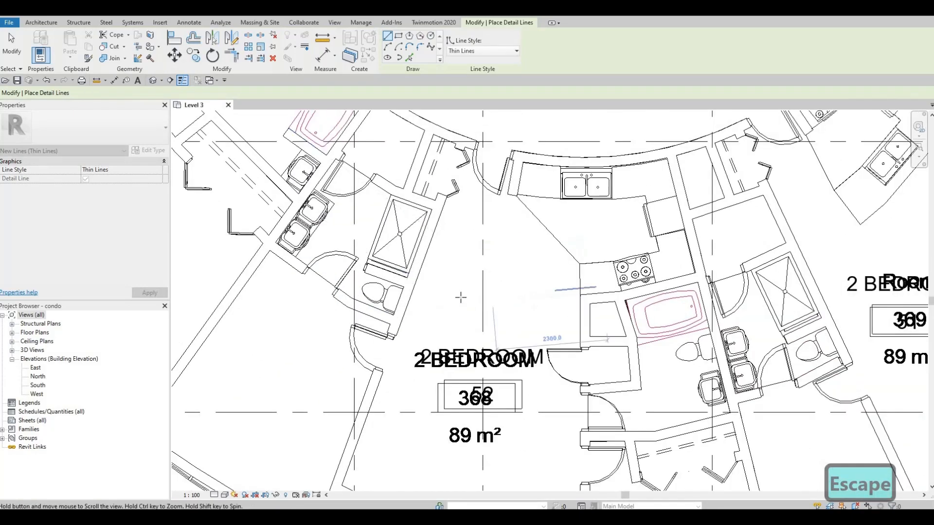
Outline the side and front of the single-sink vanity counter in unit 368's bathtub bathroom with chained thin detail lines
{"action": "middle_click_drag", "start_coordinate": [461, 298], "coordinate": [361, 284]}
{"action": "middle_click_drag", "start_coordinate": [454, 302], "coordinate": [446, 260]}
{"action": "scroll", "coordinate": [446, 258], "scroll_direction": "down", "scroll_amount": 2}
{"action": "scroll", "coordinate": [595, 297], "scroll_direction": "up", "scroll_amount": 3}
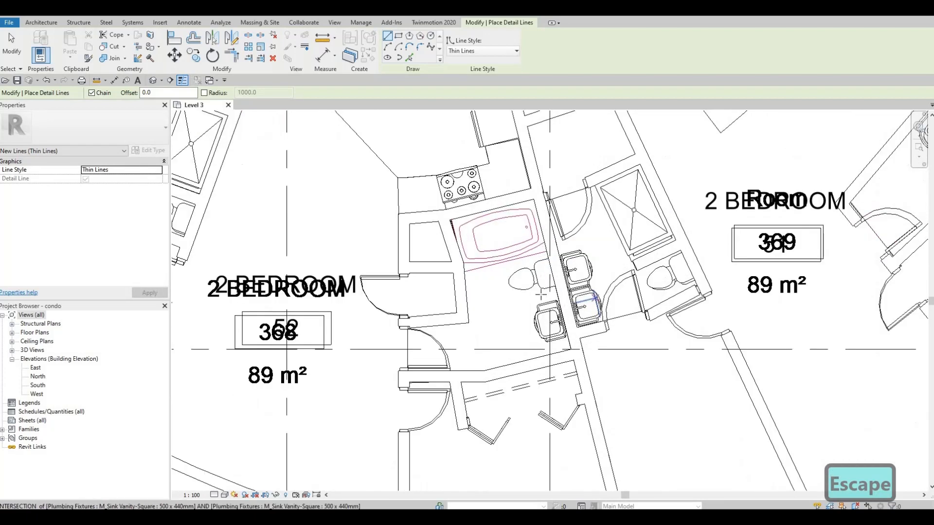
{"action": "scroll", "coordinate": [541, 296], "scroll_direction": "up", "scroll_amount": 4}
{"action": "left_click", "coordinate": [534, 318]}
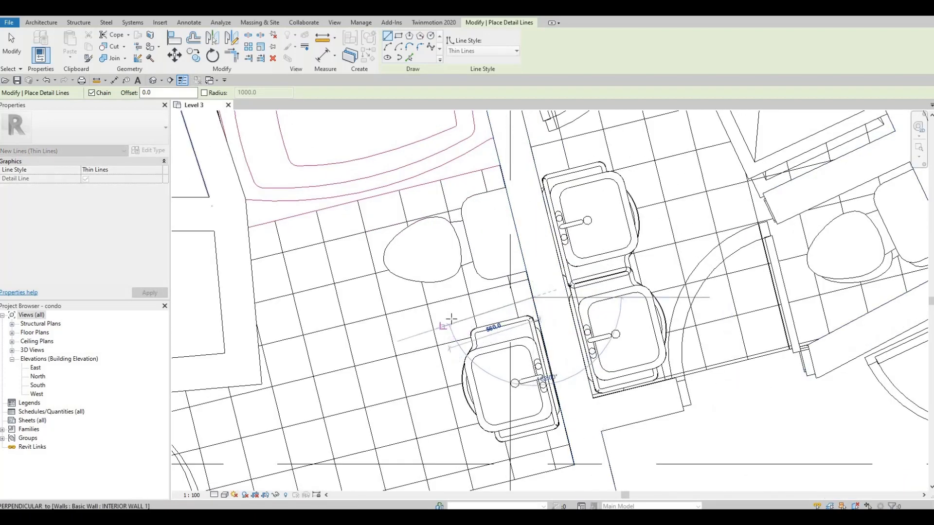
{"action": "left_click", "coordinate": [450, 317]}
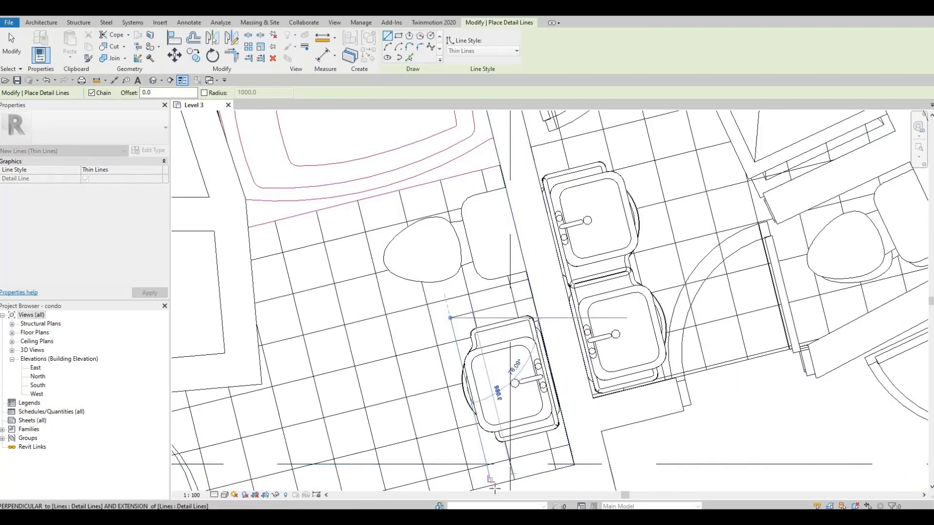
{"action": "left_click", "coordinate": [477, 490]}
{"action": "key", "text": "Escape"}
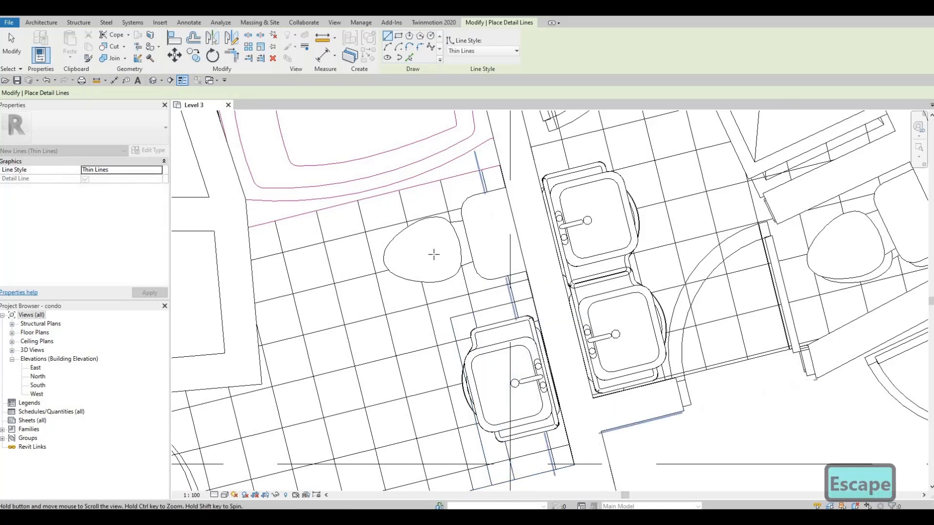
Outline unit 369's double-sink vanity counter with thin detail lines, about 500 mm for the side and about 1465 mm for the front
{"action": "scroll", "coordinate": [433, 254], "scroll_direction": "down", "scroll_amount": 1}
{"action": "middle_click_drag", "start_coordinate": [434, 254], "coordinate": [379, 324]}
{"action": "left_click", "coordinate": [465, 239]}
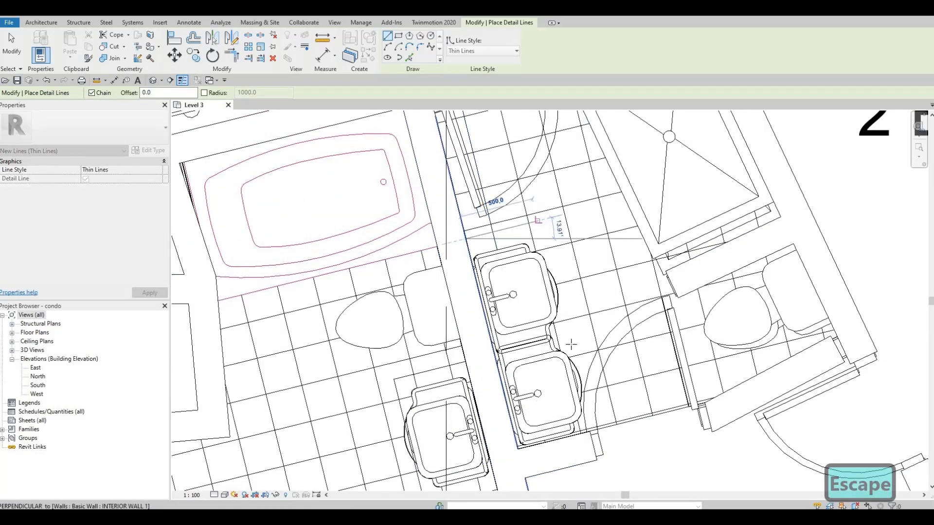
{"action": "left_click", "coordinate": [538, 221]}
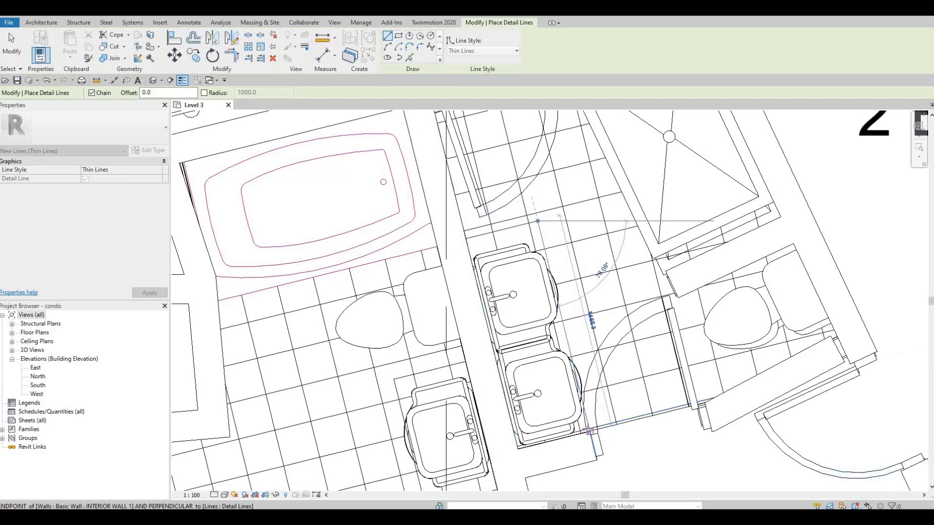
{"action": "left_click", "coordinate": [588, 431]}
{"action": "key", "text": "Escape"}
{"action": "scroll", "coordinate": [499, 289], "scroll_direction": "down", "scroll_amount": 4}
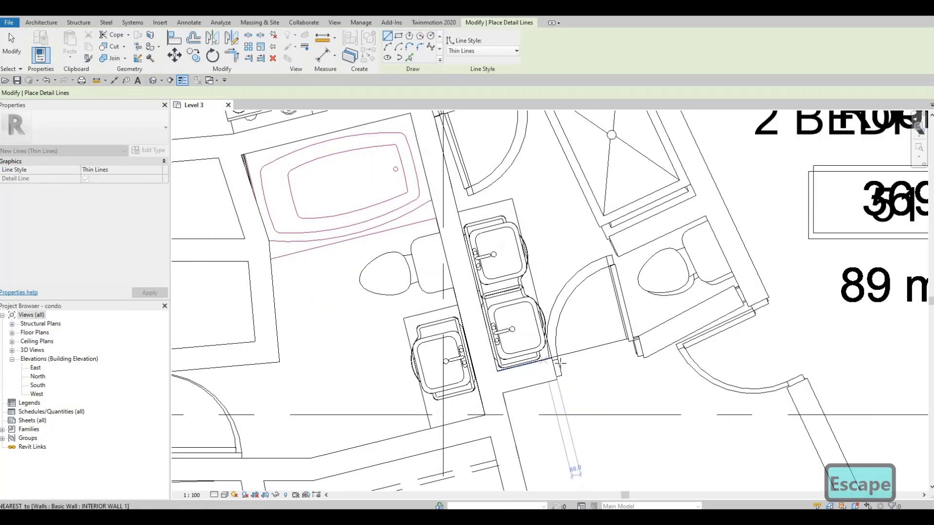
Nudge the 700 x 2000mm door beside unit 369's double-sink vanity two increments away from the counter
{"action": "middle_click_drag", "start_coordinate": [566, 314], "coordinate": [502, 250]}
{"action": "scroll", "coordinate": [487, 261], "scroll_direction": "down", "scroll_amount": 1}
{"action": "scroll", "coordinate": [504, 261], "scroll_direction": "up", "scroll_amount": 2}
{"action": "key", "text": "Escape"}
{"action": "key", "text": "Escape"}
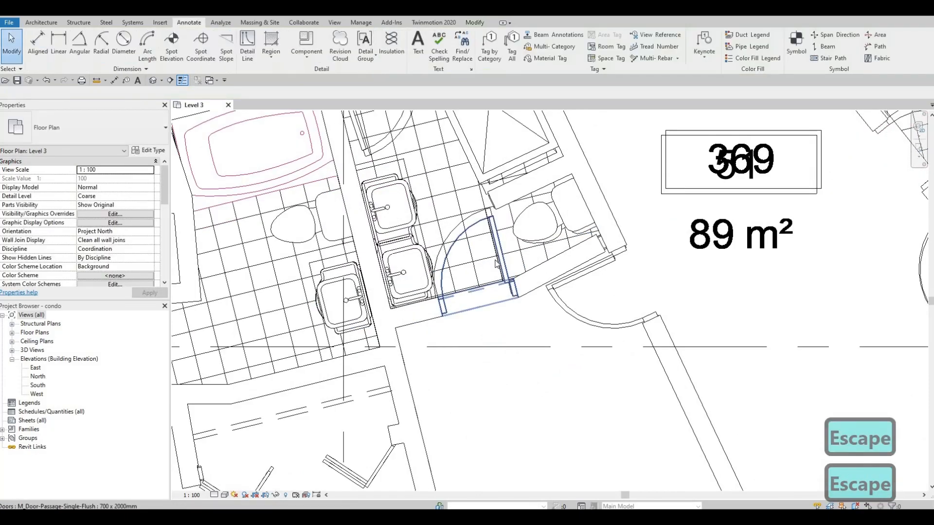
{"action": "left_click", "coordinate": [497, 263]}
{"action": "key", "text": "Right"}
{"action": "key", "text": "Right"}
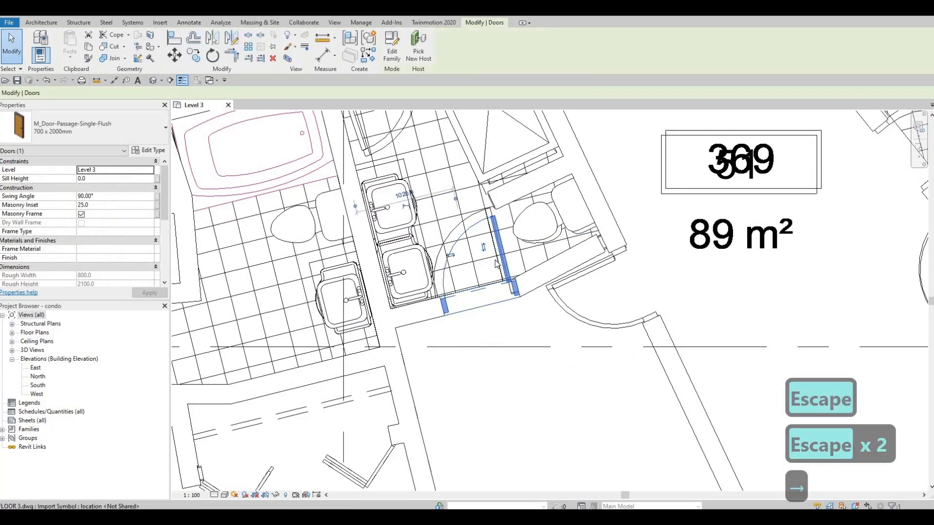
{"action": "key", "text": "Escape"}
{"action": "key", "text": "Escape"}
{"action": "scroll", "coordinate": [497, 264], "scroll_direction": "down", "scroll_amount": 5}
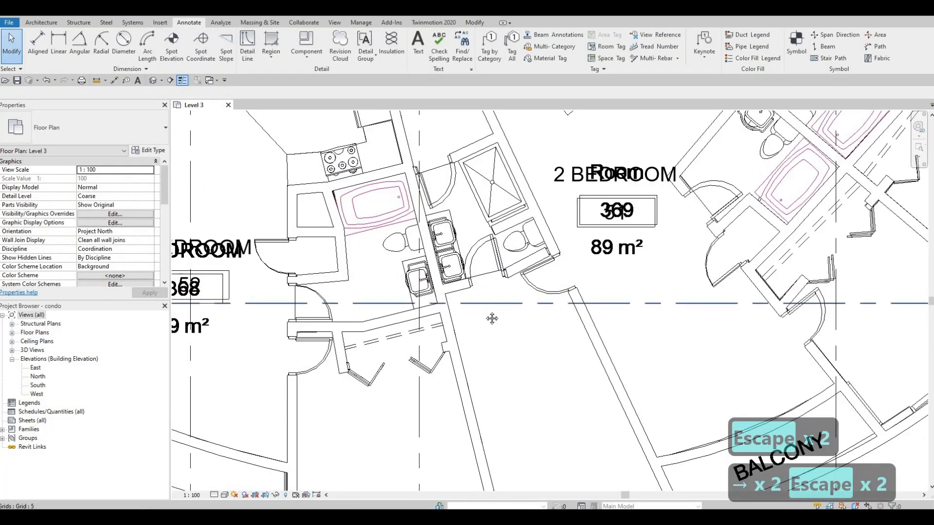
Outline the side and front of the single-sink vanity counter in unit 369's bathtub bathroom with chained thin detail lines
{"action": "middle_click_drag", "start_coordinate": [533, 276], "coordinate": [518, 304]}
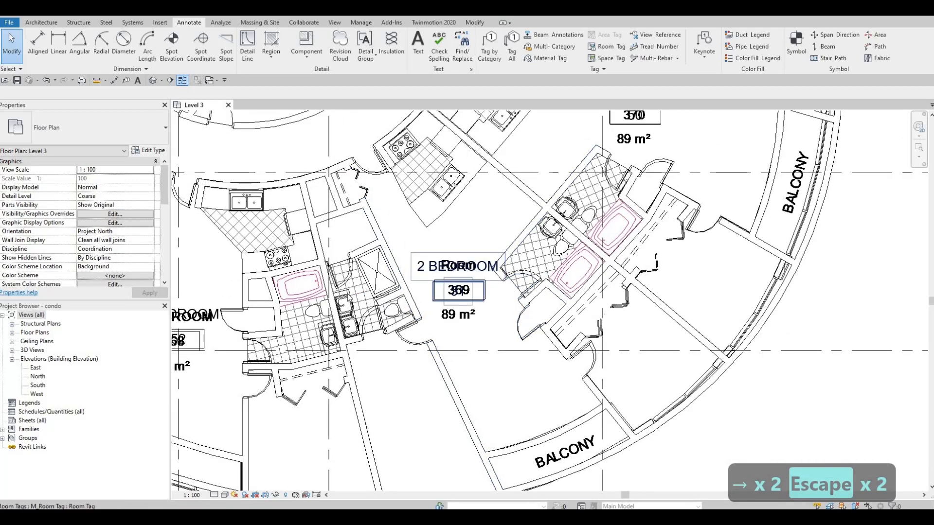
{"action": "key", "text": "Escape"}
{"action": "left_click", "coordinate": [360, 311]}
{"action": "key", "text": "c"}
{"action": "key", "text": "s"}
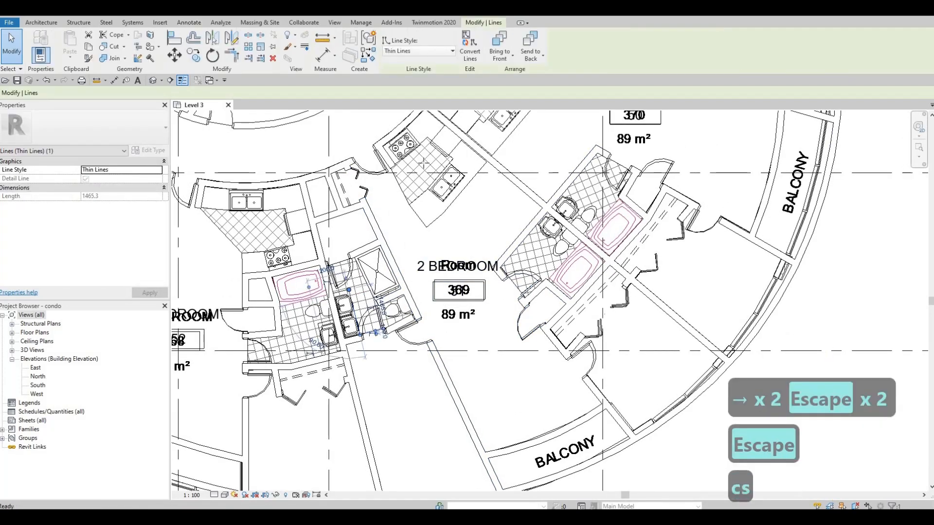
{"action": "scroll", "coordinate": [584, 214], "scroll_direction": "up", "scroll_amount": 3}
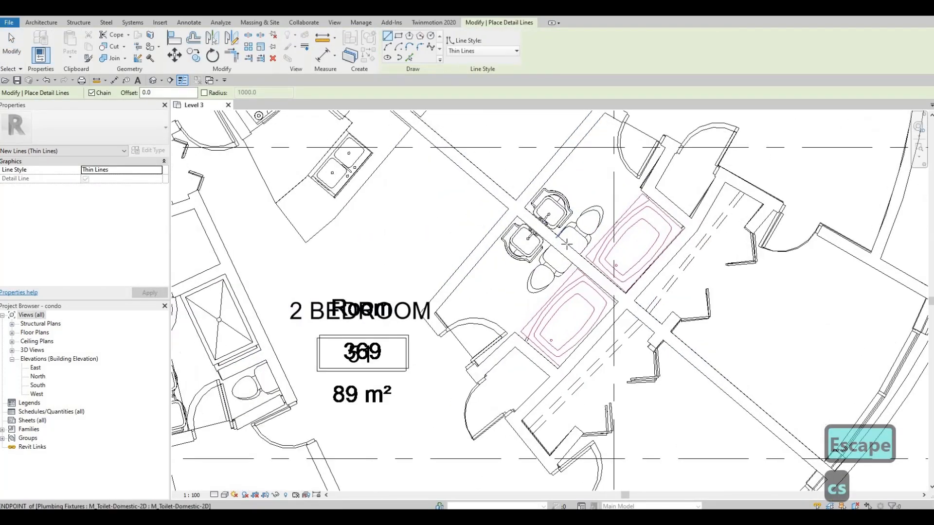
{"action": "scroll", "coordinate": [567, 243], "scroll_direction": "up", "scroll_amount": 3}
{"action": "left_click", "coordinate": [560, 250]}
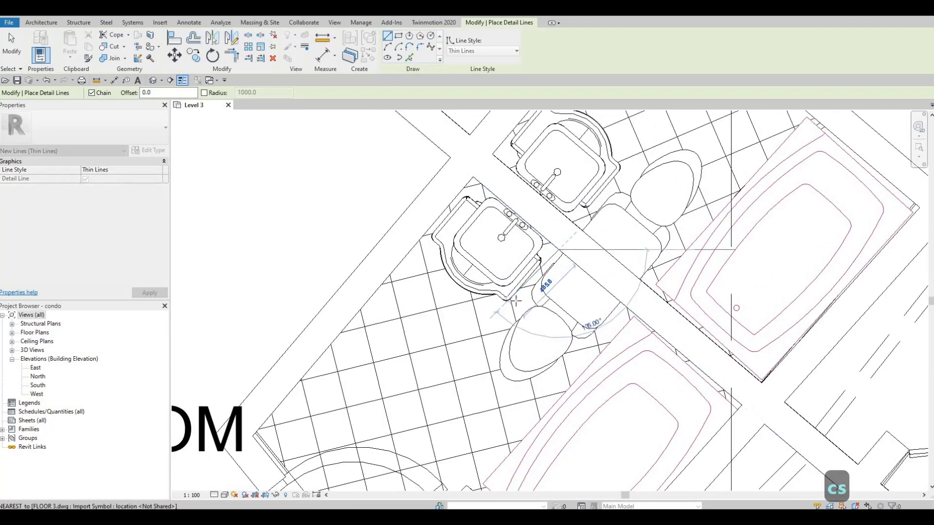
{"action": "left_click", "coordinate": [516, 301]}
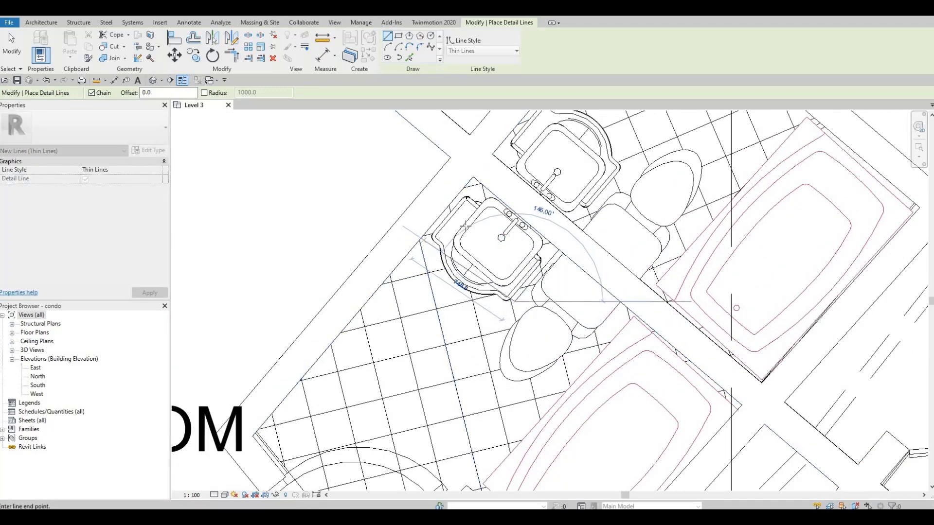
{"action": "key", "text": "Escape"}
Outline the front and side of the mirrored single-sink vanity counter in unit 370's adjoining bathtub bathroom with thin detail lines
{"action": "middle_click_drag", "start_coordinate": [626, 161], "coordinate": [561, 319]}
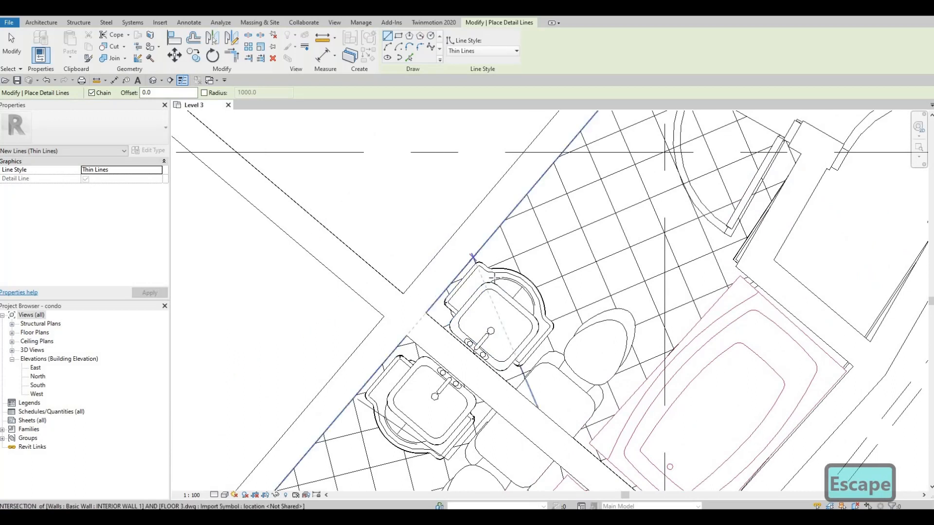
{"action": "left_click", "coordinate": [473, 256]}
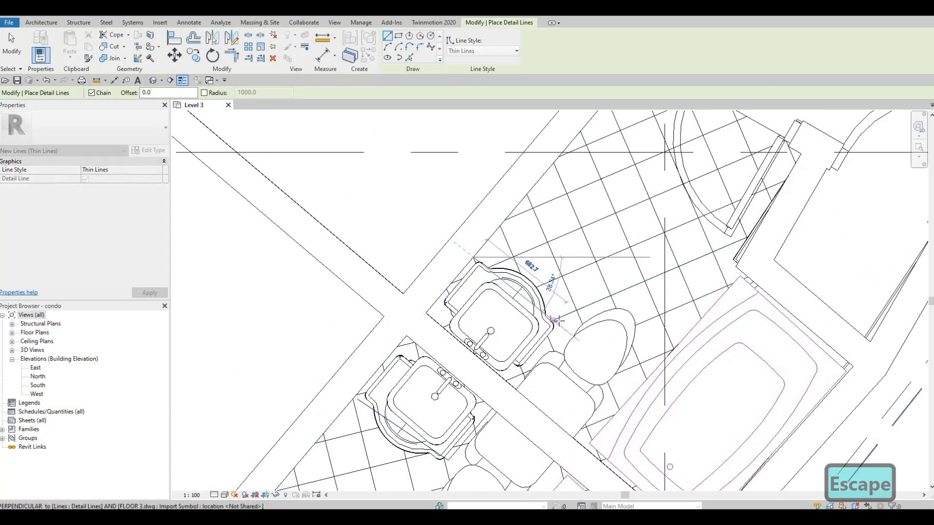
{"action": "left_click", "coordinate": [555, 320]}
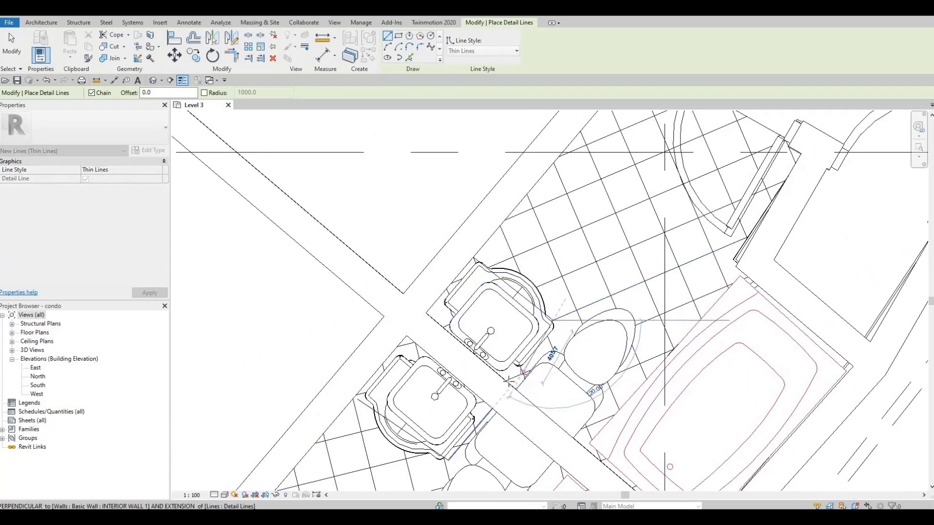
{"action": "key", "text": "Escape"}
{"action": "scroll", "coordinate": [472, 271], "scroll_direction": "down", "scroll_amount": 6}
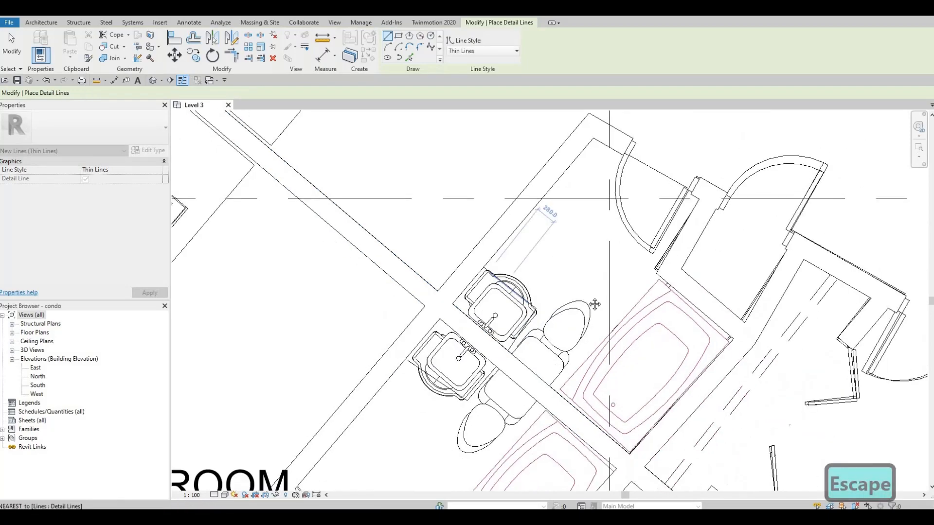
Outline unit 370's double-sink vanity counter with thin detail lines, making the front edge about 1443 mm long up to the door wall
{"action": "scroll", "coordinate": [472, 271], "scroll_direction": "up", "scroll_amount": 6}
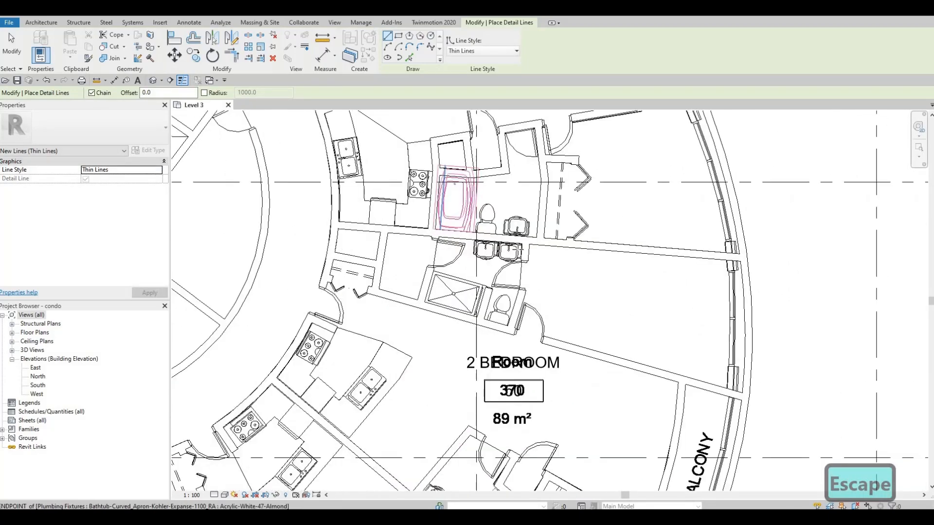
{"action": "left_click", "coordinate": [507, 243]}
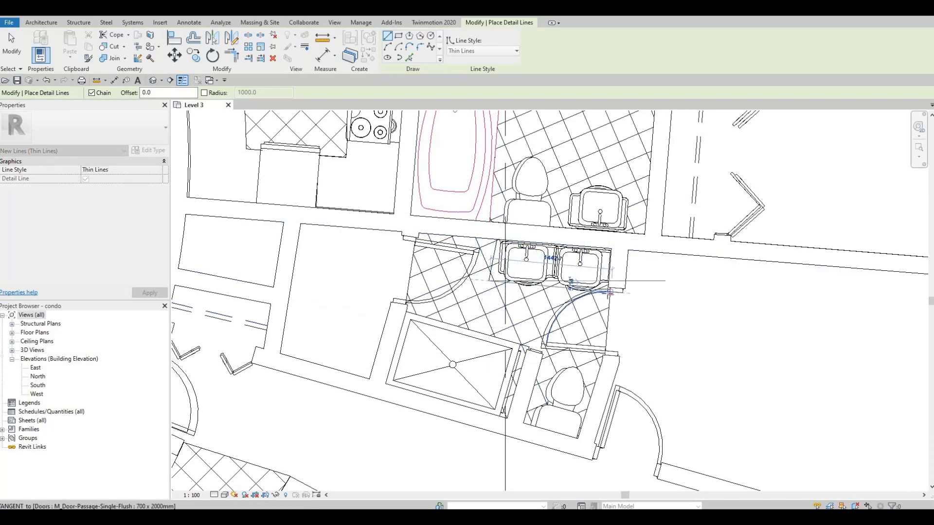
{"action": "key", "text": "Escape"}
{"action": "key", "text": "Escape"}
{"action": "scroll", "coordinate": [607, 306], "scroll_direction": "up", "scroll_amount": 3}
{"action": "key", "text": "Escape"}
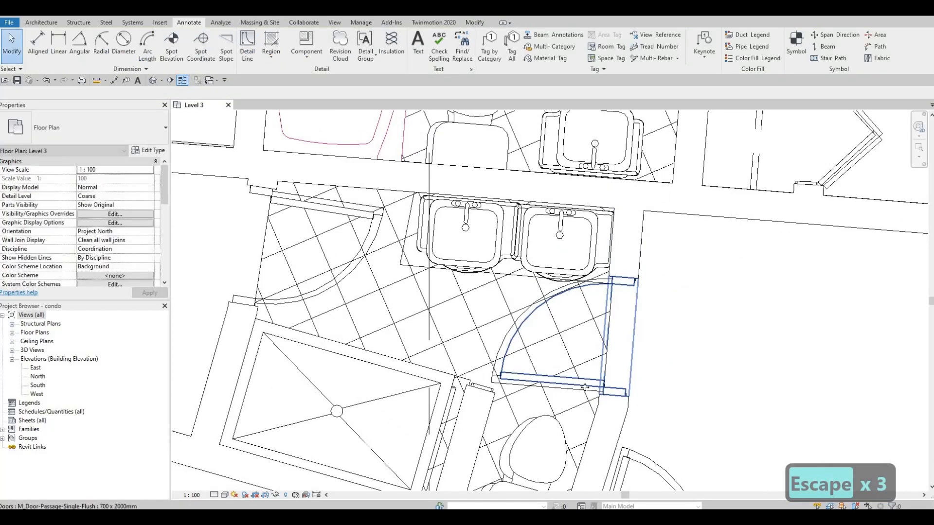
Nudge the 700 x 2000mm door beside unit 370's double-sink vanity down in small increments, clear of the counter
{"action": "left_click", "coordinate": [586, 387]}
{"action": "key", "text": "Down"}
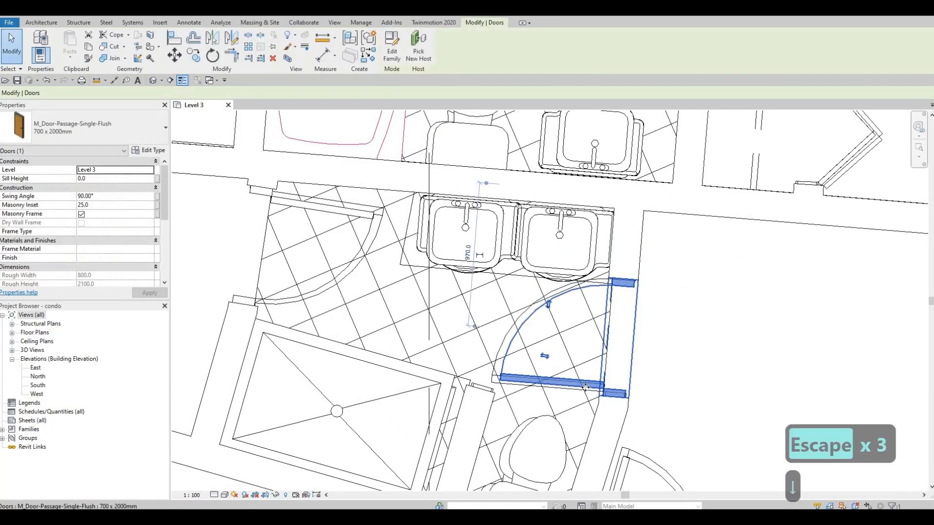
{"action": "key", "text": "Down"}
{"action": "key", "text": "Escape"}
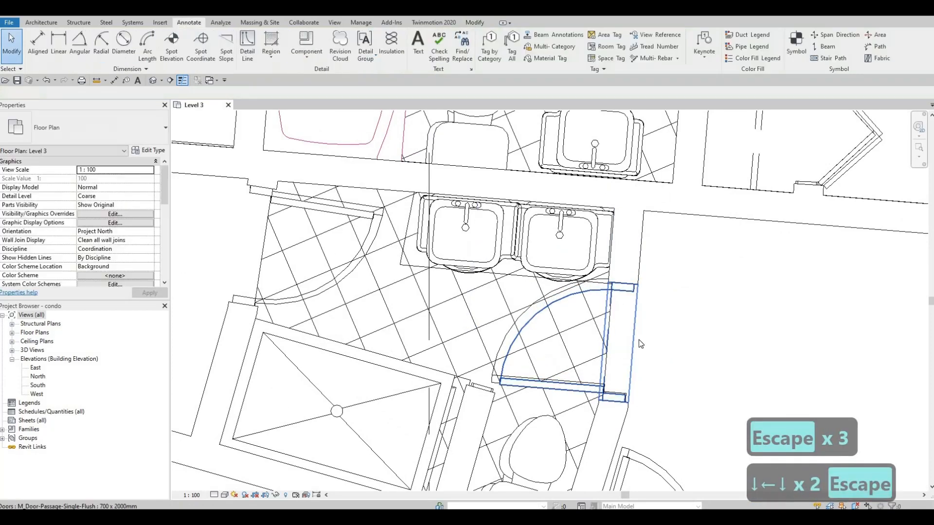
{"action": "key", "text": "Escape"}
{"action": "left_click", "coordinate": [609, 371]}
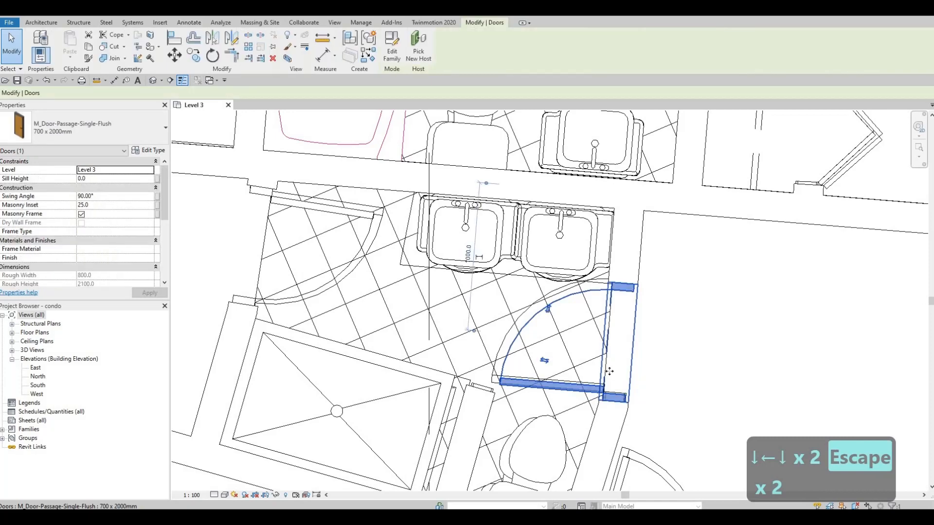
{"action": "key", "text": "Down"}
{"action": "key", "text": "Down"}
{"action": "key", "text": "Escape"}
{"action": "key", "text": "Escape"}
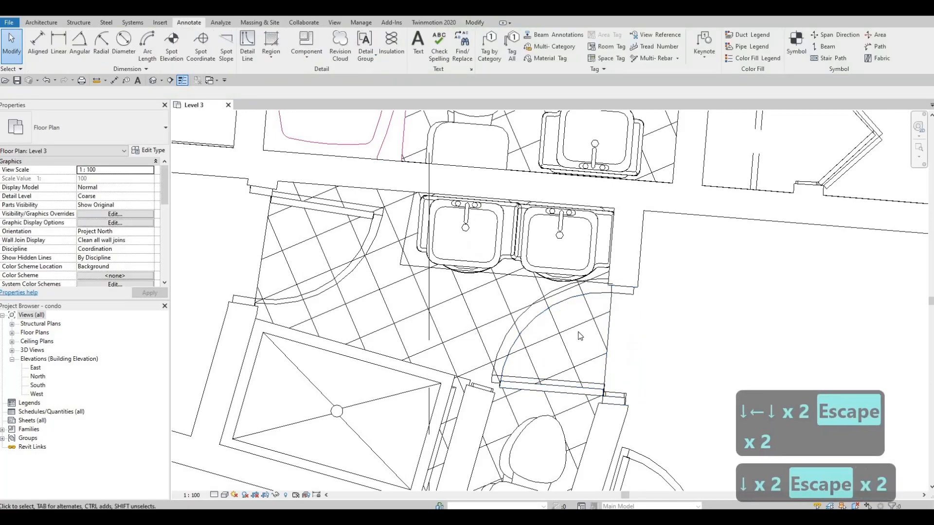
Outline the single-sink vanity counter backing onto unit 370's double sinks with thin detail lines, side about 540 mm and front about 919 mm
{"action": "scroll", "coordinate": [593, 359], "scroll_direction": "down", "scroll_amount": 5}
{"action": "scroll", "coordinate": [511, 394], "scroll_direction": "up", "scroll_amount": 3}
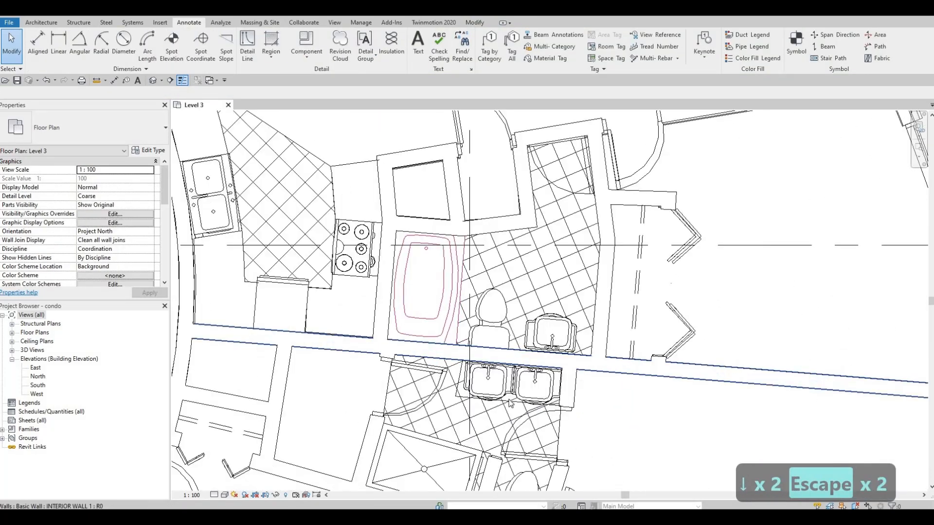
{"action": "key", "text": "Escape"}
{"action": "key", "text": "c"}
{"action": "key", "text": "s"}
{"action": "scroll", "coordinate": [488, 385], "scroll_direction": "up", "scroll_amount": 5}
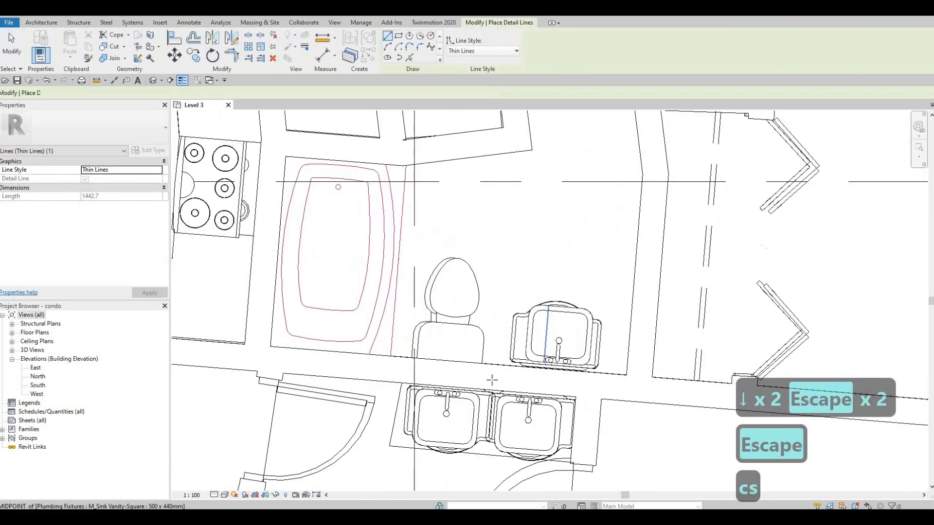
{"action": "left_click", "coordinate": [488, 385]}
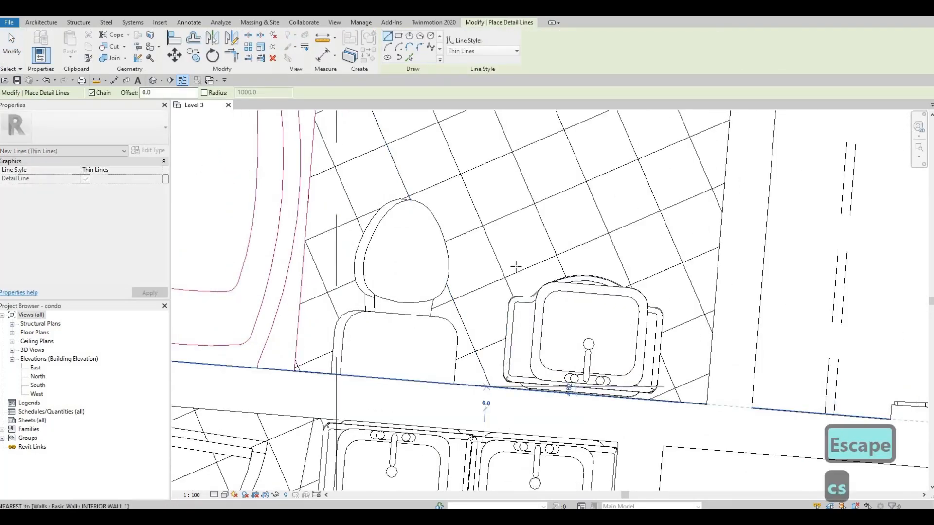
{"action": "left_click", "coordinate": [509, 268]}
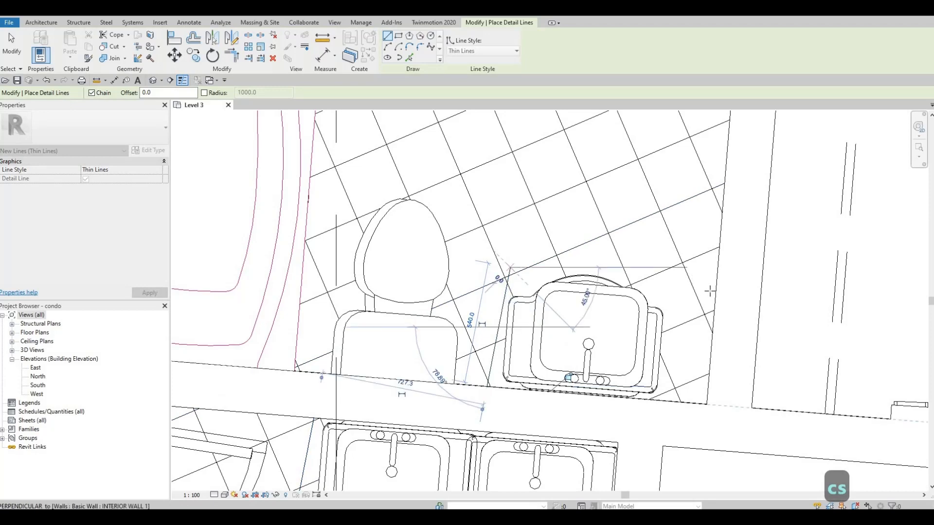
{"action": "left_click", "coordinate": [668, 259]}
{"action": "scroll", "coordinate": [654, 250], "scroll_direction": "down", "scroll_amount": 4}
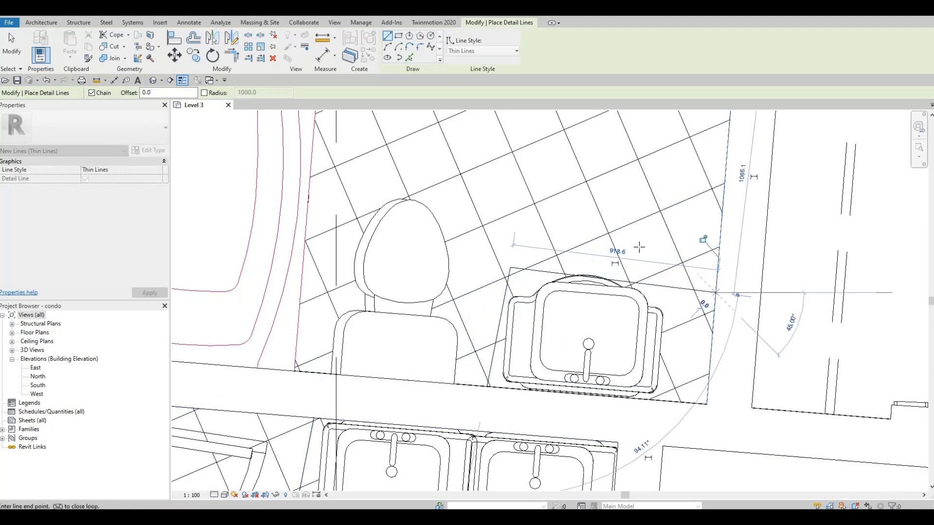
Stretch the front line of the single-sink vanity counter beyond the sink's outer side, making it about 974 mm long
{"action": "key", "text": "Escape"}
{"action": "key", "text": "Escape"}
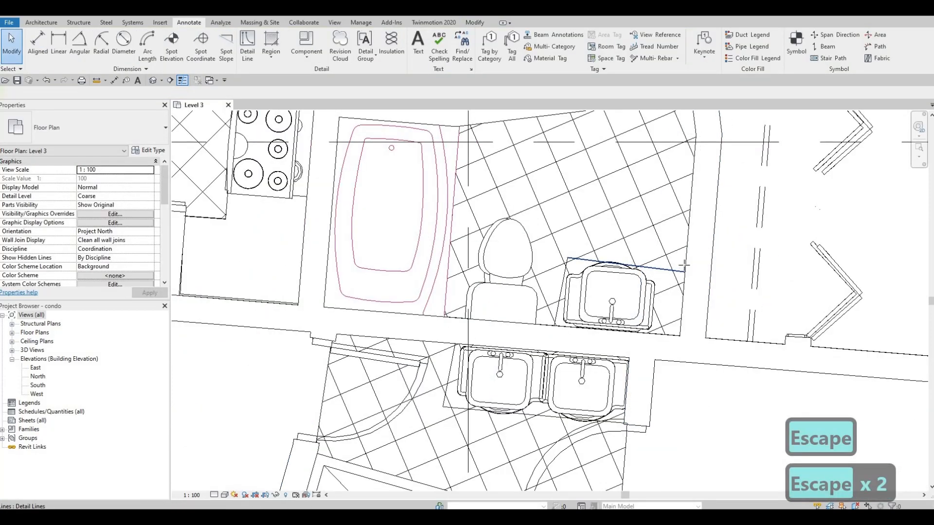
{"action": "left_click", "coordinate": [684, 270]}
{"action": "key", "text": "Escape"}
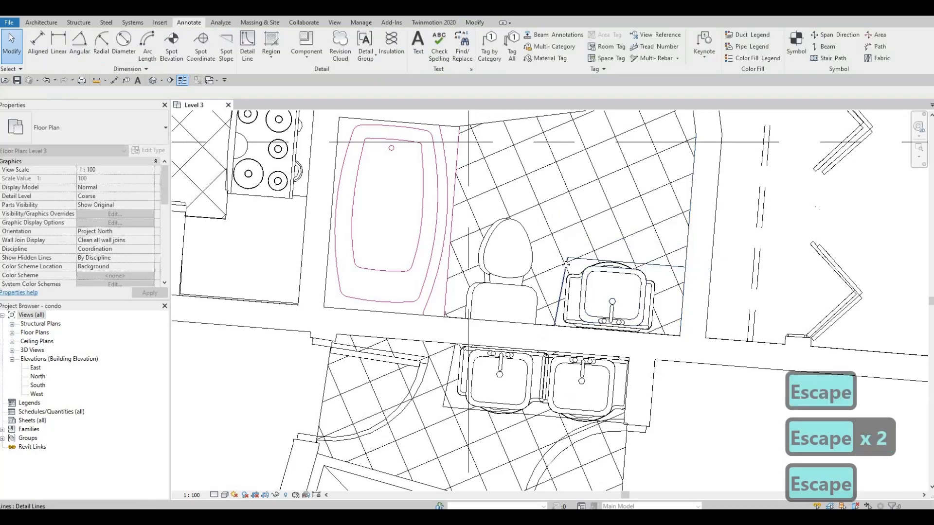
{"action": "left_click", "coordinate": [566, 267]}
{"action": "mouse_move", "coordinate": [567, 258]}
{"action": "left_mouse_down"}
{"action": "mouse_move", "coordinate": [579, 261]}
{"action": "mouse_move", "coordinate": [561, 256]}
{"action": "left_mouse_up"}
{"action": "key", "text": "Escape"}
{"action": "left_click", "coordinate": [570, 261]}
{"action": "key", "text": "Escape"}
{"action": "left_click", "coordinate": [569, 257]}
Outline the double-sink vanity counter in the adjacent two-bedroom unit's shower bathroom with thin detail lines, making the side about 563 mm
{"action": "key", "text": "c"}
{"action": "key", "text": "s"}
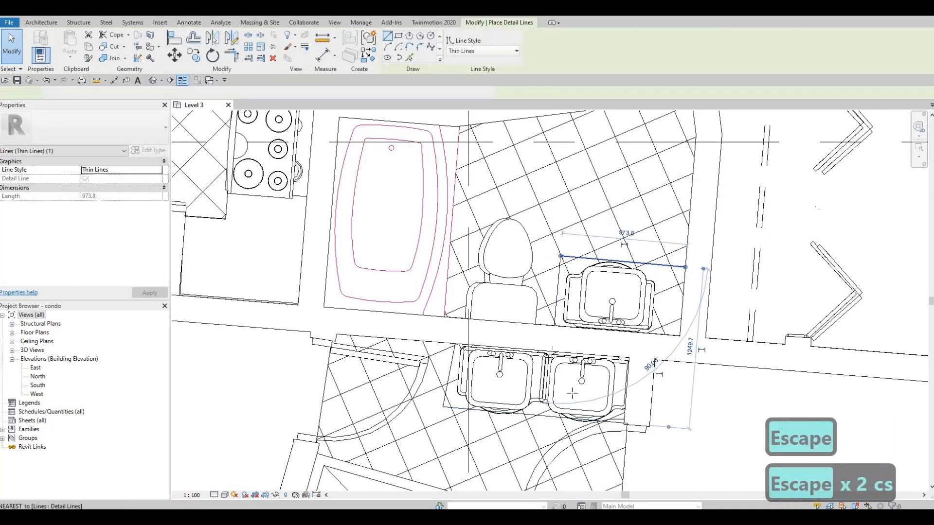
{"action": "scroll", "coordinate": [567, 397], "scroll_direction": "down", "scroll_amount": 8}
{"action": "middle_click_drag", "start_coordinate": [463, 243], "coordinate": [479, 326]}
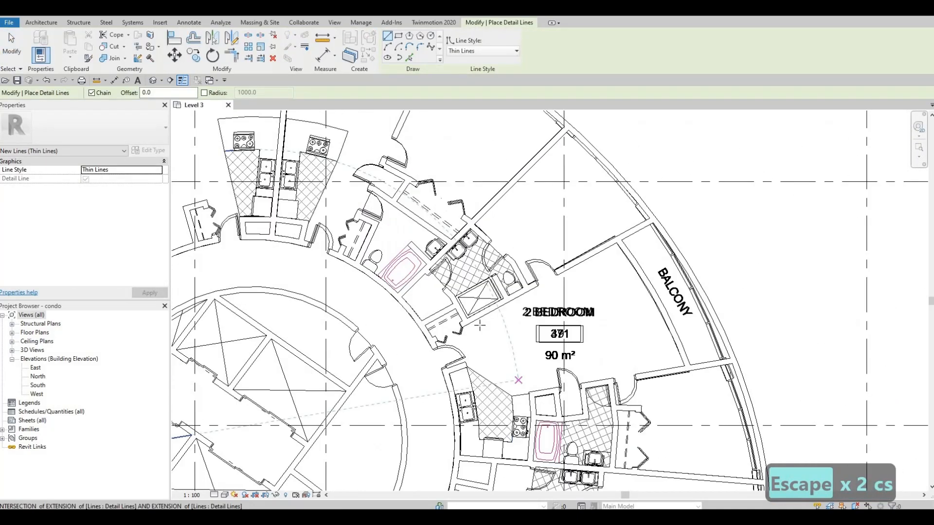
{"action": "scroll", "coordinate": [449, 245], "scroll_direction": "up", "scroll_amount": 6}
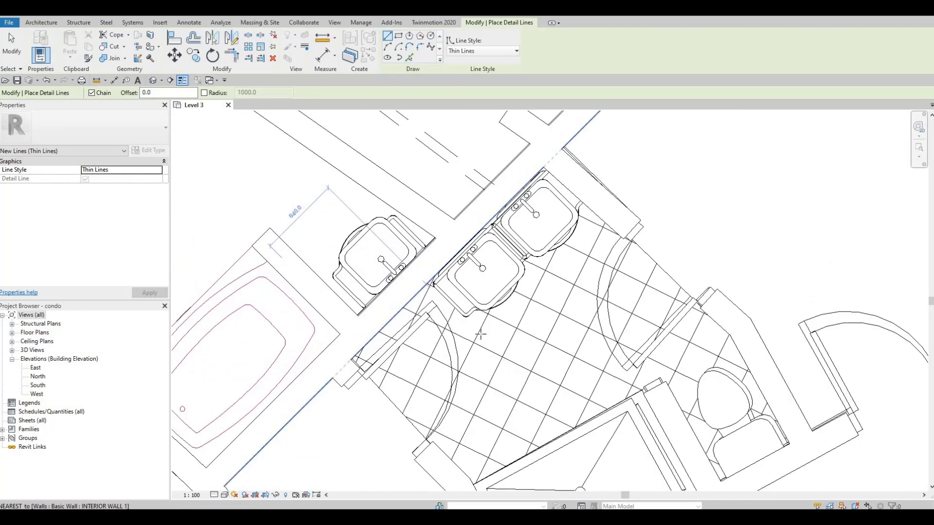
{"action": "left_click", "coordinate": [480, 335]}
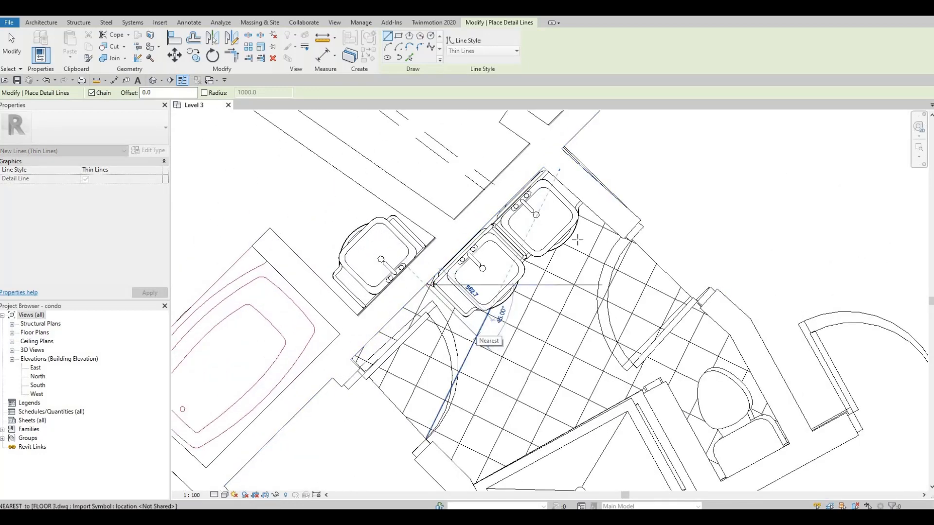
{"action": "left_click", "coordinate": [591, 220]}
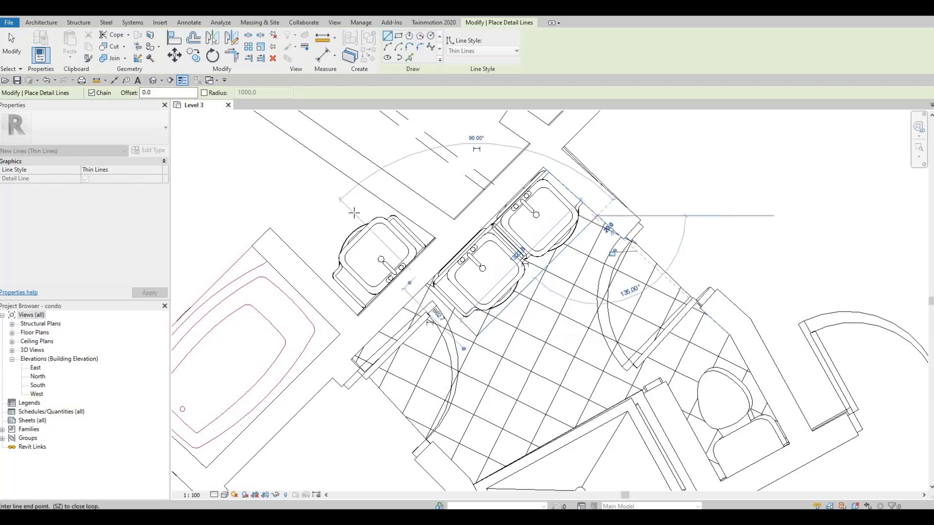
Draw the front edge of the single-sink vanity counter backing onto those double sinks as a thin detail line about 766 mm long
{"action": "key", "text": "Escape"}
{"action": "left_click", "coordinate": [383, 201]}
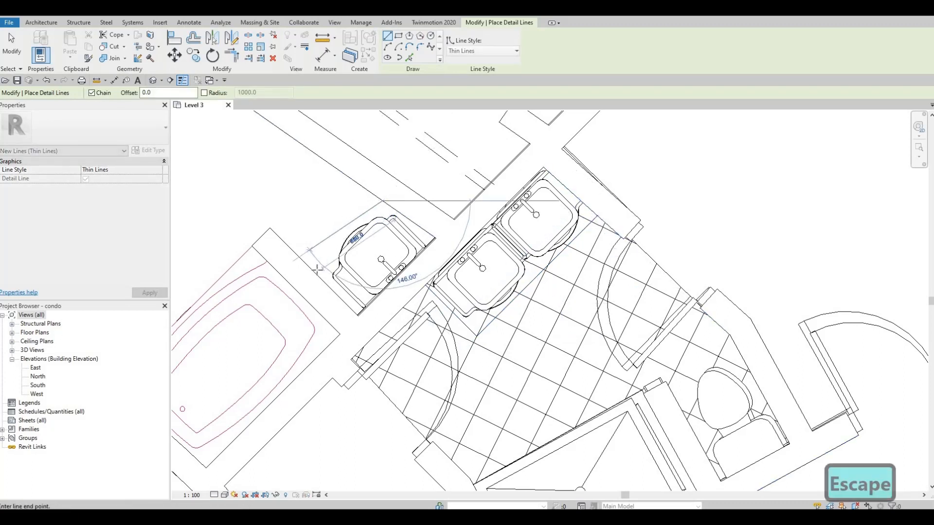
{"action": "left_click", "coordinate": [303, 277]}
{"action": "key", "text": "Escape"}
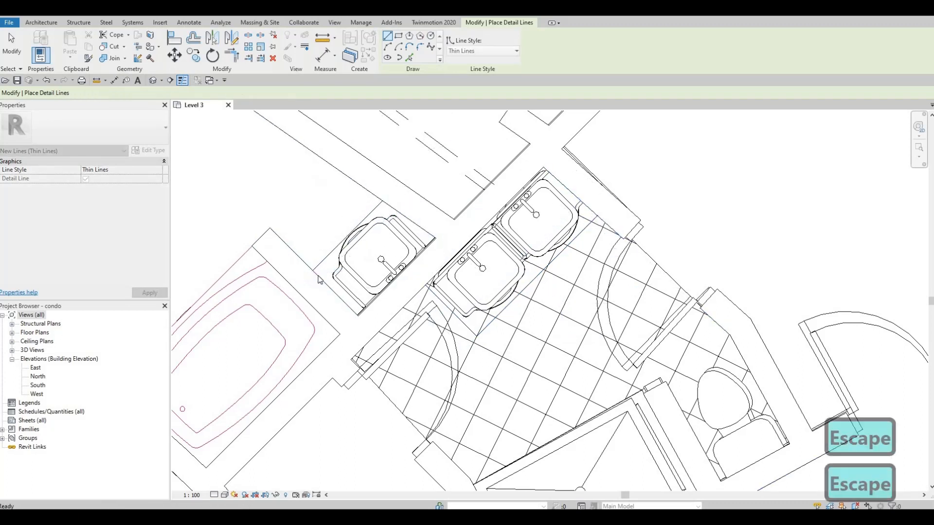
{"action": "key", "text": "Escape"}
{"action": "scroll", "coordinate": [319, 276], "scroll_direction": "up", "scroll_amount": 3}
{"action": "scroll", "coordinate": [336, 273], "scroll_direction": "down", "scroll_amount": 4}
{"action": "key", "text": "c"}
{"action": "key", "text": "s"}
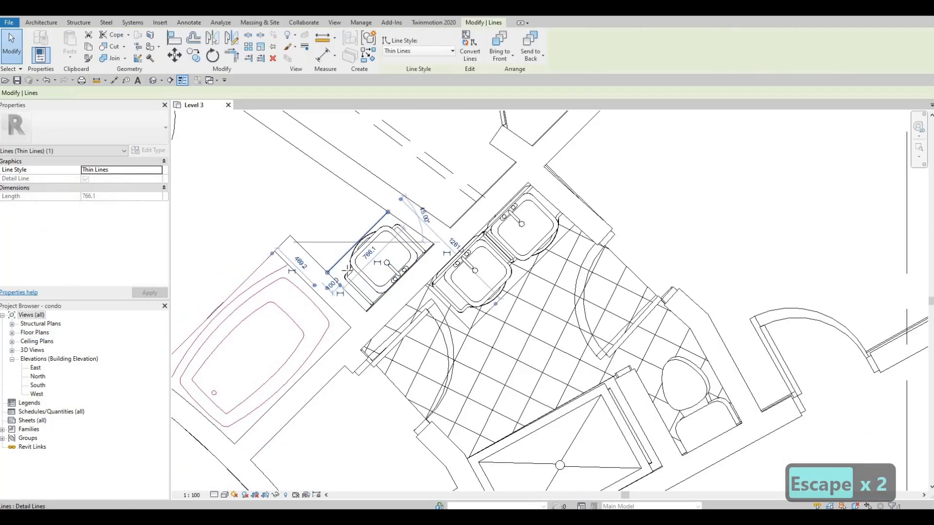
Draw two thin detail lines outlining the counter around the single sink beside the toilet, the long front edge about 834 mm long
{"action": "scroll", "coordinate": [341, 268], "scroll_direction": "down", "scroll_amount": 2}
{"action": "scroll", "coordinate": [429, 273], "scroll_direction": "down", "scroll_amount": 2}
{"action": "middle_click_drag", "start_coordinate": [400, 273], "coordinate": [565, 295]}
{"action": "middle_click_drag", "start_coordinate": [368, 220], "coordinate": [482, 263]}
{"action": "middle_click_drag", "start_coordinate": [290, 213], "coordinate": [404, 265]}
{"action": "scroll", "coordinate": [405, 265], "scroll_direction": "down", "scroll_amount": 2}
{"action": "scroll", "coordinate": [426, 275], "scroll_direction": "up", "scroll_amount": 6}
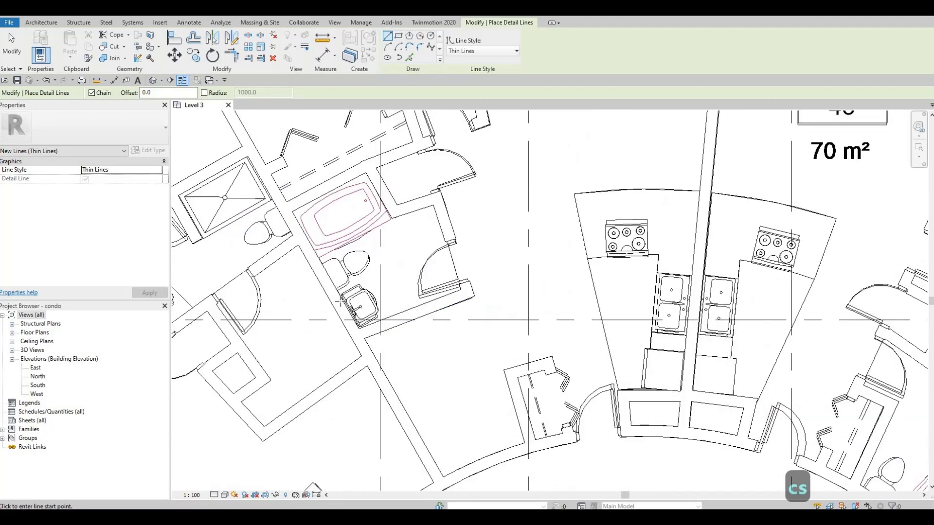
{"action": "left_click", "coordinate": [343, 290]}
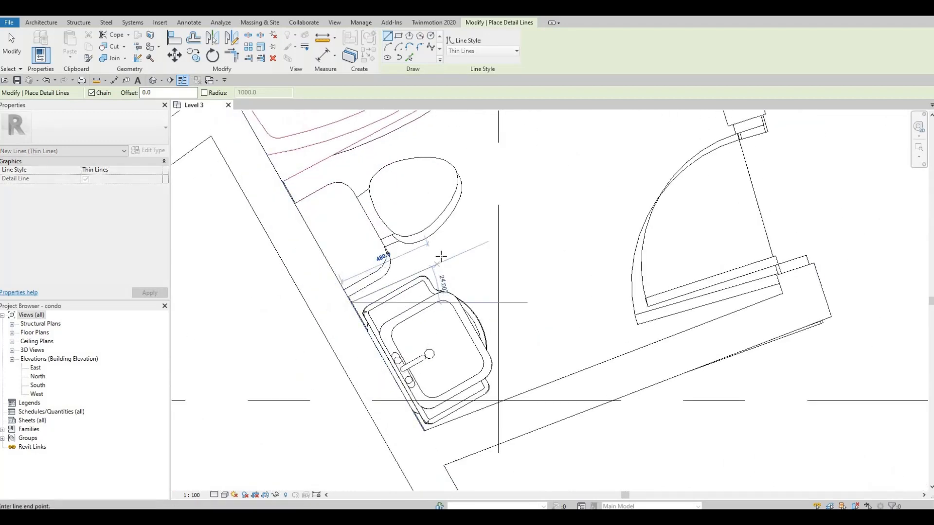
{"action": "left_click", "coordinate": [472, 308]}
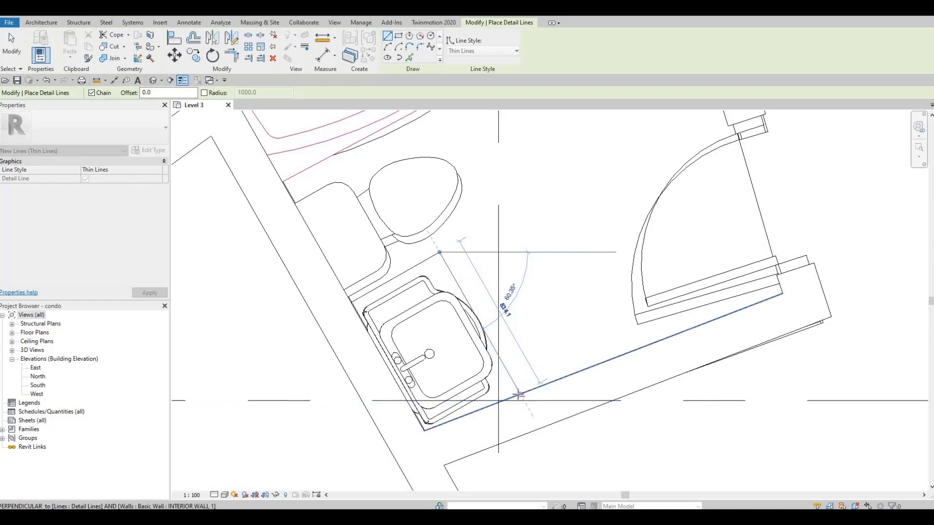
{"action": "left_click", "coordinate": [521, 394]}
Adjust the counter edge line in front of the double-sink vanity near the 2 BEDROOM + DEN label so it ends at the wall face
{"action": "scroll", "coordinate": [454, 343], "scroll_direction": "down", "scroll_amount": 6}
{"action": "middle_click_drag", "start_coordinate": [391, 353], "coordinate": [553, 278]}
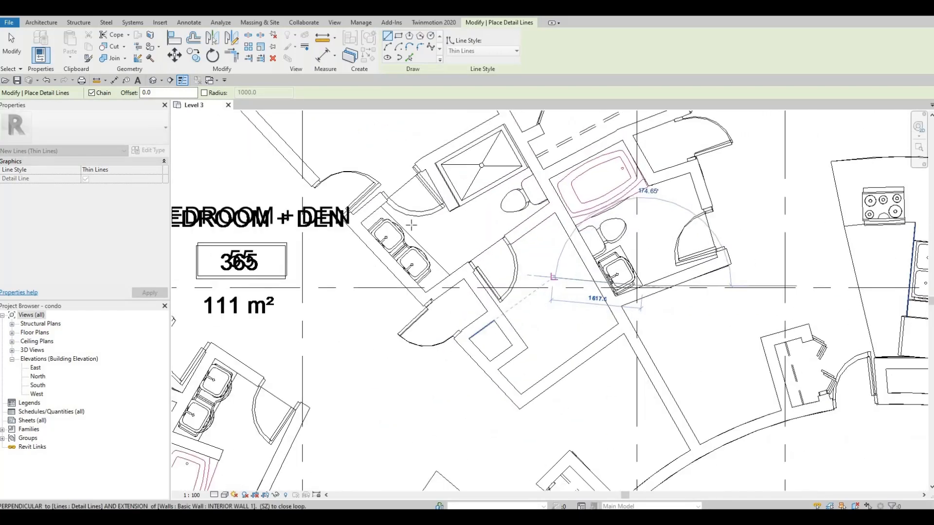
{"action": "scroll", "coordinate": [359, 197], "scroll_direction": "up", "scroll_amount": 1}
{"action": "scroll", "coordinate": [383, 208], "scroll_direction": "up", "scroll_amount": 3}
{"action": "key", "text": "Escape"}
{"action": "key", "text": "Escape"}
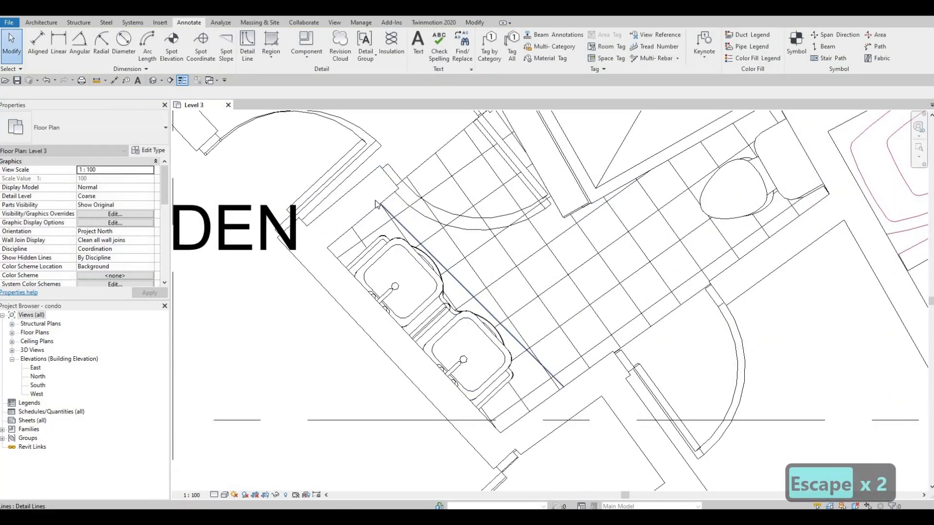
{"action": "left_click", "coordinate": [378, 204]}
{"action": "left_click_drag", "start_coordinate": [380, 203], "coordinate": [381, 204]}
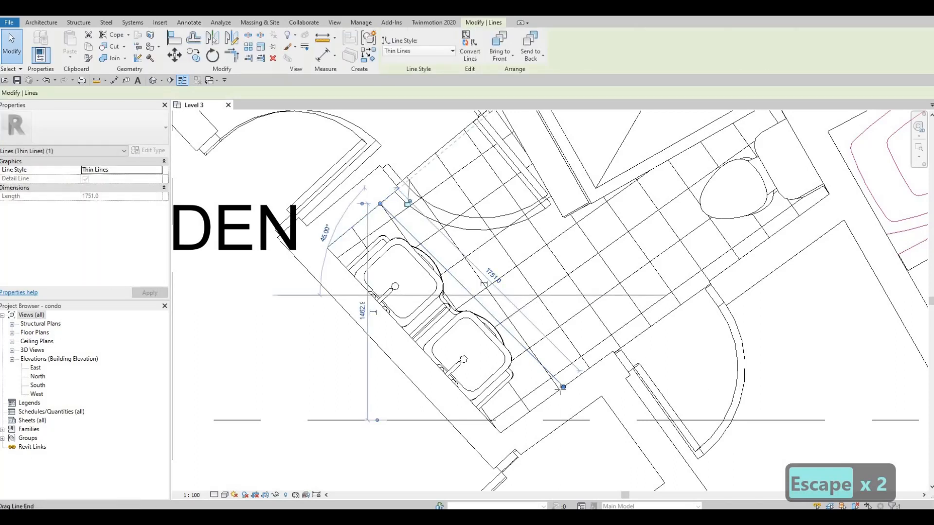
{"action": "key", "text": "Escape"}
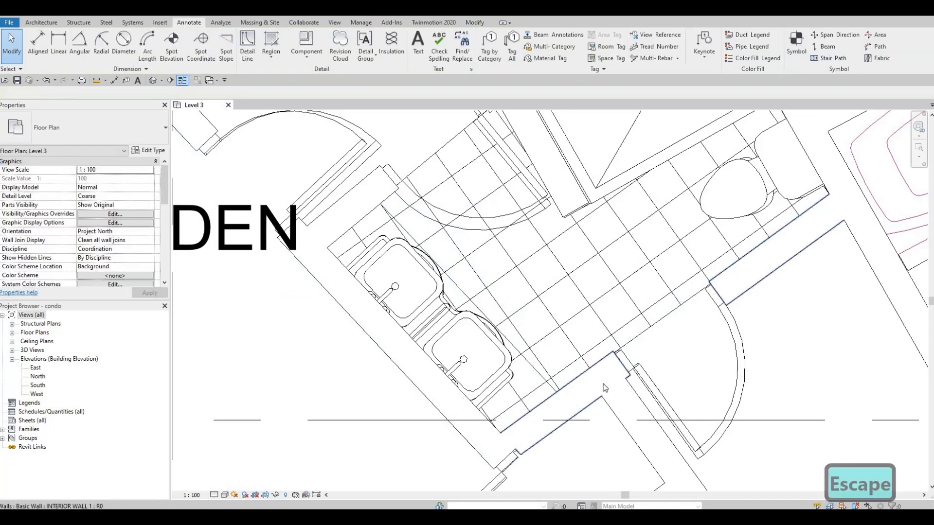
Examine the kitchens and bathrooms of the units around the Level 3 plan
{"action": "scroll", "coordinate": [604, 387], "scroll_direction": "down", "scroll_amount": 6}
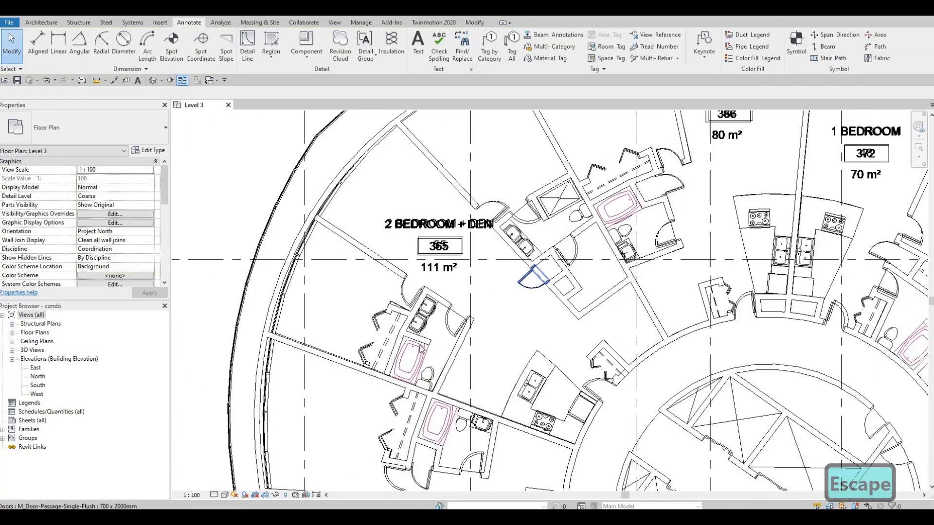
{"action": "scroll", "coordinate": [423, 329], "scroll_direction": "up", "scroll_amount": 8}
{"action": "scroll", "coordinate": [467, 321], "scroll_direction": "down", "scroll_amount": 7}
{"action": "middle_click_drag", "start_coordinate": [612, 396], "coordinate": [493, 323]}
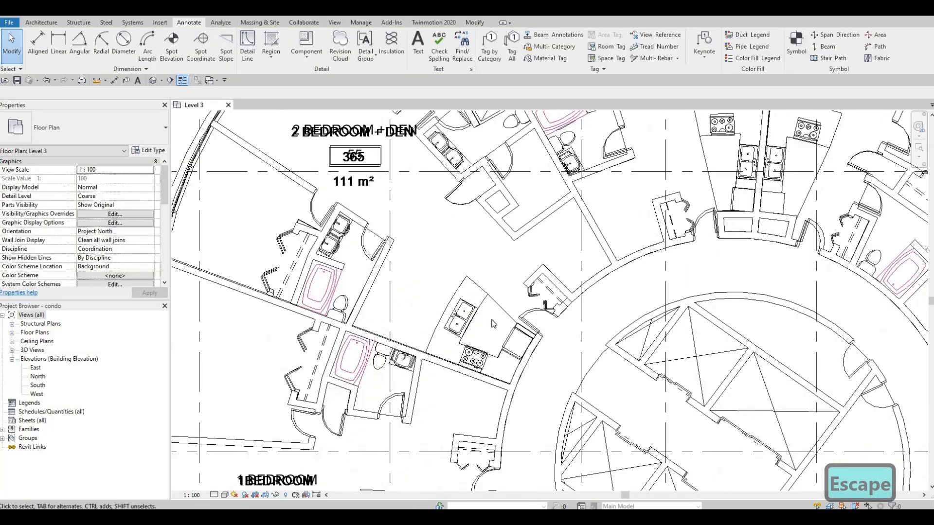
{"action": "scroll", "coordinate": [493, 323], "scroll_direction": "down", "scroll_amount": 2}
{"action": "scroll", "coordinate": [479, 324], "scroll_direction": "up", "scroll_amount": 2}
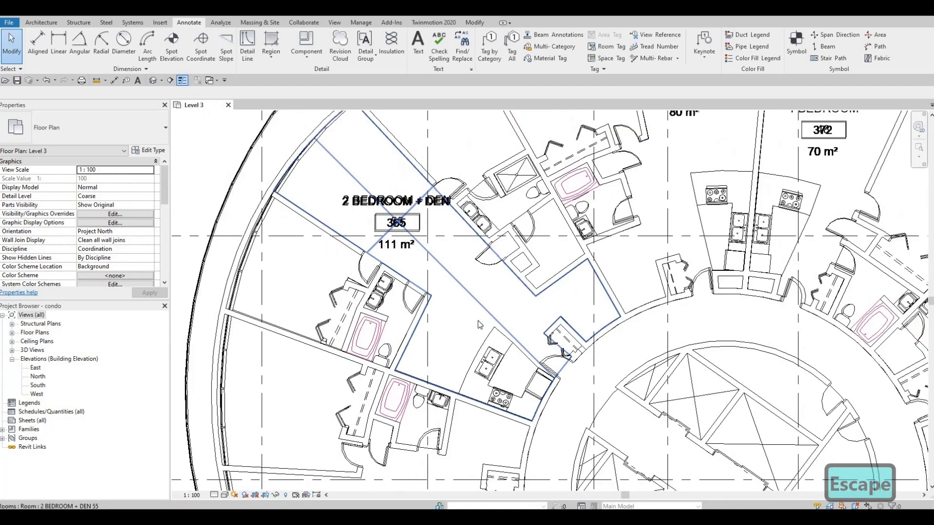
{"action": "scroll", "coordinate": [480, 324], "scroll_direction": "down", "scroll_amount": 5}
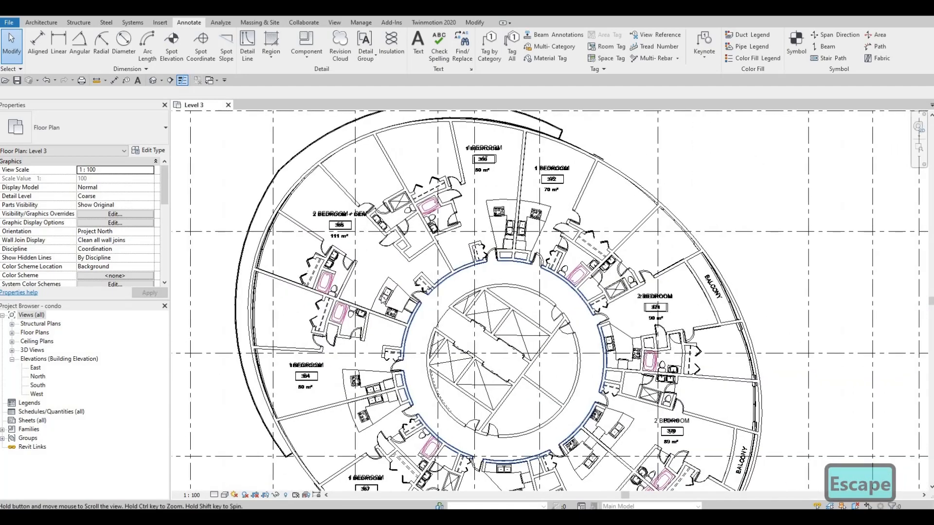
{"action": "scroll", "coordinate": [383, 300], "scroll_direction": "down", "scroll_amount": 1}
{"action": "key", "text": "Escape"}
{"action": "scroll", "coordinate": [385, 295], "scroll_direction": "up", "scroll_amount": 2}
{"action": "scroll", "coordinate": [349, 339], "scroll_direction": "down", "scroll_amount": 1}
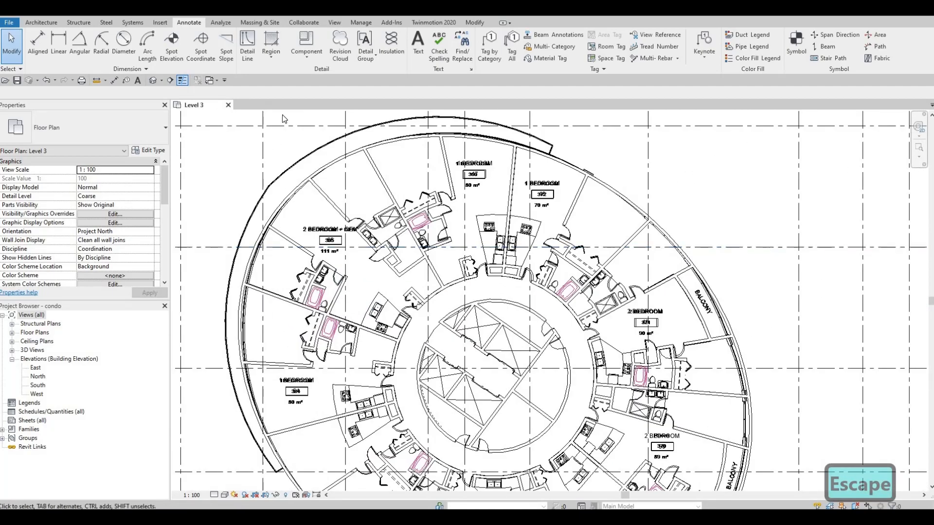
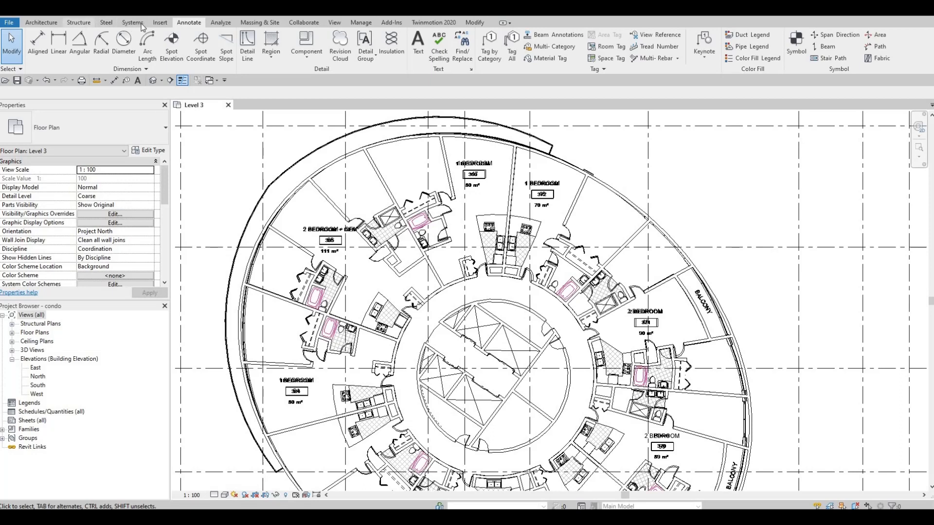
Start a new floor and duplicate the FLOOR 2 type as FLOOR 3
{"action": "left_click", "coordinate": [41, 22]}
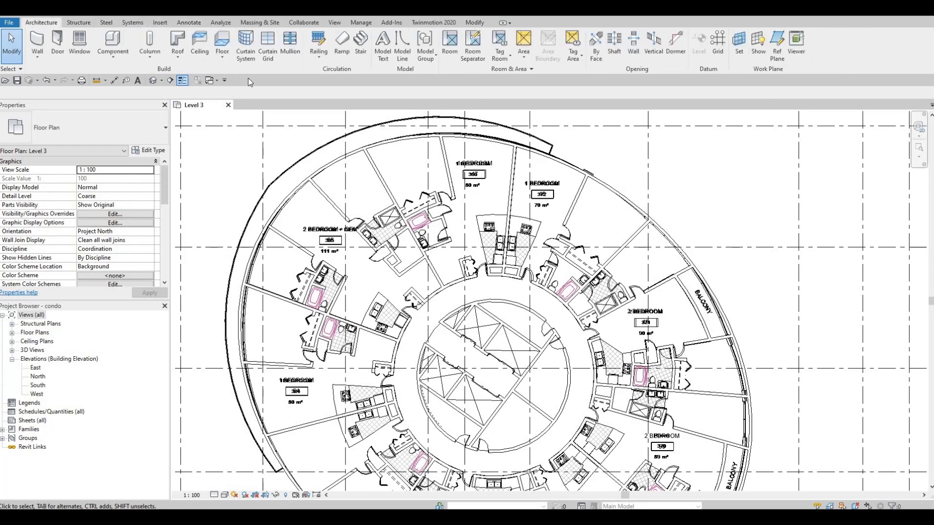
{"action": "left_click", "coordinate": [148, 150]}
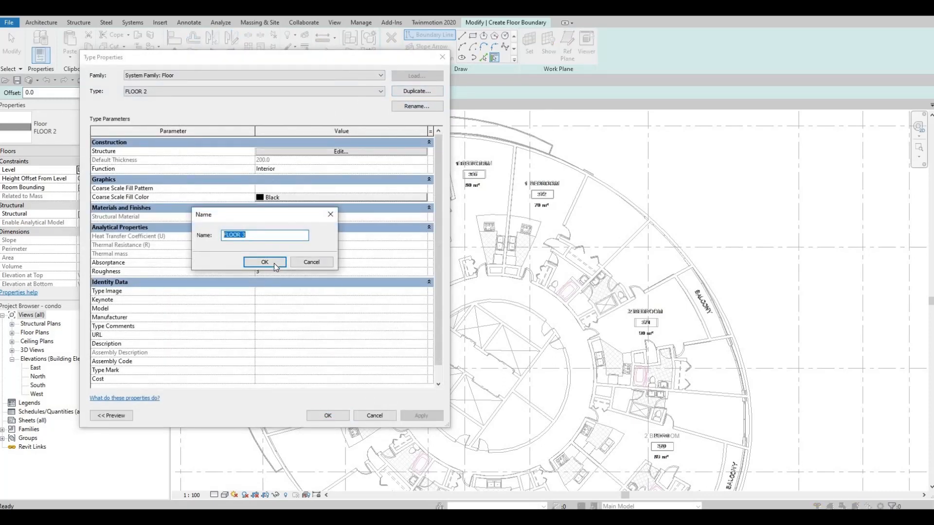
{"action": "left_click", "coordinate": [274, 264]}
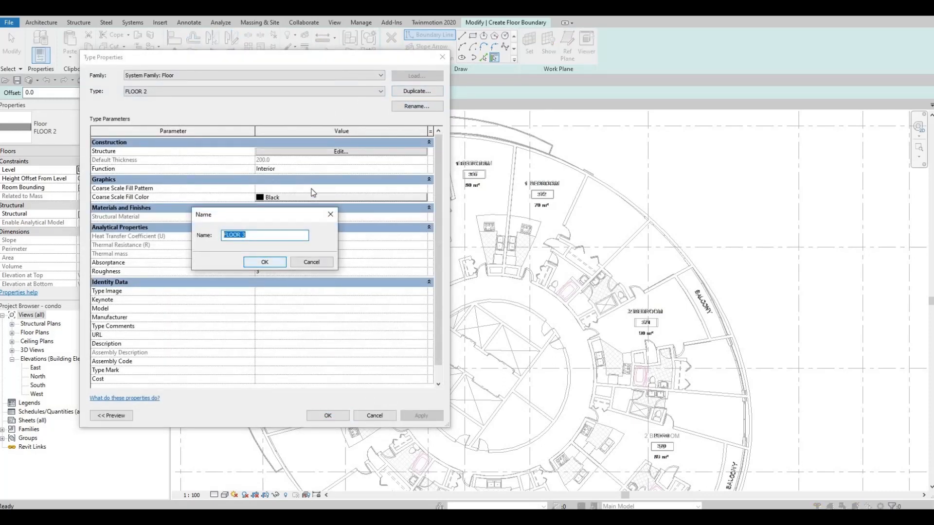
Set the structure layer material of FLOOR 3 to Limestone from the Stone category of AEC Materials
{"action": "left_click", "coordinate": [304, 152]}
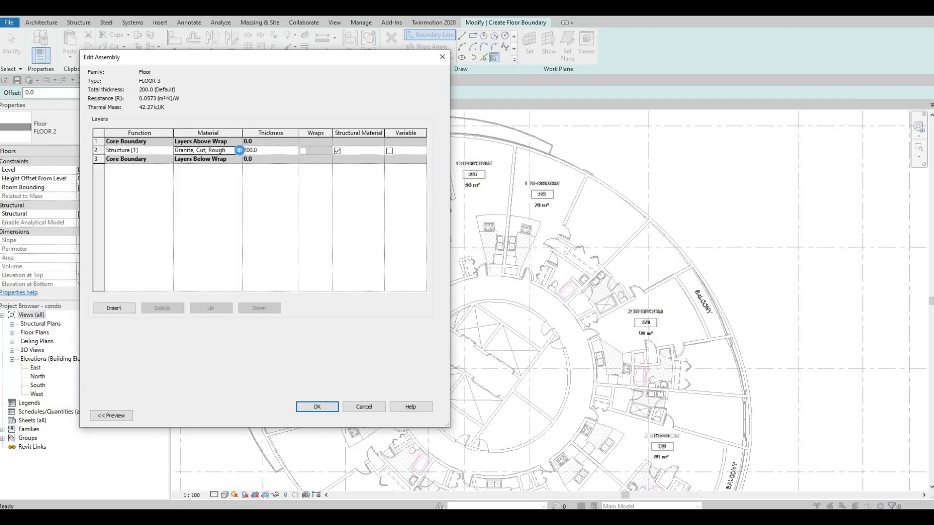
{"action": "left_click", "coordinate": [238, 151]}
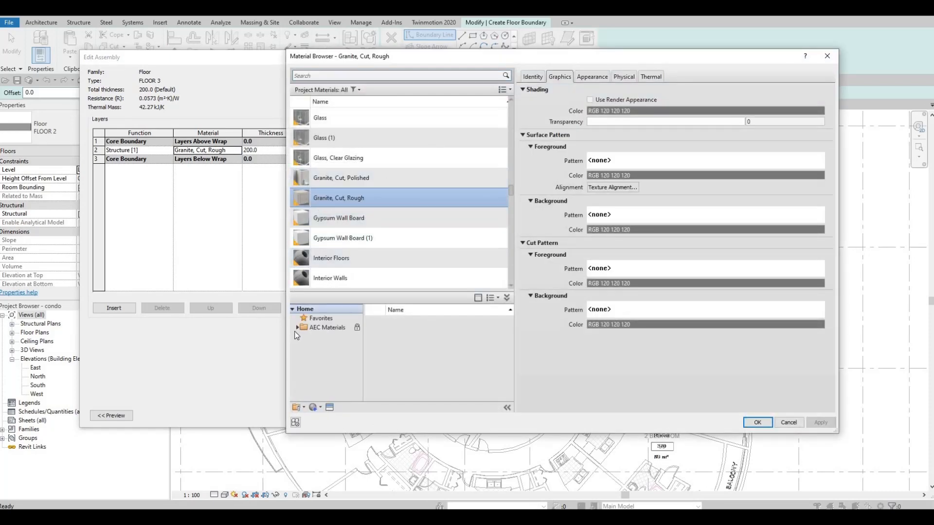
{"action": "left_click", "coordinate": [297, 327]}
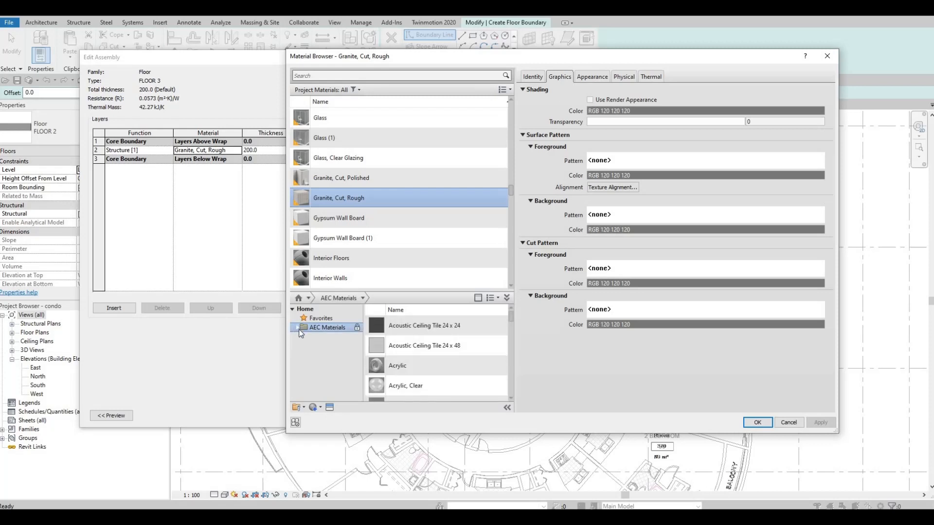
{"action": "scroll", "coordinate": [331, 340], "scroll_direction": "down", "scroll_amount": 3}
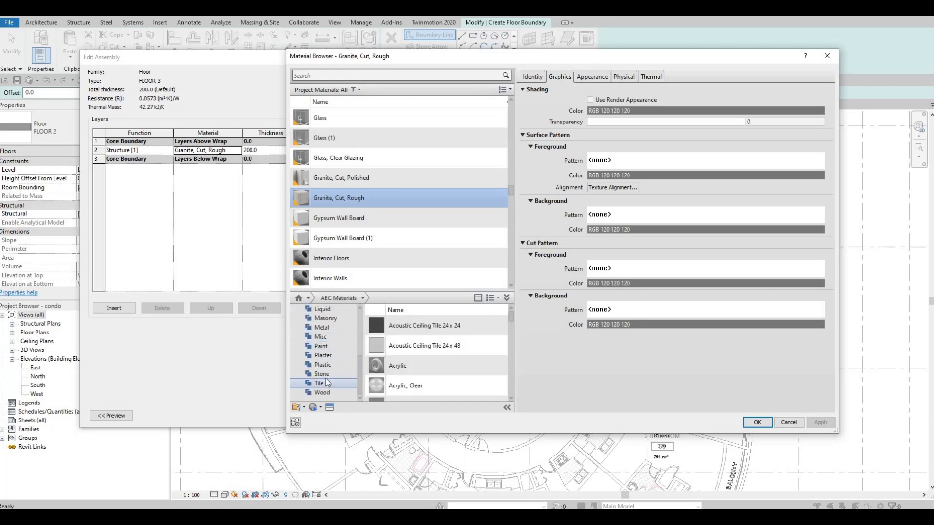
{"action": "left_click", "coordinate": [324, 376]}
{"action": "left_click", "coordinate": [492, 385]}
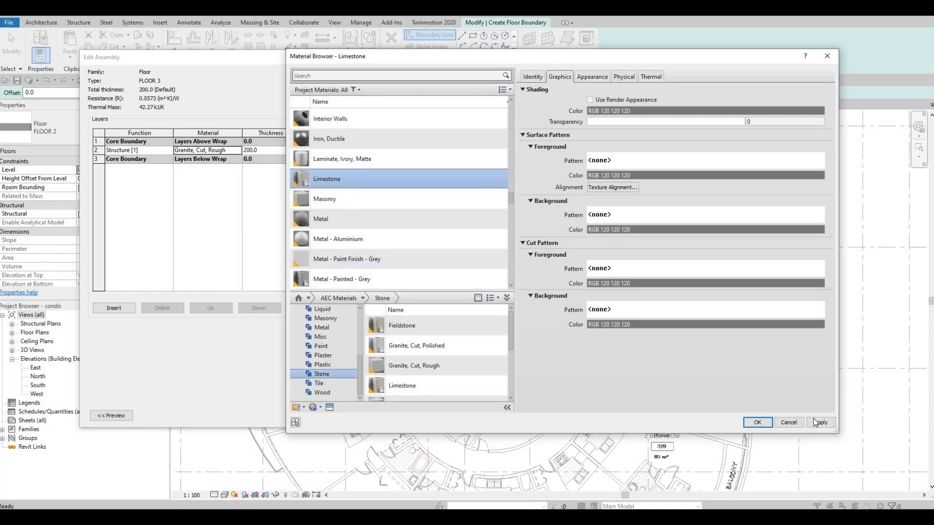
{"action": "key", "text": "Return"}
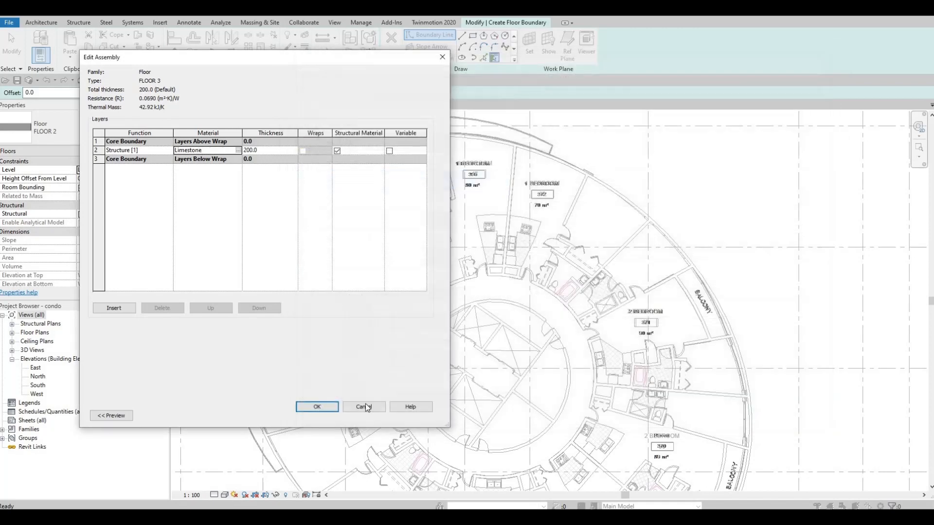
{"action": "left_click", "coordinate": [329, 410]}
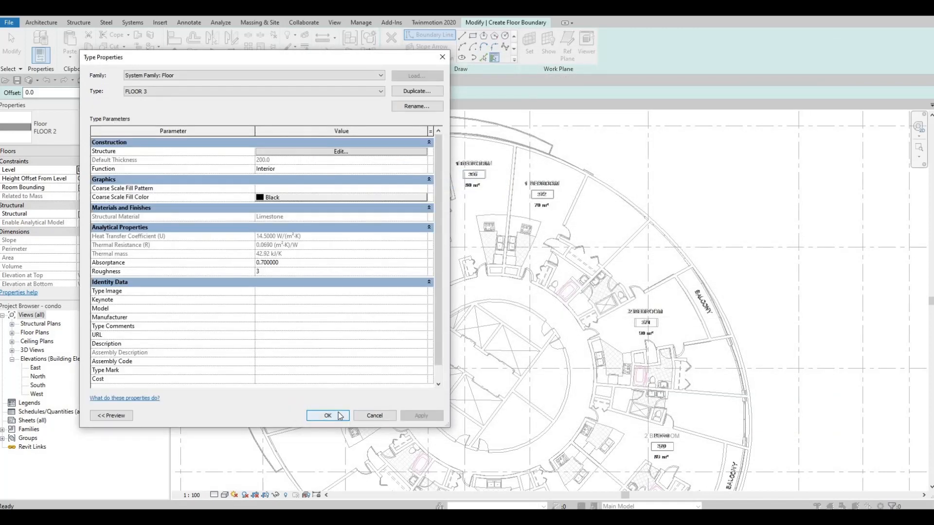
Create the floor boundary by picking both halves of the elliptical exterior wall line with Pick Lines
{"action": "middle_click_drag", "start_coordinate": [431, 383], "coordinate": [450, 294]}
{"action": "scroll", "coordinate": [450, 294], "scroll_direction": "down", "scroll_amount": 1}
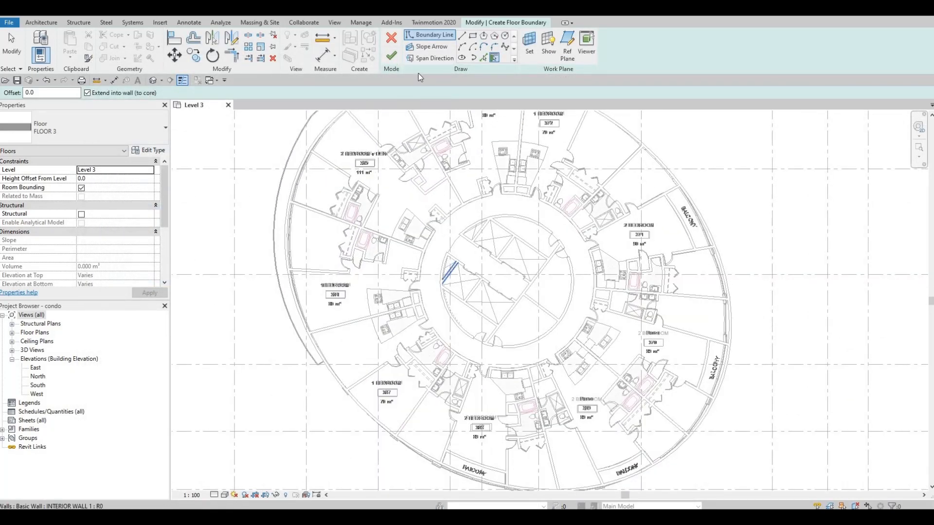
{"action": "left_click", "coordinate": [483, 57]}
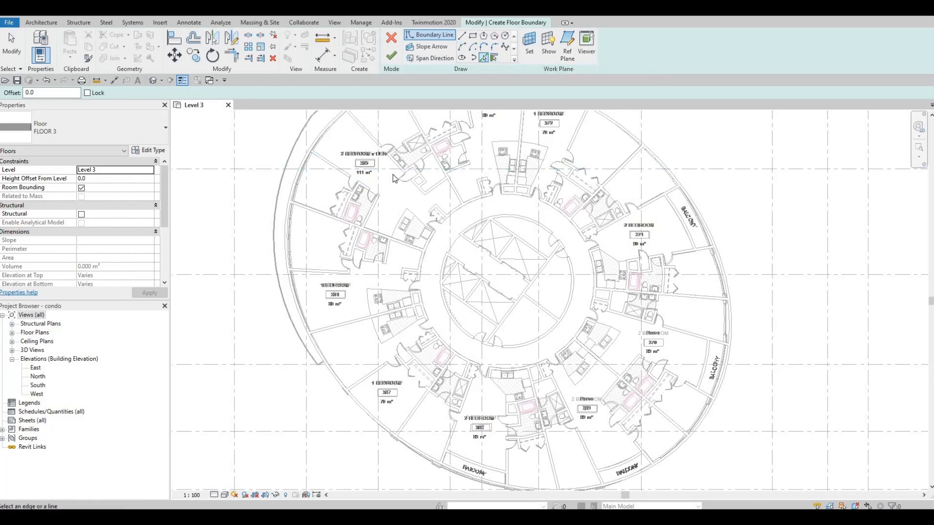
{"action": "middle_click_drag", "start_coordinate": [424, 169], "coordinate": [394, 287]}
{"action": "scroll", "coordinate": [433, 223], "scroll_direction": "up", "scroll_amount": 4}
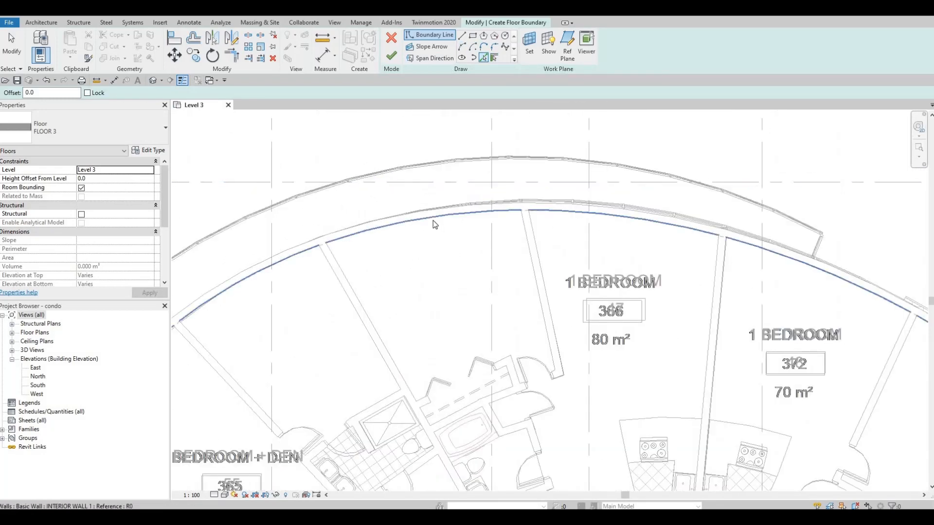
{"action": "left_click", "coordinate": [430, 237]}
{"action": "scroll", "coordinate": [452, 139], "scroll_direction": "down", "scroll_amount": 5}
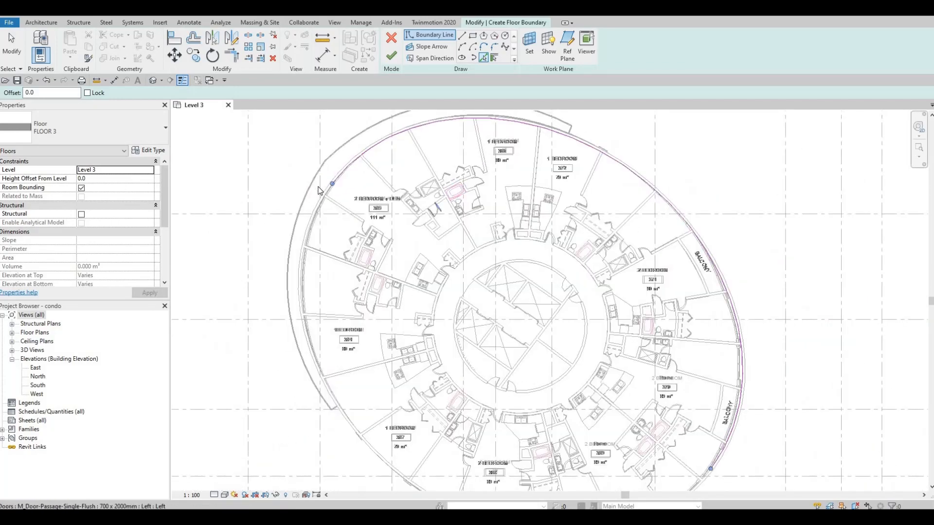
{"action": "scroll", "coordinate": [341, 184], "scroll_direction": "up", "scroll_amount": 8}
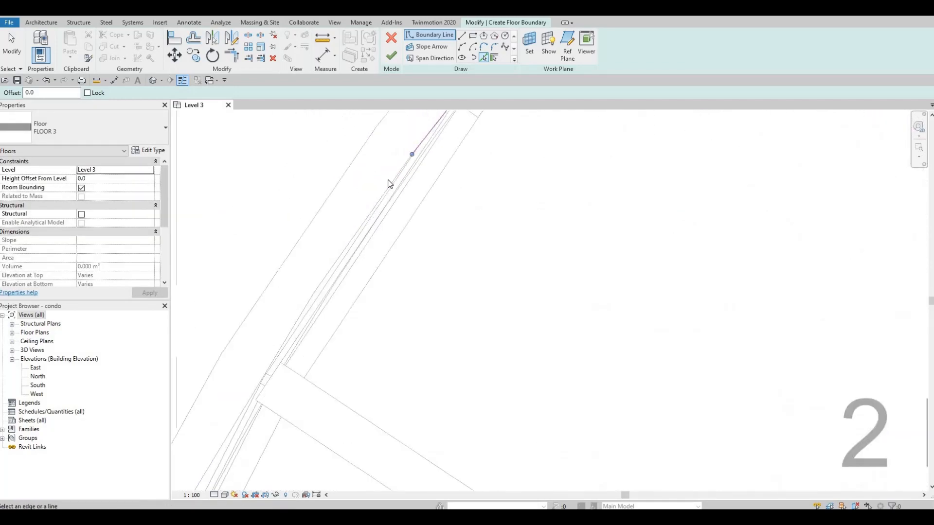
{"action": "scroll", "coordinate": [368, 155], "scroll_direction": "down", "scroll_amount": 6}
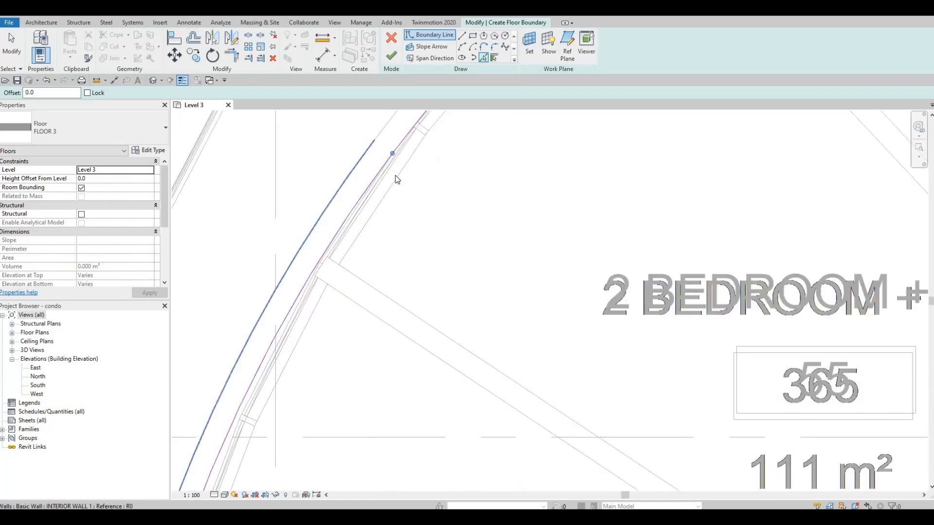
Inspect the picked floor boundary around the exterior wall, including the upper curve and the area near the balconies
{"action": "middle_click_drag", "start_coordinate": [498, 253], "coordinate": [465, 180]}
{"action": "scroll", "coordinate": [466, 180], "scroll_direction": "down", "scroll_amount": 1}
{"action": "middle_click_drag", "start_coordinate": [465, 221], "coordinate": [479, 330]}
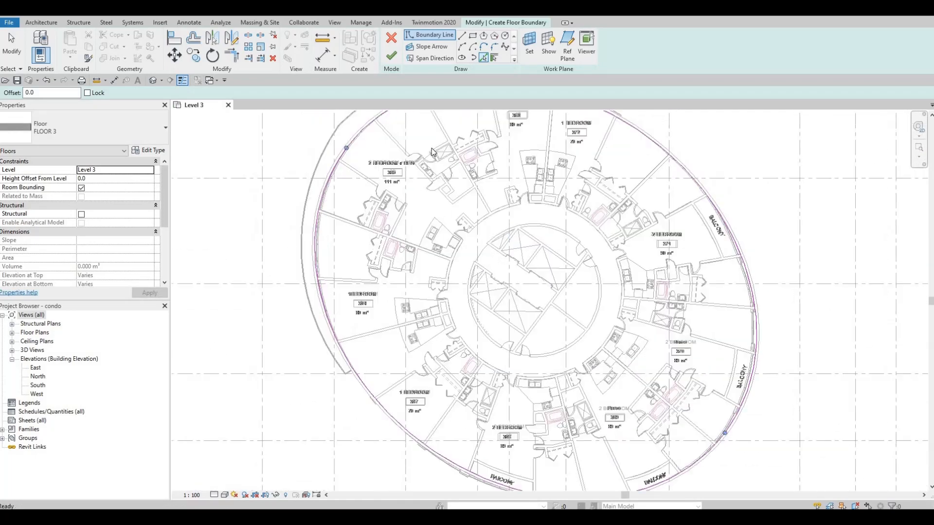
{"action": "middle_click_drag", "start_coordinate": [417, 220], "coordinate": [479, 281]}
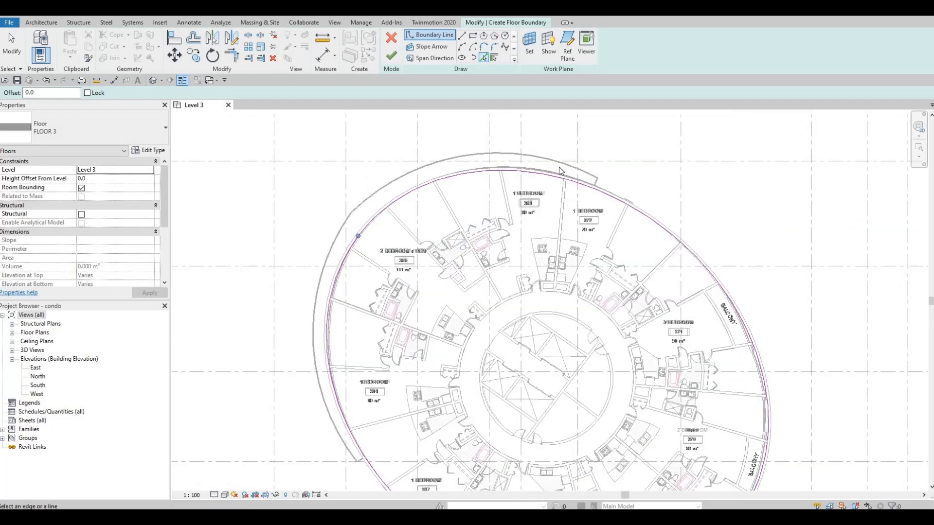
{"action": "scroll", "coordinate": [560, 172], "scroll_direction": "up", "scroll_amount": 5}
{"action": "middle_click_drag", "start_coordinate": [669, 219], "coordinate": [719, 337]}
{"action": "scroll", "coordinate": [551, 152], "scroll_direction": "down", "scroll_amount": 4}
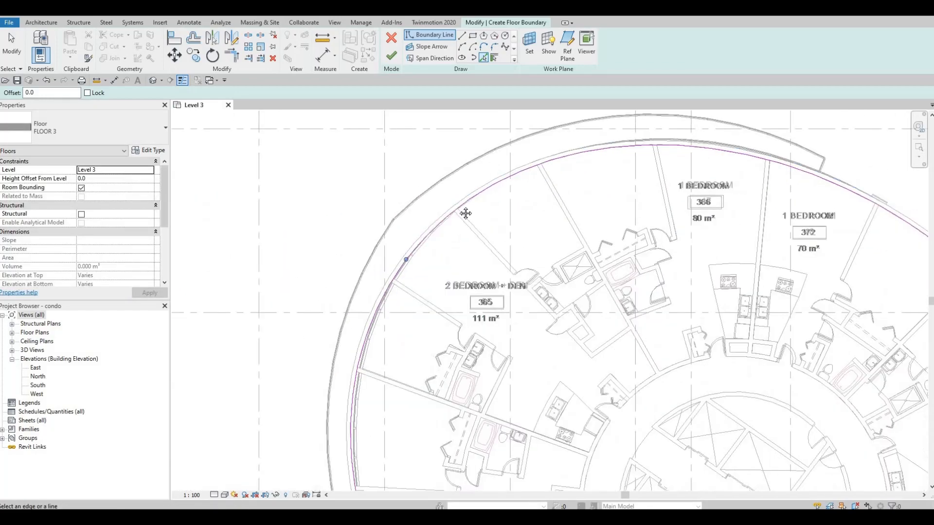
{"action": "middle_click_drag", "start_coordinate": [493, 311], "coordinate": [530, 215]}
{"action": "scroll", "coordinate": [530, 216], "scroll_direction": "down", "scroll_amount": 3}
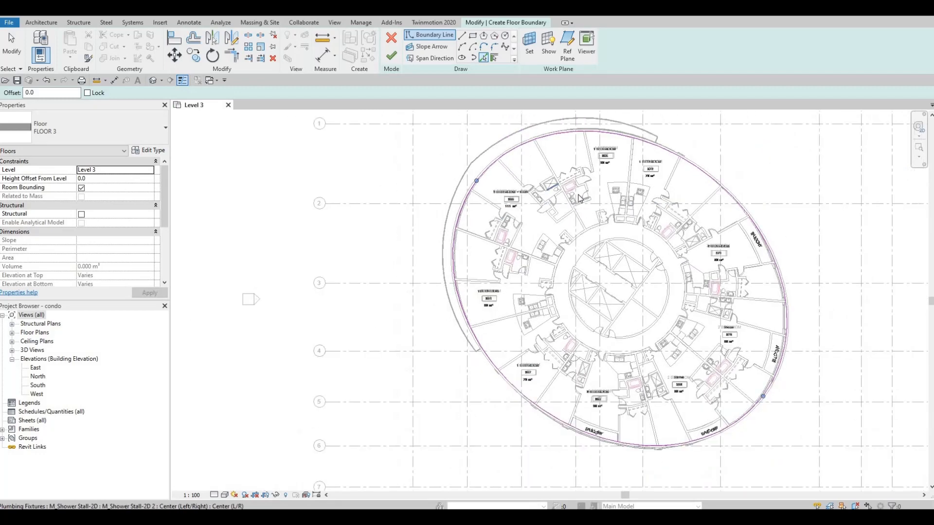
{"action": "middle_click_drag", "start_coordinate": [500, 141], "coordinate": [490, 148]}
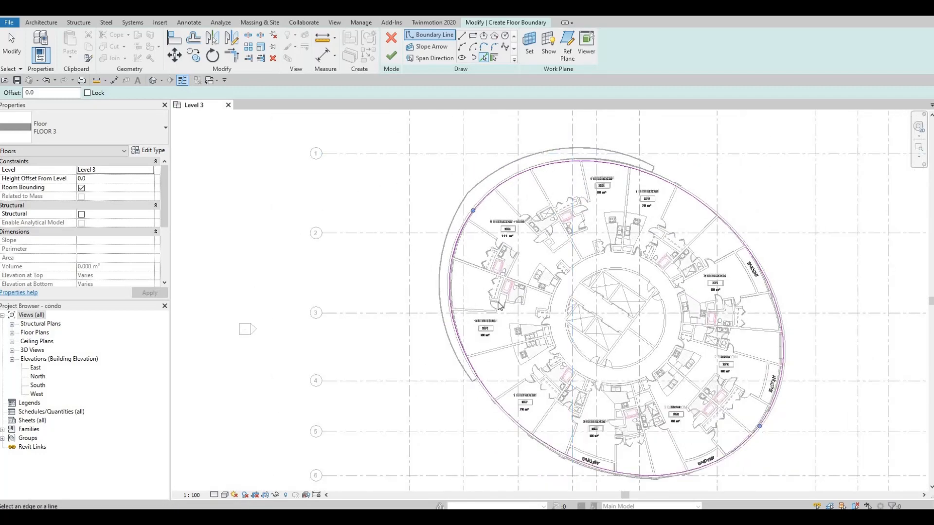
{"action": "middle_click_drag", "start_coordinate": [543, 473], "coordinate": [460, 352]}
{"action": "scroll", "coordinate": [475, 345], "scroll_direction": "up", "scroll_amount": 2}
{"action": "scroll", "coordinate": [475, 343], "scroll_direction": "up", "scroll_amount": 5}
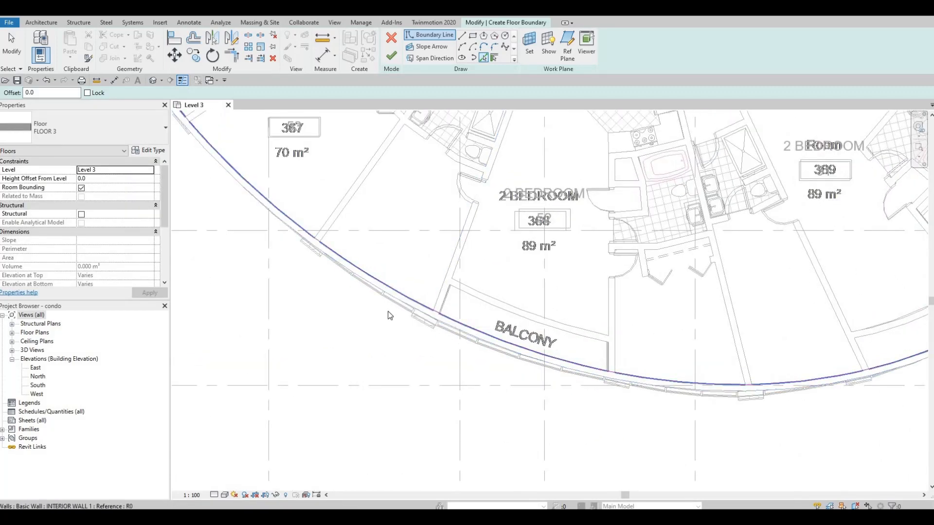
Finish the FLOOR 3 floor boundary sketch and check the new floor among the Level 3 units in the 3D view
{"action": "left_click", "coordinate": [384, 280]}
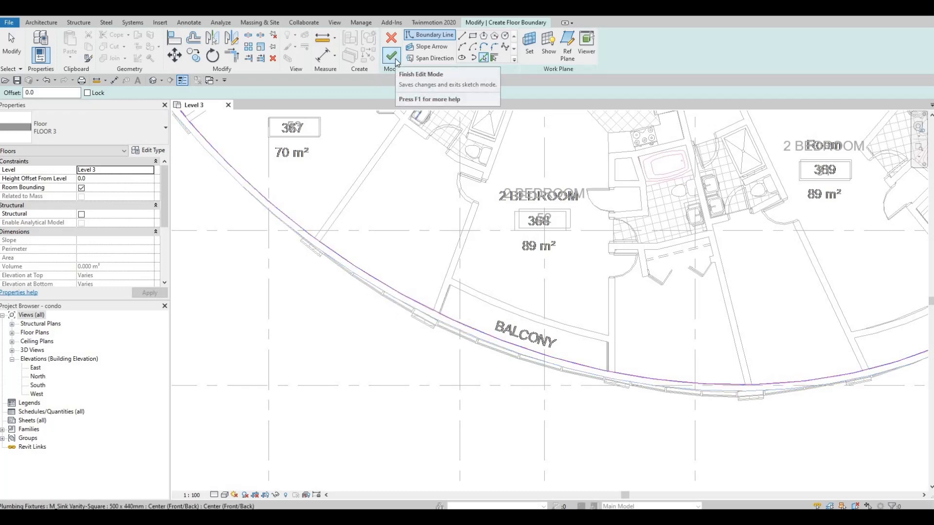
{"action": "left_click", "coordinate": [396, 61]}
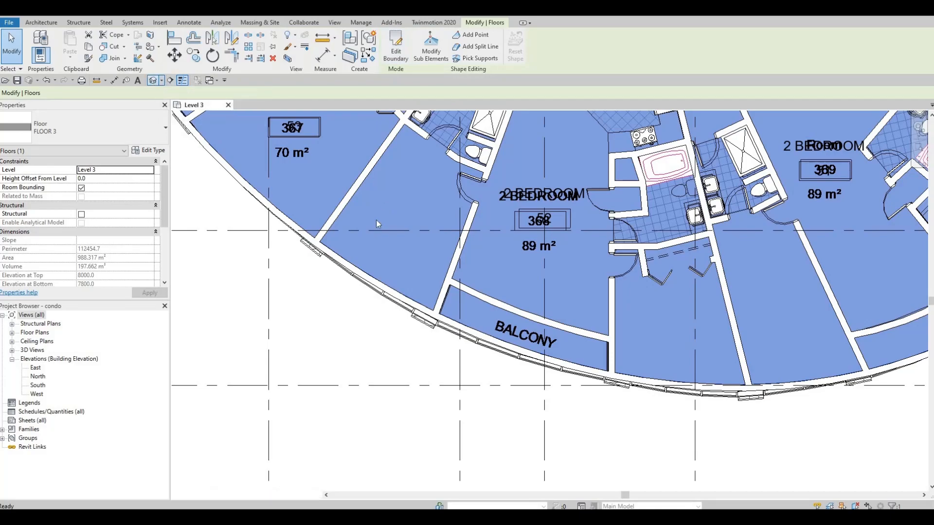
{"action": "key", "text": "3"}
{"action": "key", "text": "d"}
{"action": "scroll", "coordinate": [495, 335], "scroll_direction": "up", "scroll_amount": 5}
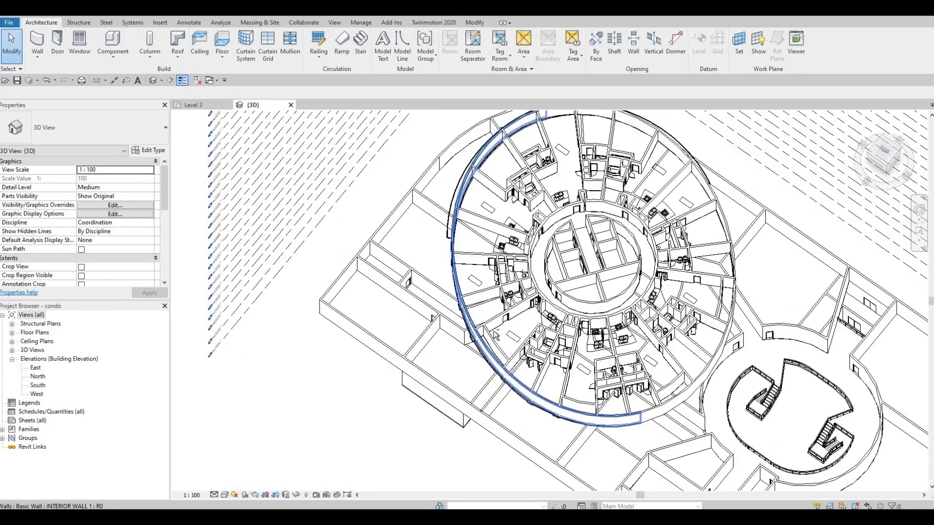
{"action": "scroll", "coordinate": [495, 334], "scroll_direction": "up", "scroll_amount": 5}
{"action": "middle_click_drag", "start_coordinate": [559, 308], "coordinate": [615, 173], "text": "shift"}
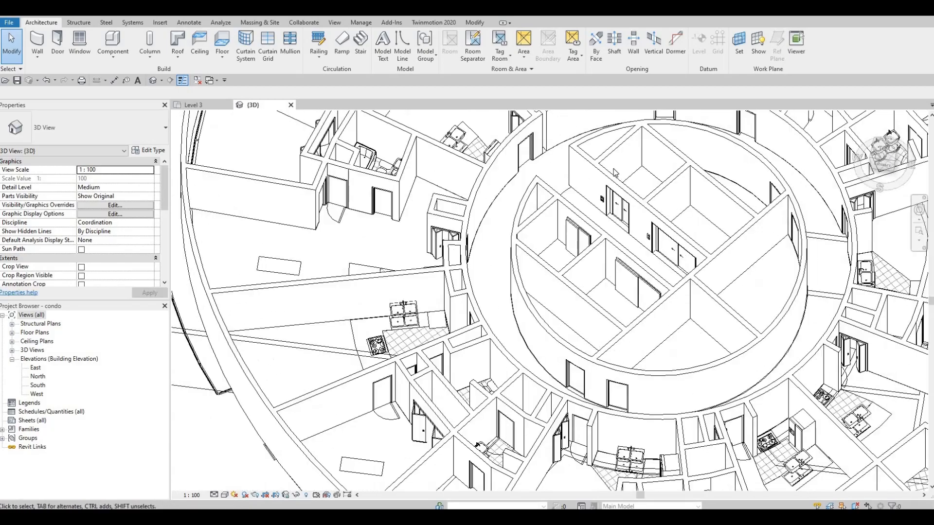
{"action": "middle_click_drag", "start_coordinate": [592, 235], "coordinate": [610, 180]}
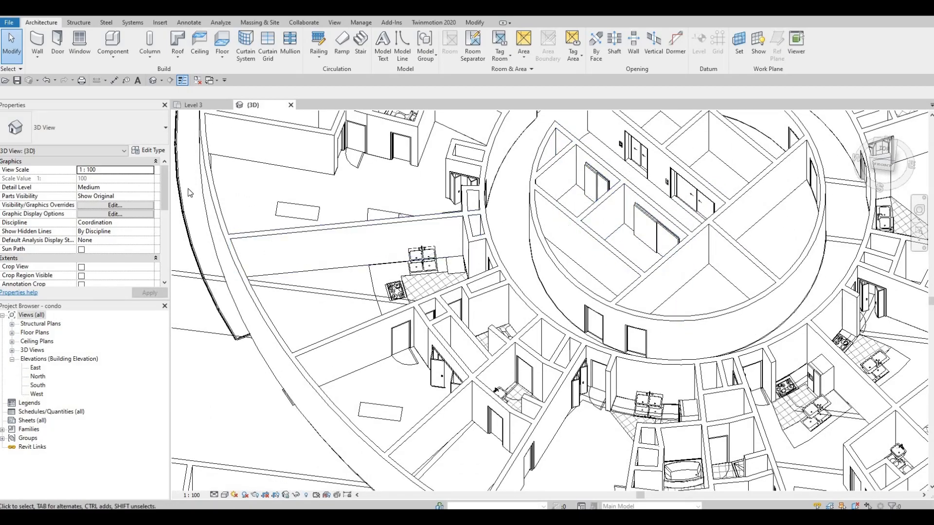
Return to the Level 3 floor plan and examine the units around the elliptical layout with the overlapping imported drawing
{"action": "left_click", "coordinate": [193, 105]}
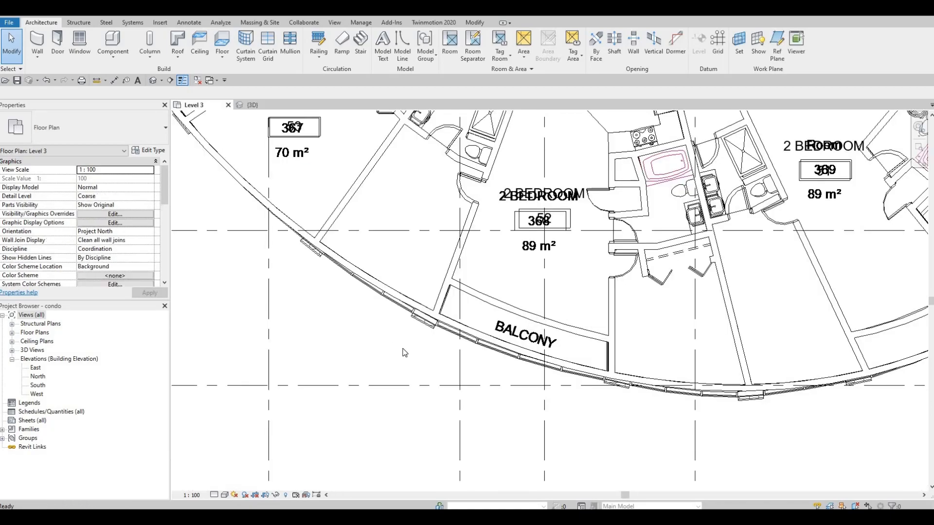
{"action": "scroll", "coordinate": [398, 270], "scroll_direction": "down", "scroll_amount": 3}
{"action": "key", "text": "Escape"}
{"action": "scroll", "coordinate": [398, 270], "scroll_direction": "down", "scroll_amount": 3}
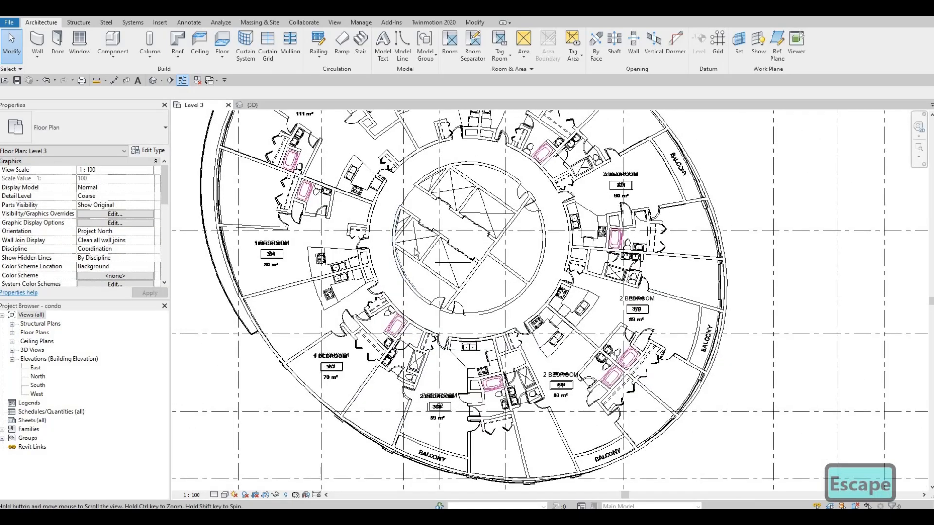
{"action": "scroll", "coordinate": [399, 274], "scroll_direction": "up", "scroll_amount": 3}
{"action": "middle_click_drag", "start_coordinate": [400, 274], "coordinate": [414, 313]}
{"action": "scroll", "coordinate": [380, 218], "scroll_direction": "down", "scroll_amount": 4}
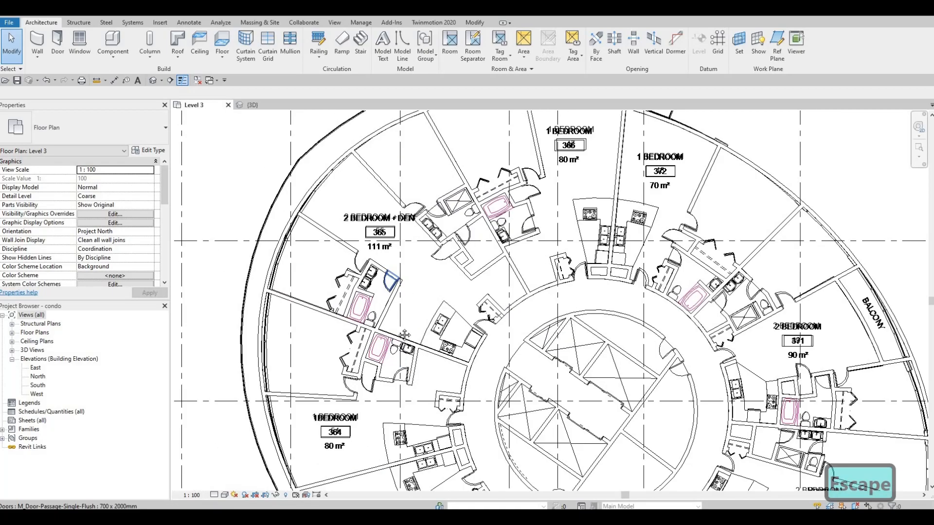
{"action": "scroll", "coordinate": [418, 229], "scroll_direction": "up", "scroll_amount": 2}
{"action": "scroll", "coordinate": [408, 244], "scroll_direction": "down", "scroll_amount": 2}
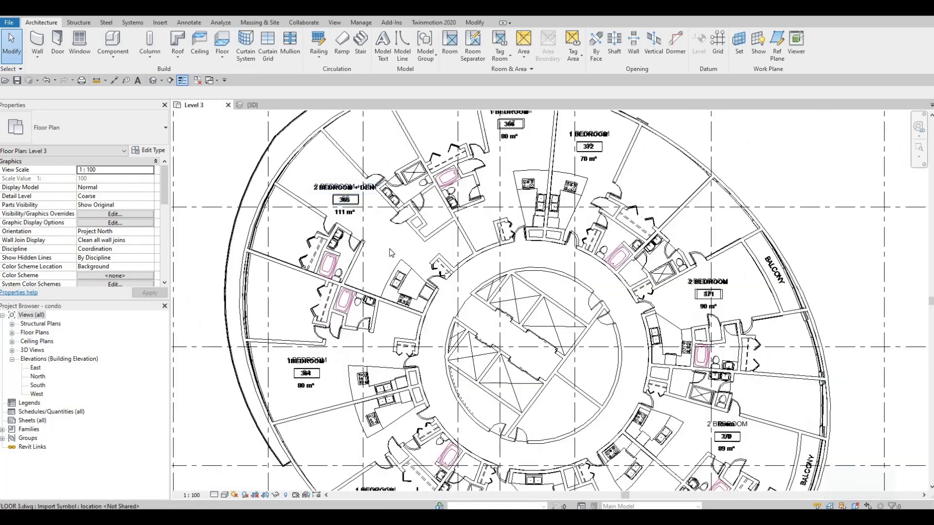
{"action": "scroll", "coordinate": [397, 262], "scroll_direction": "up", "scroll_amount": 2}
{"action": "scroll", "coordinate": [394, 266], "scroll_direction": "down", "scroll_amount": 1}
{"action": "scroll", "coordinate": [341, 221], "scroll_direction": "up", "scroll_amount": 1}
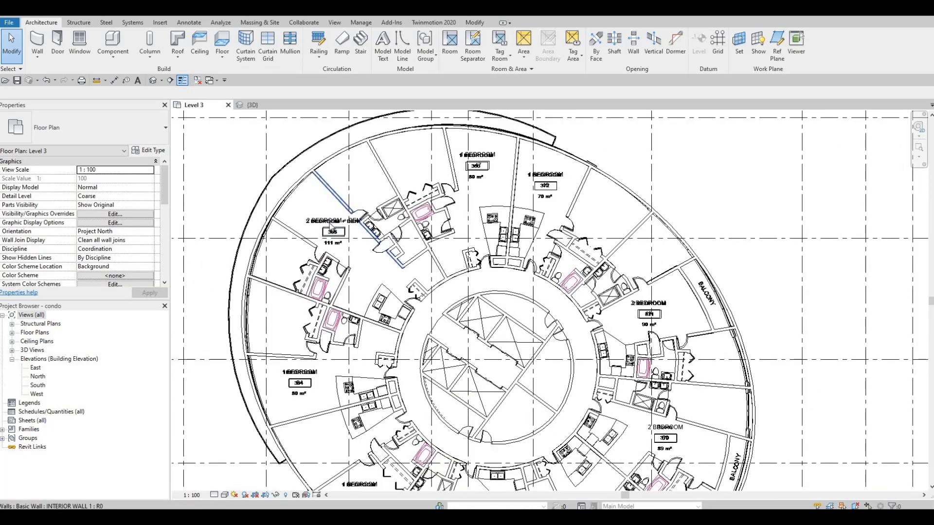
{"action": "scroll", "coordinate": [334, 224], "scroll_direction": "up", "scroll_amount": 1}
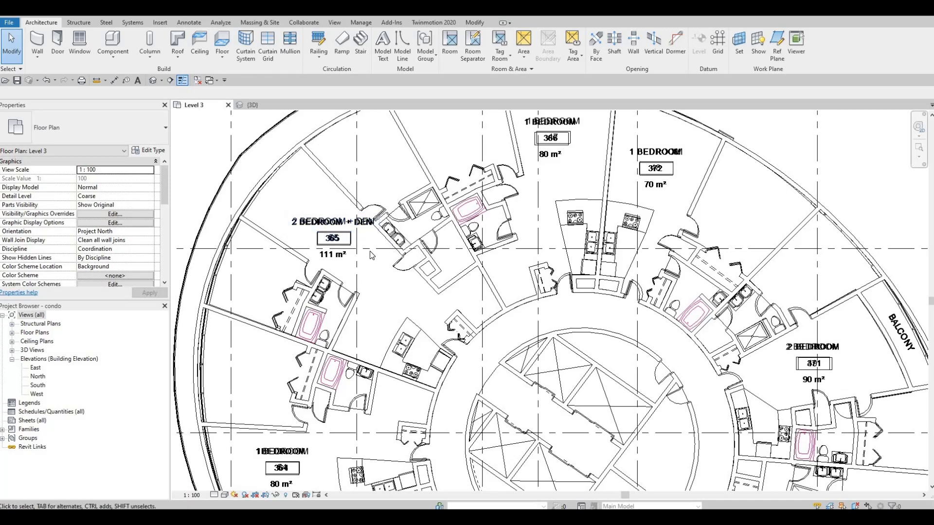
{"action": "scroll", "coordinate": [340, 246], "scroll_direction": "down", "scroll_amount": 1}
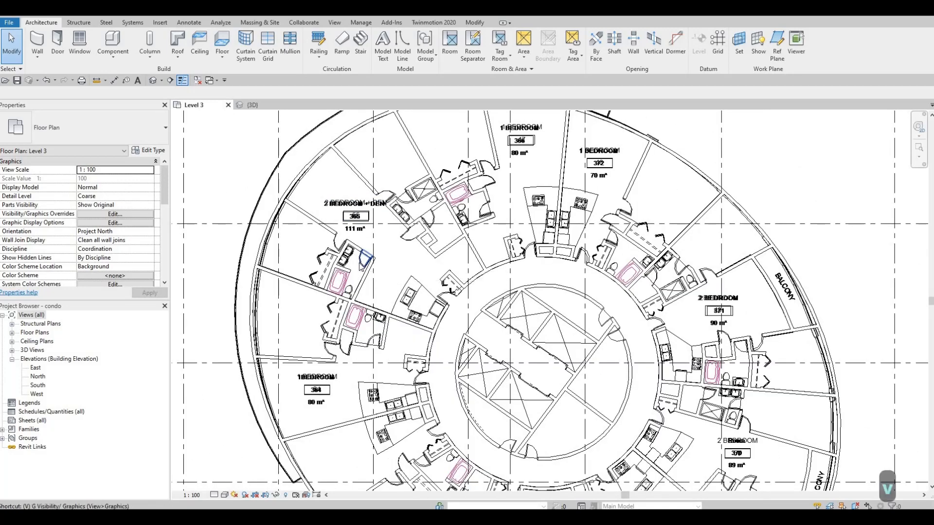
Hide the imported FLOOR 3.dwg drawing and the Imports in Families category in the Level 3 floor plan
{"action": "key", "text": "v"}
{"action": "key", "text": "g"}
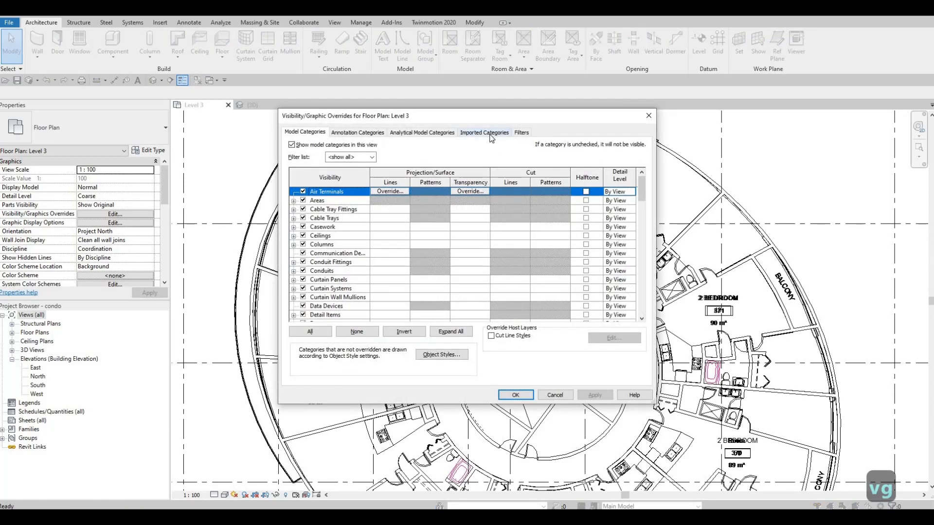
{"action": "left_click", "coordinate": [484, 133]}
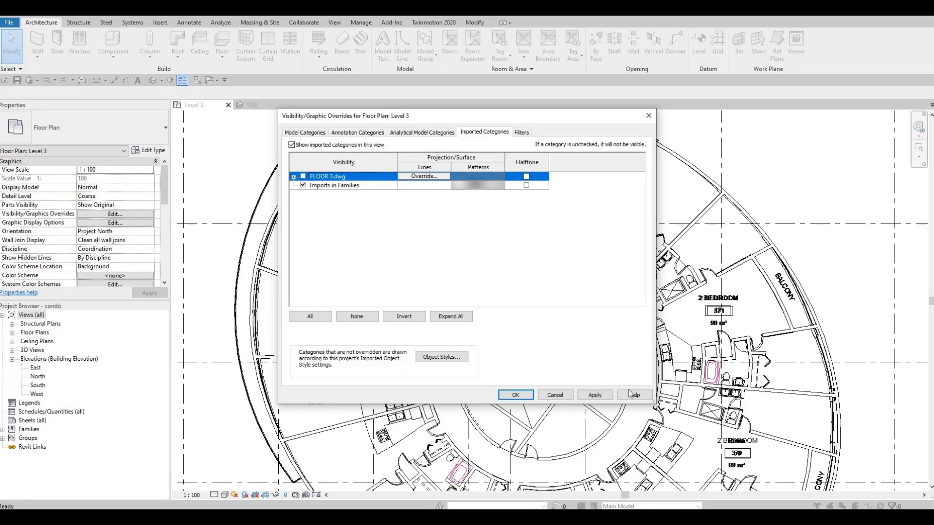
{"action": "left_click", "coordinate": [604, 398]}
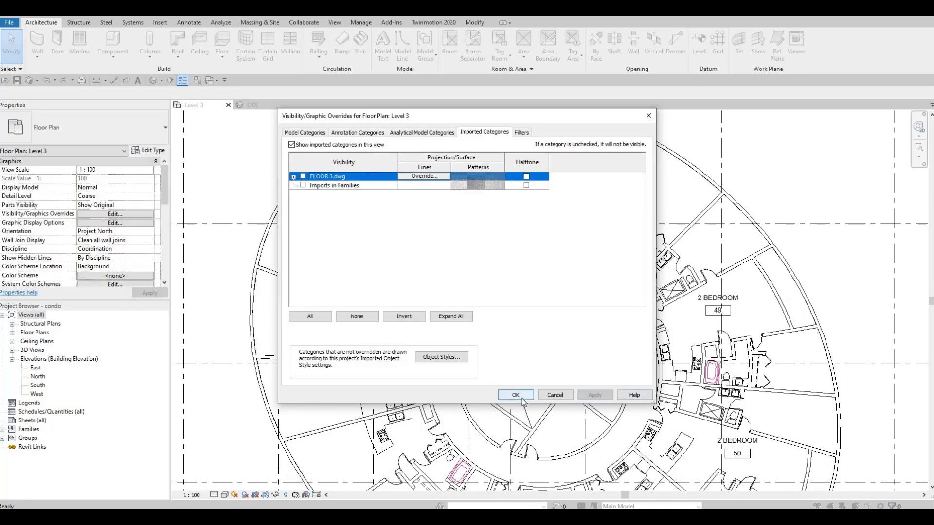
{"action": "left_click", "coordinate": [516, 395]}
{"action": "scroll", "coordinate": [551, 347], "scroll_direction": "down", "scroll_amount": 4}
{"action": "key", "text": "Escape"}
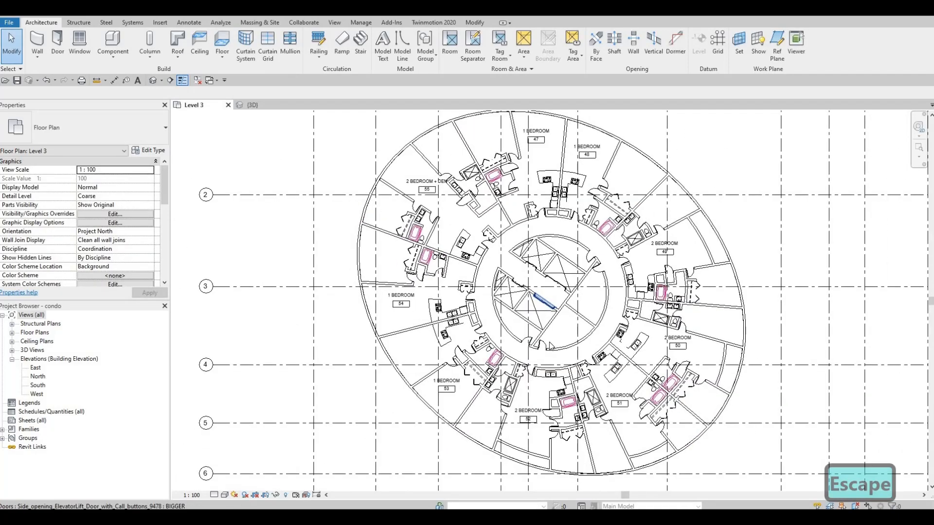
Examine the Level 3 plan around the 2 BEDROOM + DEN unit, including its bathrooms, closets and kitchen
{"action": "scroll", "coordinate": [550, 347], "scroll_direction": "down", "scroll_amount": 1}
{"action": "middle_click_drag", "start_coordinate": [549, 347], "coordinate": [535, 399]}
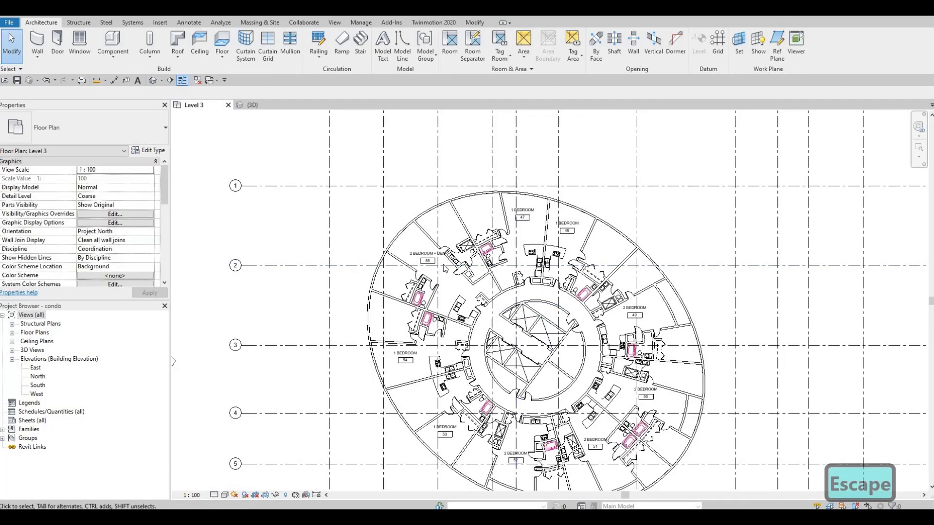
{"action": "scroll", "coordinate": [567, 237], "scroll_direction": "up", "scroll_amount": 6}
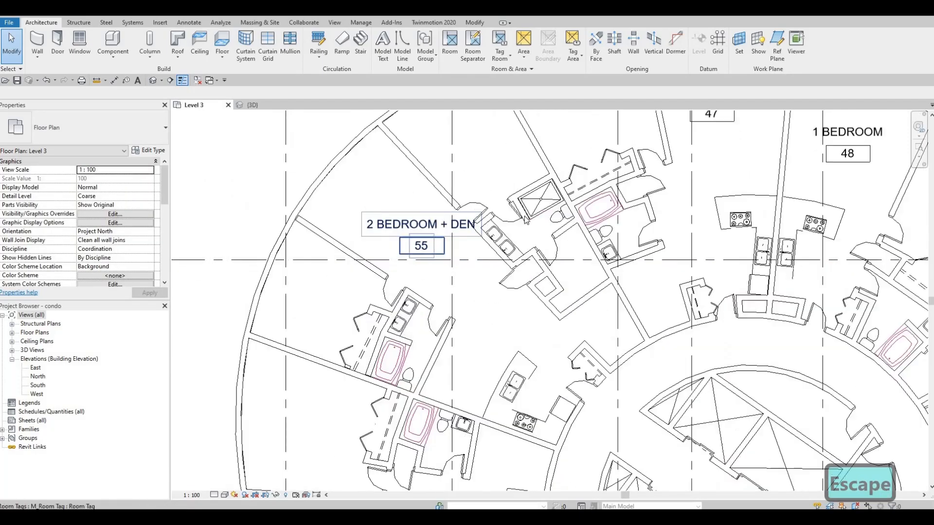
{"action": "scroll", "coordinate": [567, 237], "scroll_direction": "up", "scroll_amount": 4}
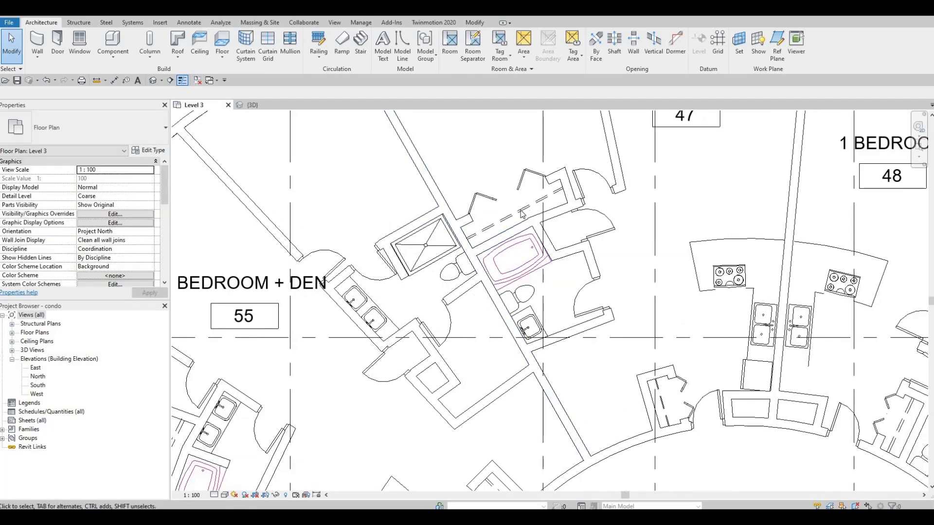
{"action": "scroll", "coordinate": [517, 291], "scroll_direction": "down", "scroll_amount": 5}
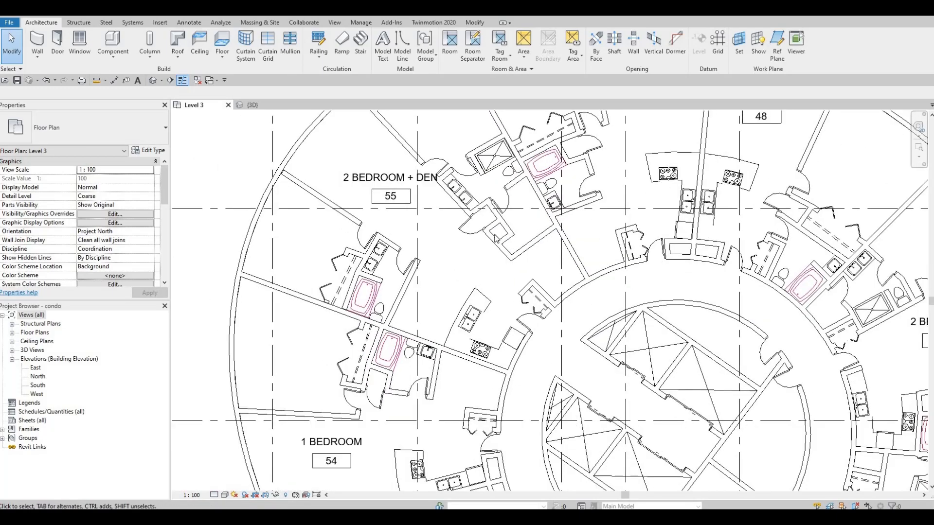
{"action": "scroll", "coordinate": [489, 238], "scroll_direction": "up", "scroll_amount": 5}
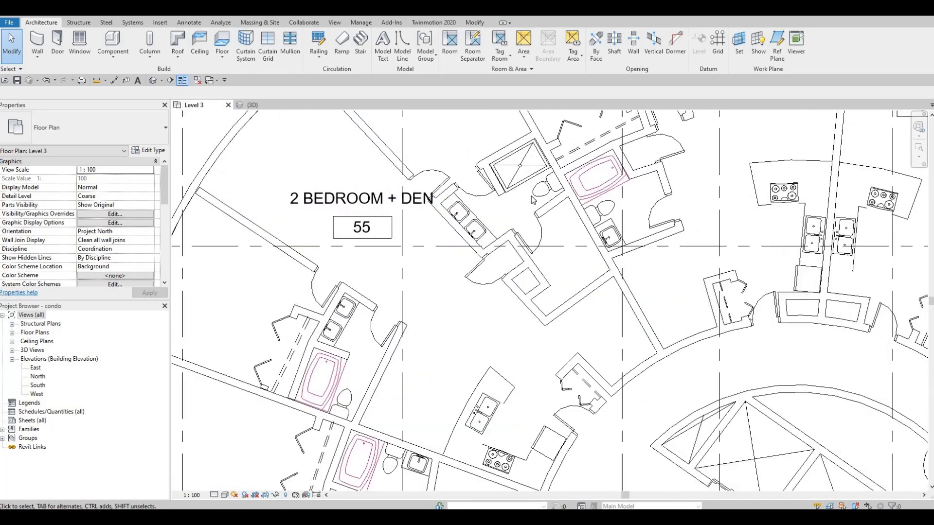
{"action": "scroll", "coordinate": [496, 223], "scroll_direction": "down", "scroll_amount": 4}
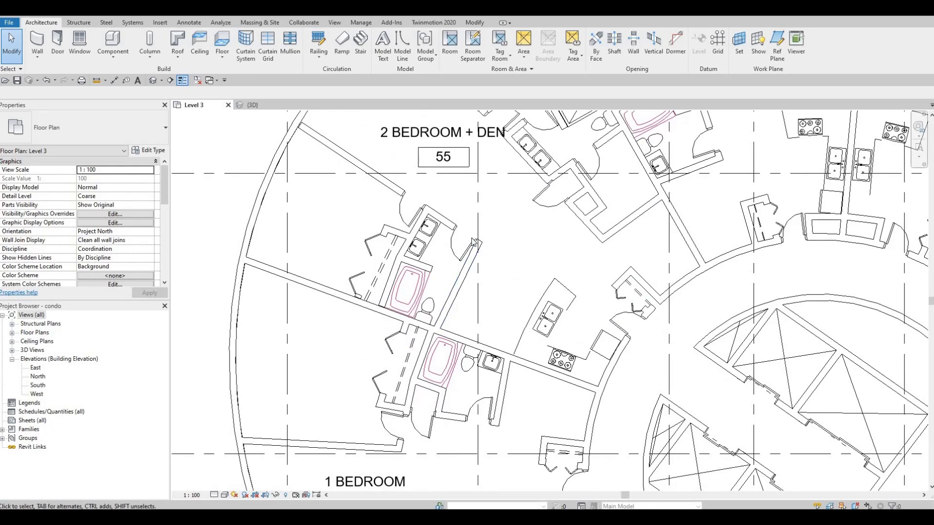
{"action": "scroll", "coordinate": [501, 272], "scroll_direction": "down", "scroll_amount": 2}
{"action": "middle_click_drag", "start_coordinate": [494, 297], "coordinate": [489, 383]}
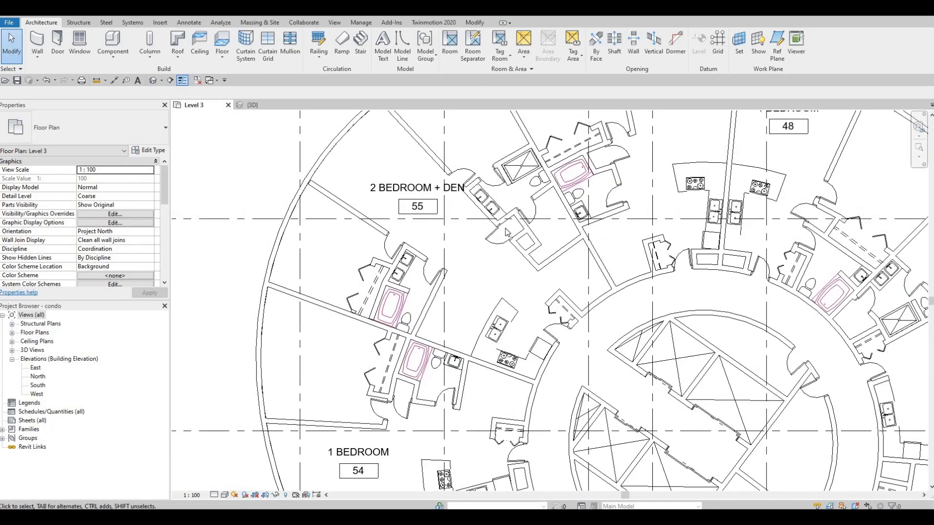
{"action": "scroll", "coordinate": [511, 238], "scroll_direction": "up", "scroll_amount": 2}
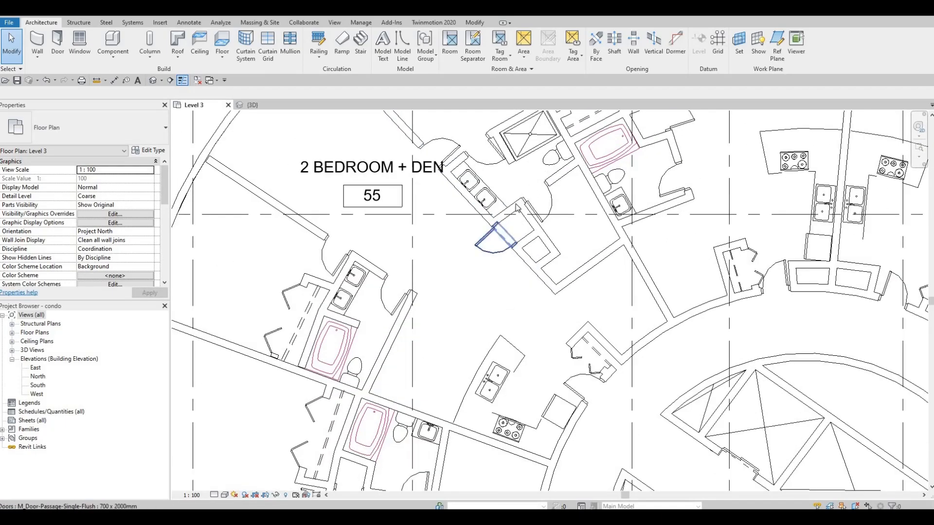
{"action": "middle_click_drag", "start_coordinate": [506, 240], "coordinate": [529, 189]}
{"action": "scroll", "coordinate": [529, 189], "scroll_direction": "down", "scroll_amount": 1}
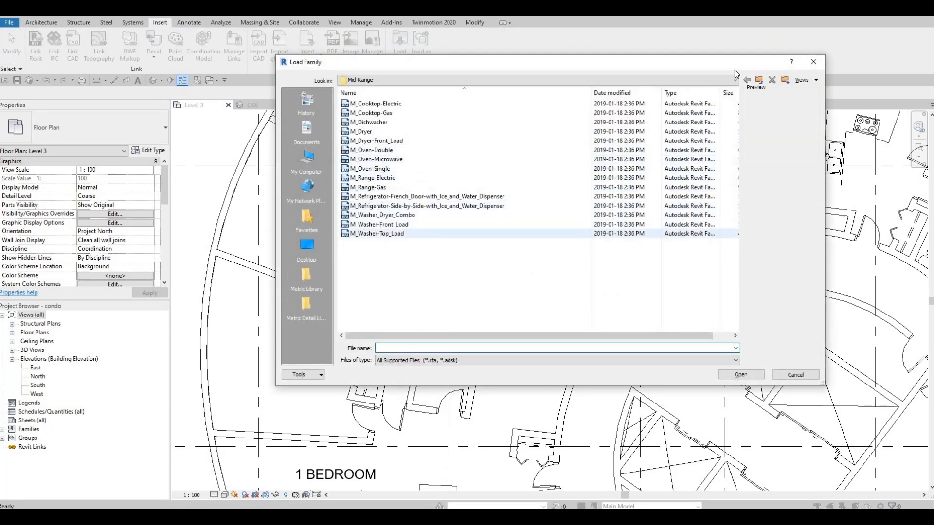
Browse for a family to load in the Canada metric library's Specialty Equipment folder, down to the Domestic subfolder
{"action": "left_click", "coordinate": [759, 80]}
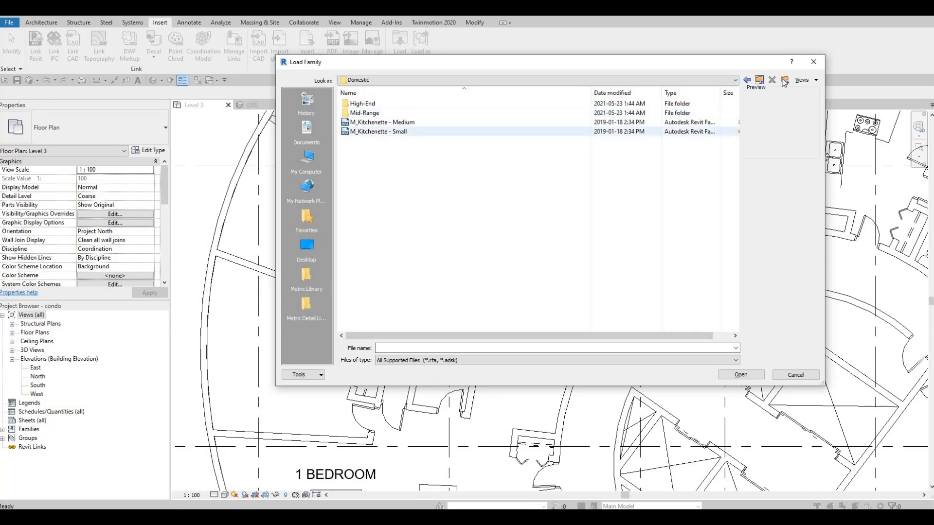
{"action": "key", "text": "Escape"}
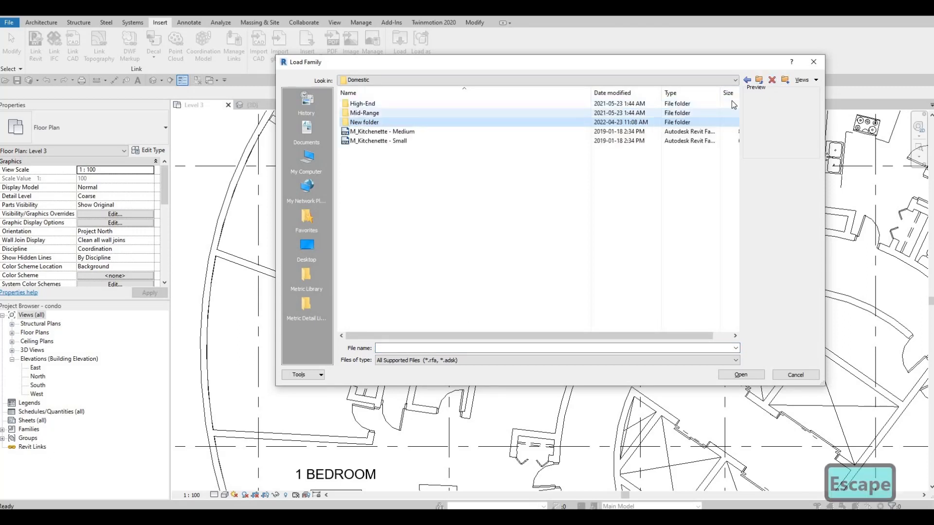
{"action": "left_click", "coordinate": [759, 80]}
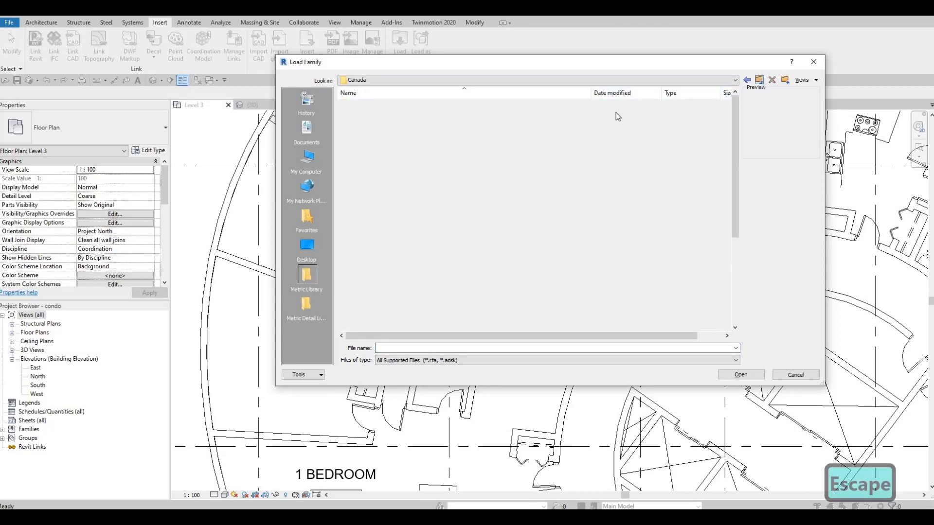
{"action": "double_click", "coordinate": [389, 103]}
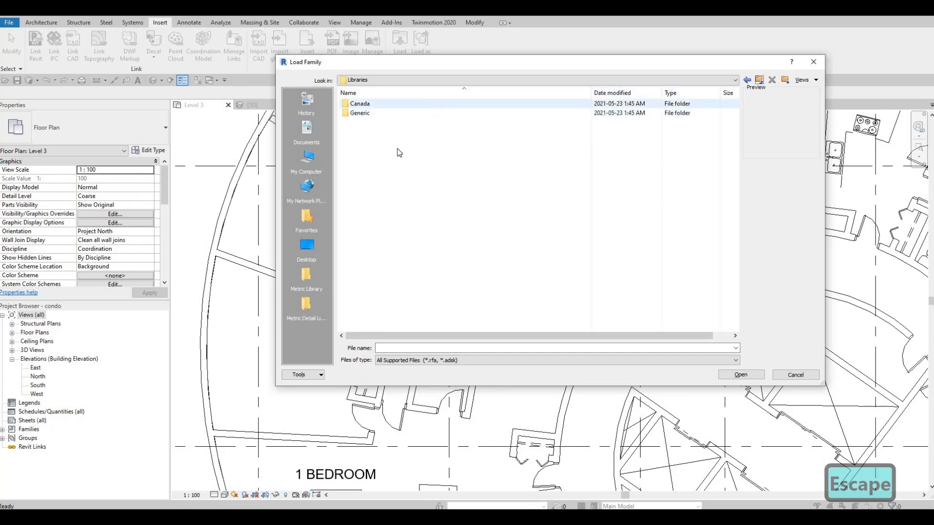
{"action": "scroll", "coordinate": [402, 195], "scroll_direction": "down", "scroll_amount": 5}
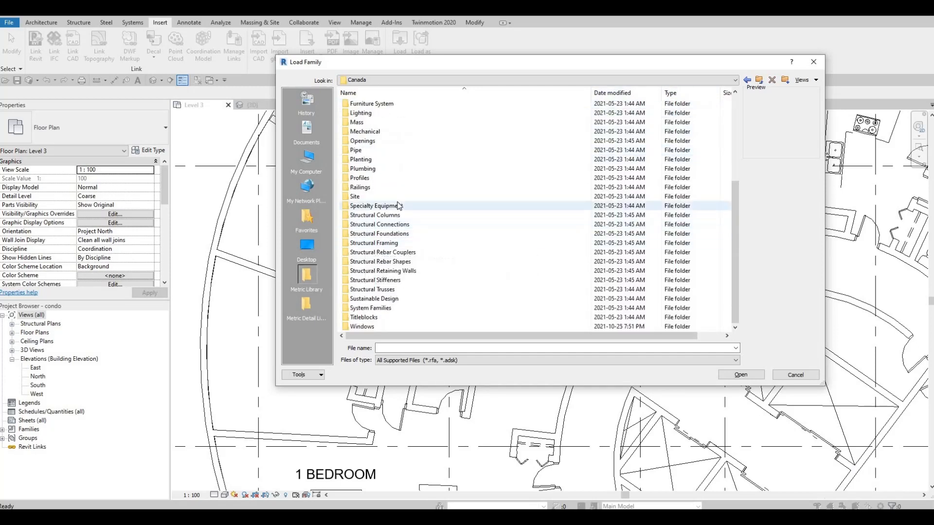
{"action": "double_click", "coordinate": [383, 205]}
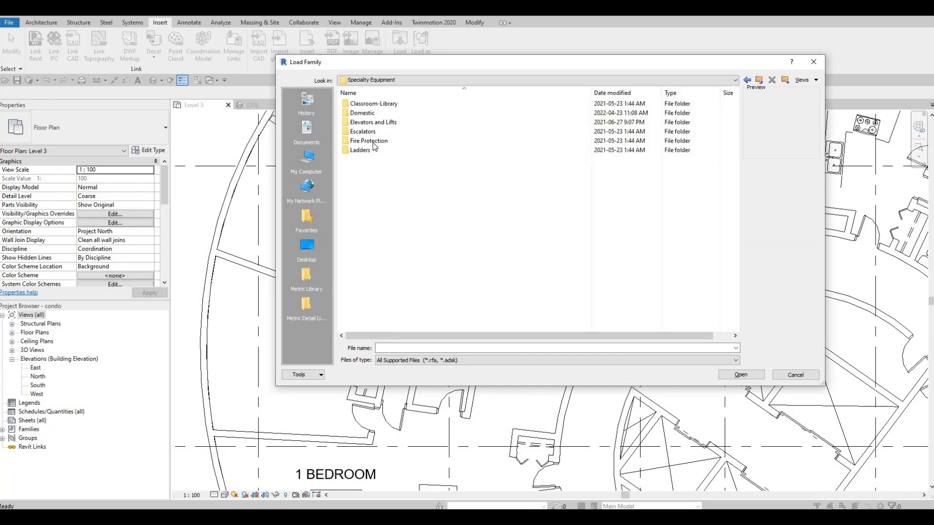
{"action": "double_click", "coordinate": [384, 114]}
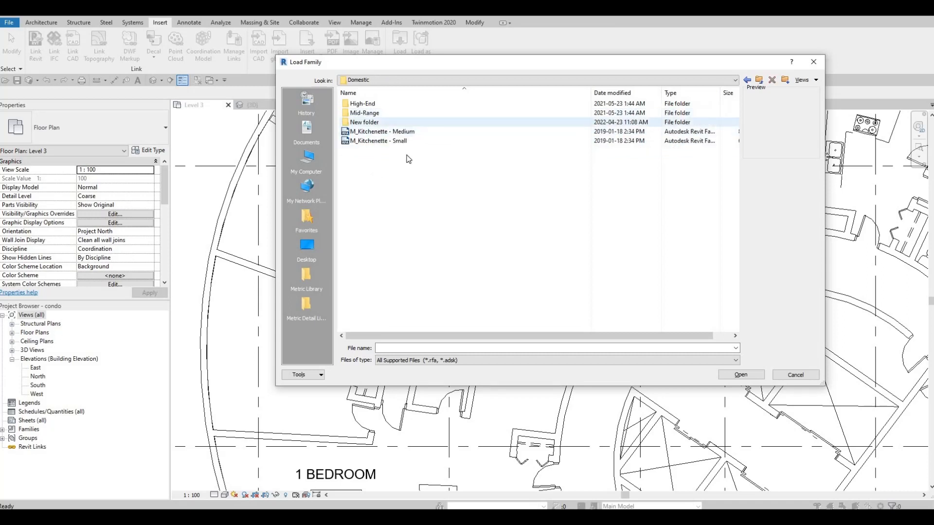
Delete the New folder from the Domestic library folder and load the M_Washer_Dryer_Combo family from the Mid-Range folder
{"action": "key", "text": "Delete"}
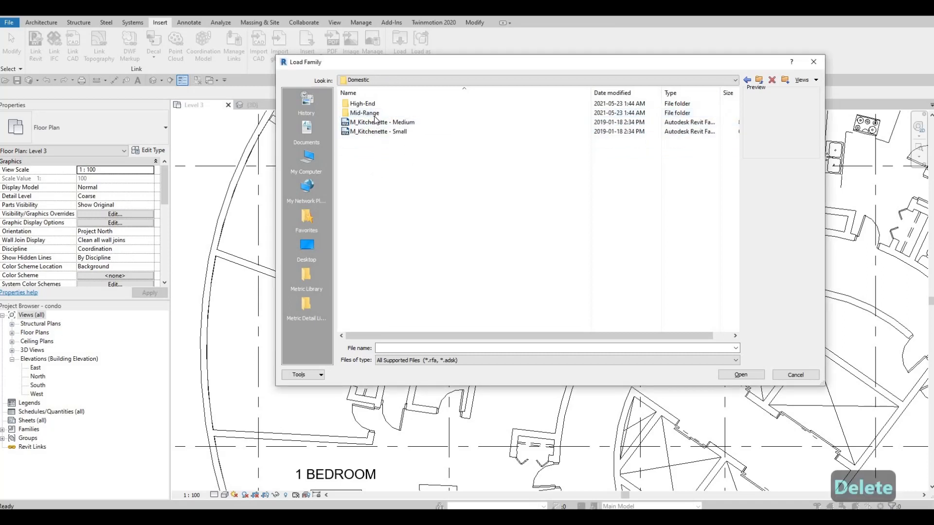
{"action": "key", "text": "Return"}
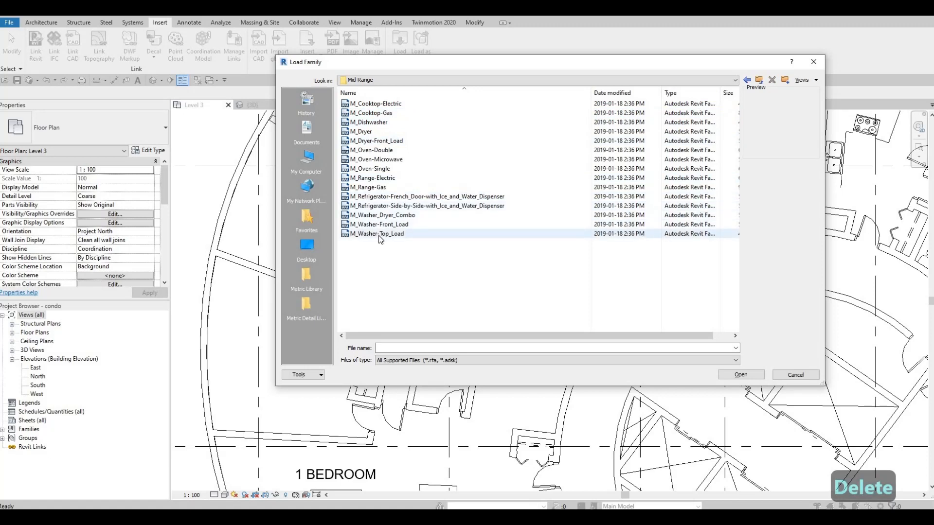
{"action": "left_click", "coordinate": [387, 217]}
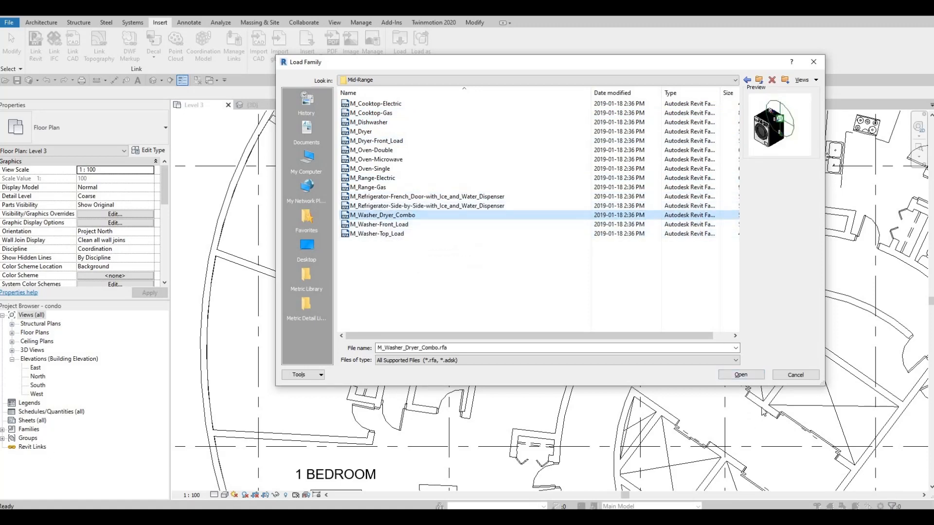
{"action": "left_click", "coordinate": [746, 374]}
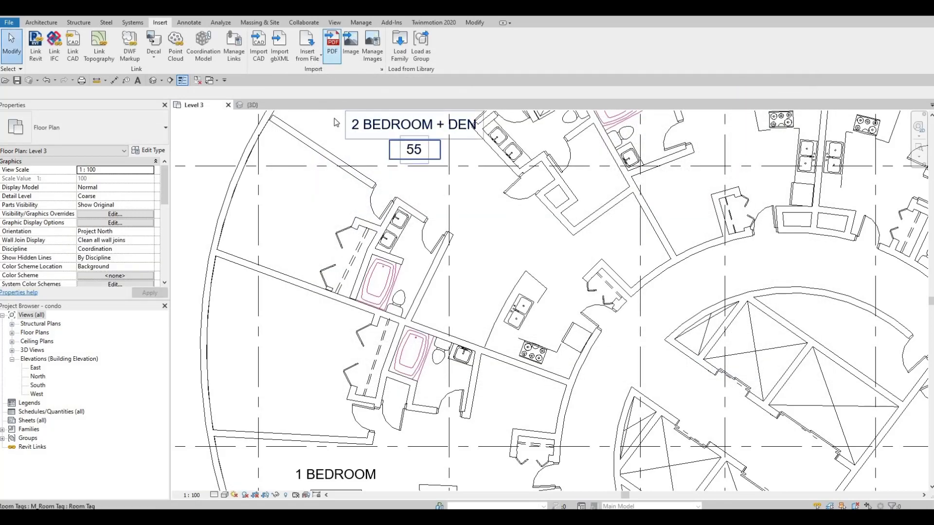
Place a 600mm M_Washer_Dryer_Combo in the laundry closet of 2 BEDROOM + DEN unit 55, rotated to align with the closet walls
{"action": "key", "text": "c"}
{"action": "key", "text": "m"}
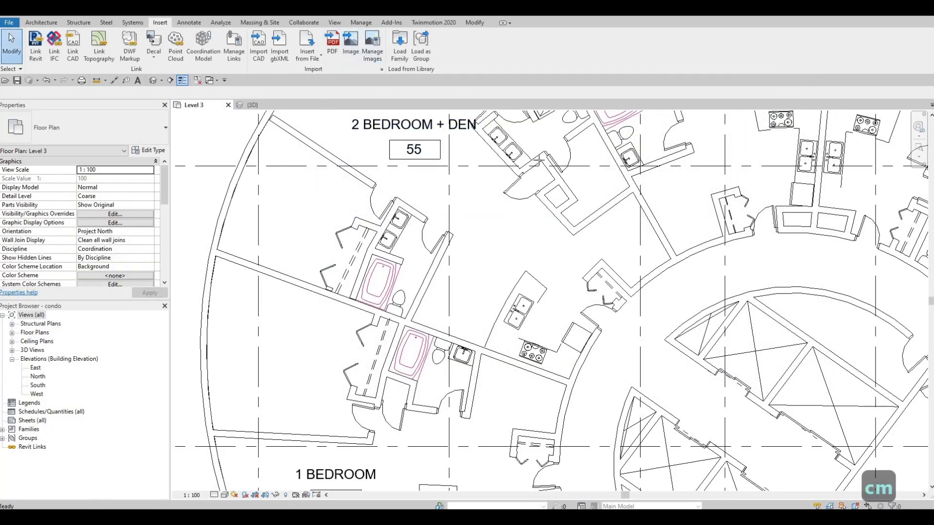
{"action": "scroll", "coordinate": [548, 165], "scroll_direction": "up", "scroll_amount": 5}
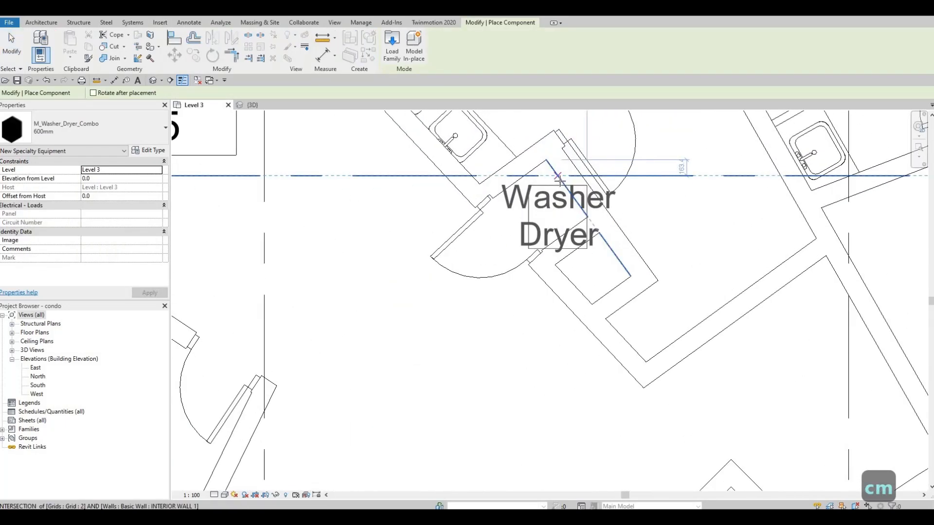
{"action": "key", "text": "space"}
{"action": "key", "text": "space"}
{"action": "key", "text": "space"}
{"action": "key", "text": "space"}
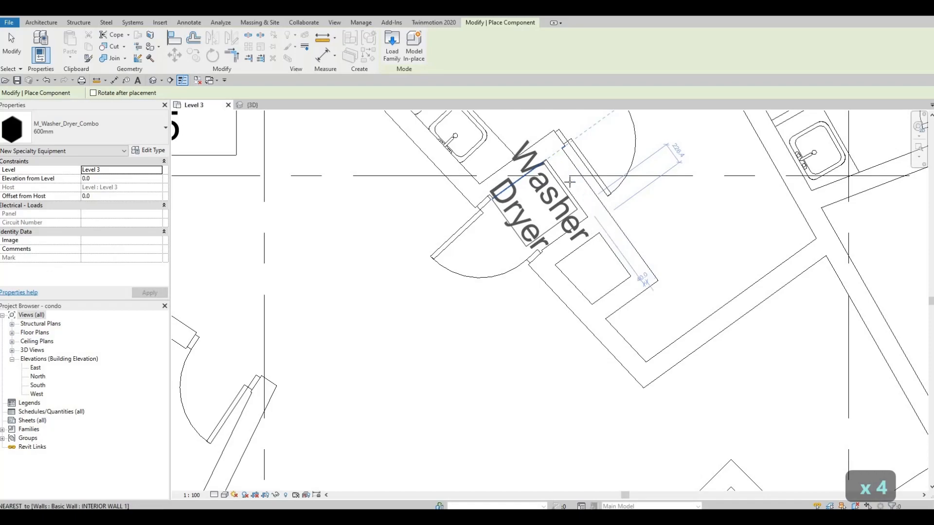
Place a washer-dryer combo in unit 54's laundry closet, backed against the wall behind the bathtub
{"action": "scroll", "coordinate": [470, 202], "scroll_direction": "down", "scroll_amount": 3}
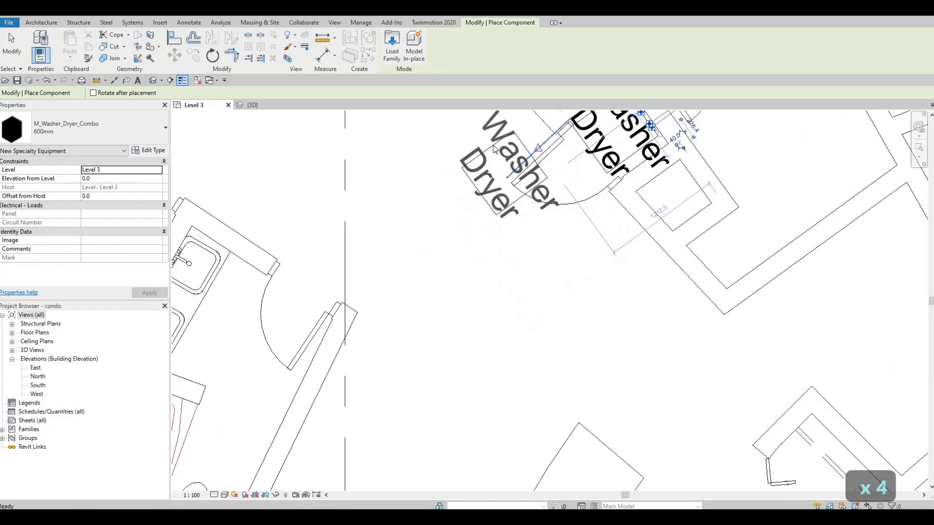
{"action": "middle_click_drag", "start_coordinate": [506, 321], "coordinate": [457, 266]}
{"action": "scroll", "coordinate": [518, 234], "scroll_direction": "down", "scroll_amount": 3}
{"action": "scroll", "coordinate": [454, 275], "scroll_direction": "down", "scroll_amount": 1}
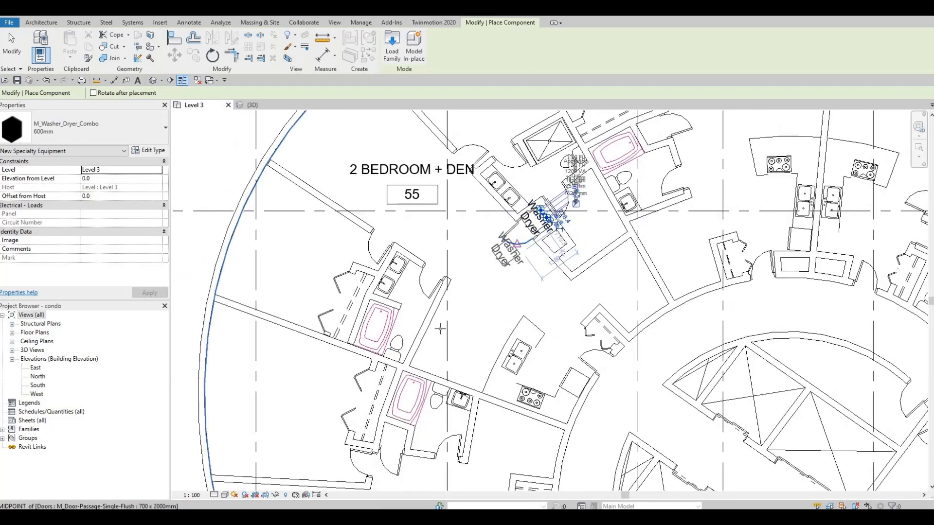
{"action": "middle_click_drag", "start_coordinate": [440, 328], "coordinate": [450, 195]}
{"action": "scroll", "coordinate": [455, 214], "scroll_direction": "down", "scroll_amount": 1}
{"action": "scroll", "coordinate": [416, 252], "scroll_direction": "up", "scroll_amount": 3}
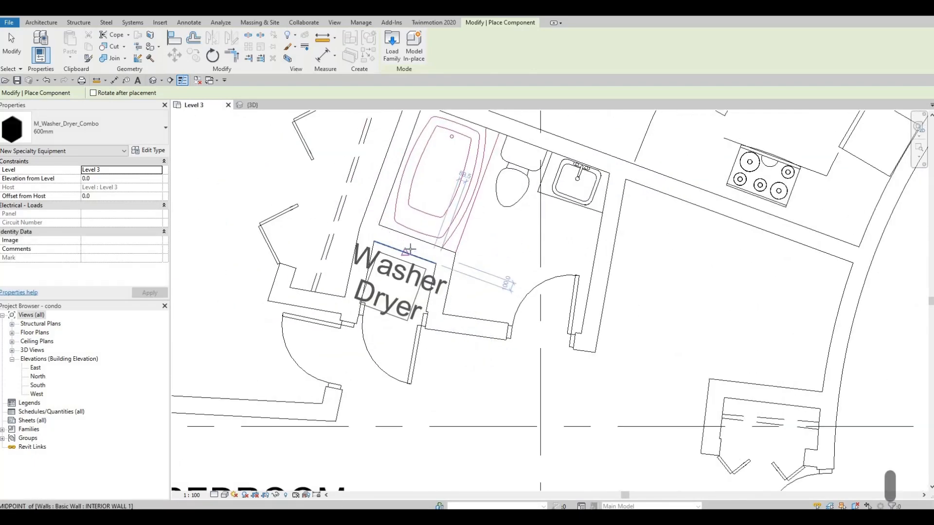
{"action": "scroll", "coordinate": [409, 249], "scroll_direction": "up", "scroll_amount": 2}
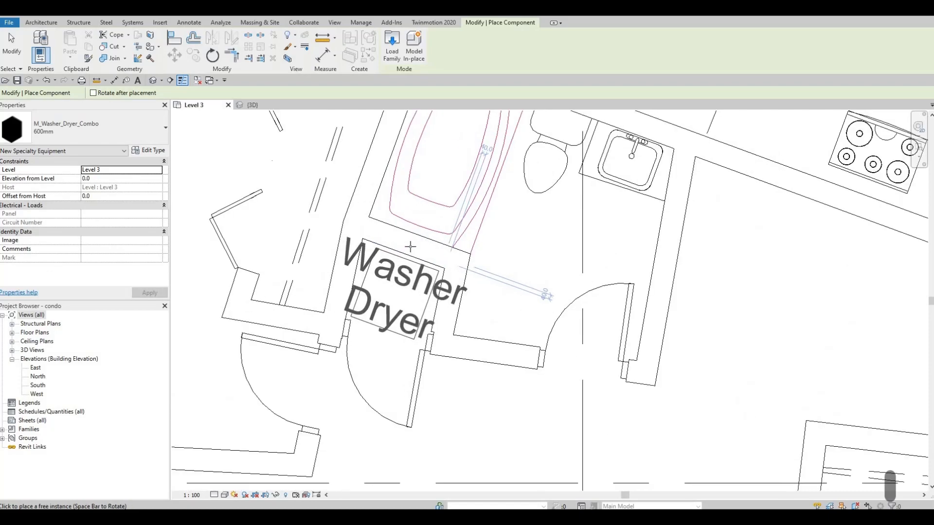
{"action": "left_click", "coordinate": [439, 157]}
Place a washer-dryer combo in unit 53's laundry closet, rotated so its back sits against the wall shared with the bedroom closet
{"action": "scroll", "coordinate": [438, 161], "scroll_direction": "down", "scroll_amount": 6}
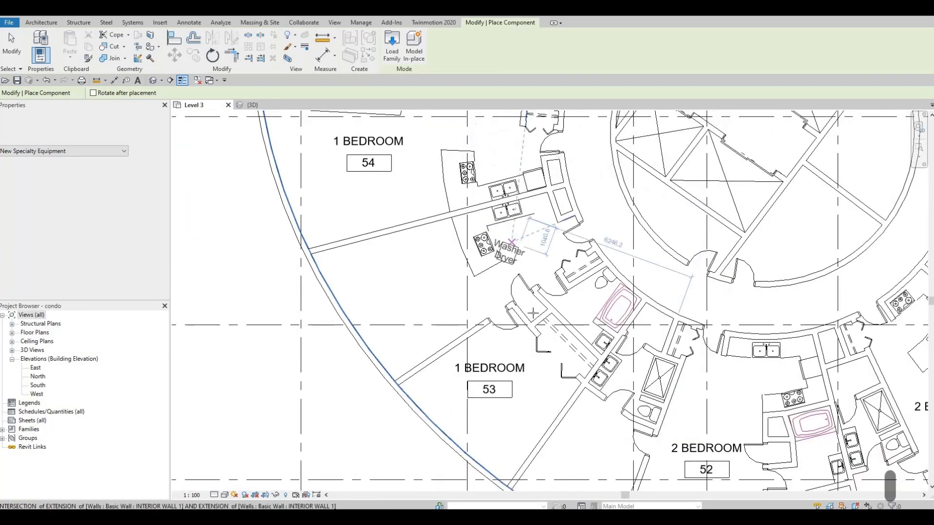
{"action": "scroll", "coordinate": [535, 321], "scroll_direction": "up", "scroll_amount": 5}
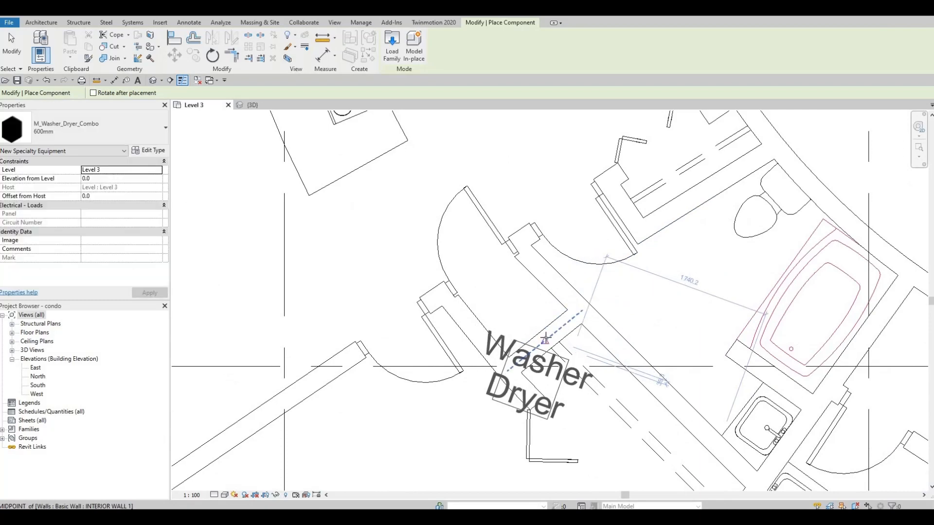
{"action": "key", "text": "space"}
{"action": "key", "text": "space"}
{"action": "key", "text": "space"}
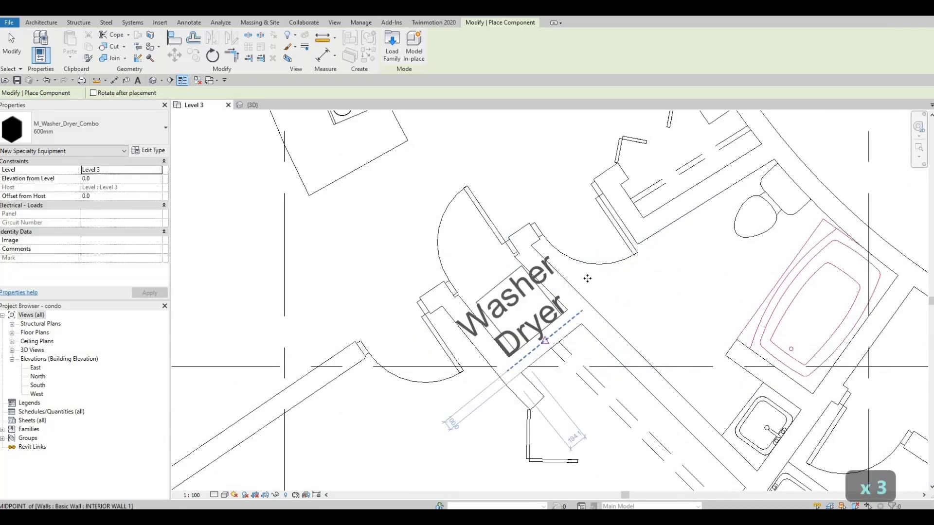
{"action": "left_click", "coordinate": [587, 278]}
Place a washer-dryer combo in 2 BEDROOM unit 52's laundry closet, rotated to back onto the bathroom wall
{"action": "scroll", "coordinate": [538, 276], "scroll_direction": "down", "scroll_amount": 4}
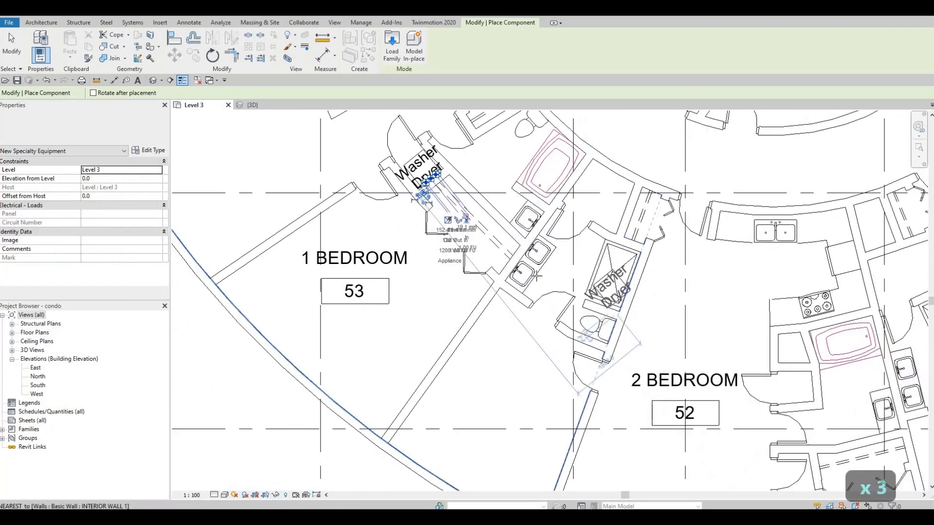
{"action": "middle_click_drag", "start_coordinate": [688, 342], "coordinate": [484, 234]}
{"action": "scroll", "coordinate": [625, 280], "scroll_direction": "up", "scroll_amount": 2}
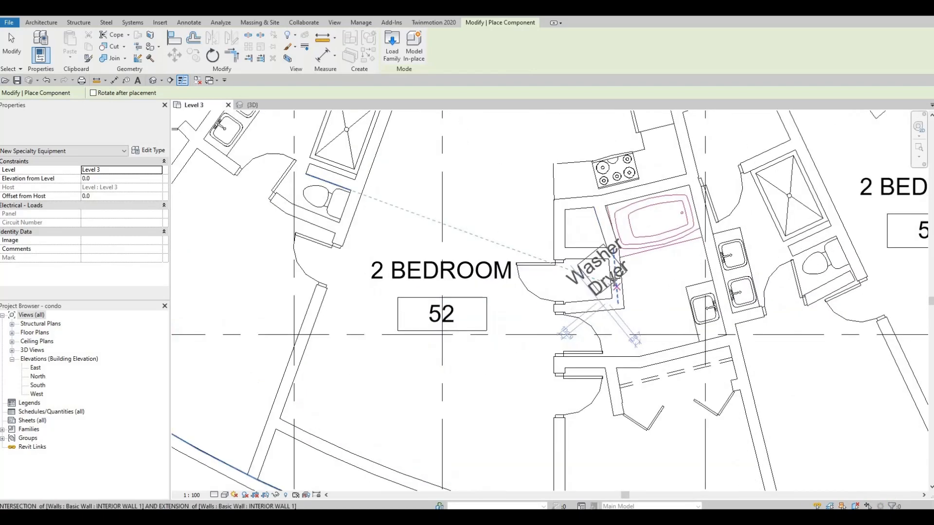
{"action": "key", "text": "space"}
{"action": "scroll", "coordinate": [615, 276], "scroll_direction": "up", "scroll_amount": 2}
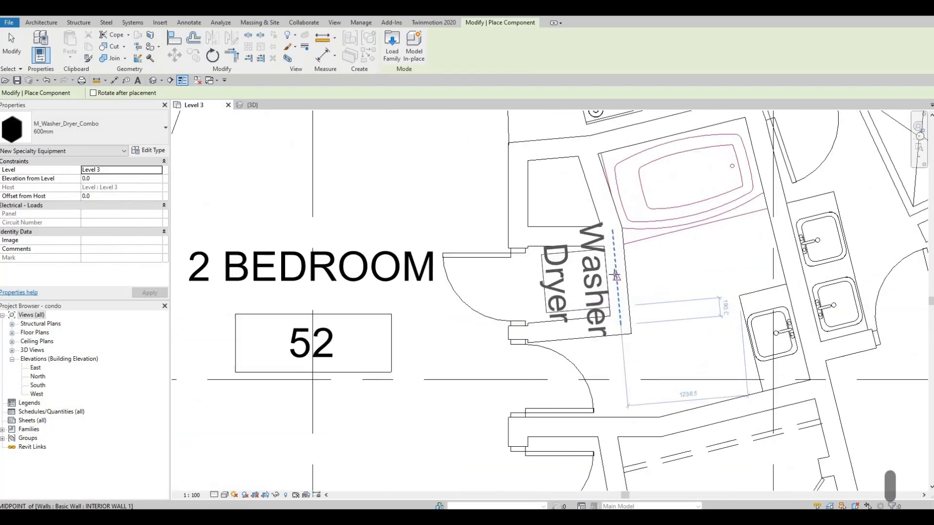
Place a washer-dryer combo in 2 BEDROOM unit 51's laundry closet, rotated to align with the wall behind the bathtub
{"action": "scroll", "coordinate": [652, 253], "scroll_direction": "down", "scroll_amount": 6}
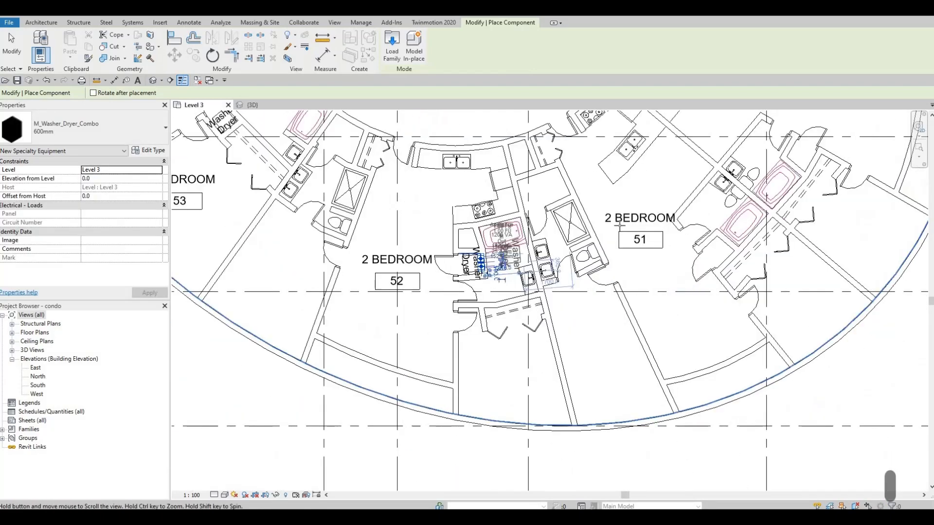
{"action": "scroll", "coordinate": [619, 224], "scroll_direction": "up", "scroll_amount": 7}
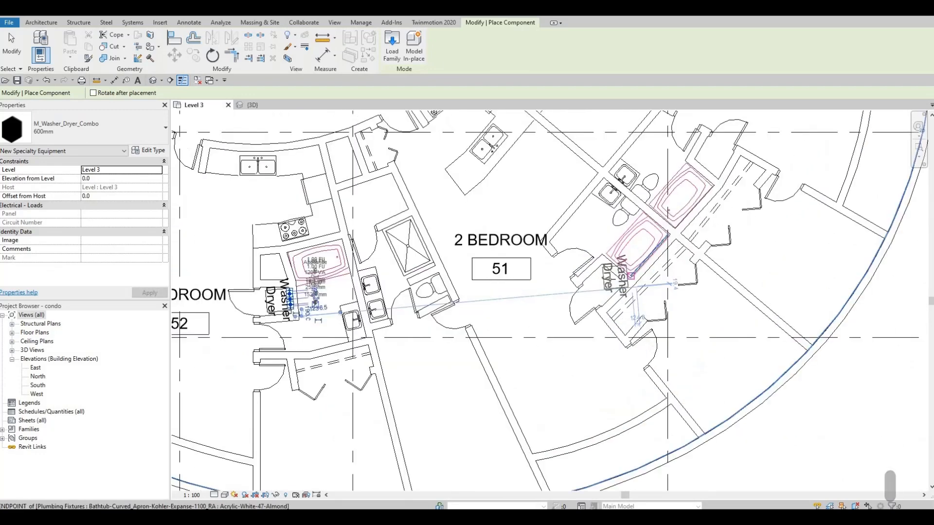
{"action": "key", "text": "space"}
{"action": "key", "text": "space"}
{"action": "key", "text": "space"}
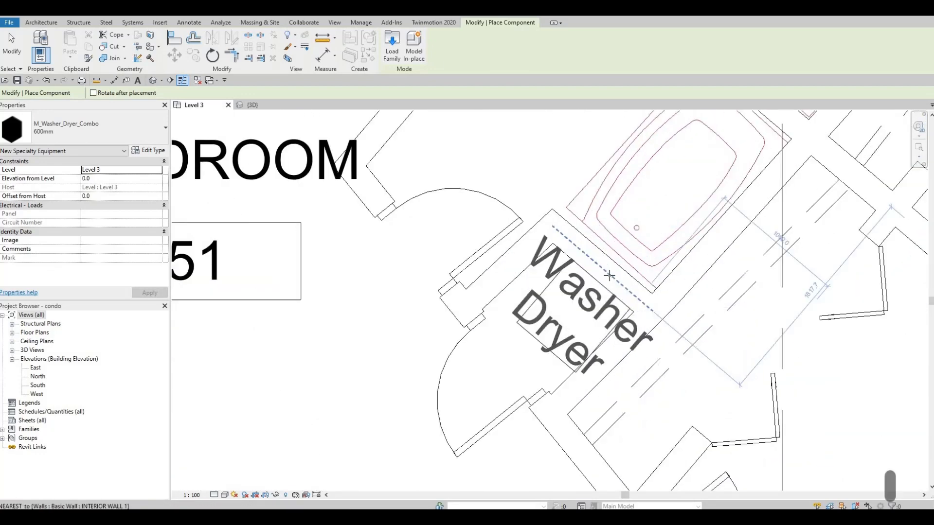
{"action": "key", "text": "space"}
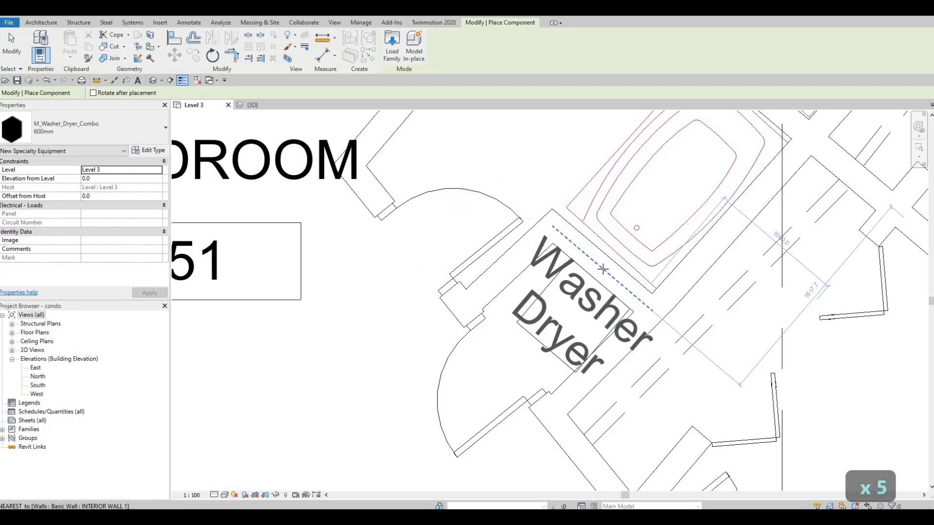
{"action": "left_click", "coordinate": [590, 241]}
Place a rotated washer-dryer combo in the laundry closet of the unit between units 51 and 49, against the bathtub wall
{"action": "scroll", "coordinate": [462, 406], "scroll_direction": "down", "scroll_amount": 6}
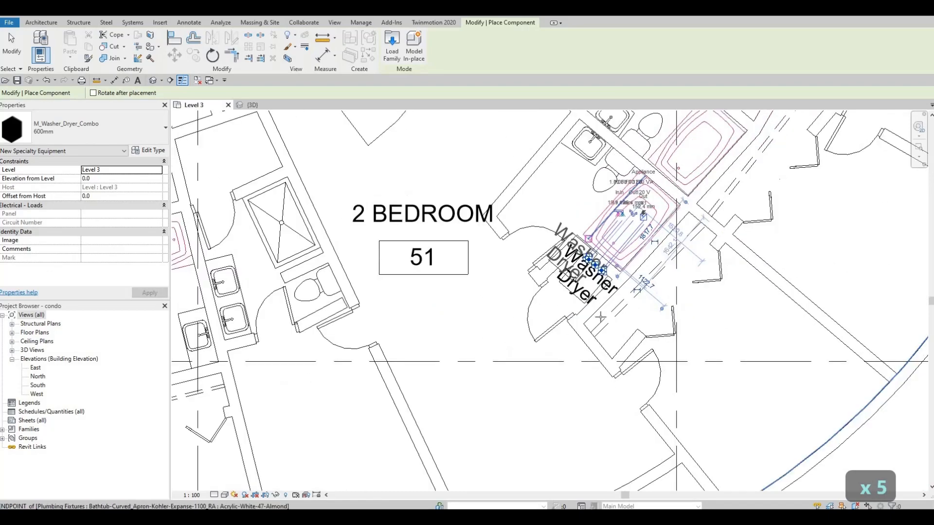
{"action": "scroll", "coordinate": [487, 394], "scroll_direction": "up", "scroll_amount": 5}
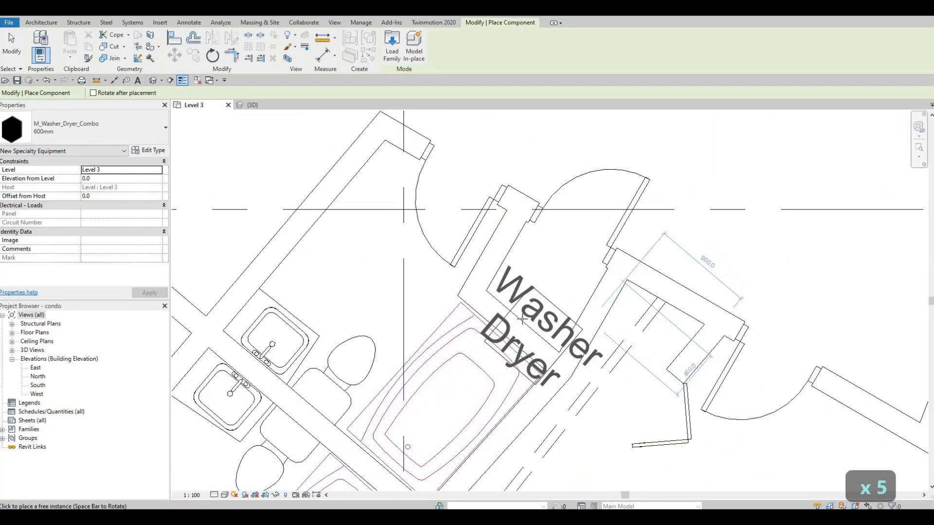
{"action": "key", "text": "space"}
{"action": "key", "text": "space"}
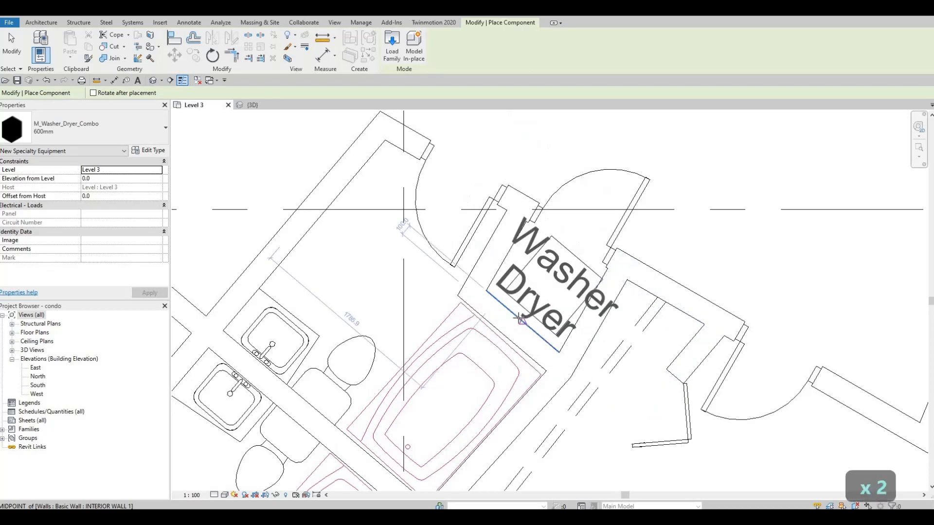
{"action": "left_click", "coordinate": [513, 325]}
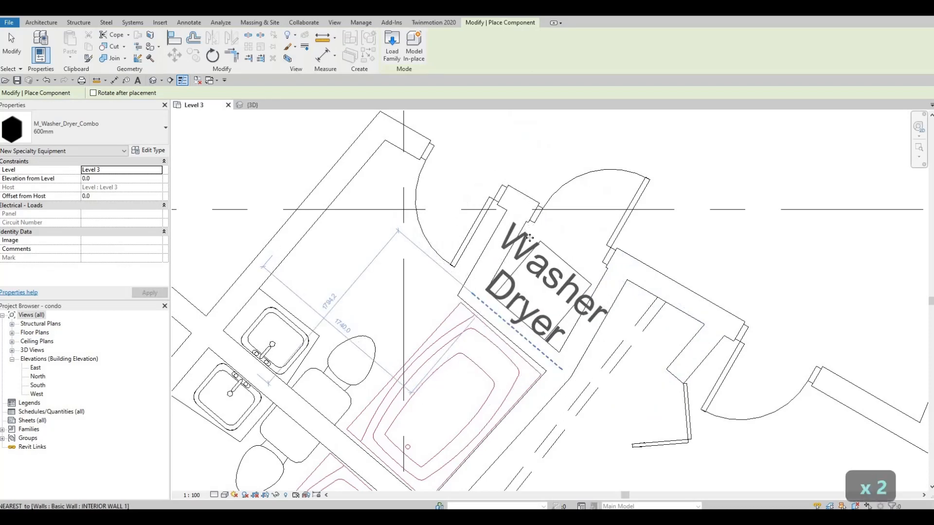
Place a washer-dryer combo in 2 BEDROOM unit 49's laundry closet, backed against the bathroom wall
{"action": "scroll", "coordinate": [552, 233], "scroll_direction": "down", "scroll_amount": 2}
{"action": "middle_click_drag", "start_coordinate": [577, 149], "coordinate": [571, 361]}
{"action": "scroll", "coordinate": [570, 145], "scroll_direction": "down", "scroll_amount": 1}
{"action": "scroll", "coordinate": [571, 361], "scroll_direction": "down", "scroll_amount": 1}
{"action": "scroll", "coordinate": [508, 239], "scroll_direction": "up", "scroll_amount": 2}
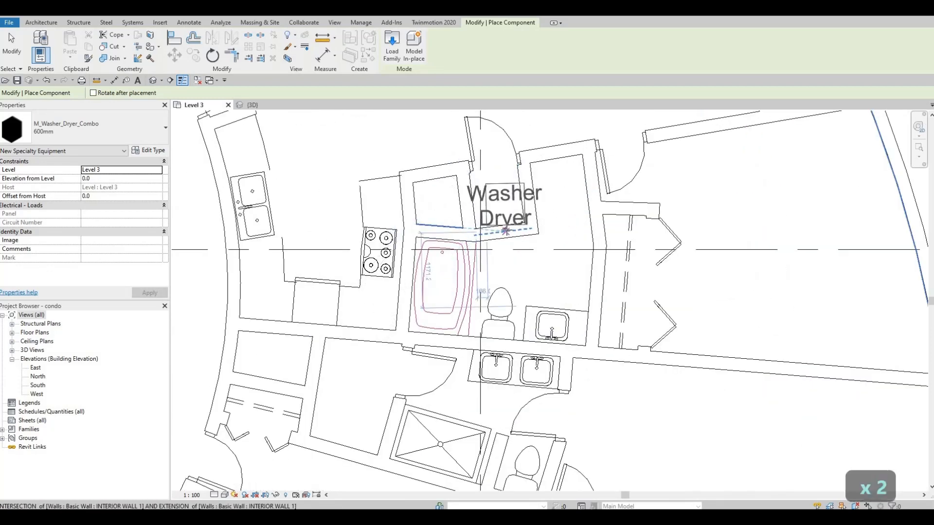
{"action": "left_click", "coordinate": [463, 129]}
Place a washer-dryer combo in 1 BEDROOM unit 48's laundry closet, backed against the wall shared with the bedroom closet
{"action": "scroll", "coordinate": [556, 384], "scroll_direction": "down", "scroll_amount": 4}
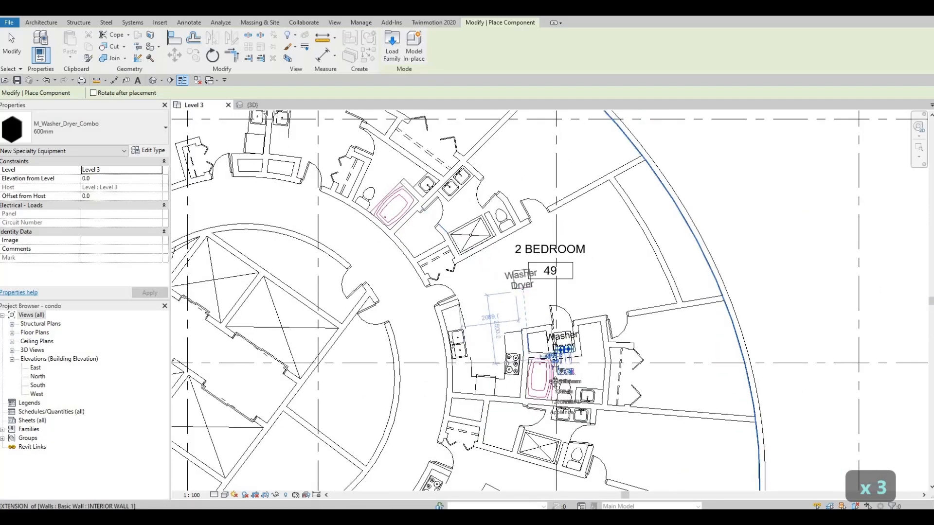
{"action": "middle_click_drag", "start_coordinate": [518, 293], "coordinate": [561, 383]}
{"action": "middle_click_drag", "start_coordinate": [554, 210], "coordinate": [671, 219]}
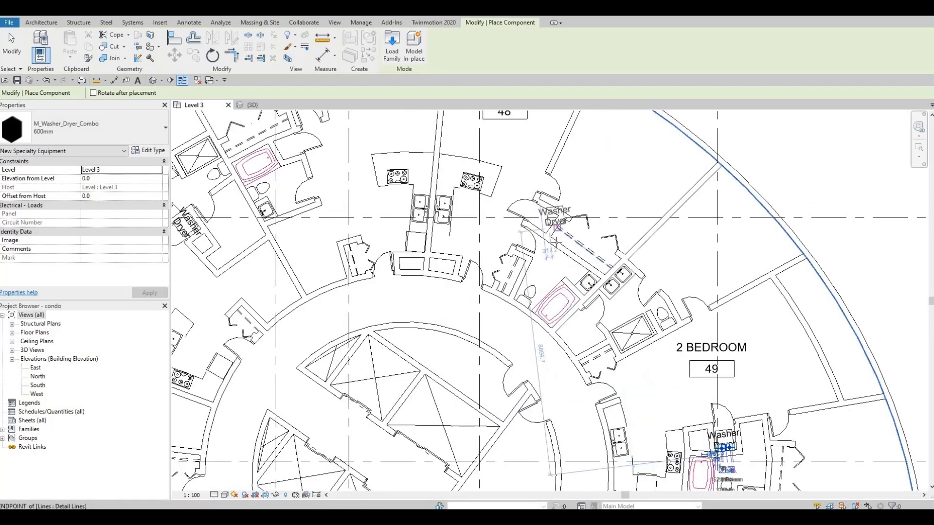
{"action": "scroll", "coordinate": [550, 216], "scroll_direction": "up", "scroll_amount": 2}
{"action": "scroll", "coordinate": [556, 243], "scroll_direction": "up", "scroll_amount": 3}
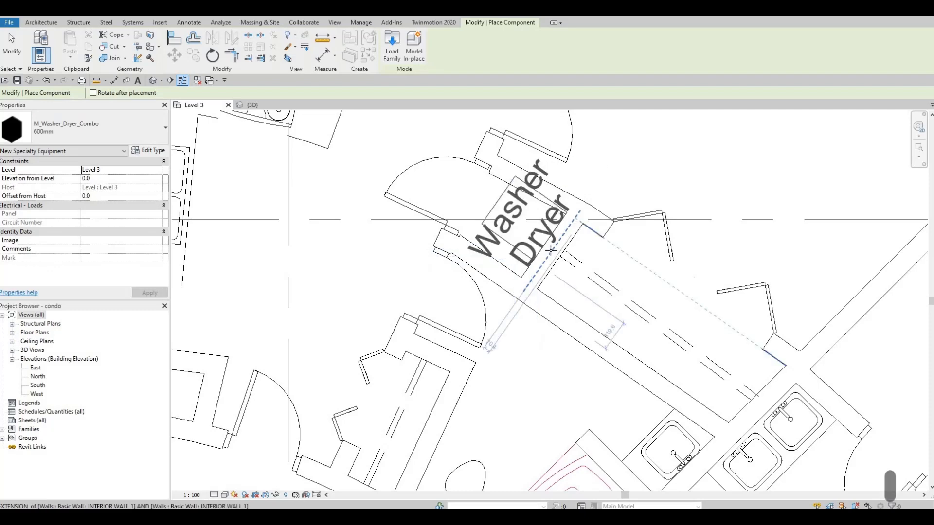
{"action": "left_click", "coordinate": [406, 230]}
Place a washer-dryer combo in 1 BEDROOM unit 47's laundry closet, rotated to align with the wall behind the bathtub
{"action": "scroll", "coordinate": [407, 230], "scroll_direction": "down", "scroll_amount": 5}
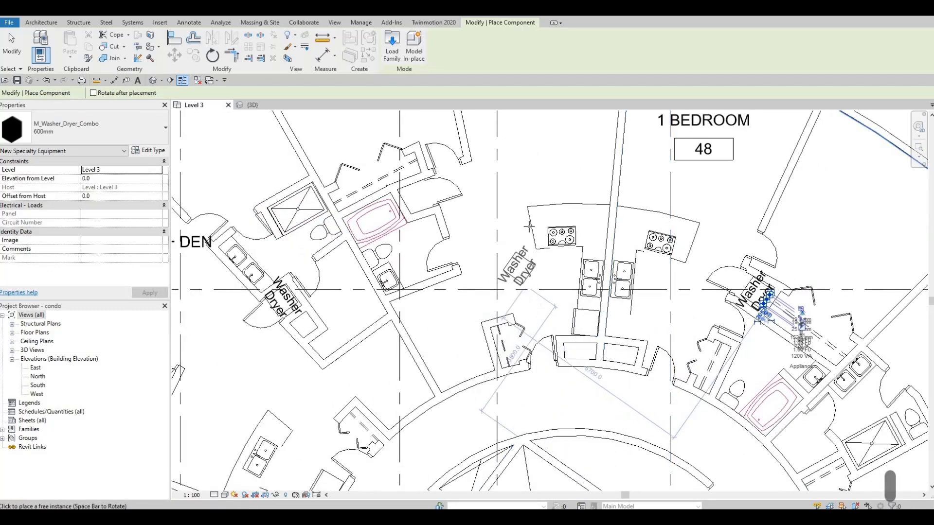
{"action": "middle_click_drag", "start_coordinate": [517, 266], "coordinate": [623, 291]}
{"action": "scroll", "coordinate": [519, 229], "scroll_direction": "up", "scroll_amount": 2}
{"action": "scroll", "coordinate": [521, 228], "scroll_direction": "up", "scroll_amount": 2}
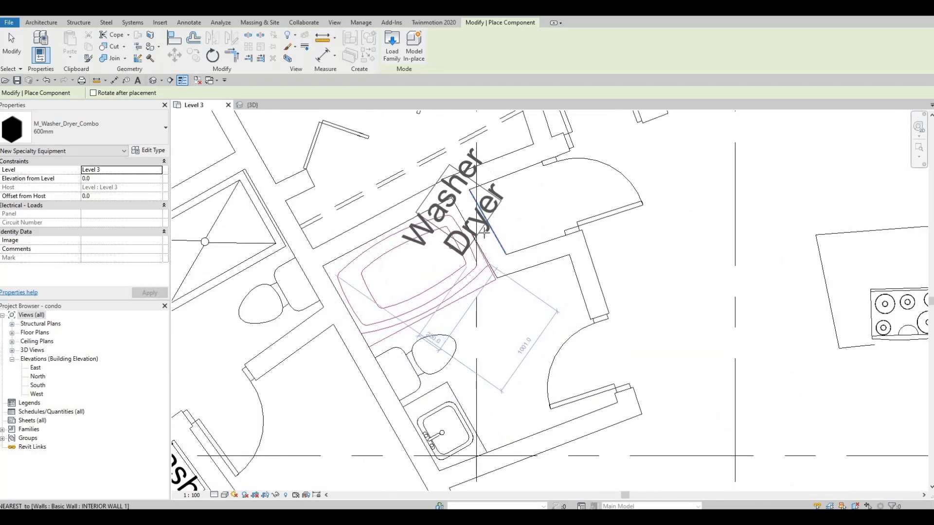
{"action": "key", "text": "space"}
{"action": "key", "text": "space"}
{"action": "key", "text": "space"}
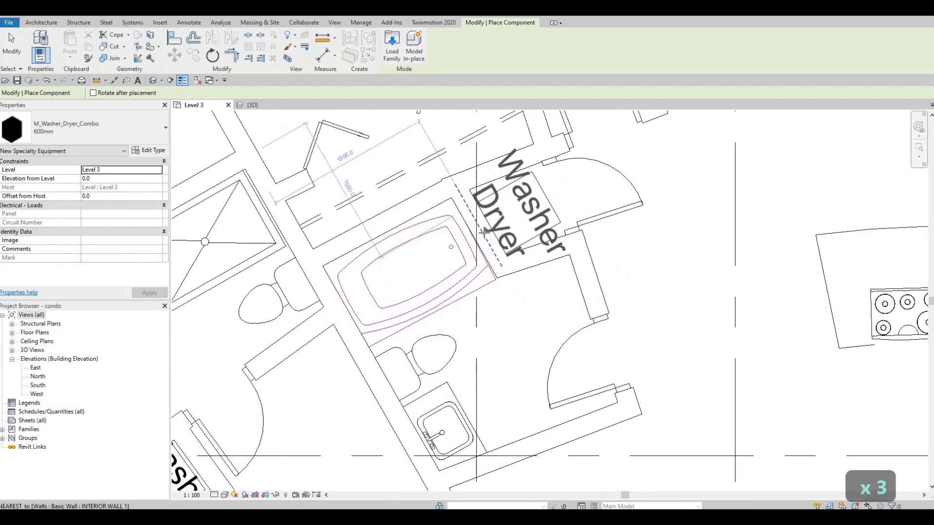
{"action": "left_click", "coordinate": [528, 230]}
End component placement and check the washer-dryers in the laundry closets around the Level 3 plan
{"action": "middle_click_drag", "start_coordinate": [528, 230], "coordinate": [679, 196]}
{"action": "scroll", "coordinate": [680, 200], "scroll_direction": "down", "scroll_amount": 4}
{"action": "scroll", "coordinate": [631, 246], "scroll_direction": "up", "scroll_amount": 1}
{"action": "middle_click_drag", "start_coordinate": [631, 246], "coordinate": [653, 191]}
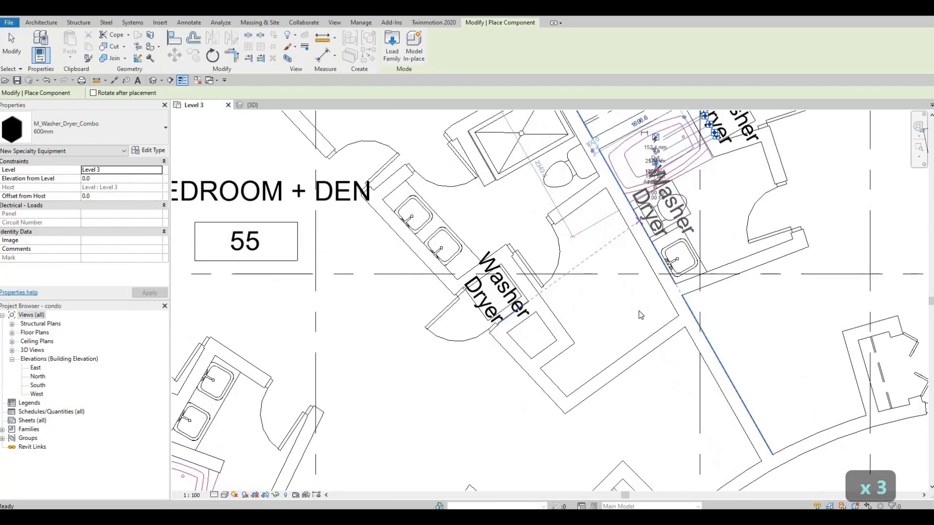
{"action": "scroll", "coordinate": [652, 195], "scroll_direction": "down", "scroll_amount": 2}
{"action": "key", "text": "Escape"}
{"action": "scroll", "coordinate": [584, 302], "scroll_direction": "down", "scroll_amount": 2}
{"action": "key", "text": "Escape"}
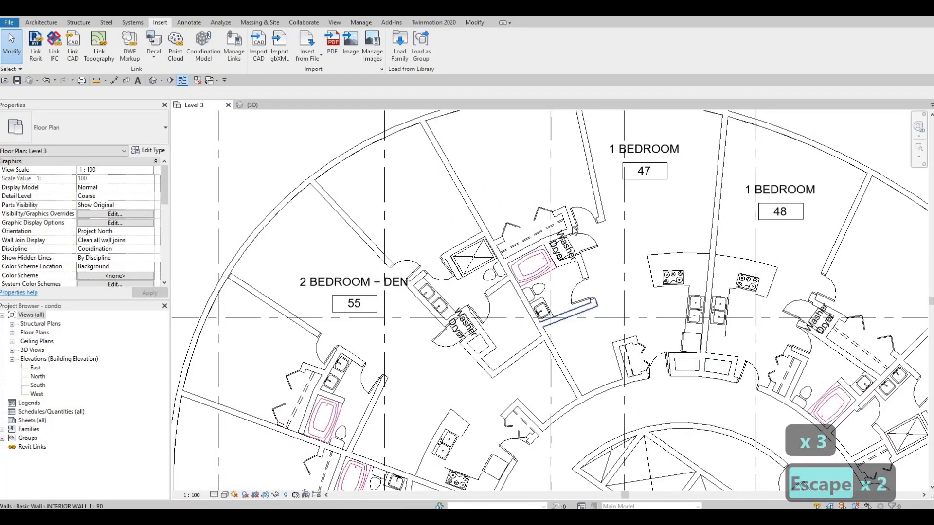
{"action": "middle_click_drag", "start_coordinate": [537, 293], "coordinate": [539, 253]}
{"action": "scroll", "coordinate": [529, 246], "scroll_direction": "down", "scroll_amount": 2}
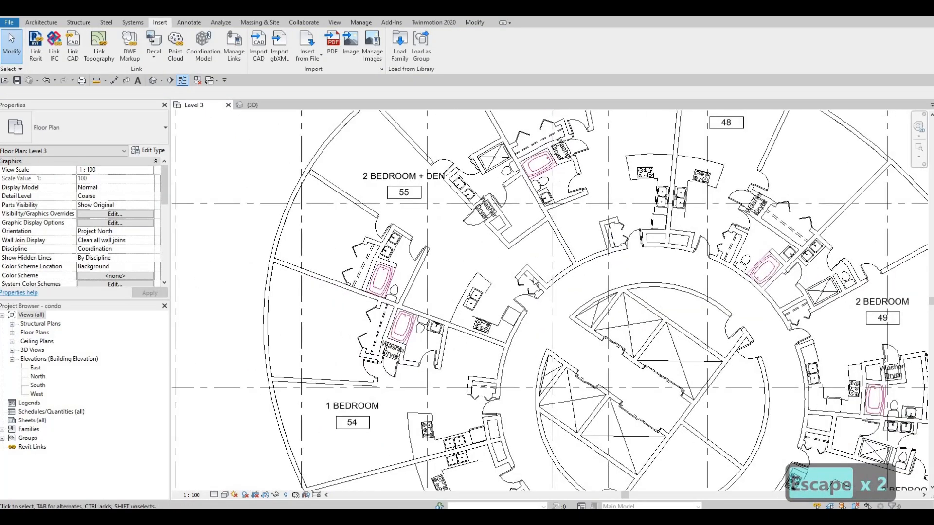
Look over the laundry closets and shaft outlines around the core on the Level 3 plan
{"action": "scroll", "coordinate": [572, 300], "scroll_direction": "down", "scroll_amount": 1}
{"action": "middle_click_drag", "start_coordinate": [571, 300], "coordinate": [543, 316]}
{"action": "key", "text": "Escape"}
{"action": "middle_click_drag", "start_coordinate": [642, 307], "coordinate": [590, 305]}
{"action": "scroll", "coordinate": [586, 312], "scroll_direction": "down", "scroll_amount": 2}
{"action": "middle_click_drag", "start_coordinate": [575, 341], "coordinate": [590, 287]}
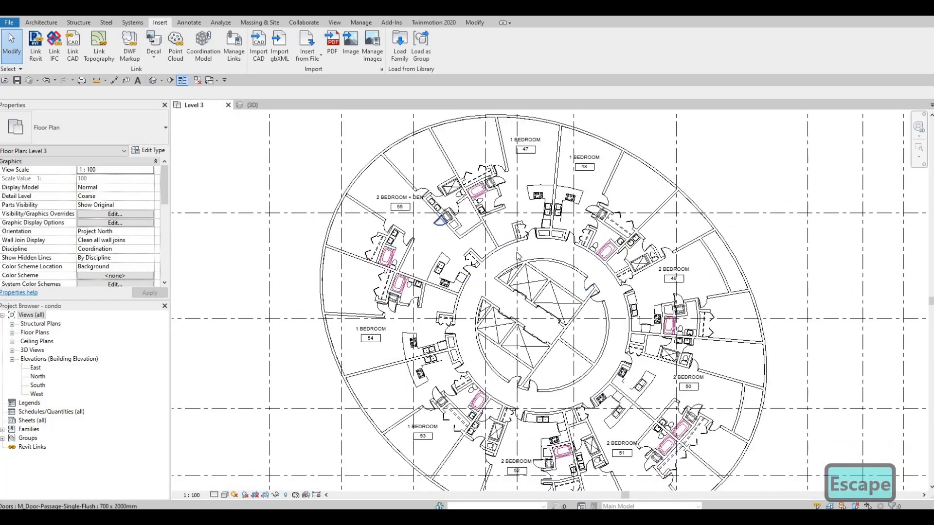
{"action": "scroll", "coordinate": [529, 254], "scroll_direction": "up", "scroll_amount": 4}
{"action": "middle_click_drag", "start_coordinate": [529, 253], "coordinate": [609, 294]}
{"action": "scroll", "coordinate": [673, 272], "scroll_direction": "down", "scroll_amount": 1}
{"action": "scroll", "coordinate": [703, 316], "scroll_direction": "down", "scroll_amount": 2}
{"action": "middle_click_drag", "start_coordinate": [702, 316], "coordinate": [684, 225]}
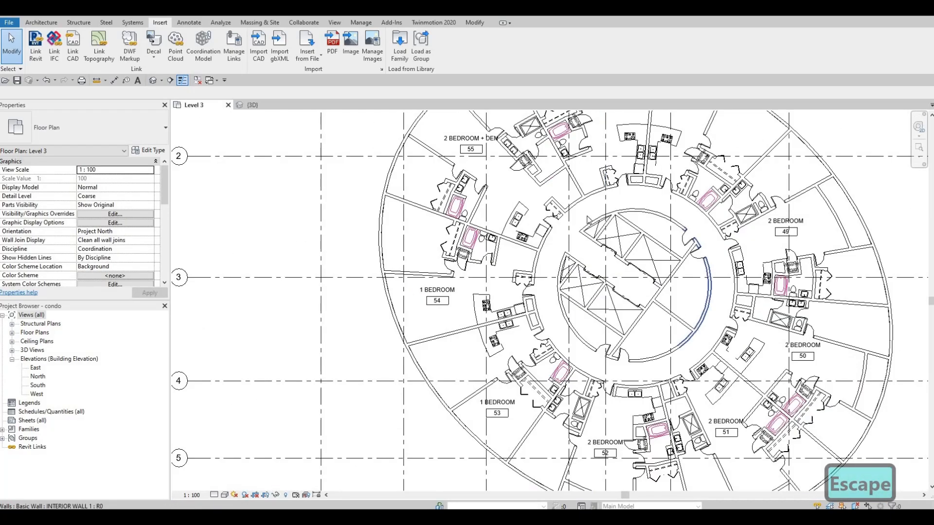
{"action": "middle_click_drag", "start_coordinate": [587, 217], "coordinate": [606, 349]}
Draw two crossing Thin Lines detail lines corner to corner in the shaft beside unit 55's washer-dryer closet, using Create Similar on an existing detail line
{"action": "scroll", "coordinate": [561, 322], "scroll_direction": "up", "scroll_amount": 4}
{"action": "scroll", "coordinate": [543, 297], "scroll_direction": "up", "scroll_amount": 3}
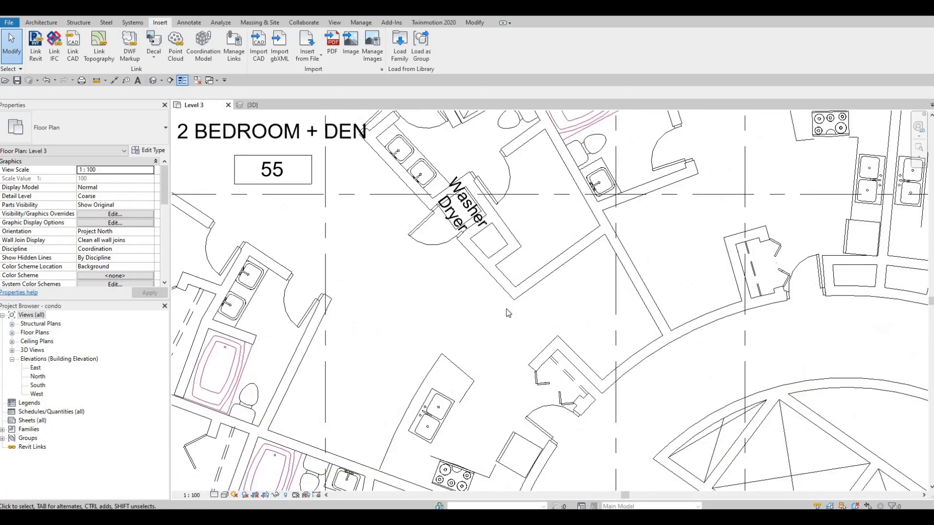
{"action": "middle_click_drag", "start_coordinate": [508, 312], "coordinate": [531, 360]}
{"action": "scroll", "coordinate": [519, 277], "scroll_direction": "up", "scroll_amount": 2}
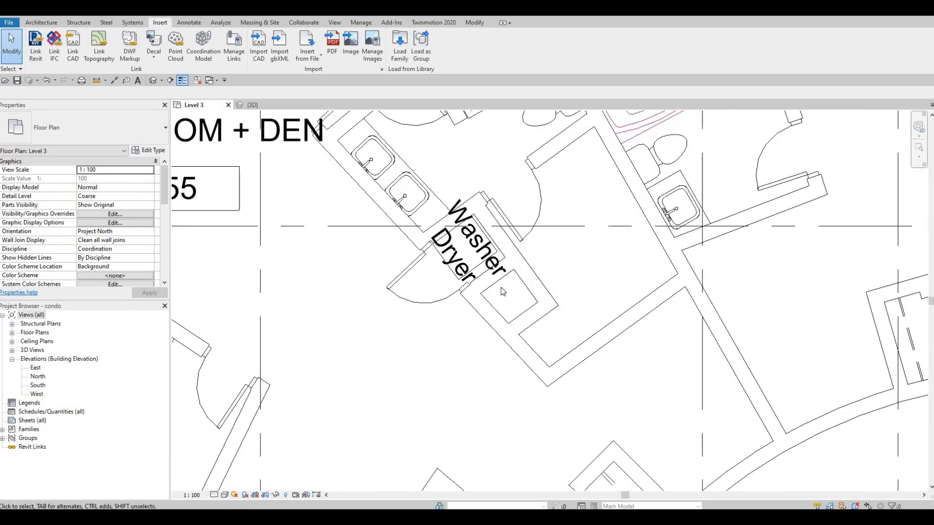
{"action": "key", "text": "Escape"}
{"action": "key", "text": "Escape"}
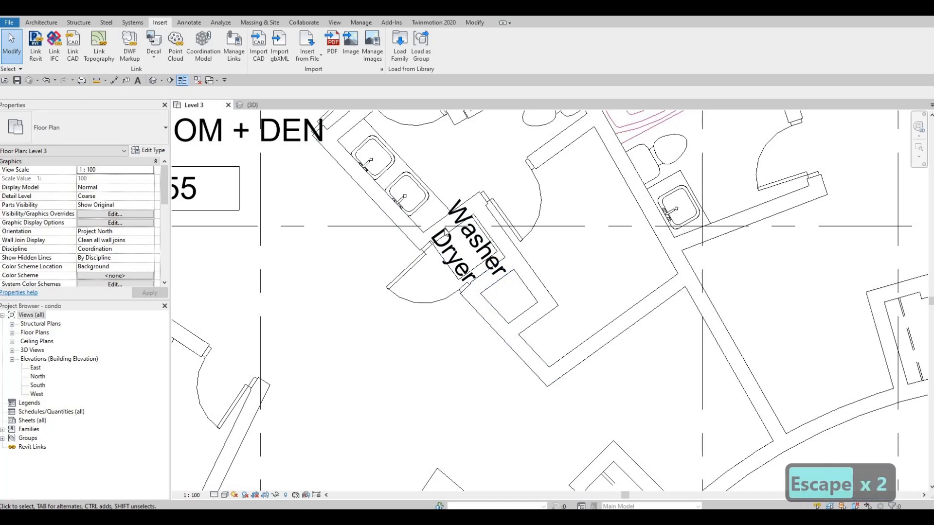
{"action": "scroll", "coordinate": [496, 293], "scroll_direction": "down", "scroll_amount": 2}
{"action": "left_click", "coordinate": [451, 225]}
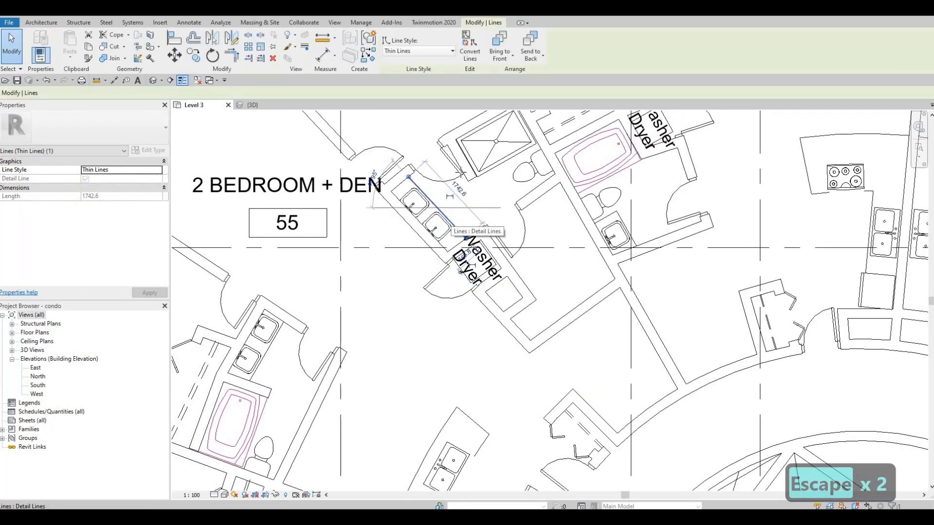
{"action": "key", "text": "c"}
{"action": "key", "text": "s"}
{"action": "scroll", "coordinate": [486, 278], "scroll_direction": "up", "scroll_amount": 4}
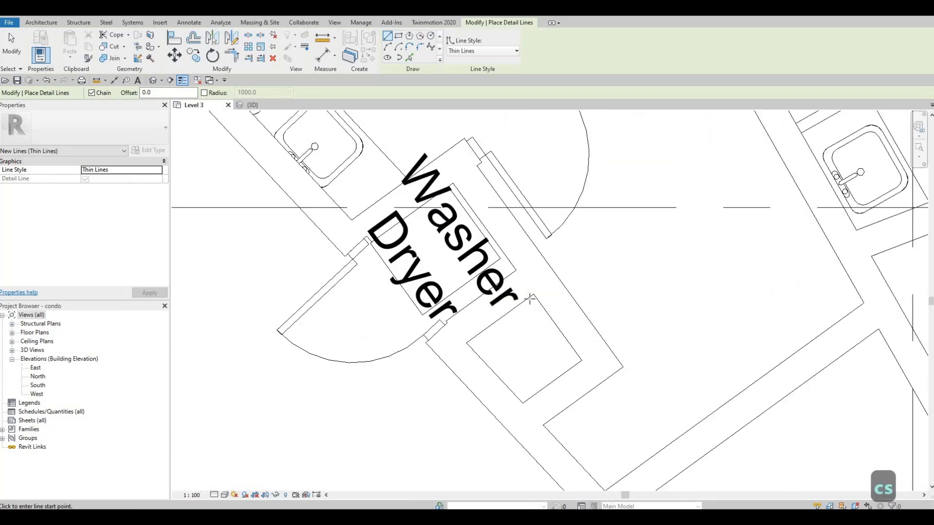
{"action": "left_click", "coordinate": [540, 393]}
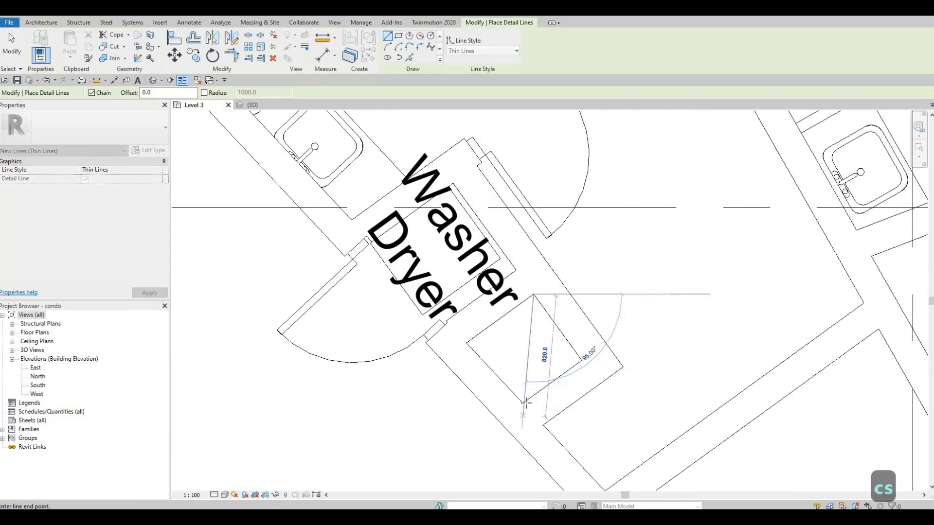
{"action": "left_click", "coordinate": [523, 403]}
{"action": "key", "text": "Escape"}
{"action": "left_click", "coordinate": [467, 343]}
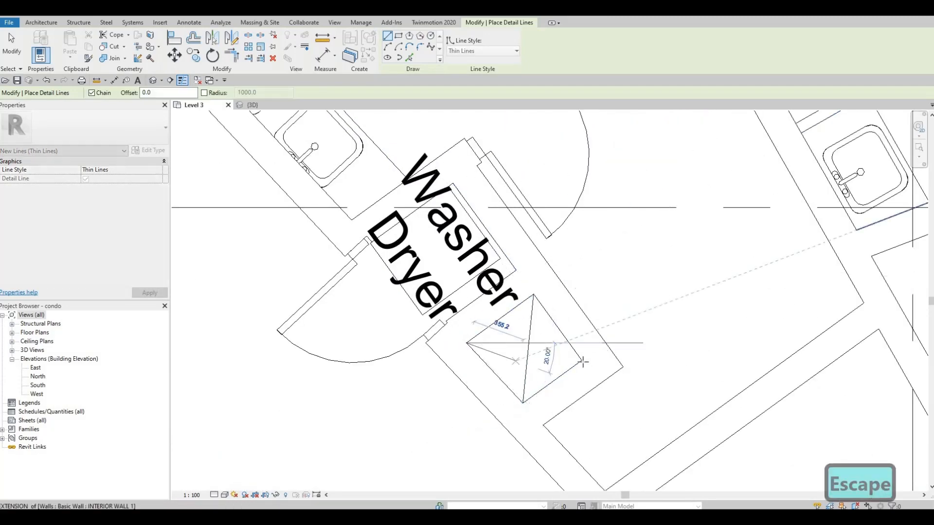
{"action": "key", "text": "Escape"}
Look along units 55 and 54 for shaft outlines that have no crossing lines
{"action": "scroll", "coordinate": [600, 263], "scroll_direction": "down", "scroll_amount": 4}
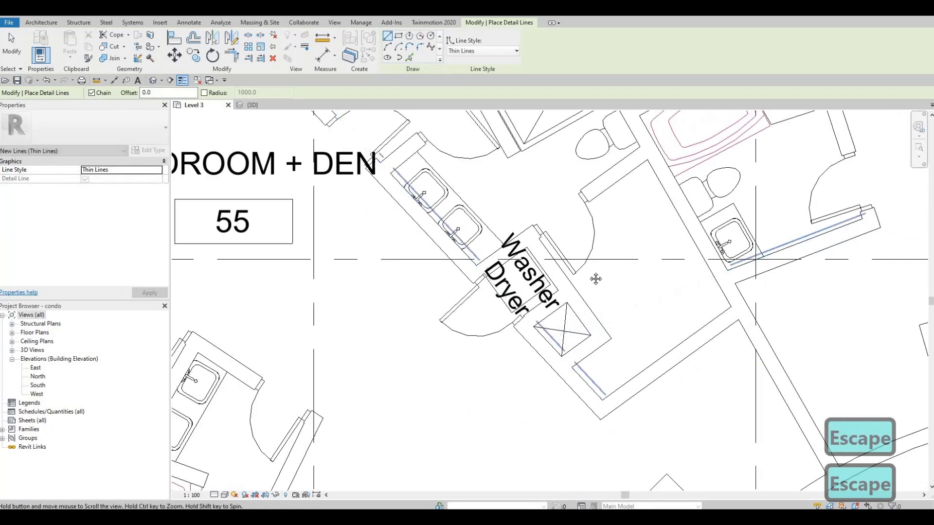
{"action": "scroll", "coordinate": [526, 302], "scroll_direction": "down", "scroll_amount": 3}
{"action": "middle_click_drag", "start_coordinate": [482, 260], "coordinate": [524, 216]}
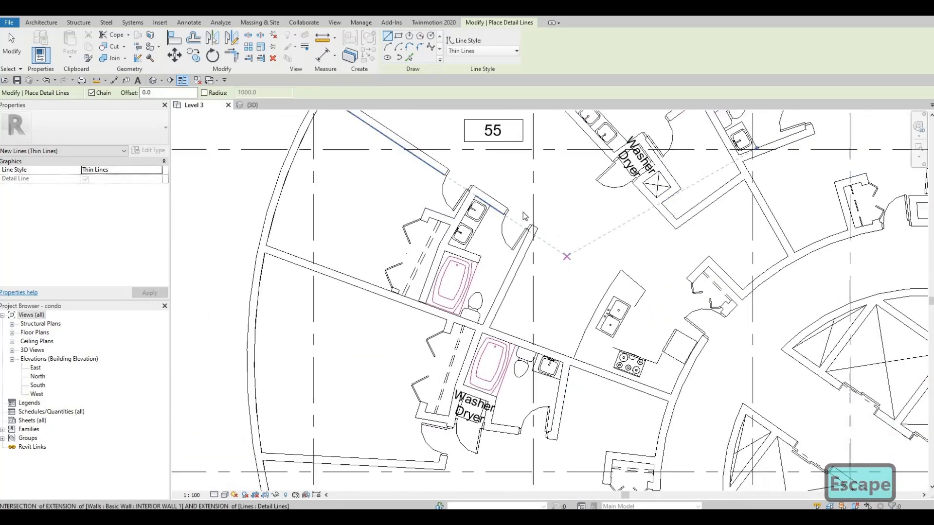
{"action": "middle_click_drag", "start_coordinate": [573, 319], "coordinate": [533, 196]}
{"action": "middle_click_drag", "start_coordinate": [532, 349], "coordinate": [539, 229]}
{"action": "scroll", "coordinate": [558, 290], "scroll_direction": "up", "scroll_amount": 1}
{"action": "scroll", "coordinate": [540, 230], "scroll_direction": "down", "scroll_amount": 3}
{"action": "middle_click_drag", "start_coordinate": [548, 275], "coordinate": [521, 389]}
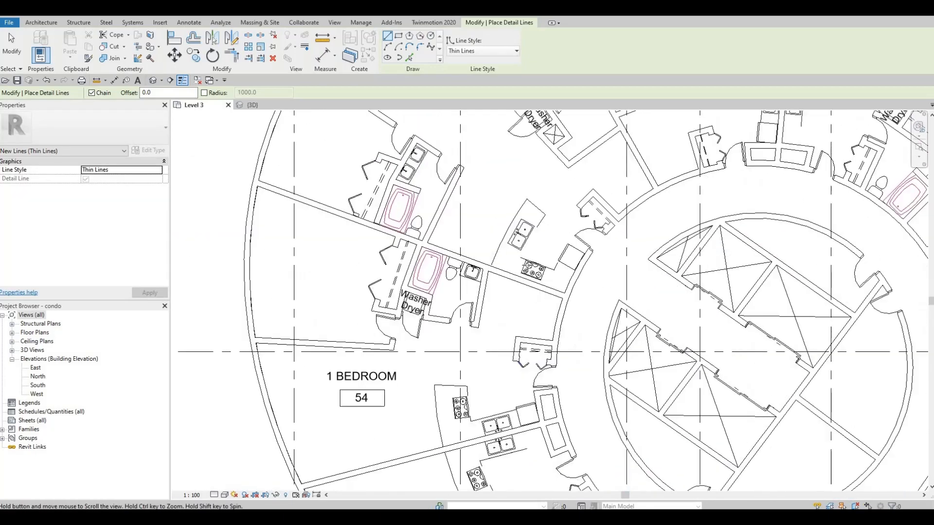
{"action": "scroll", "coordinate": [520, 389], "scroll_direction": "down", "scroll_amount": 1}
{"action": "middle_click_drag", "start_coordinate": [553, 283], "coordinate": [488, 352]}
{"action": "scroll", "coordinate": [555, 292], "scroll_direction": "up", "scroll_amount": 4}
{"action": "scroll", "coordinate": [555, 292], "scroll_direction": "down", "scroll_amount": 1}
{"action": "scroll", "coordinate": [560, 446], "scroll_direction": "down", "scroll_amount": 1}
Draw two crossing detail lines corner to corner in the shaft behind unit 54's kitchen, next to its entry door
{"action": "middle_click_drag", "start_coordinate": [559, 447], "coordinate": [487, 261]}
{"action": "scroll", "coordinate": [486, 260], "scroll_direction": "up", "scroll_amount": 3}
{"action": "scroll", "coordinate": [466, 204], "scroll_direction": "up", "scroll_amount": 3}
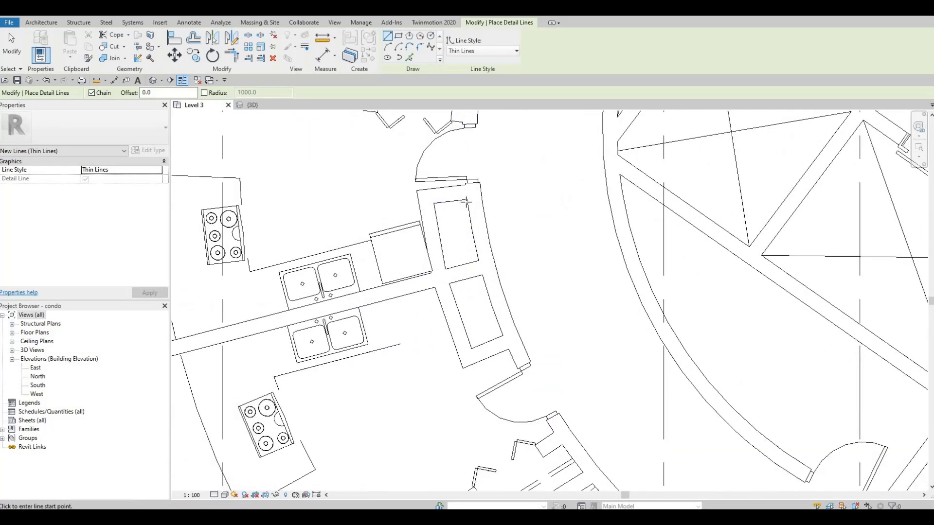
{"action": "left_click", "coordinate": [468, 199]}
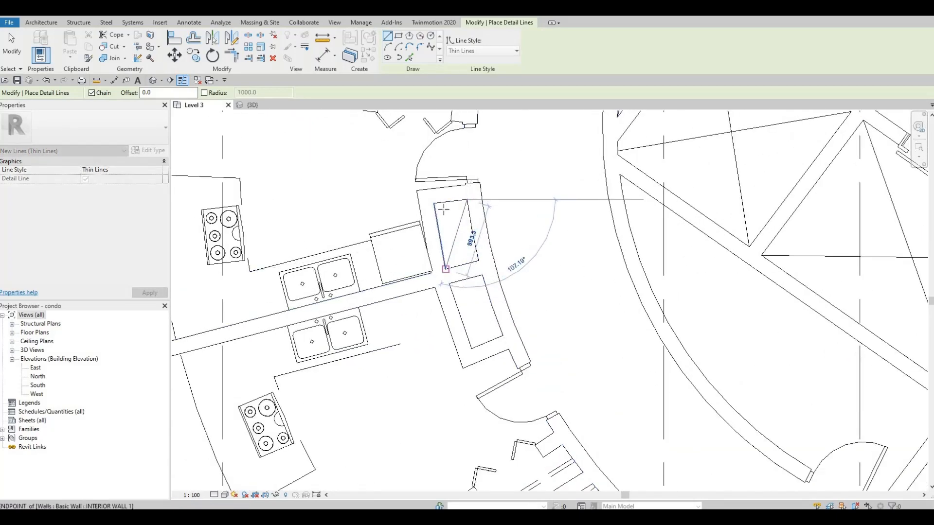
{"action": "key", "text": "Escape"}
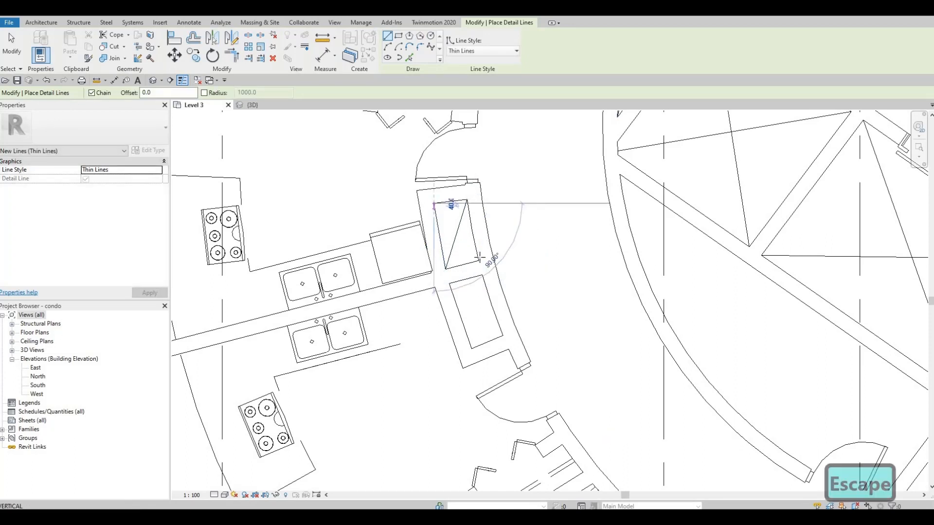
{"action": "left_click", "coordinate": [467, 200]}
{"action": "key", "text": "Escape"}
Draw two crossing detail lines corner to corner in the adjacent shaft on unit 53's side of the dividing wall
{"action": "left_click", "coordinate": [482, 275]}
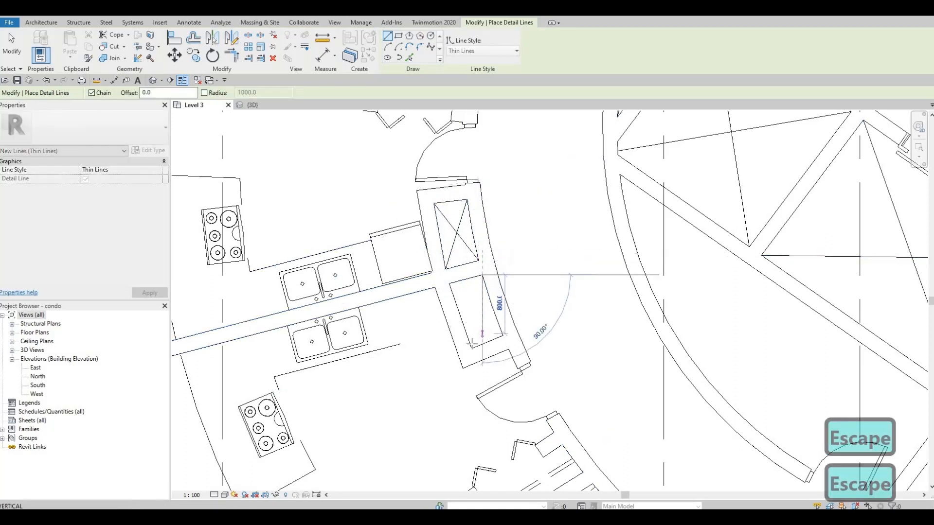
{"action": "left_click", "coordinate": [473, 354]}
{"action": "key", "text": "Escape"}
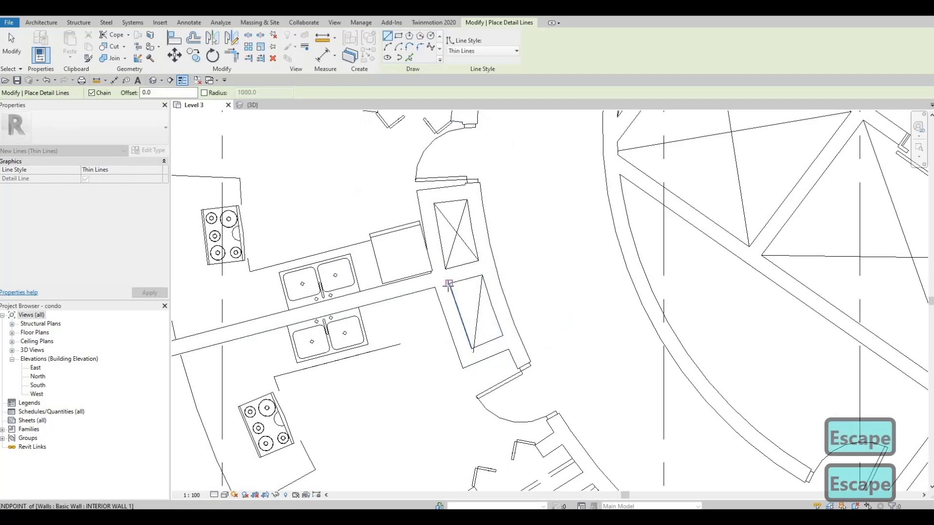
{"action": "left_click", "coordinate": [450, 284]}
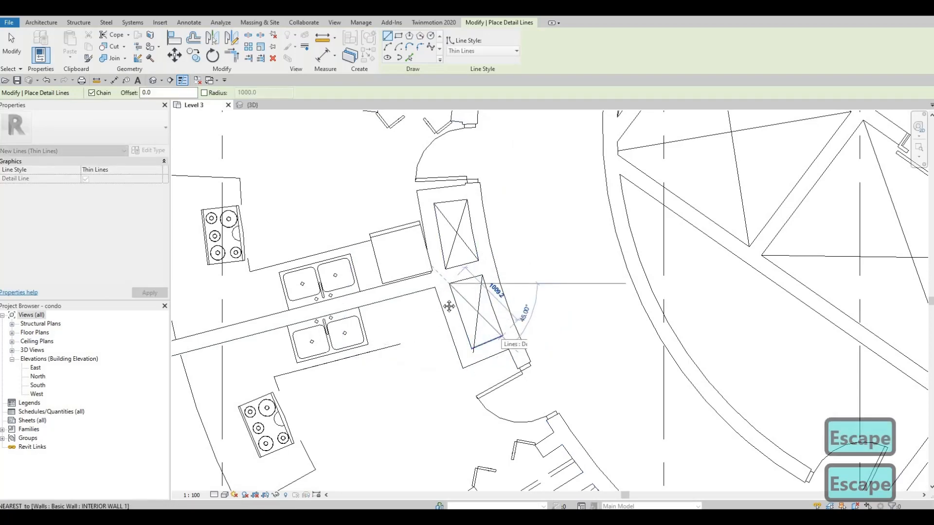
{"action": "scroll", "coordinate": [449, 306], "scroll_direction": "down", "scroll_amount": 4}
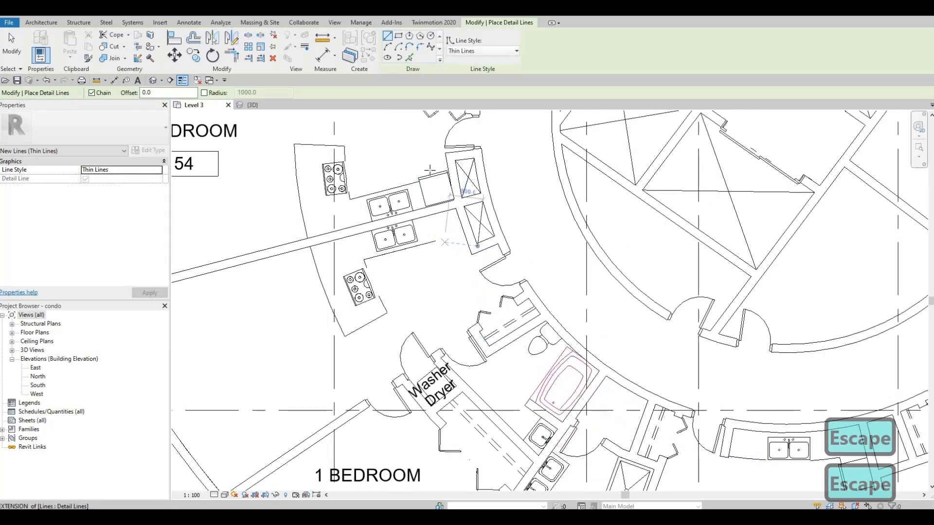
Look through units 53, 52 and 51 for shaft outlines that have no crossing lines
{"action": "scroll", "coordinate": [476, 246], "scroll_direction": "down", "scroll_amount": 1}
{"action": "middle_click_drag", "start_coordinate": [556, 311], "coordinate": [533, 212]}
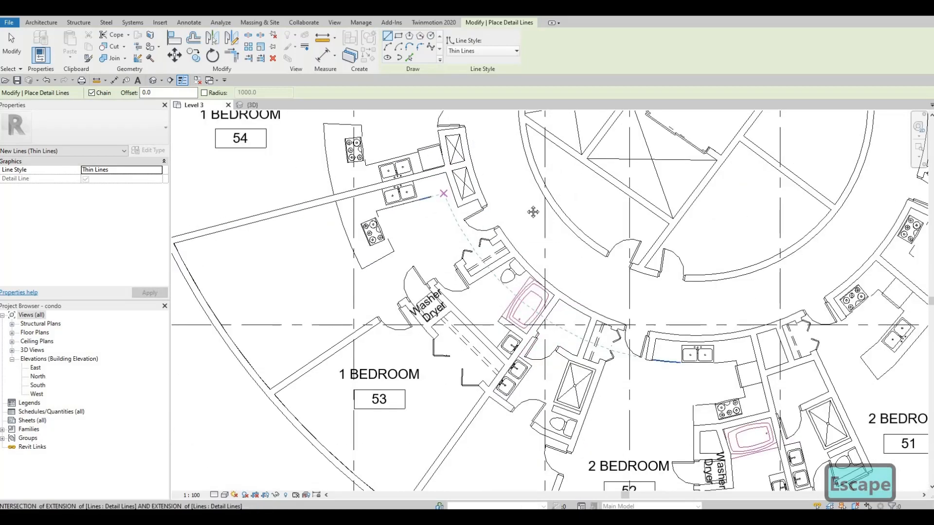
{"action": "middle_click_drag", "start_coordinate": [574, 314], "coordinate": [558, 259]}
{"action": "middle_click_drag", "start_coordinate": [615, 320], "coordinate": [489, 270]}
{"action": "scroll", "coordinate": [489, 270], "scroll_direction": "down", "scroll_amount": 1}
{"action": "middle_click_drag", "start_coordinate": [573, 315], "coordinate": [513, 285]}
{"action": "scroll", "coordinate": [570, 319], "scroll_direction": "up", "scroll_amount": 2}
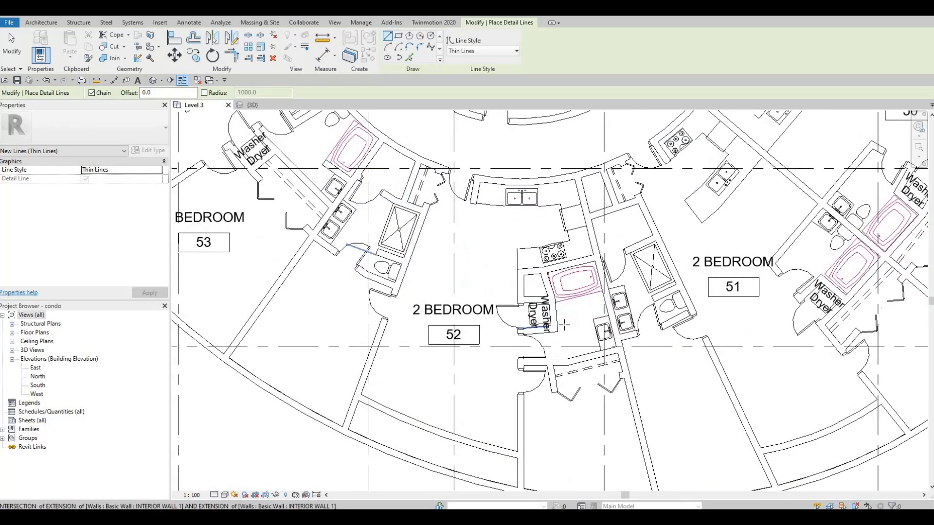
{"action": "middle_click_drag", "start_coordinate": [547, 252], "coordinate": [542, 278]}
{"action": "scroll", "coordinate": [644, 385], "scroll_direction": "down", "scroll_amount": 1}
{"action": "middle_click_drag", "start_coordinate": [645, 385], "coordinate": [617, 321]}
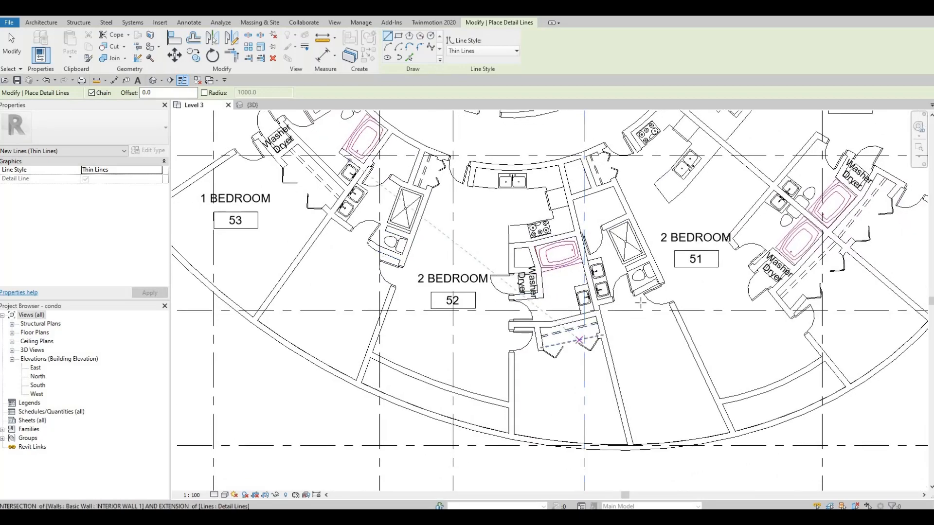
{"action": "scroll", "coordinate": [561, 194], "scroll_direction": "down", "scroll_amount": 1}
Draw two crossing detail lines corner to corner in the shaft between unit 52's kitchen and unit 51's entry closet
{"action": "scroll", "coordinate": [540, 208], "scroll_direction": "up", "scroll_amount": 4}
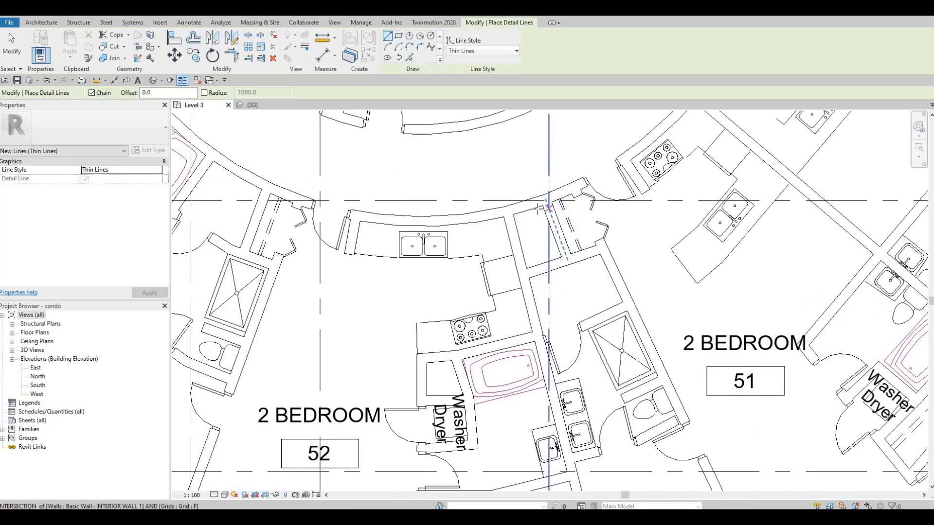
{"action": "left_click", "coordinate": [540, 205]}
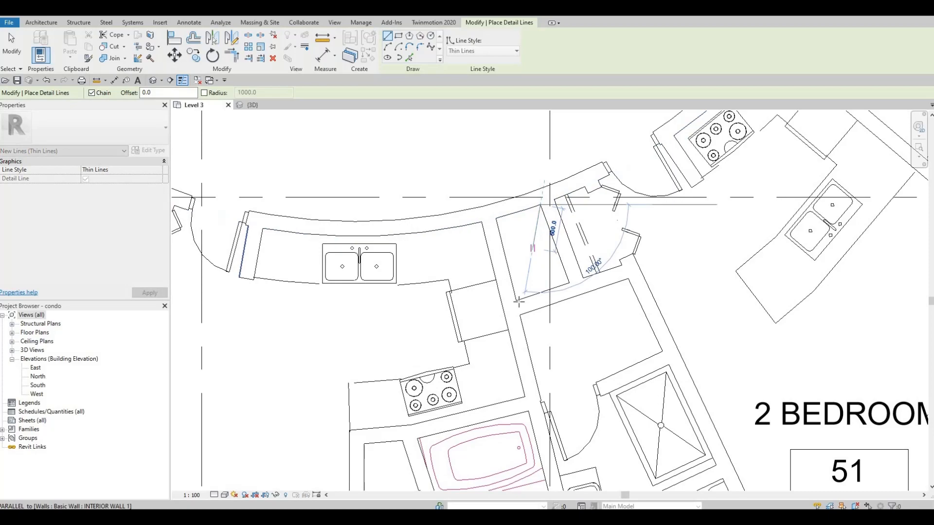
{"action": "key", "text": "Escape"}
{"action": "left_click", "coordinate": [497, 218]}
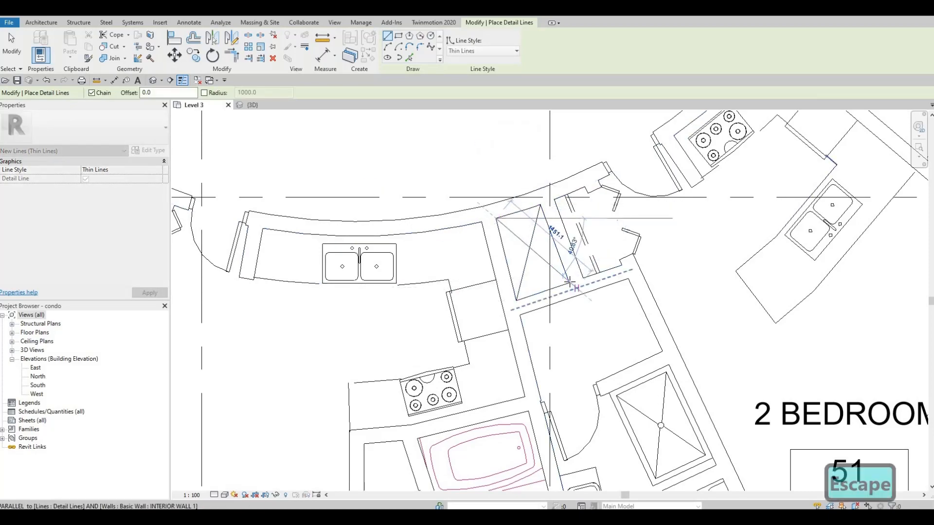
{"action": "key", "text": "Escape"}
Draw two crossing detail lines corner to corner in the shaft between unit 50's entry closet and unit 49's kitchen wall
{"action": "scroll", "coordinate": [508, 248], "scroll_direction": "down", "scroll_amount": 5}
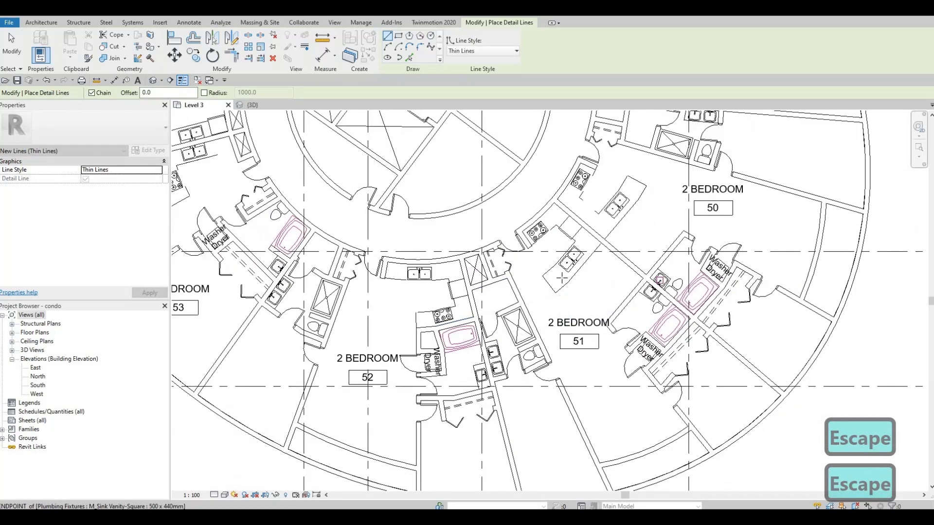
{"action": "scroll", "coordinate": [510, 237], "scroll_direction": "up", "scroll_amount": 2}
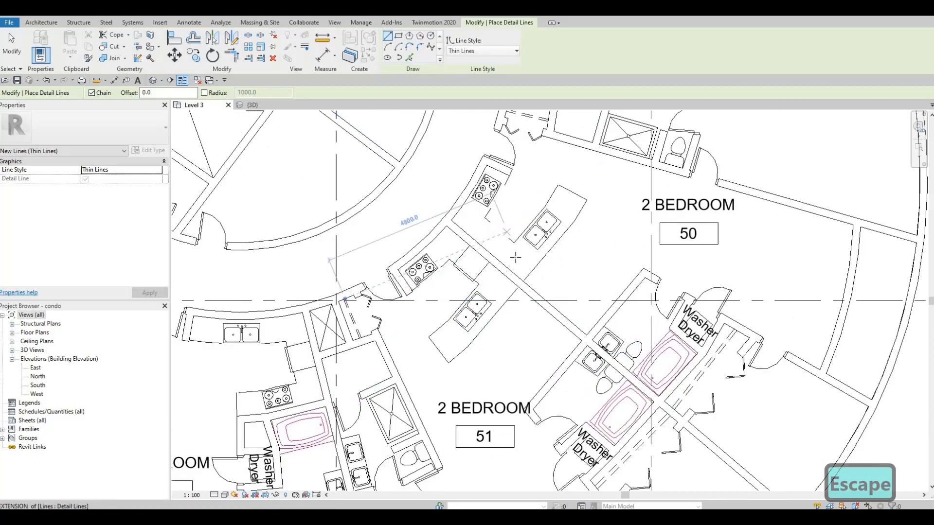
{"action": "scroll", "coordinate": [588, 285], "scroll_direction": "down", "scroll_amount": 2}
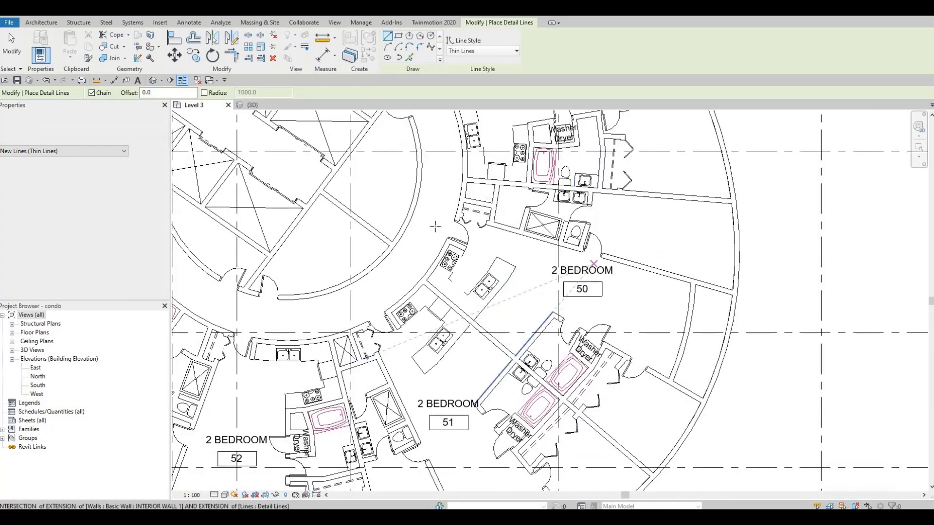
{"action": "middle_click_drag", "start_coordinate": [484, 219], "coordinate": [487, 248]}
{"action": "scroll", "coordinate": [487, 248], "scroll_direction": "up", "scroll_amount": 3}
{"action": "key", "text": "Escape"}
{"action": "scroll", "coordinate": [481, 246], "scroll_direction": "up", "scroll_amount": 2}
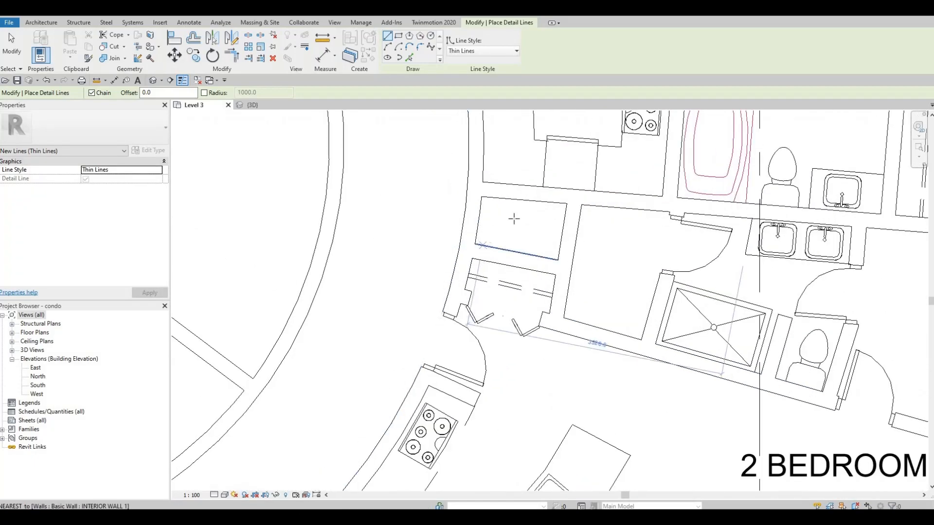
{"action": "left_click", "coordinate": [476, 244]}
{"action": "left_click", "coordinate": [567, 205]}
{"action": "key", "text": "Escape"}
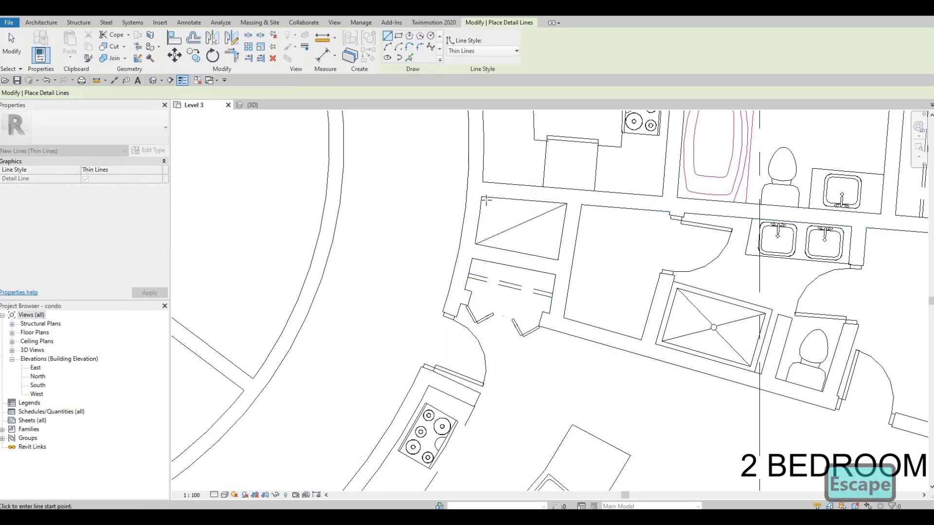
{"action": "left_click", "coordinate": [481, 197]}
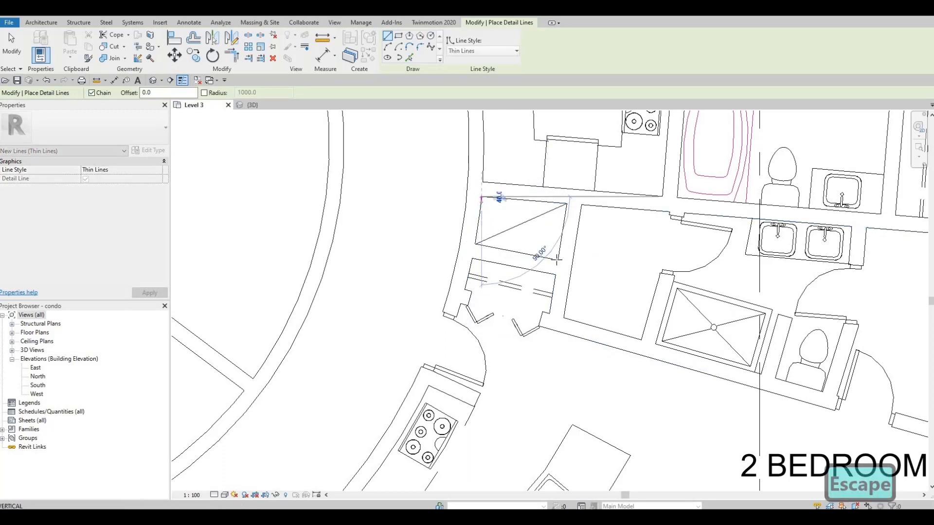
{"action": "key", "text": "Escape"}
Look through units 50, 49 and 48 for shaft outlines that have no crossing lines
{"action": "scroll", "coordinate": [582, 232], "scroll_direction": "down", "scroll_amount": 5}
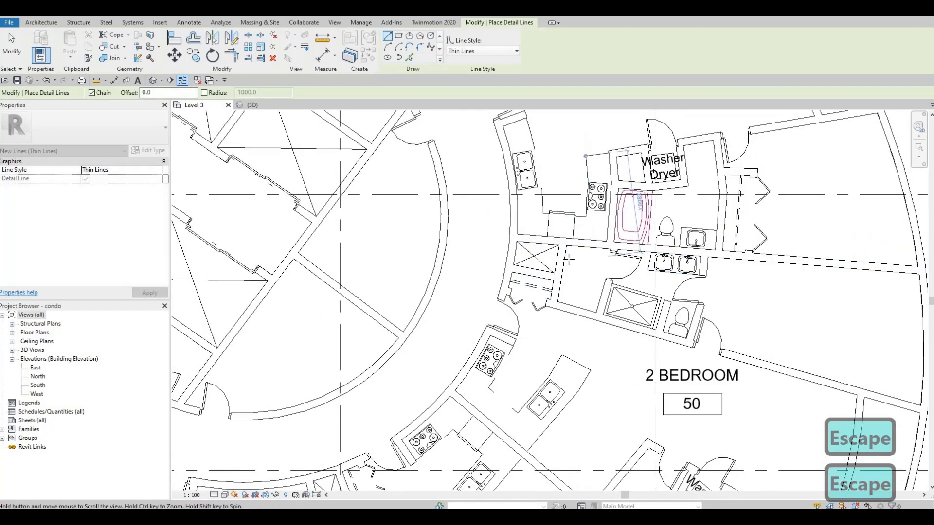
{"action": "middle_click_drag", "start_coordinate": [545, 302], "coordinate": [548, 351]}
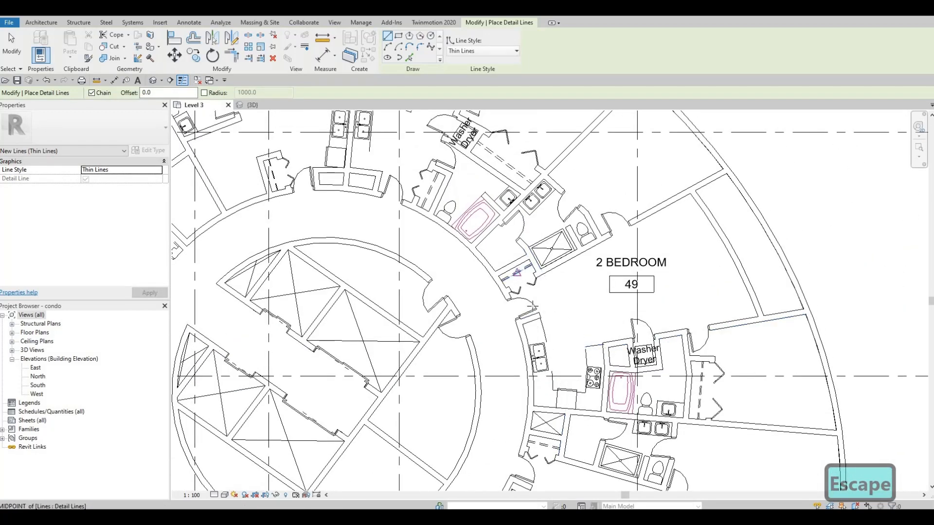
{"action": "mouse_move", "coordinate": [533, 307]}
{"action": "middle_mouse_down"}
{"action": "mouse_move", "coordinate": [546, 351]}
{"action": "mouse_move", "coordinate": [528, 334]}
{"action": "mouse_move", "coordinate": [529, 346]}
{"action": "middle_mouse_up"}
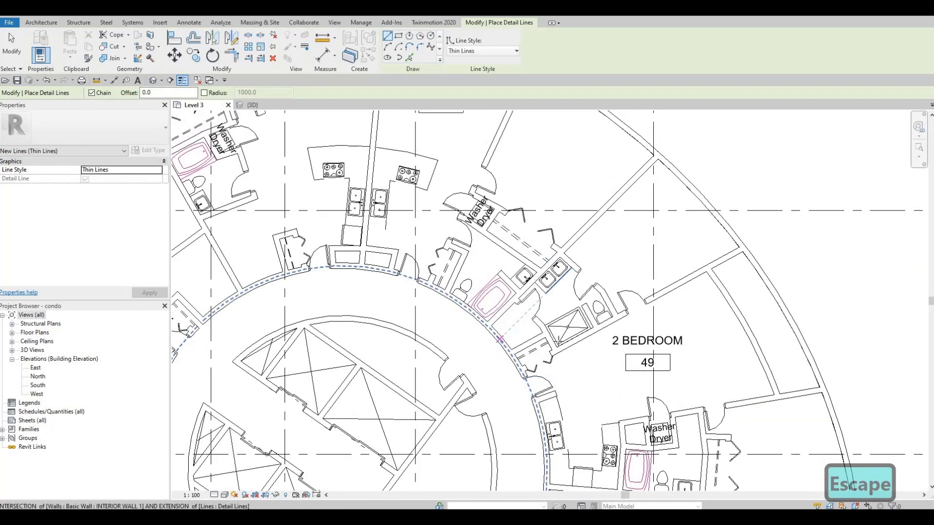
{"action": "scroll", "coordinate": [558, 342], "scroll_direction": "up", "scroll_amount": 1}
{"action": "scroll", "coordinate": [667, 286], "scroll_direction": "down", "scroll_amount": 2}
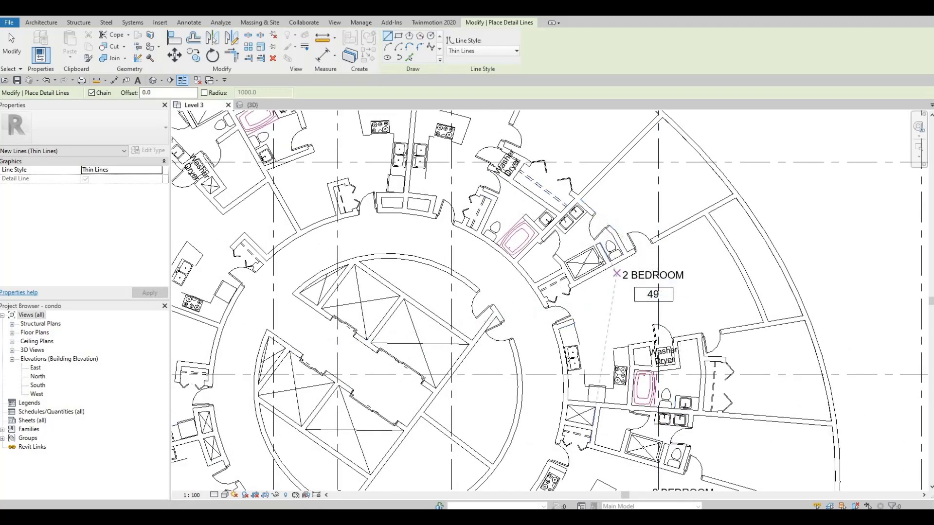
{"action": "middle_click_drag", "start_coordinate": [557, 249], "coordinate": [618, 240]}
{"action": "scroll", "coordinate": [618, 240], "scroll_direction": "down", "scroll_amount": 1}
{"action": "mouse_move", "coordinate": [543, 244]}
{"action": "middle_mouse_down"}
{"action": "mouse_move", "coordinate": [547, 289]}
{"action": "mouse_move", "coordinate": [556, 239]}
{"action": "mouse_move", "coordinate": [559, 253]}
{"action": "middle_mouse_up"}
Draw two crossing detail lines corner to corner in the shaft beside unit 49's washer-dryer, above the bathtub
{"action": "middle_click_drag", "start_coordinate": [706, 403], "coordinate": [622, 204]}
{"action": "scroll", "coordinate": [623, 204], "scroll_direction": "up", "scroll_amount": 1}
{"action": "scroll", "coordinate": [624, 161], "scroll_direction": "up", "scroll_amount": 5}
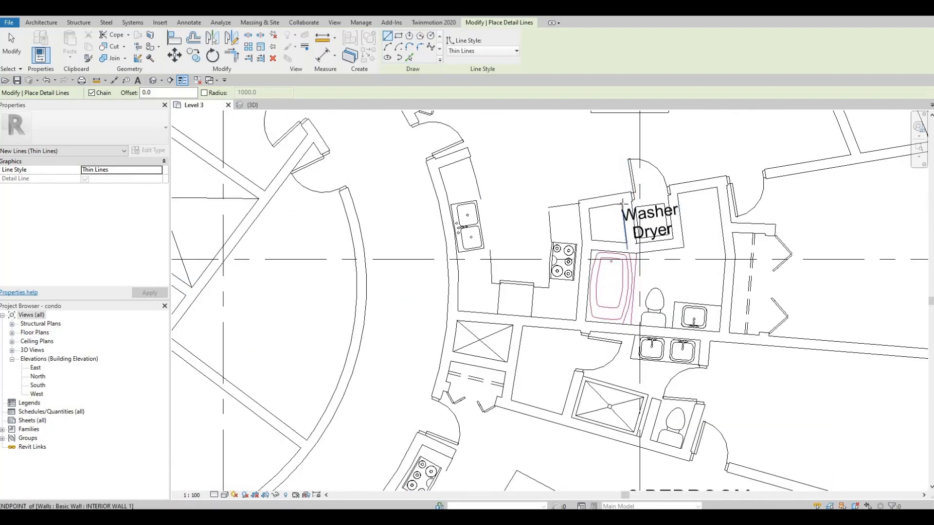
{"action": "left_click", "coordinate": [622, 205]}
{"action": "left_click", "coordinate": [569, 257]}
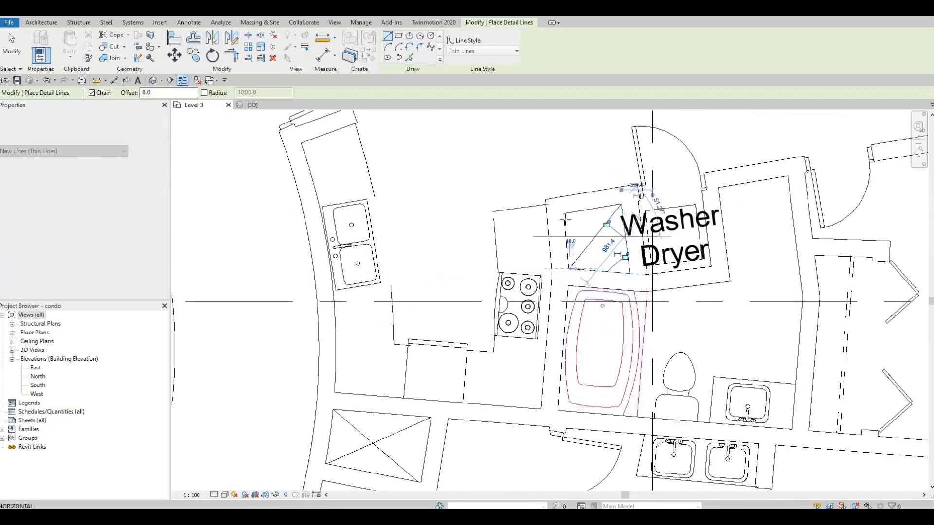
{"action": "key", "text": "Escape"}
{"action": "left_click", "coordinate": [563, 214]}
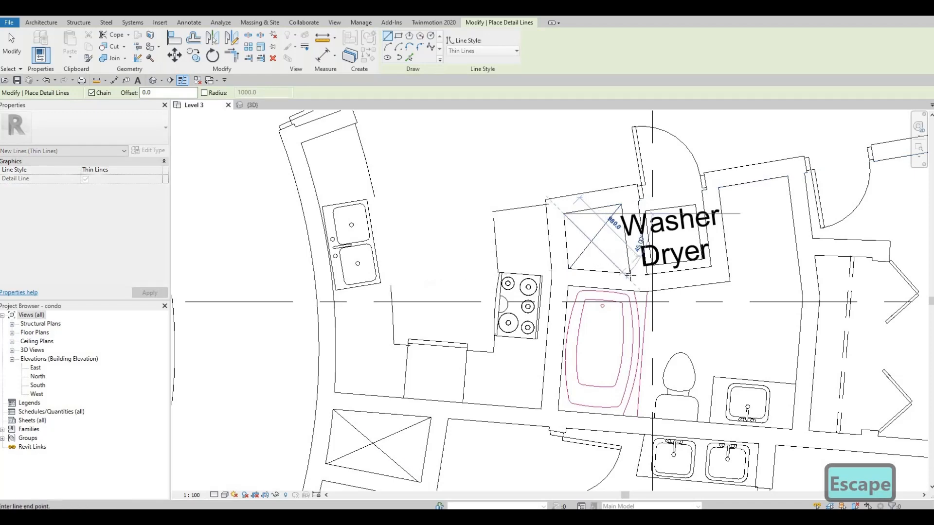
{"action": "scroll", "coordinate": [631, 274], "scroll_direction": "up", "scroll_amount": 2}
{"action": "left_click", "coordinate": [630, 274]}
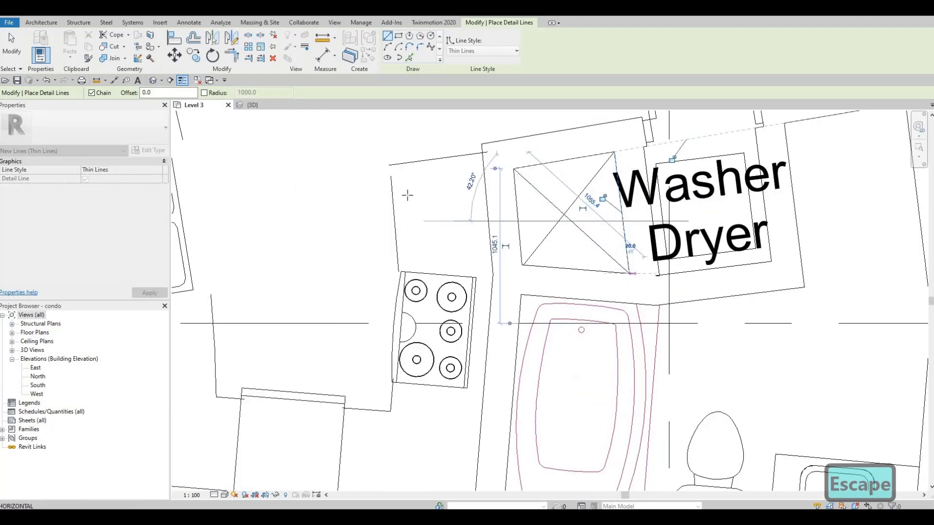
{"action": "key", "text": "Escape"}
Draw two crossing detail lines corner to corner in the corridor-side shaft on unit 48's side of the wall shared with unit 47
{"action": "scroll", "coordinate": [457, 255], "scroll_direction": "down", "scroll_amount": 2}
{"action": "middle_click_drag", "start_coordinate": [458, 255], "coordinate": [487, 330]}
{"action": "scroll", "coordinate": [488, 330], "scroll_direction": "down", "scroll_amount": 2}
{"action": "scroll", "coordinate": [421, 298], "scroll_direction": "down", "scroll_amount": 1}
{"action": "middle_click_drag", "start_coordinate": [377, 223], "coordinate": [492, 334]}
{"action": "scroll", "coordinate": [492, 333], "scroll_direction": "down", "scroll_amount": 1}
{"action": "middle_click_drag", "start_coordinate": [436, 296], "coordinate": [645, 361]}
{"action": "scroll", "coordinate": [646, 361], "scroll_direction": "down", "scroll_amount": 1}
{"action": "middle_click_drag", "start_coordinate": [539, 335], "coordinate": [563, 348]}
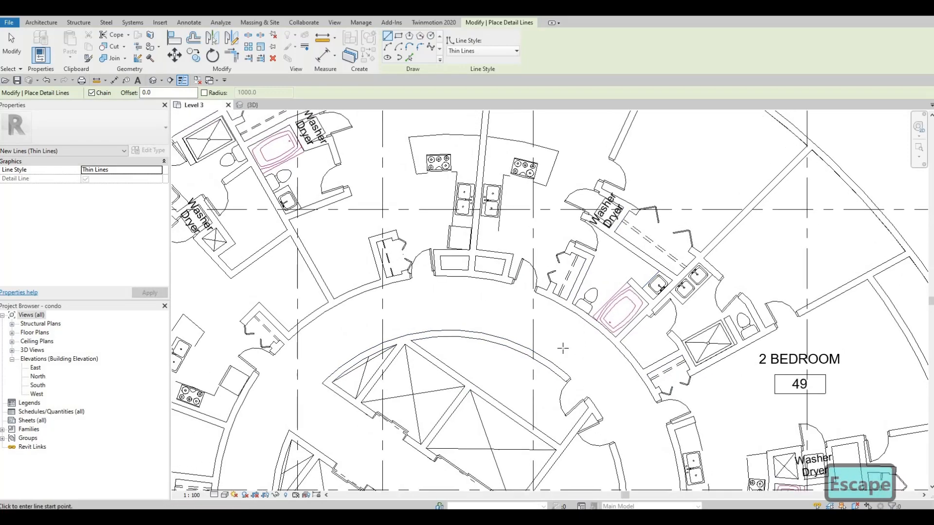
{"action": "middle_click_drag", "start_coordinate": [564, 283], "coordinate": [576, 326]}
{"action": "scroll", "coordinate": [576, 326], "scroll_direction": "down", "scroll_amount": 1}
{"action": "scroll", "coordinate": [544, 317], "scroll_direction": "up", "scroll_amount": 3}
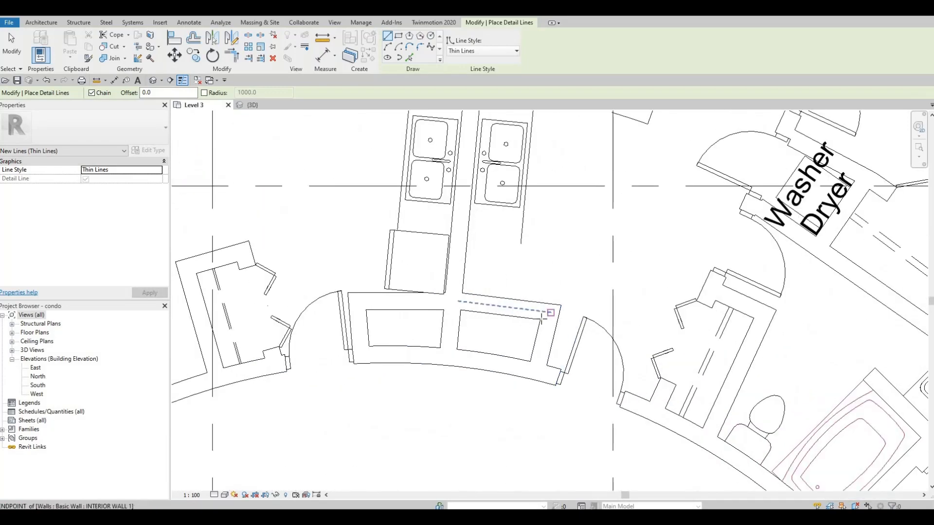
{"action": "left_click", "coordinate": [540, 319]}
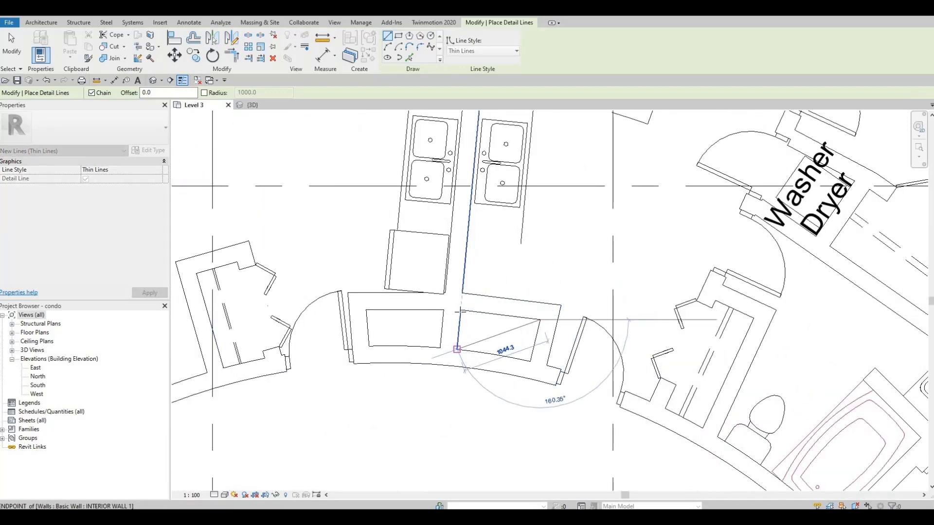
{"action": "left_click", "coordinate": [456, 348]}
{"action": "key", "text": "Escape"}
{"action": "left_click", "coordinate": [461, 310]}
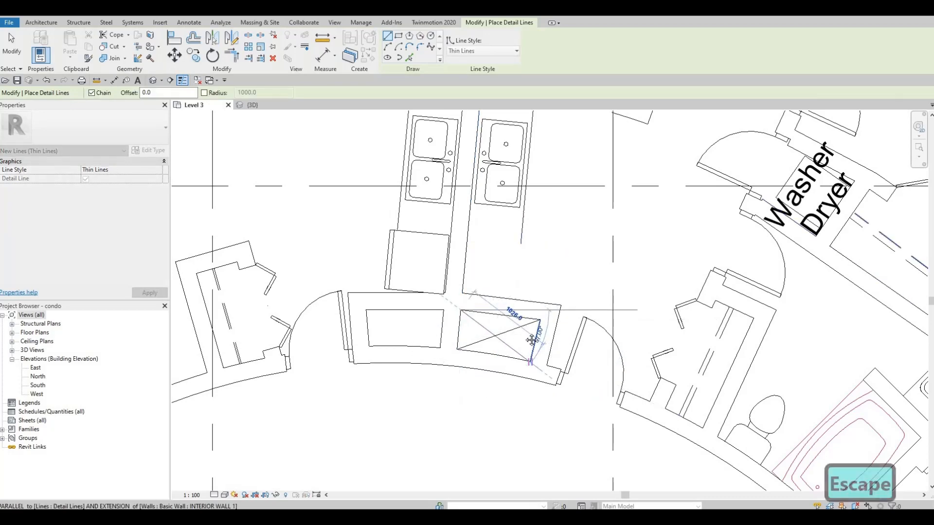
{"action": "left_click", "coordinate": [531, 363]}
{"action": "key", "text": "Escape"}
Draw two crossing detail lines corner to corner in the adjacent corridor-side shaft behind unit 47's refrigerator
{"action": "middle_click_drag", "start_coordinate": [447, 308], "coordinate": [607, 298]}
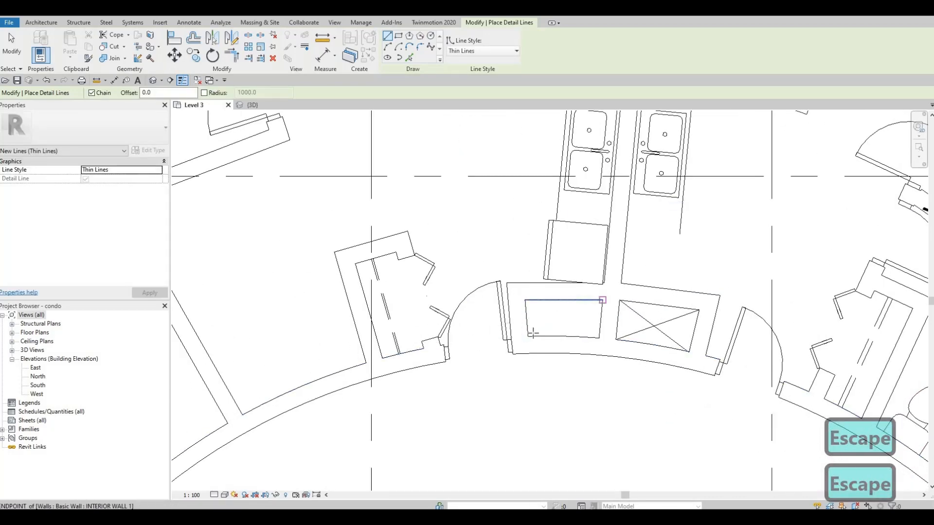
{"action": "left_click", "coordinate": [602, 301]}
{"action": "left_click", "coordinate": [529, 336]}
{"action": "key", "text": "Escape"}
{"action": "left_click", "coordinate": [525, 300]}
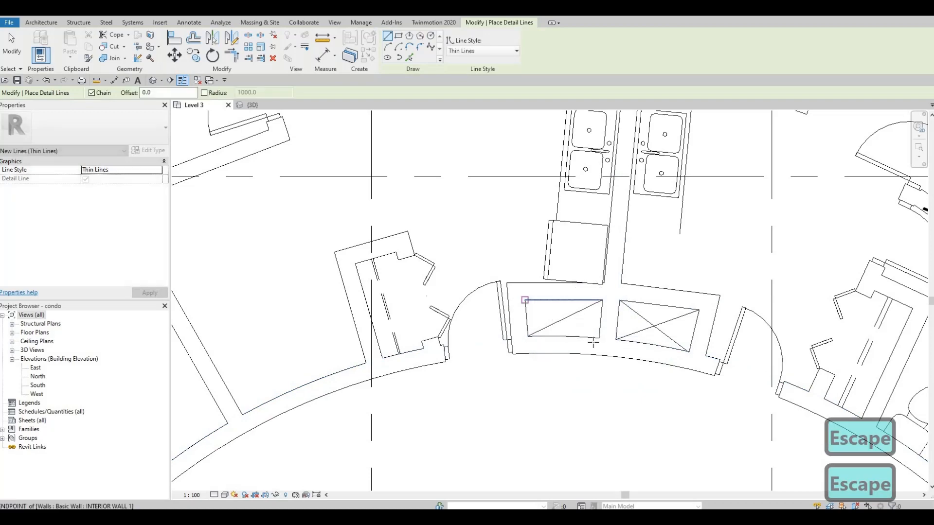
{"action": "left_click", "coordinate": [600, 336]}
{"action": "key", "text": "Escape"}
Look over units 47, 48 and 55 for shafts still without crossing lines, and end the detail line command
{"action": "scroll", "coordinate": [584, 318], "scroll_direction": "down", "scroll_amount": 2}
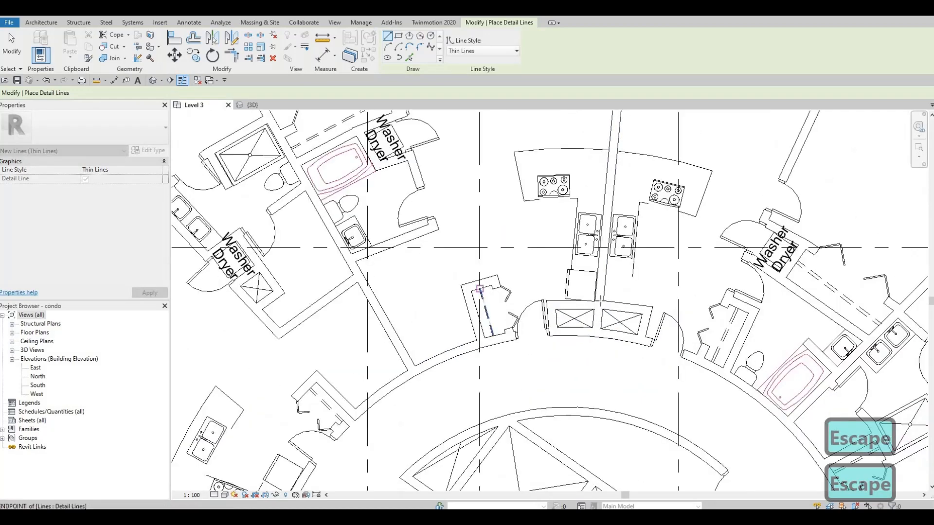
{"action": "scroll", "coordinate": [480, 289], "scroll_direction": "down", "scroll_amount": 2}
{"action": "middle_click_drag", "start_coordinate": [480, 289], "coordinate": [600, 298]}
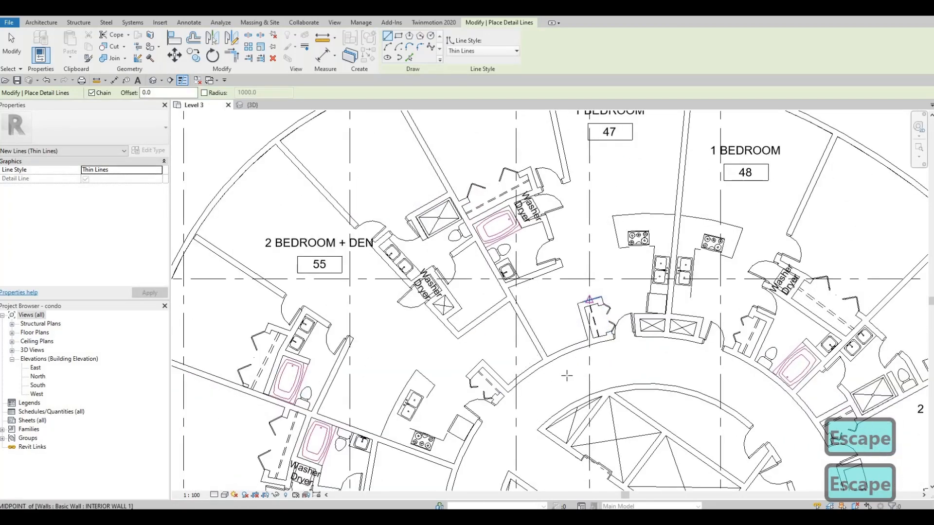
{"action": "middle_click_drag", "start_coordinate": [576, 345], "coordinate": [516, 271]}
{"action": "scroll", "coordinate": [550, 328], "scroll_direction": "up", "scroll_amount": 2}
{"action": "scroll", "coordinate": [544, 294], "scroll_direction": "down", "scroll_amount": 2}
{"action": "key", "text": "Escape"}
{"action": "key", "text": "Escape"}
{"action": "key", "text": "Escape"}
{"action": "key", "text": "Escape"}
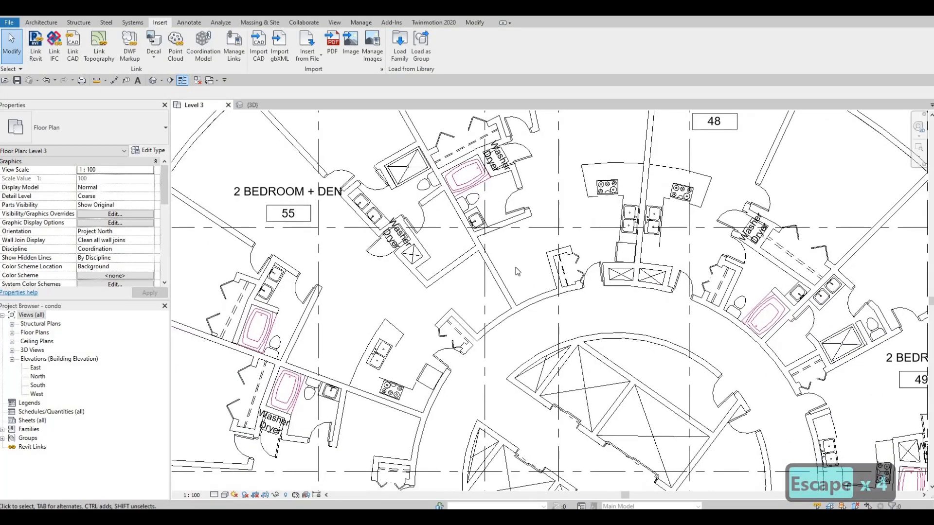
Trim/extend the counter edge in front of unit 47's cooktop to form a corner with the sink-side counter edge
{"action": "scroll", "coordinate": [535, 277], "scroll_direction": "down", "scroll_amount": 1}
{"action": "middle_click_drag", "start_coordinate": [539, 338], "coordinate": [533, 291]}
{"action": "scroll", "coordinate": [551, 219], "scroll_direction": "up", "scroll_amount": 4}
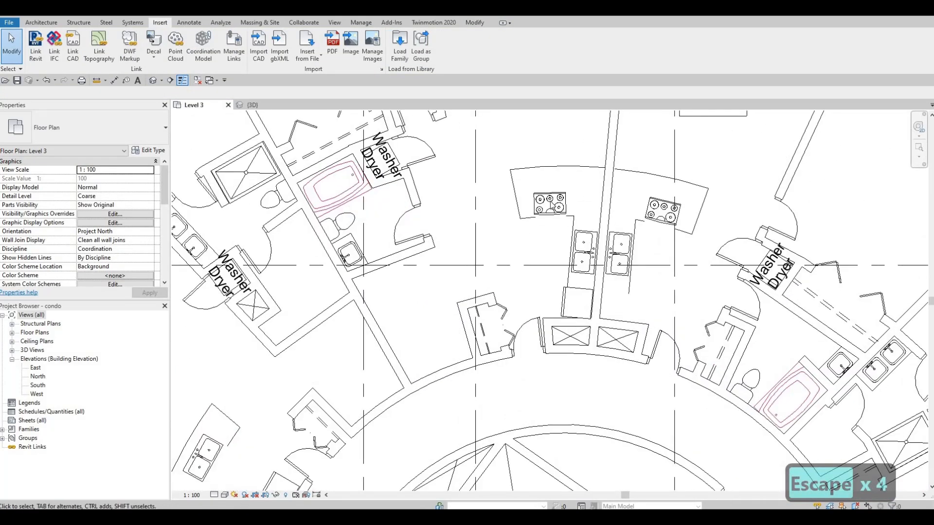
{"action": "key", "text": "Escape"}
{"action": "scroll", "coordinate": [551, 216], "scroll_direction": "up", "scroll_amount": 2}
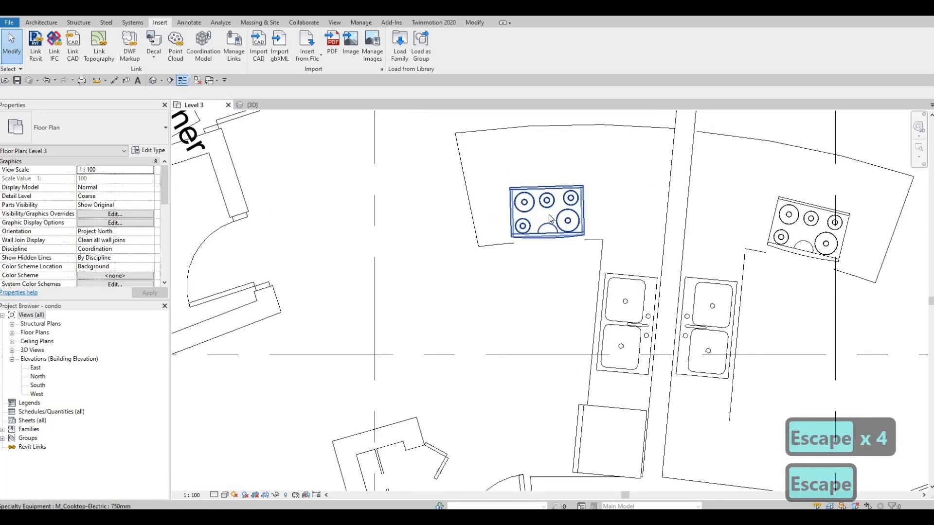
{"action": "key", "text": "t"}
{"action": "key", "text": "r"}
{"action": "left_click", "coordinate": [506, 245]}
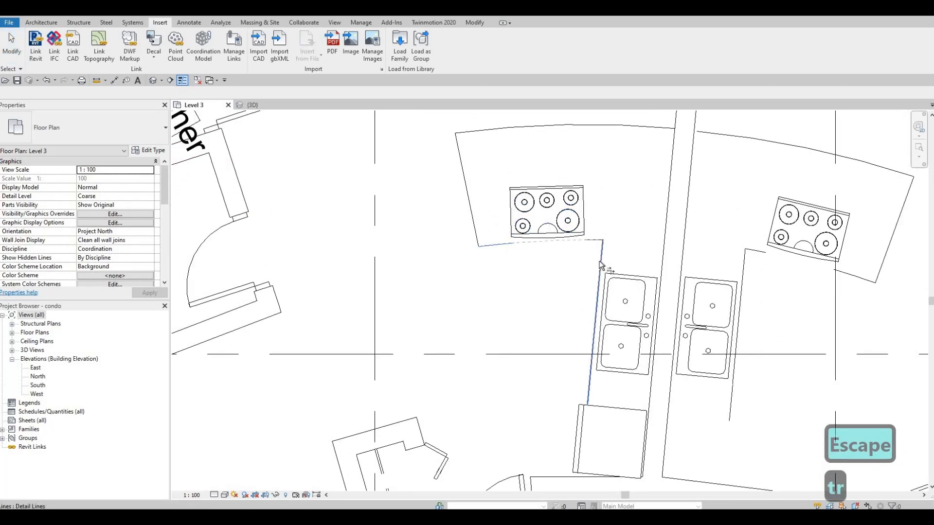
{"action": "scroll", "coordinate": [582, 270], "scroll_direction": "down", "scroll_amount": 2}
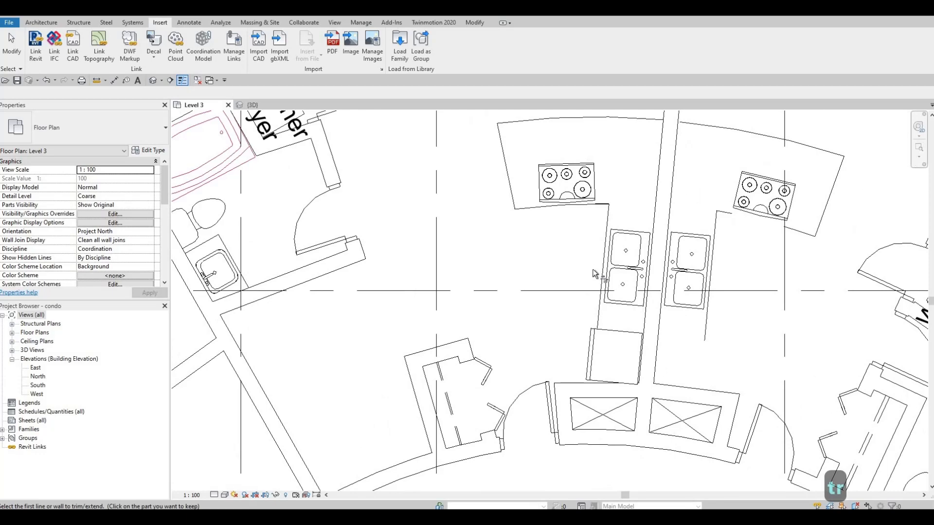
{"action": "scroll", "coordinate": [595, 274], "scroll_direction": "down", "scroll_amount": 3}
{"action": "scroll", "coordinate": [636, 308], "scroll_direction": "up", "scroll_amount": 4}
{"action": "key", "text": "Escape"}
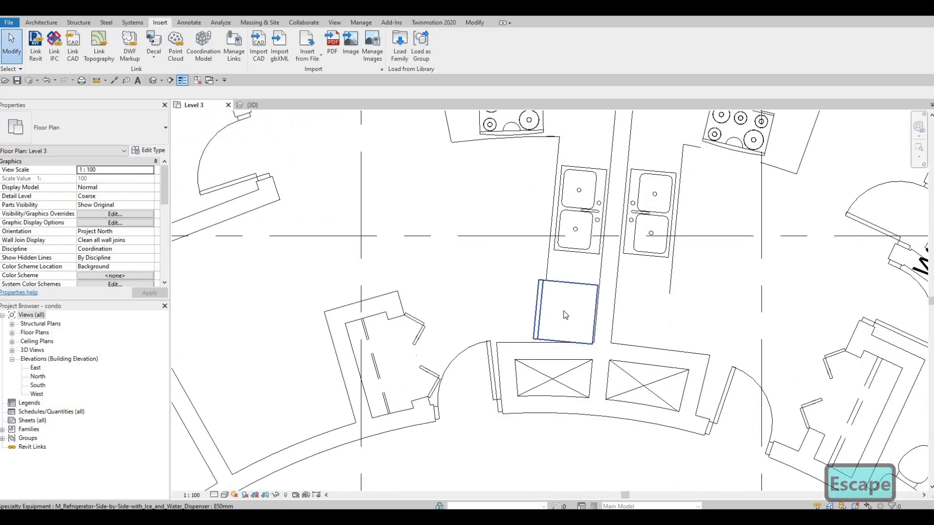
{"action": "key", "text": "Escape"}
{"action": "key", "text": "Escape"}
Place a matching 850 mm side-by-side refrigerator in unit 48's kitchen, against the dividing wall and back to back with unit 47's
{"action": "left_click", "coordinate": [563, 285]}
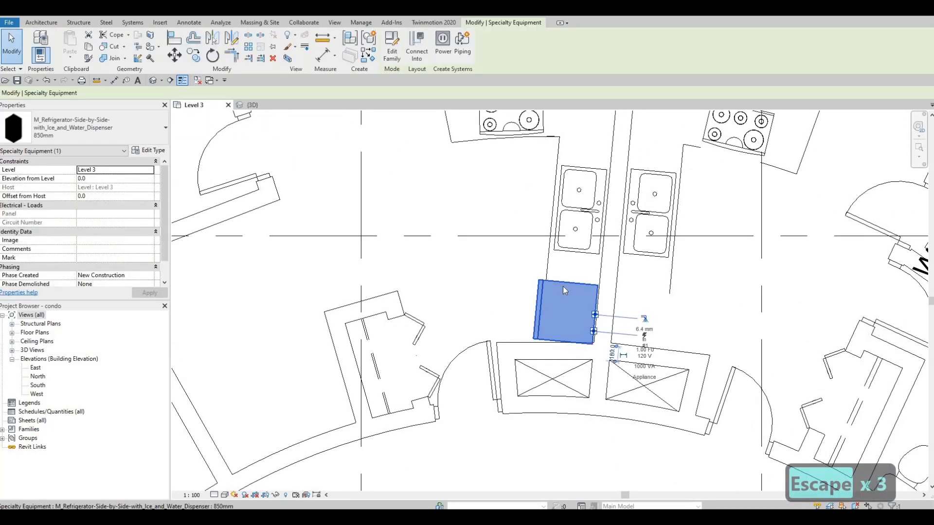
{"action": "key", "text": "c"}
{"action": "key", "text": "s"}
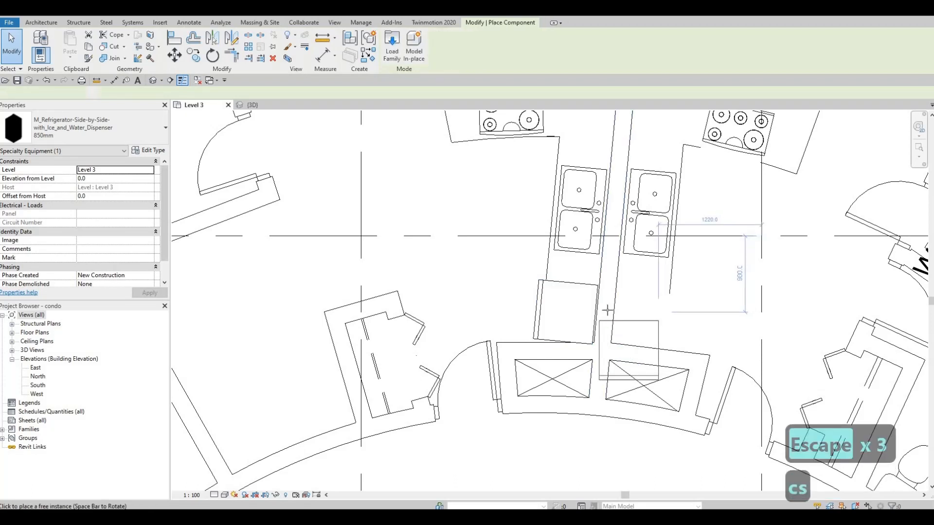
{"action": "left_click", "coordinate": [607, 311]}
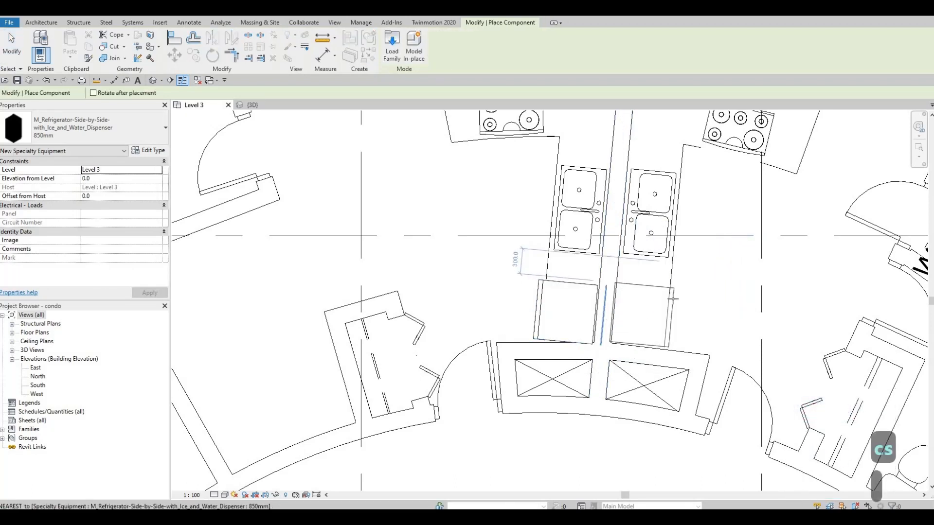
{"action": "key", "text": "Escape"}
{"action": "key", "text": "Escape"}
Trim/extend the counter edge in front of unit 48's cooktop to form a corner with the sink-side counter edge
{"action": "middle_click_drag", "start_coordinate": [615, 354], "coordinate": [606, 328]}
{"action": "scroll", "coordinate": [607, 329], "scroll_direction": "down", "scroll_amount": 5}
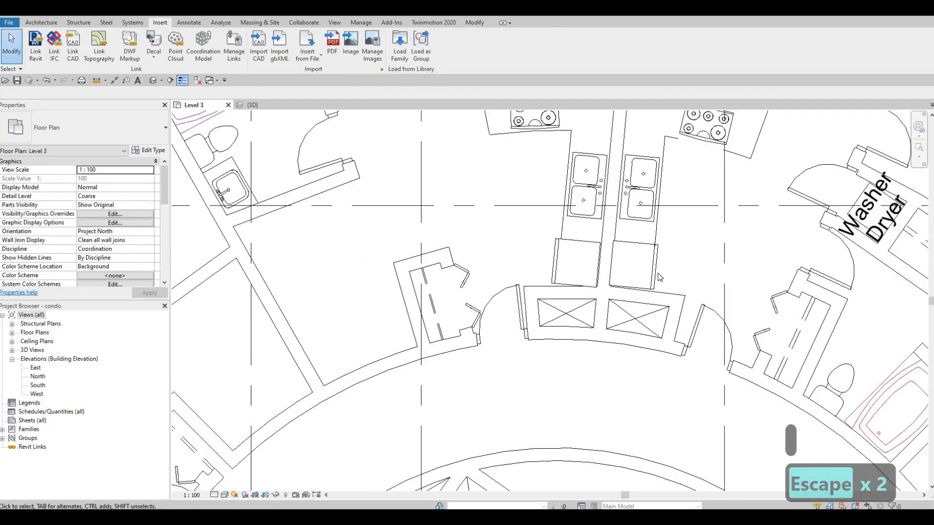
{"action": "scroll", "coordinate": [628, 302], "scroll_direction": "up", "scroll_amount": 4}
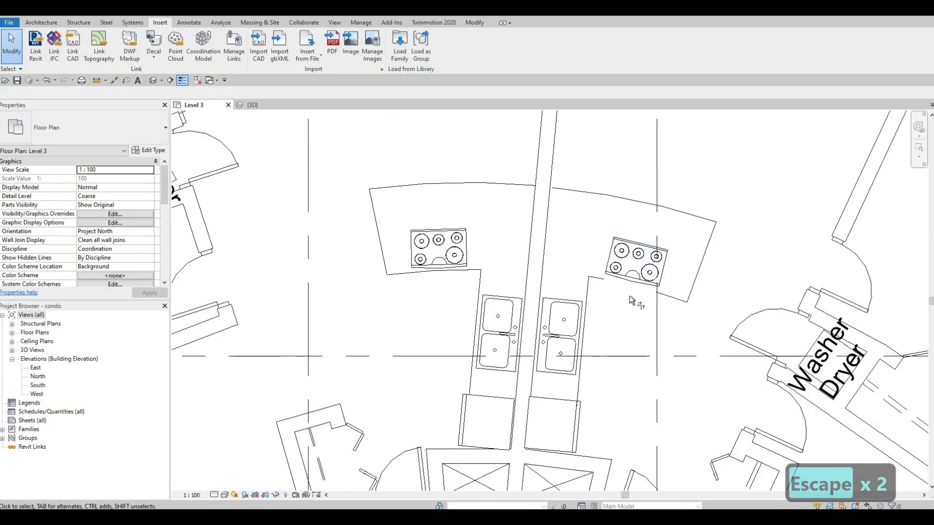
{"action": "key", "text": "t"}
{"action": "key", "text": "r"}
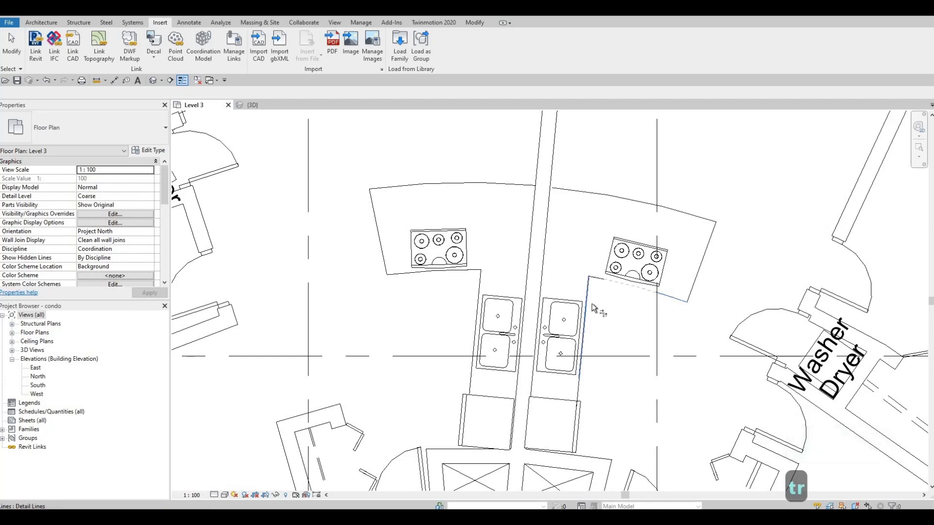
{"action": "scroll", "coordinate": [608, 249], "scroll_direction": "down", "scroll_amount": 4}
{"action": "scroll", "coordinate": [686, 207], "scroll_direction": "up", "scroll_amount": 3}
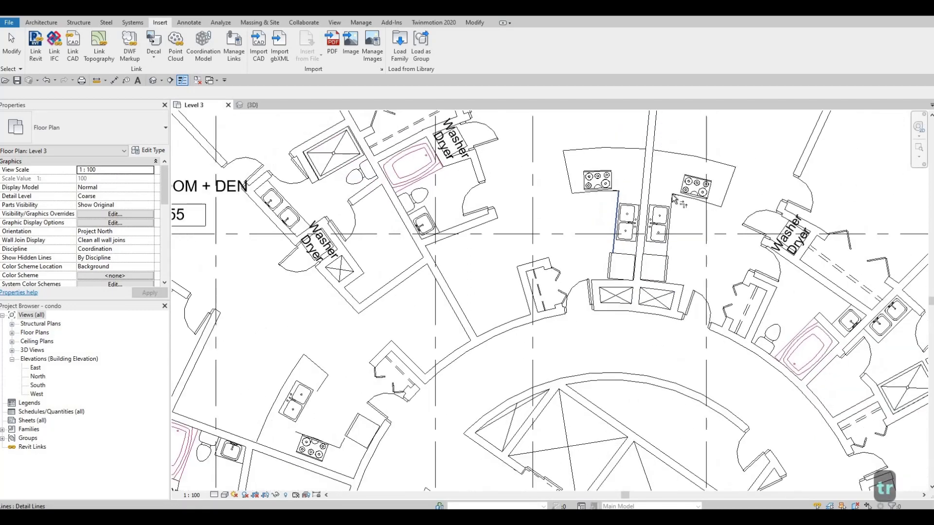
Delete the leftover short detail line at the counter corner beside unit 48's cooktop
{"action": "scroll", "coordinate": [686, 207], "scroll_direction": "up", "scroll_amount": 3}
{"action": "key", "text": "Escape"}
{"action": "left_click", "coordinate": [671, 204]}
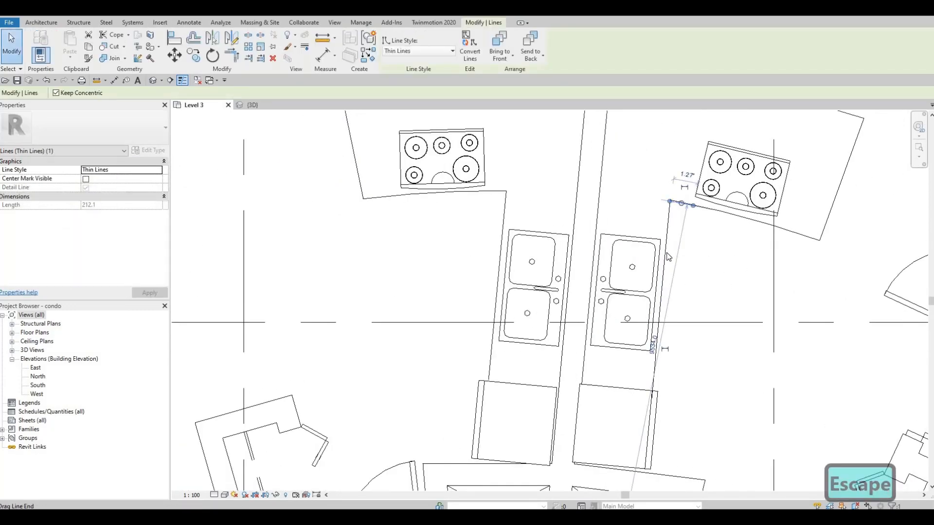
{"action": "key", "text": "Delete"}
Trim/extend the counter edge in front of unit 55's cooktop to form a corner with the sink-side counter edge
{"action": "scroll", "coordinate": [708, 233], "scroll_direction": "down", "scroll_amount": 3}
{"action": "middle_click_drag", "start_coordinate": [709, 234], "coordinate": [744, 167]}
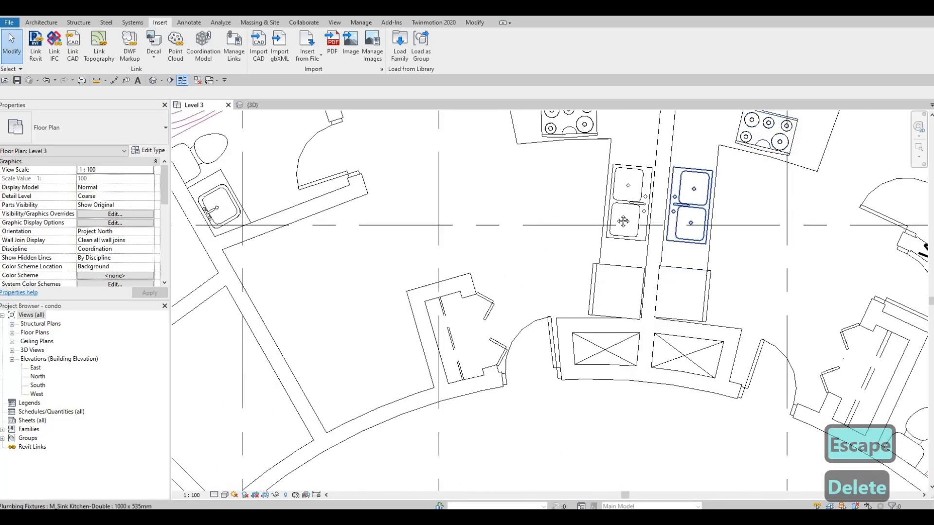
{"action": "scroll", "coordinate": [656, 224], "scroll_direction": "down", "scroll_amount": 1}
{"action": "middle_click_drag", "start_coordinate": [535, 235], "coordinate": [663, 197]}
{"action": "scroll", "coordinate": [664, 196], "scroll_direction": "down", "scroll_amount": 3}
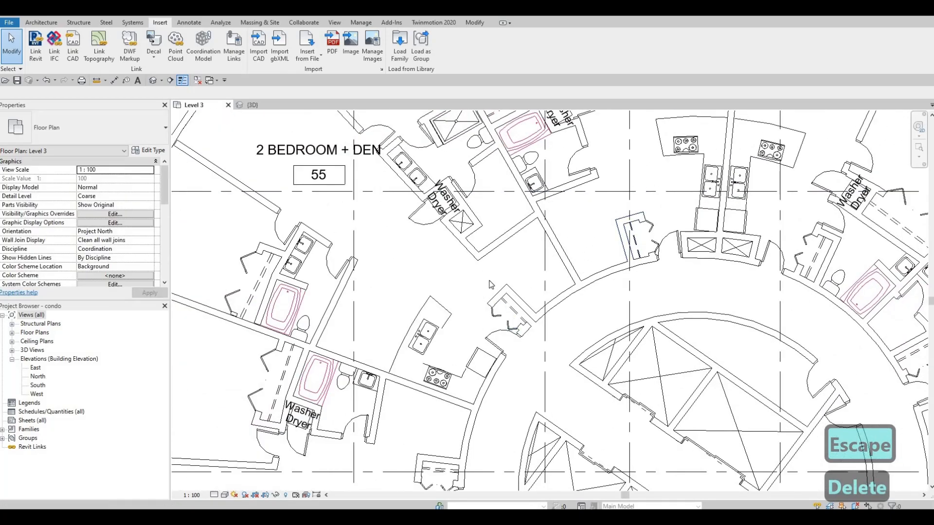
{"action": "middle_click_drag", "start_coordinate": [434, 387], "coordinate": [496, 319]}
{"action": "scroll", "coordinate": [497, 320], "scroll_direction": "up", "scroll_amount": 5}
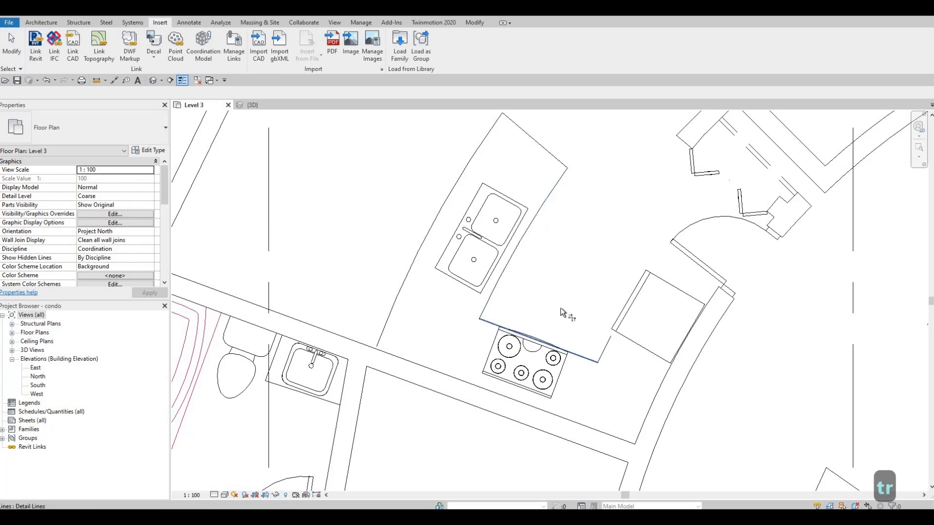
{"action": "middle_click_drag", "start_coordinate": [607, 344], "coordinate": [582, 308]}
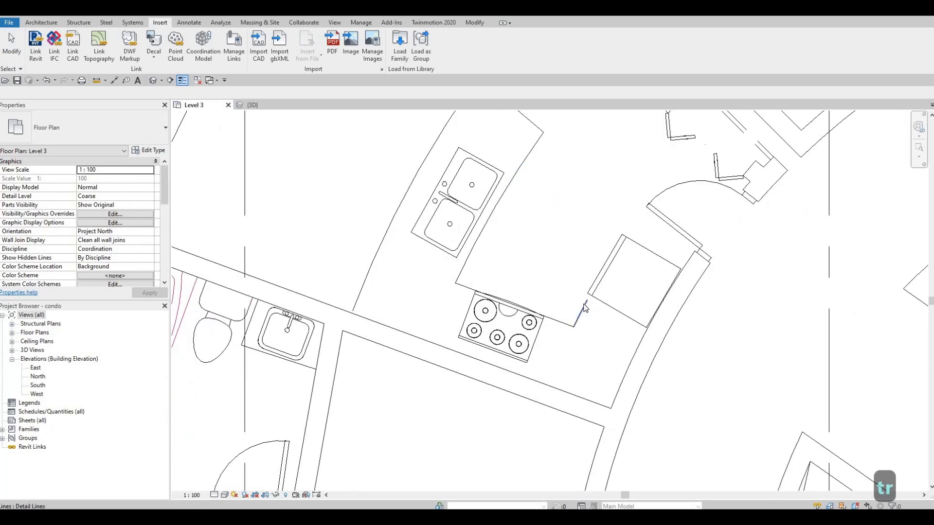
{"action": "key", "text": "Escape"}
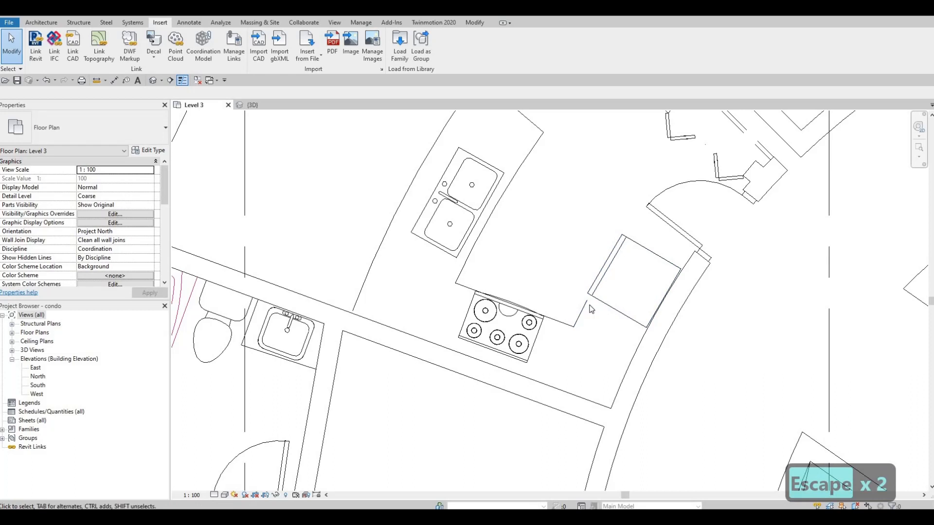
Stretch the short counter edge beside unit 55's cooktop so that its end meets the refrigerator's corner
{"action": "key", "text": "Escape"}
{"action": "key", "text": "Escape"}
{"action": "left_click", "coordinate": [589, 297]}
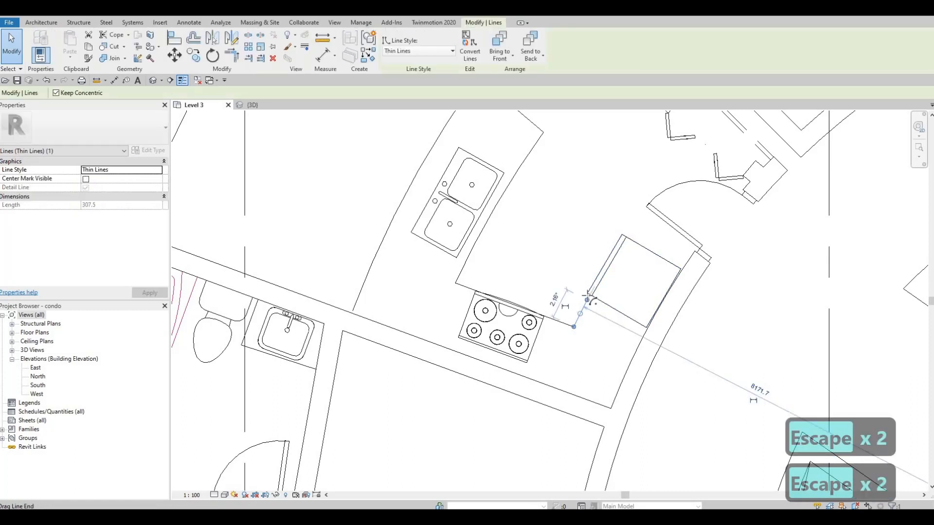
{"action": "key", "text": "Escape"}
{"action": "key", "text": "Escape"}
{"action": "left_click", "coordinate": [583, 310]}
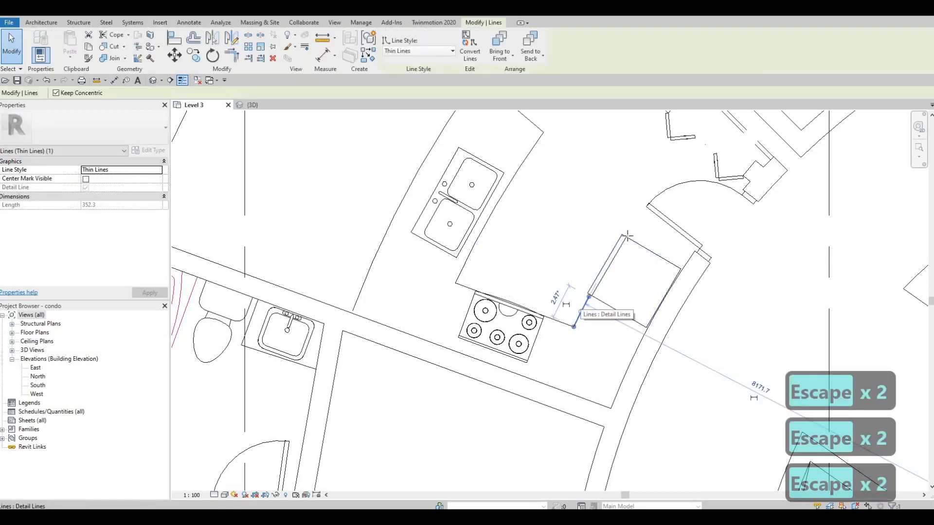
Draw a short detail line from the front corner of unit 55's refrigerator towards the adjacent entry door, matching the counter edge's line style
{"action": "key", "text": "c"}
{"action": "key", "text": "s"}
{"action": "left_click", "coordinate": [649, 210]}
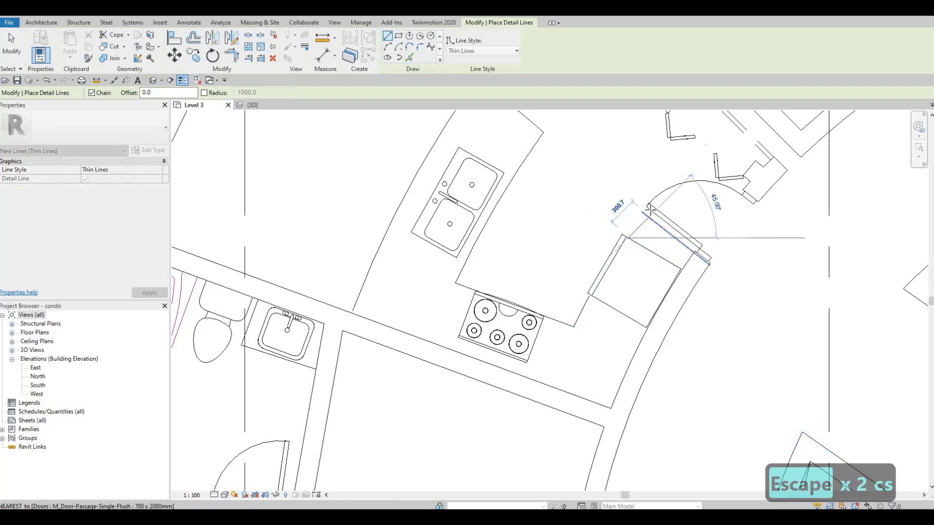
{"action": "left_click", "coordinate": [629, 238]}
{"action": "key", "text": "Escape"}
{"action": "middle_click_drag", "start_coordinate": [590, 340], "coordinate": [607, 298]}
{"action": "scroll", "coordinate": [606, 298], "scroll_direction": "down", "scroll_amount": 5}
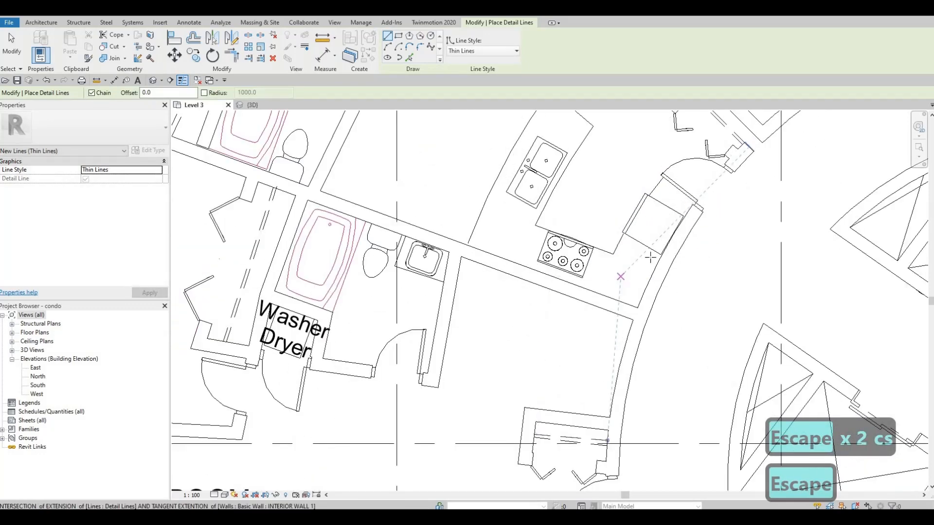
{"action": "middle_click_drag", "start_coordinate": [428, 404], "coordinate": [583, 299]}
{"action": "scroll", "coordinate": [582, 299], "scroll_direction": "down", "scroll_amount": 5}
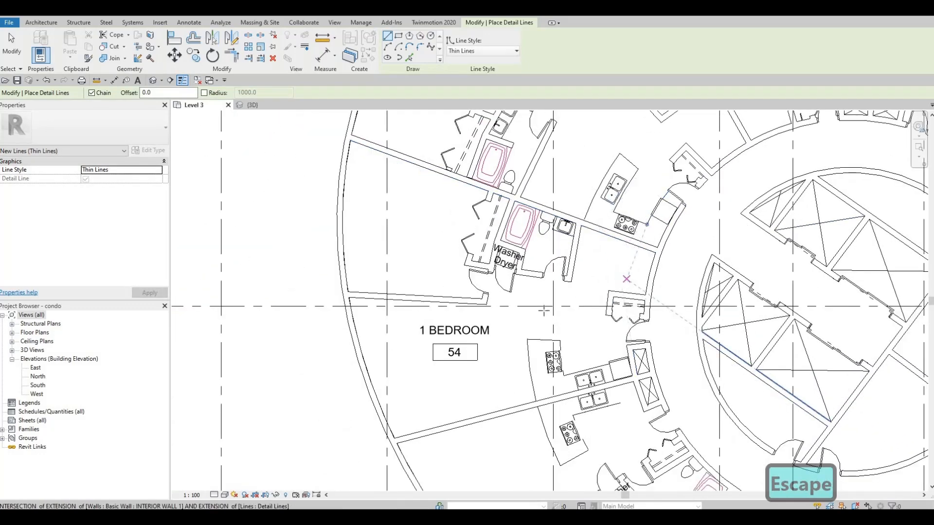
{"action": "scroll", "coordinate": [539, 237], "scroll_direction": "up", "scroll_amount": 2}
{"action": "key", "text": "Escape"}
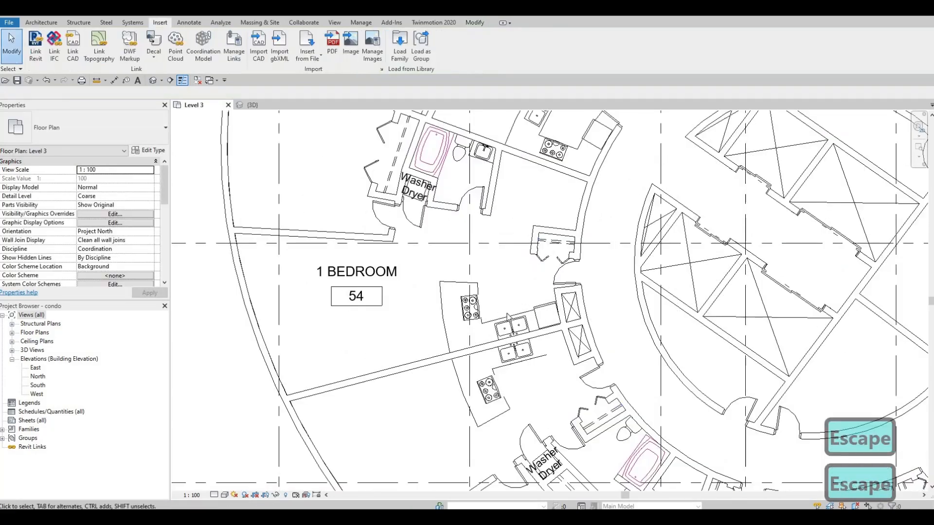
Trim/extend the counter edges in front of the cooktops of units 54 and 53 to form corners with their sink-side counter edges
{"action": "scroll", "coordinate": [494, 341], "scroll_direction": "up", "scroll_amount": 6}
{"action": "key", "text": "Escape"}
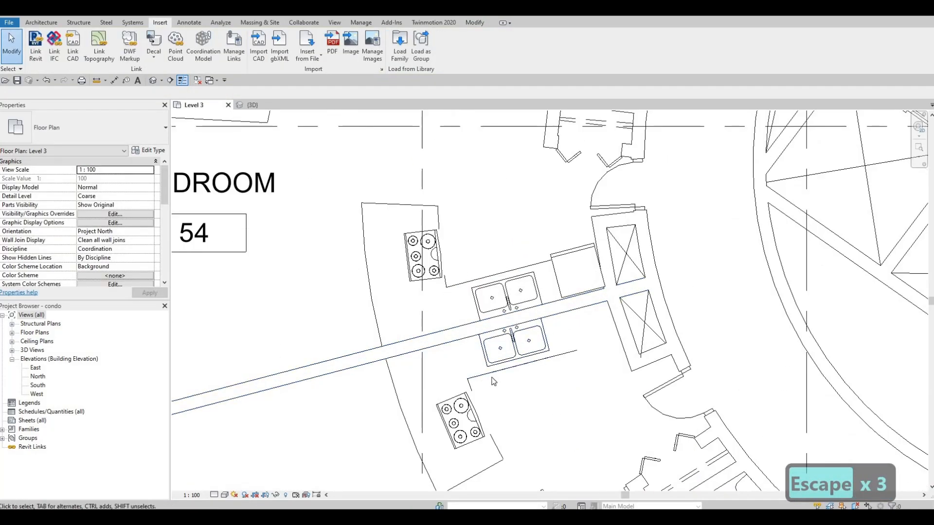
{"action": "key", "text": "t"}
{"action": "key", "text": "r"}
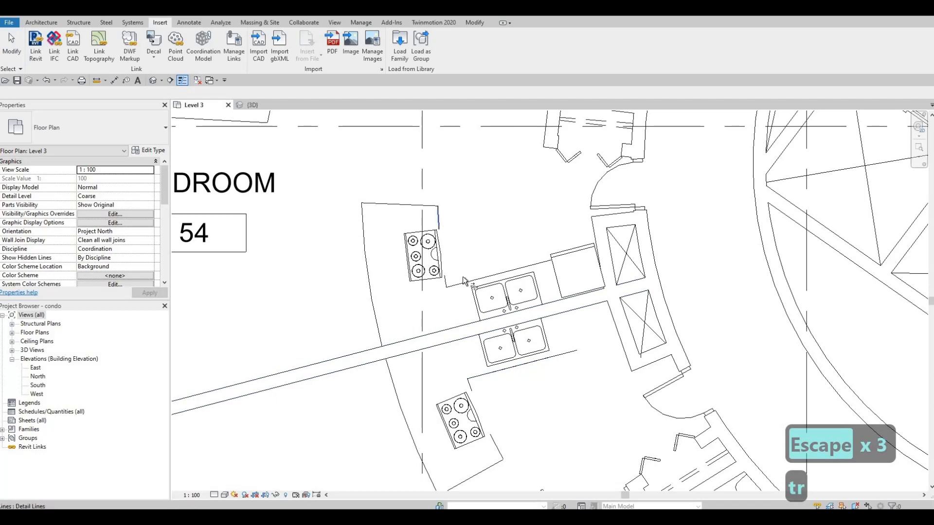
{"action": "left_click", "coordinate": [460, 282]}
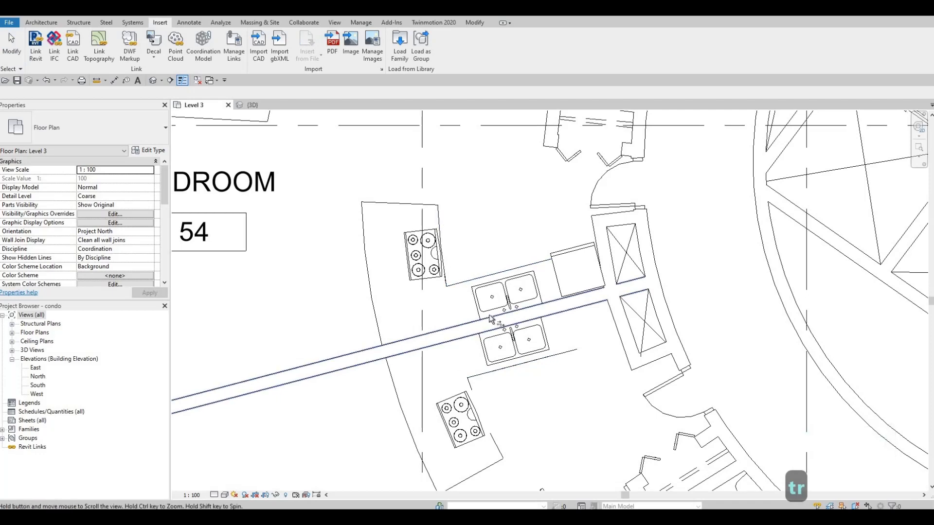
{"action": "middle_click_drag", "start_coordinate": [486, 443], "coordinate": [493, 382]}
{"action": "left_click", "coordinate": [508, 387]}
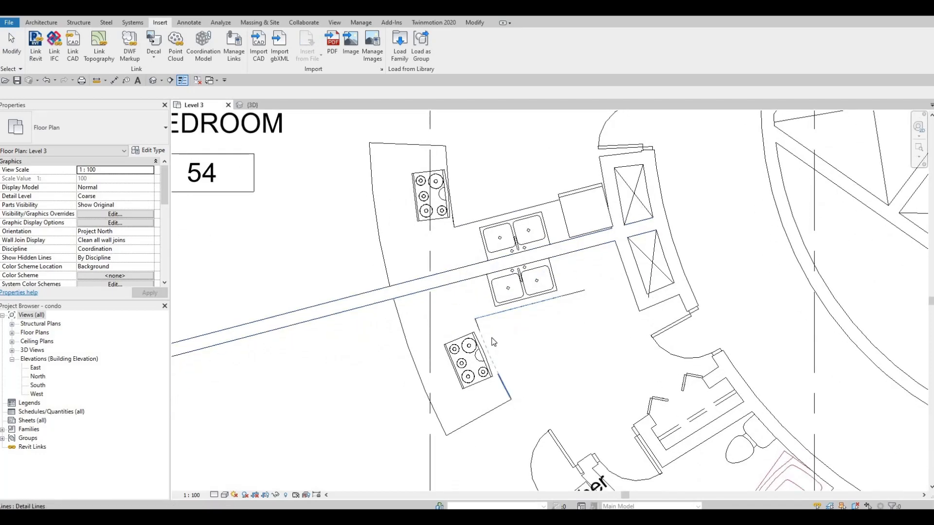
{"action": "scroll", "coordinate": [533, 312], "scroll_direction": "up", "scroll_amount": 2}
{"action": "key", "text": "Escape"}
{"action": "key", "text": "Escape"}
{"action": "scroll", "coordinate": [533, 311], "scroll_direction": "up", "scroll_amount": 2}
{"action": "key", "text": "Escape"}
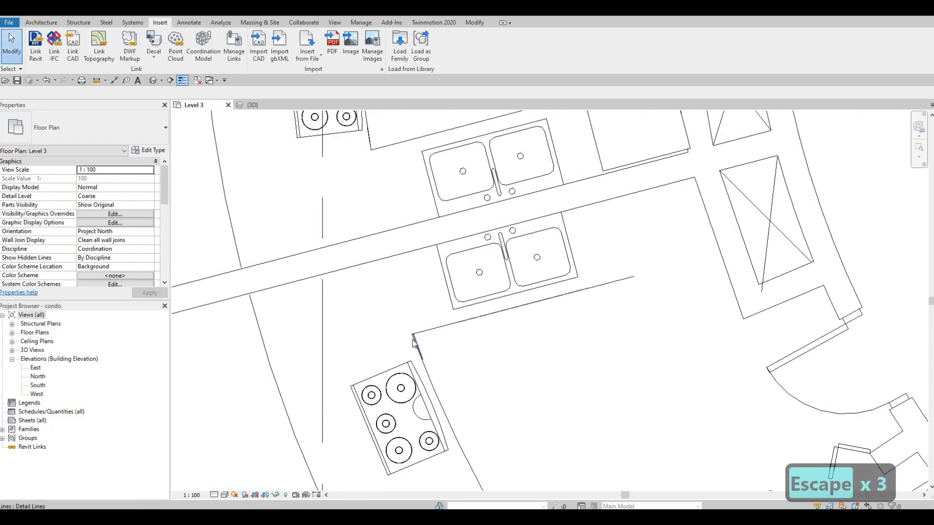
Delete the leftover short detail lines at the counter corners beside the cooktops of units 53 and 54
{"action": "left_click", "coordinate": [413, 340]}
{"action": "scroll", "coordinate": [410, 338], "scroll_direction": "up", "scroll_amount": 2}
{"action": "key", "text": "Escape"}
{"action": "left_click_drag", "start_coordinate": [406, 324], "coordinate": [432, 365]}
{"action": "key", "text": "Delete"}
{"action": "scroll", "coordinate": [518, 391], "scroll_direction": "down", "scroll_amount": 3}
{"action": "scroll", "coordinate": [422, 238], "scroll_direction": "up", "scroll_amount": 4}
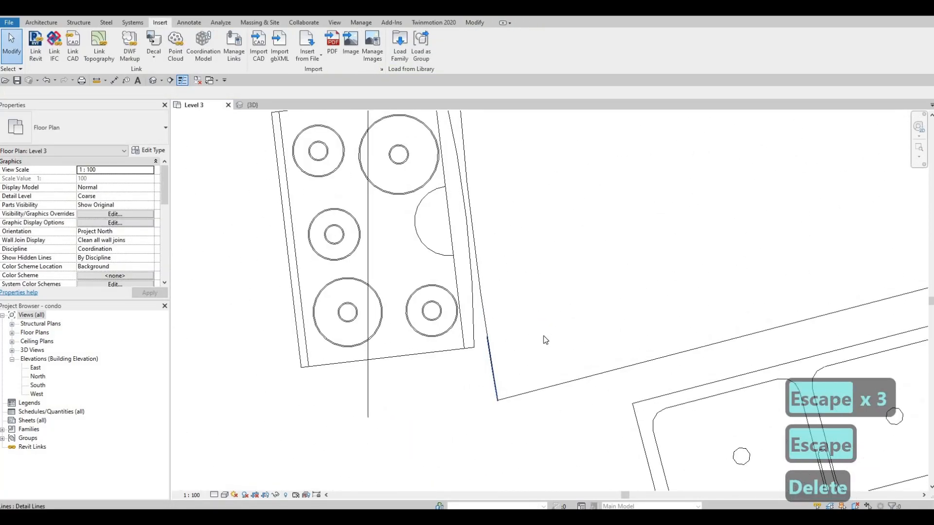
{"action": "key", "text": "Delete"}
{"action": "scroll", "coordinate": [422, 239], "scroll_direction": "down", "scroll_amount": 4}
{"action": "key", "text": "Escape"}
{"action": "key", "text": "Escape"}
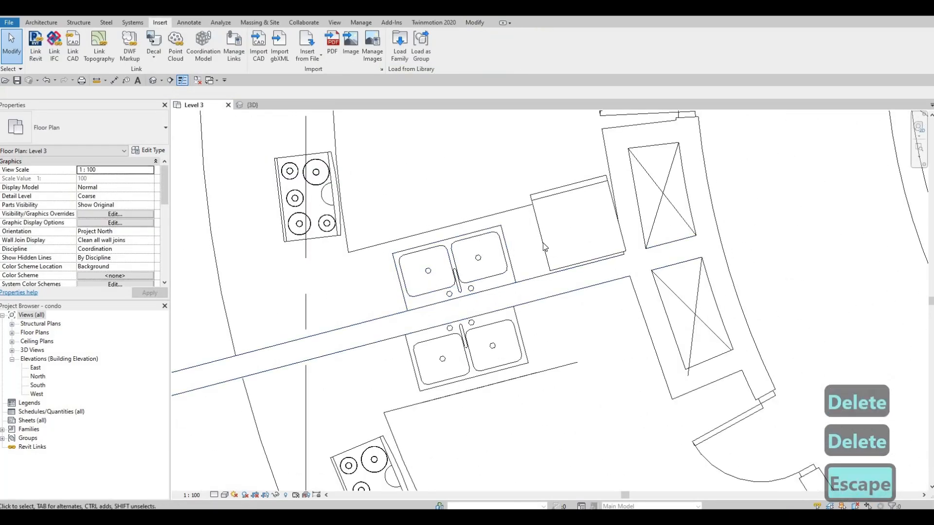
Place a matching 850 mm side-by-side refrigerator in unit 53's kitchen, against the dividing wall and back to back with unit 54's
{"action": "left_click", "coordinate": [544, 247]}
{"action": "key", "text": "c"}
{"action": "key", "text": "s"}
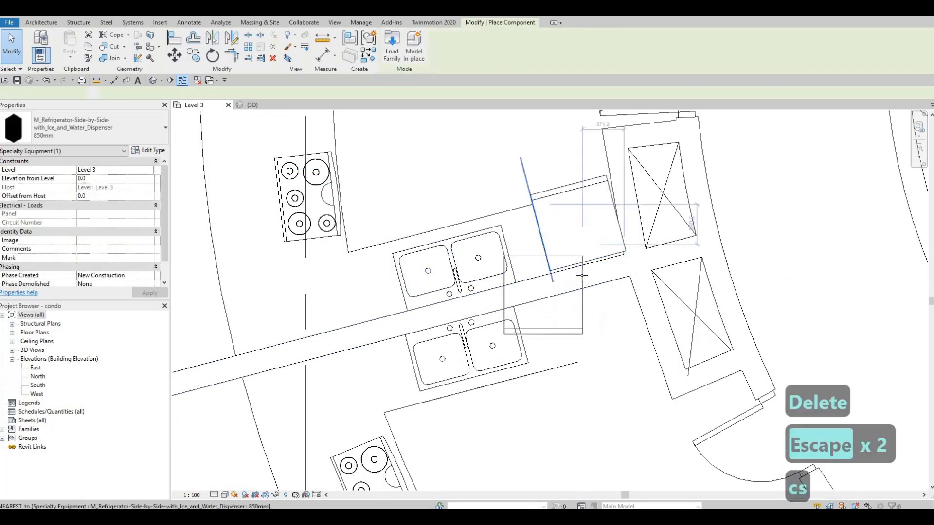
{"action": "key", "text": "space"}
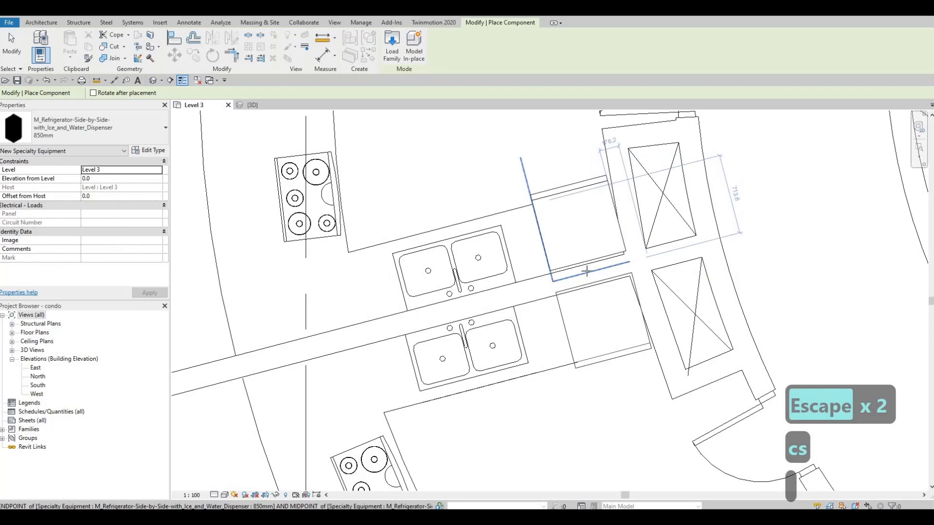
{"action": "left_click", "coordinate": [567, 317]}
{"action": "key", "text": "Escape"}
{"action": "key", "text": "Escape"}
{"action": "key", "text": "Escape"}
Trim/extend the curved counter edge in front of unit 52's sink to form a corner with the short edge beside the refrigerator
{"action": "middle_click_drag", "start_coordinate": [605, 417], "coordinate": [504, 193]}
{"action": "scroll", "coordinate": [558, 286], "scroll_direction": "down", "scroll_amount": 2}
{"action": "scroll", "coordinate": [504, 193], "scroll_direction": "down", "scroll_amount": 1}
{"action": "scroll", "coordinate": [576, 274], "scroll_direction": "down", "scroll_amount": 1}
{"action": "middle_click_drag", "start_coordinate": [575, 274], "coordinate": [538, 175]}
{"action": "scroll", "coordinate": [538, 174], "scroll_direction": "down", "scroll_amount": 2}
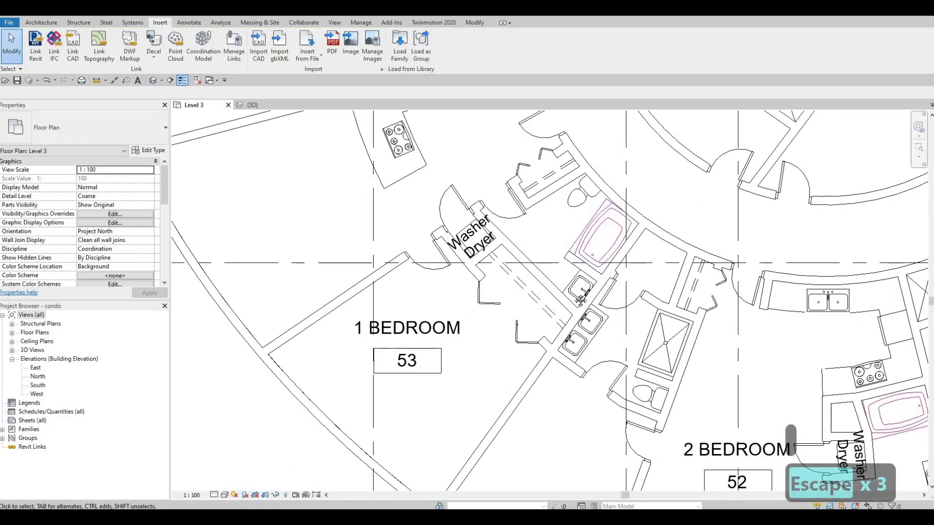
{"action": "scroll", "coordinate": [596, 221], "scroll_direction": "down", "scroll_amount": 3}
{"action": "middle_click_drag", "start_coordinate": [696, 229], "coordinate": [504, 180]}
{"action": "scroll", "coordinate": [562, 237], "scroll_direction": "up", "scroll_amount": 3}
{"action": "middle_click_drag", "start_coordinate": [562, 237], "coordinate": [482, 266]}
{"action": "scroll", "coordinate": [521, 250], "scroll_direction": "up", "scroll_amount": 2}
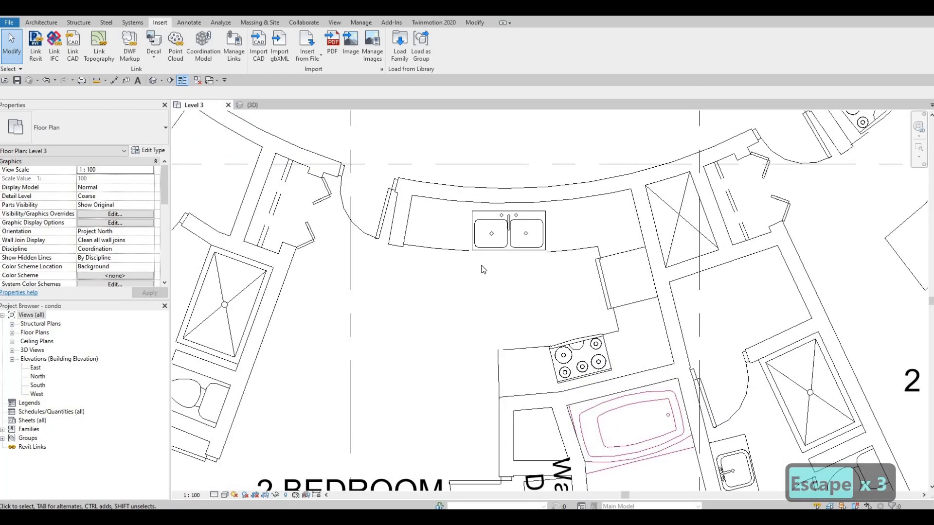
{"action": "scroll", "coordinate": [481, 267], "scroll_direction": "up", "scroll_amount": 2}
{"action": "key", "text": "Escape"}
{"action": "key", "text": "Escape"}
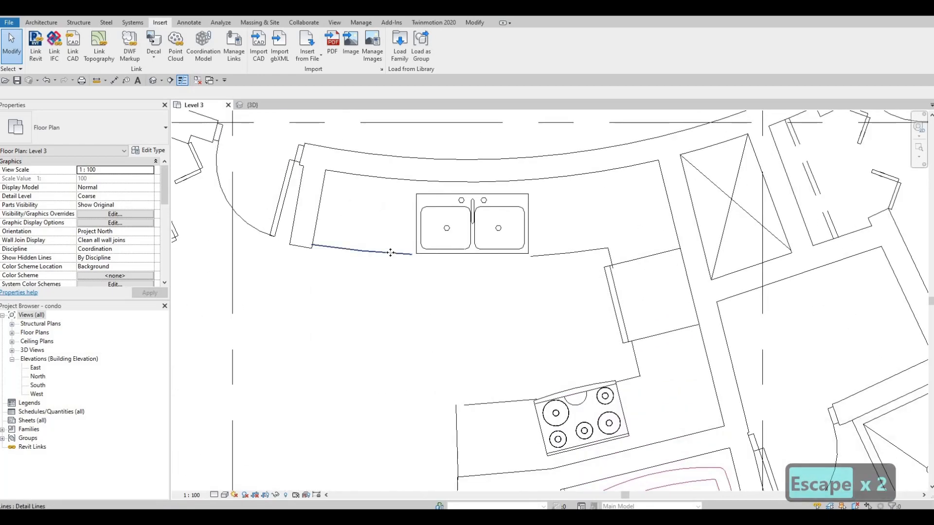
{"action": "left_click", "coordinate": [390, 252]}
{"action": "key", "text": "Escape"}
{"action": "key", "text": "Escape"}
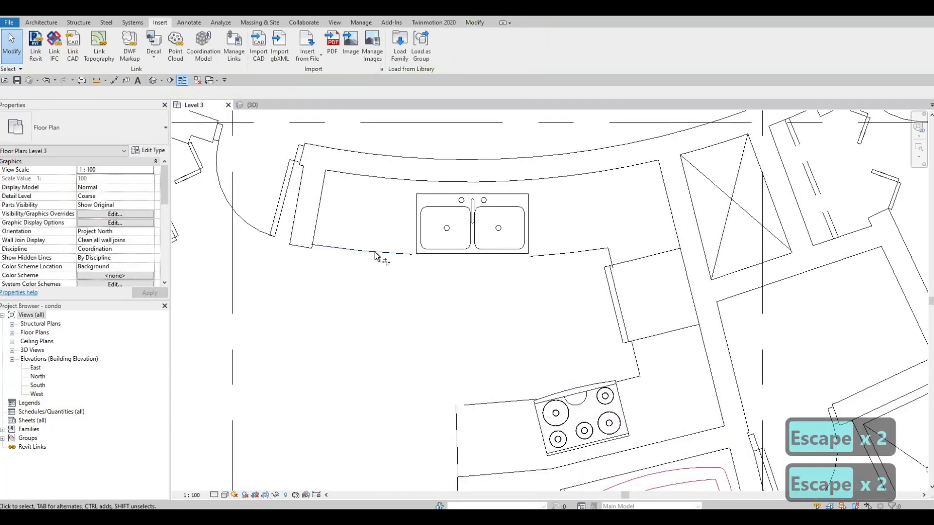
{"action": "key", "text": "t"}
{"action": "key", "text": "r"}
{"action": "left_click", "coordinate": [612, 256]}
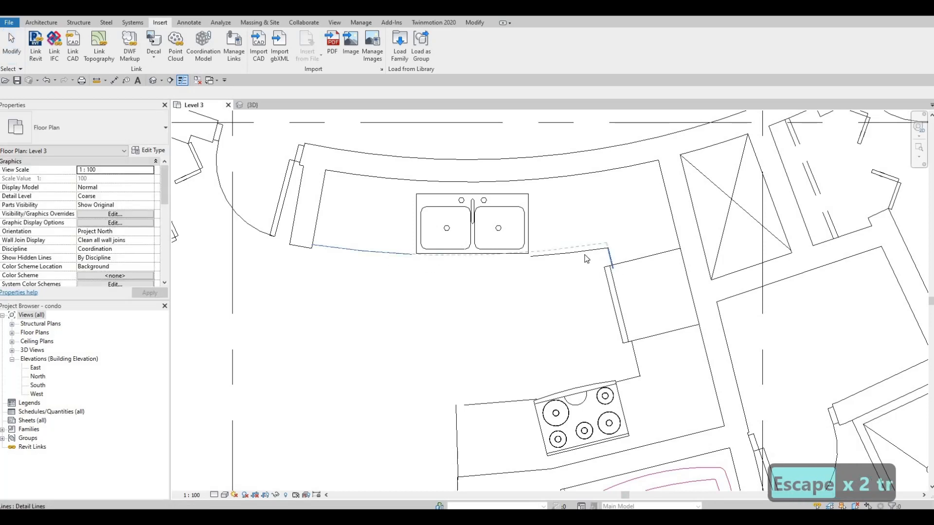
{"action": "scroll", "coordinate": [589, 253], "scroll_direction": "up", "scroll_amount": 2}
{"action": "key", "text": "Escape"}
{"action": "key", "text": "Escape"}
Delete the leftover curved detail line between unit 52's sink and the counter corner near the refrigerator
{"action": "left_click", "coordinate": [582, 250]}
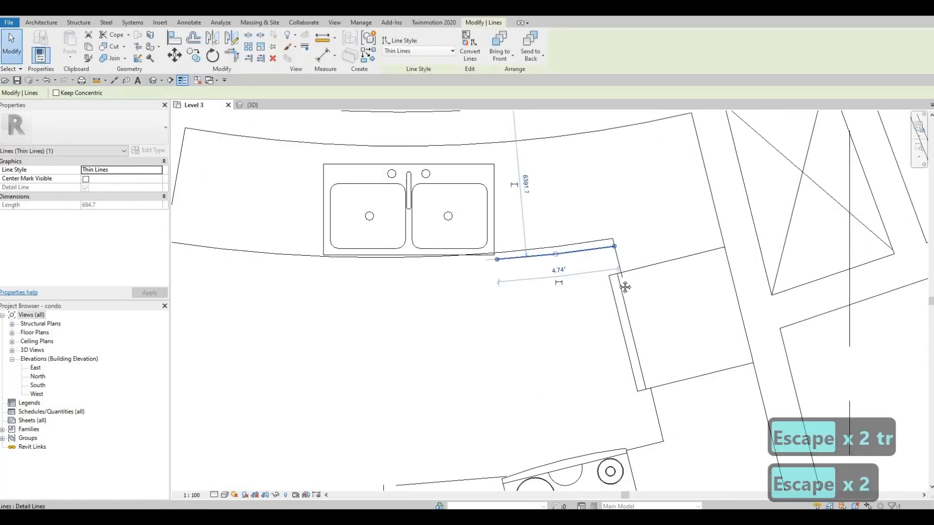
{"action": "key", "text": "Delete"}
{"action": "scroll", "coordinate": [597, 253], "scroll_direction": "down", "scroll_amount": 1}
{"action": "key", "text": "Escape"}
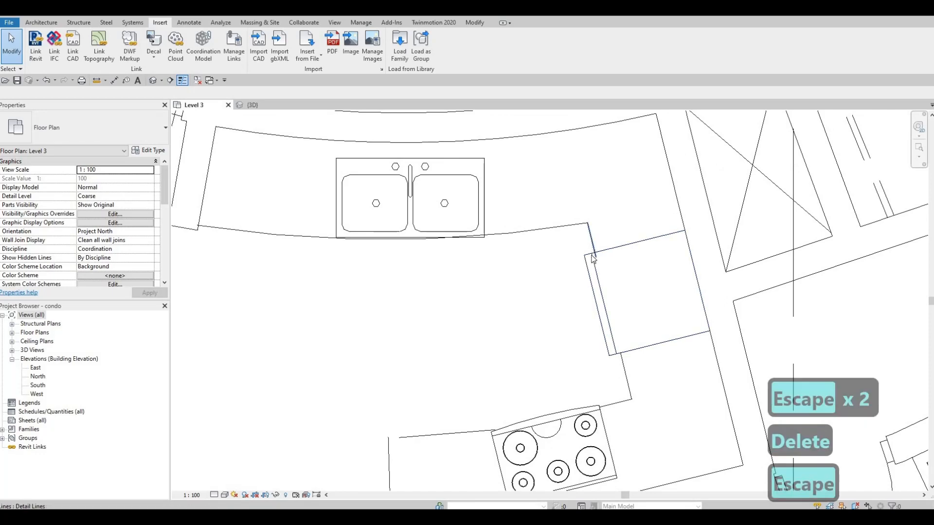
Adjust the end of the short counter edge in unit 52's kitchen so that it stops at the refrigerator's side
{"action": "left_click", "coordinate": [595, 252]}
{"action": "scroll", "coordinate": [596, 253], "scroll_direction": "up", "scroll_amount": 2}
{"action": "key", "text": "Escape"}
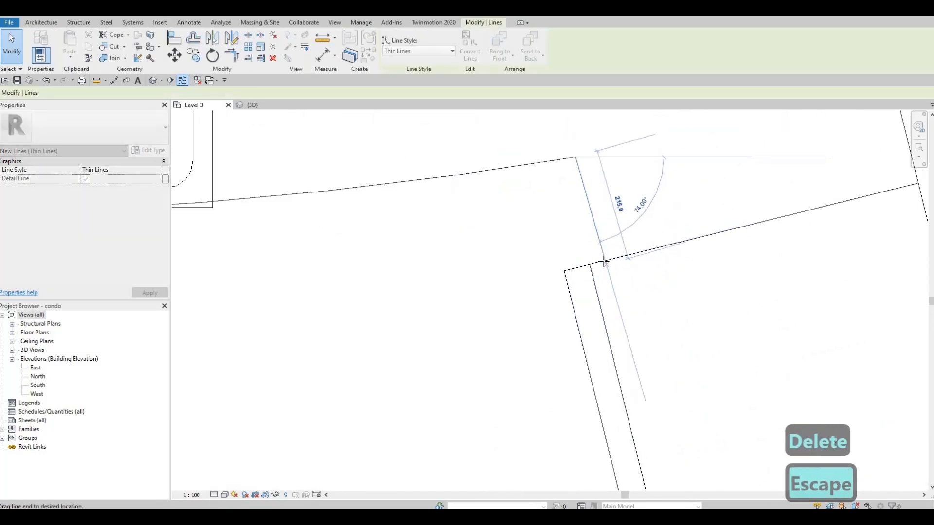
{"action": "scroll", "coordinate": [455, 390], "scroll_direction": "down", "scroll_amount": 5}
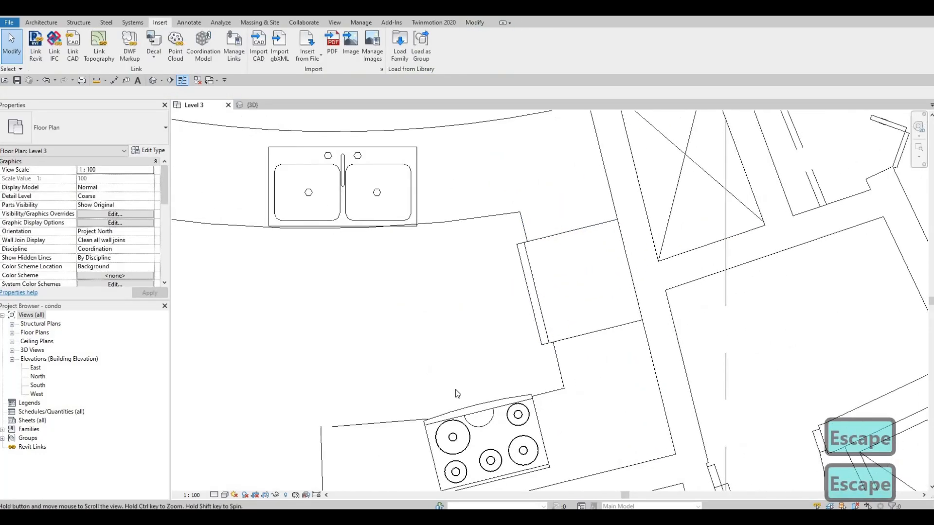
Trim/extend the counter edge in front of unit 52's cooktop to form a corner with the counter's end line
{"action": "scroll", "coordinate": [460, 394], "scroll_direction": "up", "scroll_amount": 3}
{"action": "key", "text": "t"}
{"action": "key", "text": "r"}
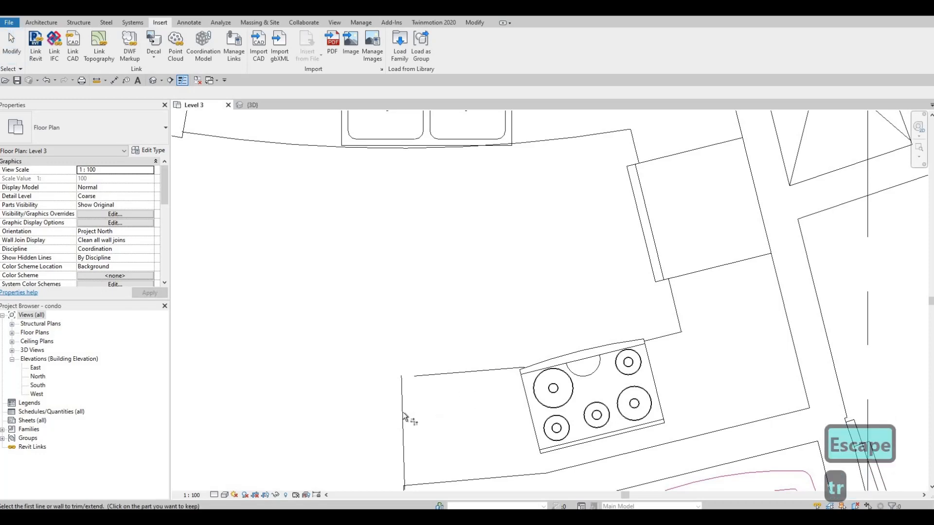
{"action": "scroll", "coordinate": [528, 341], "scroll_direction": "down", "scroll_amount": 6}
{"action": "key", "text": "Escape"}
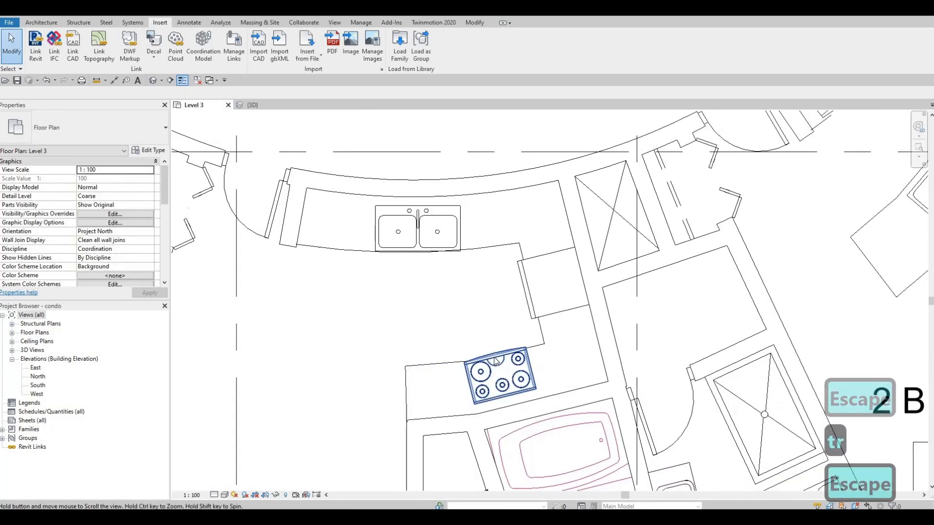
In the kitchen sharing unit 50's dividing wall, extend the cooktop-side counter edge to the corner near the refrigerator and delete the leftover short line
{"action": "scroll", "coordinate": [647, 325], "scroll_direction": "up", "scroll_amount": 5}
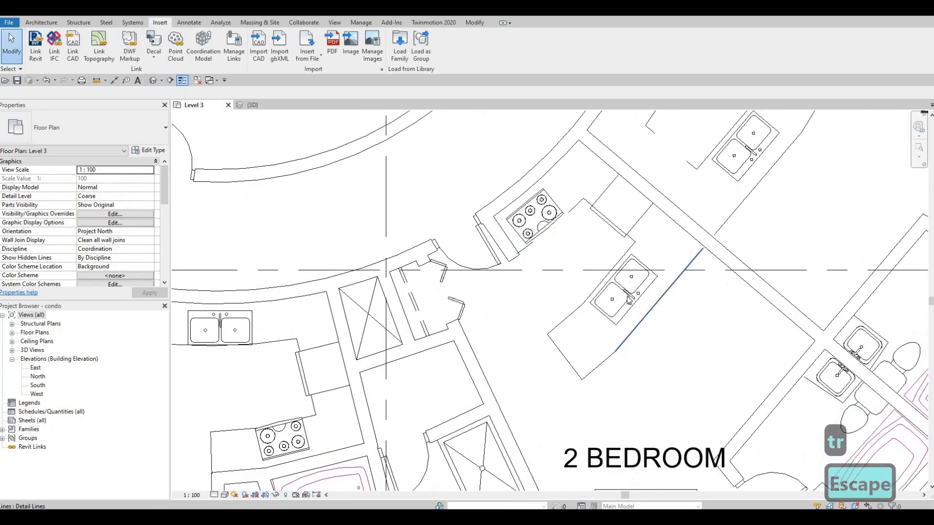
{"action": "scroll", "coordinate": [557, 296], "scroll_direction": "up", "scroll_amount": 2}
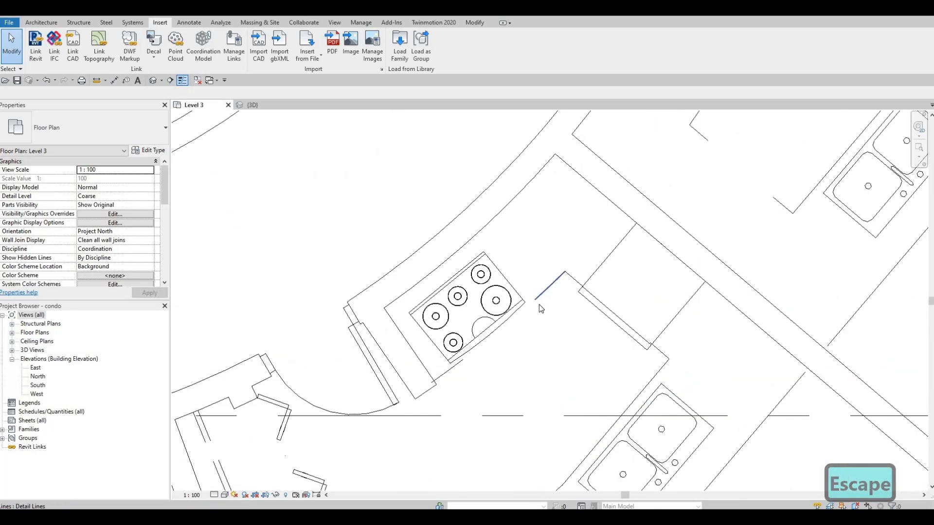
{"action": "key", "text": "t"}
{"action": "key", "text": "r"}
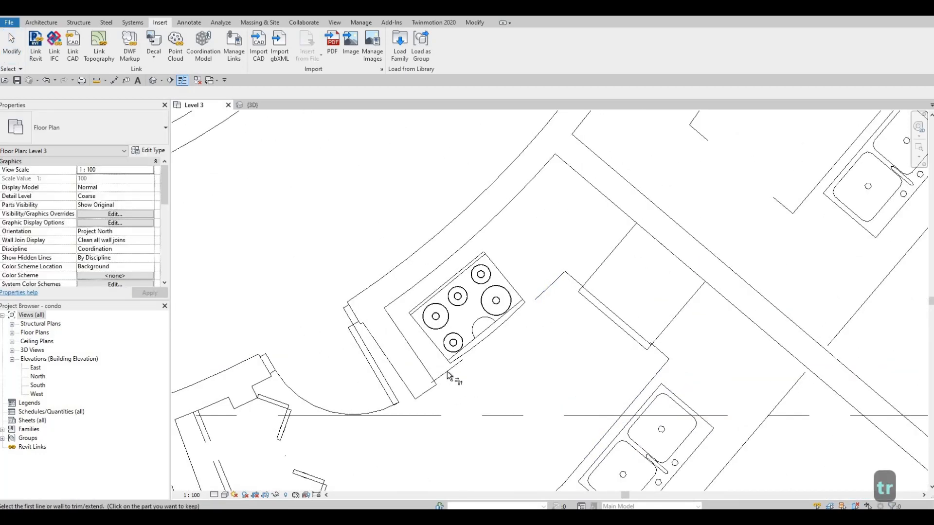
{"action": "key", "text": "Escape"}
{"action": "key", "text": "Escape"}
{"action": "left_click", "coordinate": [550, 286]}
{"action": "key", "text": "Delete"}
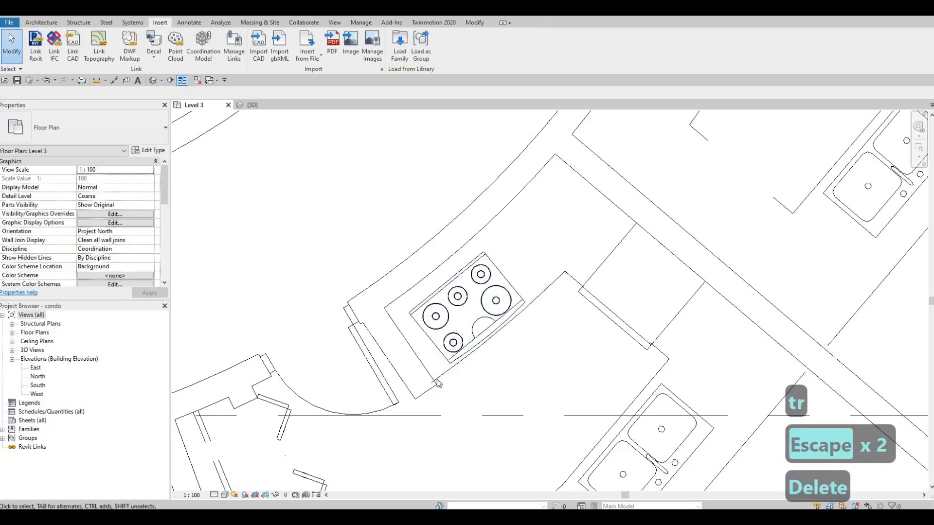
Adjust the free end of that cooktop-side counter edge so that it meets the short wall beside the entry door
{"action": "scroll", "coordinate": [427, 390], "scroll_direction": "up", "scroll_amount": 2}
{"action": "left_click", "coordinate": [427, 389]}
{"action": "left_click_drag", "start_coordinate": [428, 388], "coordinate": [432, 385]}
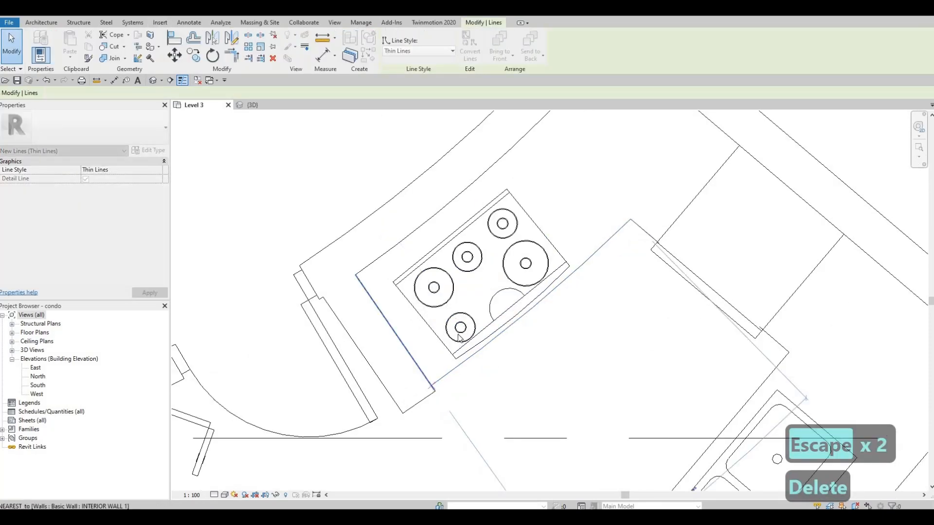
{"action": "scroll", "coordinate": [548, 330], "scroll_direction": "down", "scroll_amount": 4}
{"action": "key", "text": "Delete"}
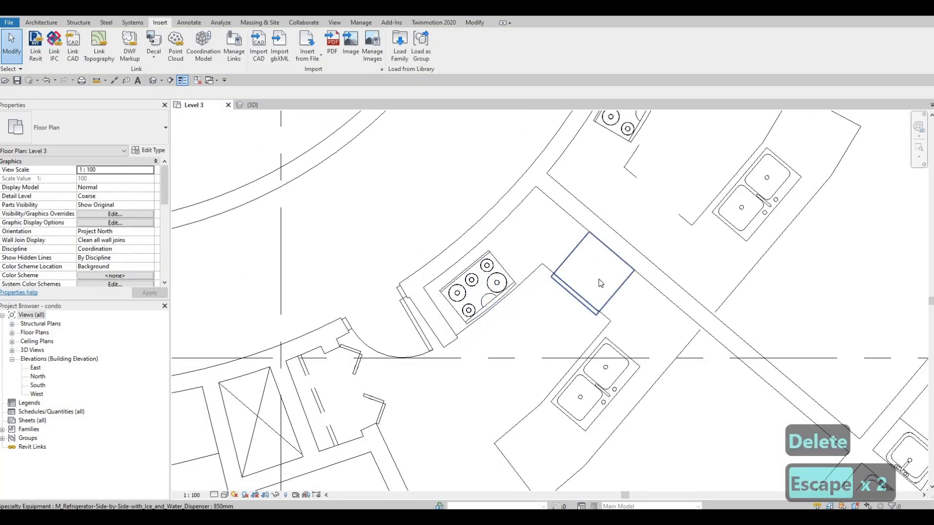
Place another 850 mm side-by-side refrigerator in unit 50's kitchen, backed against the dividing wall opposite unit 51's refrigerator
{"action": "scroll", "coordinate": [551, 304], "scroll_direction": "down", "scroll_amount": 2}
{"action": "scroll", "coordinate": [550, 292], "scroll_direction": "up", "scroll_amount": 2}
{"action": "key", "text": "Escape"}
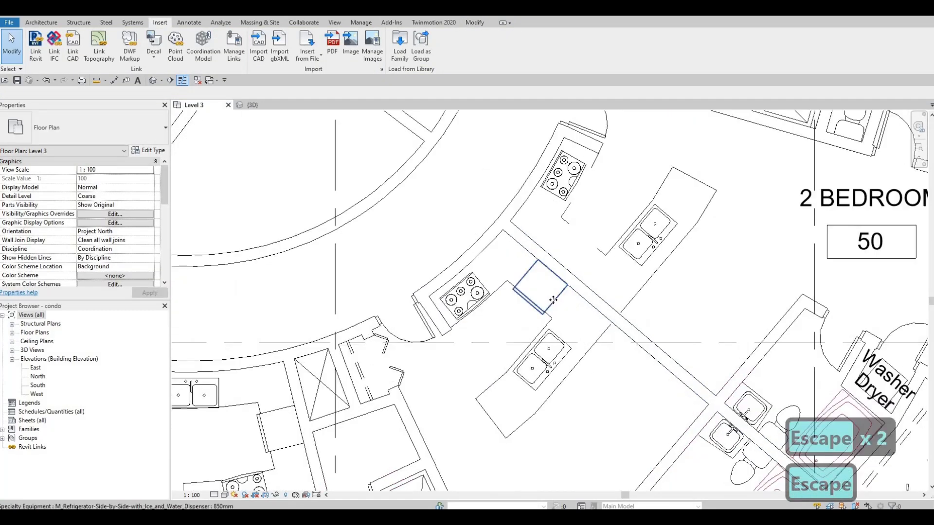
{"action": "left_click", "coordinate": [550, 263]}
{"action": "key", "text": "c"}
{"action": "key", "text": "s"}
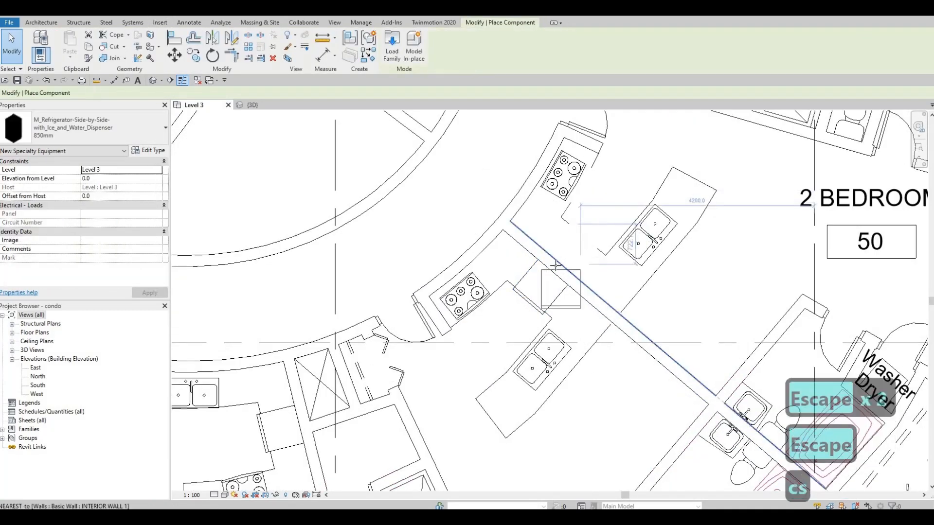
{"action": "key", "text": "space"}
{"action": "key", "text": "space"}
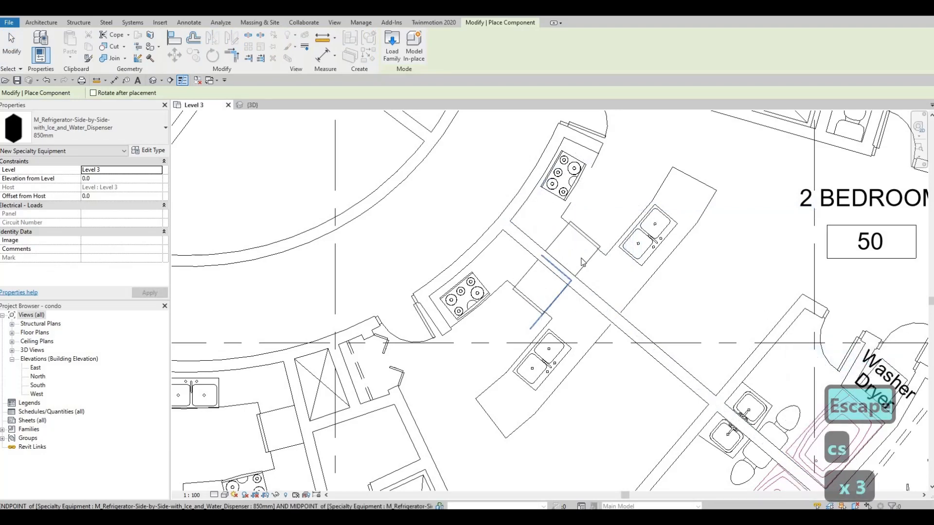
{"action": "left_click", "coordinate": [558, 265]}
{"action": "scroll", "coordinate": [616, 197], "scroll_direction": "down", "scroll_amount": 1}
{"action": "middle_click_drag", "start_coordinate": [616, 197], "coordinate": [558, 264]}
{"action": "key", "text": "Escape"}
{"action": "scroll", "coordinate": [558, 264], "scroll_direction": "up", "scroll_amount": 2}
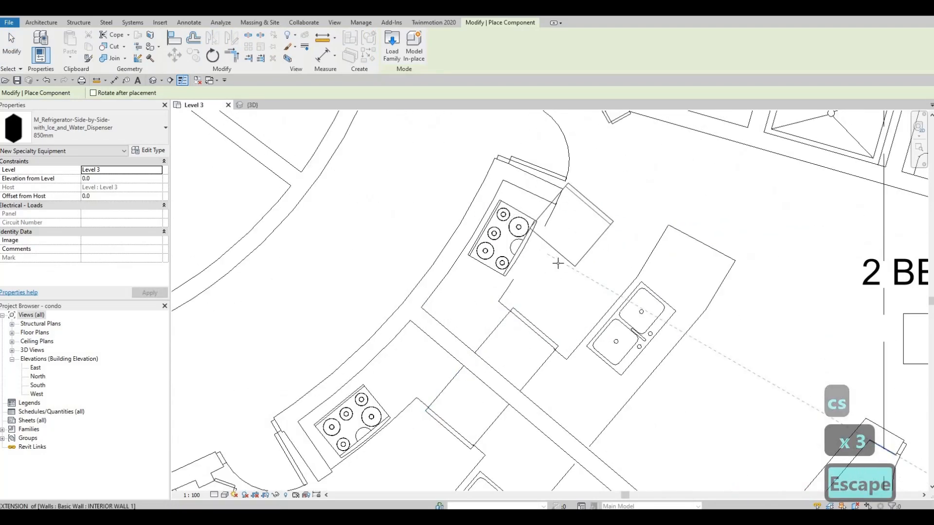
Trim/extend the counter edge in front of unit 50's cooktop to form a corner with the short edge beside the refrigerator
{"action": "key", "text": "t"}
{"action": "key", "text": "r"}
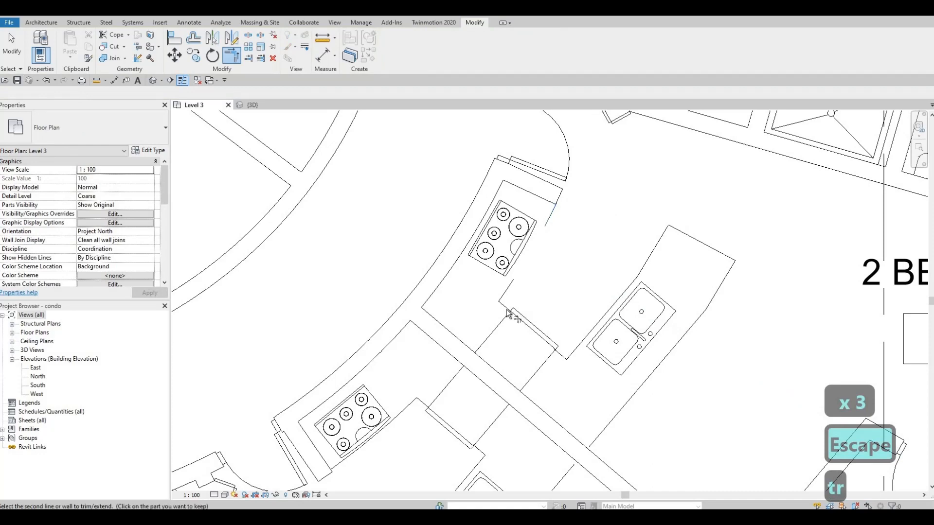
{"action": "scroll", "coordinate": [511, 287], "scroll_direction": "up", "scroll_amount": 2}
{"action": "key", "text": "Escape"}
{"action": "key", "text": "Escape"}
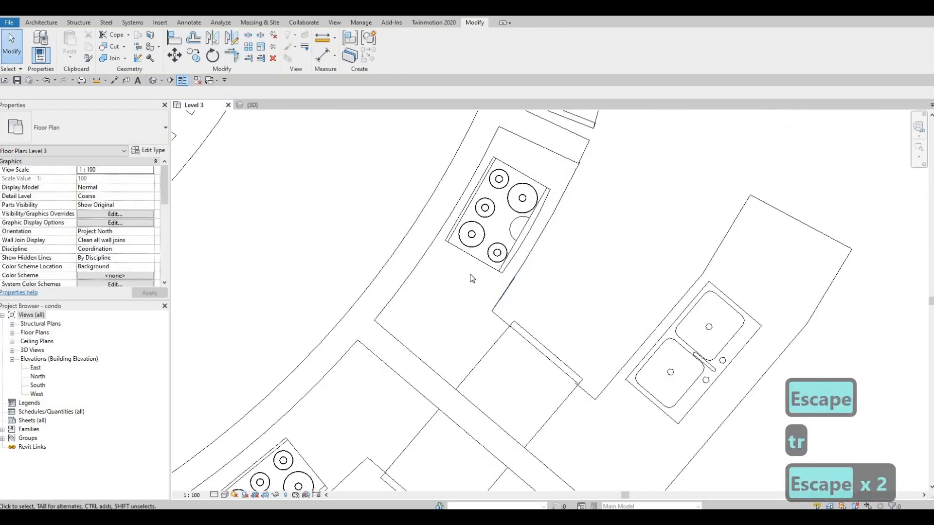
Delete the leftover short line between unit 50's cooktop and the counter corner
{"action": "left_click_drag", "start_coordinate": [532, 317], "coordinate": [464, 270]}
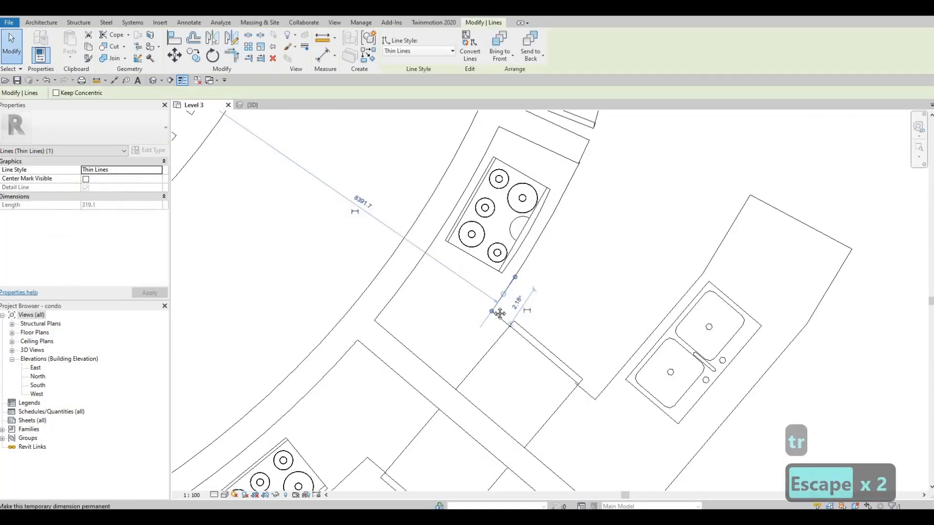
{"action": "key", "text": "Delete"}
{"action": "scroll", "coordinate": [553, 298], "scroll_direction": "down", "scroll_amount": 2}
{"action": "middle_click_drag", "start_coordinate": [598, 325], "coordinate": [519, 309]}
{"action": "scroll", "coordinate": [574, 304], "scroll_direction": "down", "scroll_amount": 1}
{"action": "key", "text": "Escape"}
Rename room 50 to "2 BEDROOM + DEN" through its room tag
{"action": "middle_click_drag", "start_coordinate": [612, 294], "coordinate": [586, 299]}
{"action": "scroll", "coordinate": [574, 307], "scroll_direction": "down", "scroll_amount": 1}
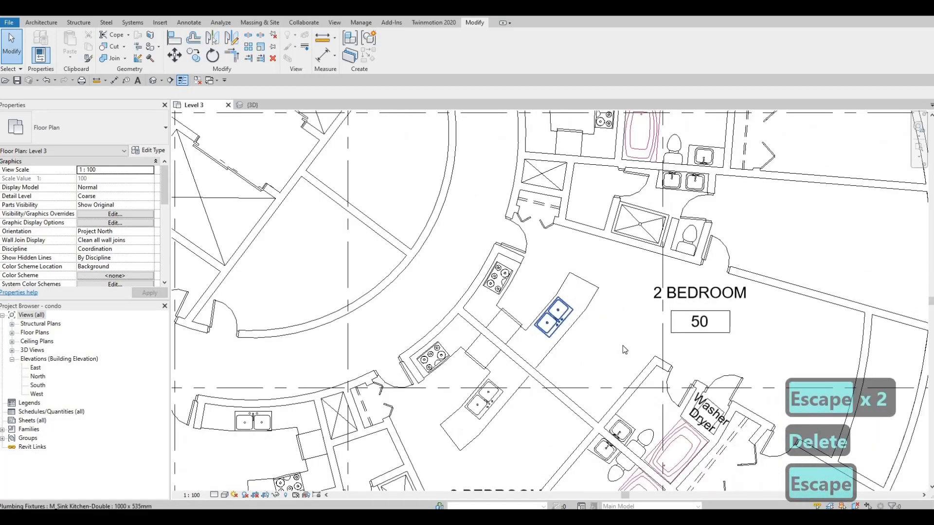
{"action": "middle_click_drag", "start_coordinate": [653, 305], "coordinate": [591, 345]}
{"action": "scroll", "coordinate": [590, 345], "scroll_direction": "down", "scroll_amount": 1}
{"action": "scroll", "coordinate": [647, 341], "scroll_direction": "up", "scroll_amount": 1}
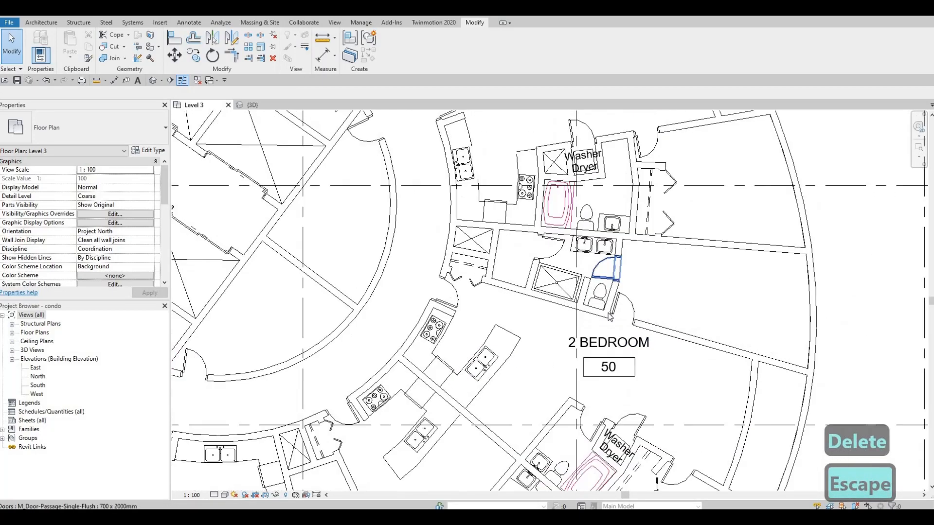
{"action": "middle_click_drag", "start_coordinate": [681, 342], "coordinate": [617, 313]}
{"action": "key", "text": "Escape"}
{"action": "double_click", "coordinate": [617, 312]}
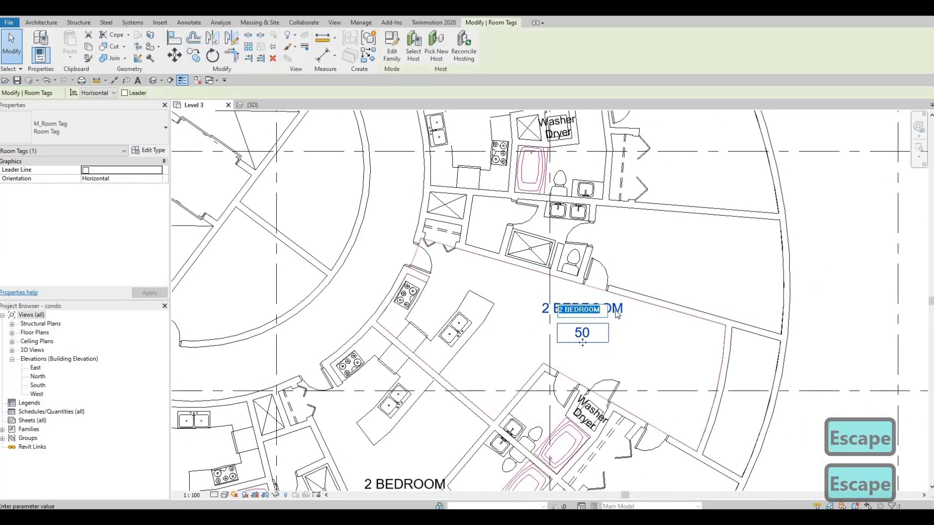
{"action": "key", "text": "Right"}
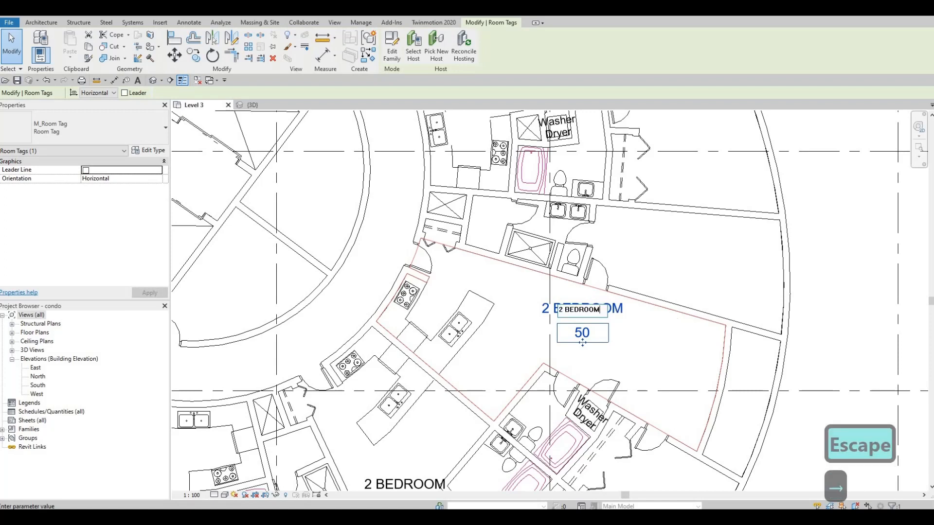
{"action": "type", "text": "+"}
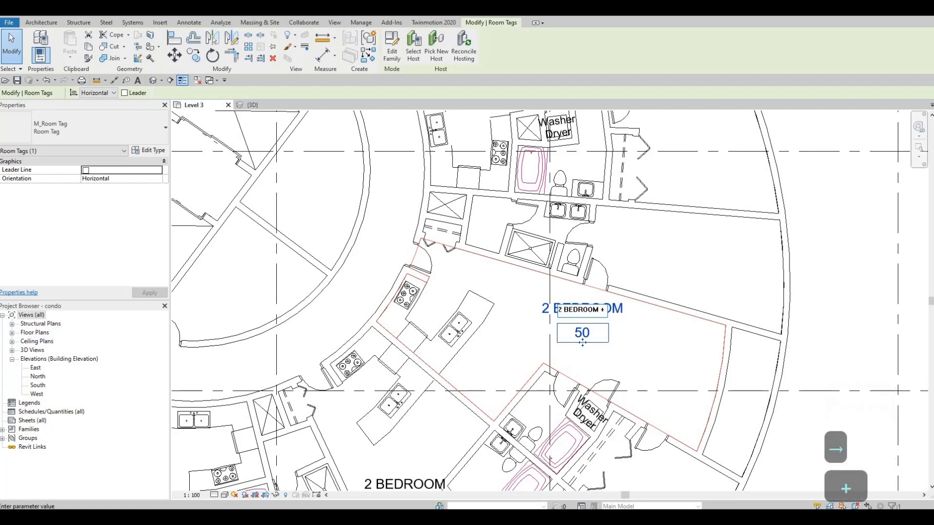
{"action": "type", "text": " den"}
{"action": "left_click", "coordinate": [652, 364]}
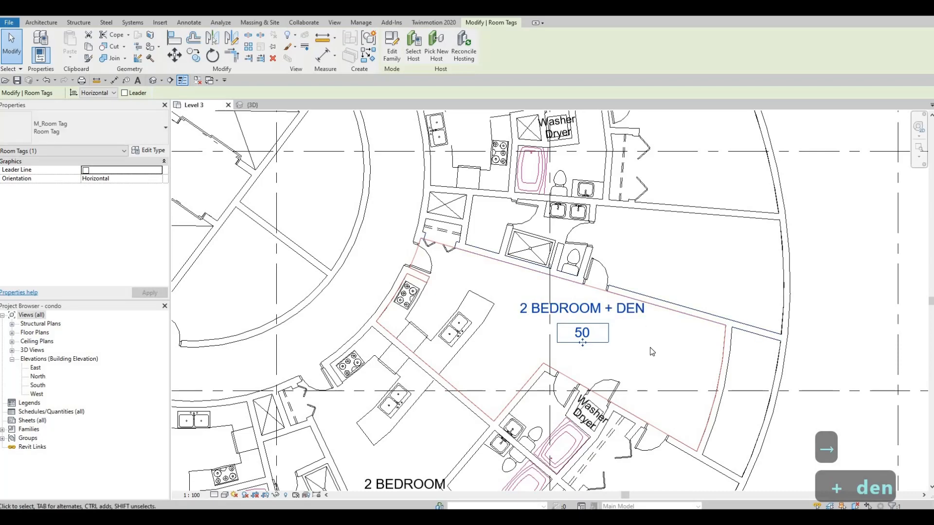
{"action": "key", "text": "Escape"}
{"action": "key", "text": "Escape"}
{"action": "scroll", "coordinate": [635, 291], "scroll_direction": "down", "scroll_amount": 3}
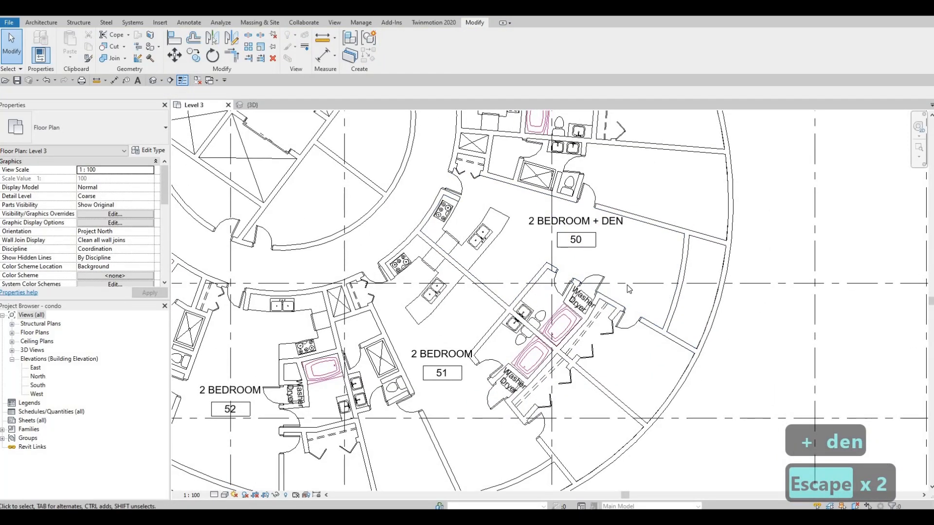
In unit 49's kitchen, trim/extend the sink-side counter edge to form a corner with the short edge beside the refrigerator
{"action": "scroll", "coordinate": [626, 285], "scroll_direction": "up", "scroll_amount": 3}
{"action": "scroll", "coordinate": [634, 409], "scroll_direction": "down", "scroll_amount": 2}
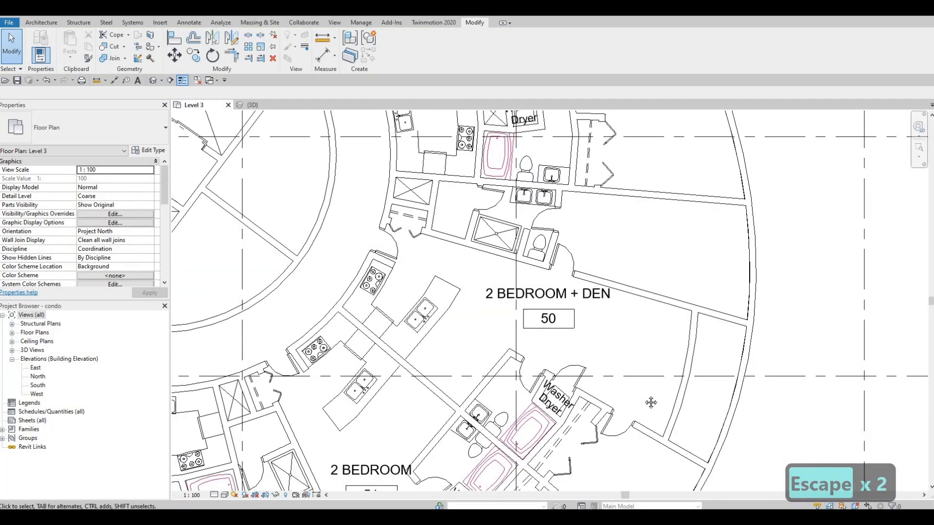
{"action": "middle_click_drag", "start_coordinate": [487, 146], "coordinate": [483, 282]}
{"action": "scroll", "coordinate": [482, 283], "scroll_direction": "up", "scroll_amount": 3}
{"action": "scroll", "coordinate": [482, 283], "scroll_direction": "up", "scroll_amount": 2}
{"action": "key", "text": "Escape"}
{"action": "key", "text": "Escape"}
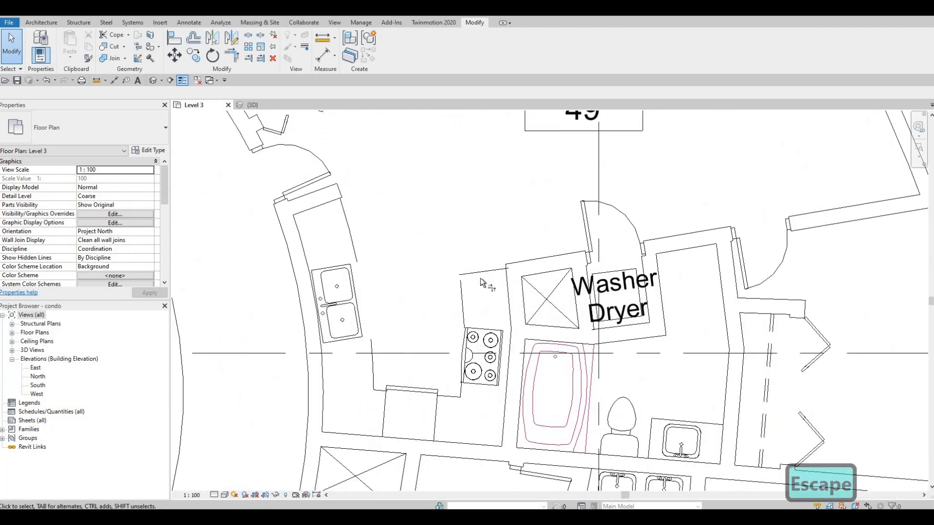
{"action": "key", "text": "t"}
{"action": "key", "text": "r"}
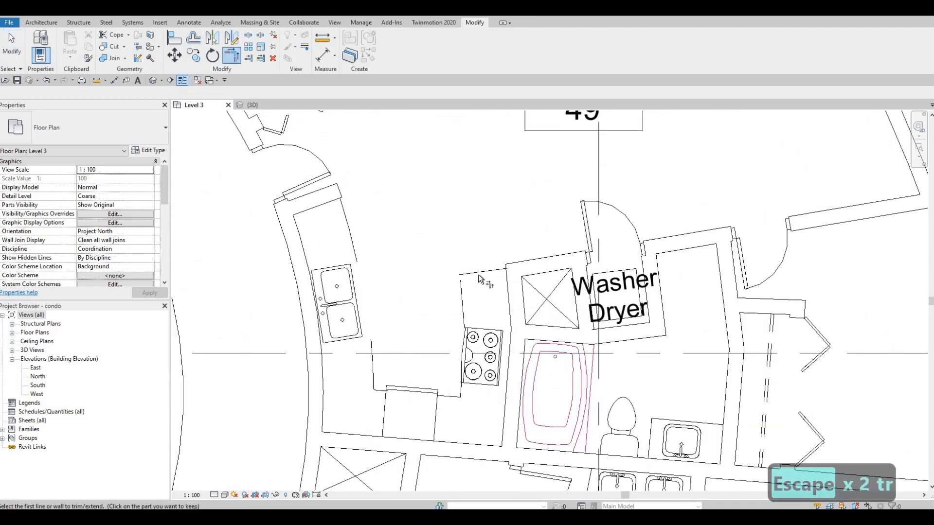
{"action": "left_click", "coordinate": [356, 244]}
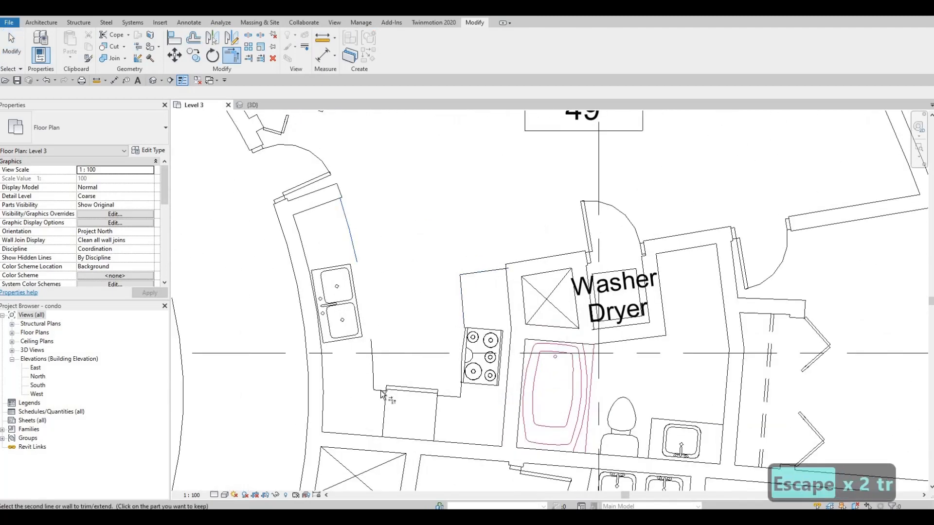
{"action": "left_click", "coordinate": [380, 390]}
Delete the leftover short line near the sink-side counter corner in unit 49's kitchen
{"action": "scroll", "coordinate": [374, 378], "scroll_direction": "up", "scroll_amount": 1}
{"action": "key", "text": "Escape"}
{"action": "key", "text": "Escape"}
{"action": "left_click", "coordinate": [373, 377]}
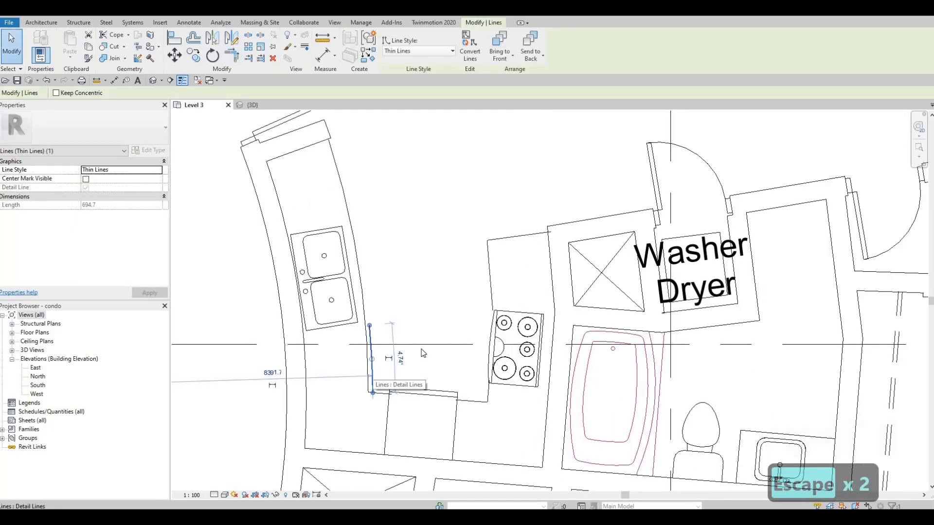
{"action": "key", "text": "Delete"}
{"action": "scroll", "coordinate": [407, 419], "scroll_direction": "down", "scroll_amount": 2}
Shorten unit 49's short counter edge on the sink side so that it stops at the refrigerator's side
{"action": "scroll", "coordinate": [386, 420], "scroll_direction": "up", "scroll_amount": 4}
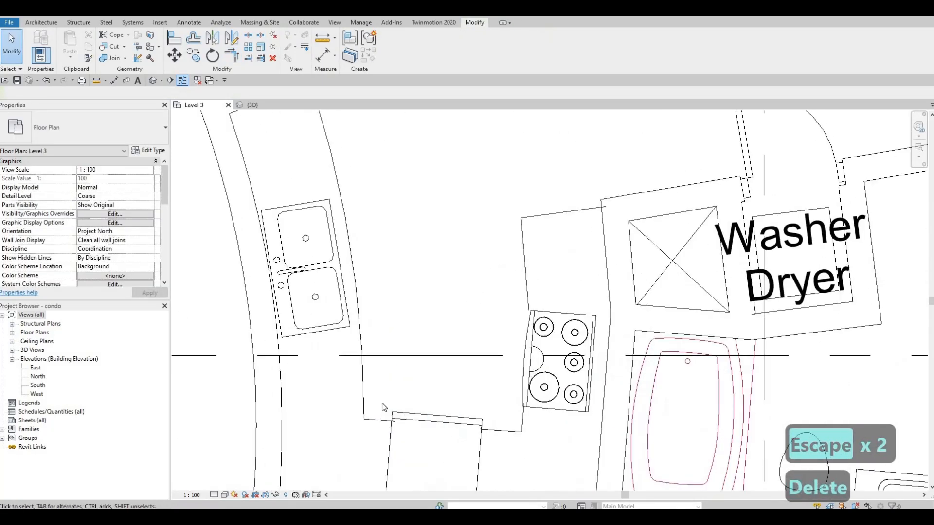
{"action": "key", "text": "Escape"}
{"action": "left_click", "coordinate": [407, 406]}
{"action": "scroll", "coordinate": [406, 408], "scroll_direction": "up", "scroll_amount": 2}
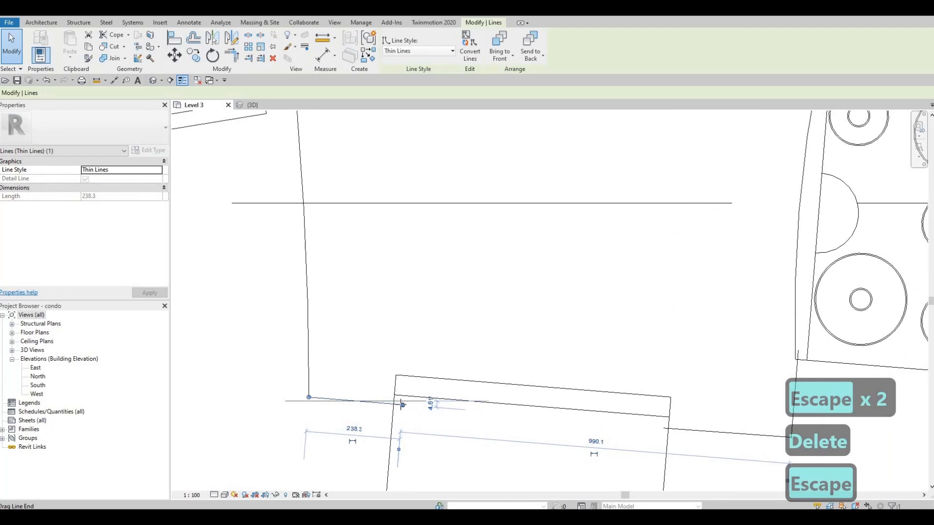
{"action": "left_click_drag", "start_coordinate": [403, 405], "coordinate": [394, 404]}
{"action": "key", "text": "Escape"}
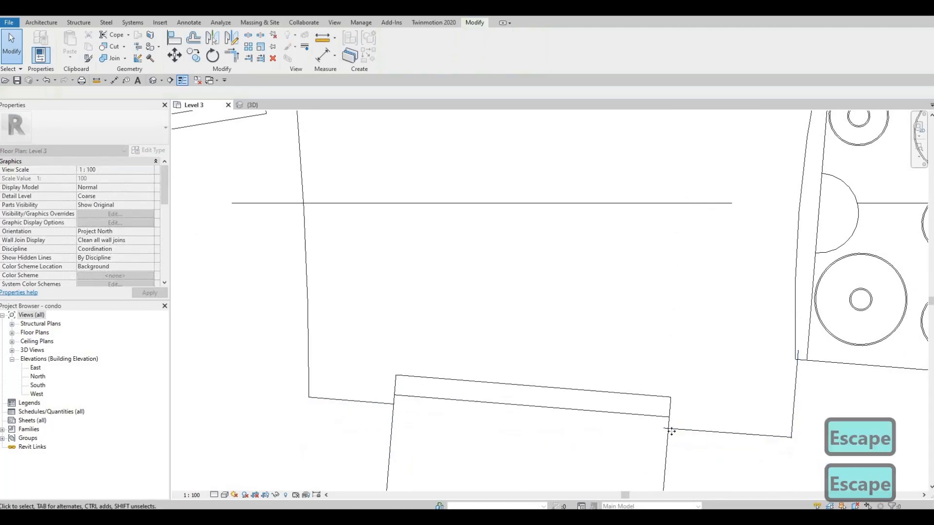
Adjust the short counter edge on the cooktop side of unit 49's refrigerator so that it ends at the refrigerator's side
{"action": "left_click", "coordinate": [669, 430]}
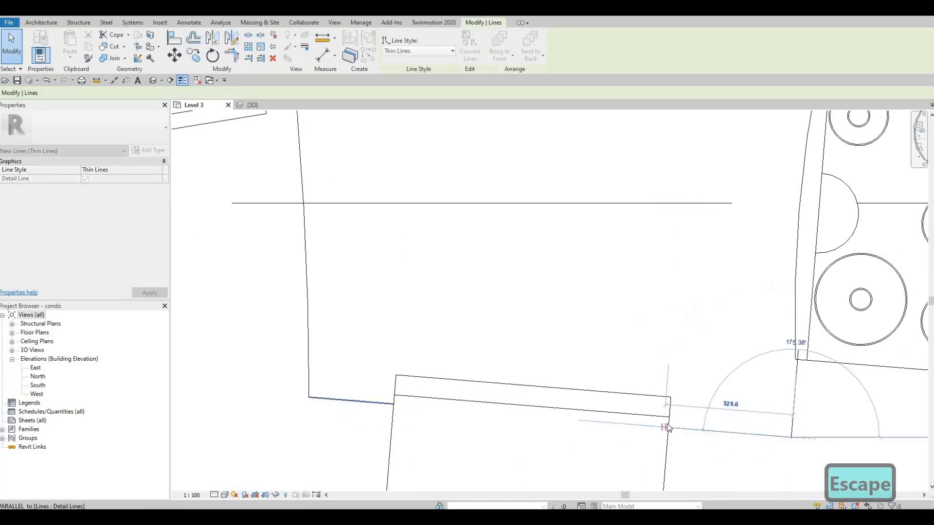
{"action": "left_click_drag", "start_coordinate": [668, 425], "coordinate": [667, 359]}
{"action": "key", "text": "Escape"}
{"action": "scroll", "coordinate": [666, 358], "scroll_direction": "down", "scroll_amount": 5}
Shorten the overshooting counter line below unit 49's cooktop so that it ends at the cooktop's corner
{"action": "scroll", "coordinate": [730, 359], "scroll_direction": "up", "scroll_amount": 3}
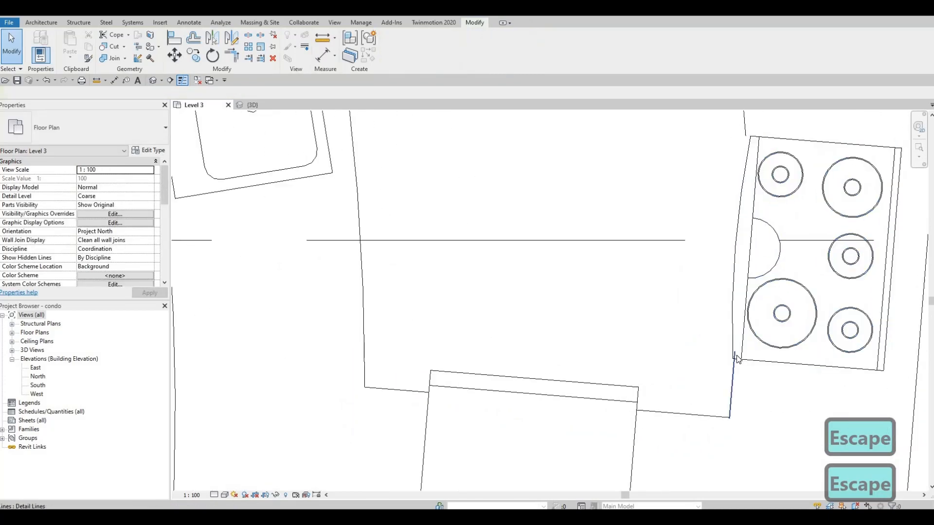
{"action": "left_click", "coordinate": [734, 355]}
{"action": "key", "text": "Escape"}
{"action": "key", "text": "Escape"}
{"action": "scroll", "coordinate": [618, 365], "scroll_direction": "down", "scroll_amount": 2}
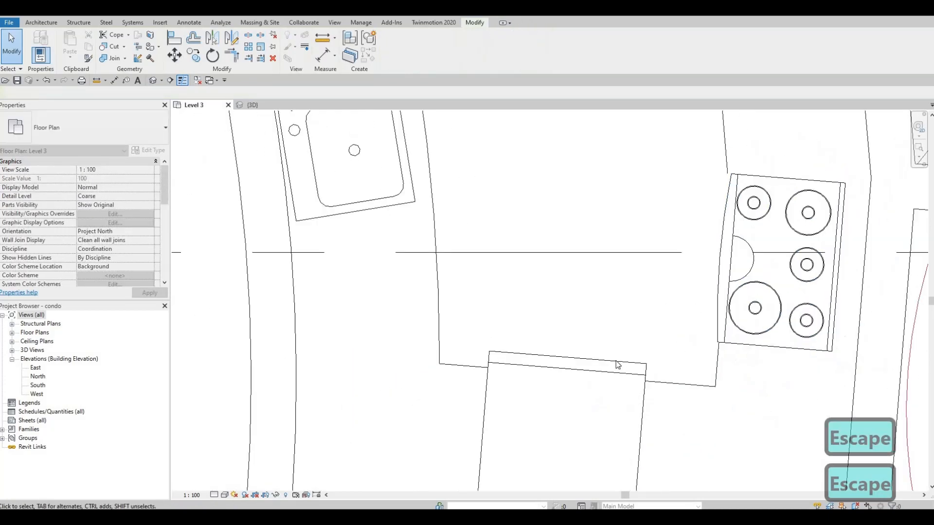
Examine the remaining units around the Level 3 plan, from unit 49 past units 48 and 47 to unit 55, for unfinished details
{"action": "scroll", "coordinate": [621, 433], "scroll_direction": "down", "scroll_amount": 6}
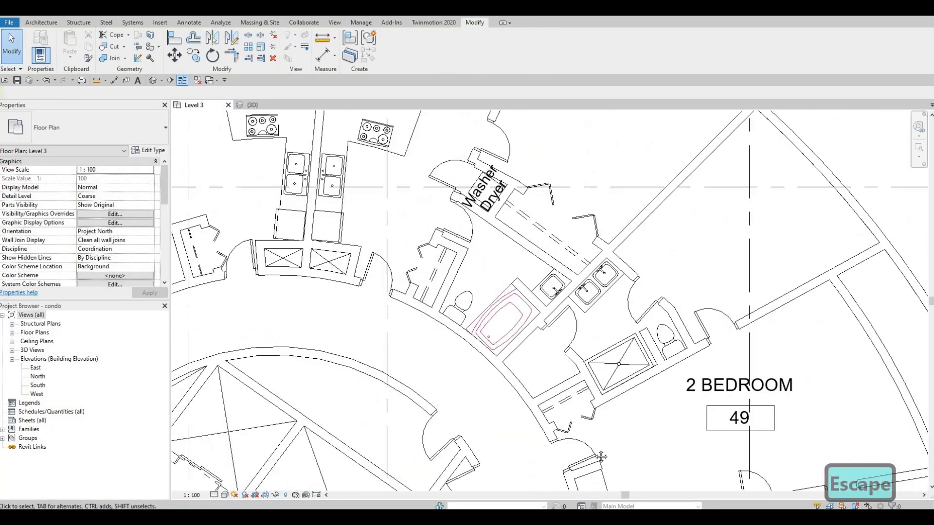
{"action": "middle_click_drag", "start_coordinate": [574, 252], "coordinate": [594, 330]}
{"action": "middle_click_drag", "start_coordinate": [396, 250], "coordinate": [507, 252]}
{"action": "scroll", "coordinate": [506, 252], "scroll_direction": "up", "scroll_amount": 2}
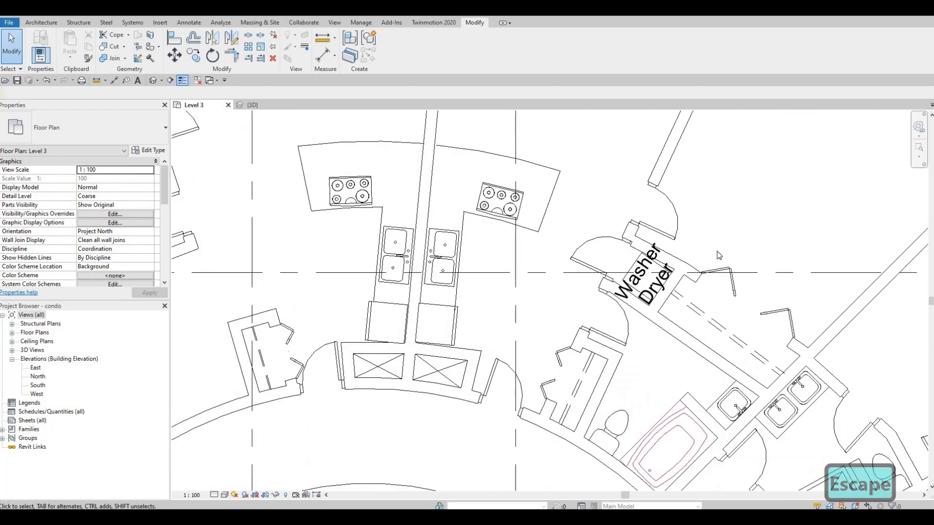
{"action": "middle_click_drag", "start_coordinate": [617, 273], "coordinate": [625, 280]}
{"action": "scroll", "coordinate": [625, 280], "scroll_direction": "down", "scroll_amount": 4}
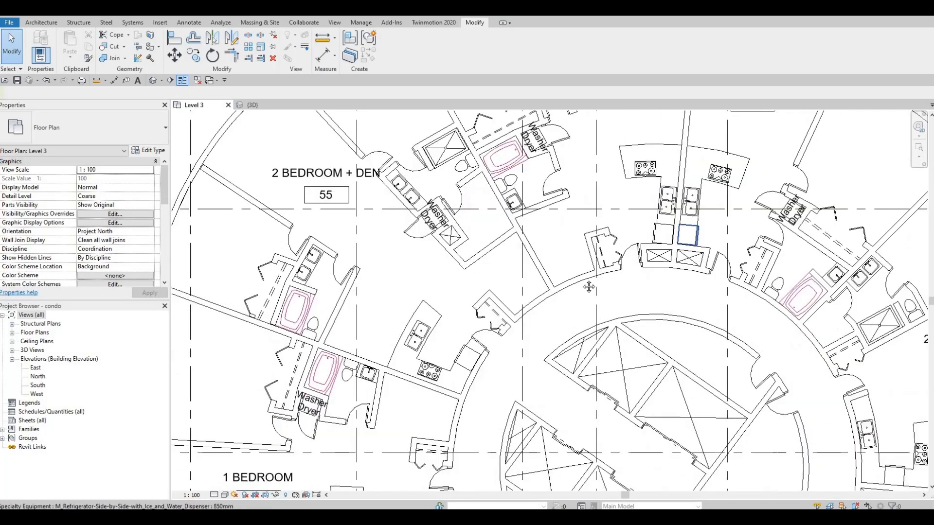
{"action": "scroll", "coordinate": [609, 336], "scroll_direction": "down", "scroll_amount": 1}
{"action": "middle_click_drag", "start_coordinate": [636, 355], "coordinate": [661, 323]}
{"action": "middle_click_drag", "start_coordinate": [722, 253], "coordinate": [571, 287]}
{"action": "key", "text": "Escape"}
{"action": "scroll", "coordinate": [569, 328], "scroll_direction": "down", "scroll_amount": 1}
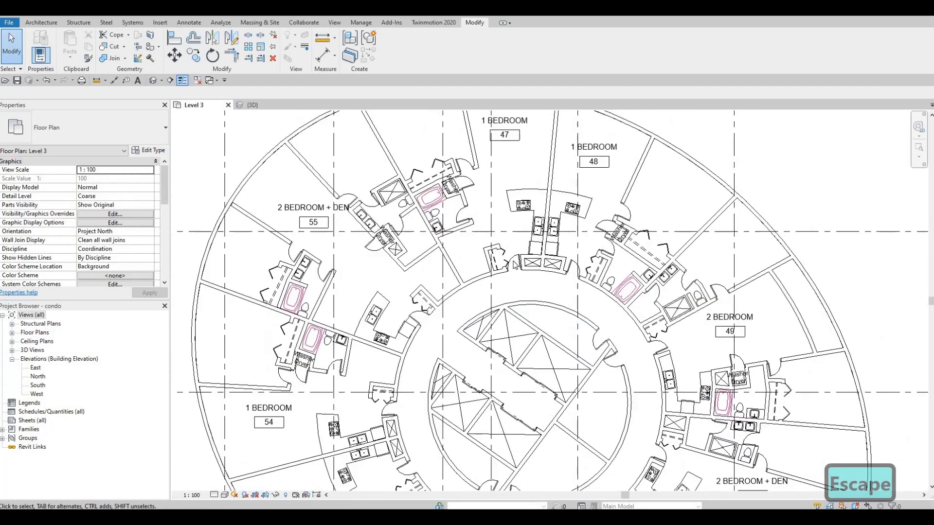
{"action": "middle_click_drag", "start_coordinate": [445, 252], "coordinate": [538, 329]}
{"action": "scroll", "coordinate": [511, 263], "scroll_direction": "up", "scroll_amount": 2}
{"action": "scroll", "coordinate": [501, 292], "scroll_direction": "up", "scroll_amount": 4}
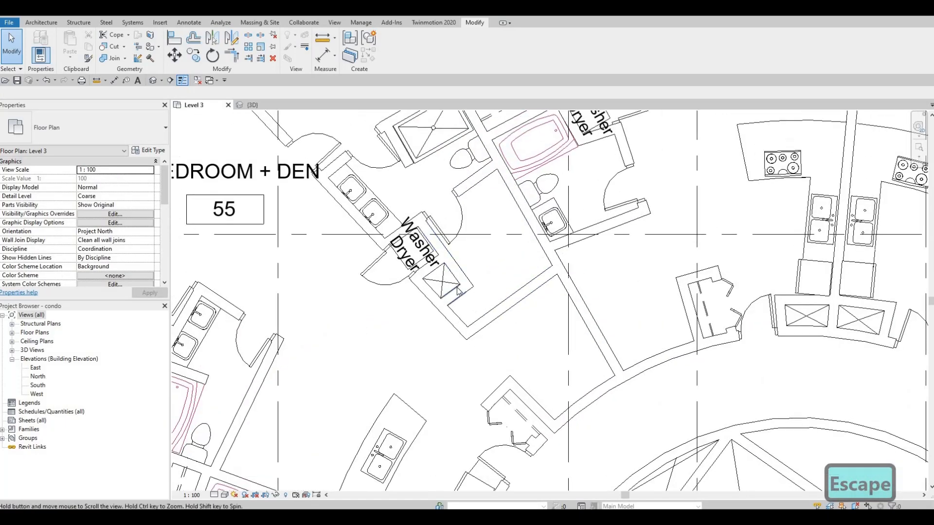
{"action": "scroll", "coordinate": [535, 330], "scroll_direction": "down", "scroll_amount": 3}
{"action": "scroll", "coordinate": [475, 323], "scroll_direction": "up", "scroll_amount": 1}
{"action": "scroll", "coordinate": [509, 233], "scroll_direction": "down", "scroll_amount": 1}
{"action": "middle_click_drag", "start_coordinate": [509, 217], "coordinate": [519, 267]}
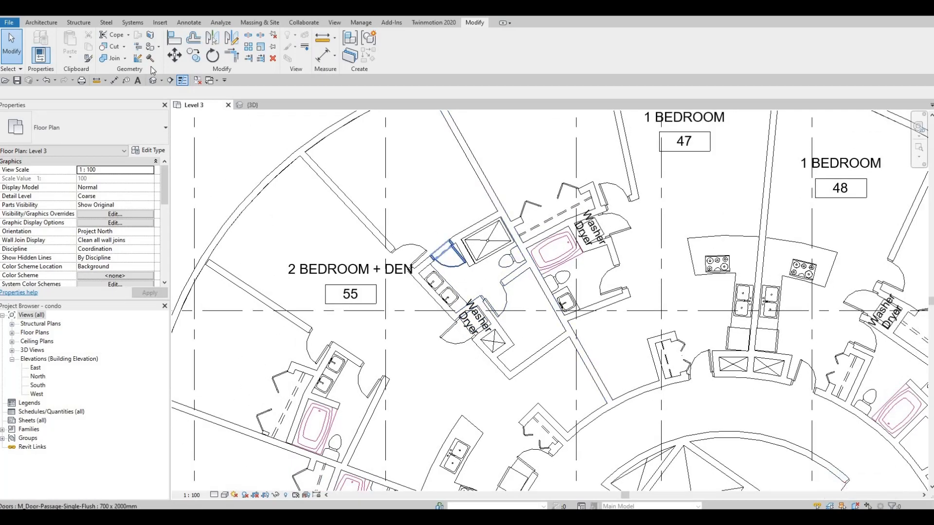
{"action": "left_click", "coordinate": [187, 24]}
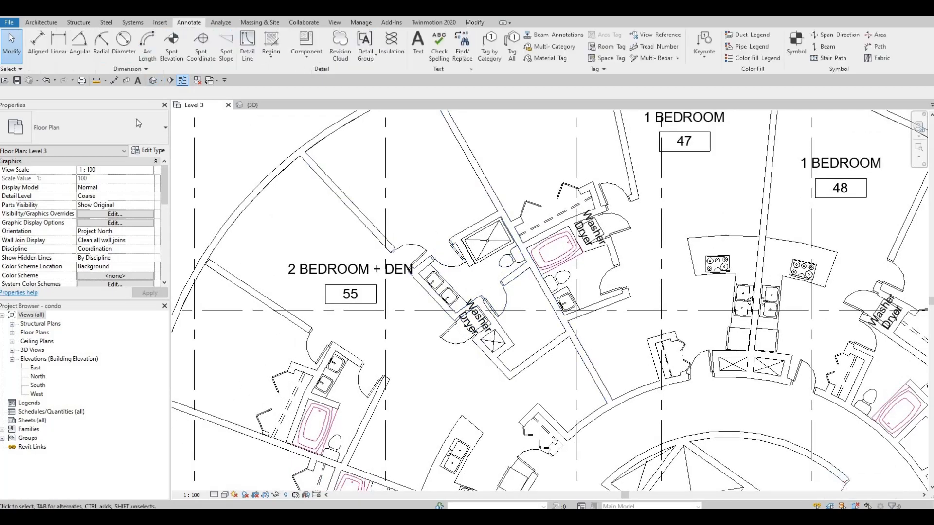
{"action": "left_click", "coordinate": [273, 43]}
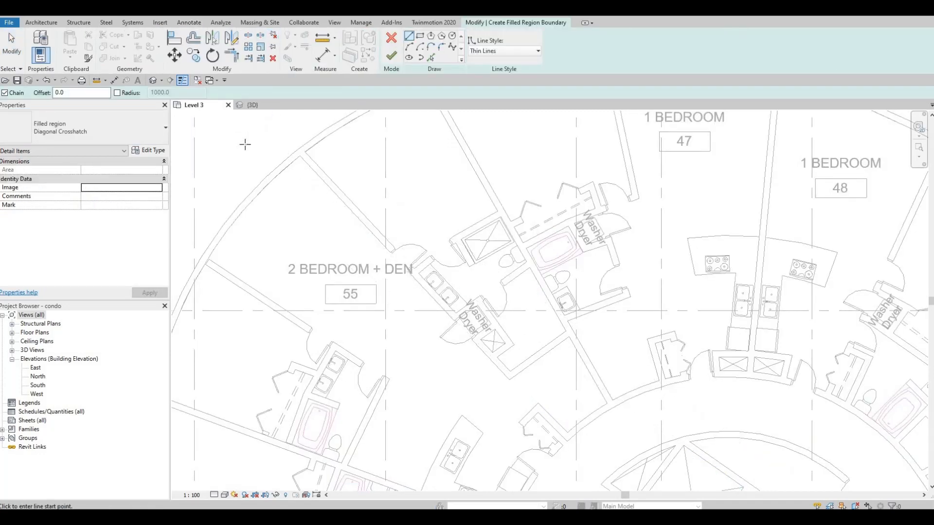
{"action": "left_click", "coordinate": [420, 120]}
{"action": "scroll", "coordinate": [392, 117], "scroll_direction": "down", "scroll_amount": 3}
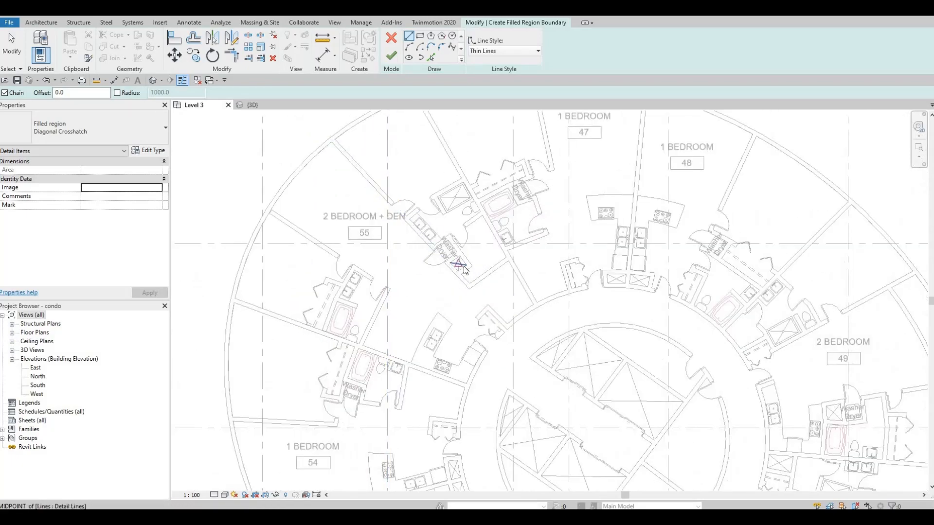
{"action": "key", "text": "Escape"}
{"action": "key", "text": "Escape"}
{"action": "key", "text": "Escape"}
{"action": "key", "text": "Escape"}
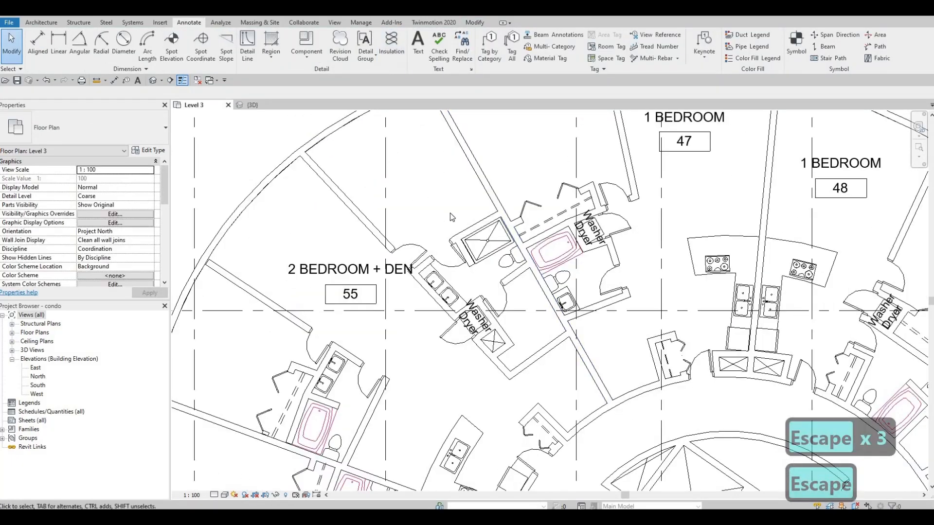
Make the imported FLOOR 3.dwg and Imports in Families categories visible in the Level 3 floor plan
{"action": "scroll", "coordinate": [439, 251], "scroll_direction": "down", "scroll_amount": 4}
{"action": "scroll", "coordinate": [440, 251], "scroll_direction": "up", "scroll_amount": 2}
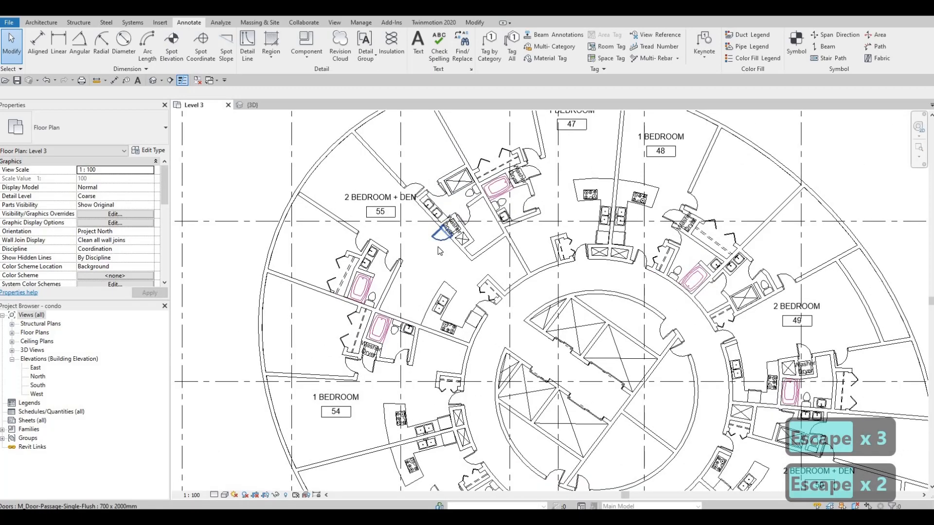
{"action": "key", "text": "v"}
{"action": "key", "text": "g"}
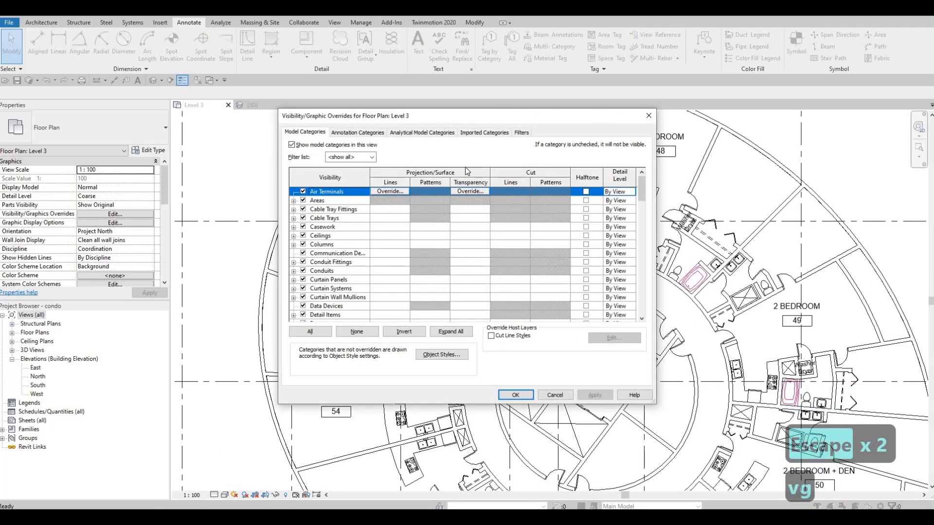
{"action": "left_click", "coordinate": [483, 133]}
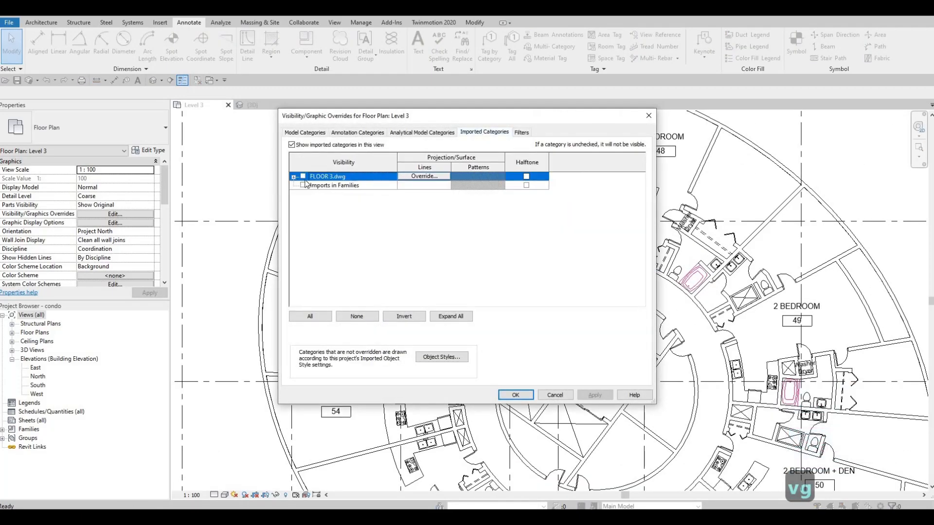
{"action": "left_click", "coordinate": [303, 185]}
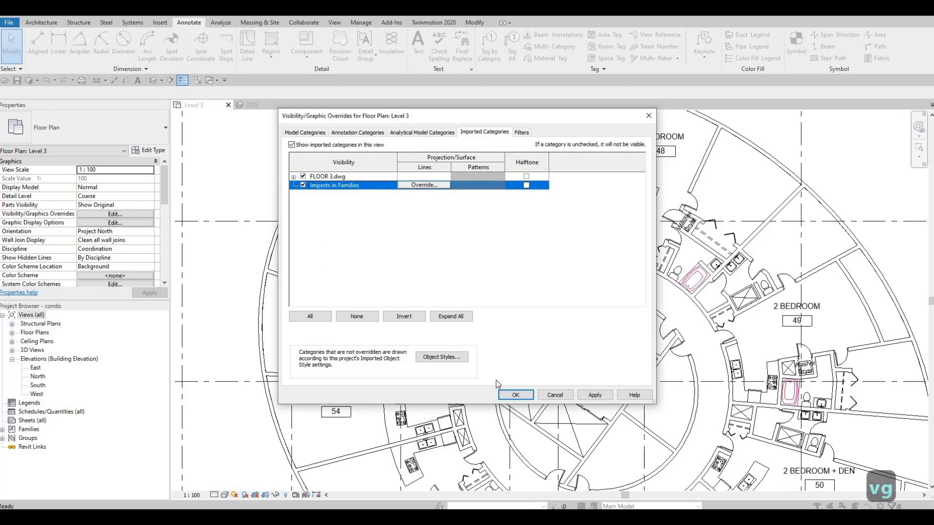
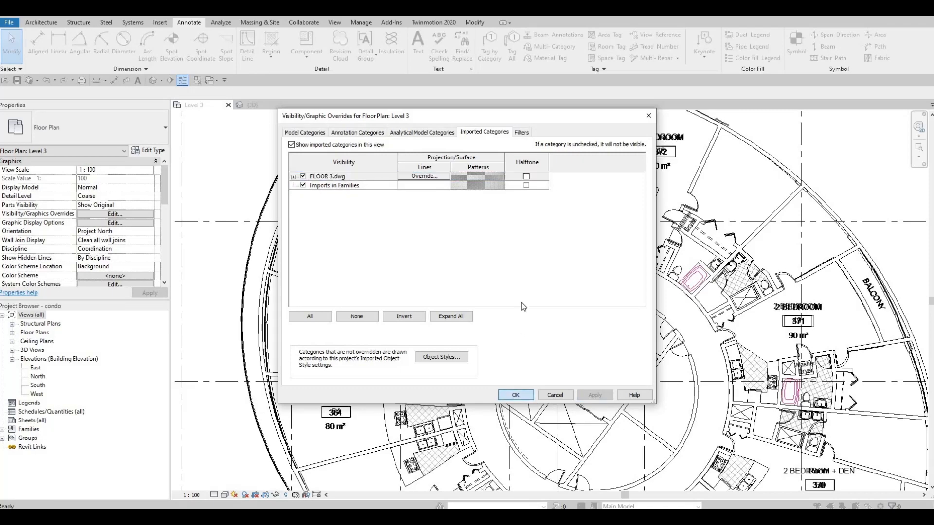
{"action": "left_click", "coordinate": [515, 395]}
Examine the floor tile hatching of the imported drawing in the bathrooms and kitchens of unit 55 and its neighbours
{"action": "scroll", "coordinate": [421, 166], "scroll_direction": "up", "scroll_amount": 3}
{"action": "key", "text": "Escape"}
{"action": "scroll", "coordinate": [421, 167], "scroll_direction": "up", "scroll_amount": 5}
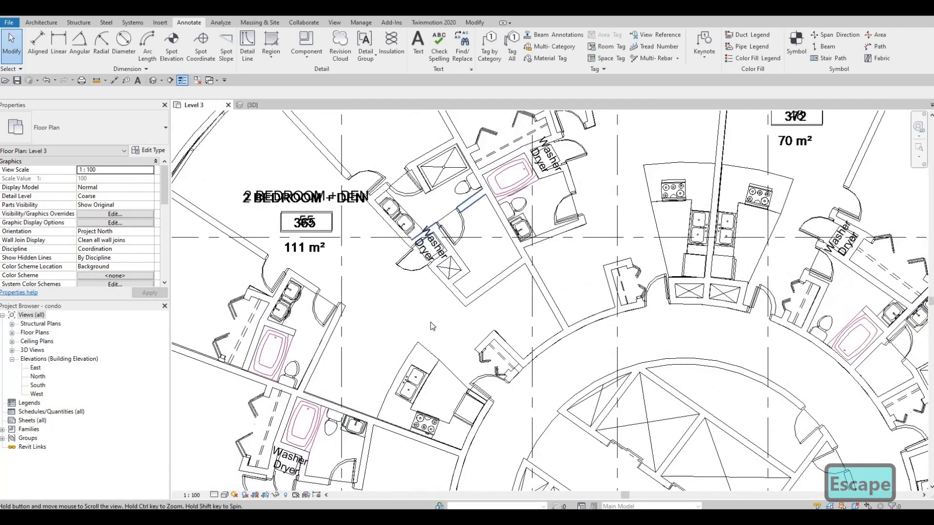
{"action": "scroll", "coordinate": [478, 315], "scroll_direction": "down", "scroll_amount": 2}
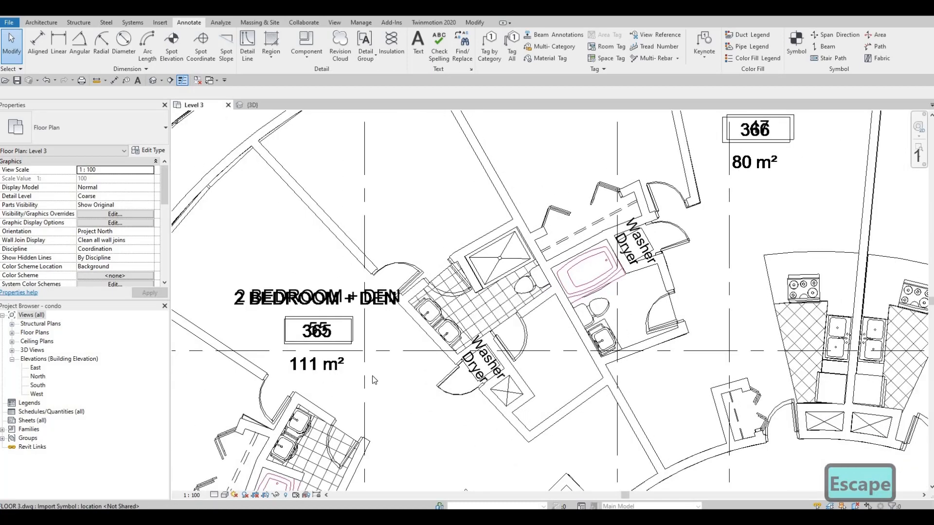
{"action": "scroll", "coordinate": [402, 277], "scroll_direction": "down", "scroll_amount": 2}
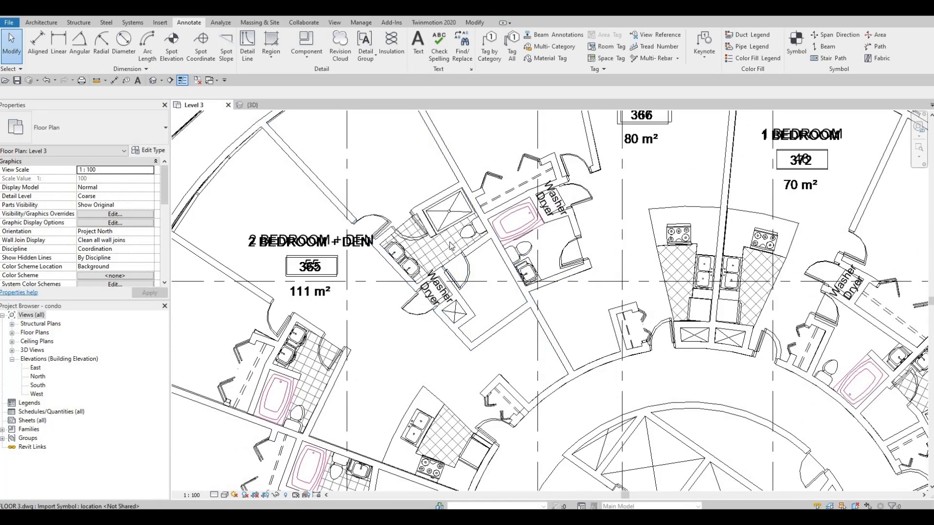
{"action": "scroll", "coordinate": [334, 147], "scroll_direction": "down", "scroll_amount": 1}
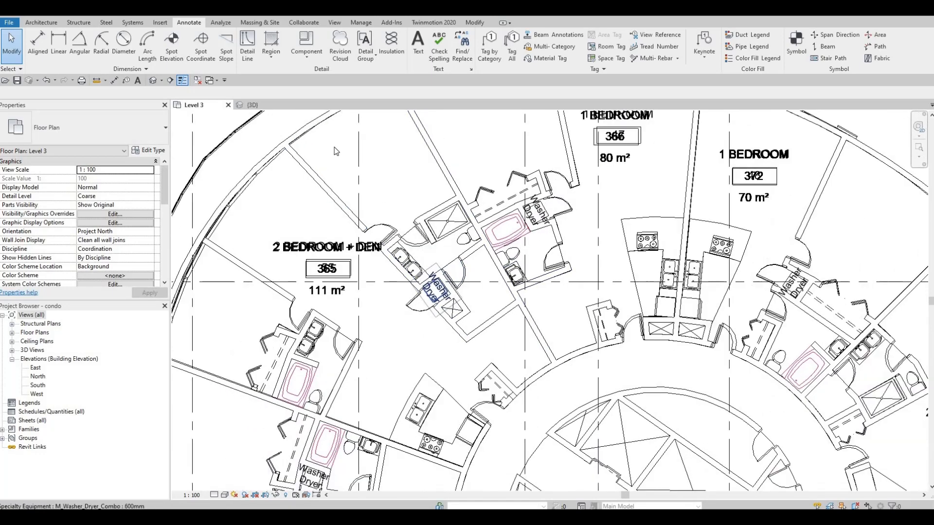
{"action": "key", "text": "Escape"}
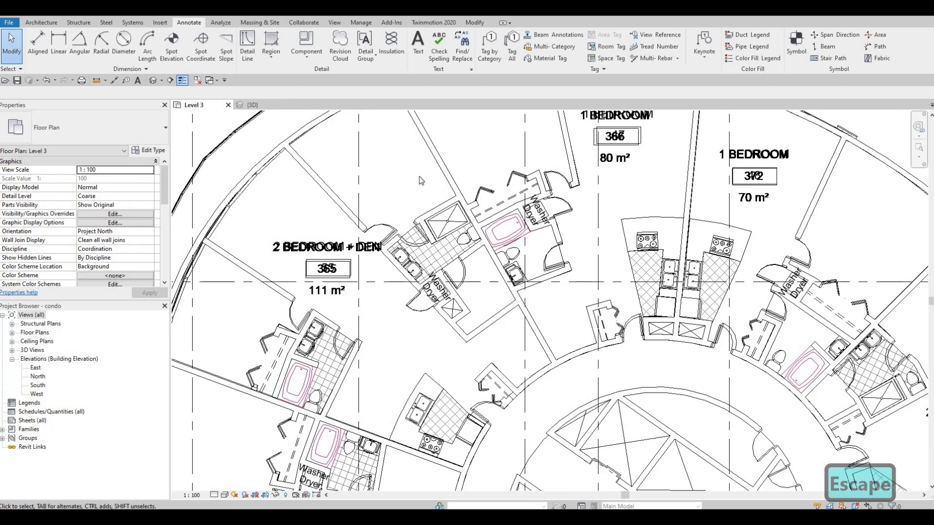
{"action": "middle_click_drag", "start_coordinate": [404, 174], "coordinate": [394, 191]}
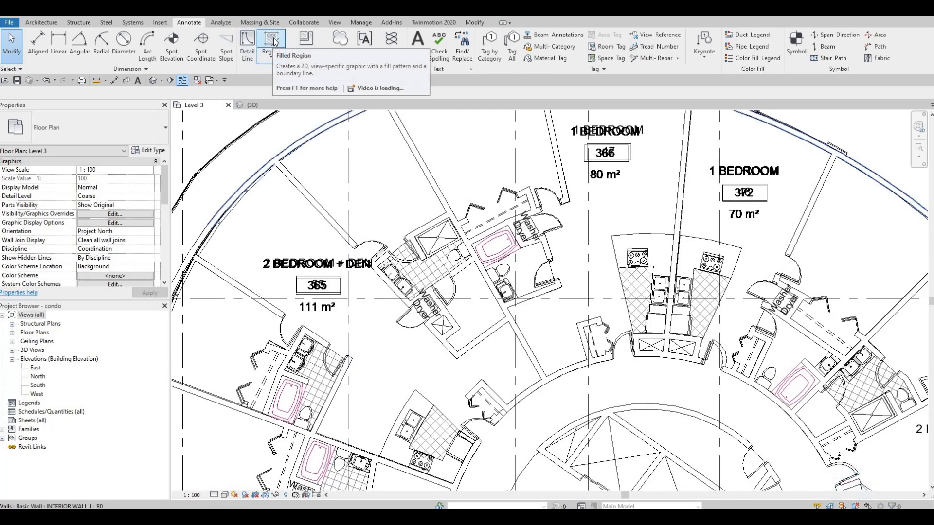
Draw a trial rectangular filled region of about 758 by 1017 mm with Diagonal Crosshatch in the bedroom above unit 55's bathroom
{"action": "left_click", "coordinate": [273, 42]}
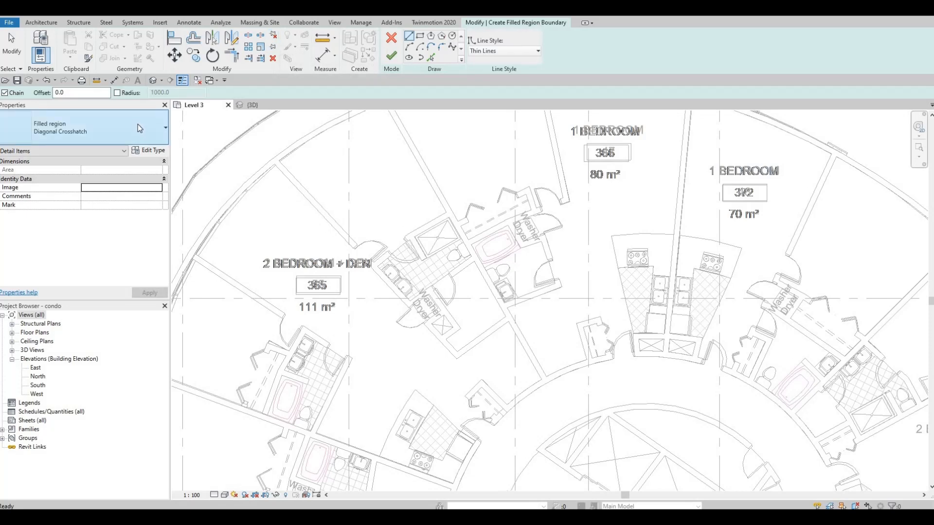
{"action": "left_click", "coordinate": [138, 124]}
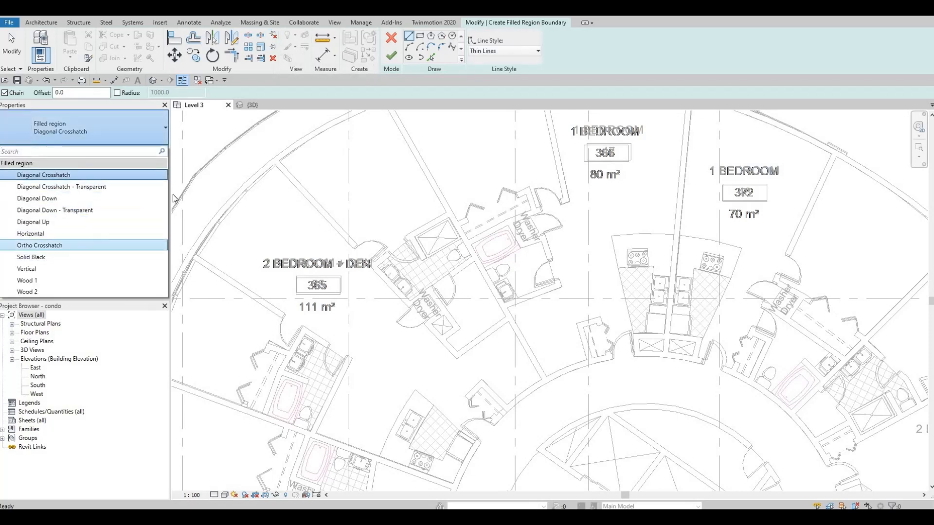
{"action": "key", "text": "Escape"}
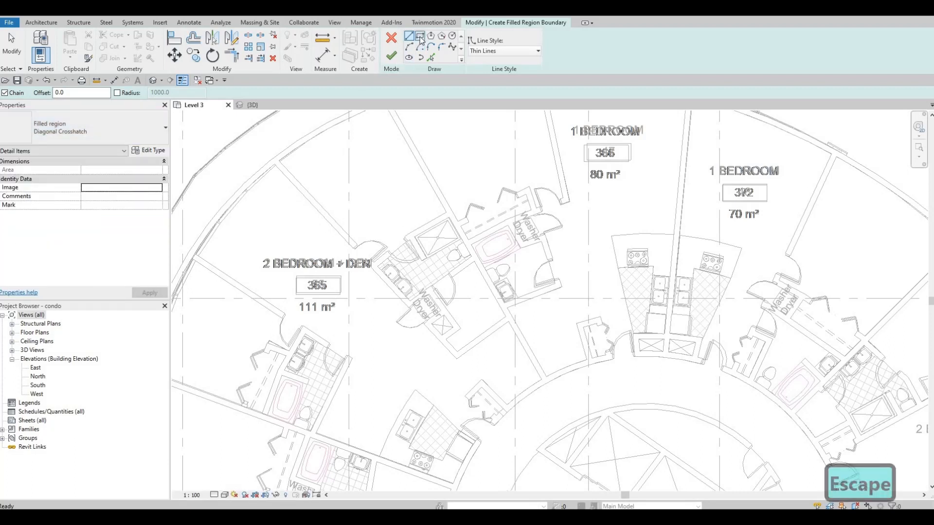
{"action": "left_click", "coordinate": [402, 204]}
{"action": "left_click", "coordinate": [378, 174]}
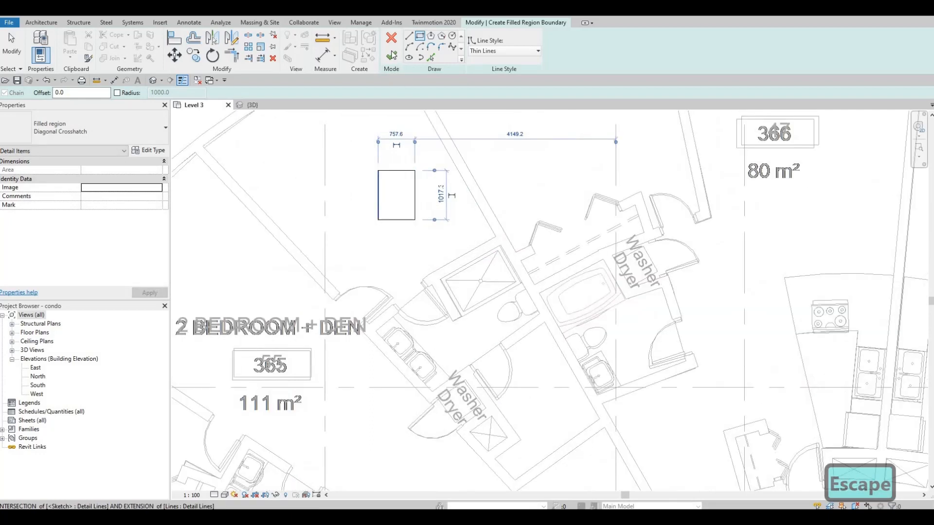
{"action": "scroll", "coordinate": [378, 179], "scroll_direction": "up", "scroll_amount": 3}
{"action": "left_click", "coordinate": [391, 55]}
{"action": "key", "text": "Escape"}
{"action": "key", "text": "Escape"}
{"action": "scroll", "coordinate": [435, 205], "scroll_direction": "up", "scroll_amount": 3}
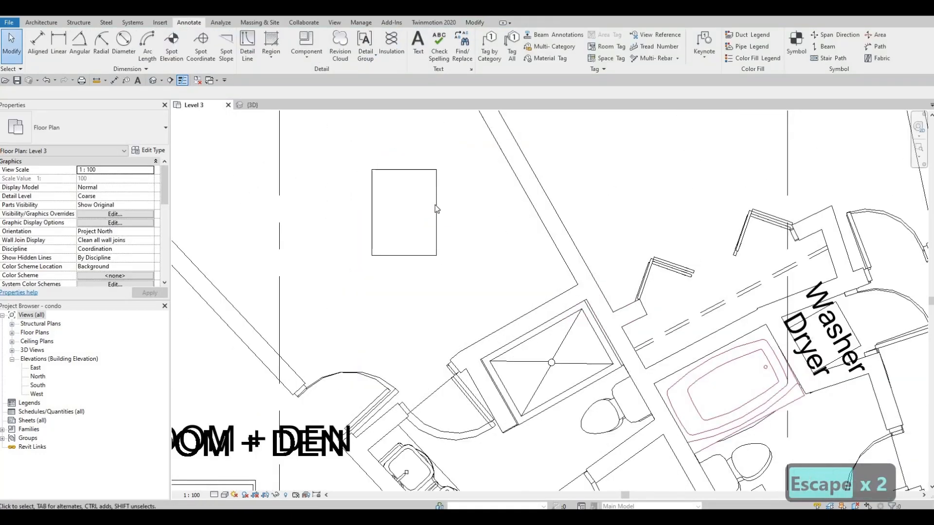
Check the trial rectangle's hatch pattern and delete the filled region
{"action": "left_click", "coordinate": [434, 205]}
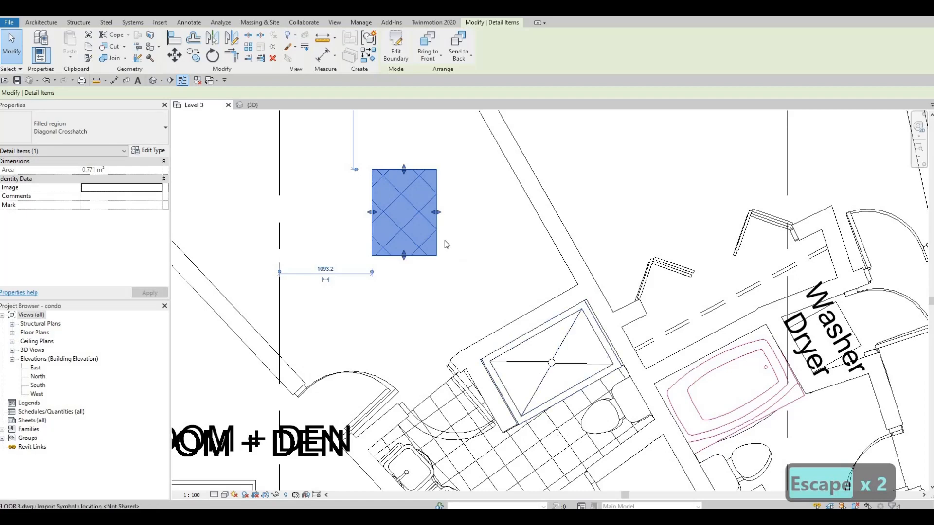
{"action": "key", "text": "Escape"}
{"action": "key", "text": "Escape"}
{"action": "left_click", "coordinate": [409, 219]}
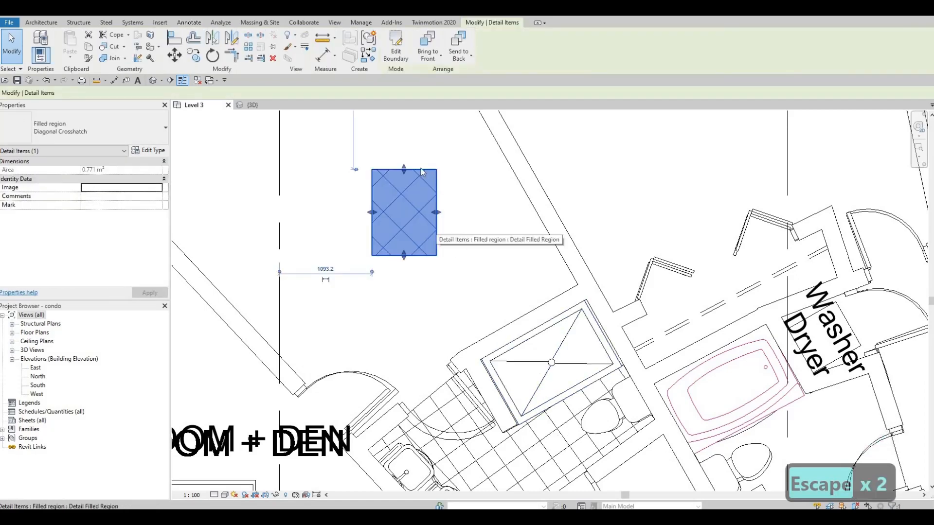
{"action": "key", "text": "Delete"}
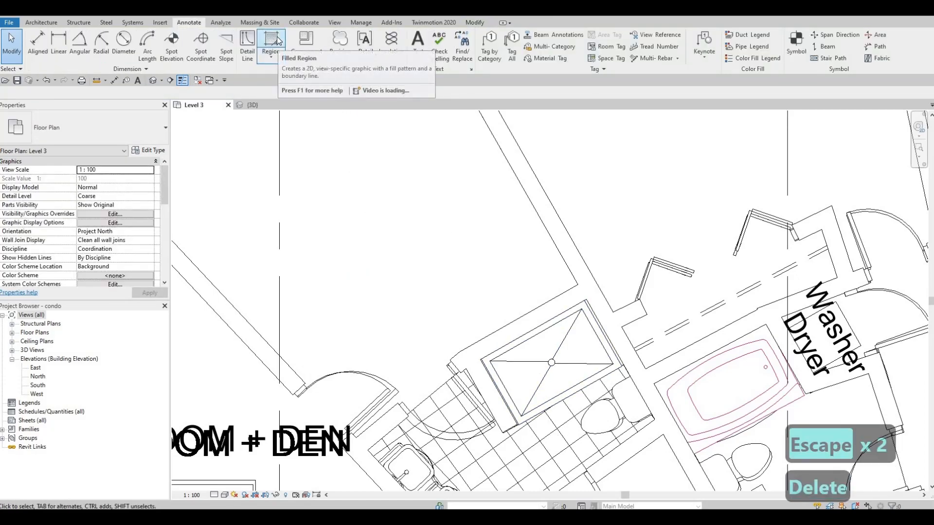
Start a Diagonal Crosshatch filled region in unit 55's bathroom, tracing its boundary along the door wall and down to the shower's near corner
{"action": "left_click", "coordinate": [277, 40]}
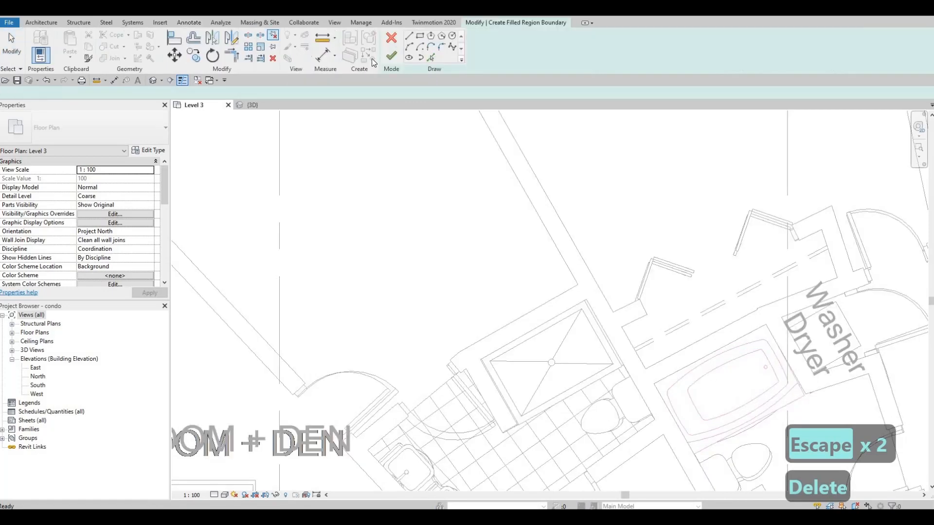
{"action": "left_click", "coordinate": [430, 57]}
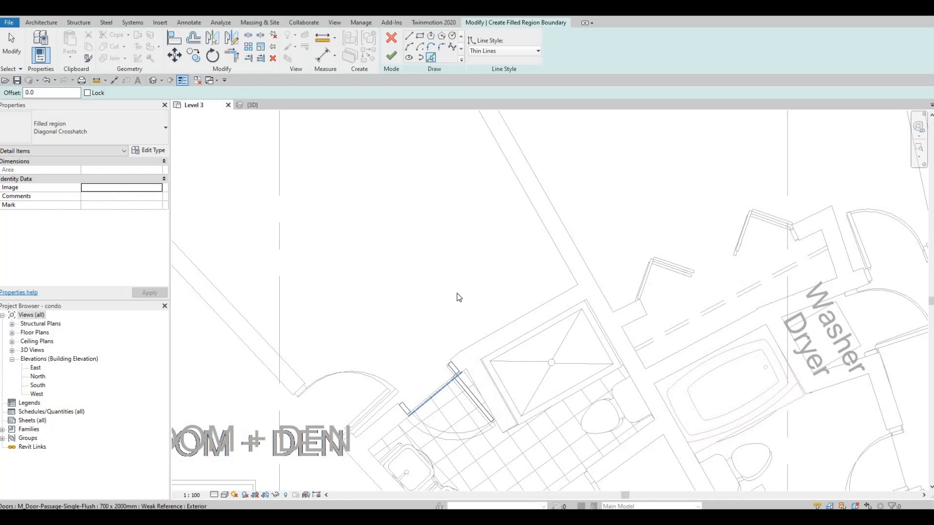
{"action": "scroll", "coordinate": [457, 296], "scroll_direction": "down", "scroll_amount": 1}
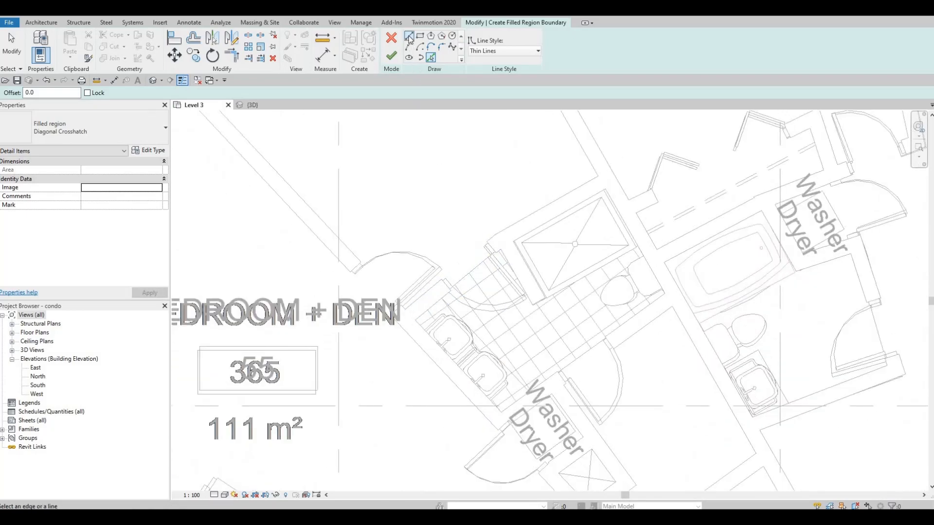
{"action": "key", "text": "l"}
{"action": "key", "text": "i"}
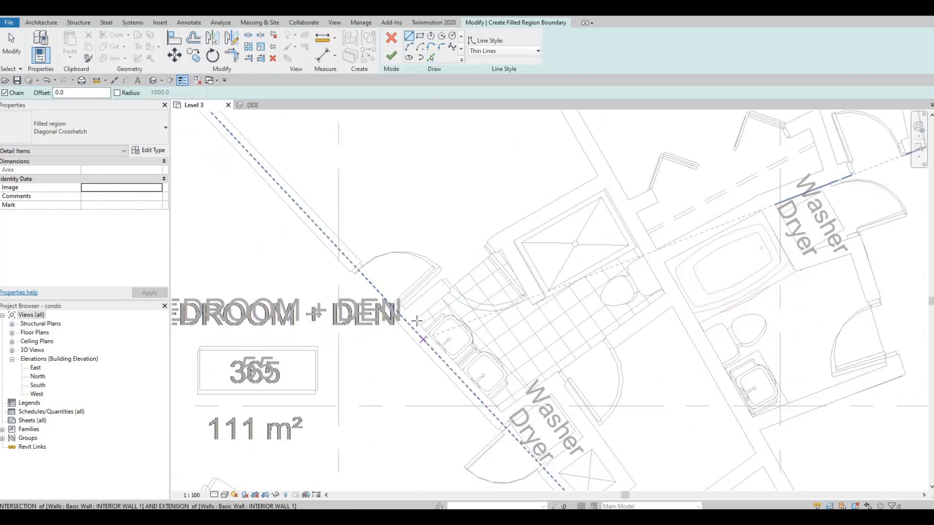
{"action": "left_click", "coordinate": [415, 320]}
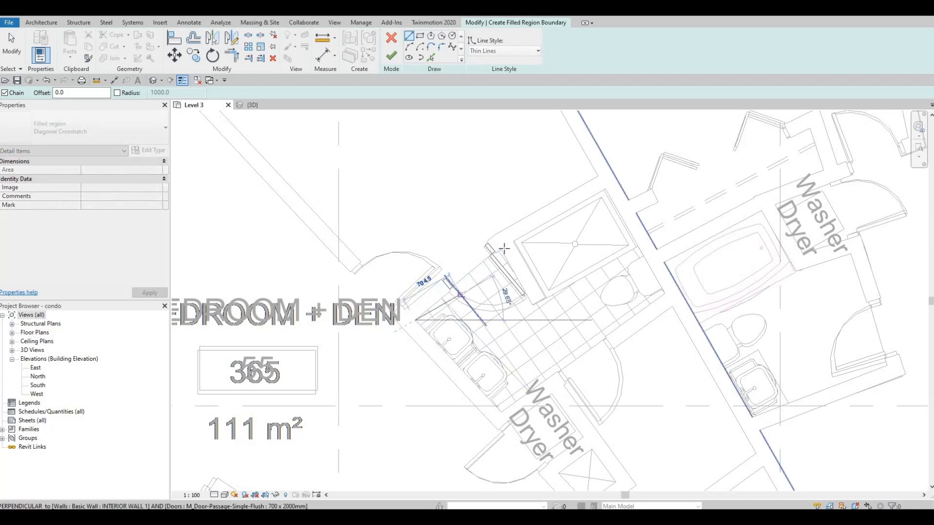
{"action": "left_click", "coordinate": [503, 247]}
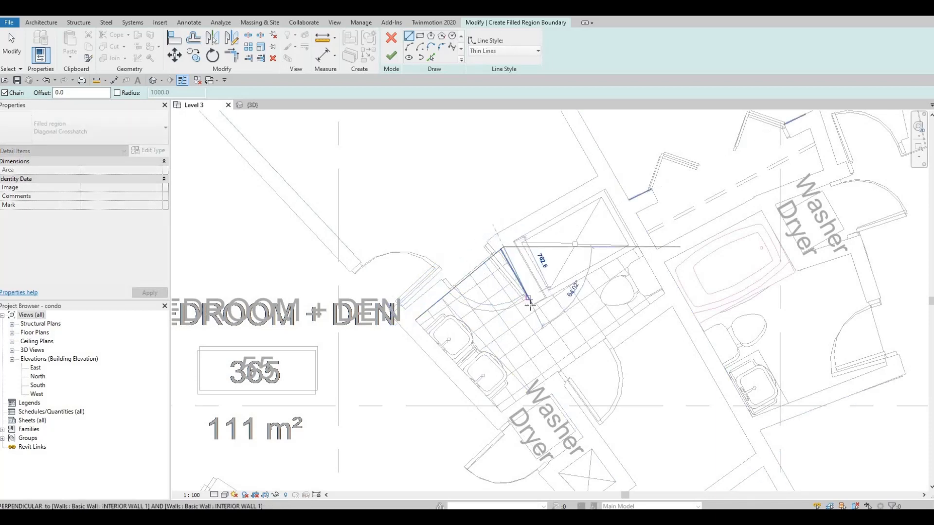
{"action": "left_click", "coordinate": [532, 304]}
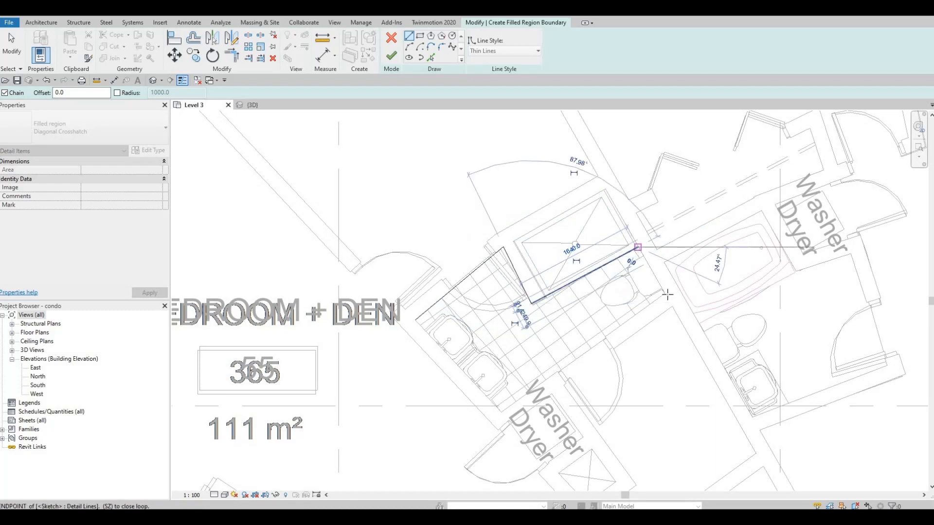
Close the bathroom region's boundary along the shower front, behind the toilet, past the washer-dryer wall and behind the sinks, and finish the region
{"action": "left_click", "coordinate": [638, 248]}
{"action": "left_click", "coordinate": [665, 294]}
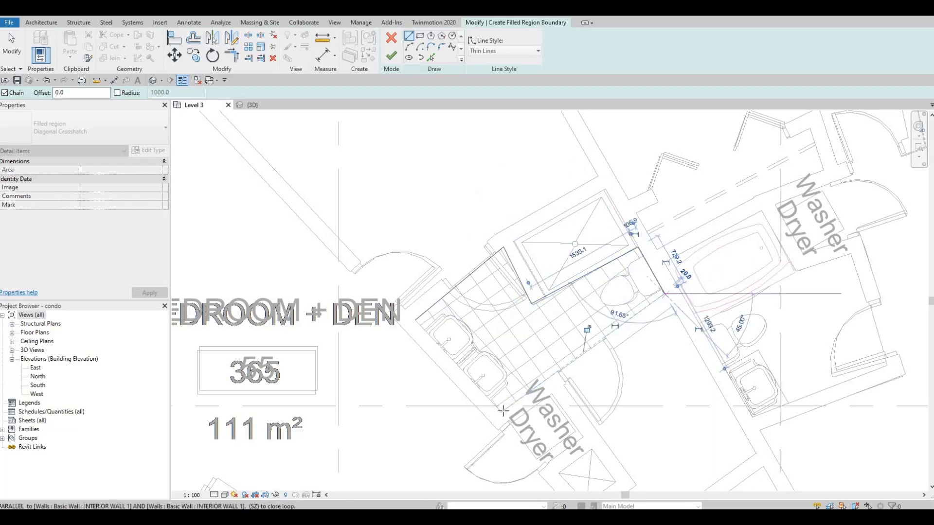
{"action": "left_click", "coordinate": [501, 412]}
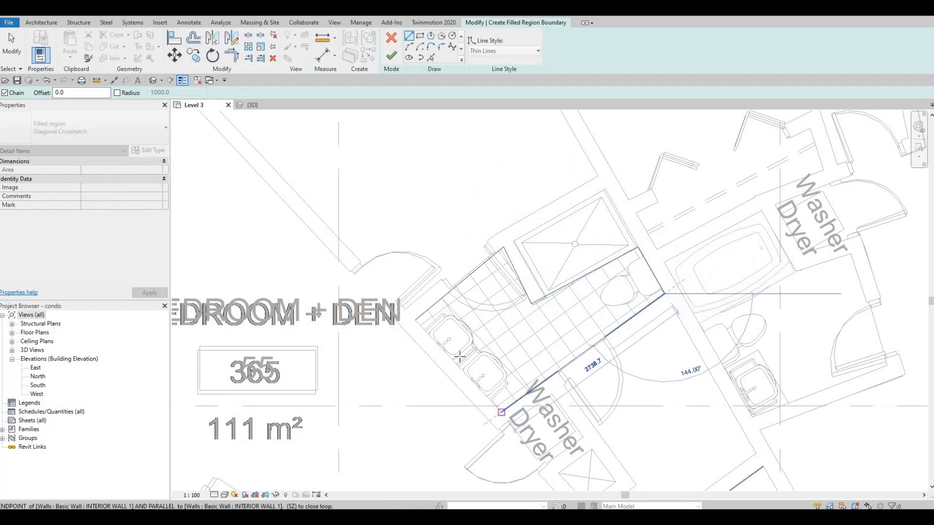
{"action": "left_click", "coordinate": [416, 320]}
{"action": "key", "text": "Escape"}
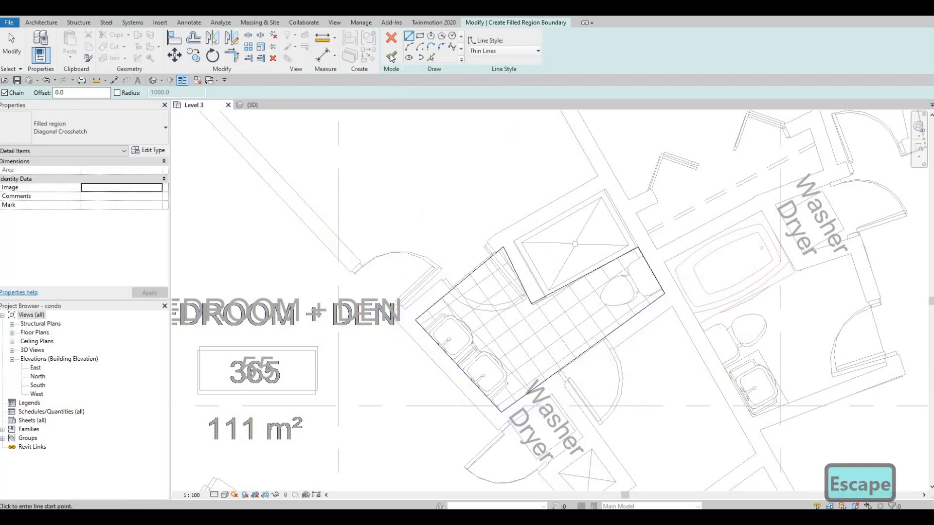
{"action": "left_click", "coordinate": [391, 57]}
{"action": "key", "text": "Escape"}
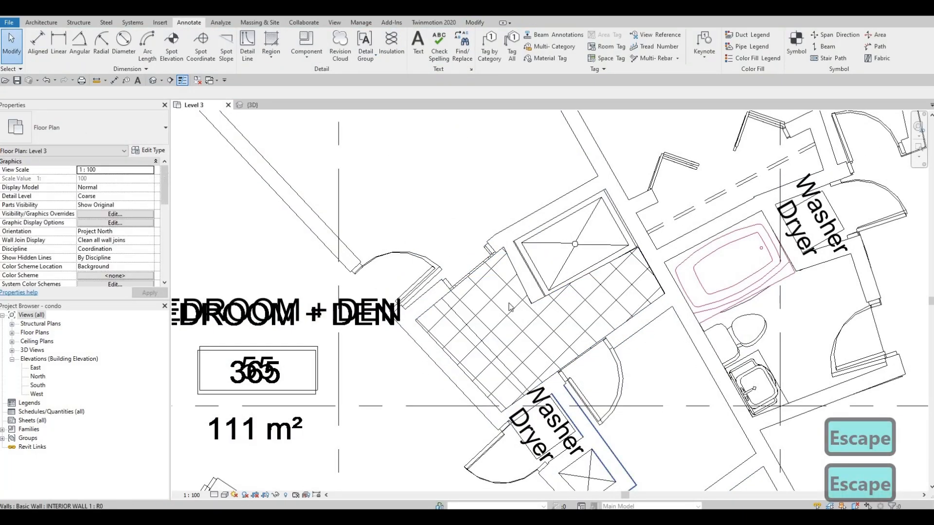
Turn off Masking in the Diagonal Crosshatch type of unit 55's bathroom filled region
{"action": "scroll", "coordinate": [508, 295], "scroll_direction": "down", "scroll_amount": 2}
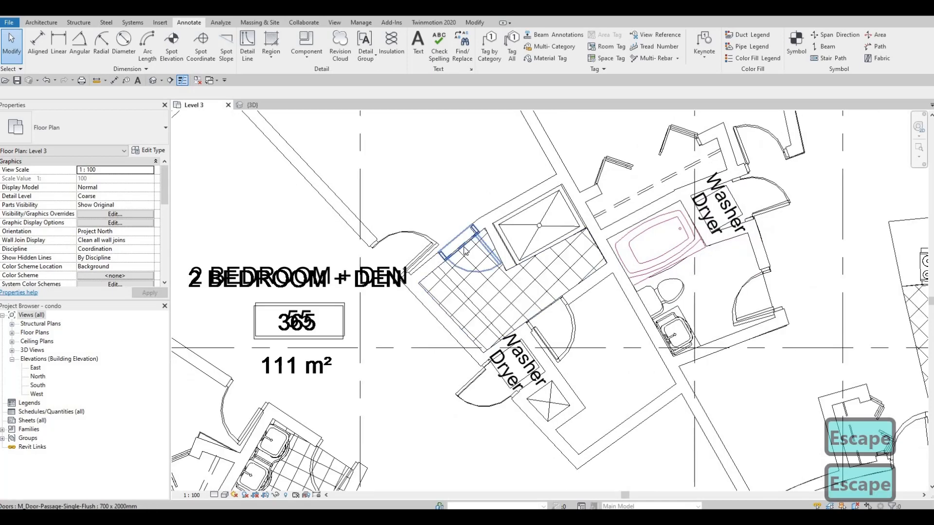
{"action": "left_click", "coordinate": [465, 250]}
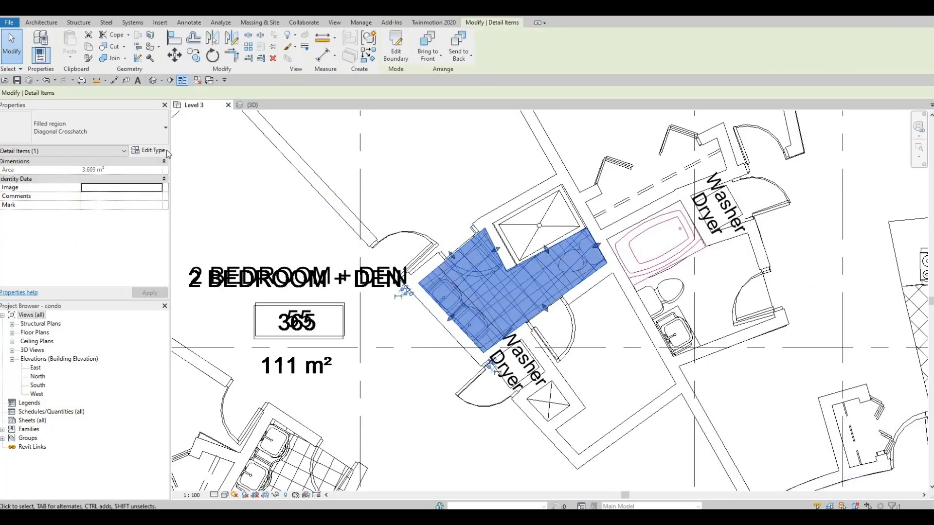
{"action": "left_click", "coordinate": [149, 150]}
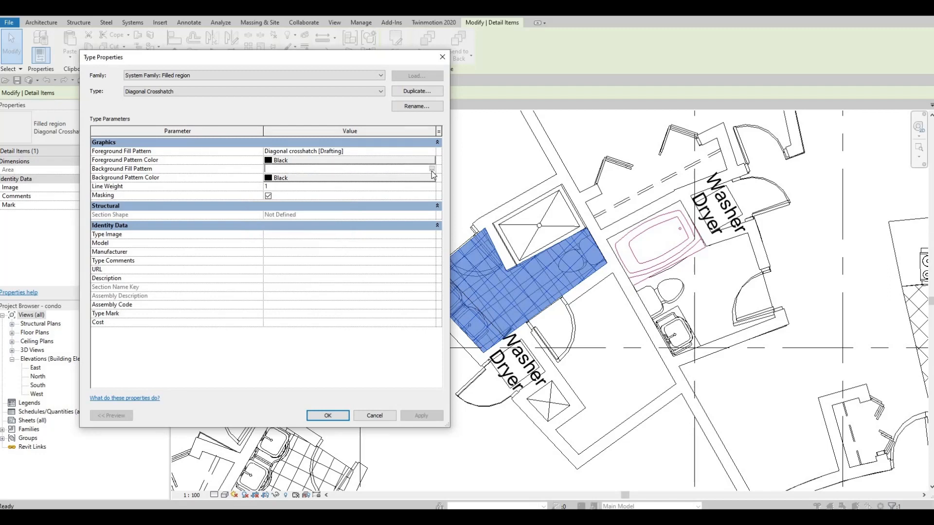
{"action": "left_click", "coordinate": [268, 196]}
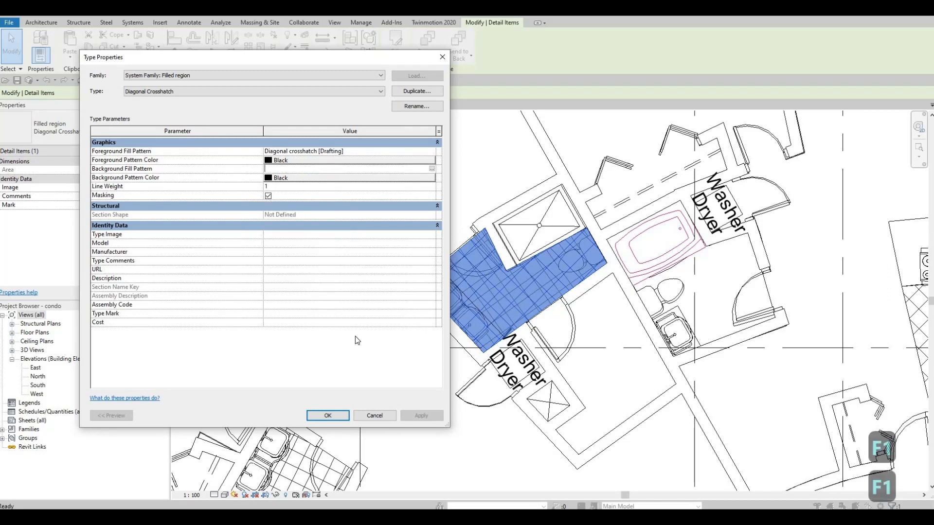
{"action": "left_click", "coordinate": [327, 416]}
{"action": "key", "text": "Escape"}
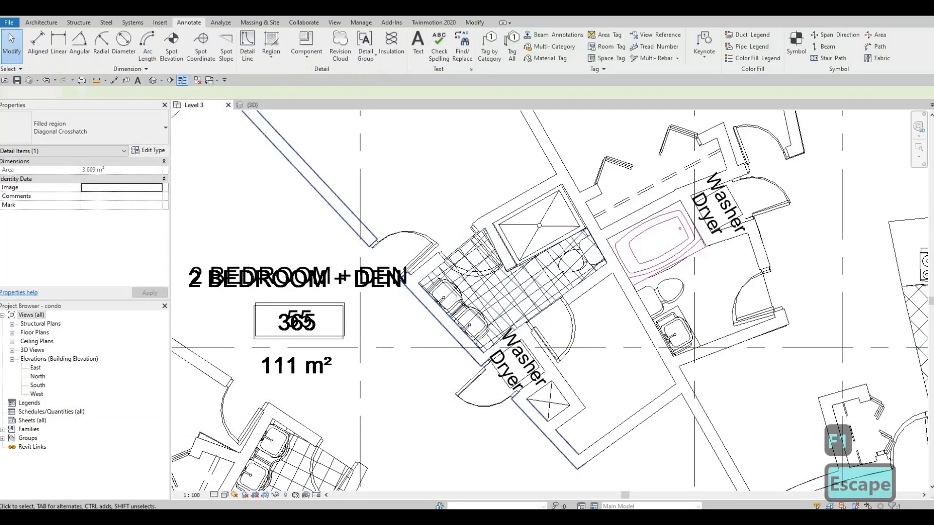
Open the visibility and graphics overrides of the Level 3 floor plan
{"action": "scroll", "coordinate": [468, 307], "scroll_direction": "down", "scroll_amount": 2}
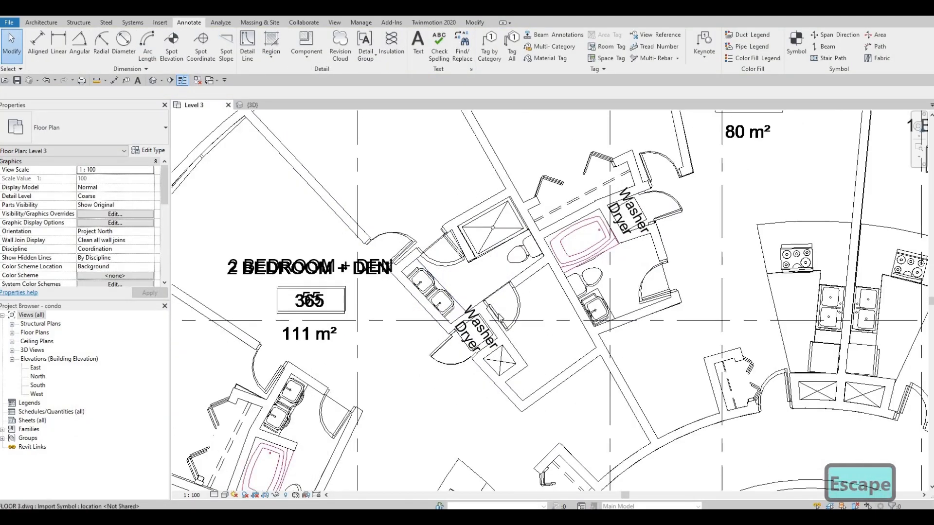
{"action": "scroll", "coordinate": [455, 347], "scroll_direction": "down", "scroll_amount": 2}
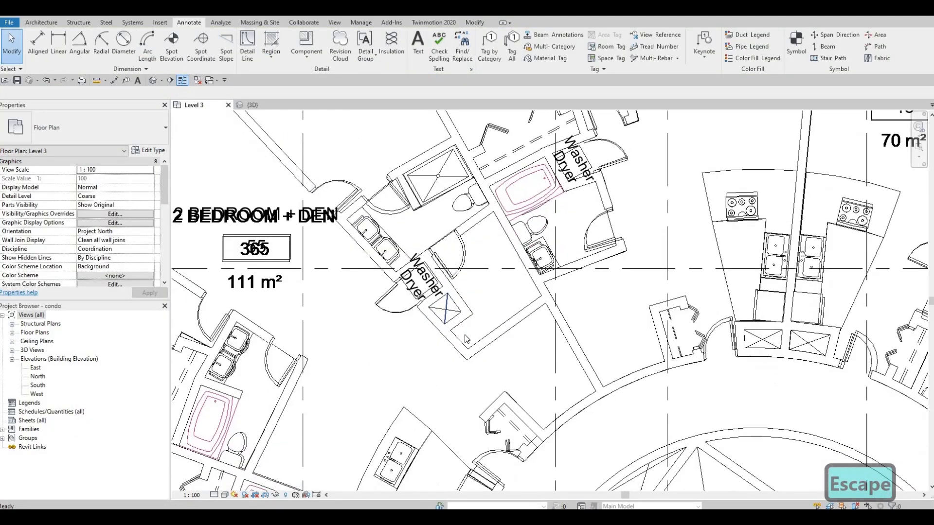
{"action": "key", "text": "v"}
{"action": "key", "text": "g"}
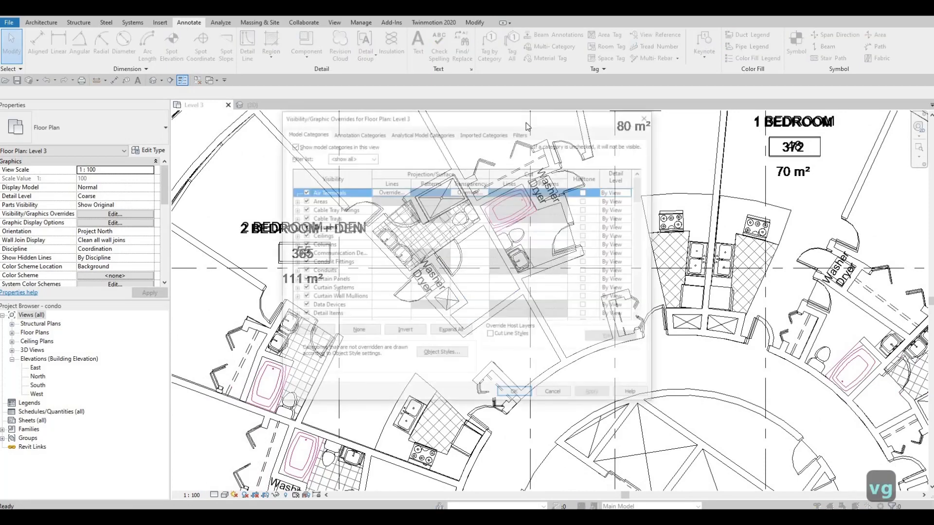
Hide the imported FLOOR 3.dwg in the Level 3 floor plan's visibility/graphic overrides and apply the change
{"action": "left_click", "coordinate": [484, 133]}
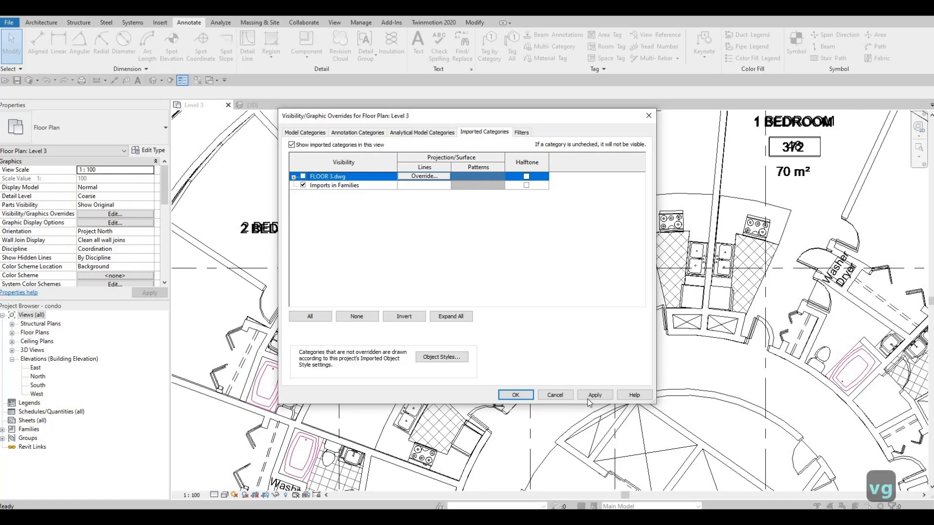
{"action": "left_click", "coordinate": [594, 395]}
{"action": "left_click", "coordinate": [515, 395]}
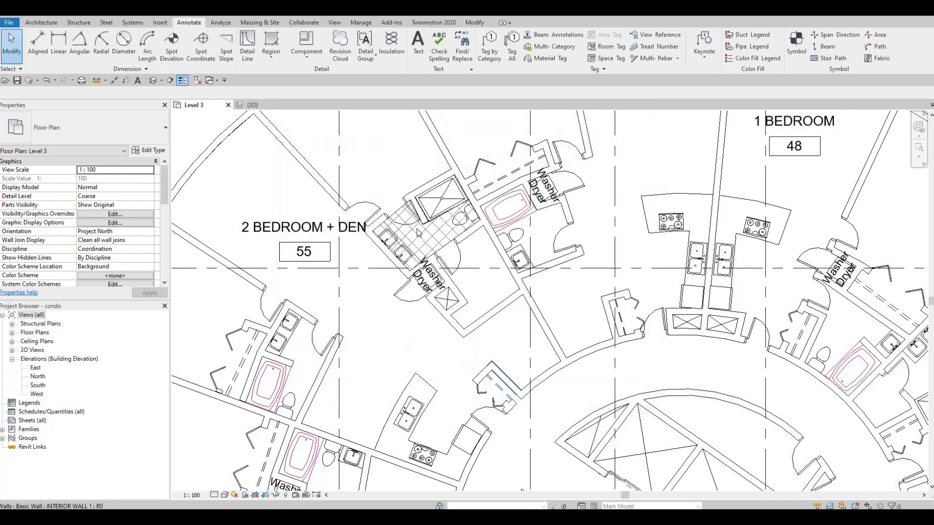
Create a filled region like unit 55's bathroom hatch and sketch its three straight edges around unit 47's kitchen floor, with a bottom edge about 430 mm long
{"action": "scroll", "coordinate": [455, 249], "scroll_direction": "up", "scroll_amount": 2}
{"action": "key", "text": "Escape"}
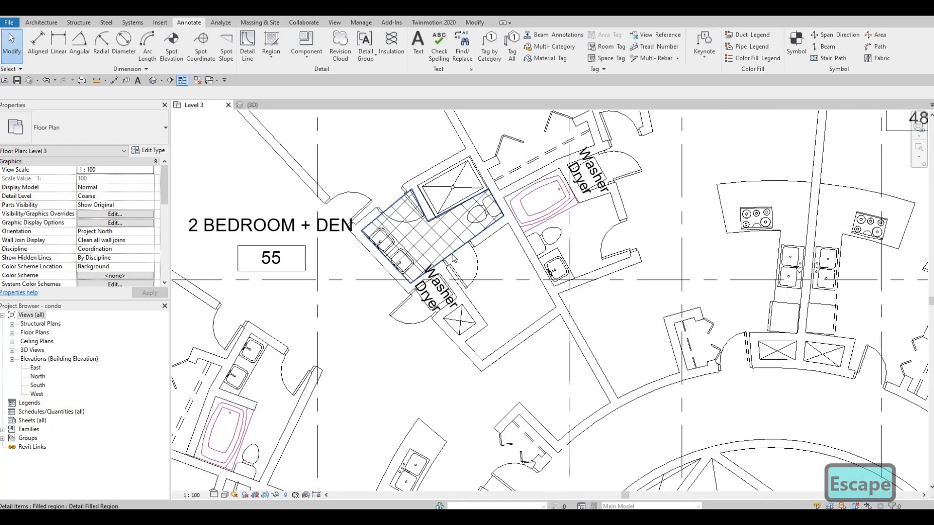
{"action": "left_click", "coordinate": [453, 258]}
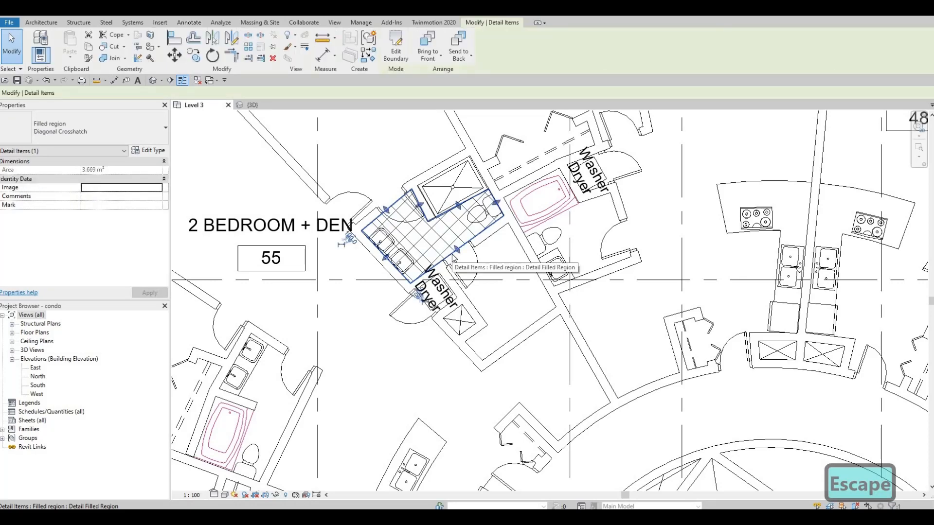
{"action": "key", "text": "c"}
{"action": "key", "text": "s"}
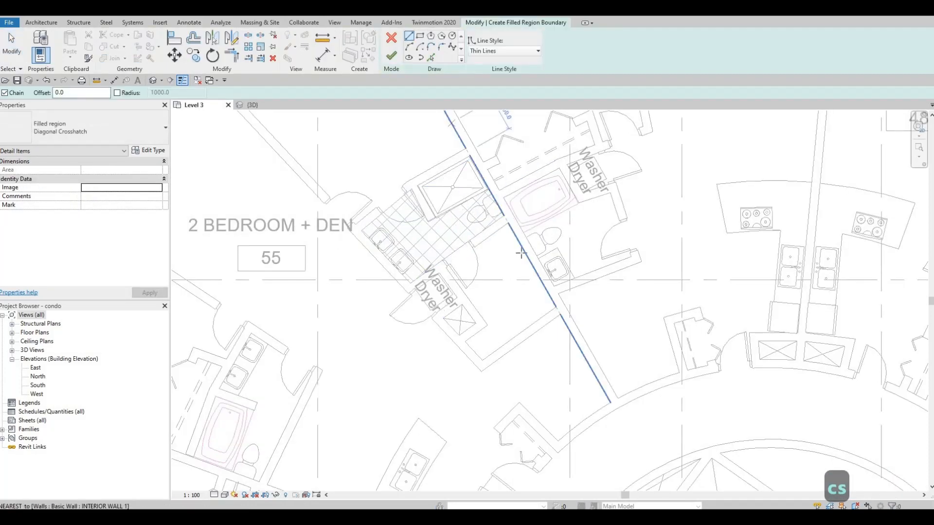
{"action": "scroll", "coordinate": [470, 224], "scroll_direction": "down", "scroll_amount": 2}
{"action": "middle_click_drag", "start_coordinate": [535, 257], "coordinate": [549, 338]}
{"action": "middle_click_drag", "start_coordinate": [577, 248], "coordinate": [531, 250]}
{"action": "scroll", "coordinate": [574, 241], "scroll_direction": "up", "scroll_amount": 2}
{"action": "left_click", "coordinate": [557, 234]}
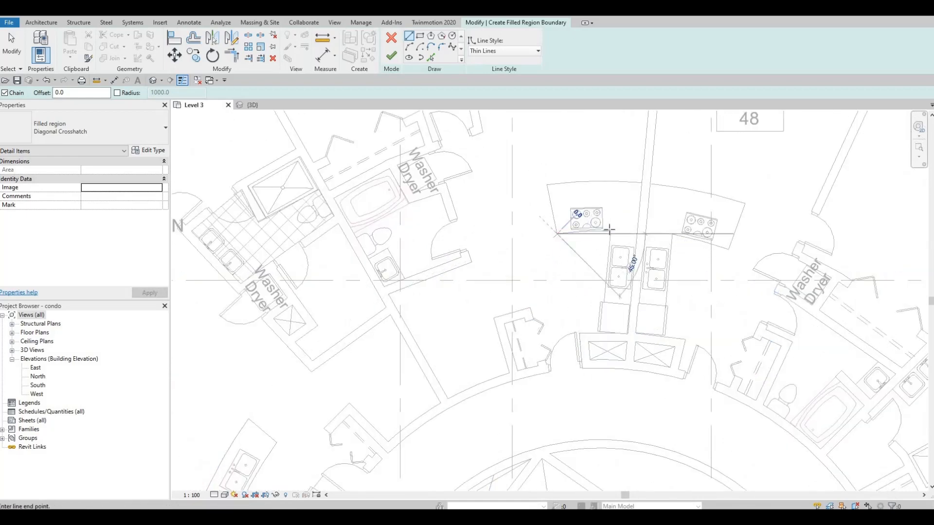
{"action": "scroll", "coordinate": [560, 388], "scroll_direction": "up", "scroll_amount": 2}
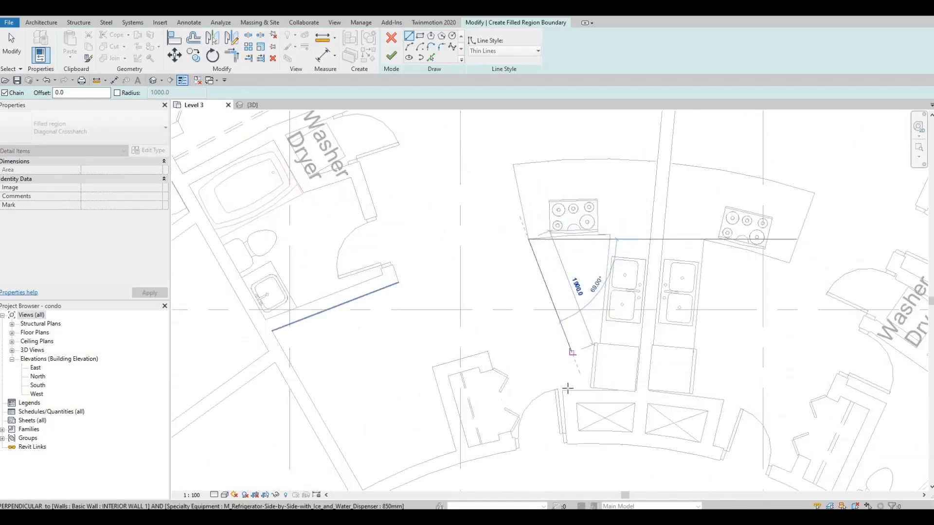
{"action": "left_click", "coordinate": [591, 389]}
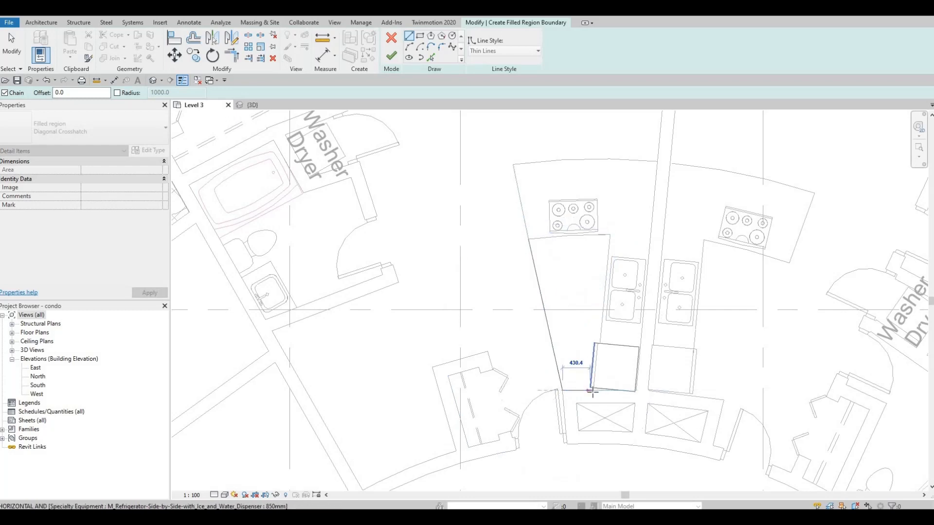
{"action": "left_click", "coordinate": [594, 390]}
{"action": "left_click", "coordinate": [610, 235]}
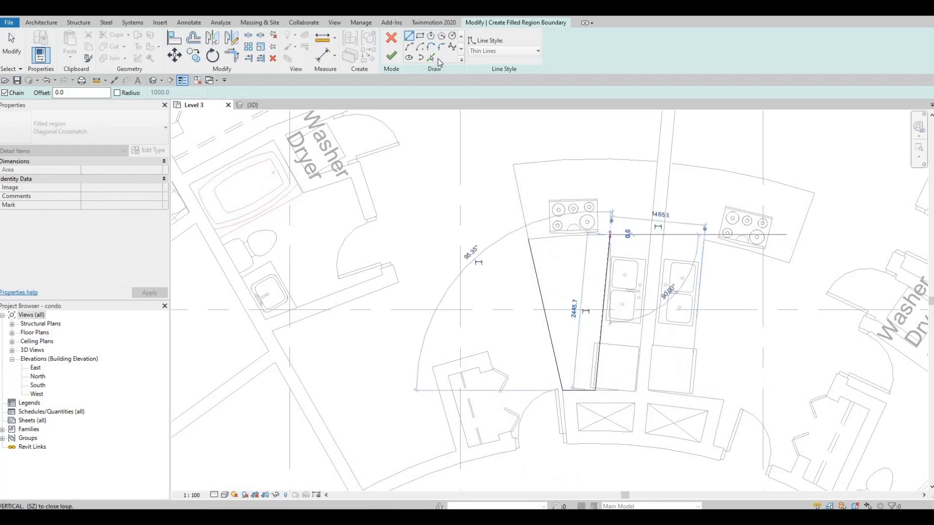
Close unit 47's kitchen boundary by picking the curved counter edge below the cooktop, and finish the filled region
{"action": "left_click", "coordinate": [545, 235]}
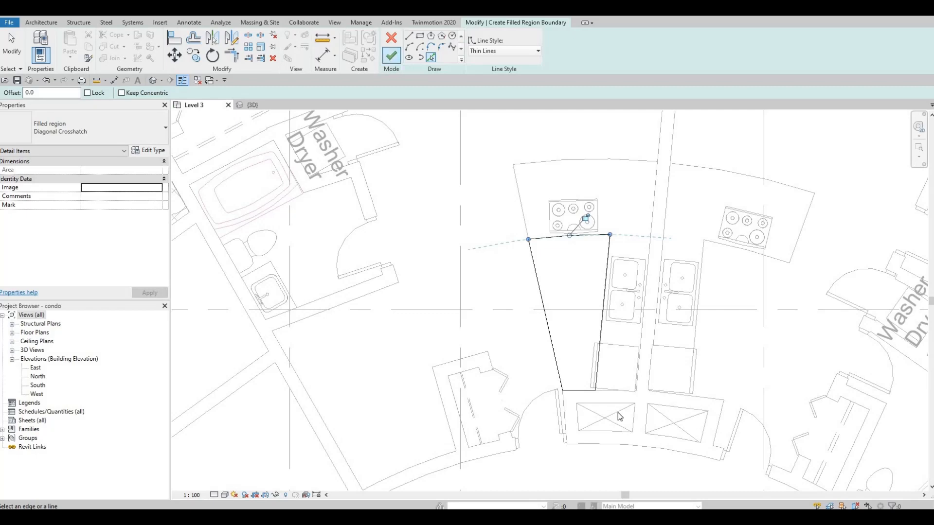
{"action": "key", "text": "Escape"}
{"action": "key", "text": "Escape"}
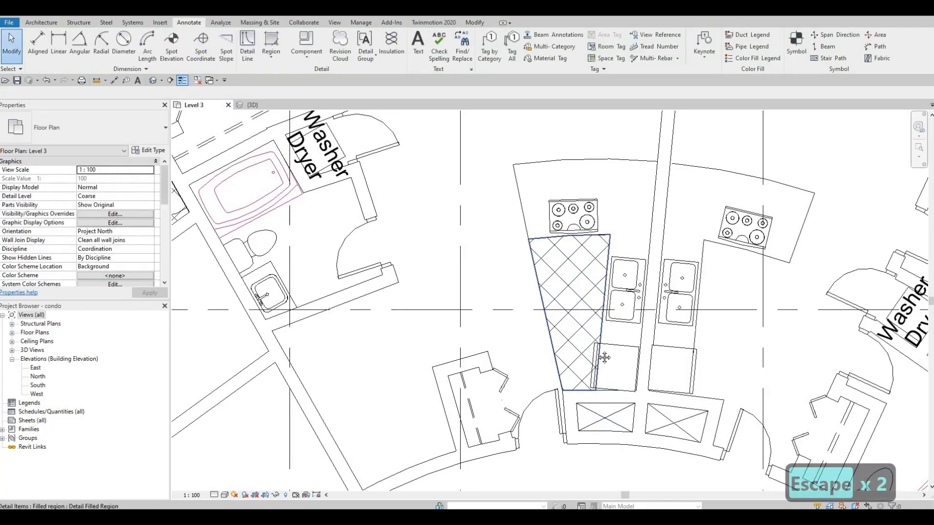
Create a matching filled region for unit 48's kitchen, sketching a bottom edge about 500 mm long from the refrigerator and the slanted outer side up to the counter
{"action": "scroll", "coordinate": [605, 358], "scroll_direction": "down", "scroll_amount": 4}
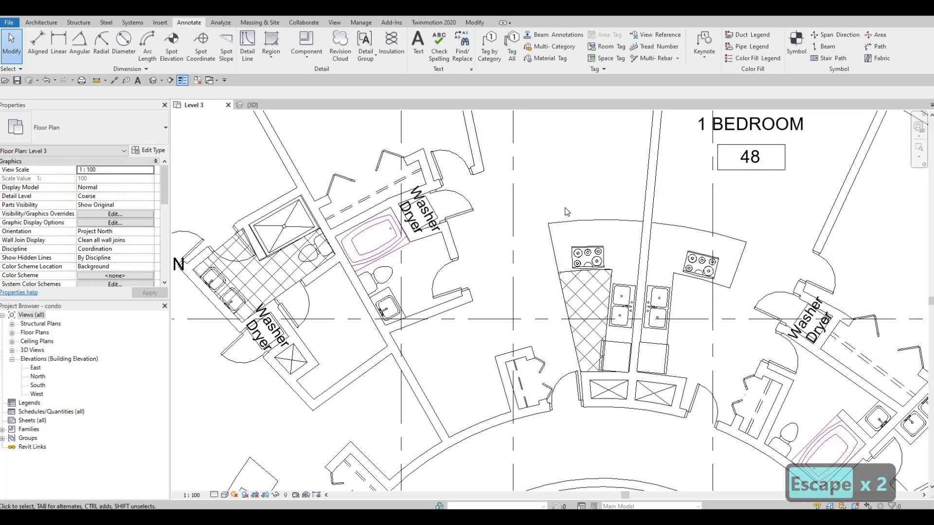
{"action": "middle_click_drag", "start_coordinate": [582, 244], "coordinate": [559, 204]}
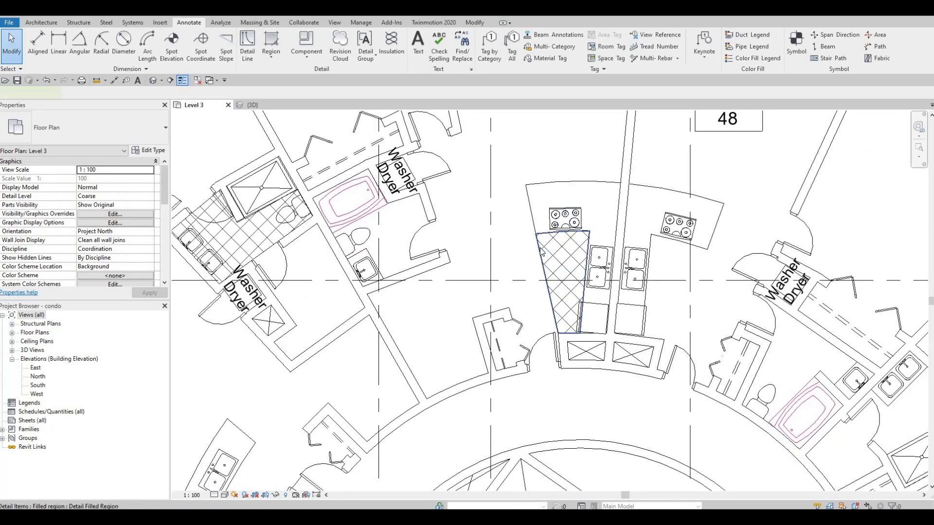
{"action": "double_click", "coordinate": [543, 252]}
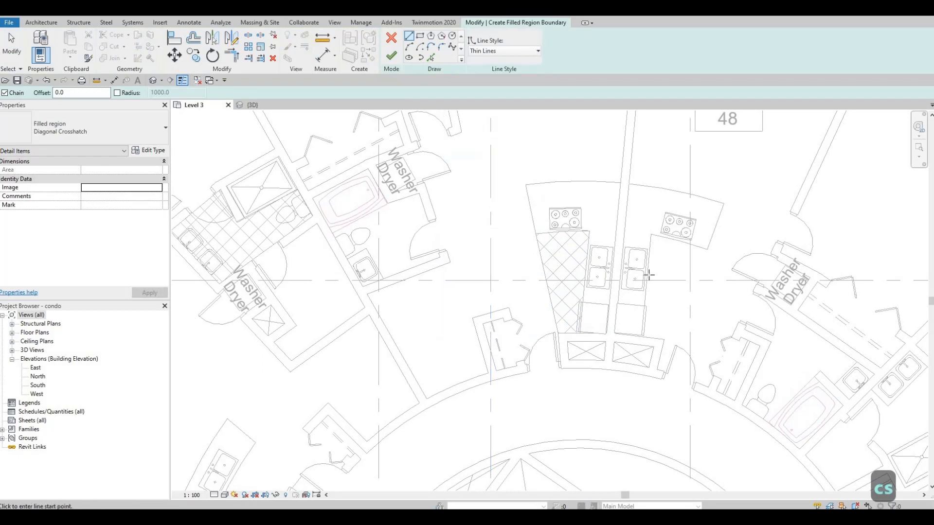
{"action": "scroll", "coordinate": [623, 234], "scroll_direction": "up", "scroll_amount": 1}
{"action": "scroll", "coordinate": [521, 347], "scroll_direction": "up", "scroll_amount": 1}
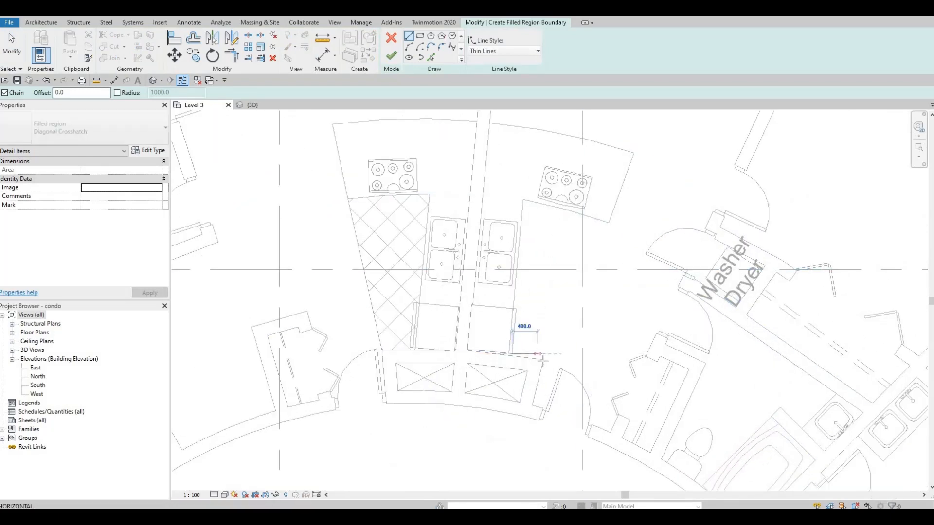
{"action": "left_click", "coordinate": [542, 360]}
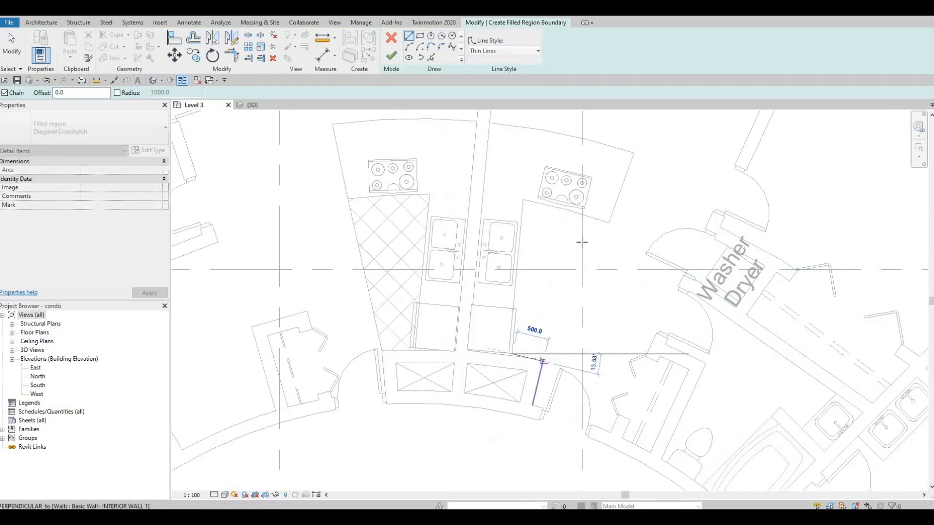
{"action": "left_click", "coordinate": [512, 354]}
{"action": "key", "text": "Escape"}
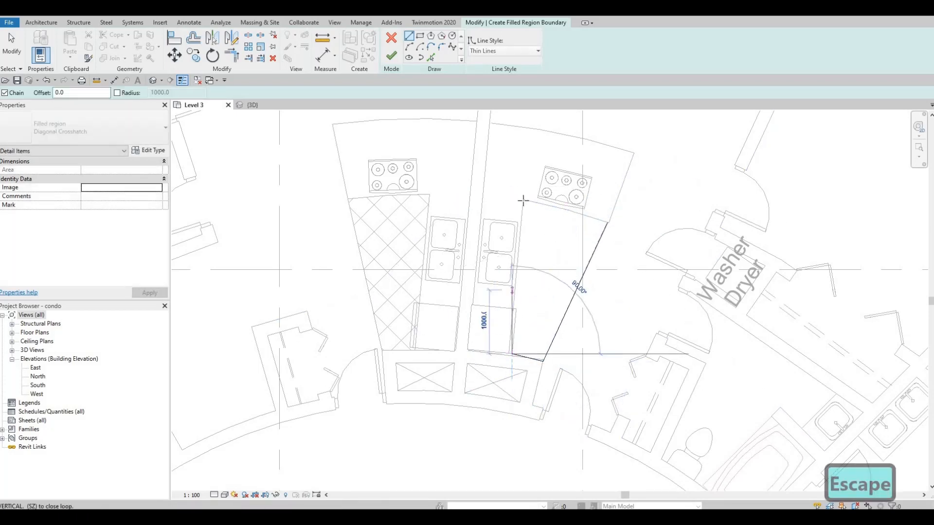
{"action": "left_click", "coordinate": [513, 354]}
{"action": "key", "text": "Escape"}
Extend the refrigerator end of unit 48's bottom boundary edge past the refrigerator front
{"action": "scroll", "coordinate": [514, 323], "scroll_direction": "up", "scroll_amount": 2}
{"action": "key", "text": "Escape"}
{"action": "key", "text": "Escape"}
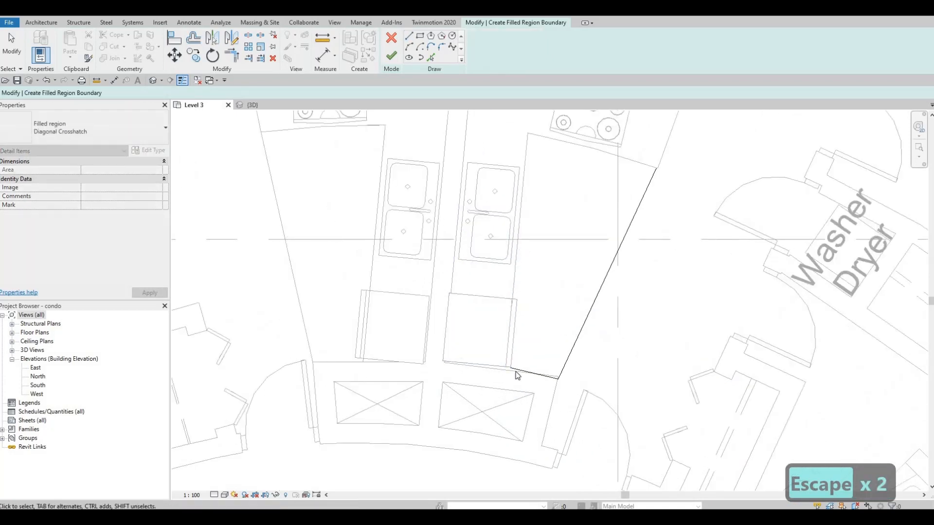
{"action": "left_click", "coordinate": [511, 370]}
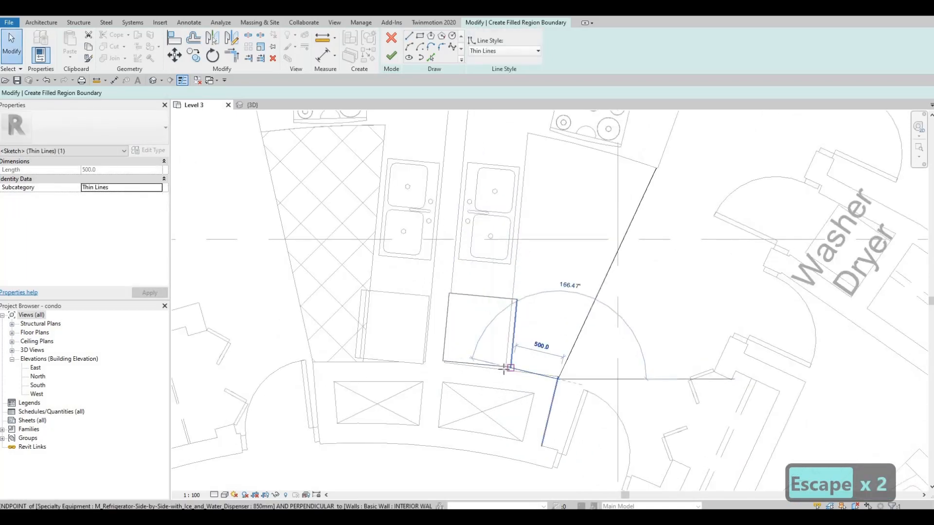
{"action": "key", "text": "Escape"}
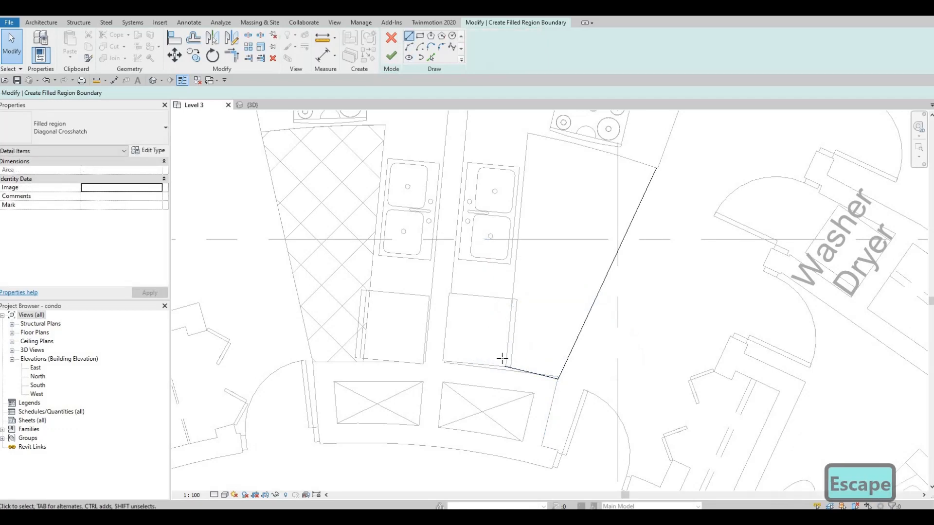
Sketch the inner side up to the counter corner, close unit 48's kitchen boundary along the curved counter edge, and finish the filled region
{"action": "left_click", "coordinate": [504, 367]}
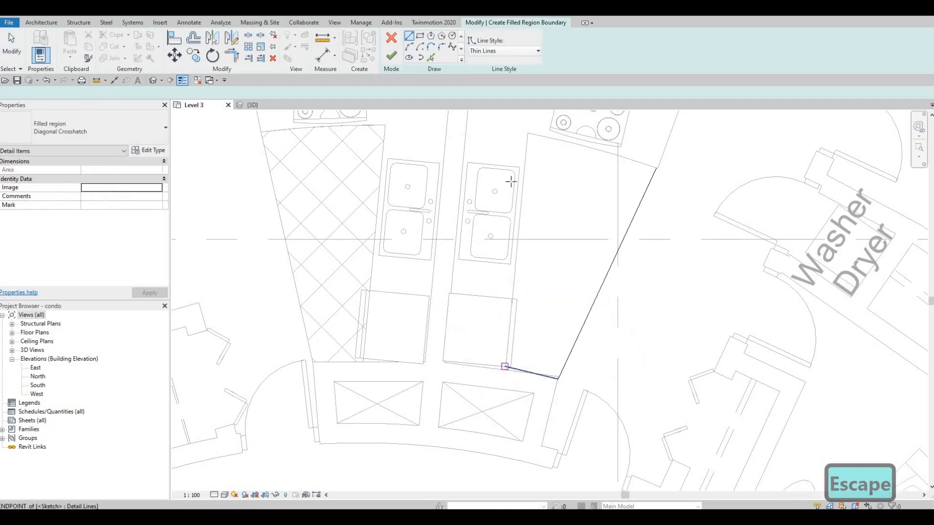
{"action": "left_click", "coordinate": [526, 131]}
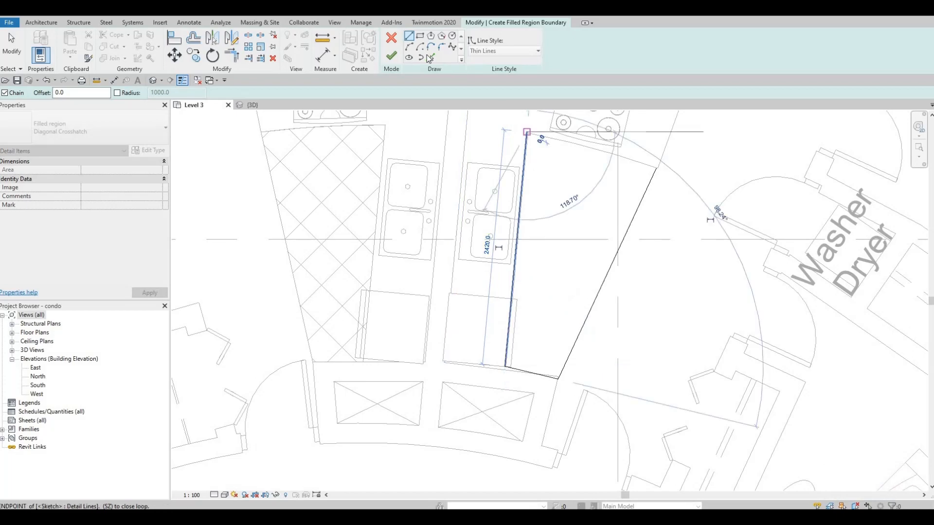
{"action": "key", "text": "s"}
{"action": "key", "text": "z"}
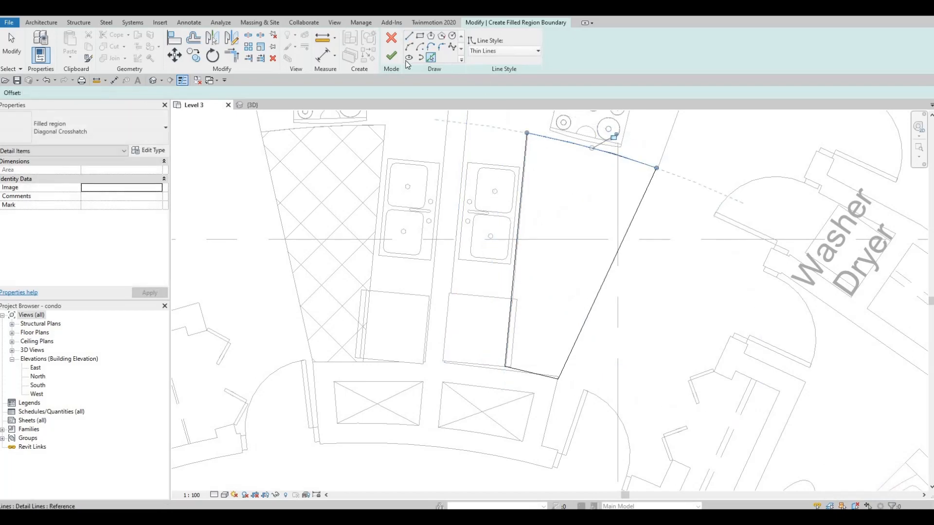
{"action": "left_click", "coordinate": [391, 55]}
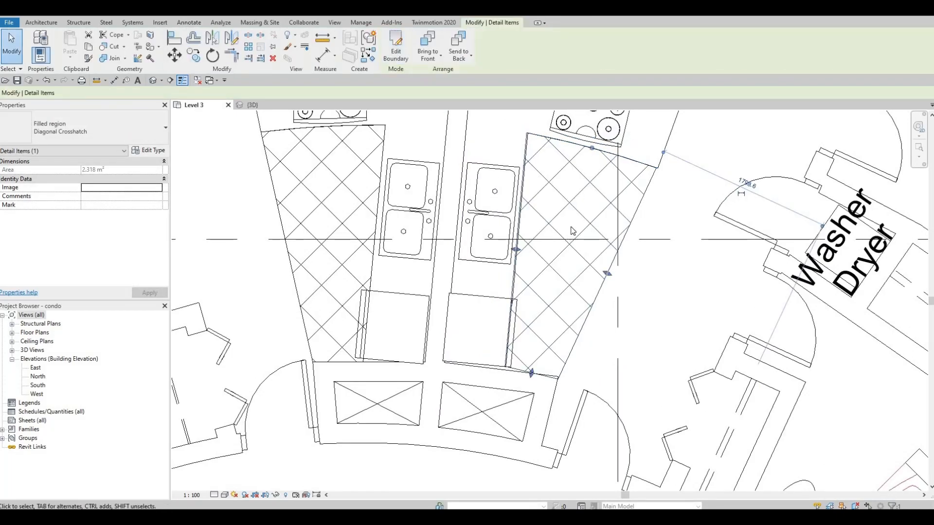
{"action": "key", "text": "Escape"}
{"action": "key", "text": "Escape"}
Create another Diagonal Crosshatch filled region for unit 47's bathroom, sketching the edge along its lower wall about 1960 mm and the door-side edge
{"action": "scroll", "coordinate": [572, 271], "scroll_direction": "down", "scroll_amount": 2}
{"action": "scroll", "coordinate": [569, 316], "scroll_direction": "down", "scroll_amount": 3}
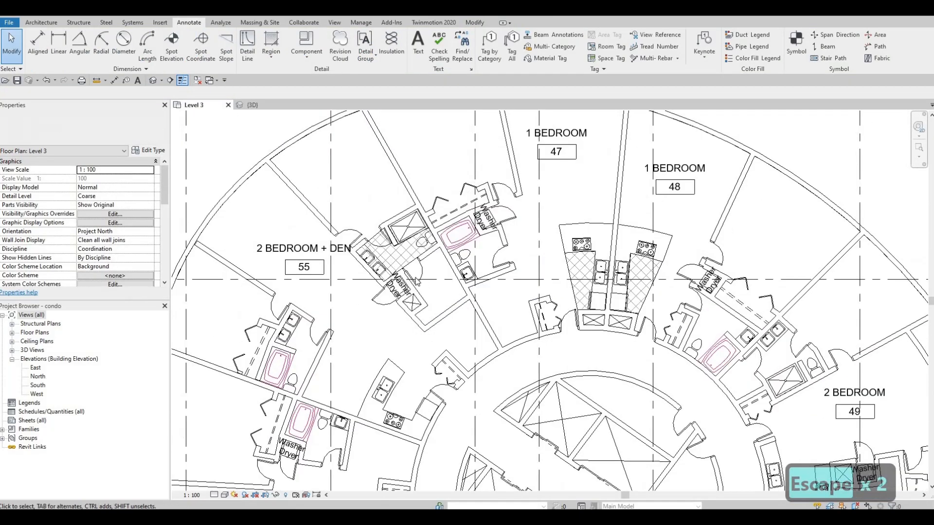
{"action": "scroll", "coordinate": [389, 291], "scroll_direction": "up", "scroll_amount": 4}
{"action": "key", "text": "Escape"}
{"action": "key", "text": "Escape"}
{"action": "left_click", "coordinate": [413, 285]}
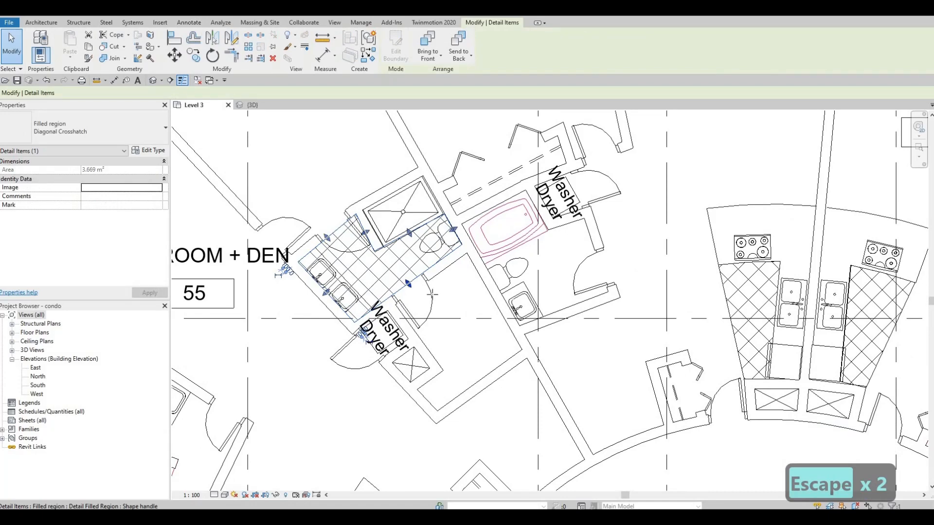
{"action": "key", "text": "c"}
{"action": "key", "text": "s"}
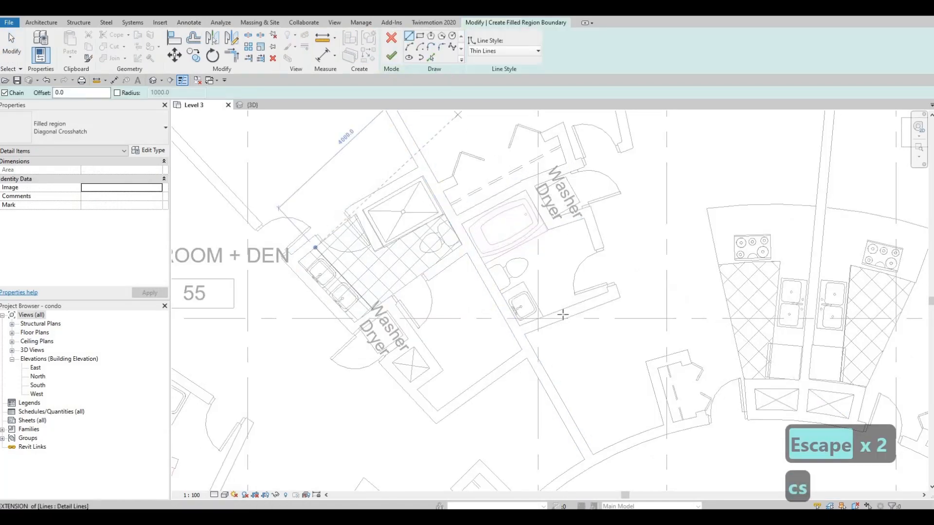
{"action": "left_click", "coordinate": [519, 326]}
{"action": "scroll", "coordinate": [516, 330], "scroll_direction": "up", "scroll_amount": 2}
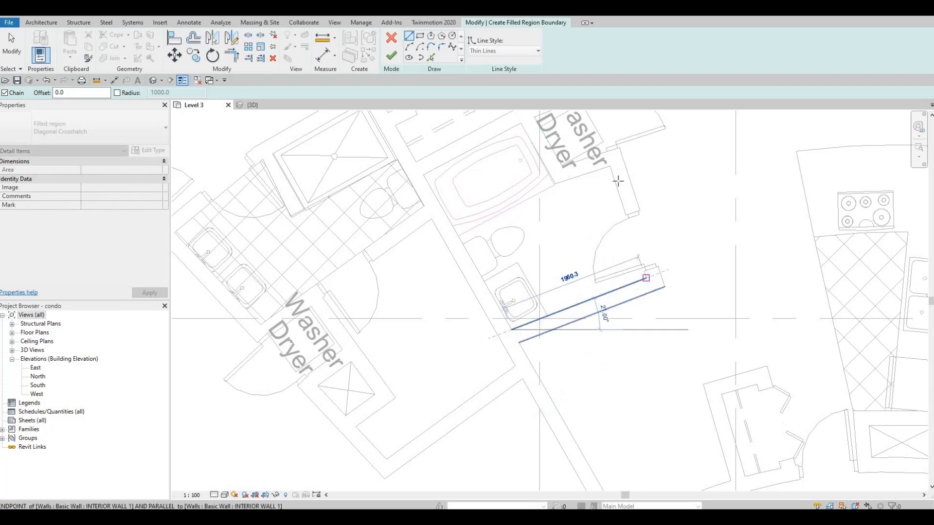
{"action": "left_click", "coordinate": [646, 279]}
{"action": "left_click", "coordinate": [614, 169]}
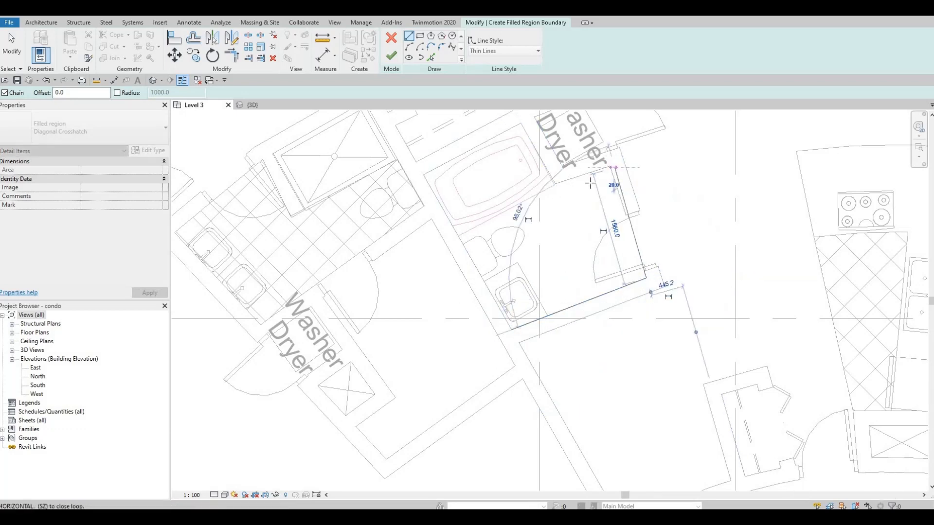
Undo the door-side edge, redraw it to the washer/dryer closet corner, and close the bathroom boundary along the bathtub and the shared unit wall
{"action": "key", "text": "ctrl+z"}
{"action": "key", "text": "ctrl+z"}
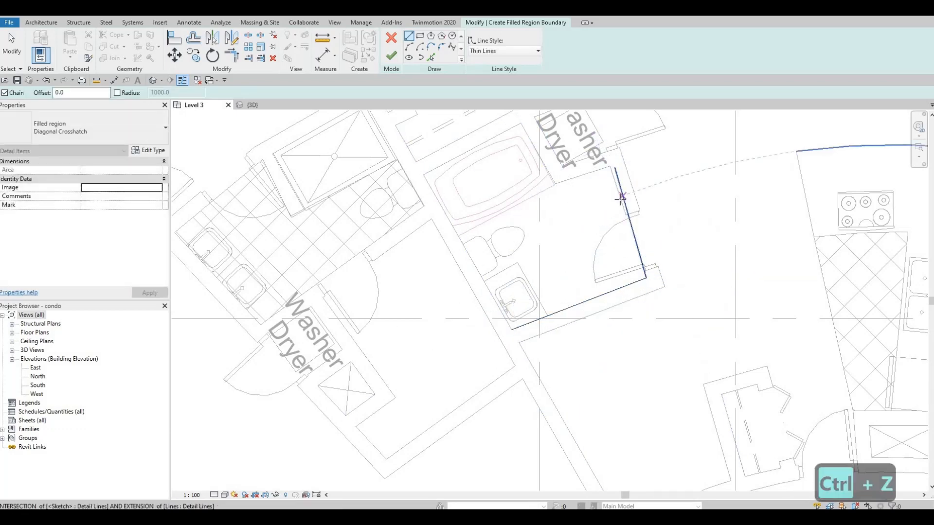
{"action": "left_click", "coordinate": [611, 167]}
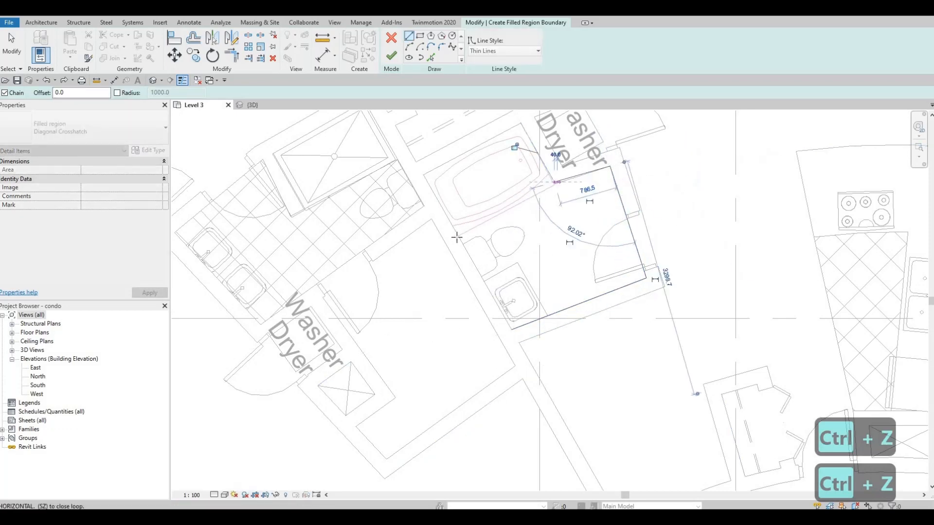
{"action": "left_click", "coordinate": [457, 237]}
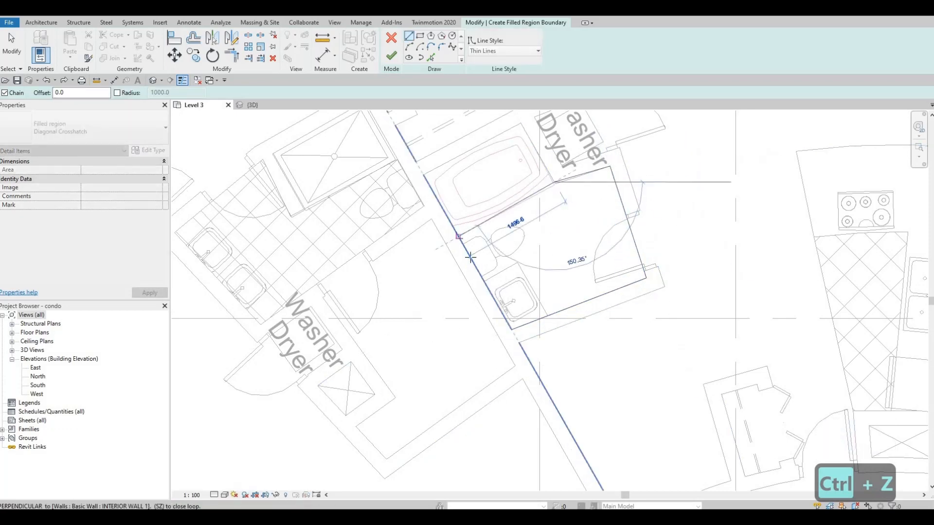
{"action": "left_click", "coordinate": [513, 331]}
{"action": "scroll", "coordinate": [545, 401], "scroll_direction": "down", "scroll_amount": 1}
{"action": "middle_click_drag", "start_coordinate": [545, 402], "coordinate": [470, 335]}
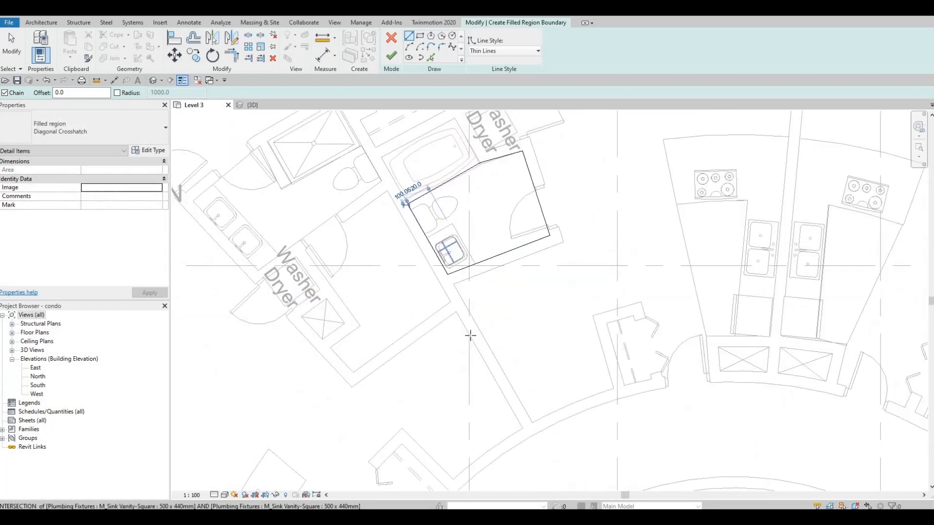
{"action": "scroll", "coordinate": [540, 314], "scroll_direction": "down", "scroll_amount": 3}
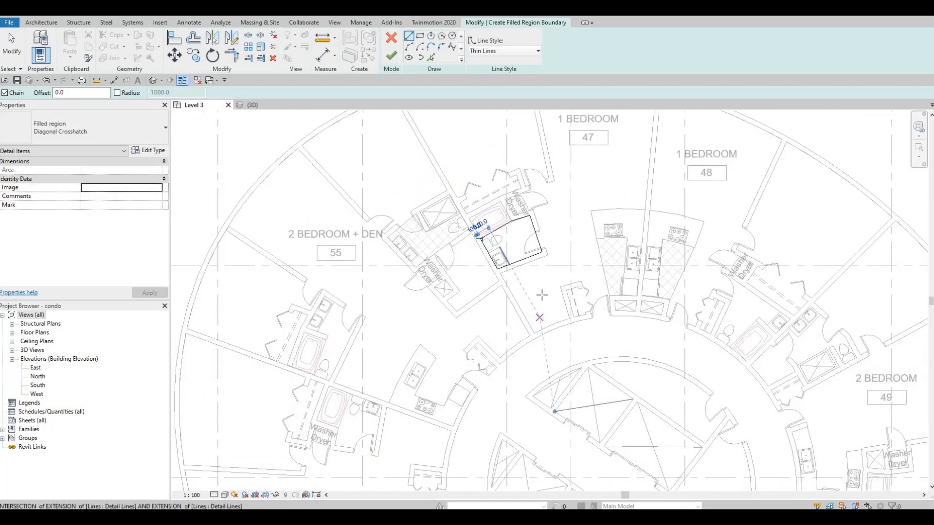
{"action": "middle_click_drag", "start_coordinate": [642, 323], "coordinate": [587, 319]}
{"action": "scroll", "coordinate": [601, 269], "scroll_direction": "up", "scroll_amount": 2}
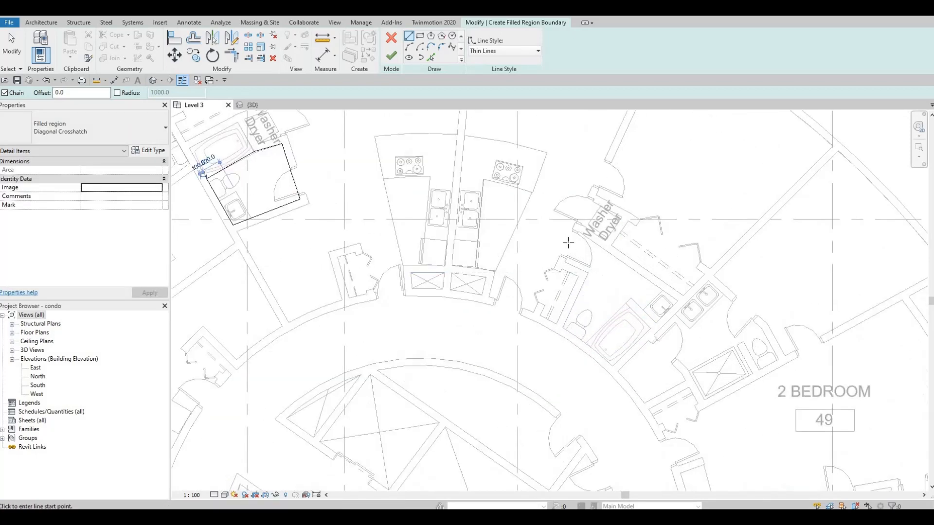
Start unit 48's bathroom boundary in the same sketch, drawing edges from the washer/dryer wall end across the doorway and along the entry closet end
{"action": "scroll", "coordinate": [568, 243], "scroll_direction": "up", "scroll_amount": 2}
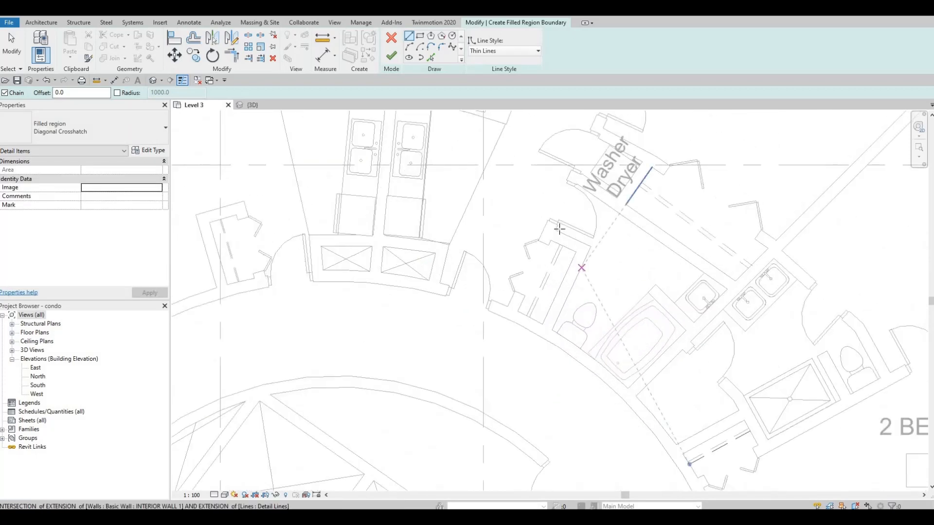
{"action": "left_click", "coordinate": [573, 182]}
{"action": "scroll", "coordinate": [574, 181], "scroll_direction": "up", "scroll_amount": 2}
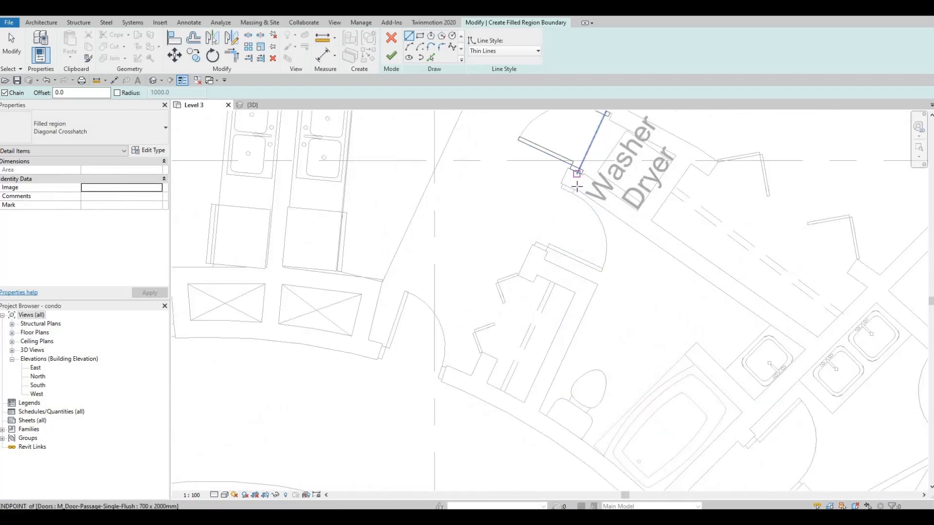
{"action": "left_click", "coordinate": [545, 259]}
{"action": "left_click", "coordinate": [597, 285]}
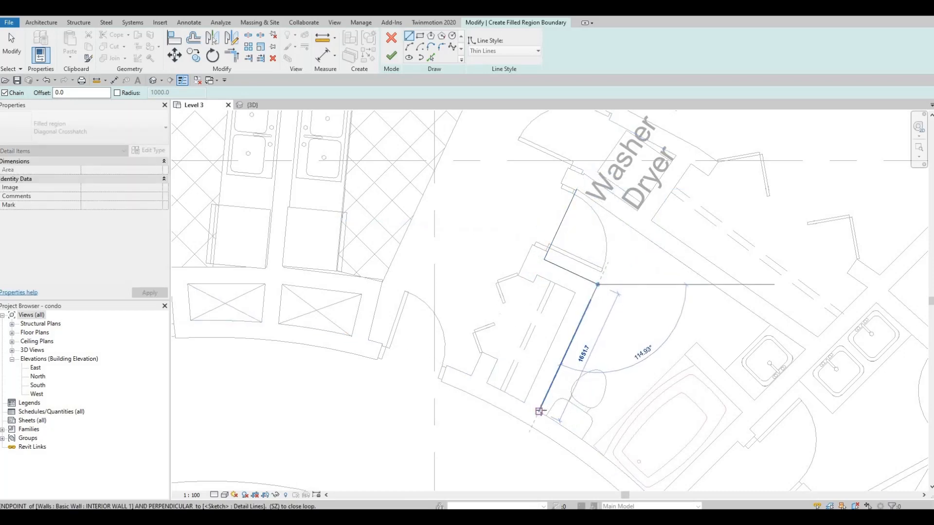
{"action": "key", "text": "Escape"}
{"action": "key", "text": "Escape"}
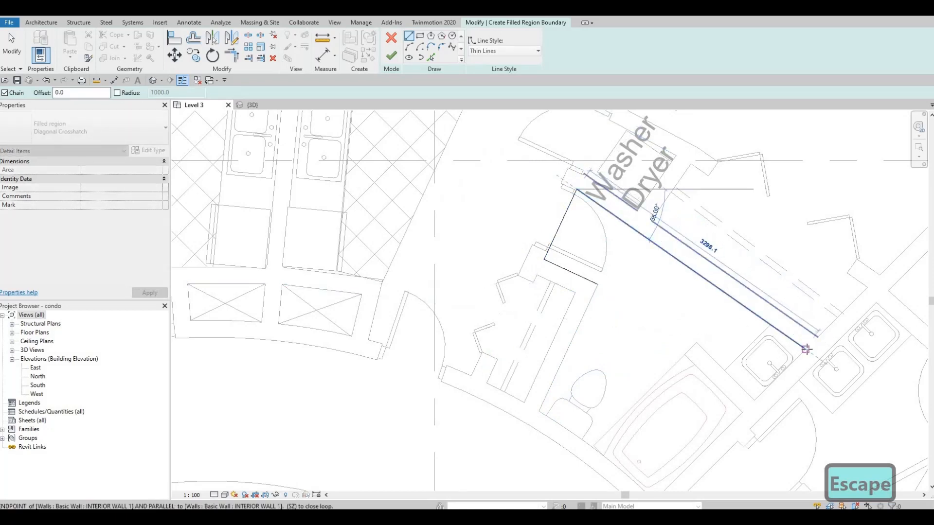
Sketch edges about 3298 mm along the washer/dryer wall, 854 mm along the shared wall, and 893 mm and 1740 mm around the bathtub
{"action": "left_click", "coordinate": [762, 390]}
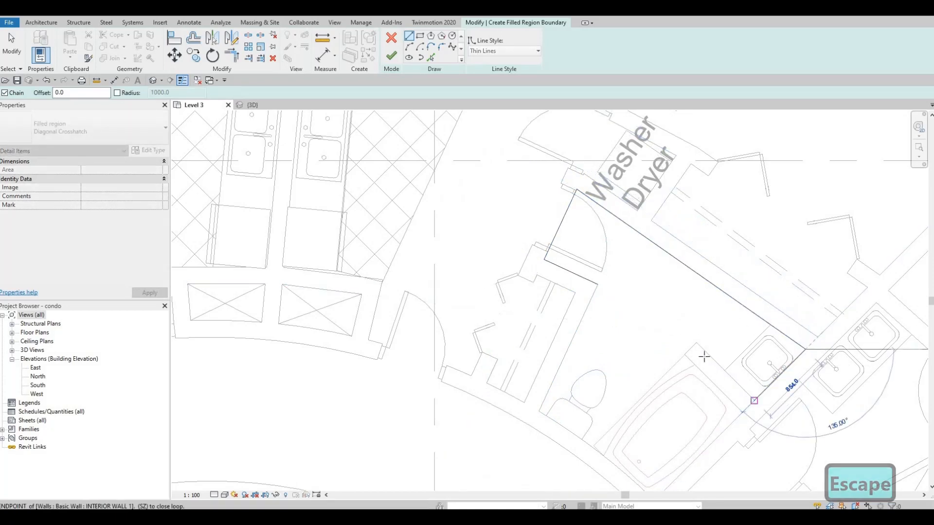
{"action": "left_click", "coordinate": [697, 344]}
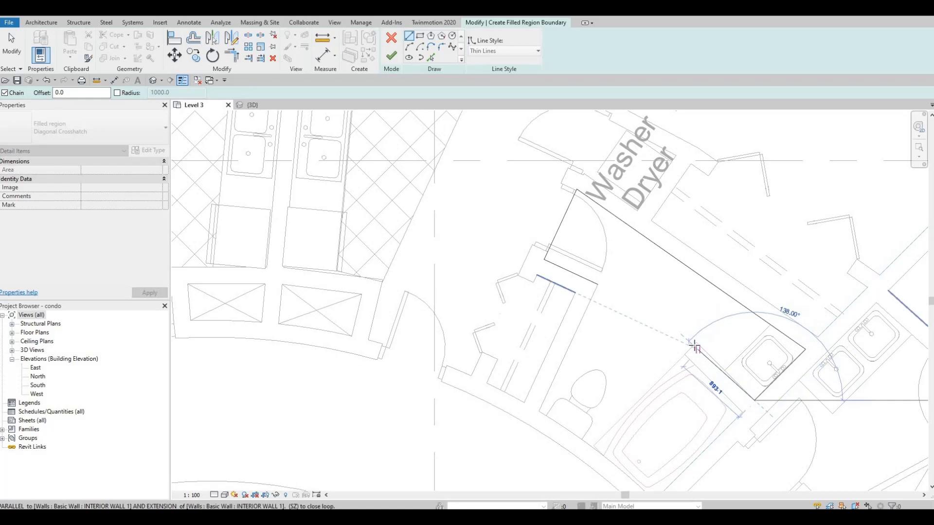
{"action": "left_click", "coordinate": [593, 447]}
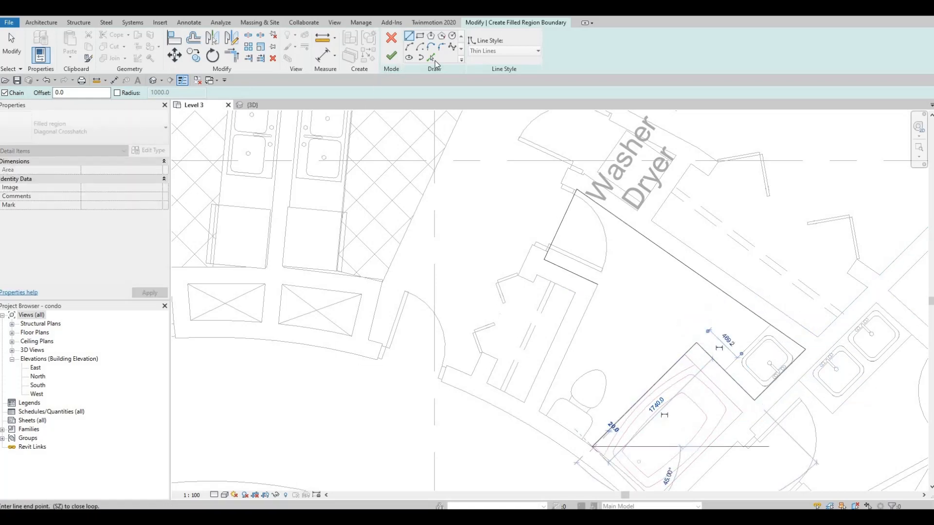
Pick the curved corridor wall as a boundary edge and draw the edge behind the entry closet down to it
{"action": "left_click", "coordinate": [550, 417]}
{"action": "key", "text": "Escape"}
{"action": "middle_click_drag", "start_coordinate": [568, 459], "coordinate": [532, 436]}
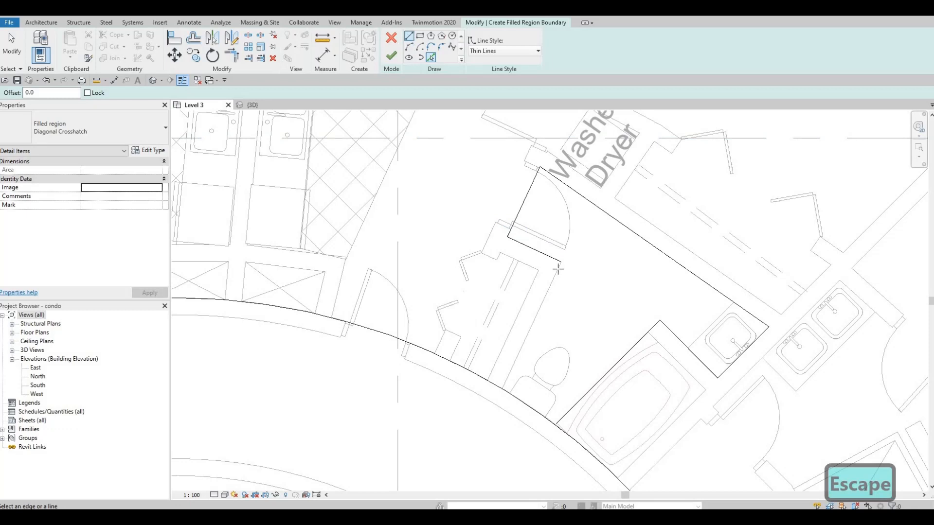
{"action": "key", "text": "Escape"}
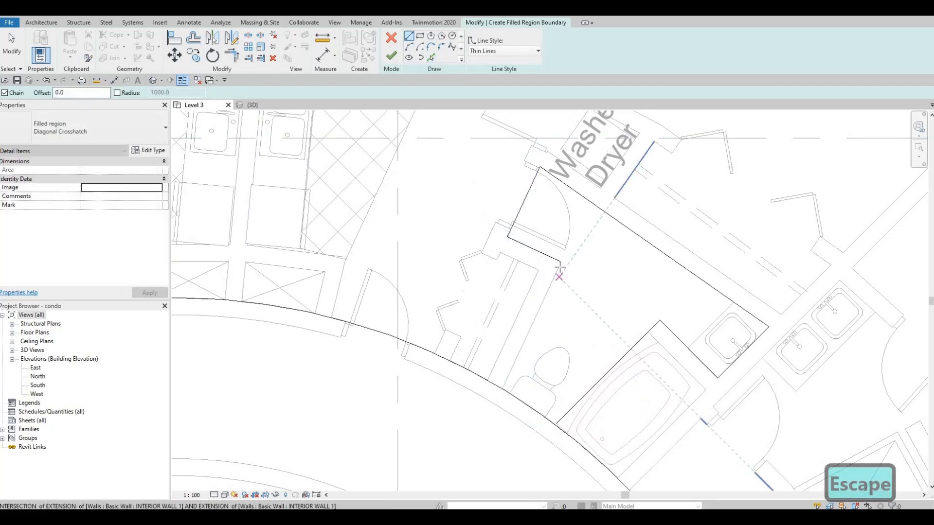
{"action": "left_click", "coordinate": [560, 264]}
{"action": "left_click", "coordinate": [502, 389]}
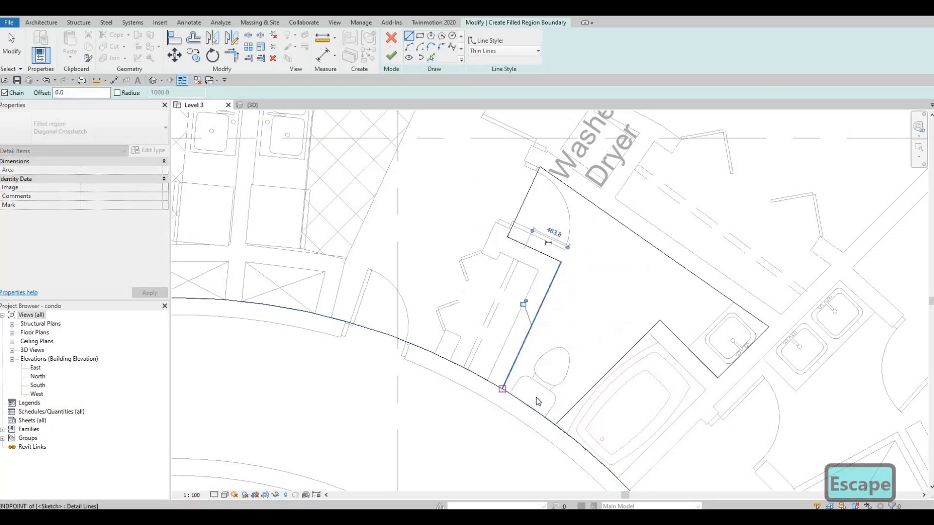
Trim the curved edge to the closet-side and bathtub edges and finish the filled region for the unit 47 and 48 bathrooms
{"action": "key", "text": "Escape"}
{"action": "key", "text": "Escape"}
{"action": "key", "text": "Escape"}
{"action": "key", "text": "t"}
{"action": "key", "text": "r"}
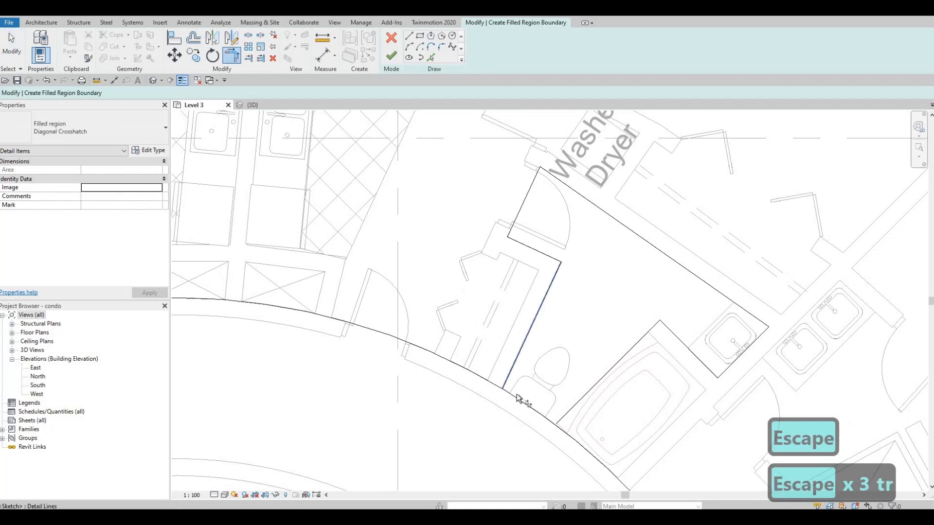
{"action": "left_click", "coordinate": [525, 403]}
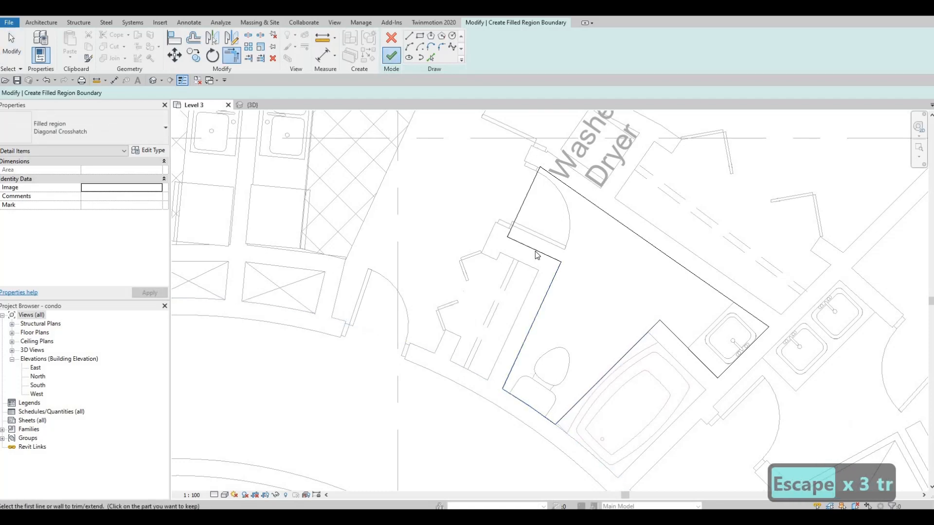
{"action": "middle_click_drag", "start_coordinate": [672, 230], "coordinate": [742, 200]}
{"action": "scroll", "coordinate": [747, 193], "scroll_direction": "down", "scroll_amount": 1}
{"action": "key", "text": "Escape"}
{"action": "key", "text": "Escape"}
{"action": "scroll", "coordinate": [632, 233], "scroll_direction": "down", "scroll_amount": 2}
{"action": "middle_click_drag", "start_coordinate": [565, 250], "coordinate": [562, 287]}
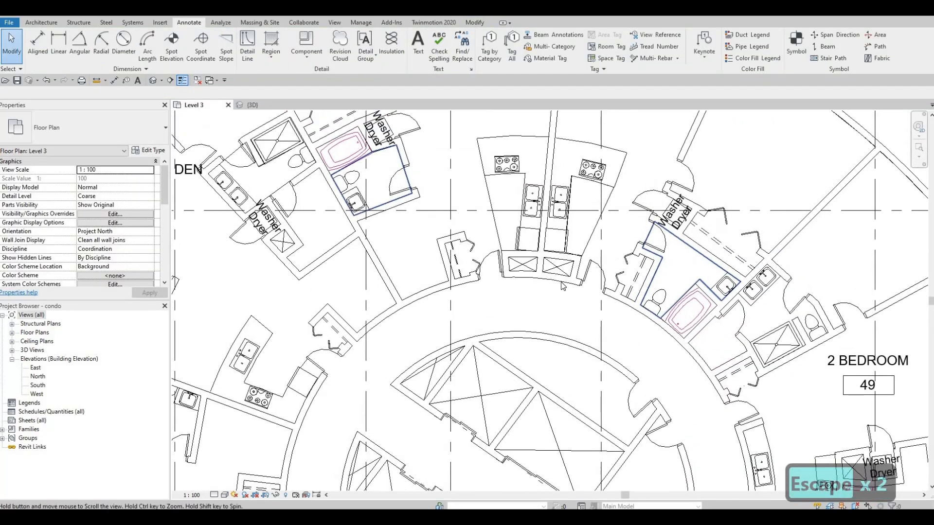
Create another Diagonal Crosshatch filled region for unit 49's ensuite, sketching the edge behind the double sinks about 2190 mm
{"action": "scroll", "coordinate": [563, 286], "scroll_direction": "down", "scroll_amount": 3}
{"action": "scroll", "coordinate": [563, 286], "scroll_direction": "up", "scroll_amount": 1}
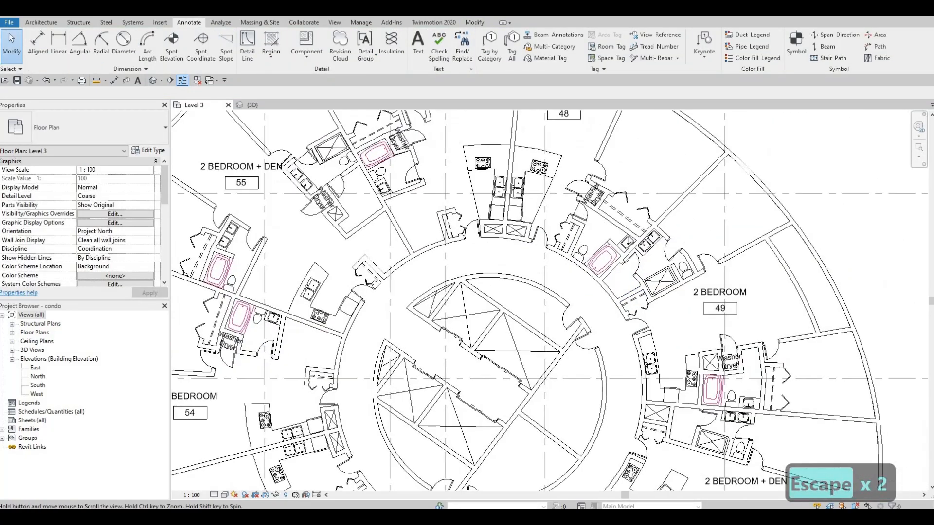
{"action": "middle_click_drag", "start_coordinate": [630, 251], "coordinate": [610, 264]}
{"action": "scroll", "coordinate": [631, 231], "scroll_direction": "up", "scroll_amount": 3}
{"action": "middle_click_drag", "start_coordinate": [630, 230], "coordinate": [563, 242]}
{"action": "scroll", "coordinate": [613, 268], "scroll_direction": "down", "scroll_amount": 1}
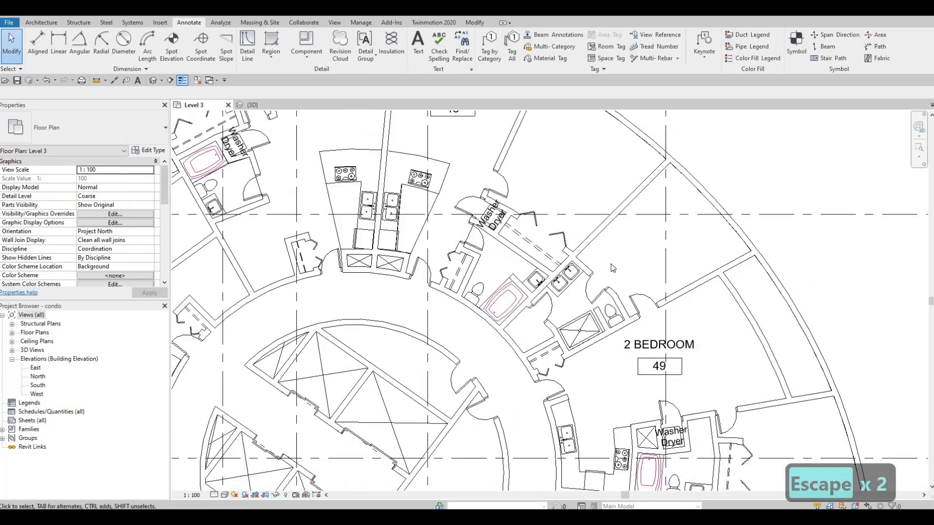
{"action": "middle_click_drag", "start_coordinate": [613, 269], "coordinate": [565, 255]}
{"action": "middle_click_drag", "start_coordinate": [566, 217], "coordinate": [563, 247]}
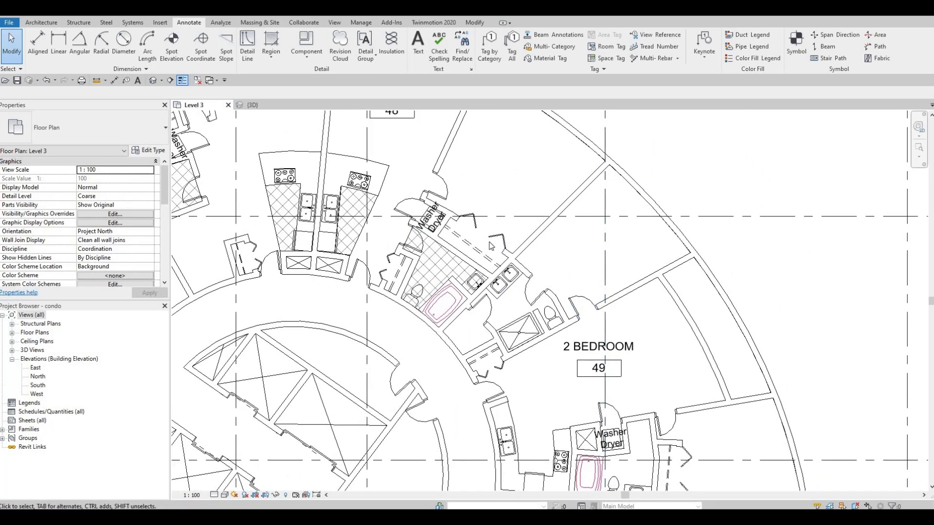
{"action": "middle_click_drag", "start_coordinate": [500, 249], "coordinate": [517, 253]}
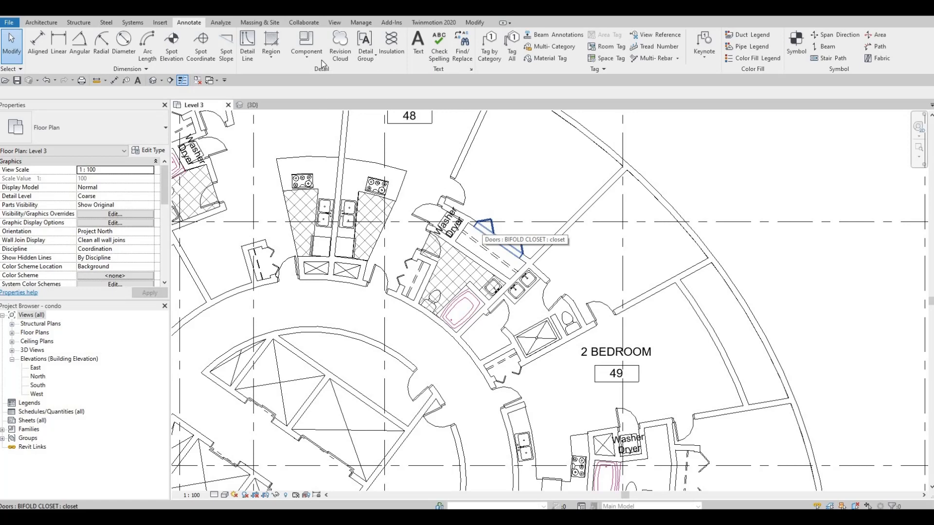
{"action": "left_click", "coordinate": [271, 48]}
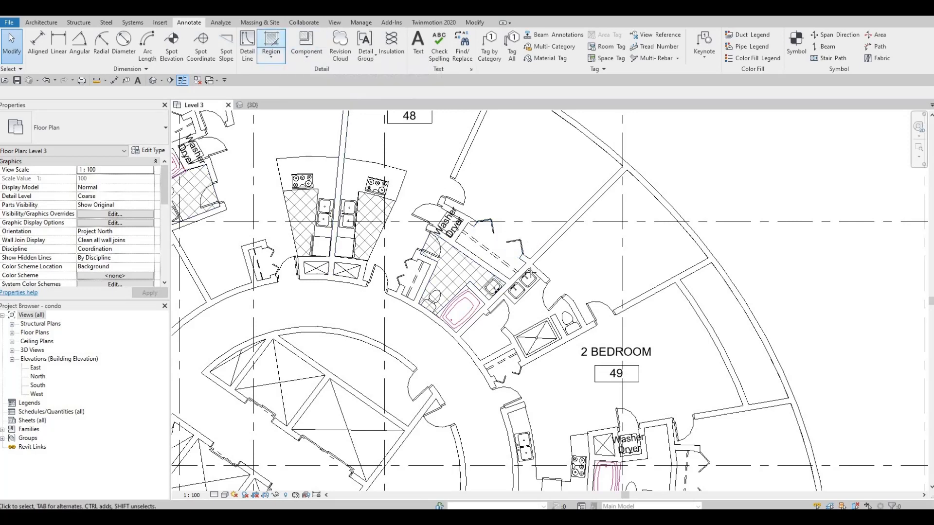
{"action": "scroll", "coordinate": [519, 257], "scroll_direction": "up", "scroll_amount": 1}
{"action": "scroll", "coordinate": [535, 282], "scroll_direction": "up", "scroll_amount": 2}
{"action": "scroll", "coordinate": [521, 250], "scroll_direction": "up", "scroll_amount": 2}
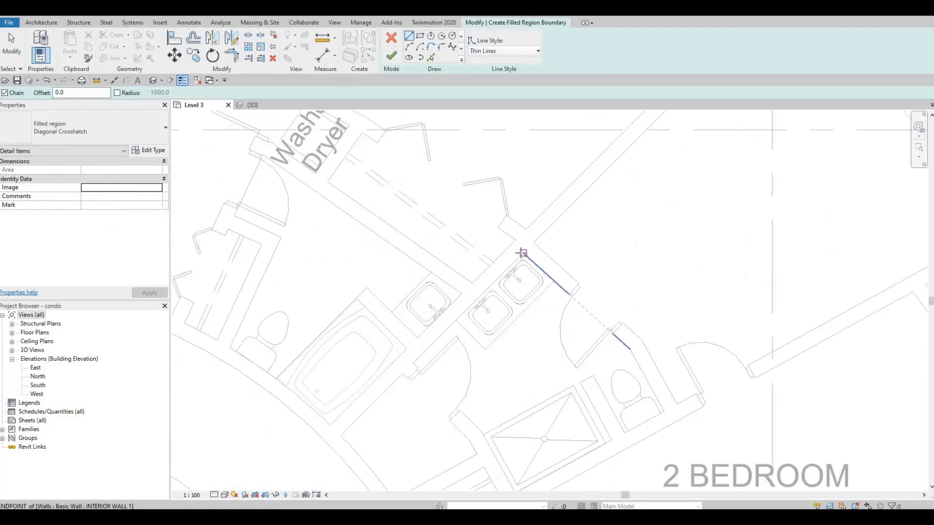
{"action": "left_click", "coordinate": [523, 253]}
{"action": "left_click", "coordinate": [412, 371]}
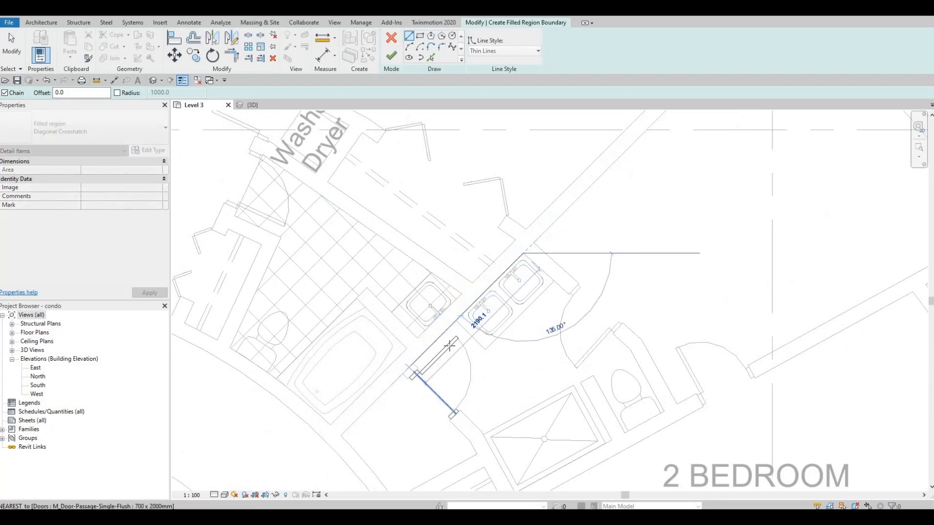
{"action": "key", "text": "Escape"}
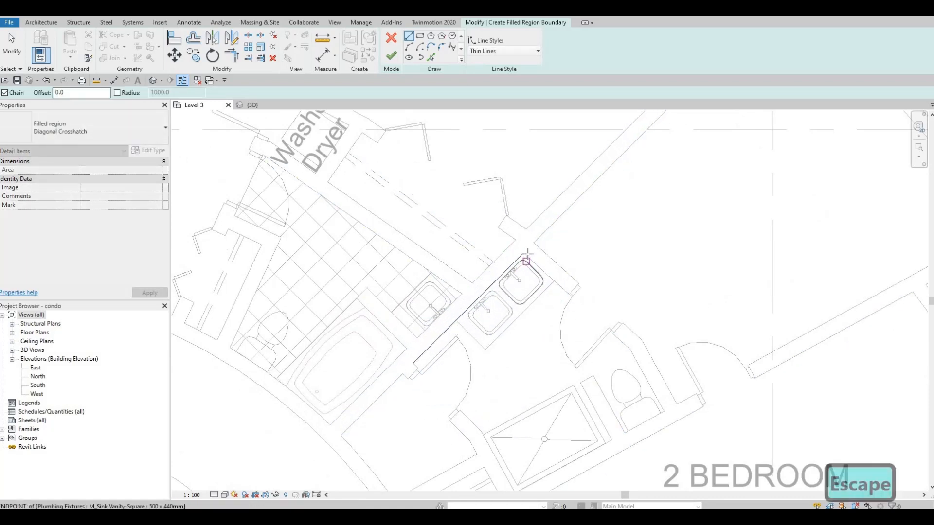
Sketch the ensuite edges from the sink corner past the bedroom door, along the toilet side wall, and about 2340 mm behind the shower
{"action": "left_click", "coordinate": [523, 253]}
{"action": "left_click", "coordinate": [633, 348]}
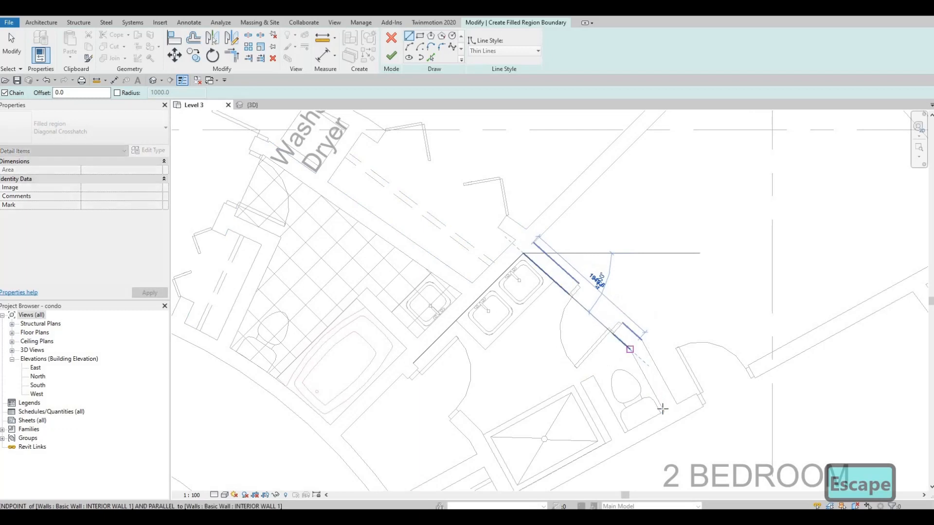
{"action": "left_click", "coordinate": [664, 413]}
{"action": "middle_click_drag", "start_coordinate": [565, 462], "coordinate": [575, 442]}
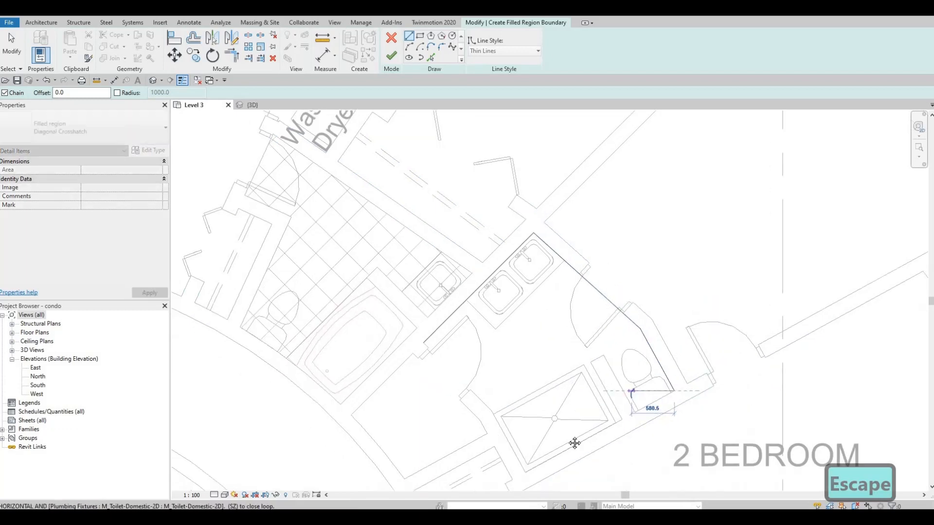
{"action": "middle_click_drag", "start_coordinate": [526, 471], "coordinate": [556, 417]}
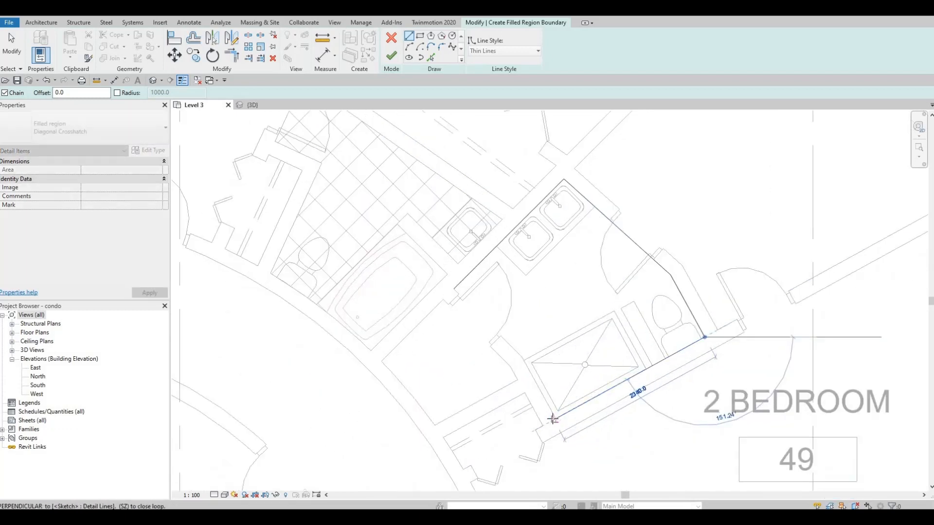
Close the ensuite boundary along the shower end and across the second doorway to the sink wall edge, and finish the filled region
{"action": "left_click", "coordinate": [533, 374]}
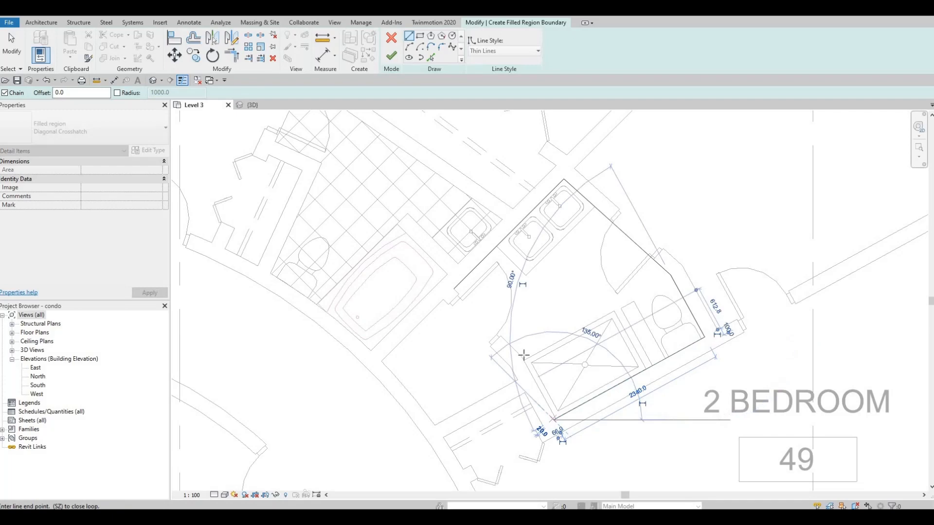
{"action": "left_click", "coordinate": [464, 304]}
{"action": "key", "text": "Escape"}
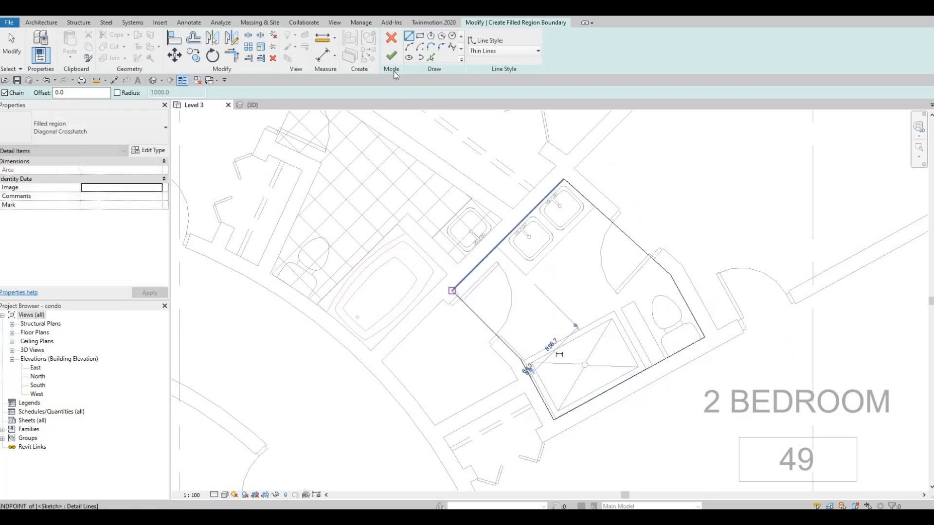
{"action": "key", "text": "Escape"}
{"action": "key", "text": "Escape"}
{"action": "scroll", "coordinate": [489, 220], "scroll_direction": "down", "scroll_amount": 5}
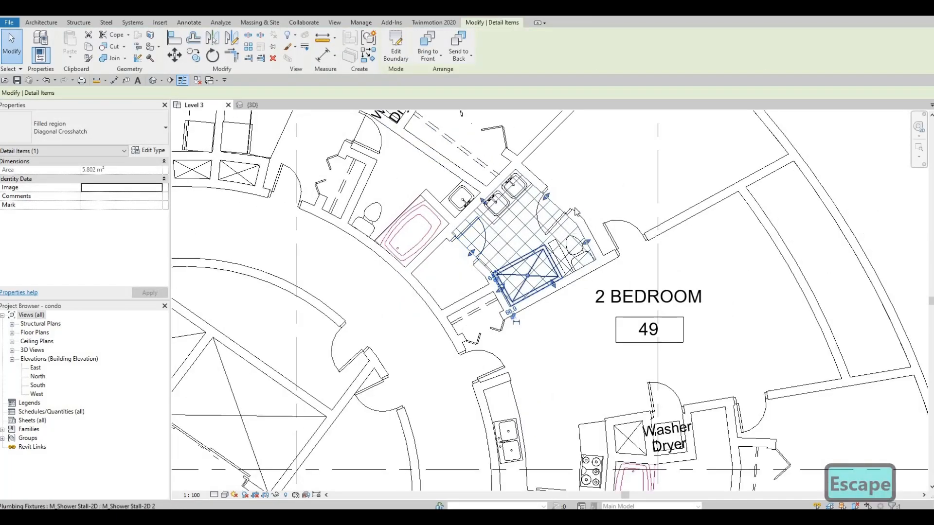
Create a similar filled region for unit 49's kitchen, sketching the open-side edge about 2402 mm from the entry wall corner to the shaft corner
{"action": "left_click", "coordinate": [576, 185]}
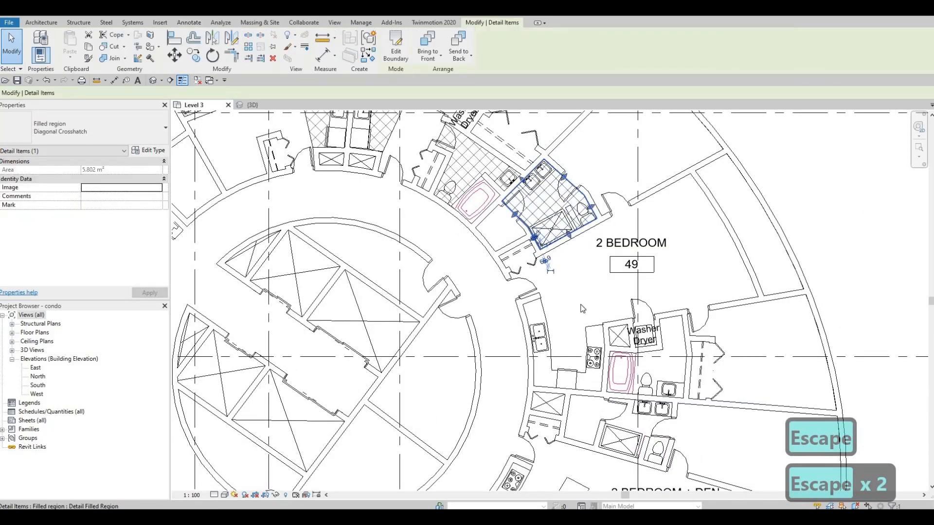
{"action": "key", "text": "c"}
{"action": "key", "text": "s"}
{"action": "middle_click_drag", "start_coordinate": [550, 280], "coordinate": [493, 289]}
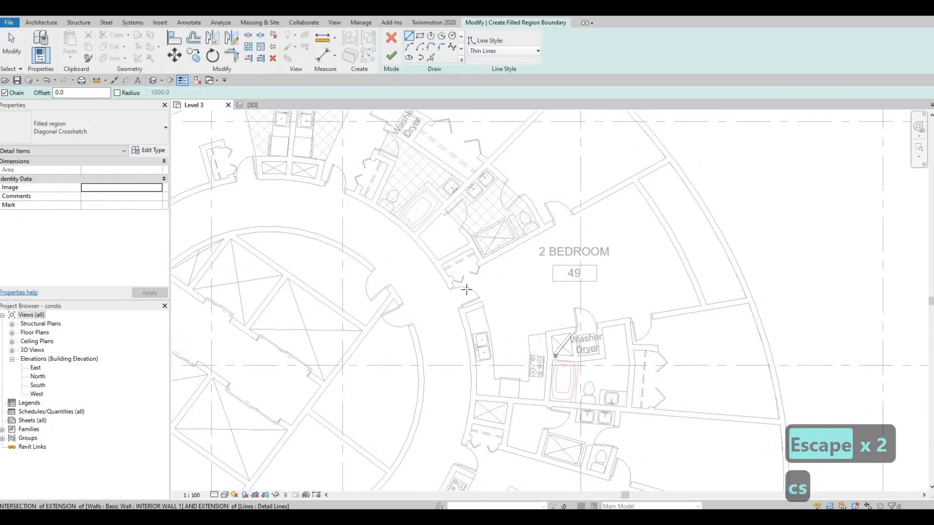
{"action": "scroll", "coordinate": [466, 290], "scroll_direction": "up", "scroll_amount": 4}
{"action": "left_click", "coordinate": [464, 313]}
{"action": "left_click", "coordinate": [444, 295]}
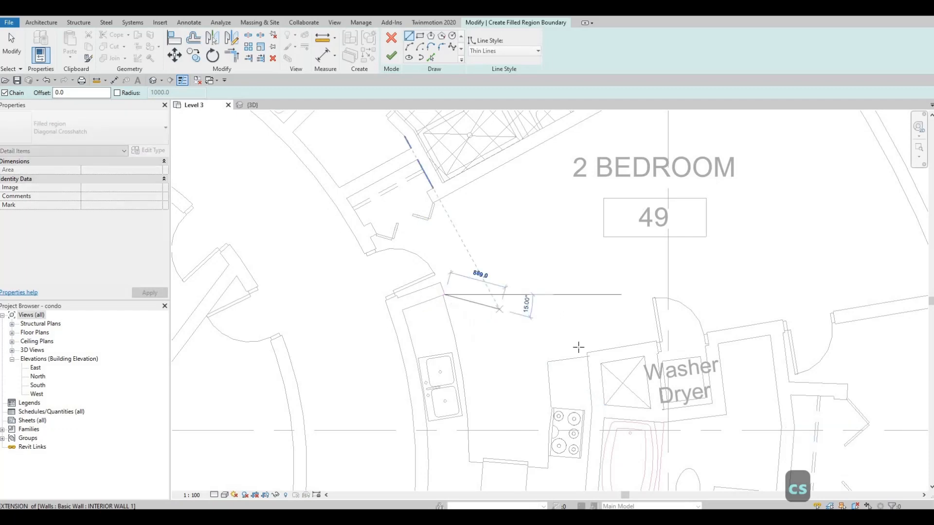
{"action": "left_click", "coordinate": [587, 352]}
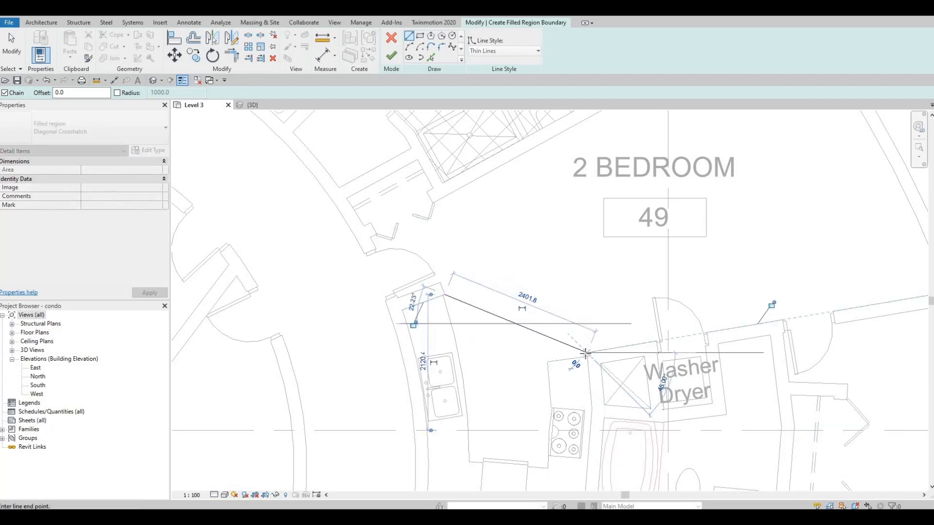
Sketch the kitchen edges down the wall behind the range and along the unit's dividing wall behind the refrigerator to the corridor wall corner
{"action": "middle_click_drag", "start_coordinate": [600, 417], "coordinate": [618, 341]}
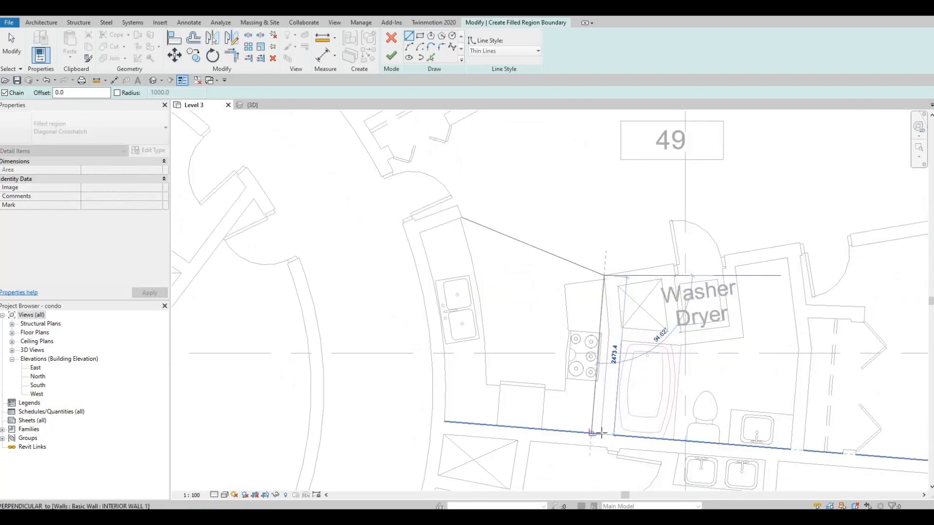
{"action": "left_click", "coordinate": [610, 326]}
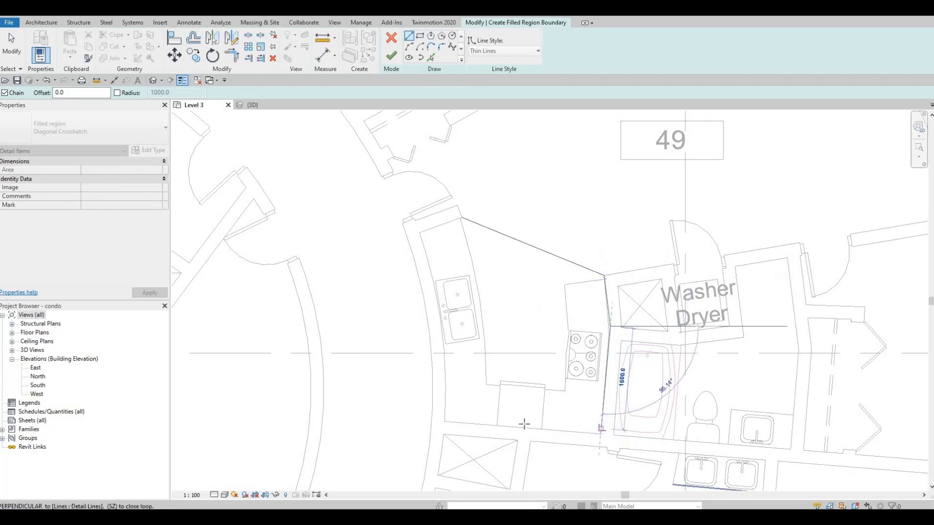
{"action": "left_click", "coordinate": [448, 421]}
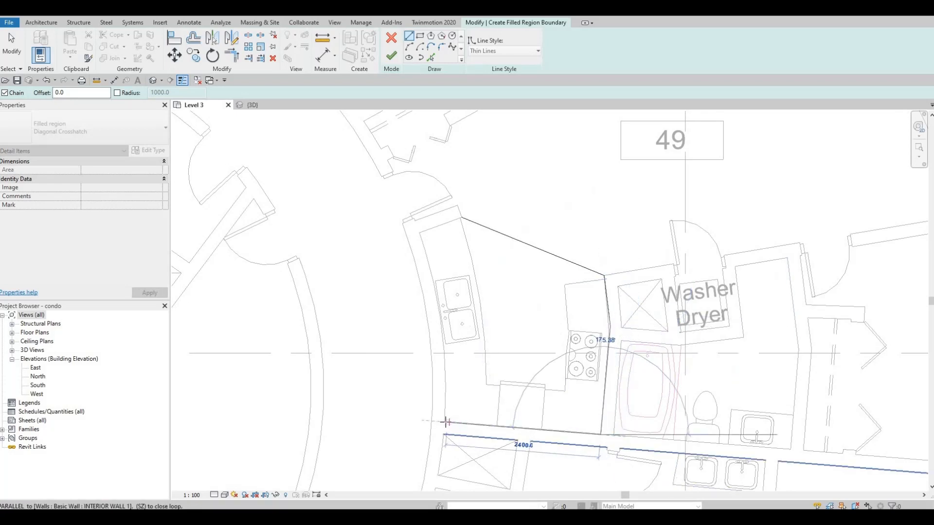
{"action": "left_click", "coordinate": [447, 422]}
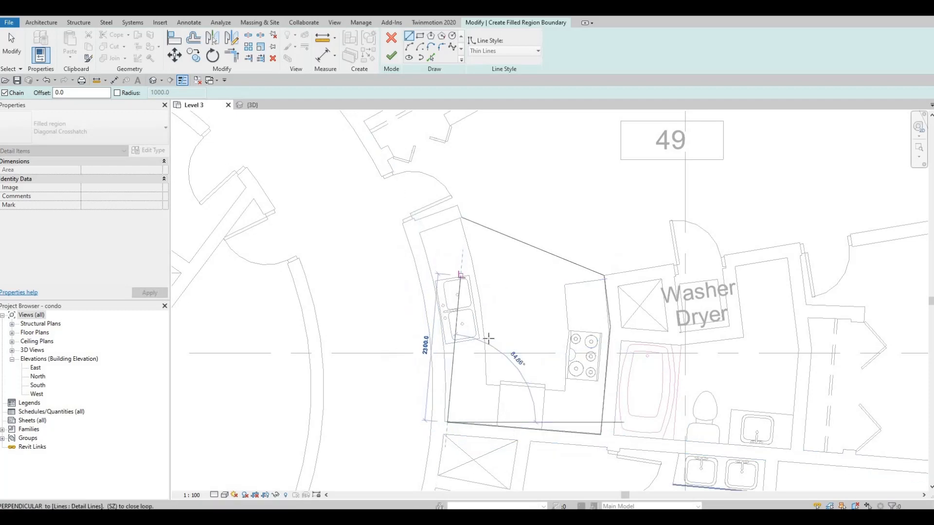
Undo the kitchen edges sketched behind the range and along the dividing wall behind the refrigerator, leaving the open-side edge
{"action": "key", "text": "Escape"}
{"action": "key", "text": "Escape"}
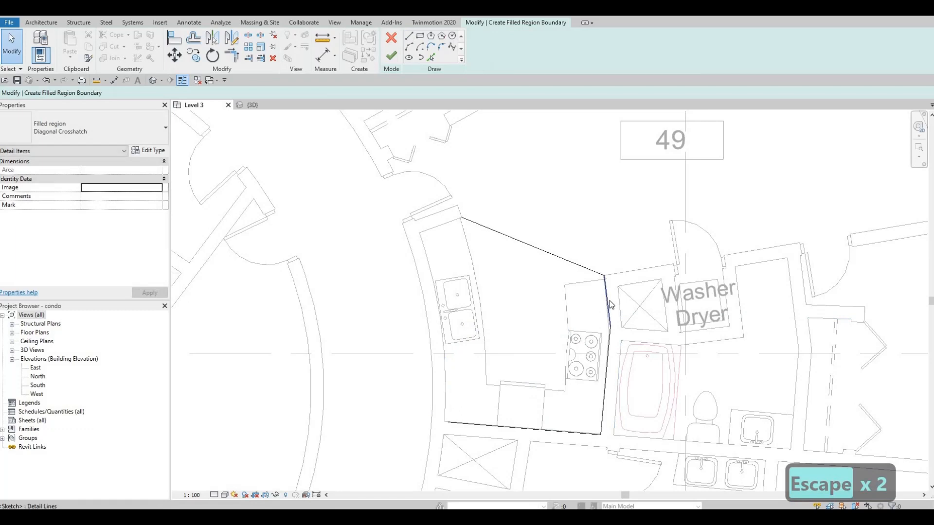
{"action": "left_click", "coordinate": [609, 306]}
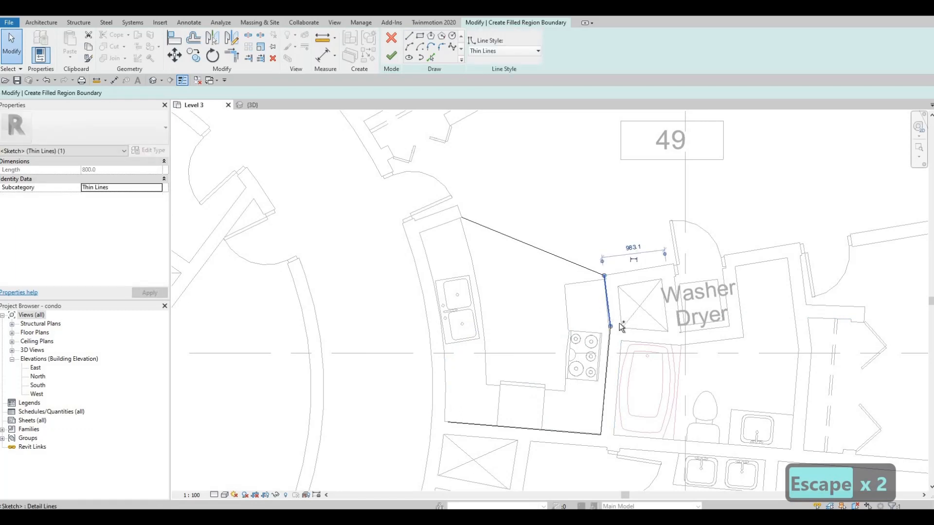
{"action": "key", "text": "ctrl+z"}
{"action": "key", "text": "ctrl+z"}
{"action": "key", "text": "ctrl+z"}
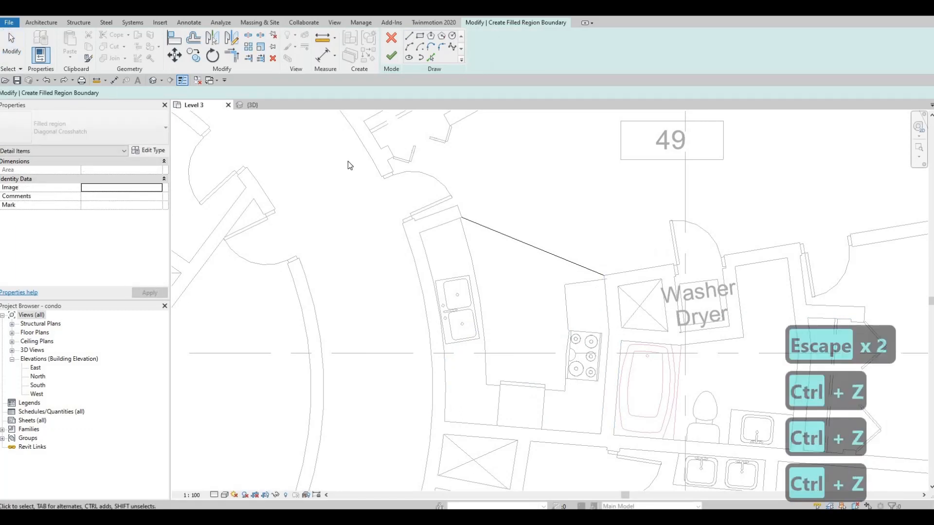
Sketch the kitchen boundary from the shaft corner along the range-side counter front, followed by about 1160 mm across the refrigerator-side counter front
{"action": "left_click", "coordinate": [413, 36]}
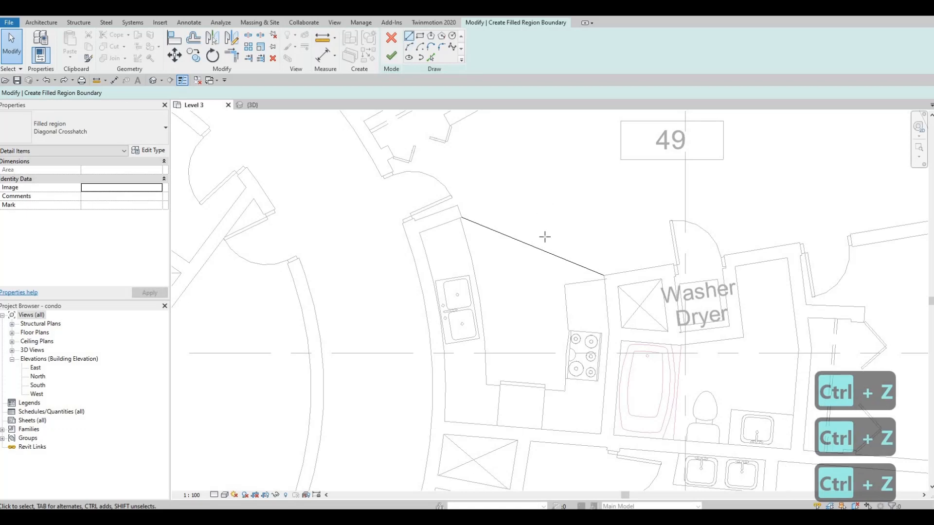
{"action": "scroll", "coordinate": [601, 274], "scroll_direction": "up", "scroll_amount": 2}
{"action": "left_click", "coordinate": [601, 274]}
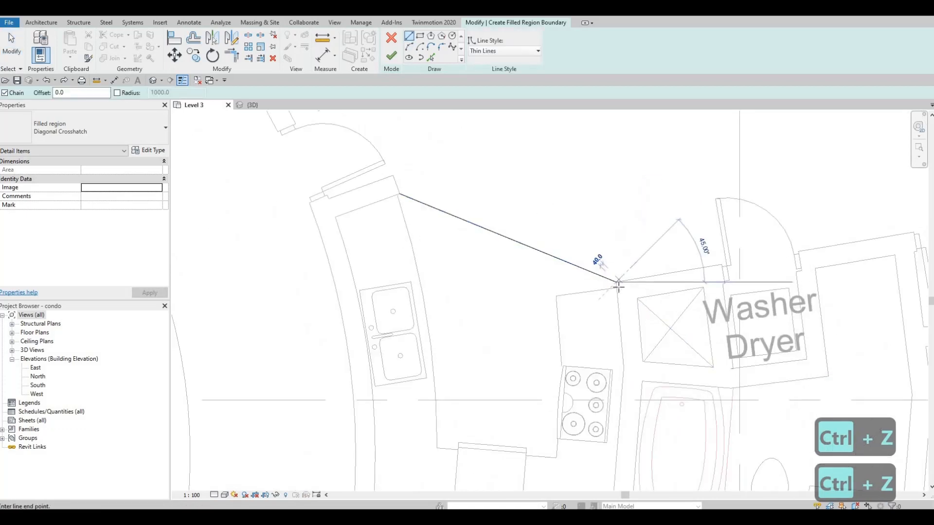
{"action": "left_click", "coordinate": [556, 296]}
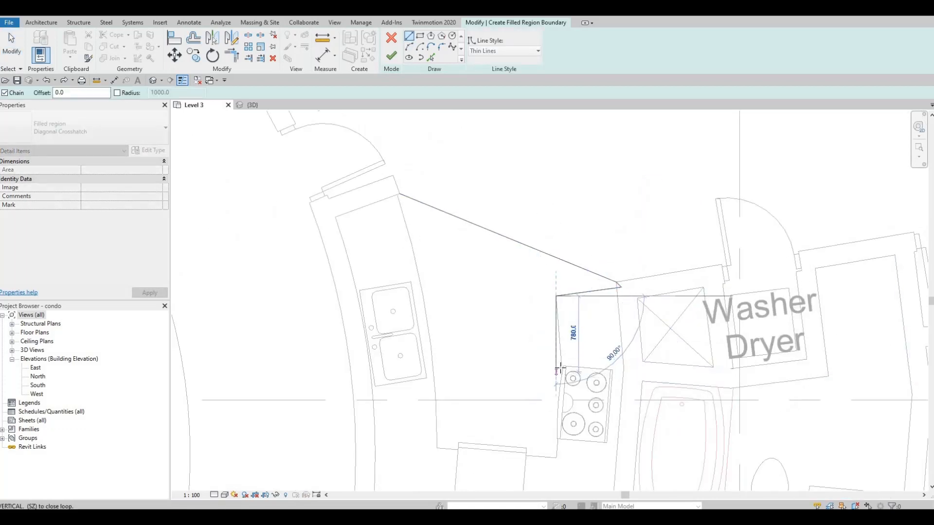
{"action": "left_click", "coordinate": [560, 368]}
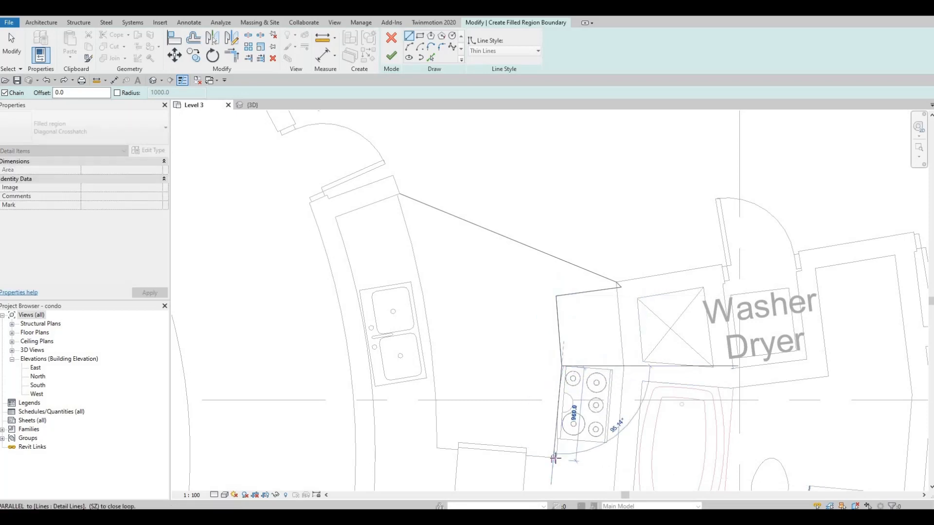
{"action": "left_click", "coordinate": [555, 457]}
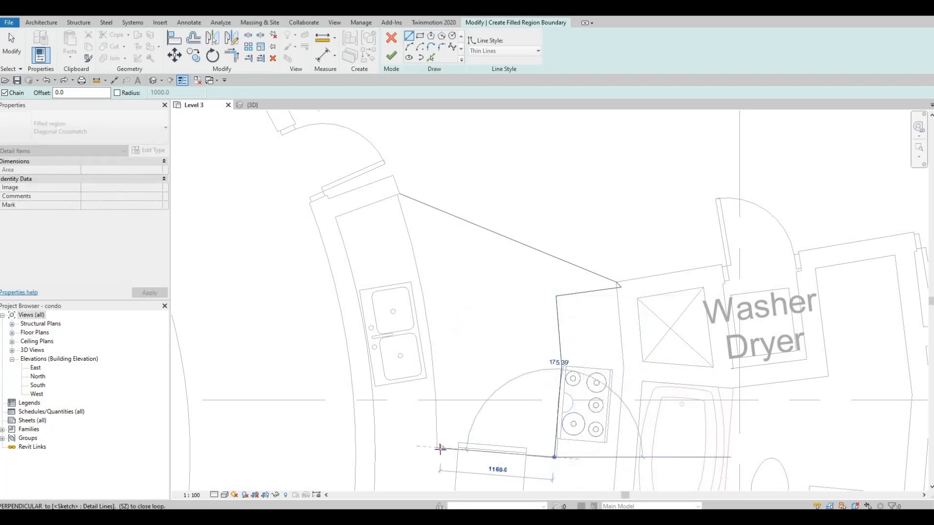
{"action": "left_click", "coordinate": [440, 349]}
{"action": "key", "text": "Escape"}
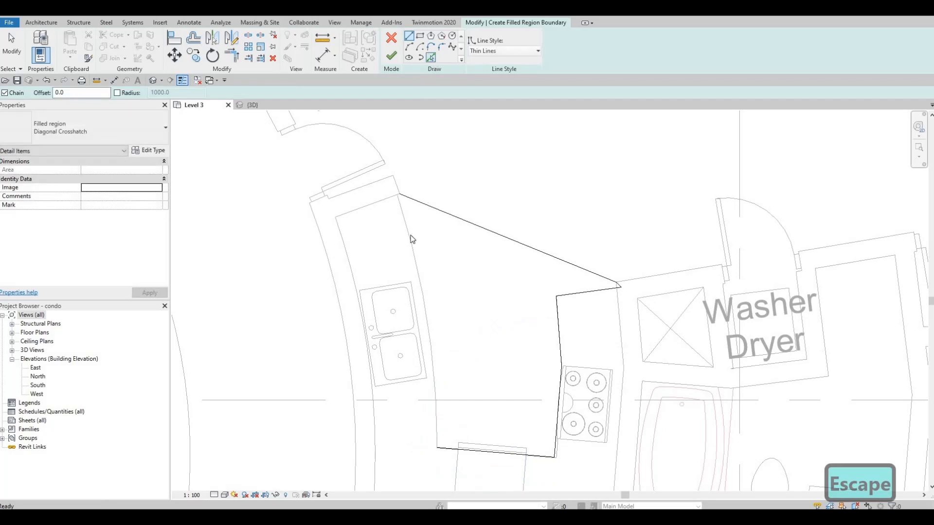
Pick the curved counter front beside the sink, bridge the gap of about 22 mm at the entry wall corner, and finish the kitchen region
{"action": "left_click", "coordinate": [392, 56]}
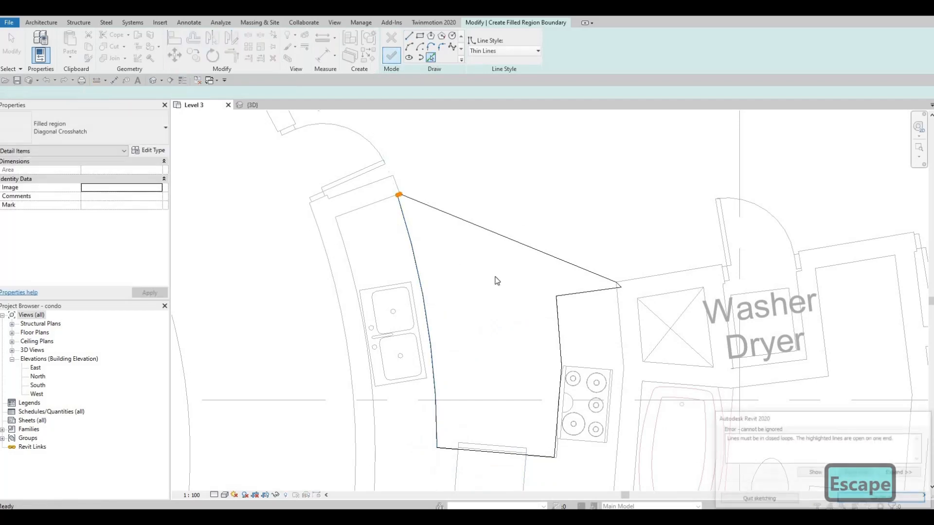
{"action": "key", "text": "Escape"}
{"action": "scroll", "coordinate": [396, 192], "scroll_direction": "up", "scroll_amount": 1}
{"action": "left_click", "coordinate": [409, 37]}
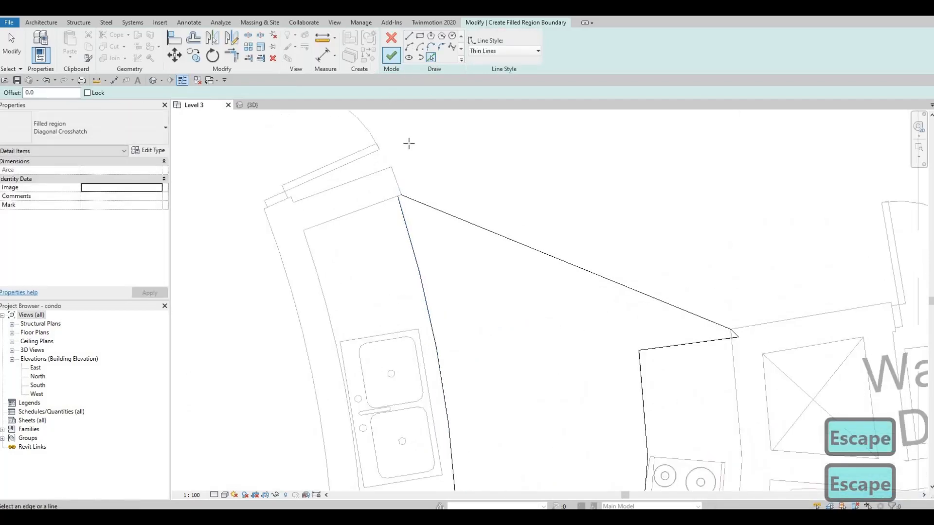
{"action": "scroll", "coordinate": [378, 249], "scroll_direction": "up", "scroll_amount": 3}
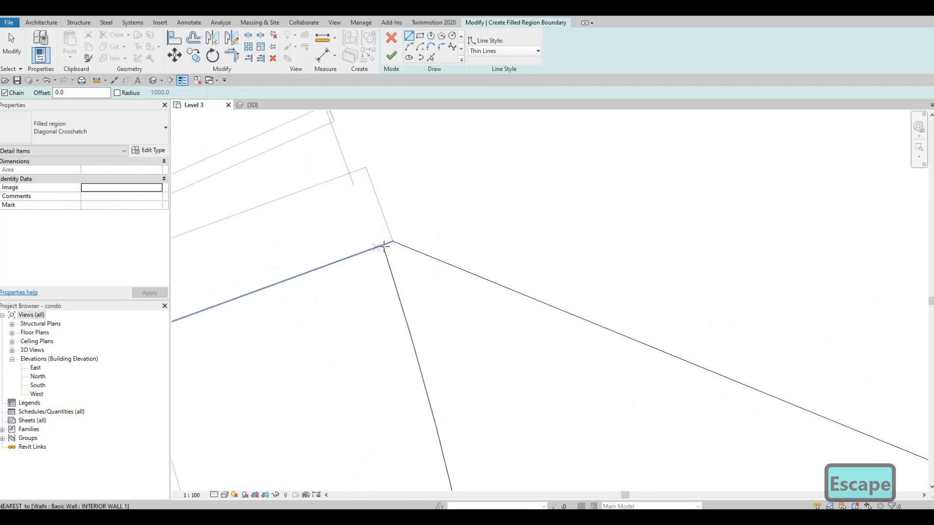
{"action": "left_click", "coordinate": [389, 242]}
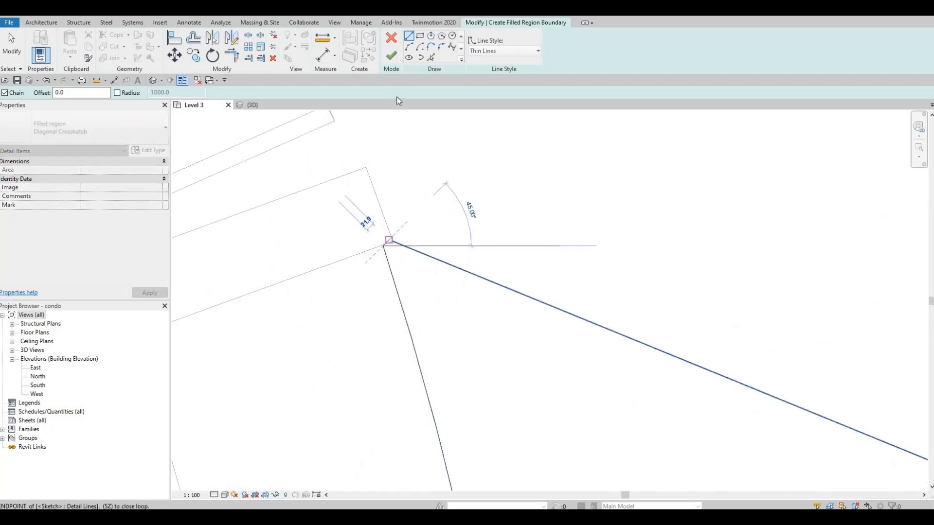
{"action": "key", "text": "Escape"}
{"action": "key", "text": "Escape"}
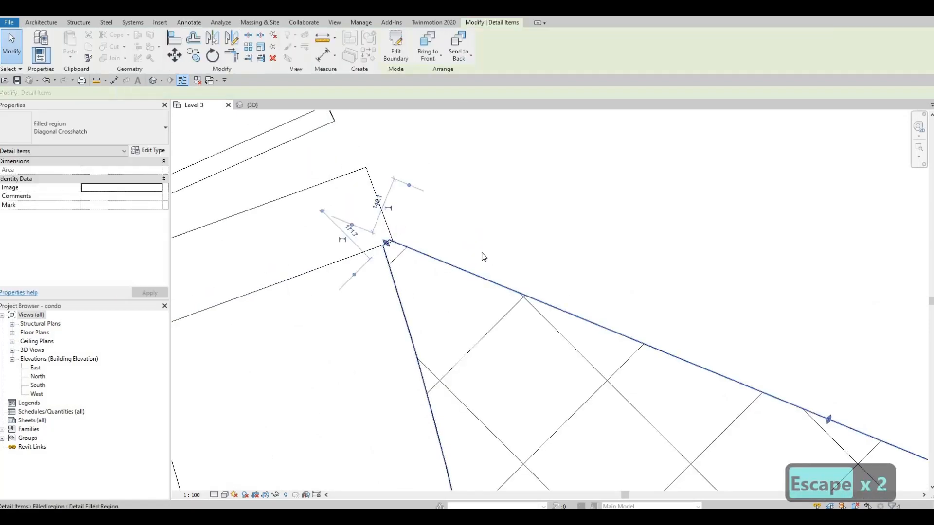
{"action": "key", "text": "Escape"}
{"action": "scroll", "coordinate": [509, 240], "scroll_direction": "down", "scroll_amount": 6}
{"action": "key", "text": "Escape"}
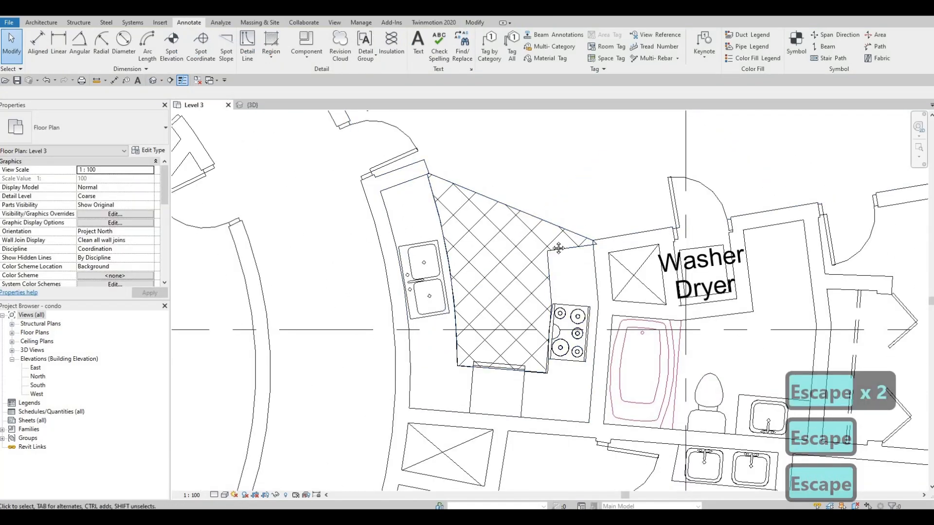
Create a similar filled region for unit 49's bathroom, sketching its first edge along the open side of the bathtub to the dividing wall
{"action": "scroll", "coordinate": [558, 248], "scroll_direction": "up", "scroll_amount": 2}
{"action": "middle_click_drag", "start_coordinate": [538, 361], "coordinate": [537, 257]}
{"action": "scroll", "coordinate": [537, 256], "scroll_direction": "down", "scroll_amount": 2}
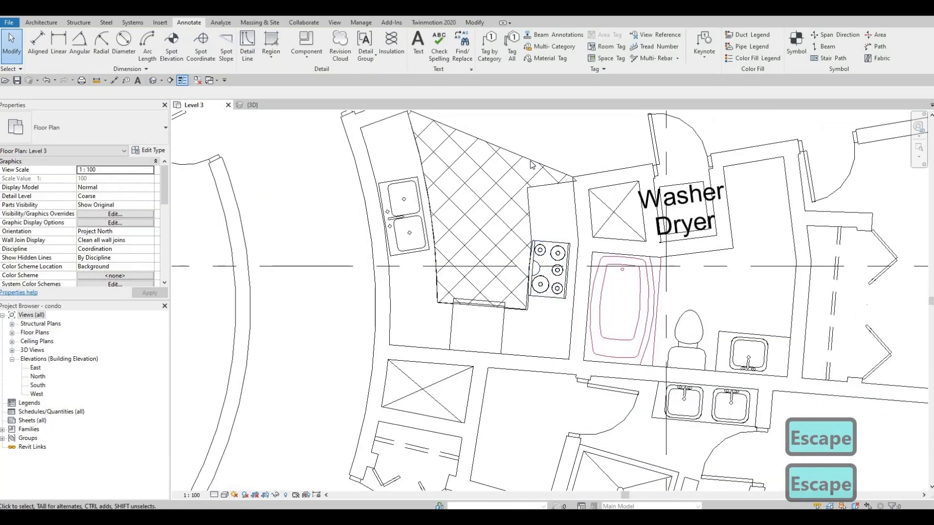
{"action": "left_click", "coordinate": [531, 164]}
{"action": "key", "text": "c"}
{"action": "key", "text": "s"}
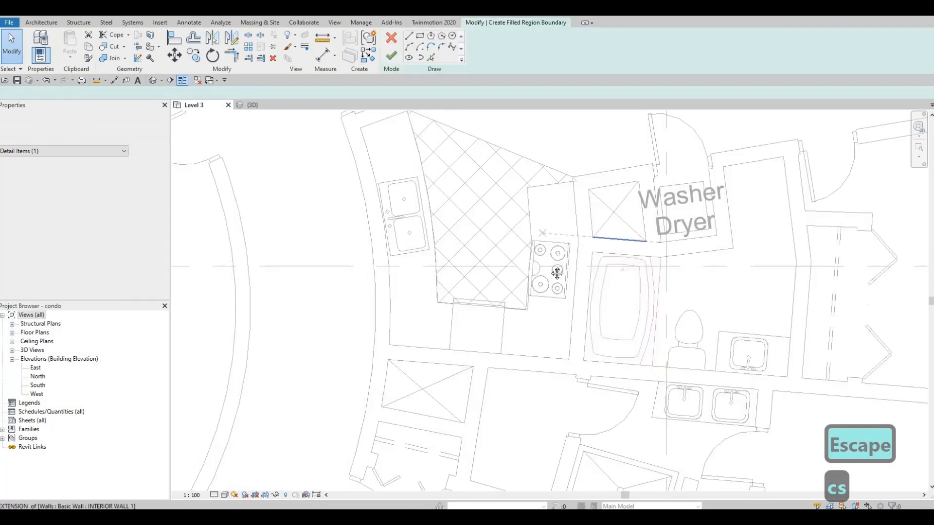
{"action": "scroll", "coordinate": [540, 254], "scroll_direction": "down", "scroll_amount": 2}
{"action": "scroll", "coordinate": [539, 255], "scroll_direction": "down", "scroll_amount": 2}
{"action": "mouse_move", "coordinate": [540, 255]}
{"action": "middle_mouse_down"}
{"action": "mouse_move", "coordinate": [475, 305]}
{"action": "mouse_move", "coordinate": [425, 267]}
{"action": "middle_mouse_up"}
{"action": "scroll", "coordinate": [445, 280], "scroll_direction": "up", "scroll_amount": 3}
{"action": "scroll", "coordinate": [481, 307], "scroll_direction": "up", "scroll_amount": 3}
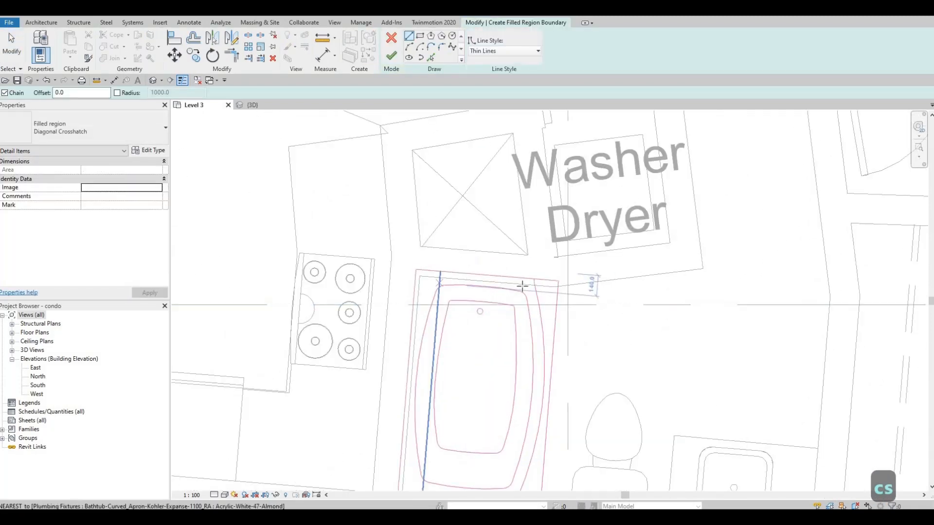
{"action": "left_click", "coordinate": [558, 284]}
{"action": "middle_click_drag", "start_coordinate": [556, 331], "coordinate": [574, 166]}
{"action": "scroll", "coordinate": [574, 166], "scroll_direction": "down", "scroll_amount": 1}
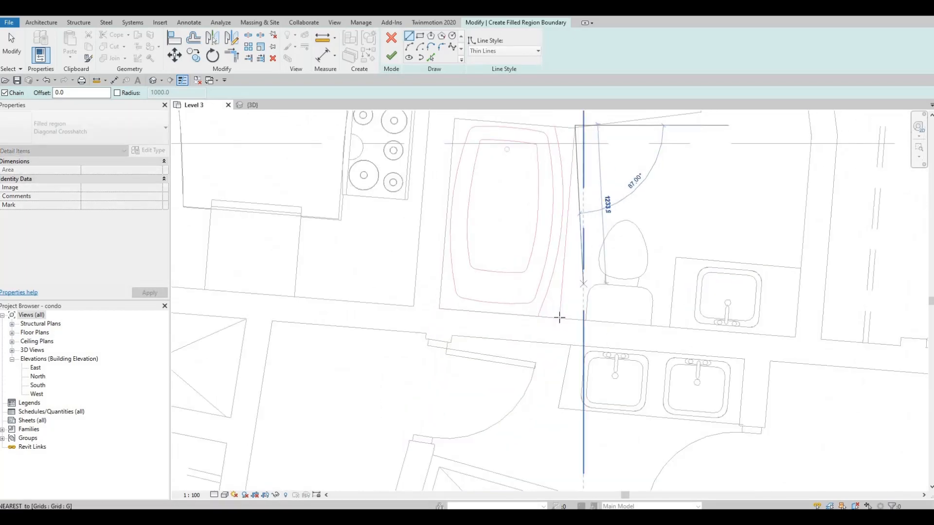
{"action": "left_click", "coordinate": [560, 318]}
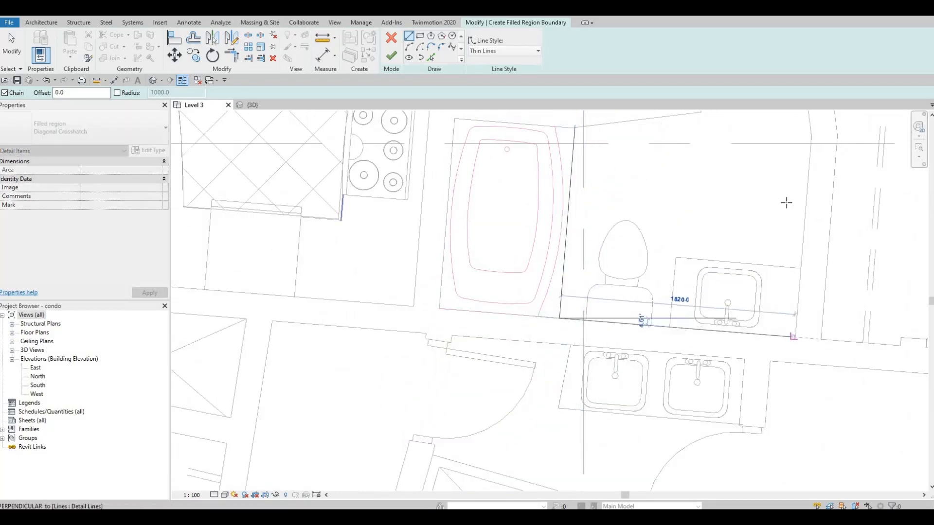
Sketch bathroom edges about 1820 mm behind the toilet and sink, about 1510 mm along the closet wall to grid 3, and about 1480 mm beyond
{"action": "left_click", "coordinate": [793, 336]}
{"action": "middle_click_drag", "start_coordinate": [793, 121], "coordinate": [792, 298]}
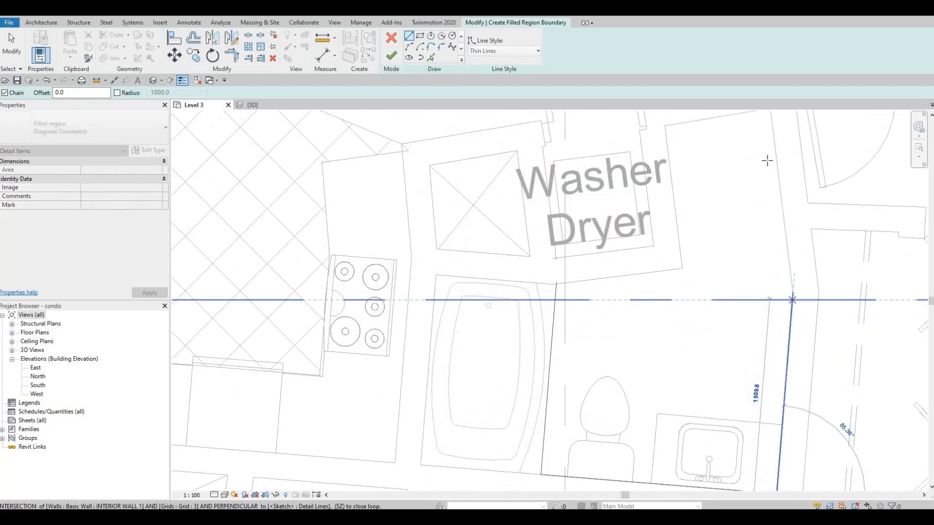
{"action": "left_click", "coordinate": [792, 300]}
{"action": "middle_click_drag", "start_coordinate": [761, 238], "coordinate": [758, 304]}
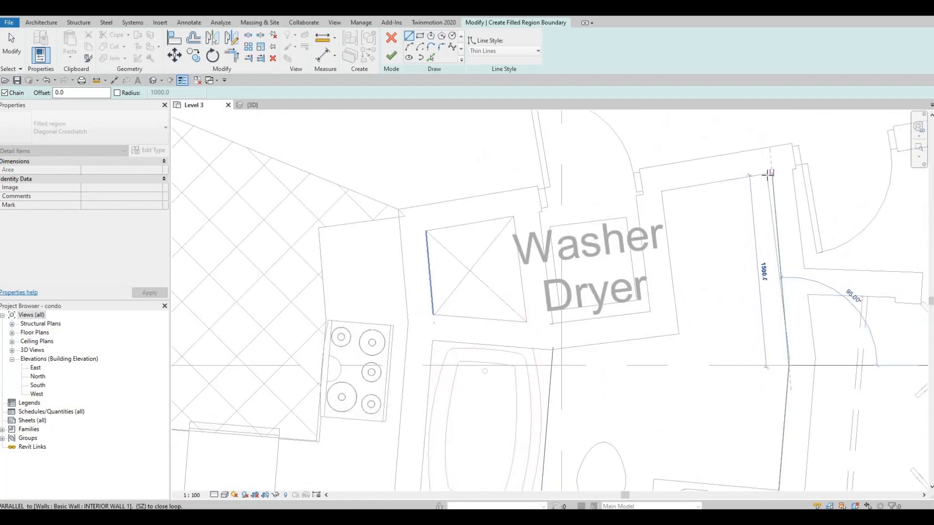
{"action": "left_click", "coordinate": [768, 176]}
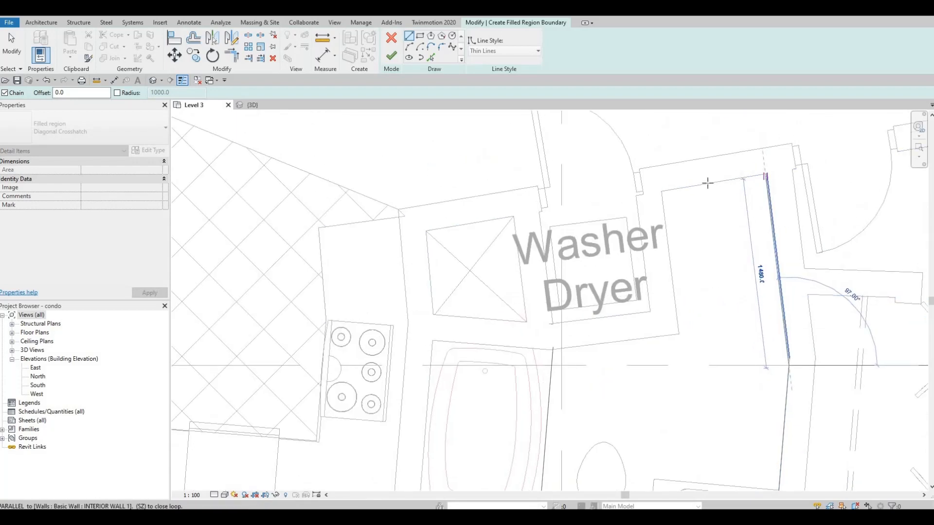
Close the bathroom boundary with an edge of about 820 mm and the washer-dryer closet walls back to the bathtub corner, and finish the region
{"action": "left_click", "coordinate": [662, 190]}
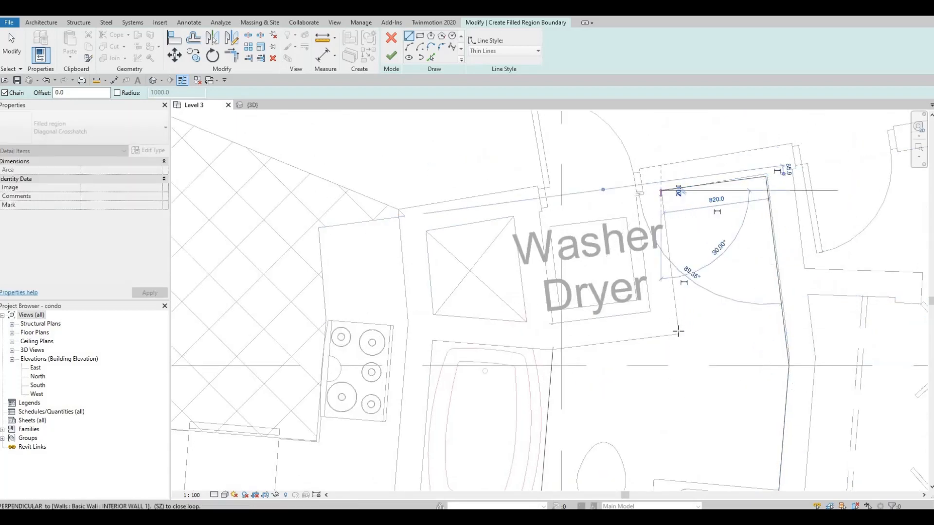
{"action": "left_click", "coordinate": [565, 344]}
{"action": "left_click", "coordinate": [553, 348]}
{"action": "key", "text": "Escape"}
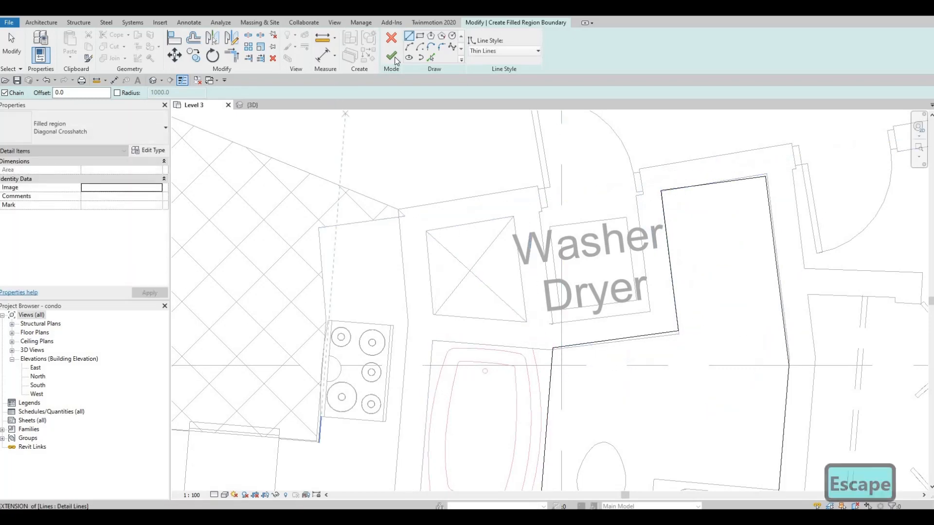
{"action": "left_click", "coordinate": [392, 55]}
{"action": "scroll", "coordinate": [633, 253], "scroll_direction": "down", "scroll_amount": 3}
{"action": "key", "text": "Escape"}
{"action": "key", "text": "Escape"}
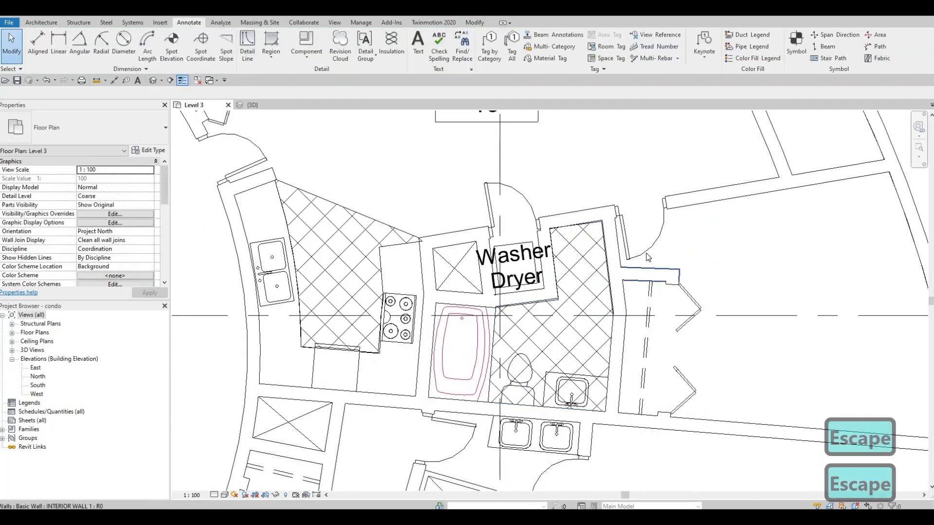
Place a similar 700 x 2000mm M_Door-Passage-Single-Flush door in the wall at the end of unit 49's bathroom, flipped to hinge on the closet-wall side
{"action": "left_click", "coordinate": [648, 258]}
{"action": "key", "text": "c"}
{"action": "key", "text": "s"}
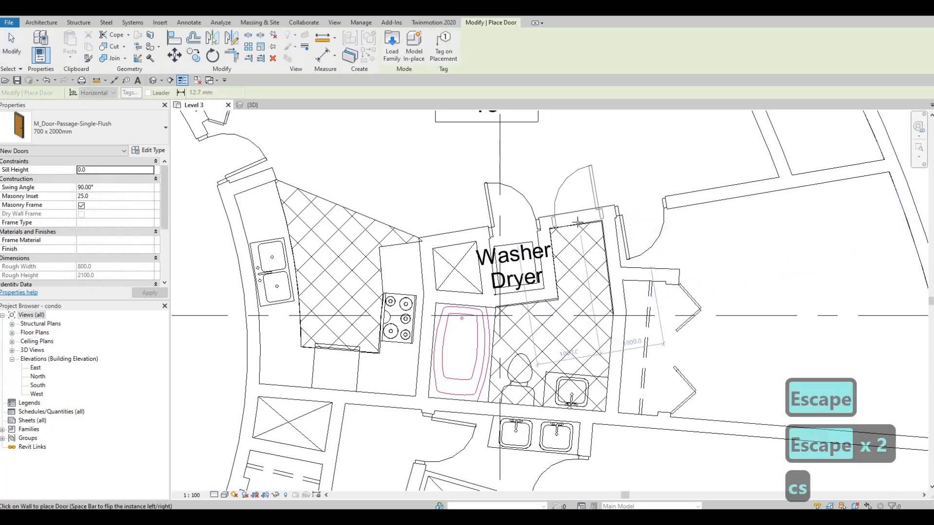
{"action": "key", "text": "space"}
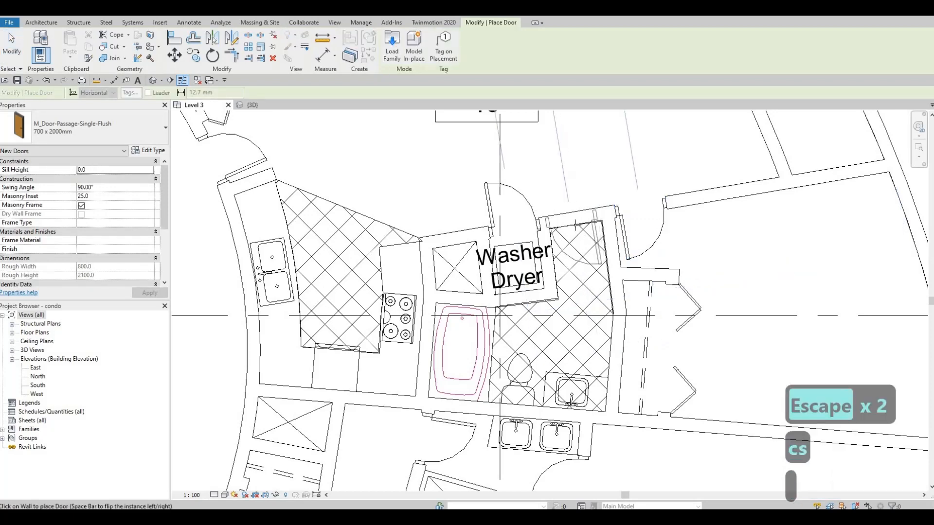
{"action": "left_click", "coordinate": [569, 230]}
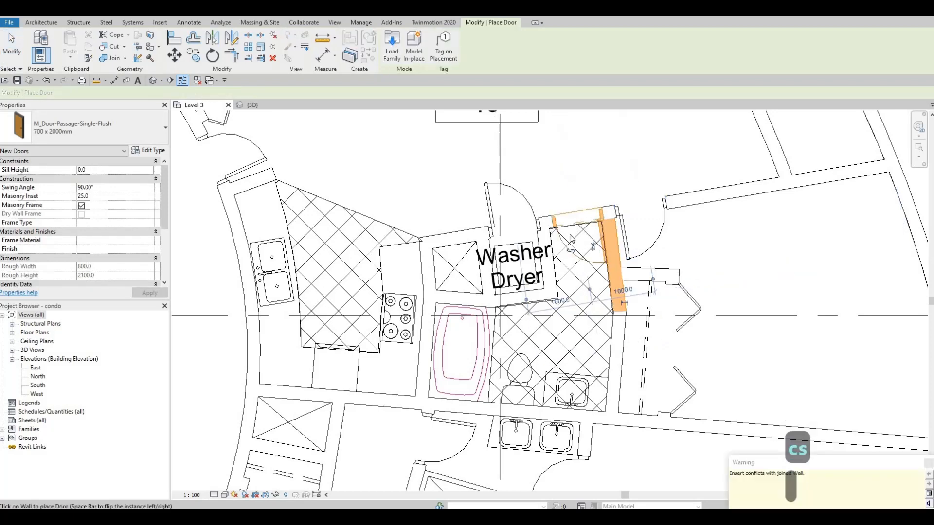
{"action": "key", "text": "Escape"}
{"action": "key", "text": "Escape"}
{"action": "key", "text": "Escape"}
Nudge the new bathroom door two increments toward the washer-dryer closet, away from the adjoining wall
{"action": "left_click", "coordinate": [563, 237]}
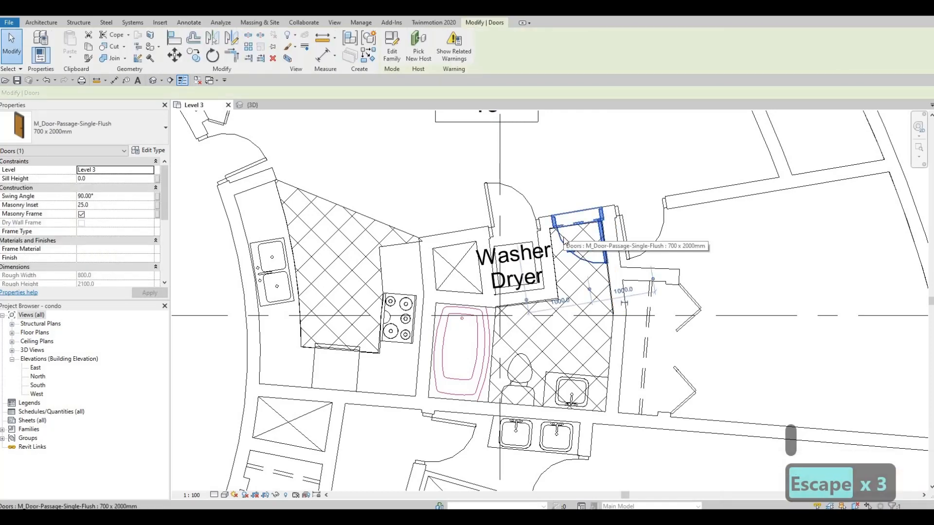
{"action": "key", "text": "Left"}
{"action": "key", "text": "Left"}
{"action": "key", "text": "Escape"}
{"action": "key", "text": "Escape"}
{"action": "key", "text": "Escape"}
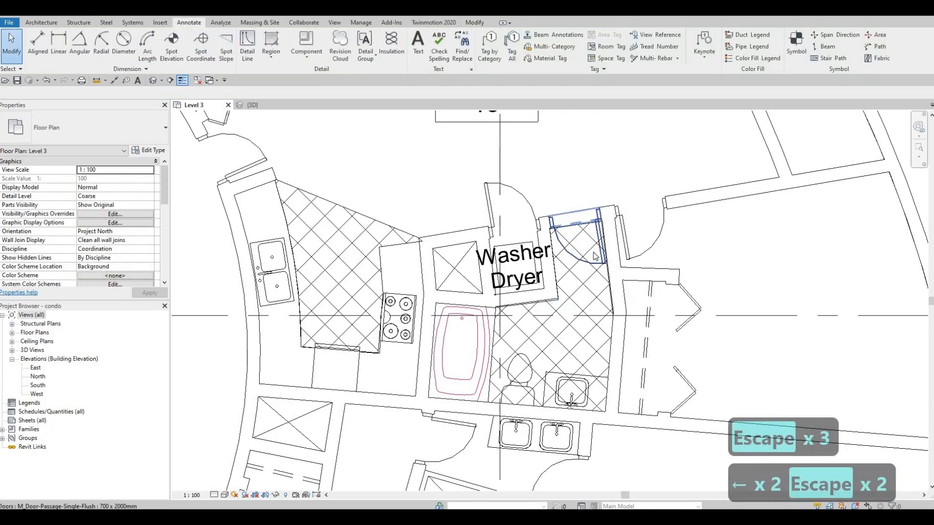
Start a similar Diagonal Crosshatch region in unit 50's bathroom with an edge of about 968 mm beside the toilet and another to the sink wall
{"action": "scroll", "coordinate": [603, 258], "scroll_direction": "down", "scroll_amount": 4}
{"action": "scroll", "coordinate": [639, 296], "scroll_direction": "down", "scroll_amount": 1}
{"action": "middle_click_drag", "start_coordinate": [457, 221], "coordinate": [546, 195]}
{"action": "scroll", "coordinate": [575, 318], "scroll_direction": "up", "scroll_amount": 2}
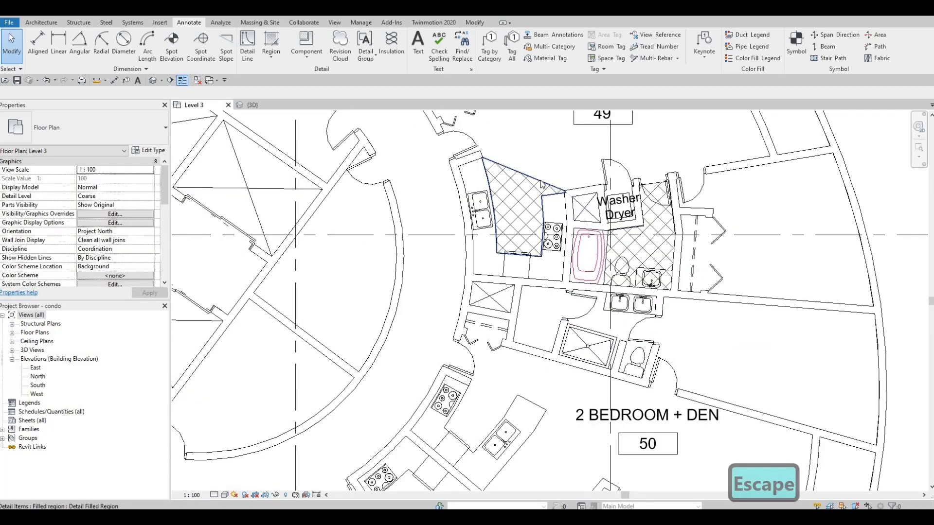
{"action": "left_click", "coordinate": [542, 224]}
{"action": "key", "text": "c"}
{"action": "key", "text": "s"}
{"action": "middle_click_drag", "start_coordinate": [622, 255], "coordinate": [622, 199]}
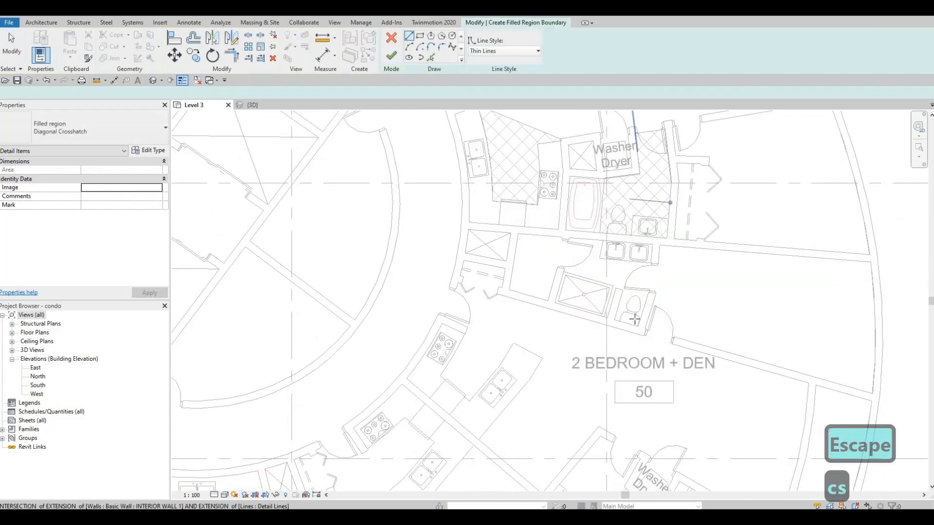
{"action": "scroll", "coordinate": [619, 388], "scroll_direction": "up", "scroll_amount": 3}
{"action": "middle_click_drag", "start_coordinate": [619, 359], "coordinate": [618, 388]}
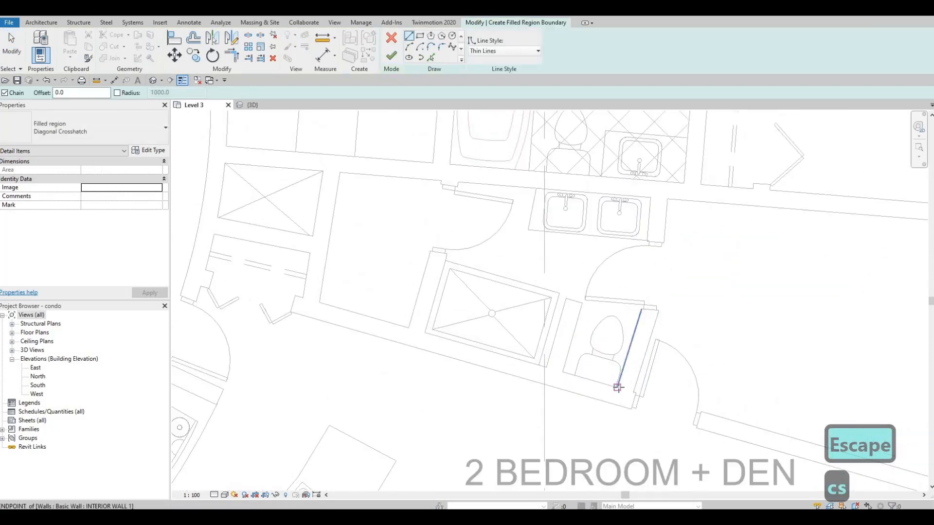
{"action": "left_click", "coordinate": [618, 387]}
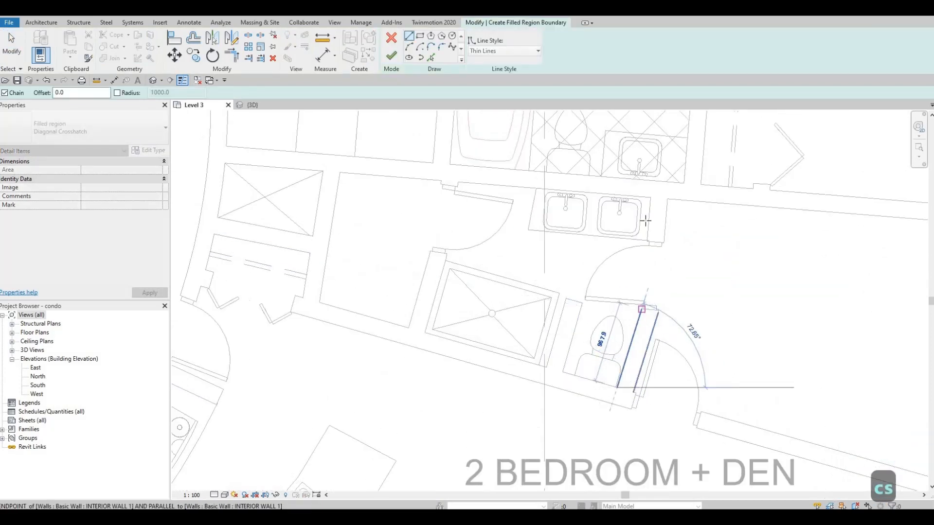
{"action": "left_click", "coordinate": [642, 309]}
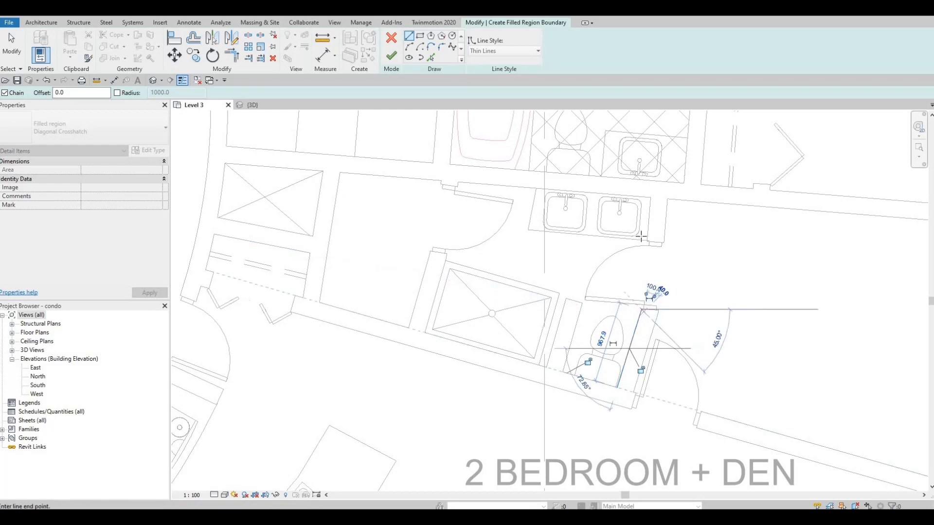
{"action": "left_click", "coordinate": [652, 199]}
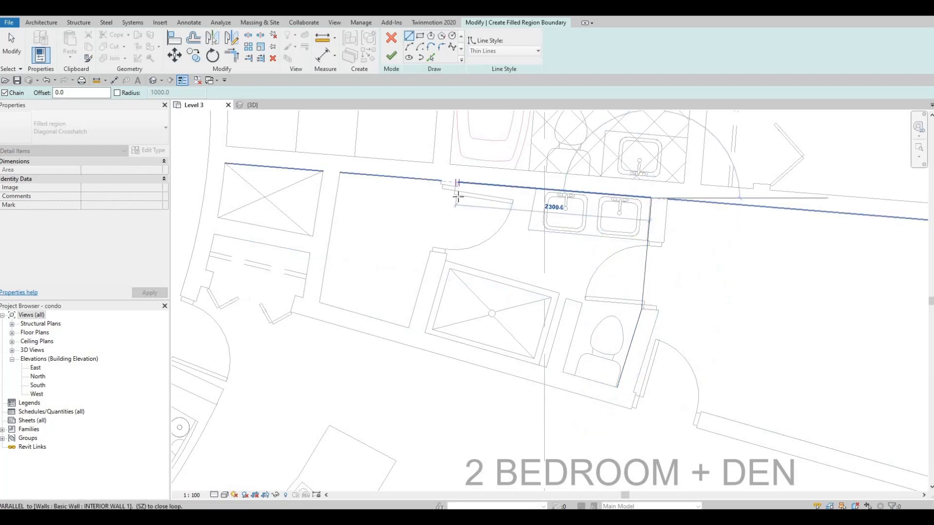
Sketch bathroom edges about 2300 mm behind the double sinks, about 920 mm across the doorway, and about 1380 mm along the shower
{"action": "left_click", "coordinate": [449, 252]}
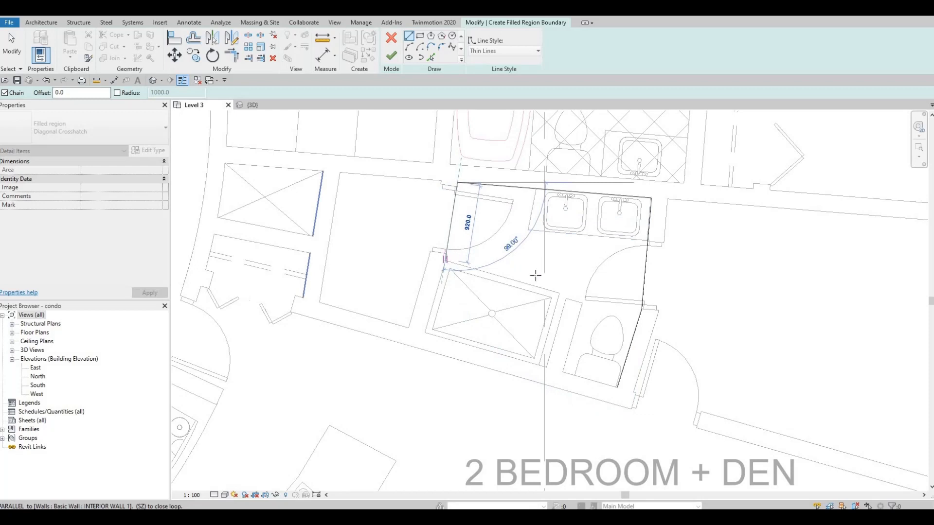
{"action": "left_click", "coordinate": [446, 260]}
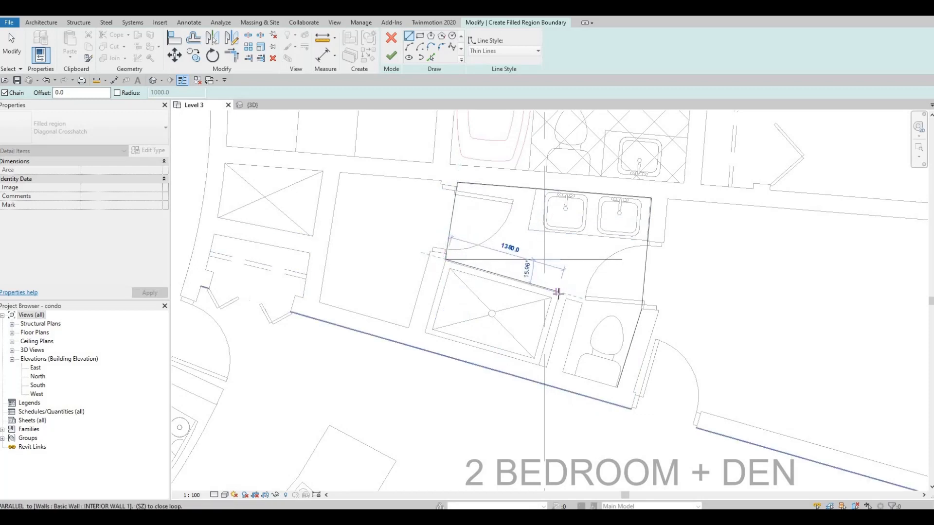
{"action": "left_click", "coordinate": [567, 298]}
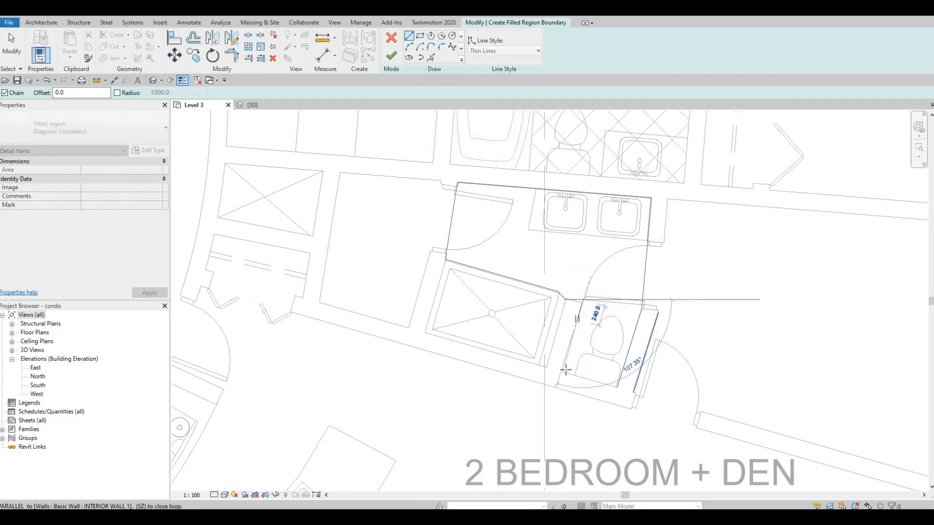
Close the bathroom boundary around the side and back of the toilet alcove, and finish the filled region
{"action": "left_click", "coordinate": [617, 389]}
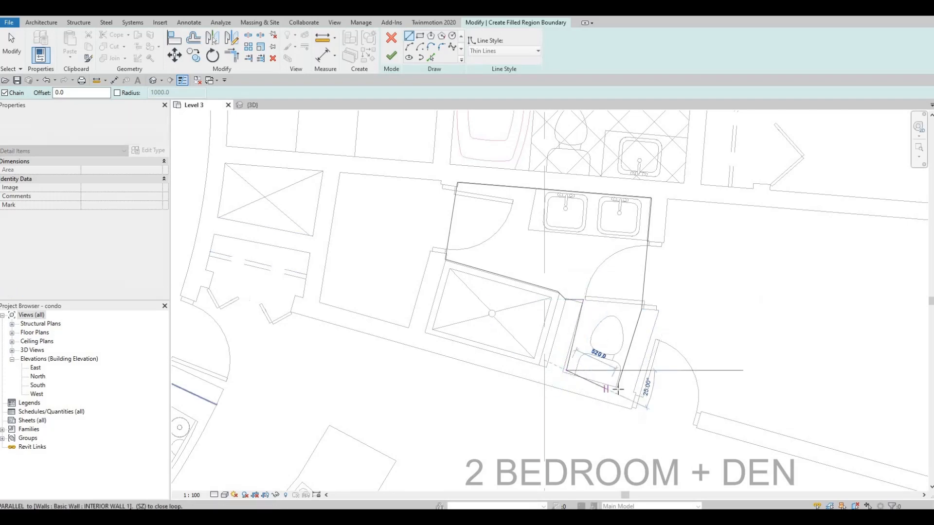
{"action": "key", "text": "Escape"}
{"action": "left_click", "coordinate": [391, 55]}
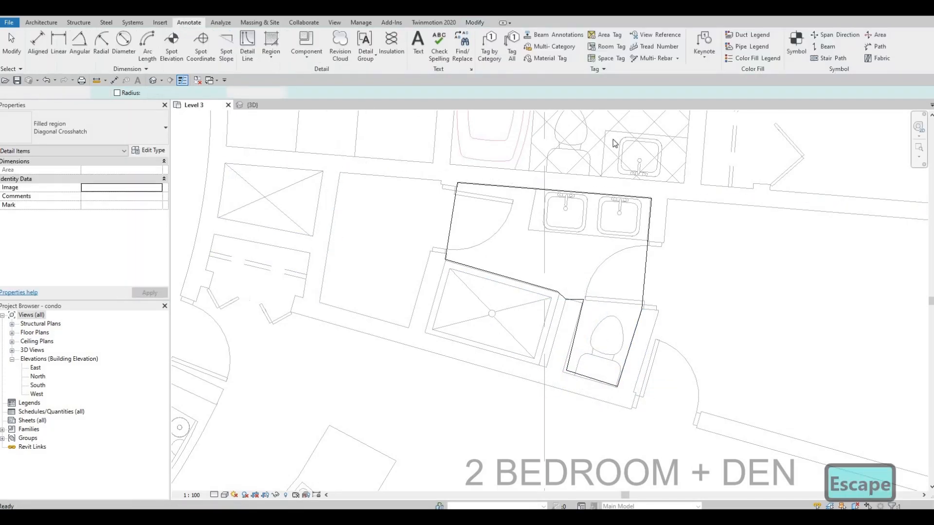
{"action": "scroll", "coordinate": [584, 243], "scroll_direction": "down", "scroll_amount": 3}
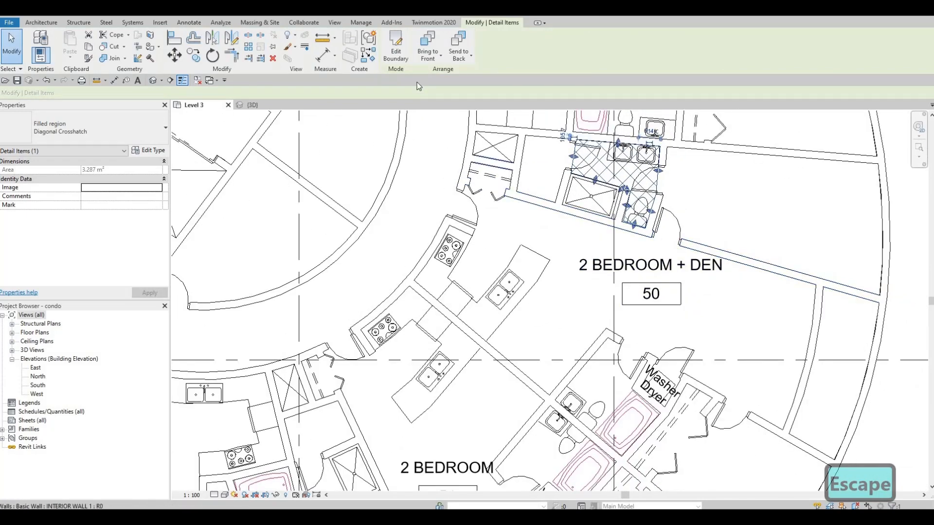
{"action": "key", "text": "Escape"}
{"action": "key", "text": "Escape"}
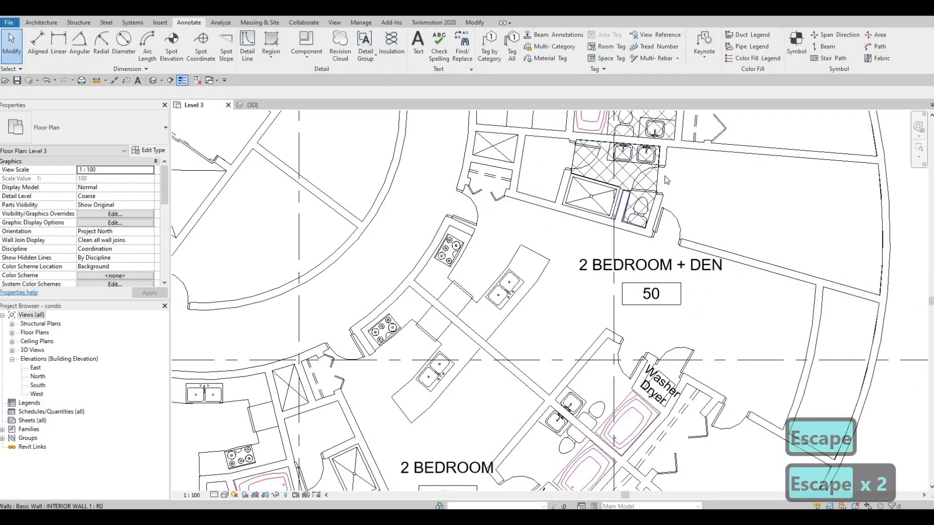
Start a similar Diagonal Crosshatch region in unit 50's kitchen with an edge of about 1320 mm from the entry wall to the island corner
{"action": "left_click", "coordinate": [660, 183]}
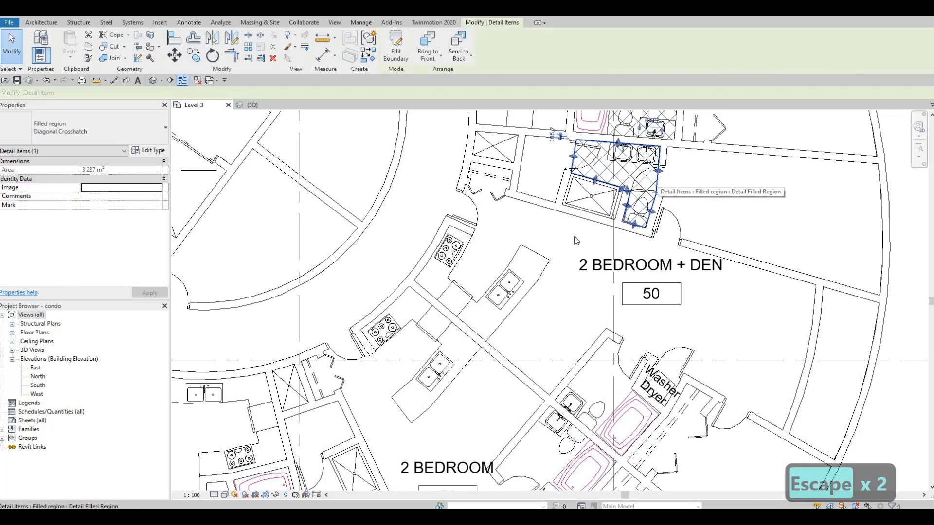
{"action": "key", "text": "c"}
{"action": "key", "text": "s"}
{"action": "scroll", "coordinate": [532, 258], "scroll_direction": "up", "scroll_amount": 1}
{"action": "scroll", "coordinate": [457, 215], "scroll_direction": "up", "scroll_amount": 4}
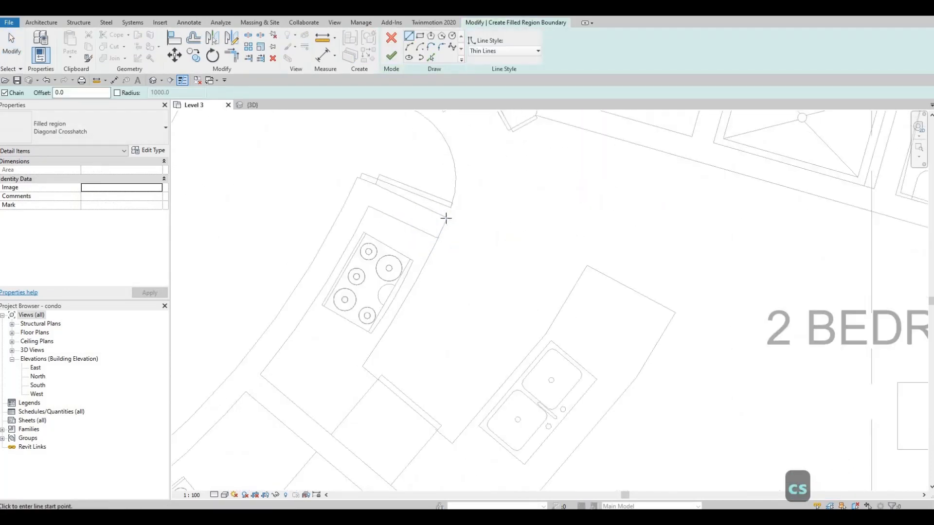
{"action": "left_click", "coordinate": [430, 212]}
{"action": "left_click", "coordinate": [586, 265]}
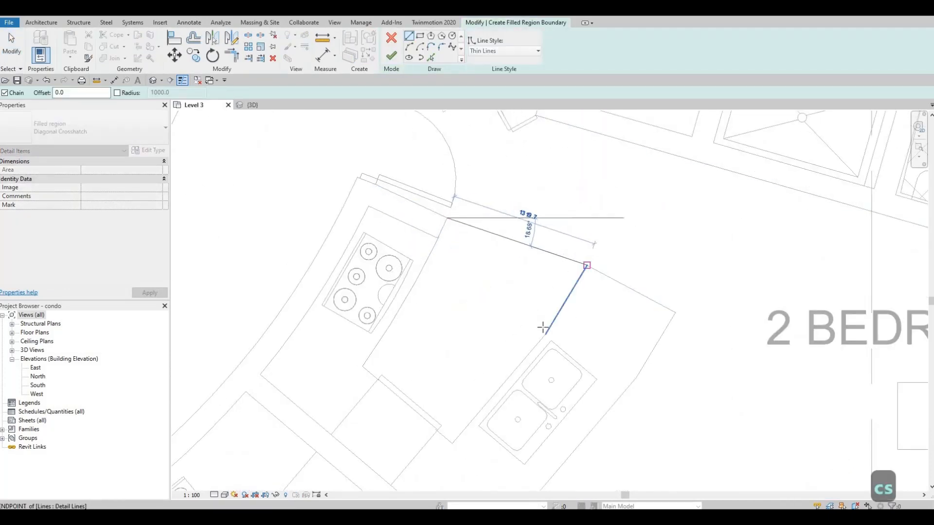
Sketch kitchen edges along the angled end of the island, about 1200 mm beside the sink, and across the refrigerator front to the stove counter
{"action": "left_click", "coordinate": [546, 334]}
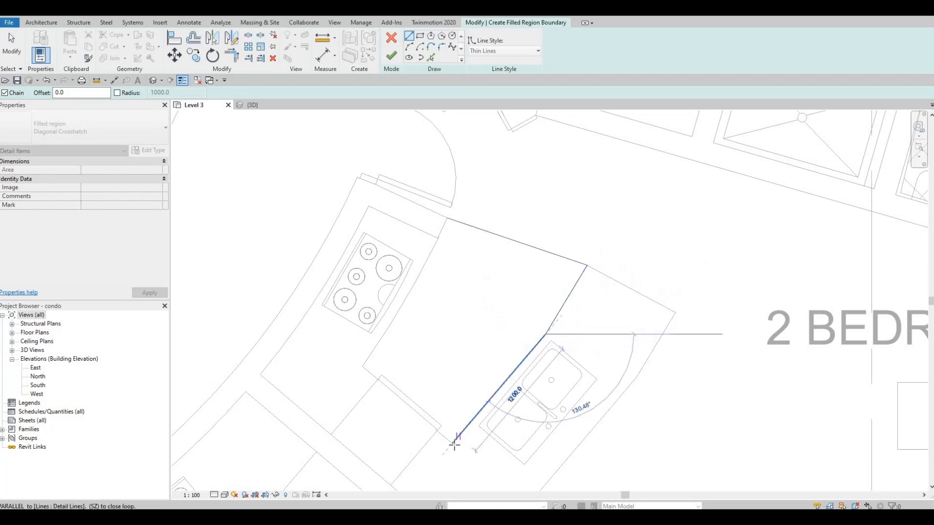
{"action": "left_click", "coordinate": [377, 365]}
{"action": "left_click", "coordinate": [362, 368]}
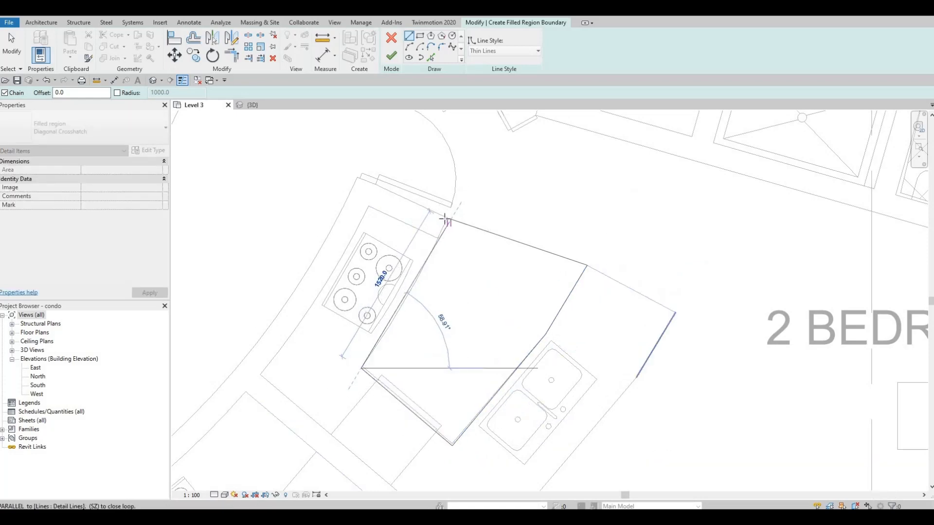
Trace the counter front beside the stove, close the boundary with an edge of about 140 mm at the entry wall, and finish the region
{"action": "left_click", "coordinate": [436, 244]}
{"action": "key", "text": "Escape"}
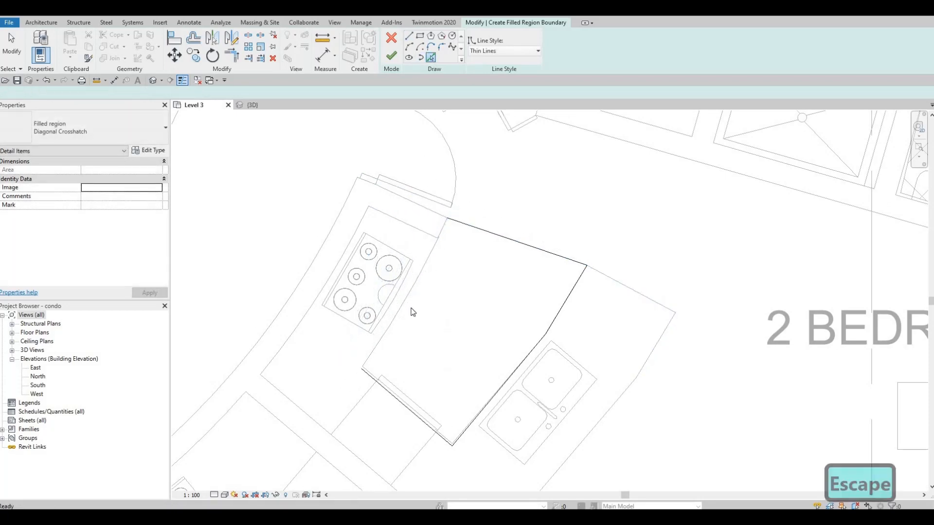
{"action": "key", "text": "Escape"}
{"action": "key", "text": "Escape"}
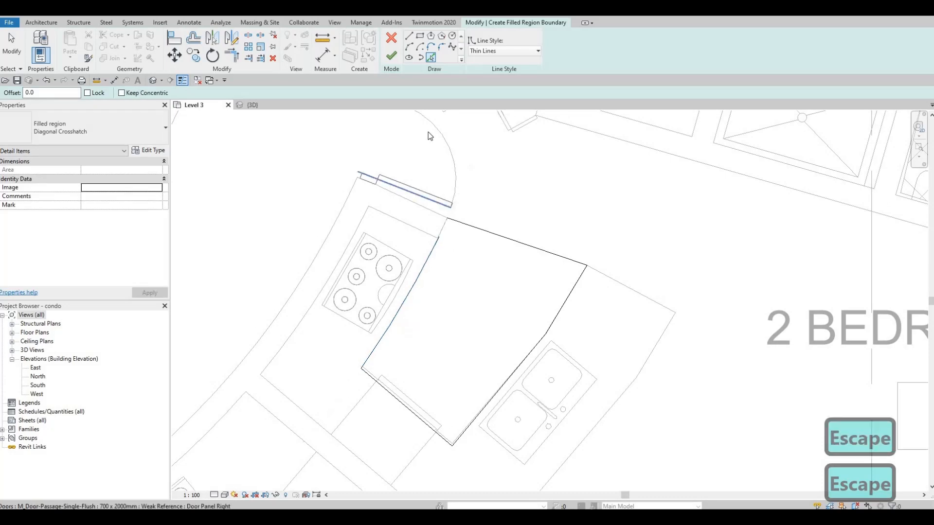
{"action": "key", "text": "l"}
{"action": "key", "text": "i"}
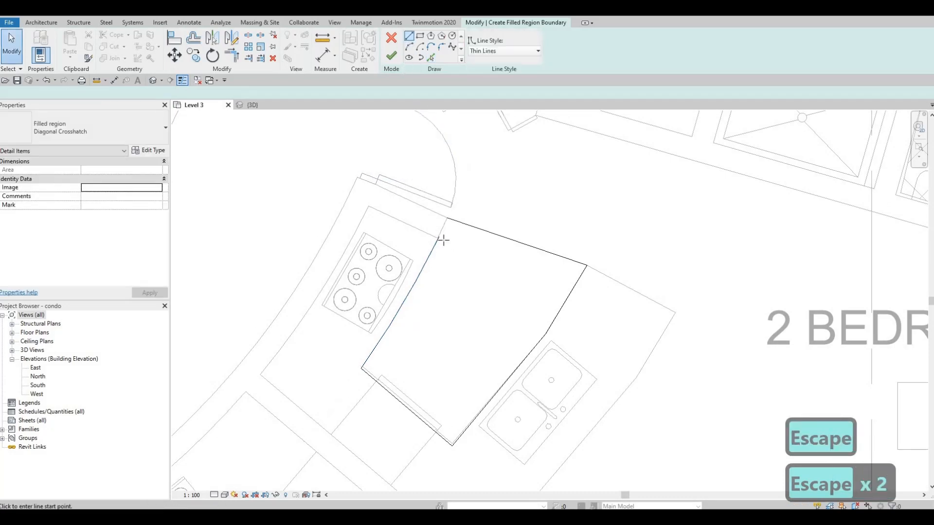
{"action": "left_click", "coordinate": [445, 219]}
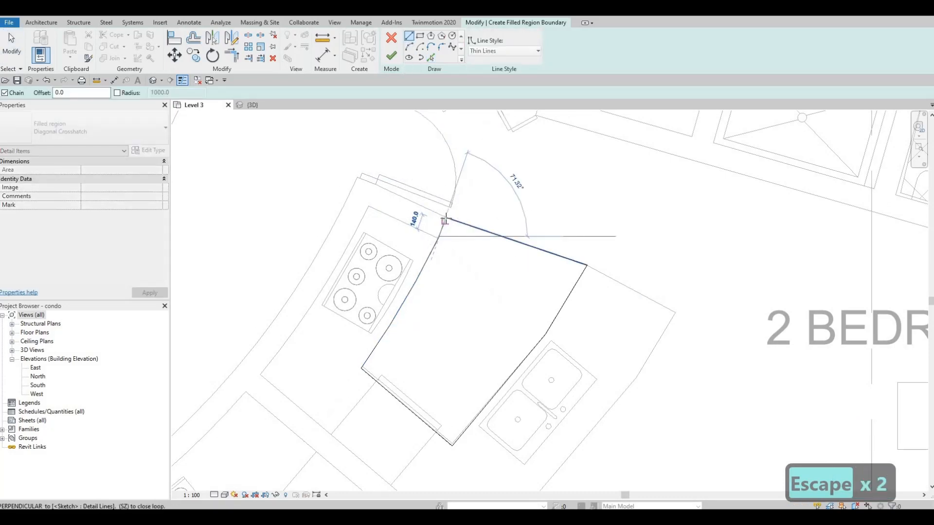
{"action": "key", "text": "Escape"}
{"action": "left_click", "coordinate": [390, 56]}
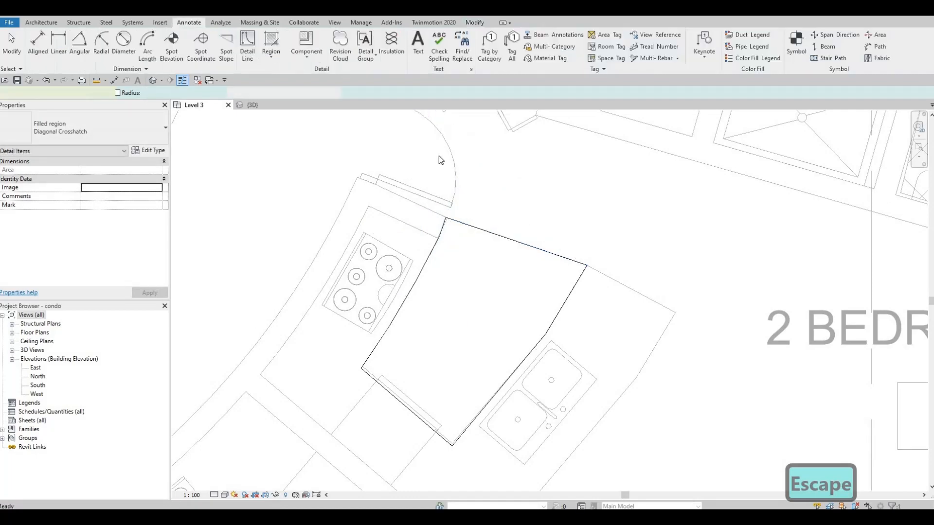
{"action": "key", "text": "Escape"}
Start a similar Diagonal Crosshatch region in unit 51's kitchen with an edge of about 1060 mm across the refrigerator front
{"action": "scroll", "coordinate": [558, 196], "scroll_direction": "up", "scroll_amount": 3}
{"action": "scroll", "coordinate": [559, 196], "scroll_direction": "down", "scroll_amount": 3}
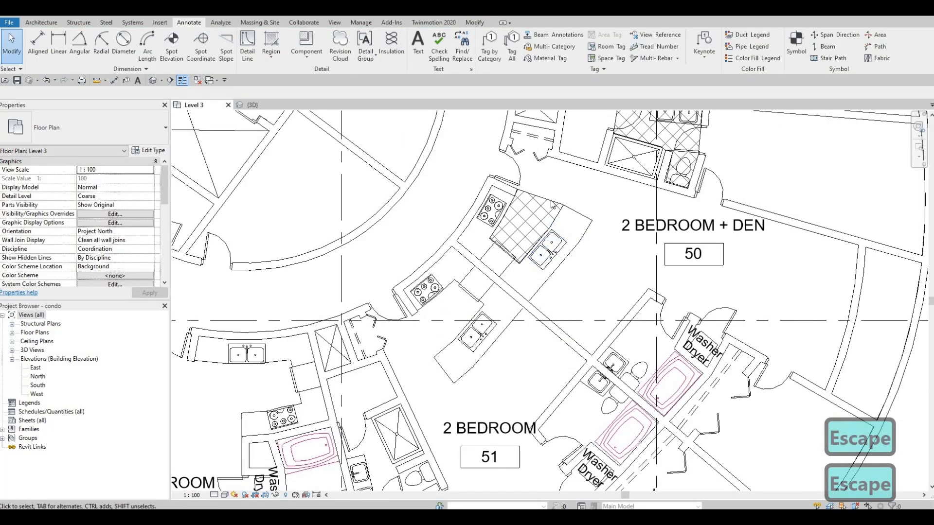
{"action": "left_click", "coordinate": [542, 212]}
{"action": "key", "text": "c"}
{"action": "key", "text": "s"}
{"action": "scroll", "coordinate": [433, 287], "scroll_direction": "up", "scroll_amount": 4}
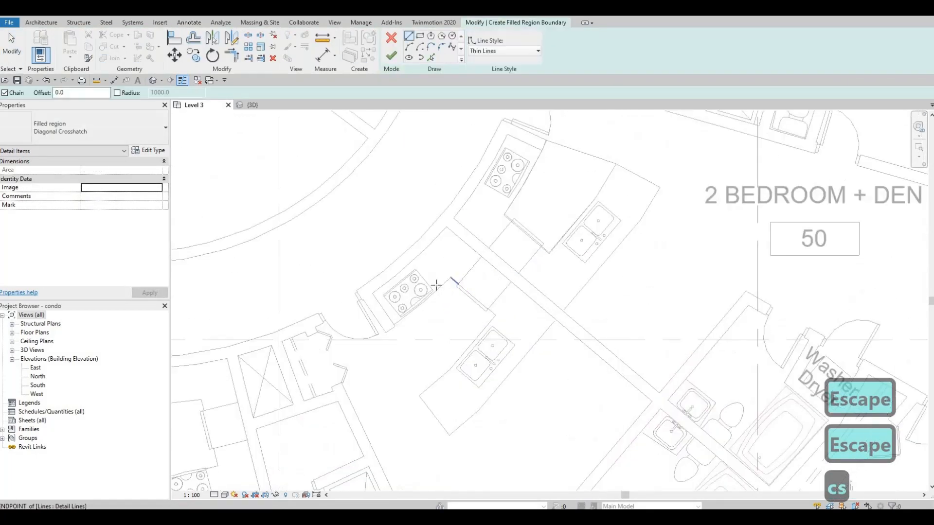
{"action": "scroll", "coordinate": [449, 269], "scroll_direction": "up", "scroll_amount": 1}
{"action": "left_click", "coordinate": [447, 270]}
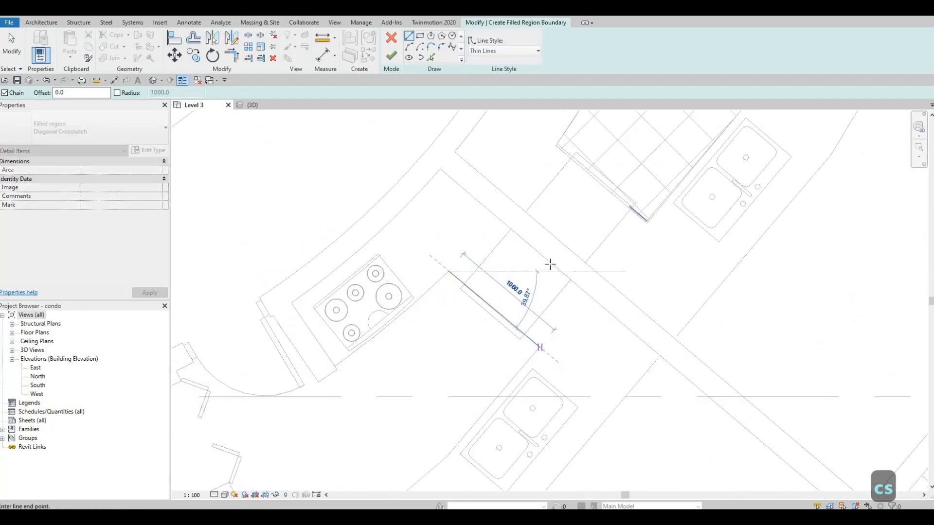
{"action": "left_click", "coordinate": [540, 347]}
Sketch edges along unit 51's kitchen island, about 1260 mm beside the sink and about 740 mm to the island's end corner
{"action": "middle_click_drag", "start_coordinate": [461, 450], "coordinate": [548, 288]}
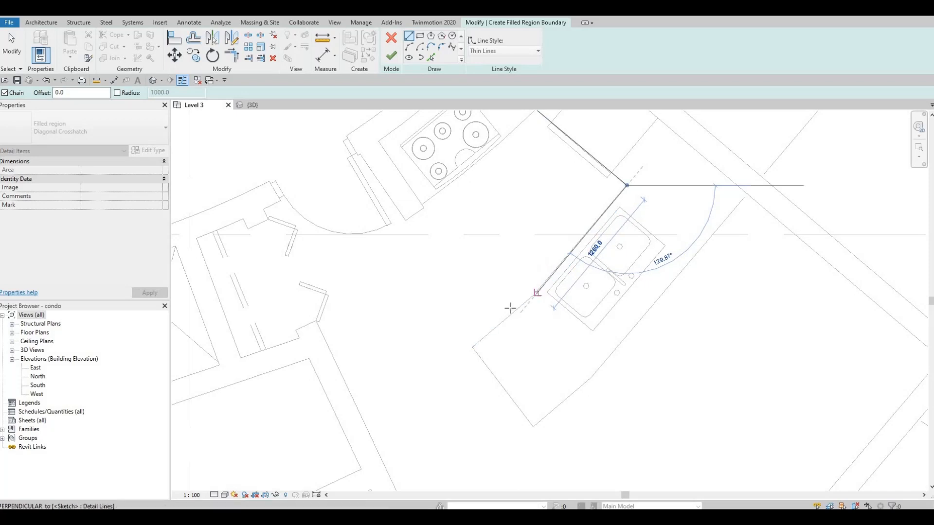
{"action": "left_click", "coordinate": [474, 344]}
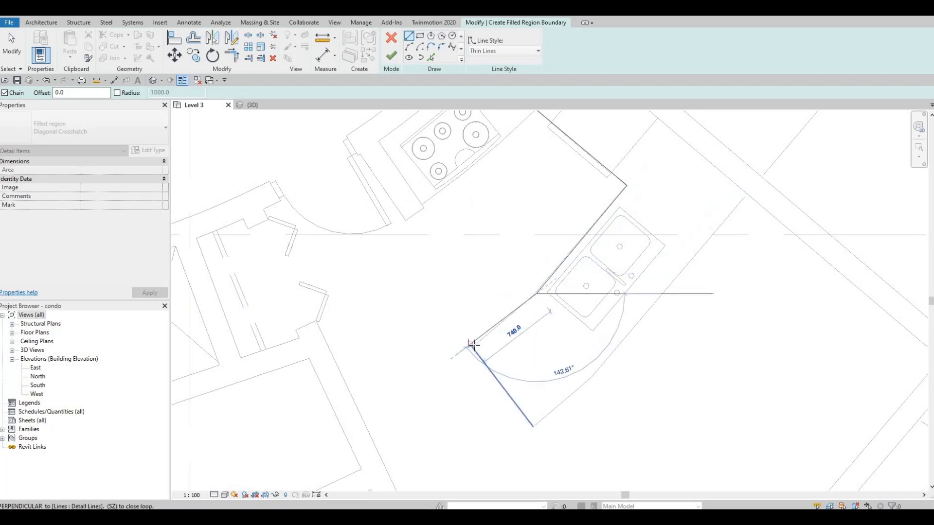
{"action": "scroll", "coordinate": [472, 347], "scroll_direction": "up", "scroll_amount": 2}
{"action": "left_click", "coordinate": [471, 349]}
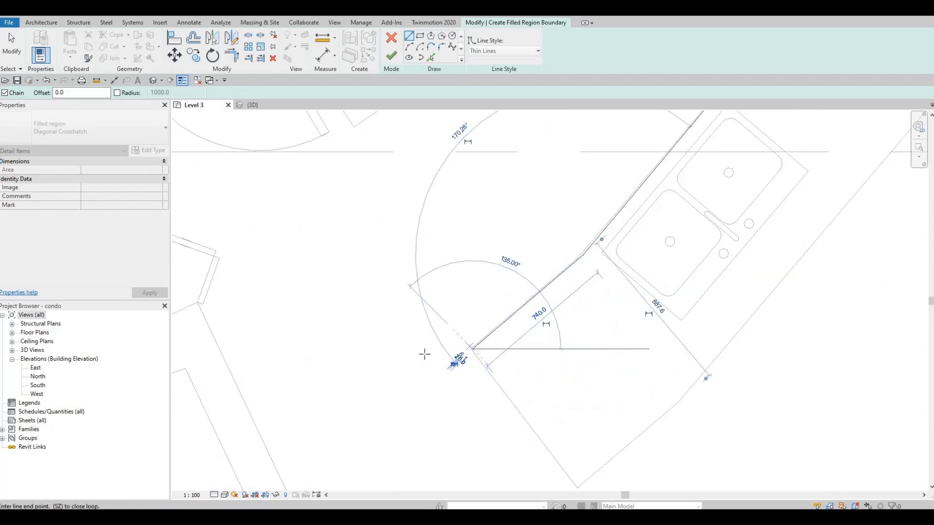
Sketch edges of about 1310 mm to the entry wall and 35 mm to the counter, trace the counter front, and try to finish the region
{"action": "middle_click_drag", "start_coordinate": [350, 148], "coordinate": [392, 296]}
{"action": "scroll", "coordinate": [392, 296], "scroll_direction": "down", "scroll_amount": 1}
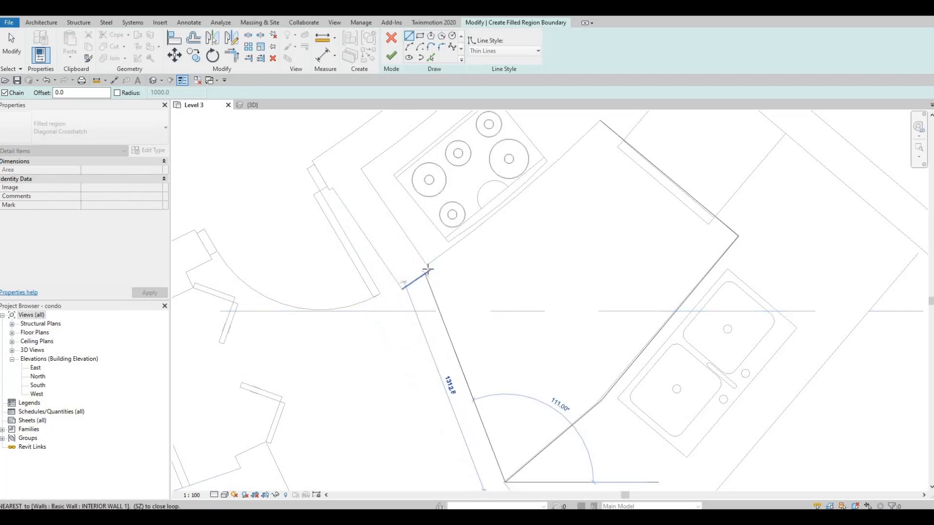
{"action": "scroll", "coordinate": [427, 287], "scroll_direction": "up", "scroll_amount": 2}
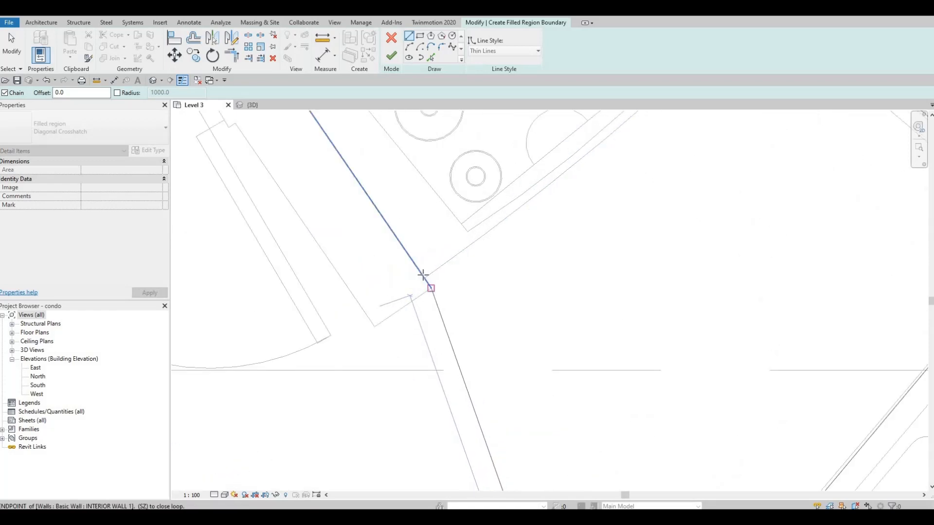
{"action": "left_click", "coordinate": [424, 277]}
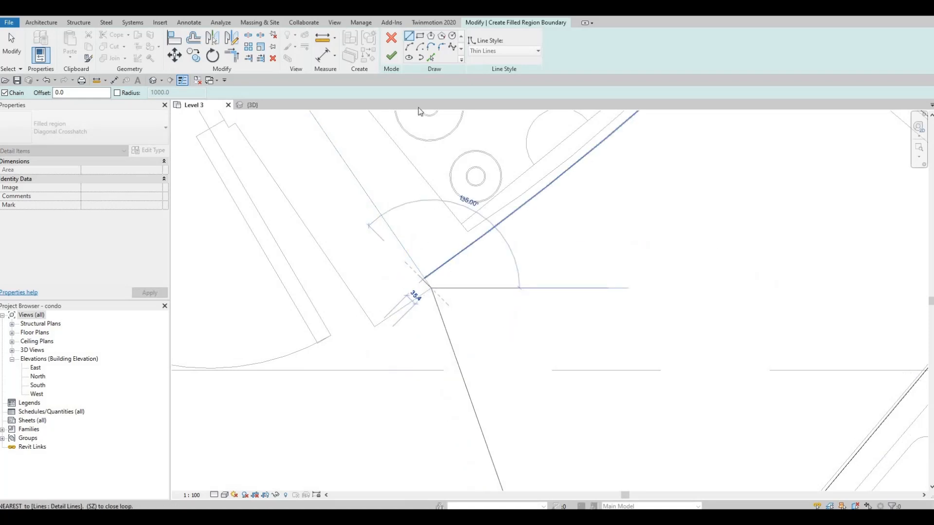
{"action": "key", "text": "Escape"}
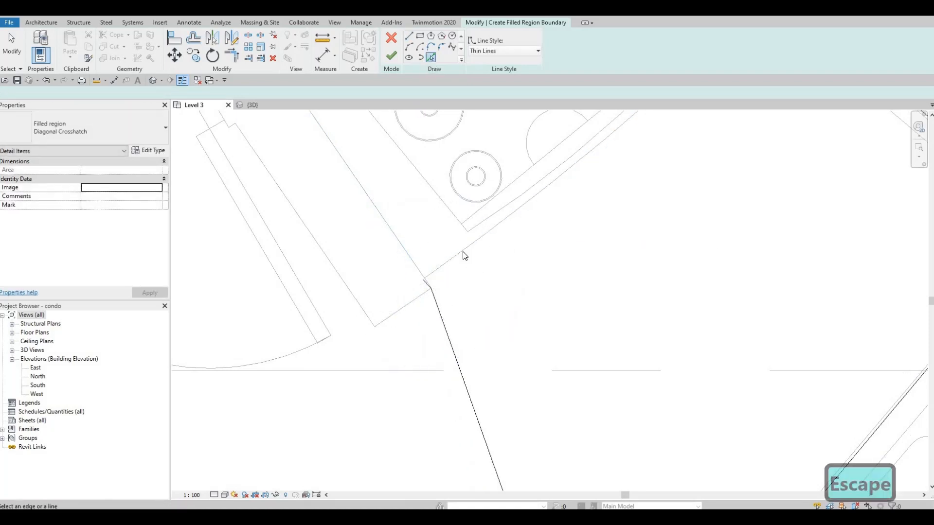
{"action": "left_click", "coordinate": [391, 55]}
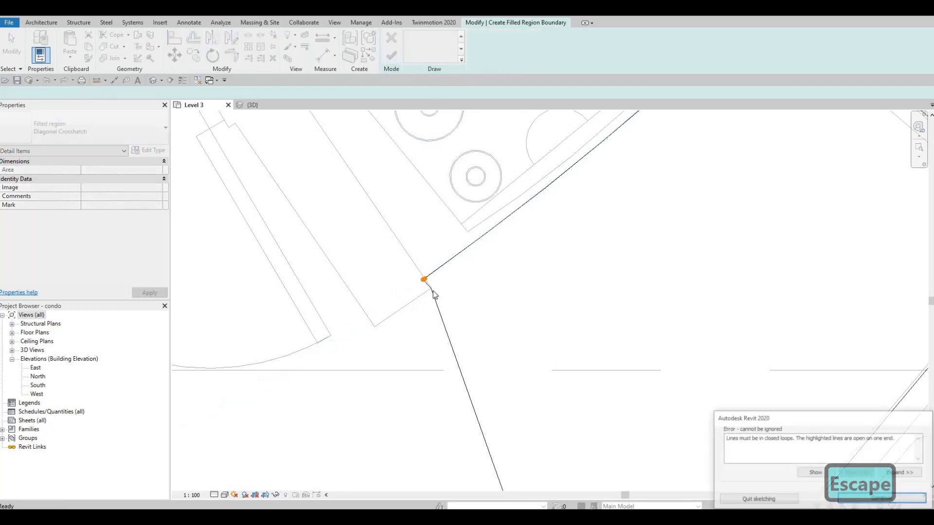
Join the open boundary ends at the counter corner near the entry wall and finish unit 51's kitchen region
{"action": "key", "text": "Escape"}
{"action": "key", "text": "Escape"}
{"action": "scroll", "coordinate": [425, 283], "scroll_direction": "up", "scroll_amount": 2}
{"action": "left_click", "coordinate": [422, 283]}
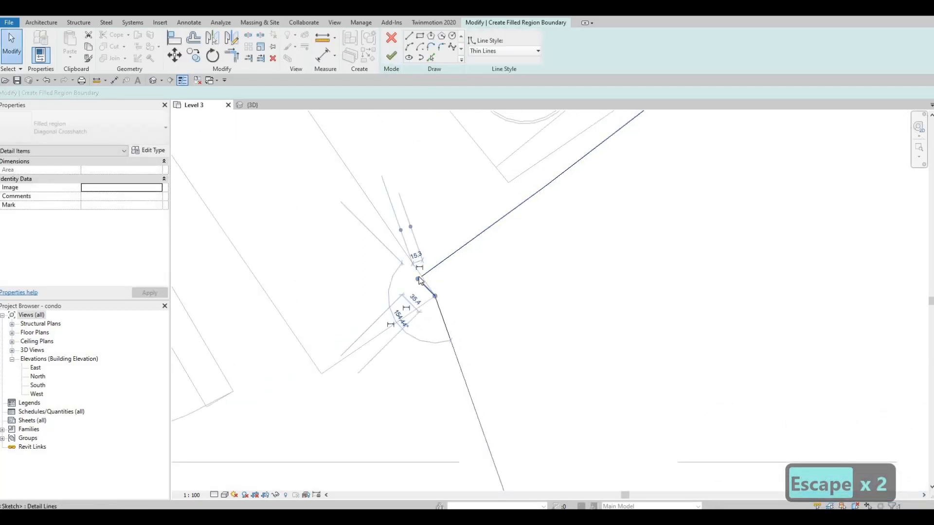
{"action": "left_click_drag", "start_coordinate": [419, 279], "coordinate": [421, 276]}
{"action": "left_click", "coordinate": [389, 53]}
{"action": "key", "text": "Escape"}
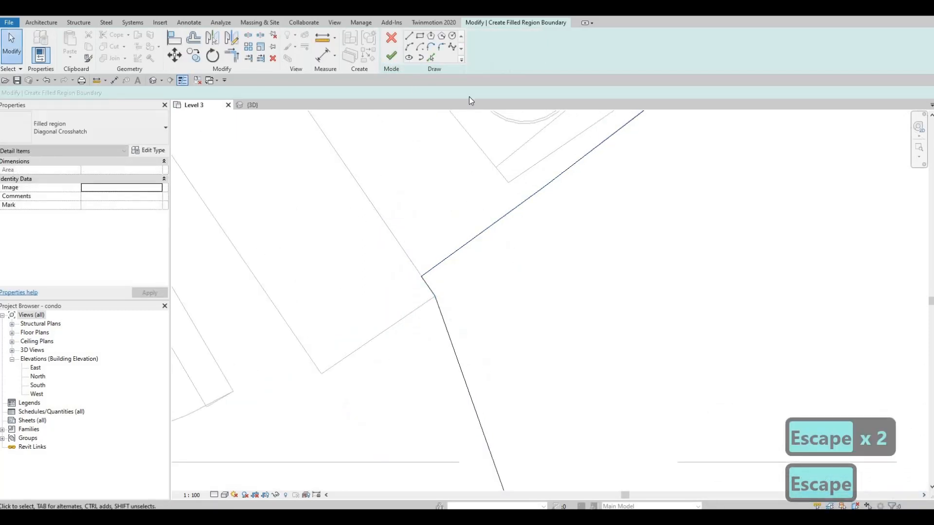
{"action": "scroll", "coordinate": [461, 157], "scroll_direction": "down", "scroll_amount": 2}
{"action": "key", "text": "Escape"}
{"action": "scroll", "coordinate": [549, 236], "scroll_direction": "down", "scroll_amount": 4}
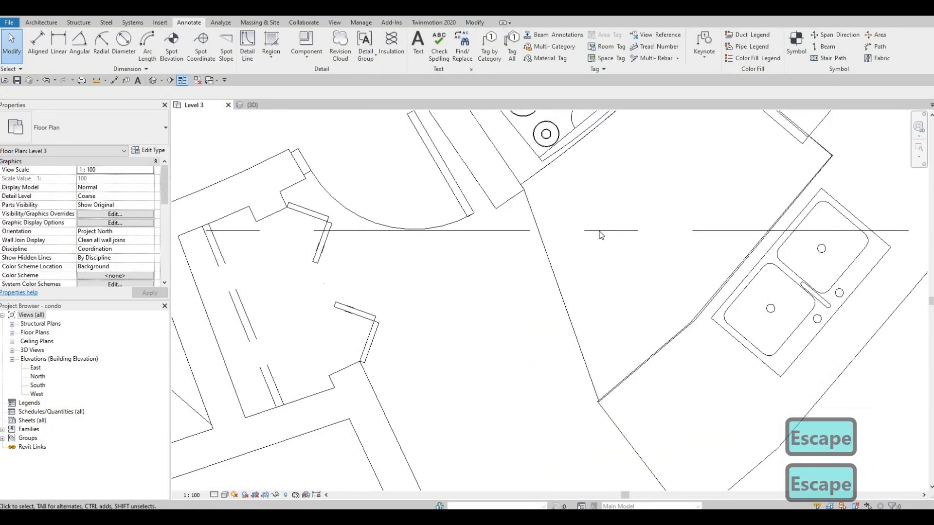
{"action": "scroll", "coordinate": [596, 250], "scroll_direction": "up", "scroll_amount": 2}
{"action": "scroll", "coordinate": [607, 218], "scroll_direction": "down", "scroll_amount": 5}
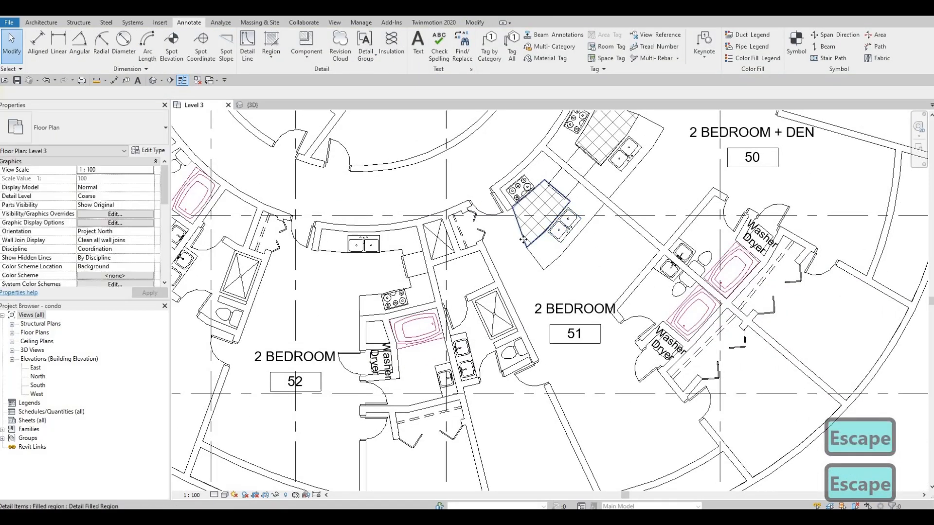
Start a similar Diagonal Crosshatch filled region for unit 50's bathroom floor
{"action": "left_click", "coordinate": [523, 239]}
{"action": "key", "text": "c"}
{"action": "key", "text": "s"}
{"action": "middle_click_drag", "start_coordinate": [615, 254], "coordinate": [461, 257]}
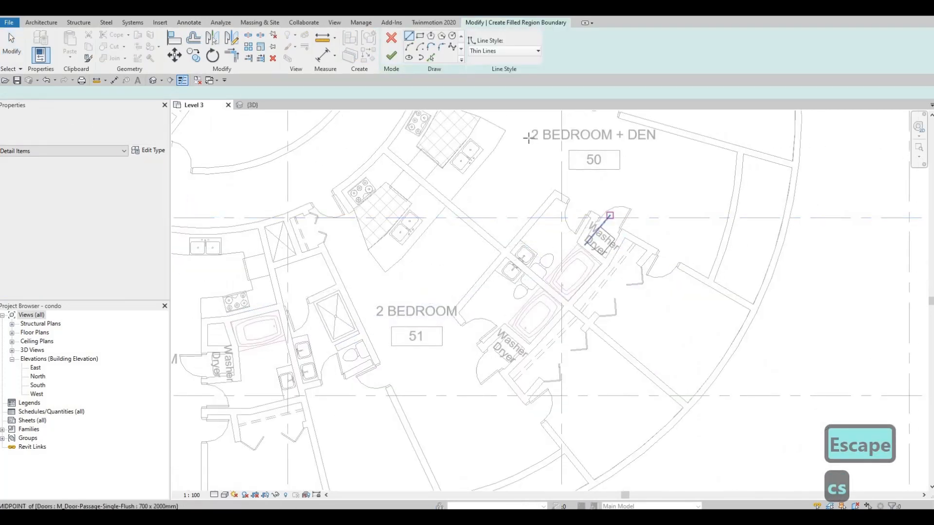
{"action": "key", "text": "Escape"}
{"action": "scroll", "coordinate": [585, 199], "scroll_direction": "up", "scroll_amount": 3}
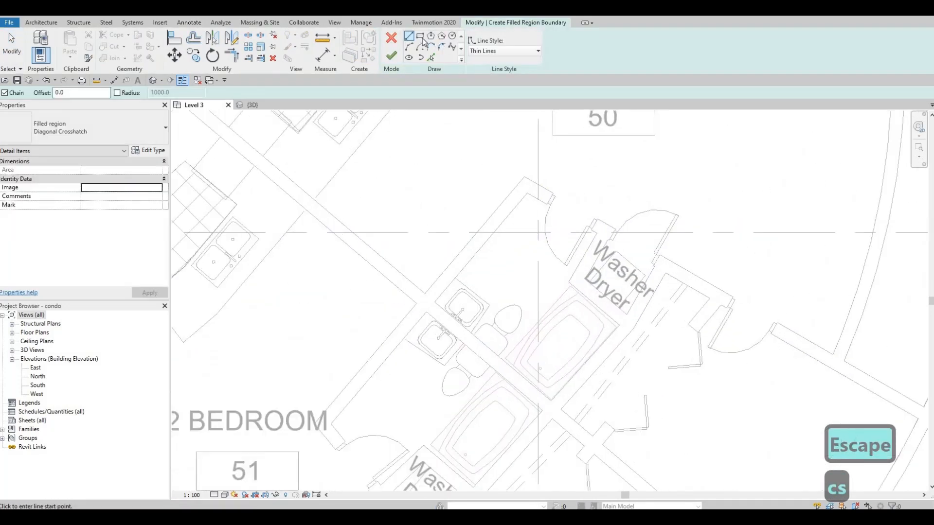
{"action": "left_click", "coordinate": [529, 194]}
{"action": "left_click", "coordinate": [455, 278]}
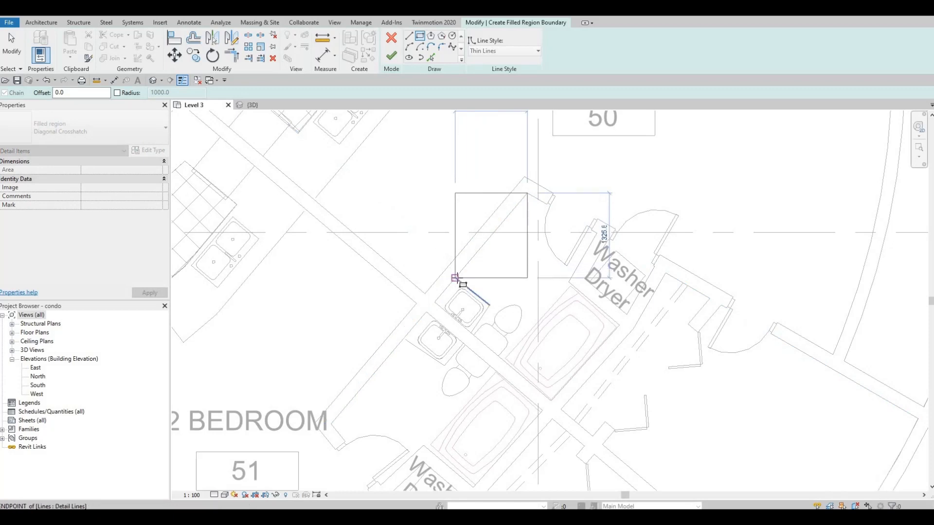
{"action": "key", "text": "Escape"}
{"action": "key", "text": "Escape"}
{"action": "key", "text": "Escape"}
{"action": "left_click", "coordinate": [507, 284]}
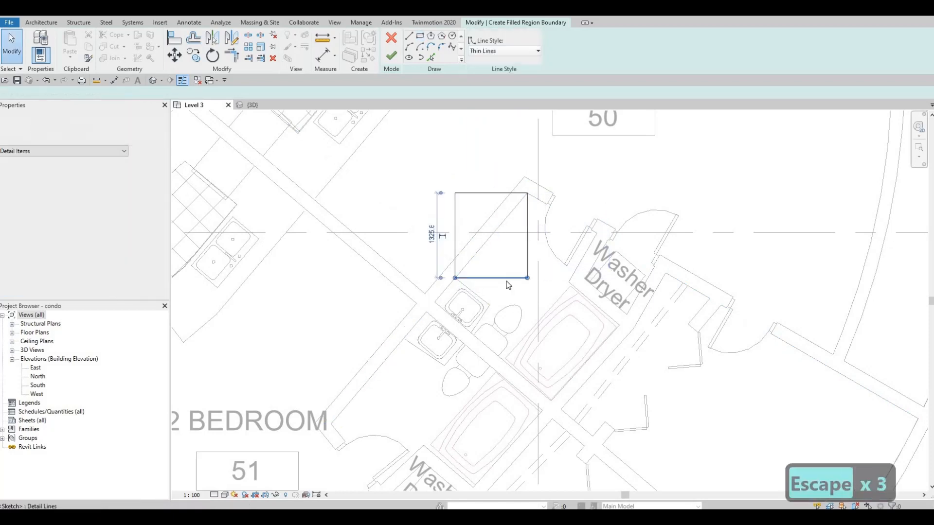
{"action": "key", "text": "Tab"}
{"action": "key", "text": "Delete"}
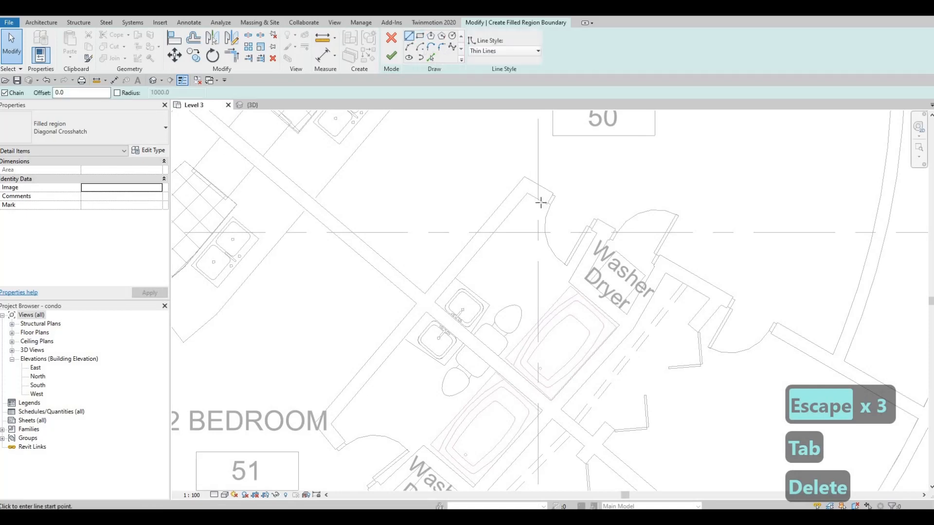
Sketch edges about 1740 mm along unit 50's bathroom wall, around the vanity, and behind the toilet to the bathtub
{"action": "scroll", "coordinate": [456, 276], "scroll_direction": "up", "scroll_amount": 3}
{"action": "left_click", "coordinate": [455, 281]}
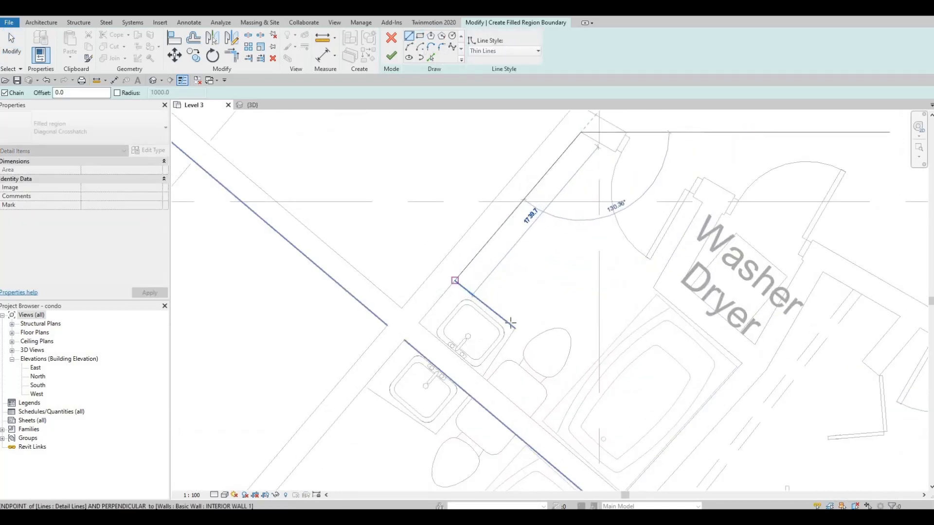
{"action": "left_click", "coordinate": [500, 363]}
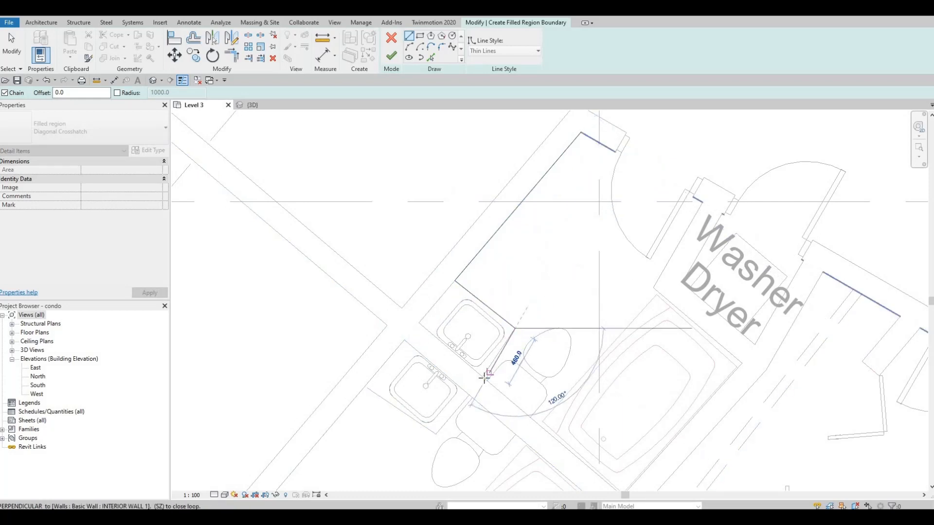
{"action": "left_click", "coordinate": [538, 417]}
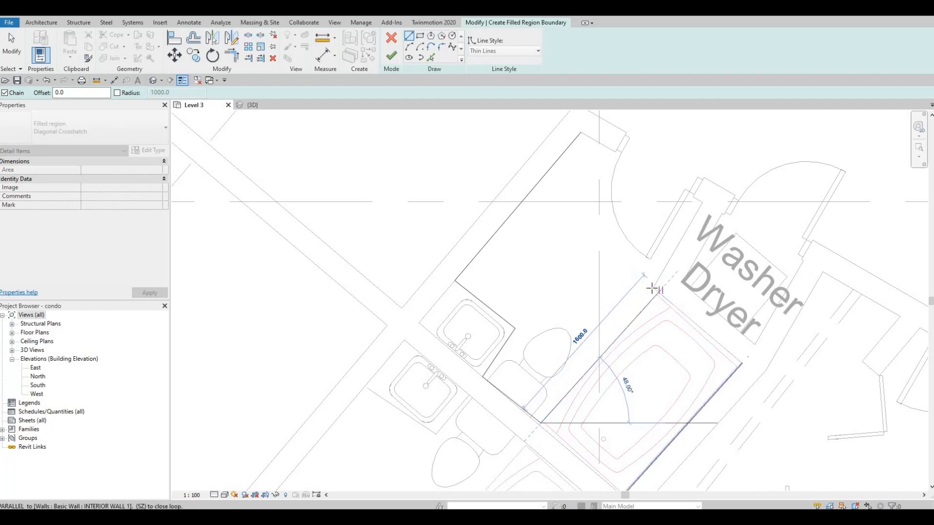
Sketch edges of about 1600 mm along the bathtub, 730 mm beside the washer and 1200 mm across the doorway, and finish the region
{"action": "scroll", "coordinate": [657, 287], "scroll_direction": "up", "scroll_amount": 2}
{"action": "left_click", "coordinate": [664, 294]}
{"action": "middle_click_drag", "start_coordinate": [723, 159], "coordinate": [707, 227]}
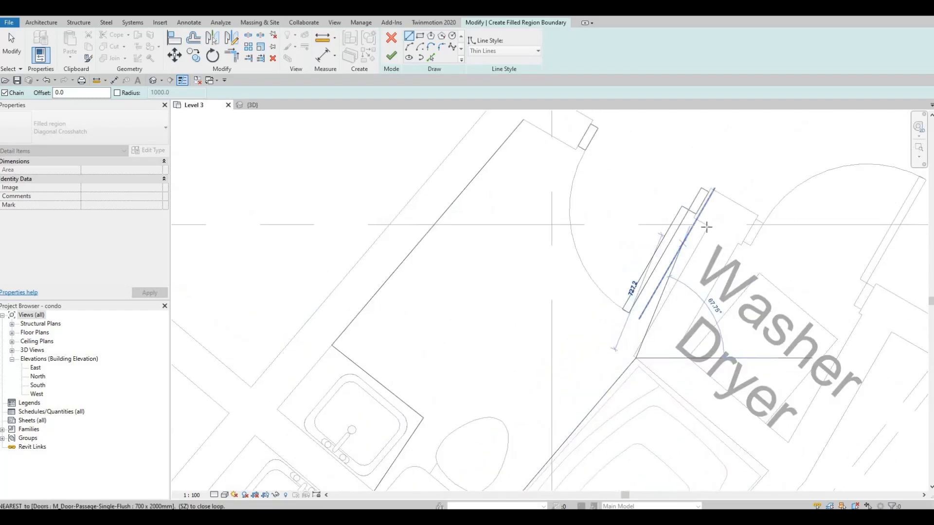
{"action": "left_click", "coordinate": [709, 226]}
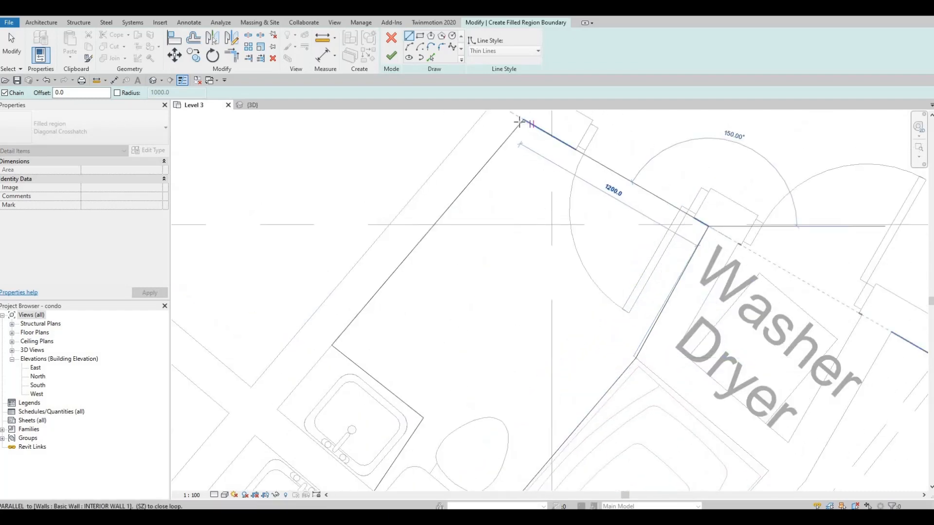
{"action": "left_click", "coordinate": [523, 121]}
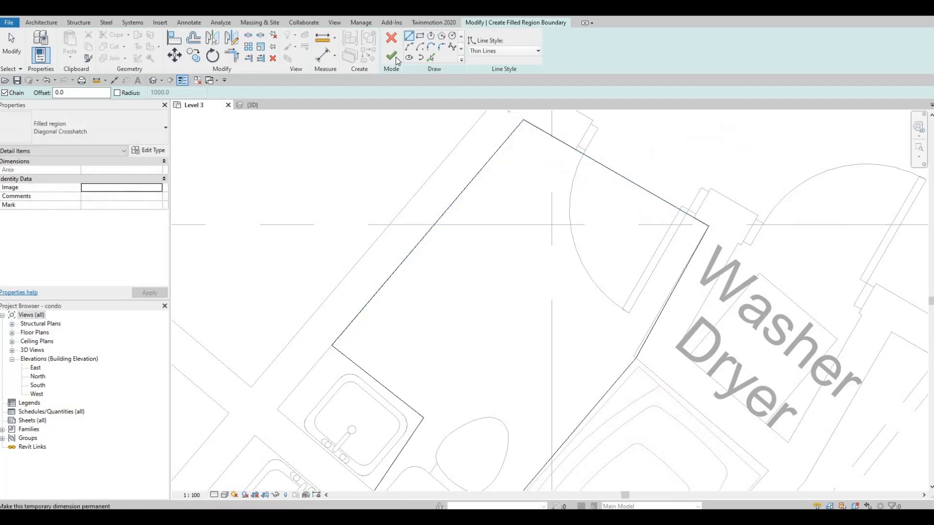
{"action": "key", "text": "Escape"}
{"action": "key", "text": "Escape"}
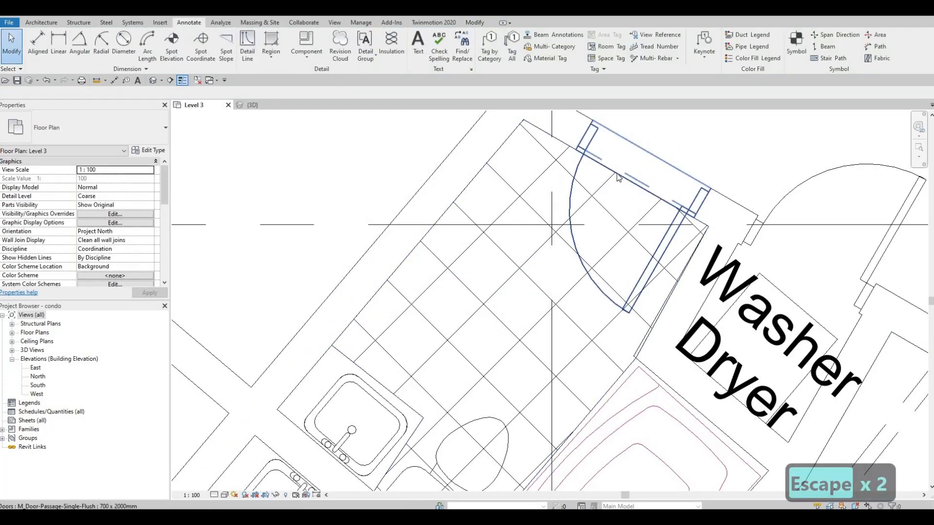
{"action": "key", "text": "Escape"}
Start a similar Diagonal Crosshatch region in unit 51's bathroom with edges of about 460 mm and 775 mm around the vanity
{"action": "left_click", "coordinate": [616, 179]}
{"action": "key", "text": "c"}
{"action": "key", "text": "s"}
{"action": "scroll", "coordinate": [542, 235], "scroll_direction": "down", "scroll_amount": 3}
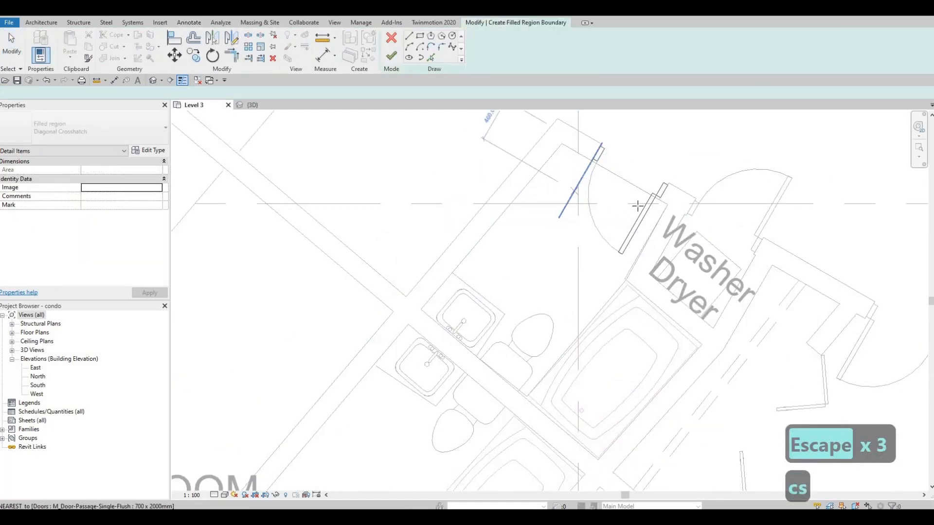
{"action": "middle_click_drag", "start_coordinate": [369, 394], "coordinate": [542, 235]}
{"action": "scroll", "coordinate": [543, 236], "scroll_direction": "down", "scroll_amount": 2}
{"action": "scroll", "coordinate": [512, 242], "scroll_direction": "up", "scroll_amount": 5}
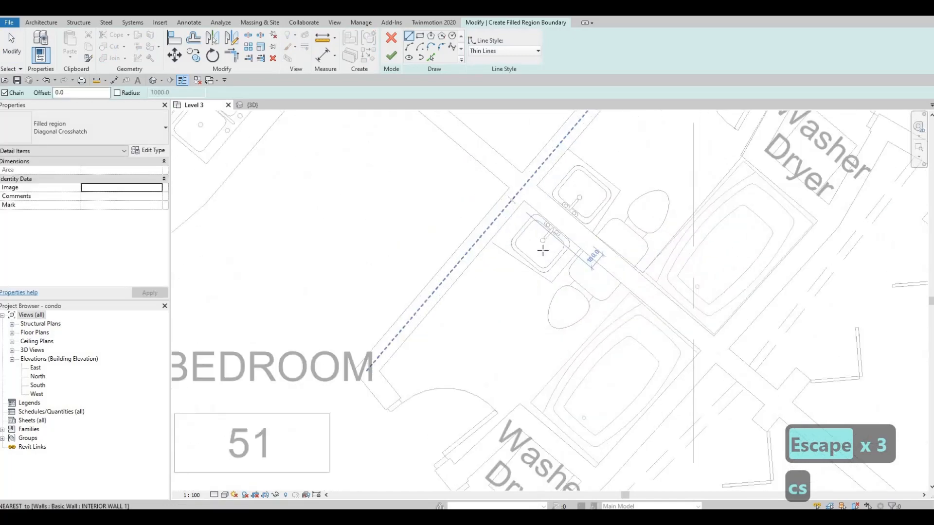
{"action": "left_click", "coordinate": [554, 282]}
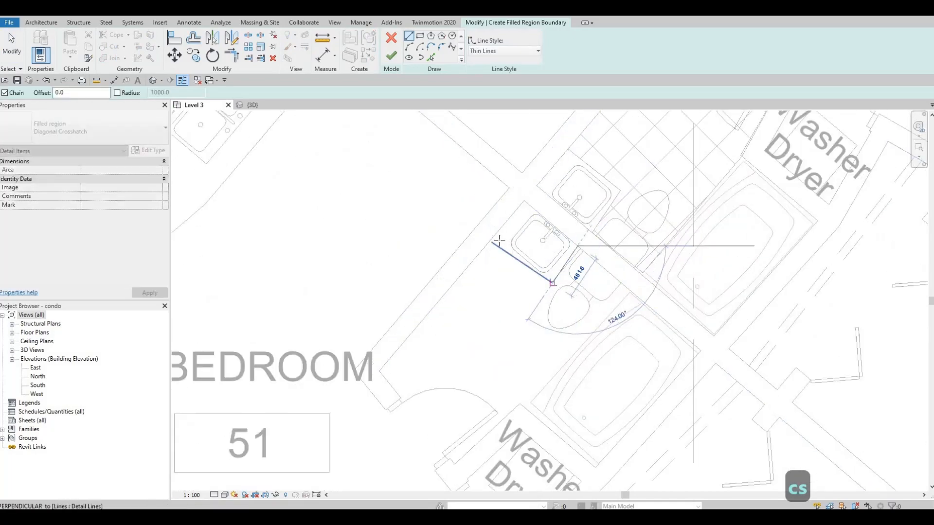
{"action": "left_click", "coordinate": [491, 241]}
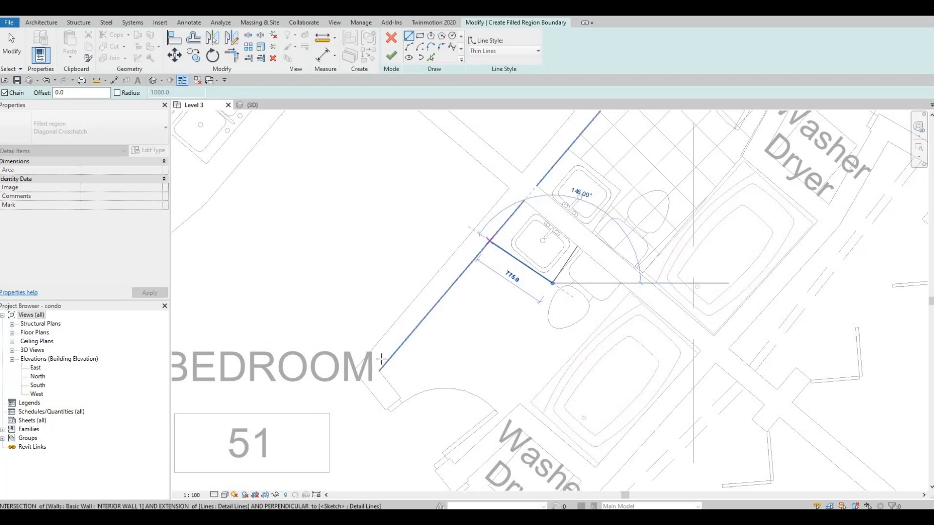
Sketch edges along unit 51's bathroom wall, about 1230 mm across the doorway and about 915 mm beside the washer
{"action": "left_click", "coordinate": [379, 371]}
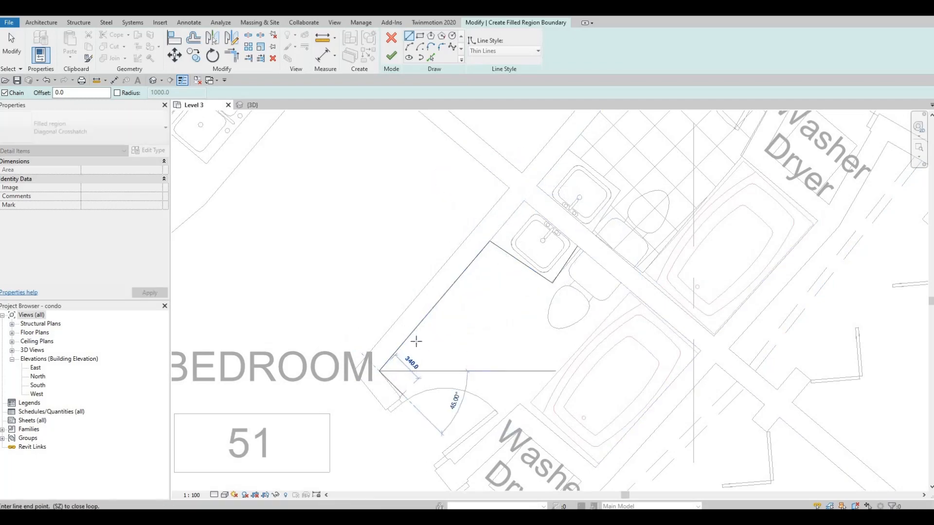
{"action": "middle_click_drag", "start_coordinate": [455, 467], "coordinate": [426, 357]}
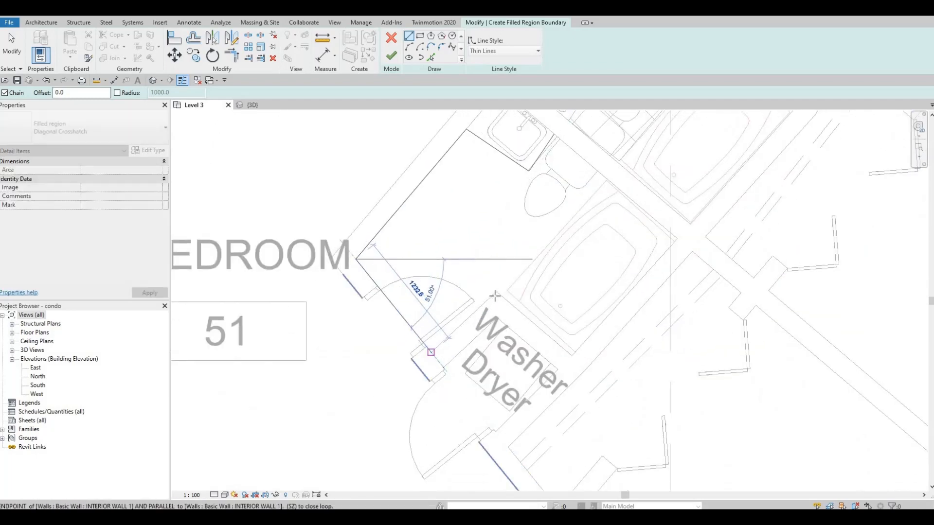
{"action": "left_click", "coordinate": [431, 352]}
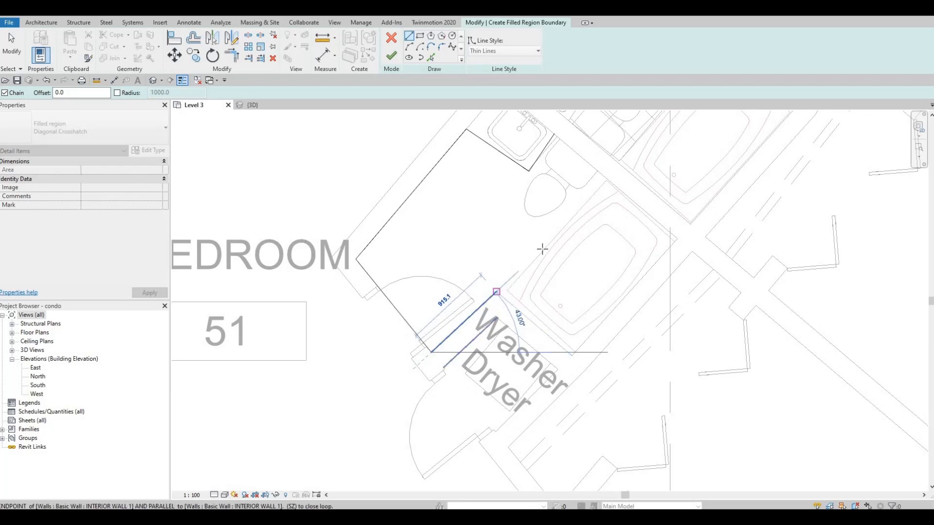
{"action": "left_click", "coordinate": [496, 292]}
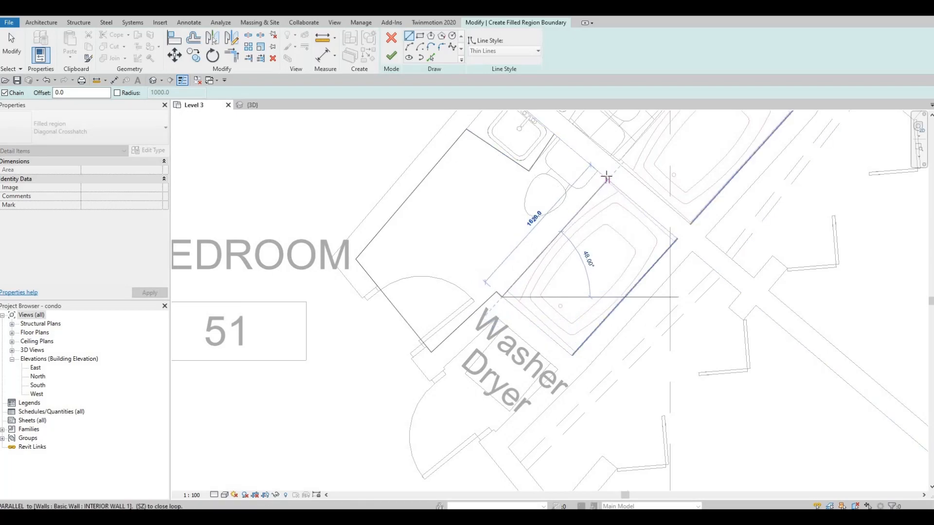
Sketch an edge of about 1620 mm along the bathtub, close the boundary with about 730 mm behind the toilet, and finish the region
{"action": "scroll", "coordinate": [626, 325], "scroll_direction": "up", "scroll_amount": 3}
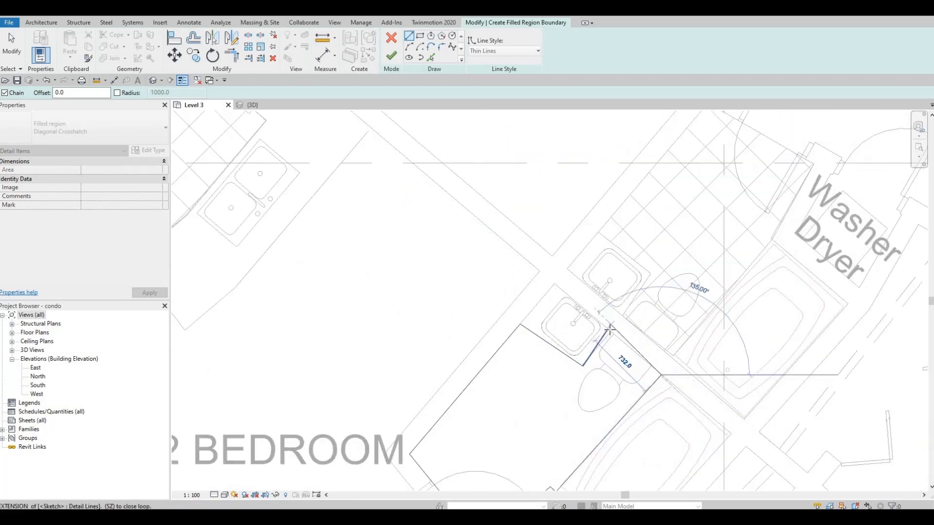
{"action": "key", "text": "Escape"}
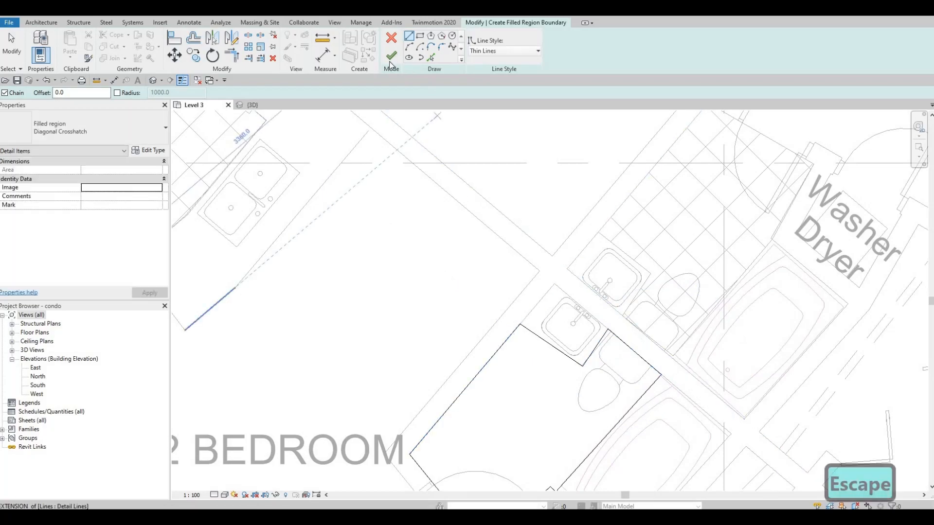
{"action": "scroll", "coordinate": [623, 373], "scroll_direction": "down", "scroll_amount": 6}
{"action": "key", "text": "Escape"}
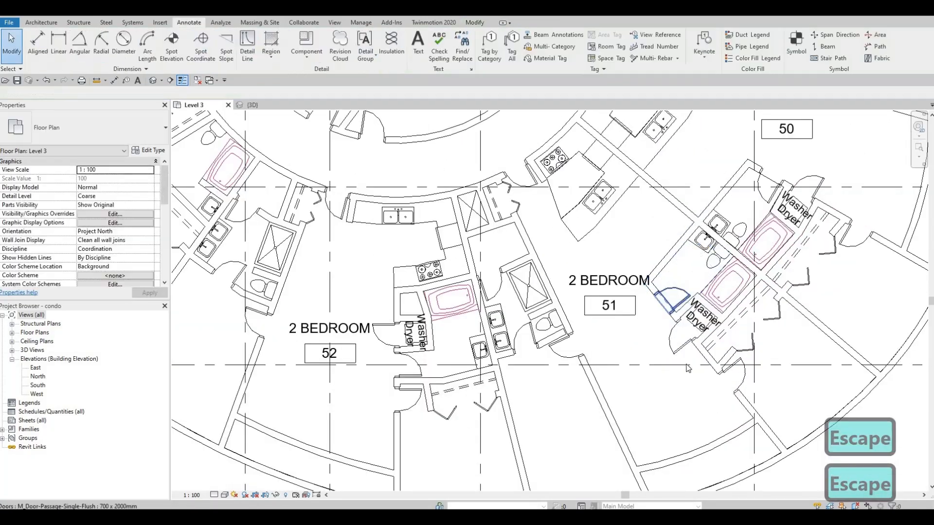
Examine the Level 3 plan for condo units whose kitchen and bathroom floors still lack a crosshatch region
{"action": "middle_click_drag", "start_coordinate": [678, 323], "coordinate": [655, 397]}
{"action": "middle_click_drag", "start_coordinate": [595, 328], "coordinate": [588, 352]}
{"action": "middle_click_drag", "start_coordinate": [583, 171], "coordinate": [583, 242]}
{"action": "middle_click_drag", "start_coordinate": [550, 168], "coordinate": [559, 238]}
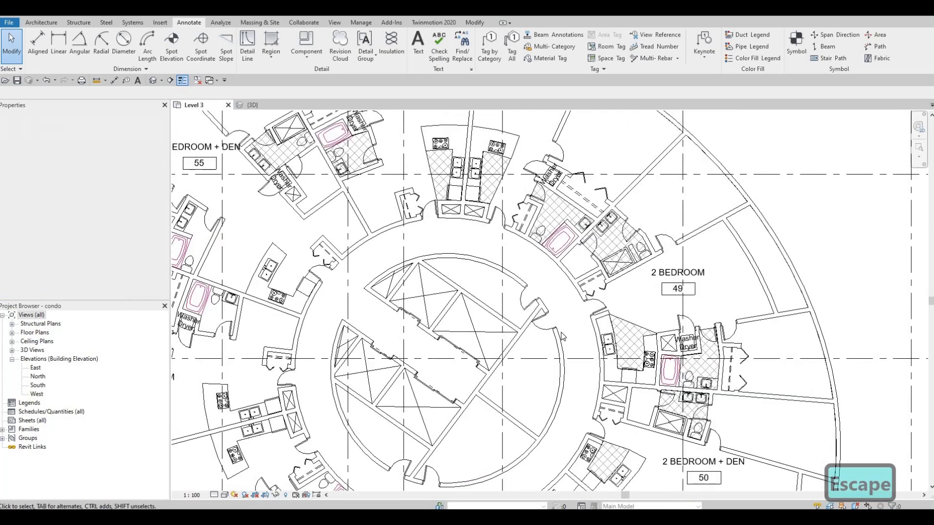
{"action": "middle_click_drag", "start_coordinate": [561, 389], "coordinate": [592, 247]}
{"action": "middle_click_drag", "start_coordinate": [555, 380], "coordinate": [587, 237]}
{"action": "scroll", "coordinate": [589, 310], "scroll_direction": "up", "scroll_amount": 5}
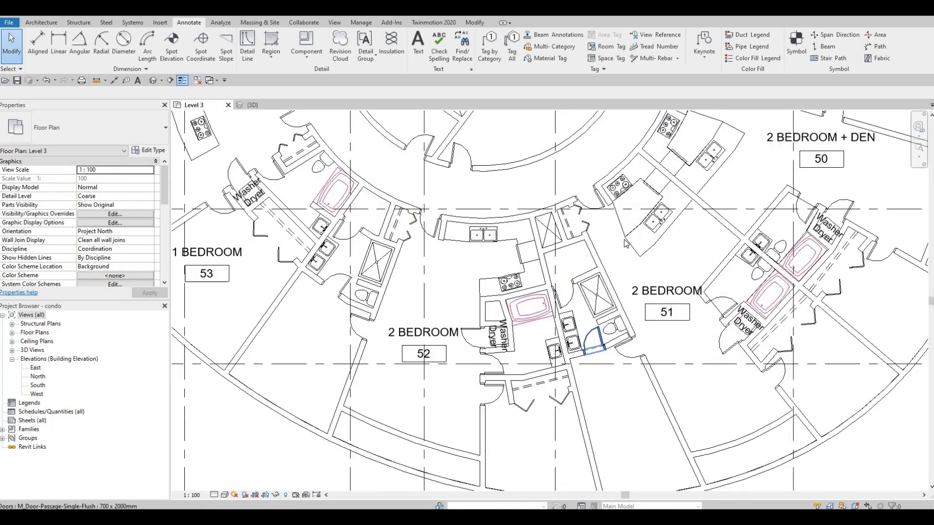
{"action": "key", "text": "Escape"}
{"action": "key", "text": "Escape"}
{"action": "key", "text": "Escape"}
Start a similar Diagonal Crosshatch region in unit 52's bathroom with edges of about 1500 mm along the bathtub and 1000 mm along the vanity
{"action": "left_click", "coordinate": [636, 193]}
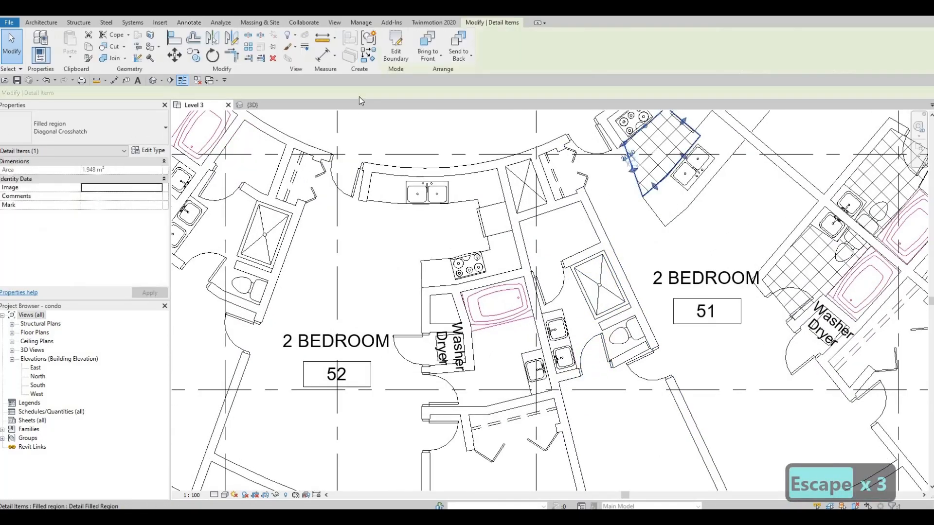
{"action": "key", "text": "c"}
{"action": "key", "text": "s"}
{"action": "scroll", "coordinate": [505, 353], "scroll_direction": "up", "scroll_amount": 1}
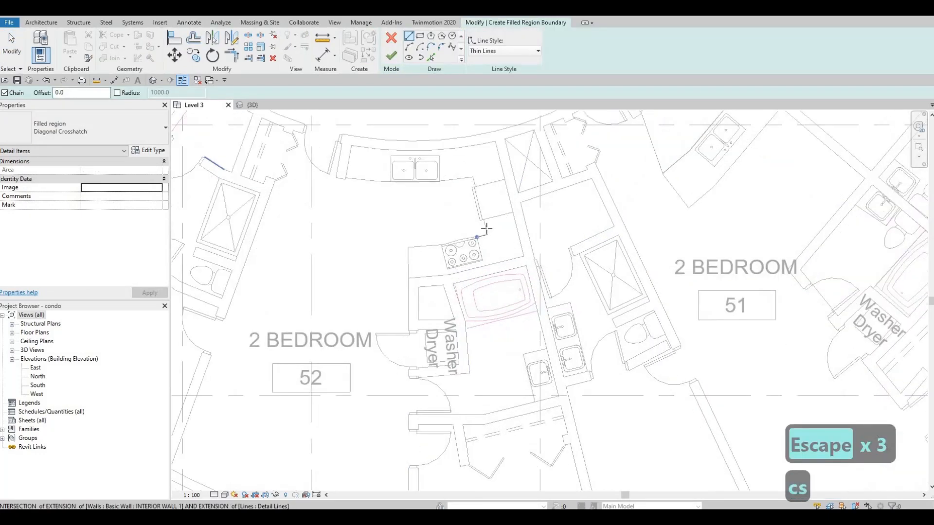
{"action": "scroll", "coordinate": [469, 277], "scroll_direction": "up", "scroll_amount": 2}
{"action": "middle_click_drag", "start_coordinate": [467, 277], "coordinate": [457, 234]}
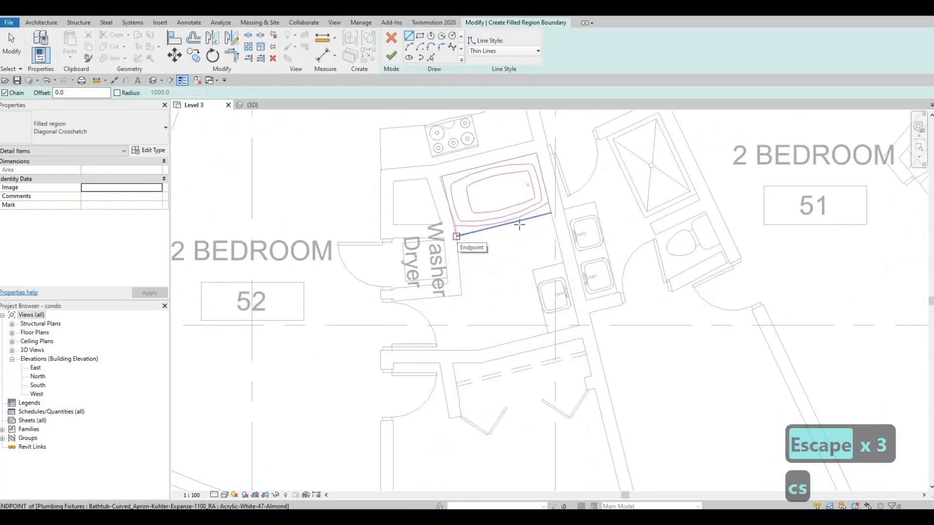
{"action": "left_click", "coordinate": [550, 213]}
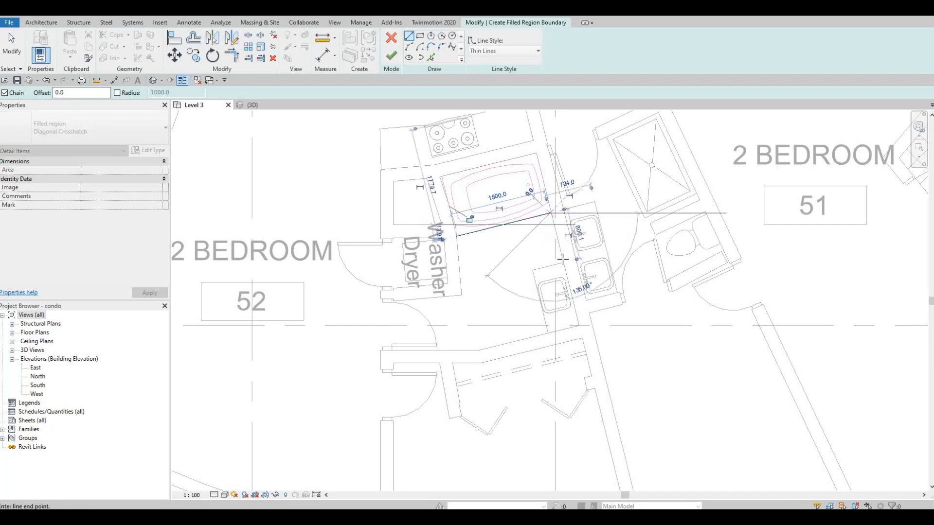
{"action": "left_click", "coordinate": [537, 268]}
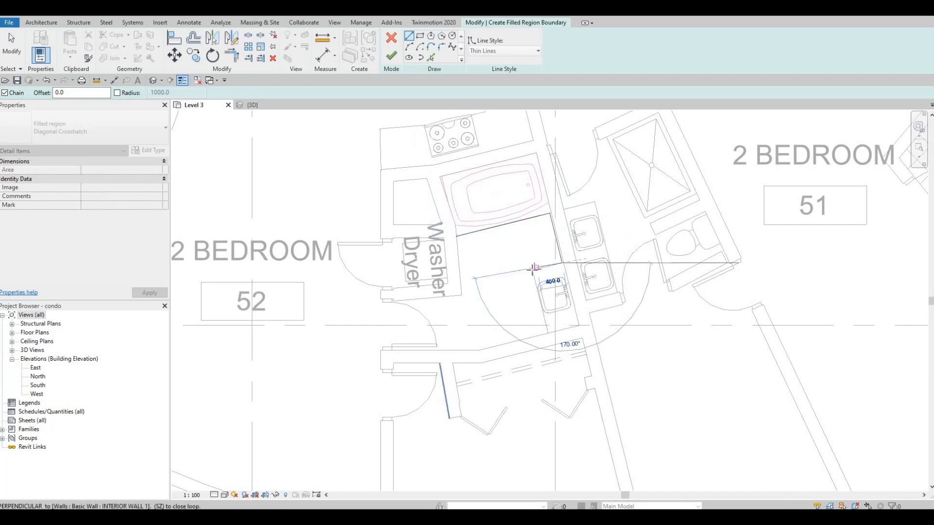
{"action": "left_click", "coordinate": [550, 330]}
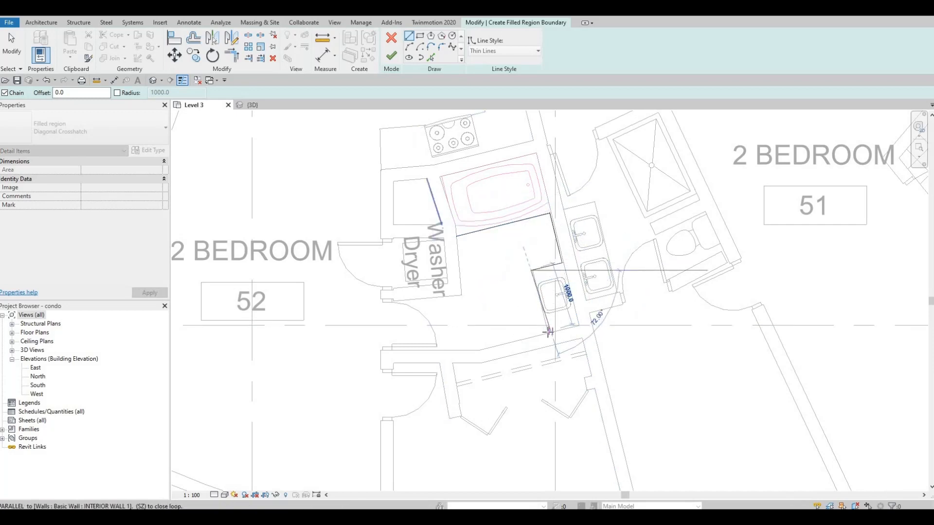
Sketch edges about 1000 mm along unit 52's angled bathroom wall, on to the door jamb, and about 760 mm across the doorway
{"action": "left_click", "coordinate": [483, 349]}
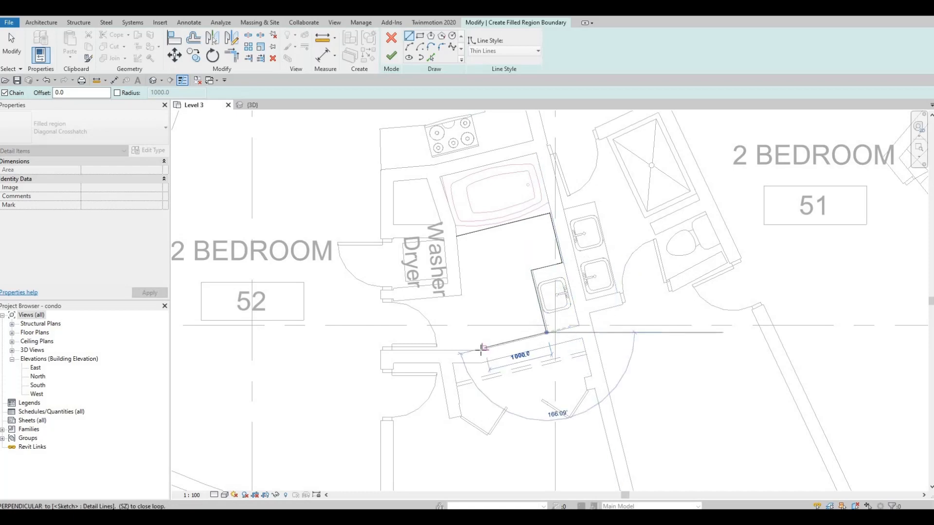
{"action": "left_click", "coordinate": [464, 348]}
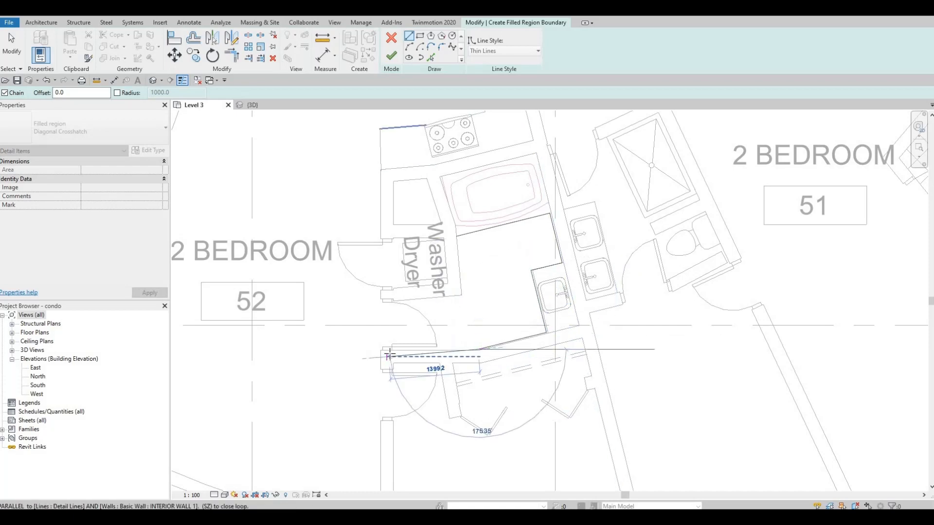
{"action": "left_click", "coordinate": [389, 350]}
{"action": "scroll", "coordinate": [389, 359], "scroll_direction": "up", "scroll_amount": 3}
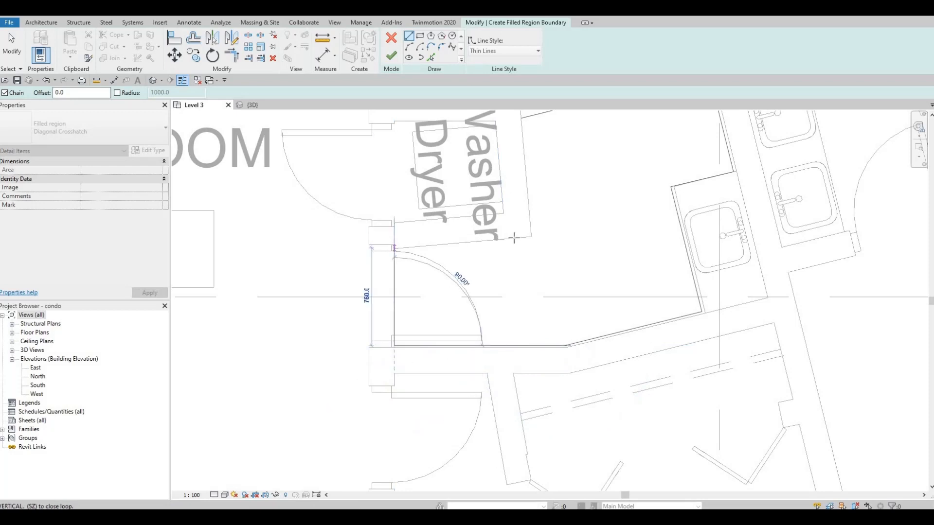
Sketch an edge of about 1060 mm along the washer wall, close the boundary up to the bathtub corner, and finish the region
{"action": "left_click", "coordinate": [514, 238]}
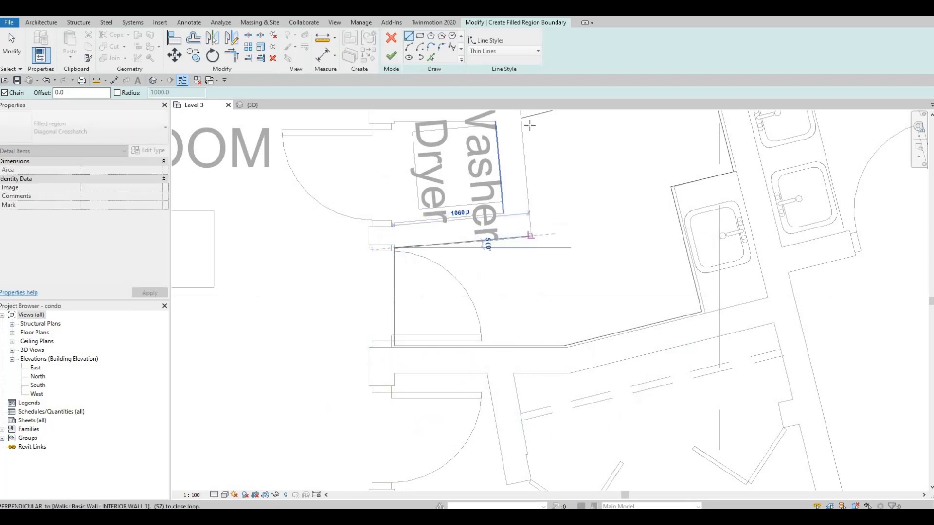
{"action": "left_click", "coordinate": [531, 236]}
{"action": "left_click", "coordinate": [520, 119]}
{"action": "key", "text": "Escape"}
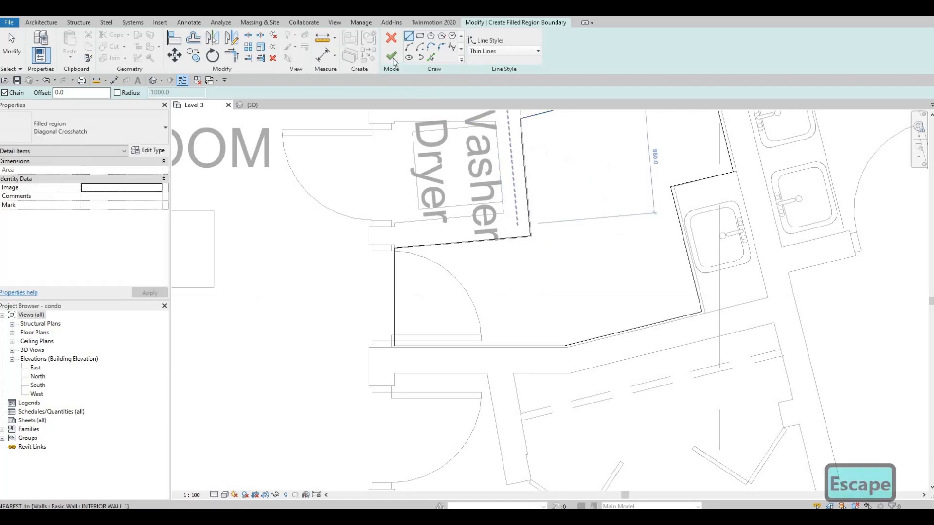
{"action": "key", "text": "Escape"}
{"action": "left_click", "coordinate": [392, 57]}
{"action": "scroll", "coordinate": [644, 304], "scroll_direction": "down", "scroll_amount": 2}
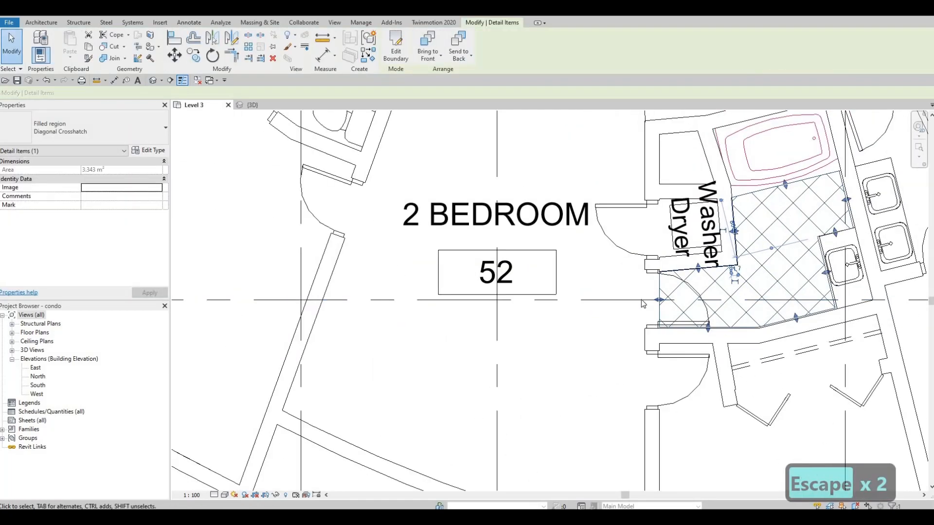
{"action": "scroll", "coordinate": [643, 304], "scroll_direction": "down", "scroll_amount": 5}
{"action": "mouse_move", "coordinate": [634, 285]}
{"action": "middle_mouse_down"}
{"action": "mouse_move", "coordinate": [593, 336]}
{"action": "mouse_move", "coordinate": [619, 385]}
{"action": "middle_mouse_up"}
{"action": "scroll", "coordinate": [622, 348], "scroll_direction": "up", "scroll_amount": 3}
{"action": "key", "text": "Escape"}
{"action": "key", "text": "Escape"}
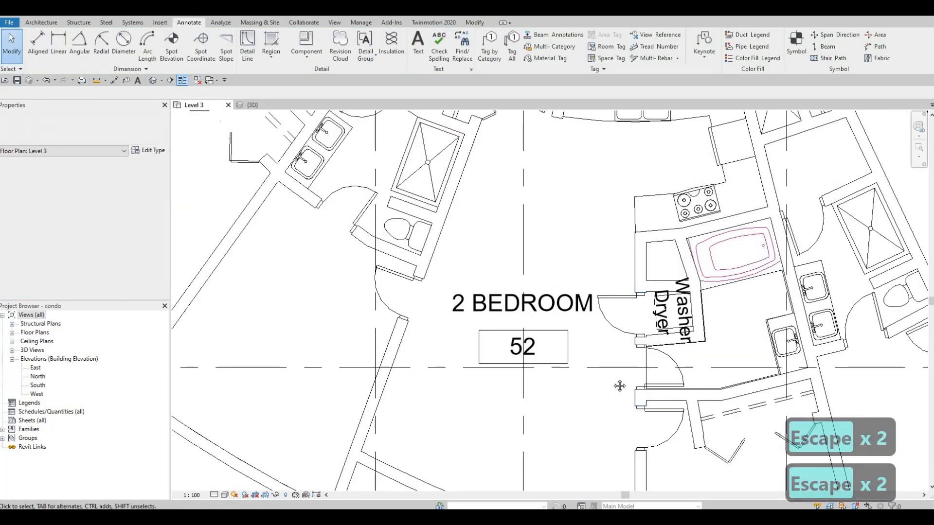
Draw two crossing diagonal detail lines in Thin Lines style across the small shaft beside unit 52's bathtub
{"action": "middle_click_drag", "start_coordinate": [638, 267], "coordinate": [613, 335]}
{"action": "left_click", "coordinate": [632, 262]}
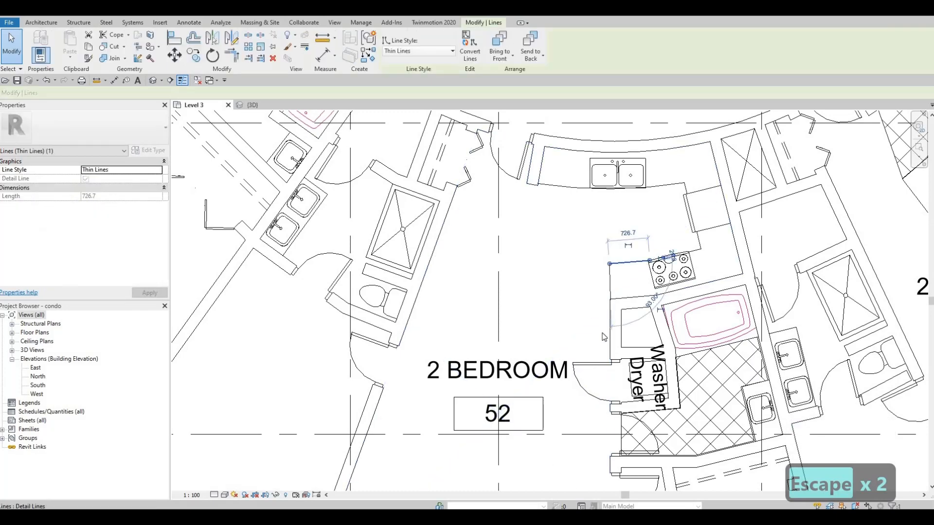
{"action": "key", "text": "c"}
{"action": "key", "text": "s"}
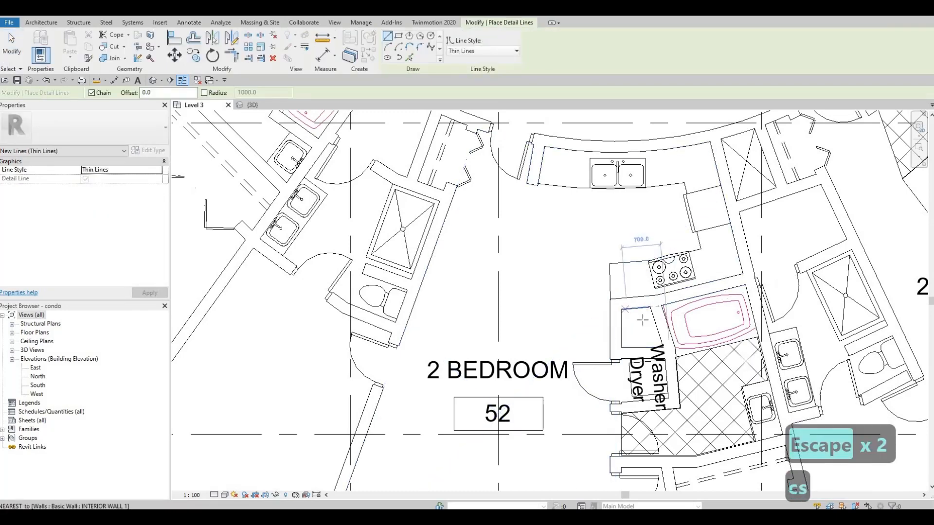
{"action": "left_click", "coordinate": [651, 308]}
{"action": "scroll", "coordinate": [655, 332], "scroll_direction": "up", "scroll_amount": 3}
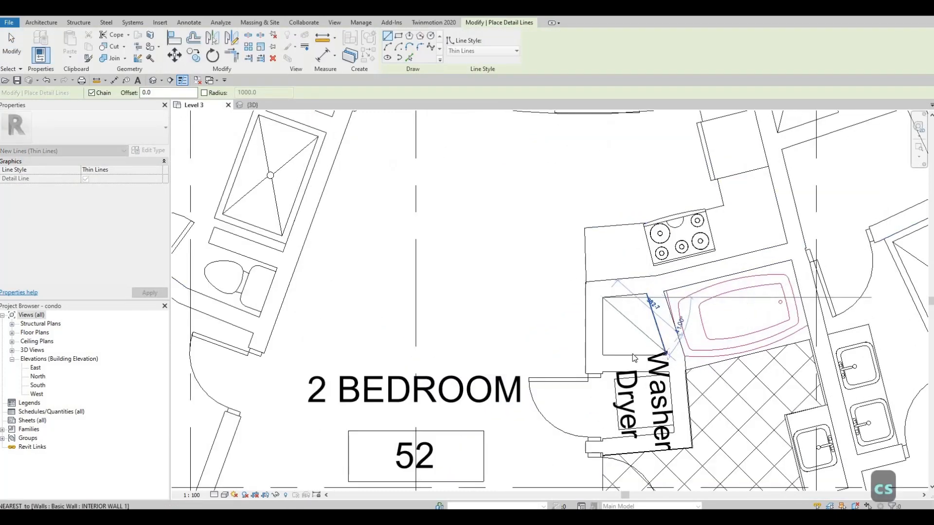
{"action": "key", "text": "Escape"}
{"action": "left_click", "coordinate": [600, 356]}
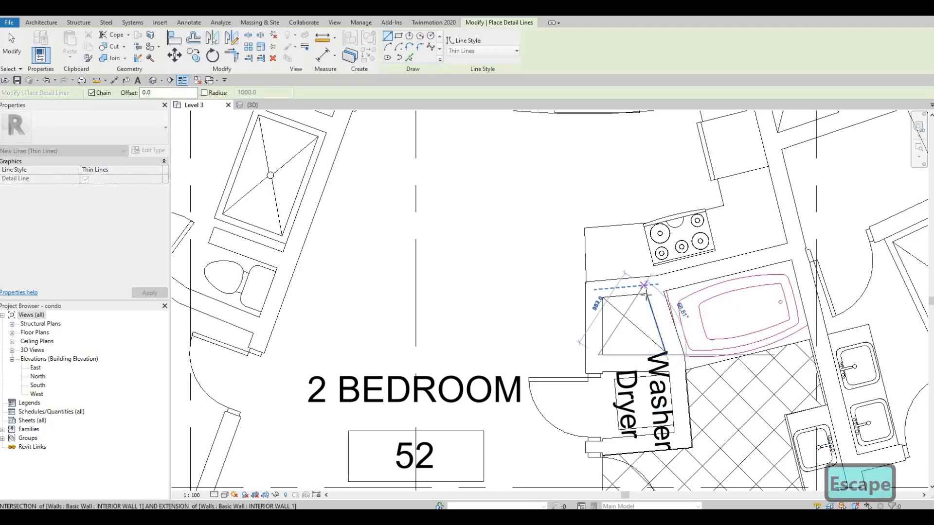
{"action": "left_click", "coordinate": [638, 295]}
{"action": "scroll", "coordinate": [638, 296], "scroll_direction": "down", "scroll_amount": 4}
{"action": "key", "text": "Escape"}
{"action": "key", "text": "Escape"}
{"action": "key", "text": "Escape"}
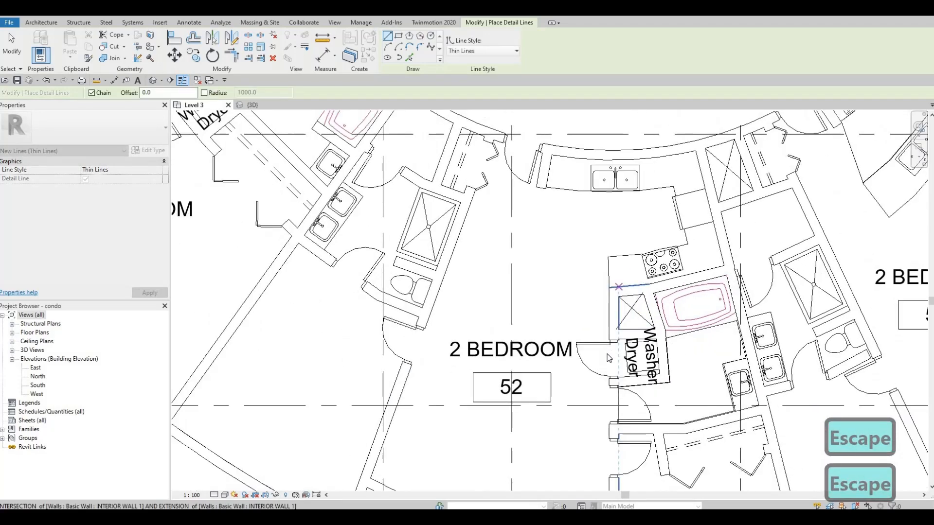
Start a similar Diagonal Crosshatch region in unit 52's kitchen with a diagonal edge of about 1880 mm between the two counter ends
{"action": "left_click", "coordinate": [607, 443]}
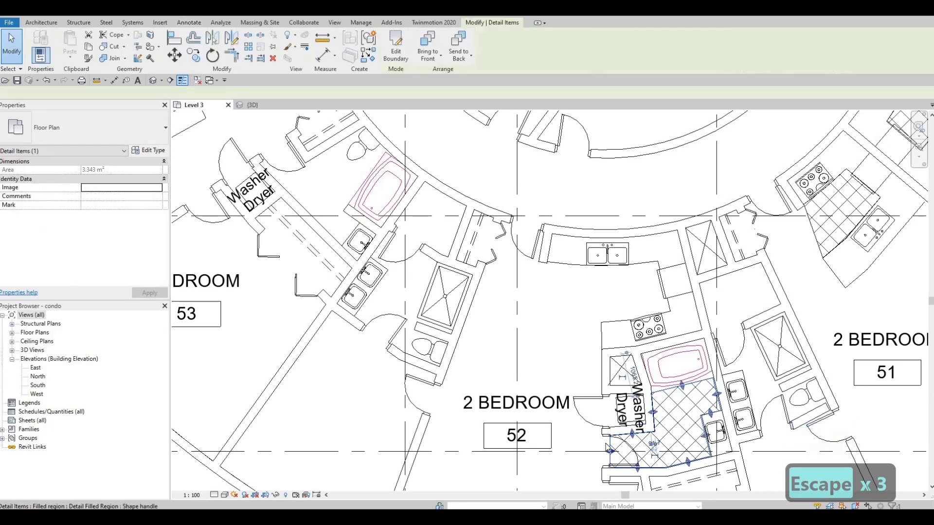
{"action": "key", "text": "c"}
{"action": "key", "text": "s"}
{"action": "scroll", "coordinate": [595, 318], "scroll_direction": "up", "scroll_amount": 2}
{"action": "left_click", "coordinate": [602, 322]}
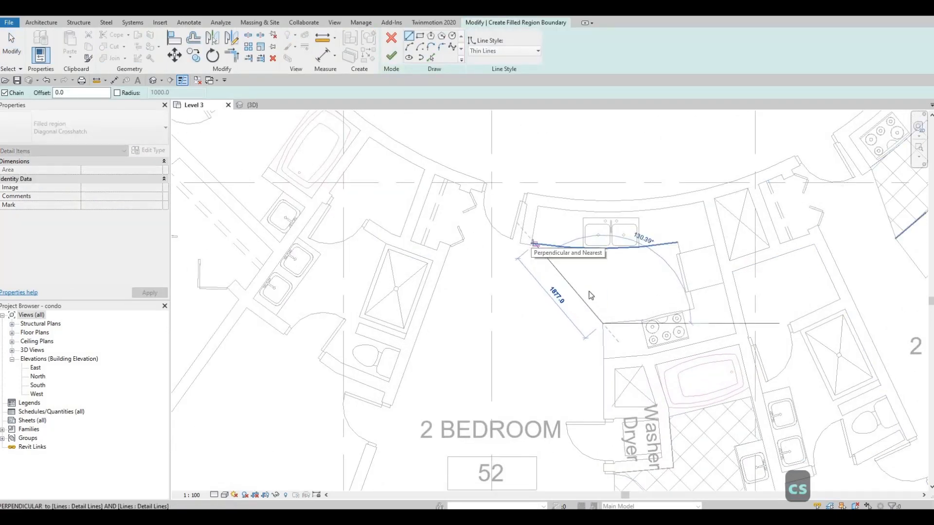
{"action": "left_click", "coordinate": [535, 244]}
{"action": "key", "text": "Escape"}
Sketch kitchen boundary edges along the stove counter, about 940 mm past the stove, and about 1210 mm along the refrigerator side
{"action": "left_click", "coordinate": [603, 323]}
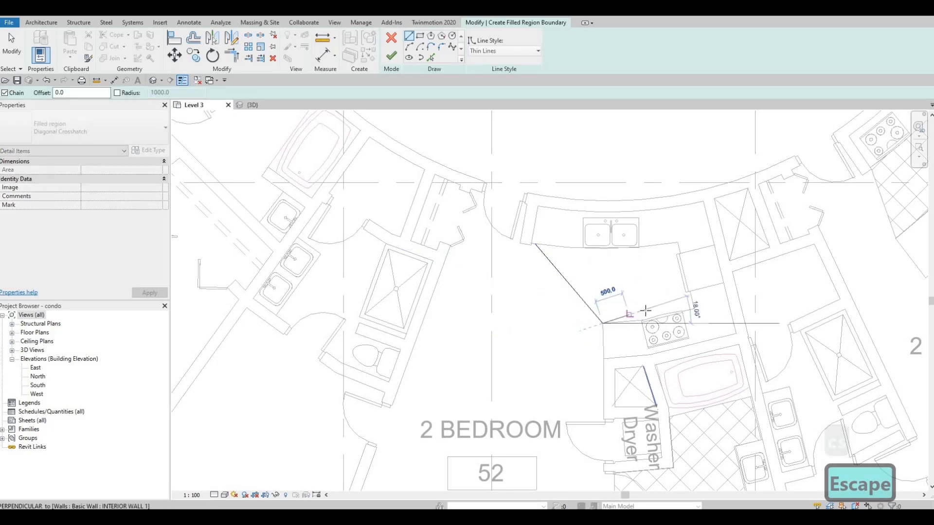
{"action": "scroll", "coordinate": [644, 309], "scroll_direction": "up", "scroll_amount": 2}
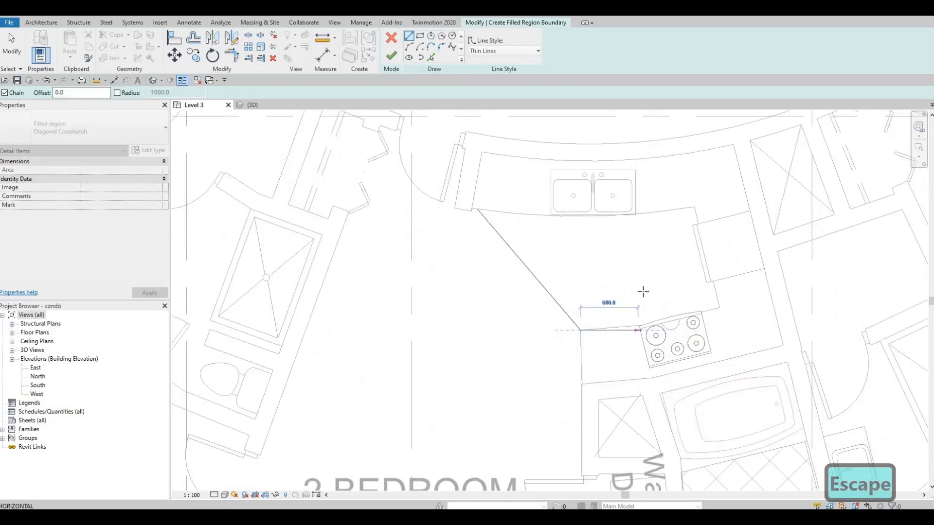
{"action": "scroll", "coordinate": [635, 316], "scroll_direction": "up", "scroll_amount": 2}
{"action": "left_click", "coordinate": [658, 332]}
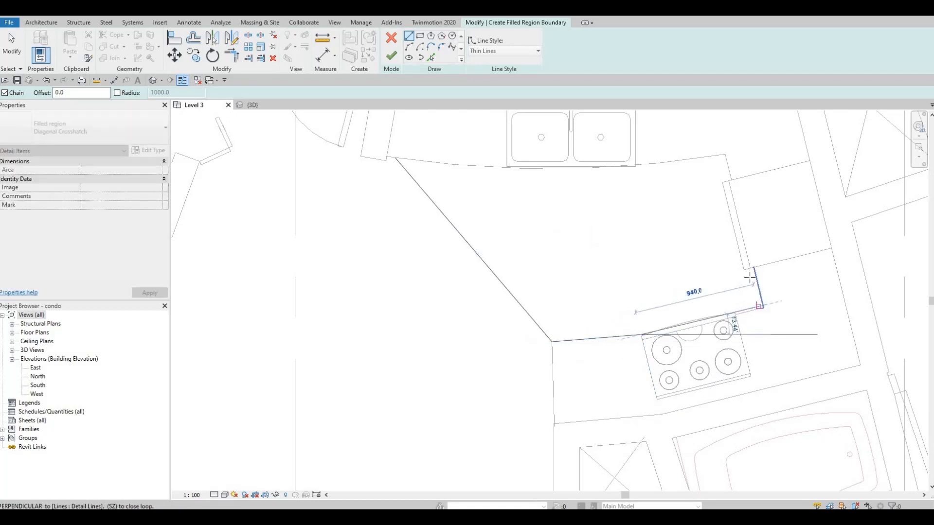
{"action": "left_click", "coordinate": [763, 306]}
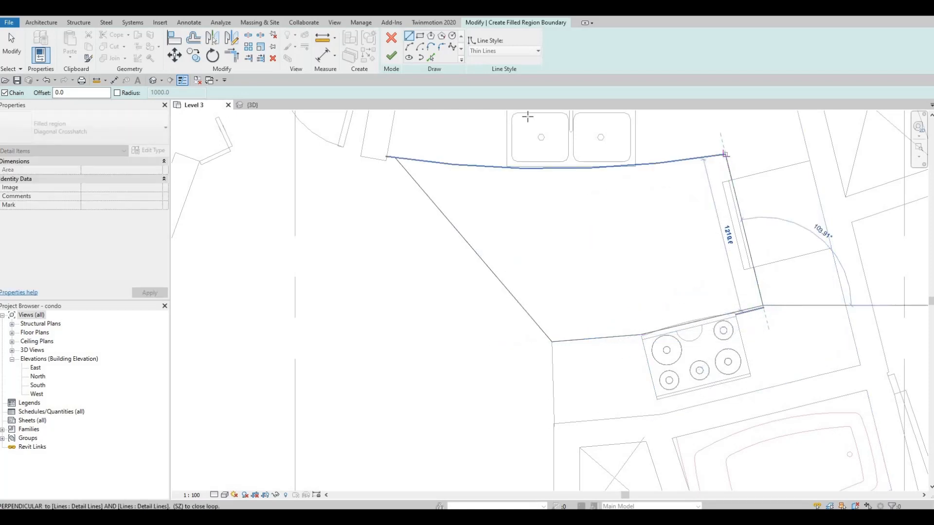
{"action": "left_click", "coordinate": [725, 155]}
Close the kitchen boundary with the curved sink counter edge, trimmed to the diagonal edge, and finish the region
{"action": "key", "text": "Escape"}
{"action": "left_click", "coordinate": [431, 57]}
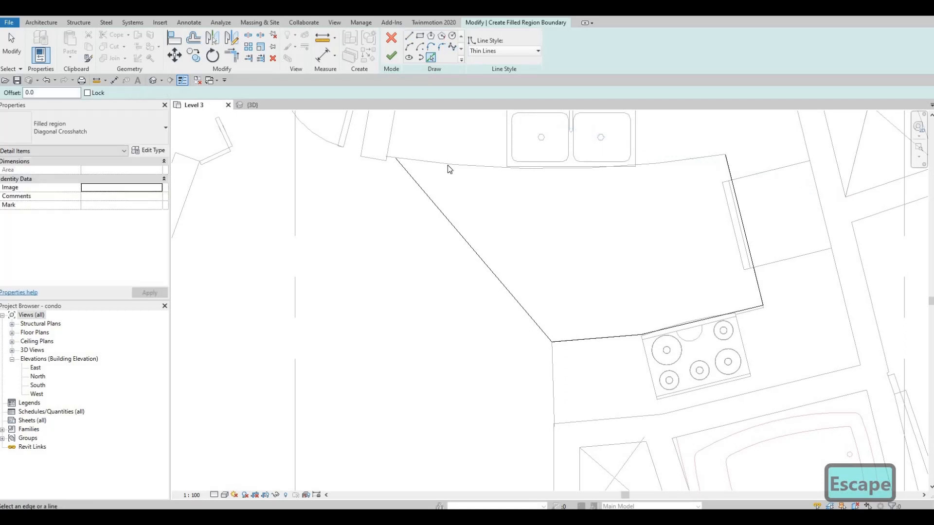
{"action": "left_click", "coordinate": [446, 165]}
{"action": "key", "text": "Escape"}
{"action": "key", "text": "Escape"}
{"action": "key", "text": "t"}
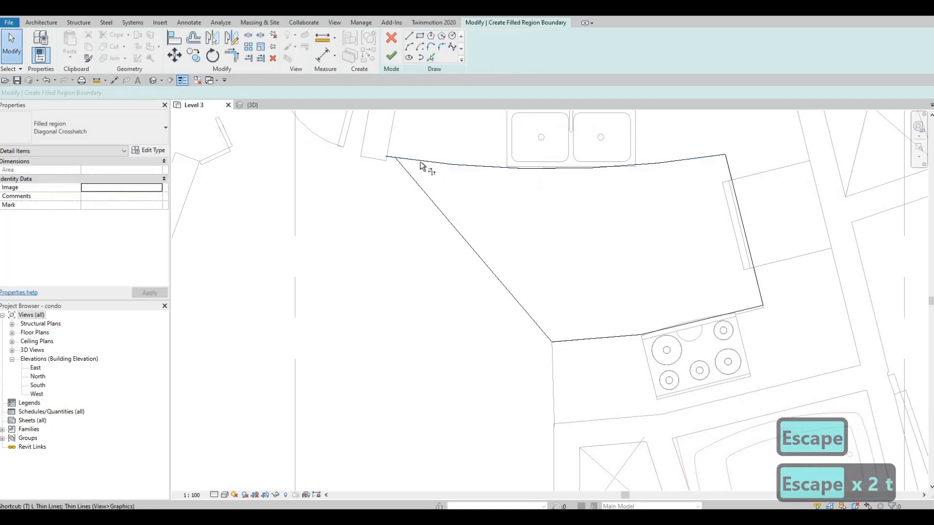
{"action": "key", "text": "r"}
{"action": "left_click", "coordinate": [395, 53]}
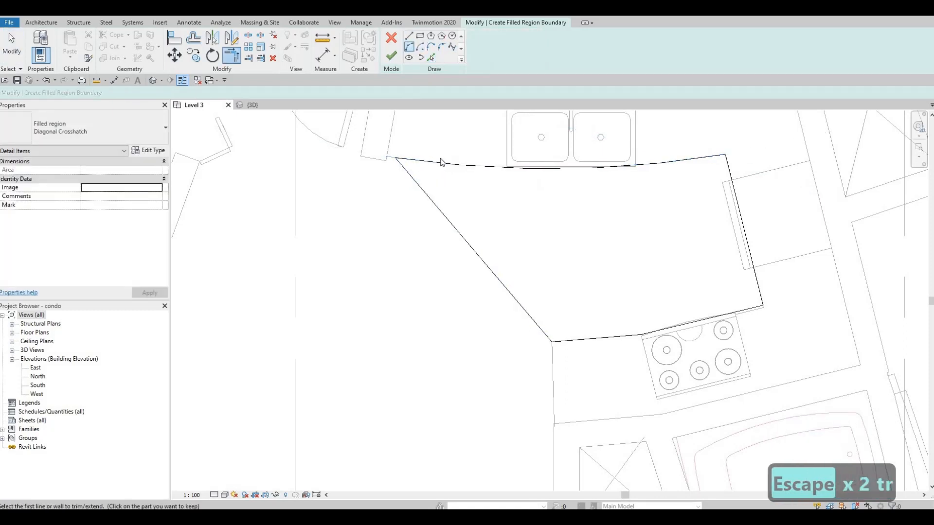
{"action": "key", "text": "Escape"}
{"action": "key", "text": "Escape"}
Trim unit 52's kitchen boundary at the diagonal edge to complete the filled region
{"action": "left_click", "coordinate": [451, 223]}
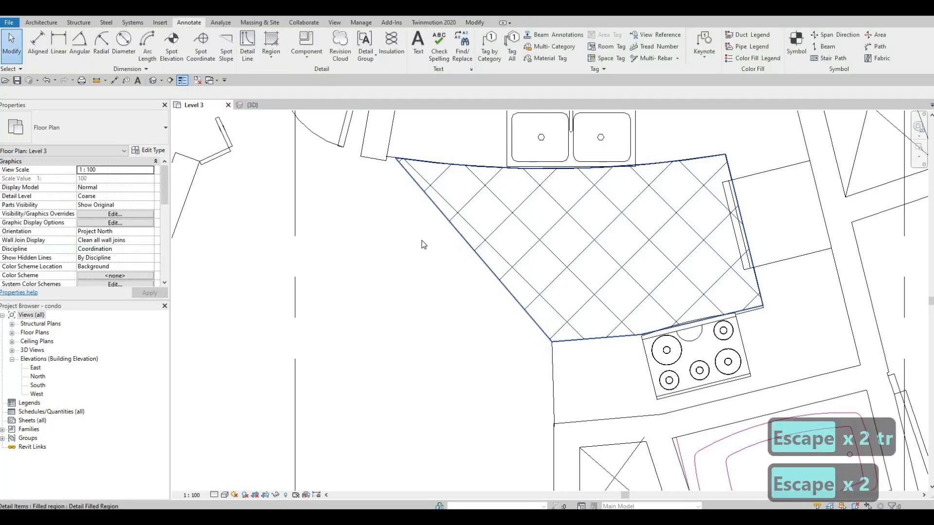
Start a similar Diagonal Crosshatch region in unit 52's second bathroom, following the upper door wall, vanity end (about 530 mm) and vanity front (about 1390 mm)
{"action": "key", "text": "c"}
{"action": "key", "text": "s"}
{"action": "scroll", "coordinate": [730, 258], "scroll_direction": "down", "scroll_amount": 2}
{"action": "middle_click_drag", "start_coordinate": [474, 304], "coordinate": [716, 282]}
{"action": "scroll", "coordinate": [738, 238], "scroll_direction": "down", "scroll_amount": 3}
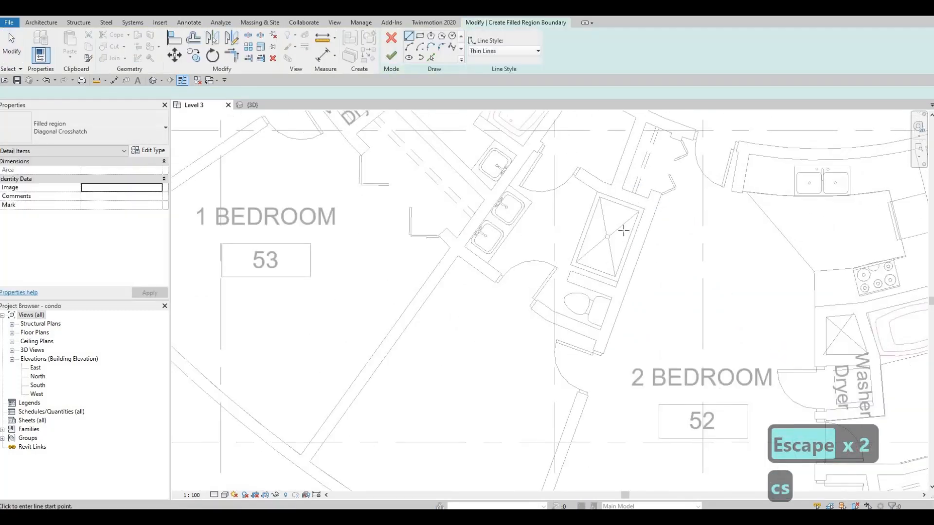
{"action": "middle_click_drag", "start_coordinate": [647, 271], "coordinate": [558, 246]}
{"action": "scroll", "coordinate": [622, 208], "scroll_direction": "down", "scroll_amount": 2}
{"action": "scroll", "coordinate": [557, 251], "scroll_direction": "down", "scroll_amount": 1}
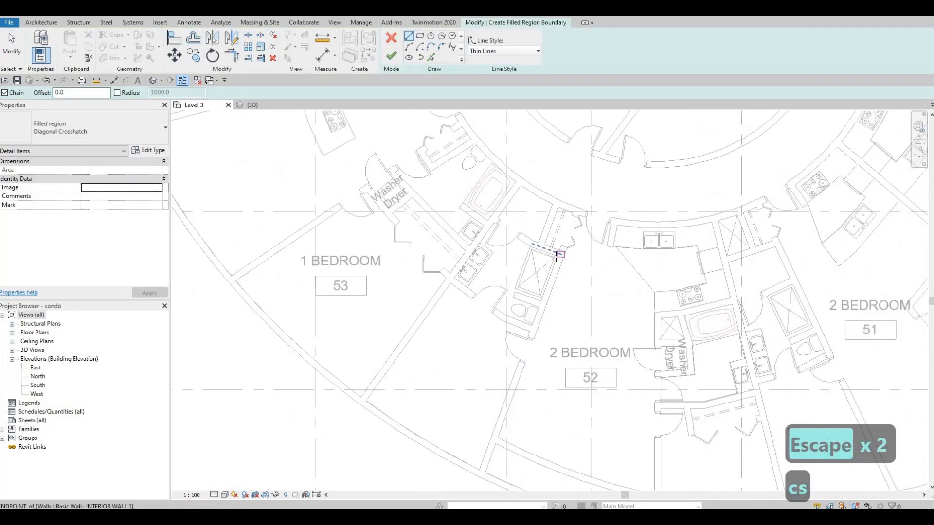
{"action": "scroll", "coordinate": [547, 253], "scroll_direction": "up", "scroll_amount": 2}
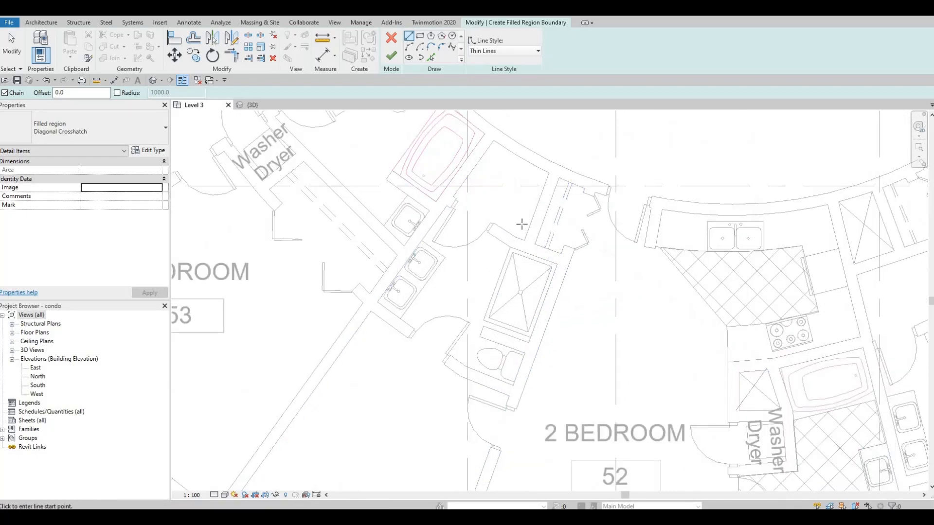
{"action": "scroll", "coordinate": [533, 227], "scroll_direction": "down", "scroll_amount": 2}
{"action": "middle_click_drag", "start_coordinate": [532, 227], "coordinate": [517, 210]}
{"action": "scroll", "coordinate": [552, 284], "scroll_direction": "down", "scroll_amount": 1}
{"action": "middle_click_drag", "start_coordinate": [551, 283], "coordinate": [520, 235]}
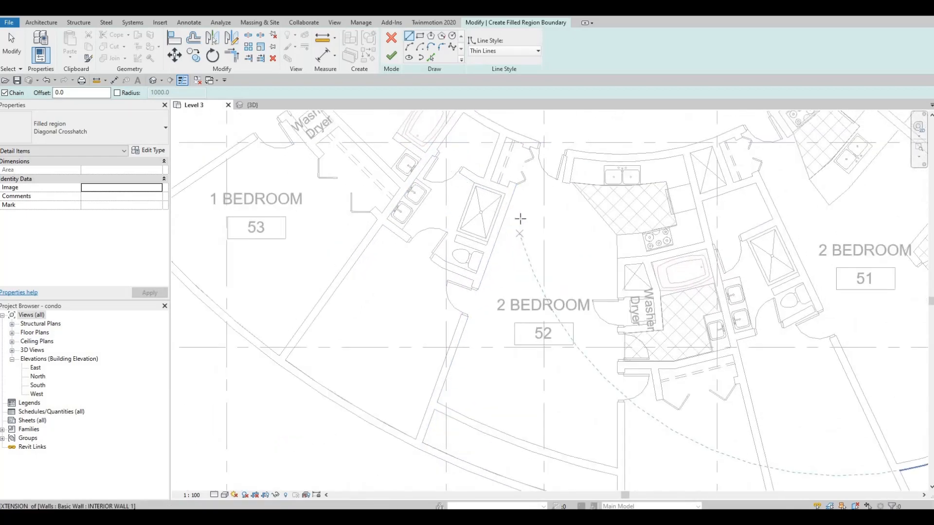
{"action": "middle_click_drag", "start_coordinate": [481, 147], "coordinate": [481, 197]}
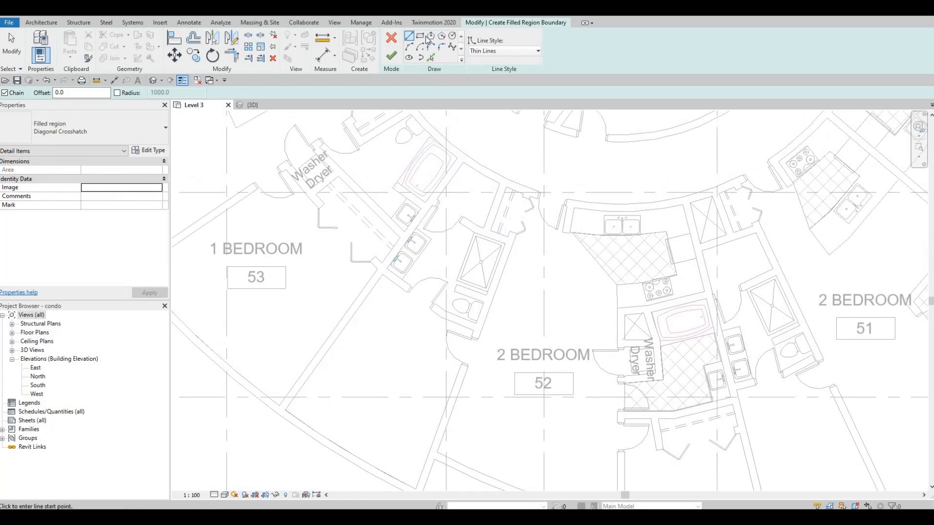
{"action": "scroll", "coordinate": [427, 237], "scroll_direction": "up", "scroll_amount": 2}
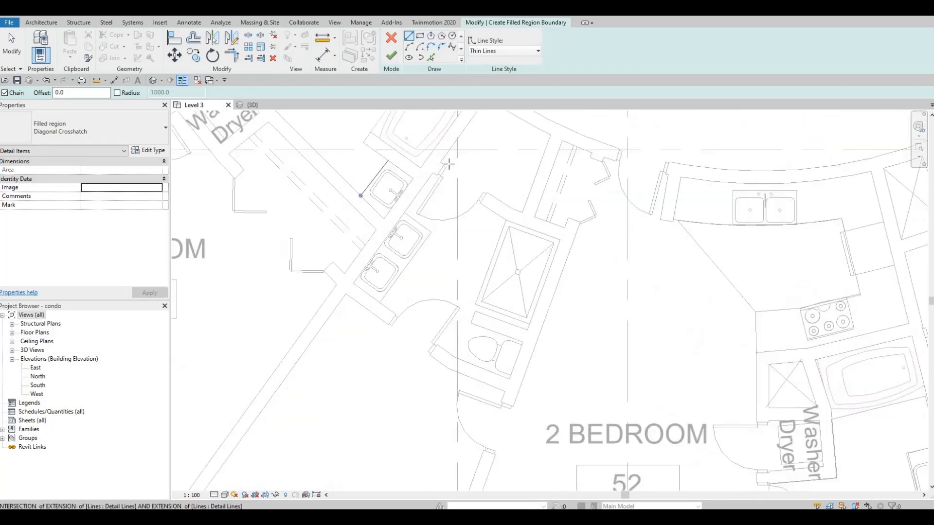
{"action": "left_click", "coordinate": [443, 155]}
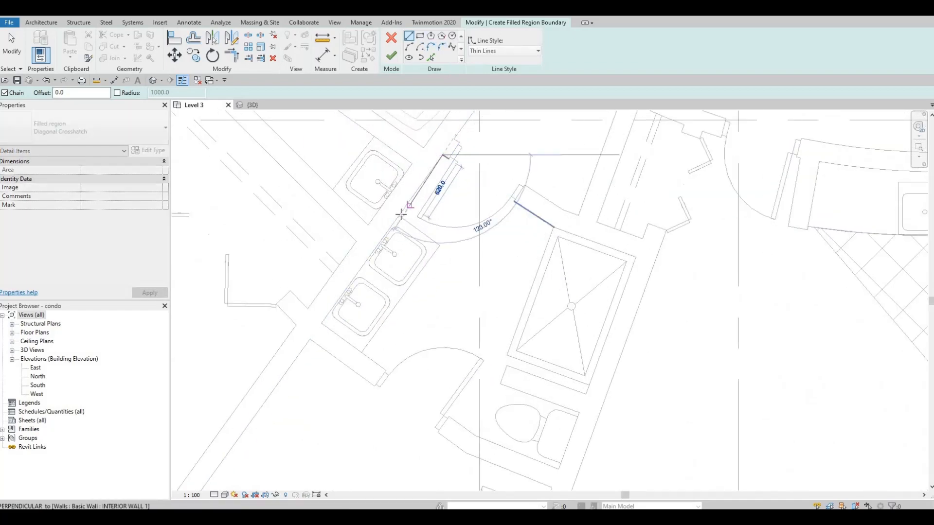
{"action": "left_click", "coordinate": [402, 215]}
{"action": "left_click", "coordinate": [441, 243]}
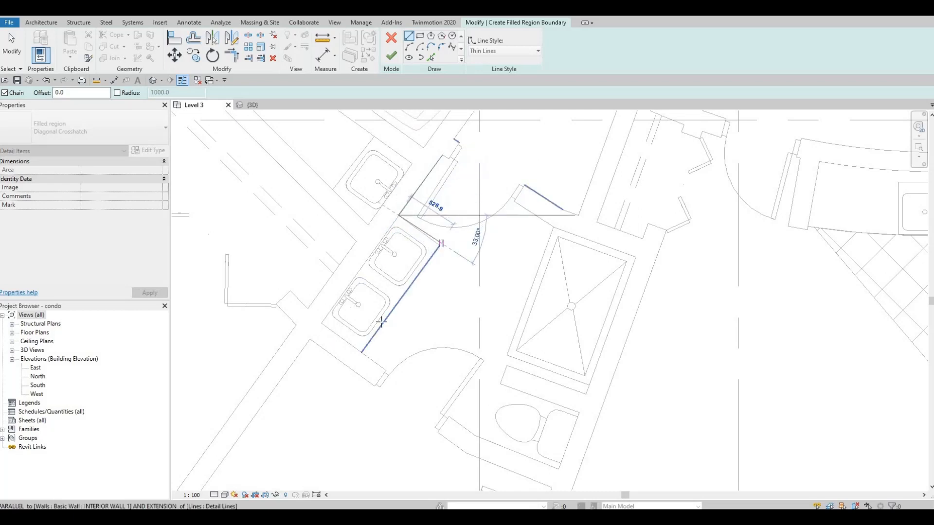
{"action": "left_click", "coordinate": [361, 351]}
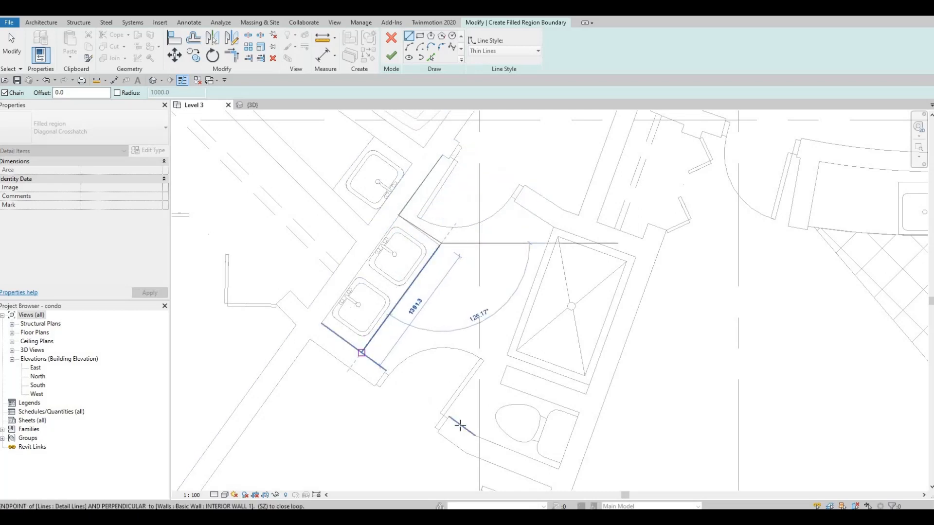
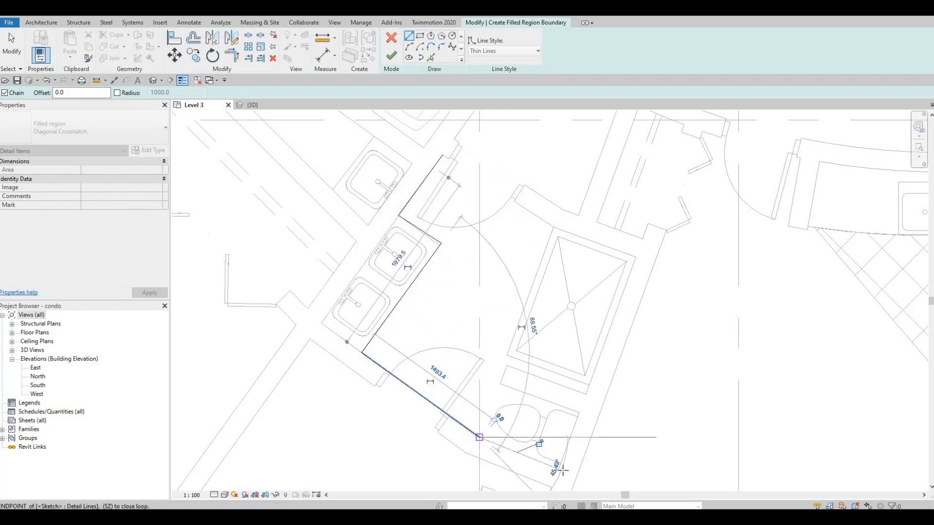
Sketch boundary edges across the lower doorway, about 1490 mm, and around the toilet, about 880 mm along the wall and 820 mm along the shower side
{"action": "left_click", "coordinate": [479, 436]}
{"action": "left_click", "coordinate": [559, 469]}
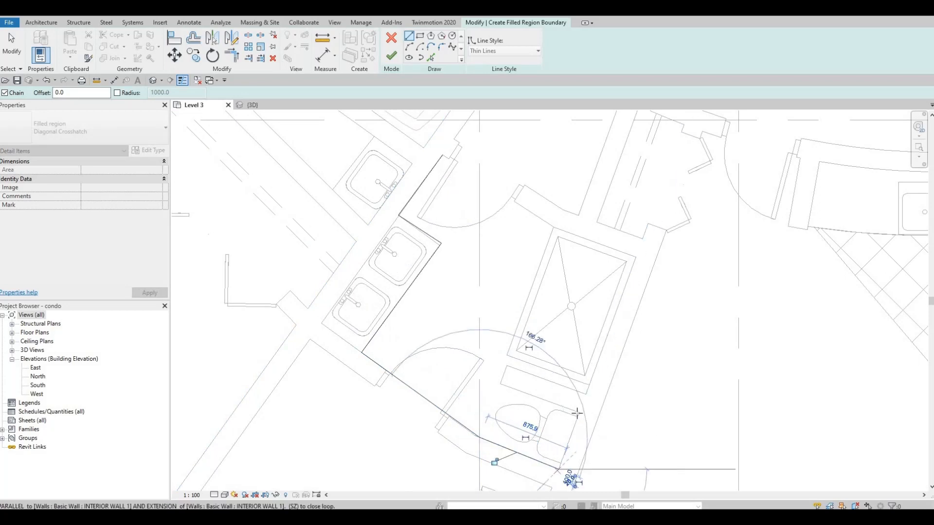
{"action": "left_click", "coordinate": [506, 386]}
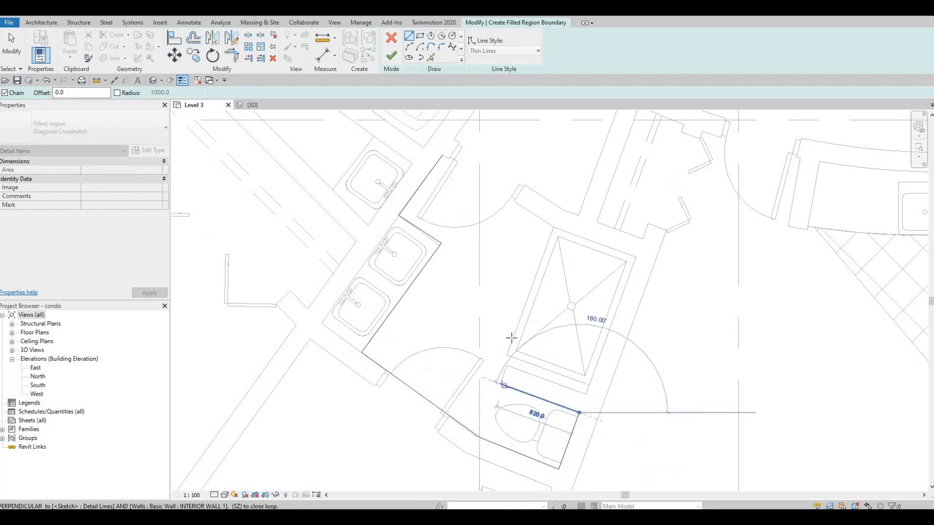
Close the bathroom boundary along the shower, about 1680 mm, and across the upper doorway, about 1360 mm, and finish the region
{"action": "left_click", "coordinate": [541, 238]}
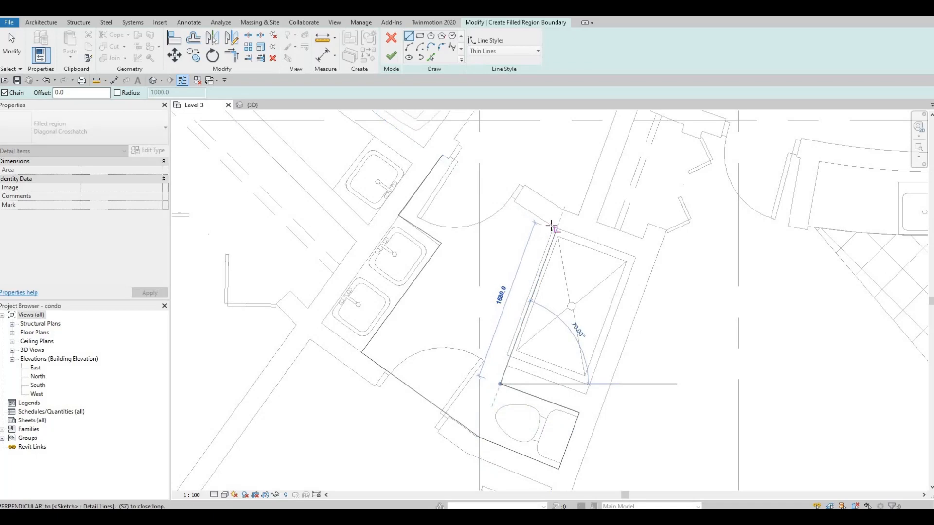
{"action": "left_click", "coordinate": [554, 227]}
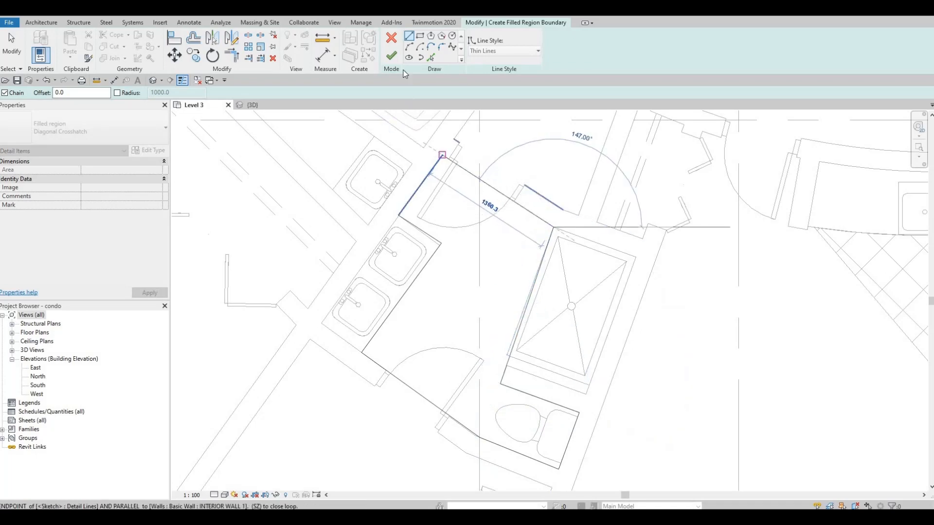
{"action": "key", "text": "Escape"}
{"action": "left_click", "coordinate": [391, 56]}
{"action": "scroll", "coordinate": [456, 368], "scroll_direction": "down", "scroll_amount": 3}
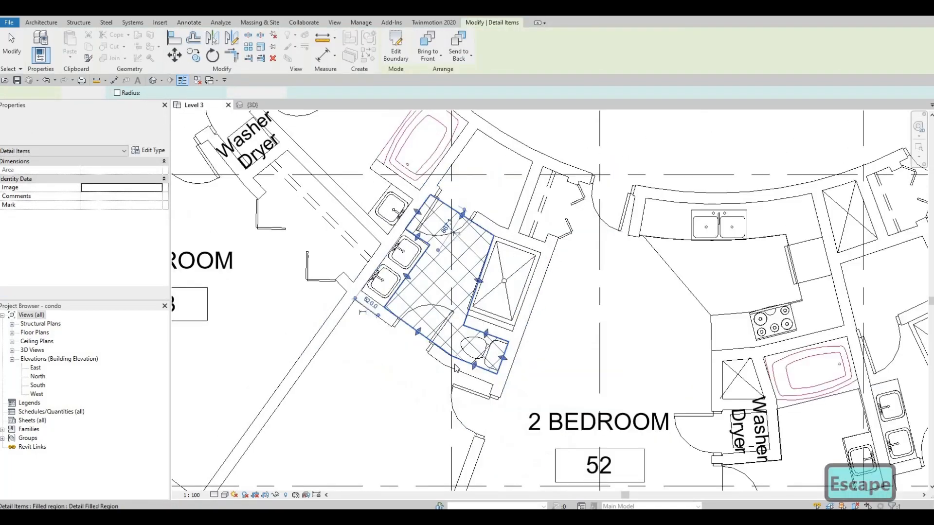
{"action": "scroll", "coordinate": [456, 368], "scroll_direction": "down", "scroll_amount": 5}
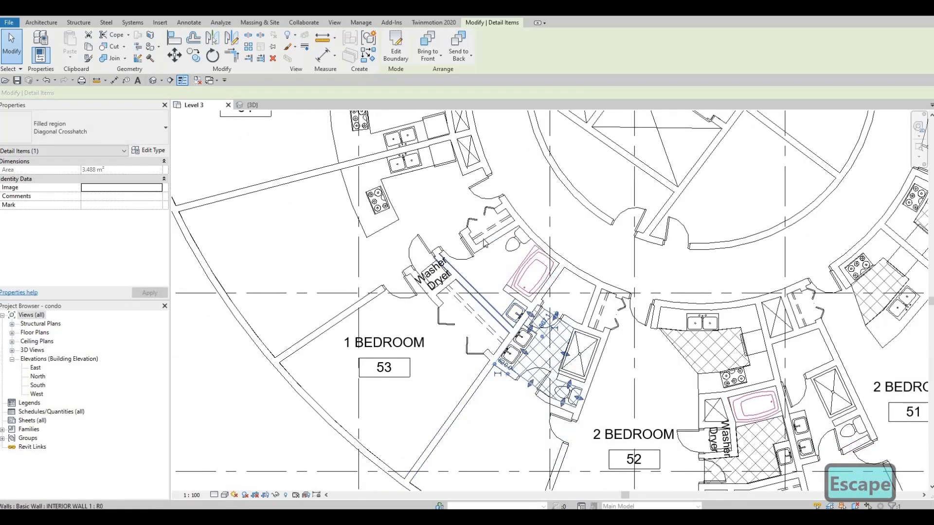
{"action": "scroll", "coordinate": [510, 288], "scroll_direction": "up", "scroll_amount": 2}
{"action": "key", "text": "Escape"}
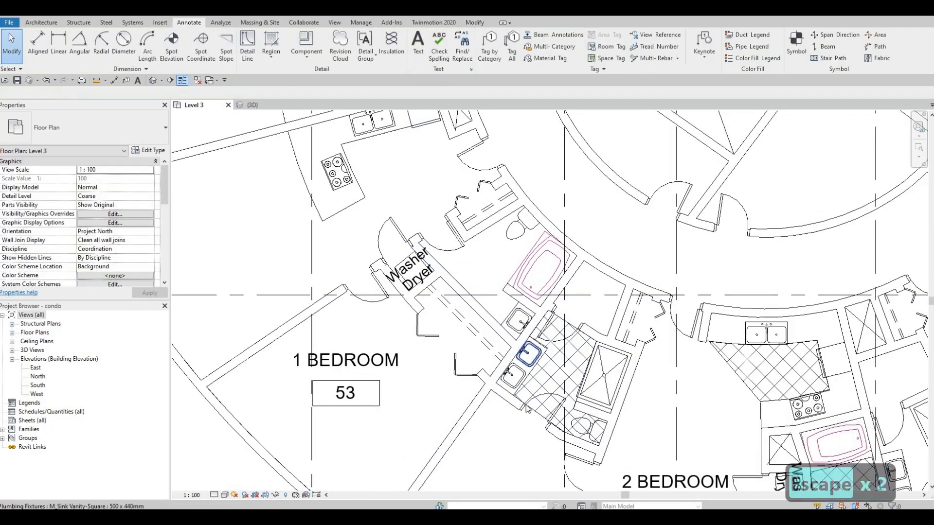
Start a similar Diagonal Crosshatch region in unit 53's bathroom with edges along the closet wall, about 1650 mm, the open door, and 860 mm across the doorway
{"action": "left_click", "coordinate": [510, 381]}
{"action": "key", "text": "c"}
{"action": "key", "text": "s"}
{"action": "scroll", "coordinate": [476, 229], "scroll_direction": "up", "scroll_amount": 2}
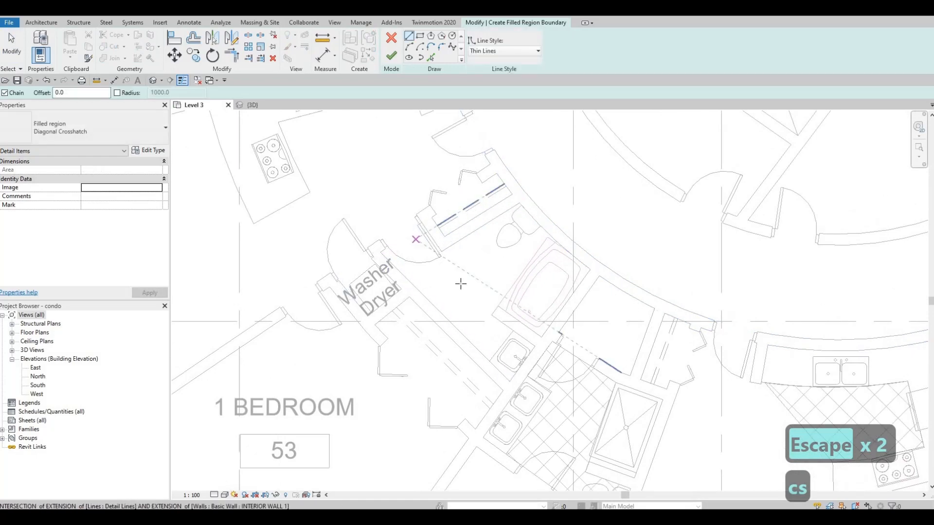
{"action": "scroll", "coordinate": [462, 286], "scroll_direction": "up", "scroll_amount": 2}
{"action": "left_click", "coordinate": [593, 196]}
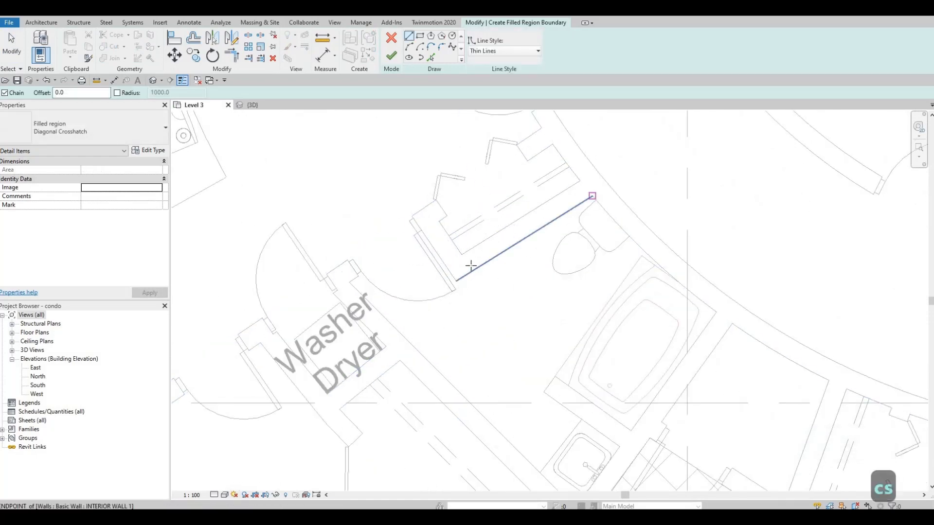
{"action": "left_click", "coordinate": [454, 281]}
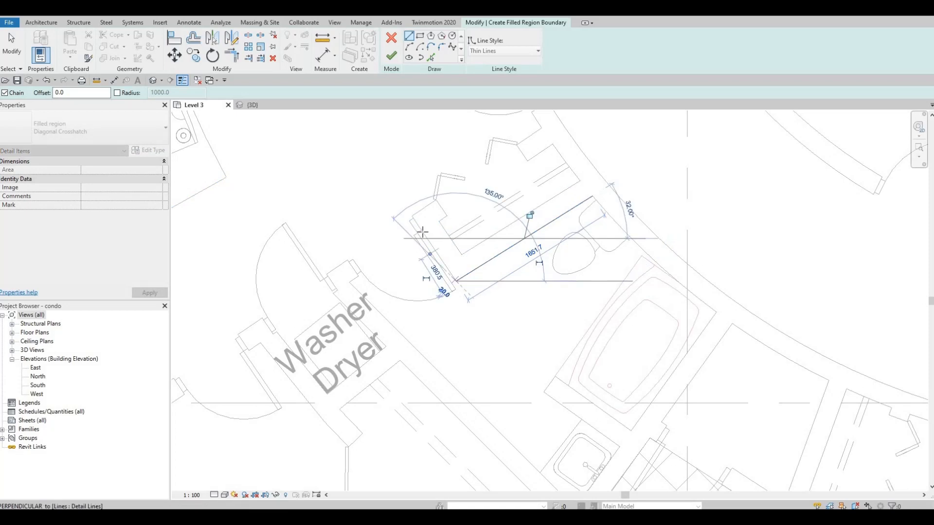
{"action": "left_click", "coordinate": [423, 232]}
{"action": "left_click", "coordinate": [354, 280]}
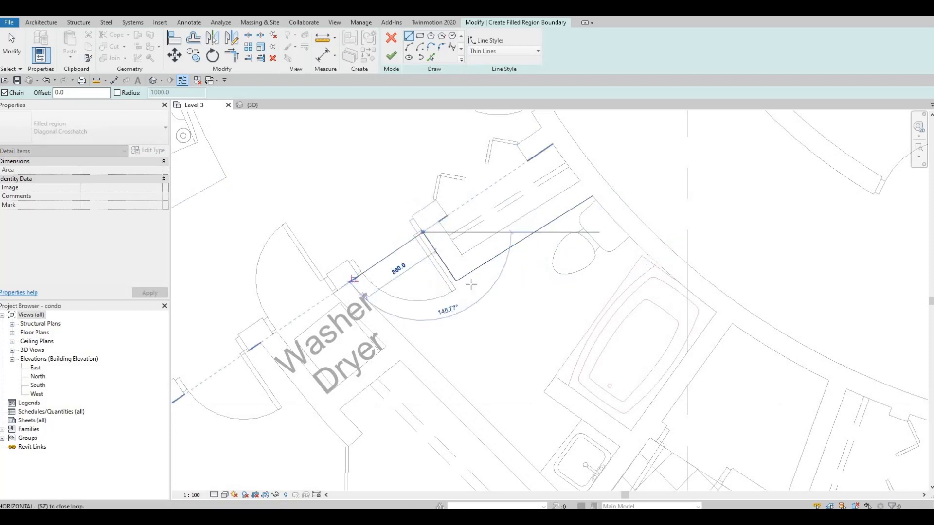
Sketch boundary edges along the long bathroom wall and around the vanity, about 700 mm at its front and 460 mm at its end
{"action": "mouse_move", "coordinate": [554, 435]}
{"action": "middle_mouse_down"}
{"action": "mouse_move", "coordinate": [554, 376]}
{"action": "mouse_move", "coordinate": [547, 375]}
{"action": "middle_mouse_up"}
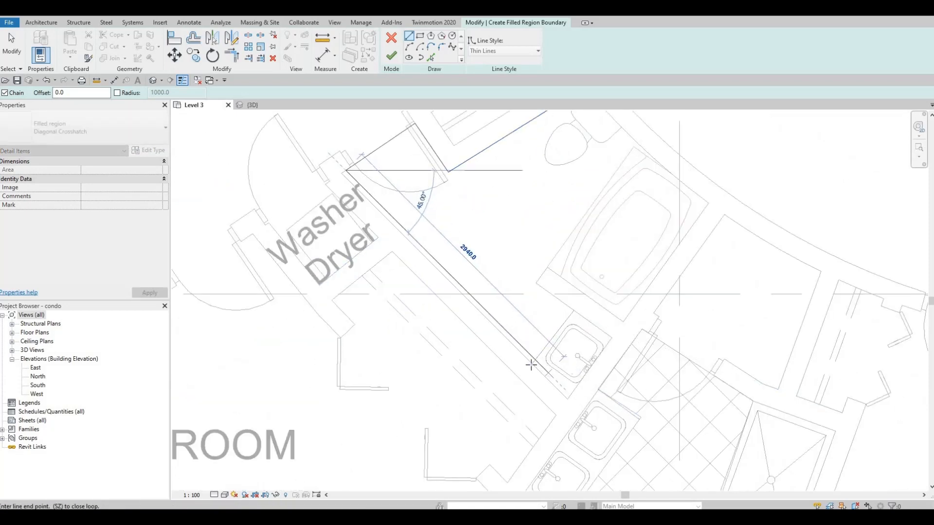
{"action": "left_click", "coordinate": [532, 364]}
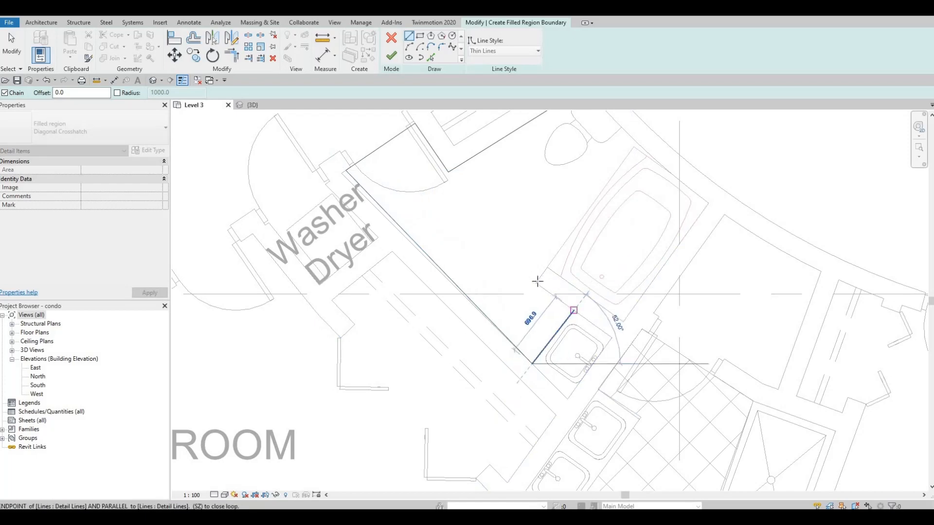
{"action": "left_click", "coordinate": [537, 281]}
Close unit 53's bathroom boundary along the bathtub and behind the toilet, and finish the filled region
{"action": "left_click", "coordinate": [631, 150]}
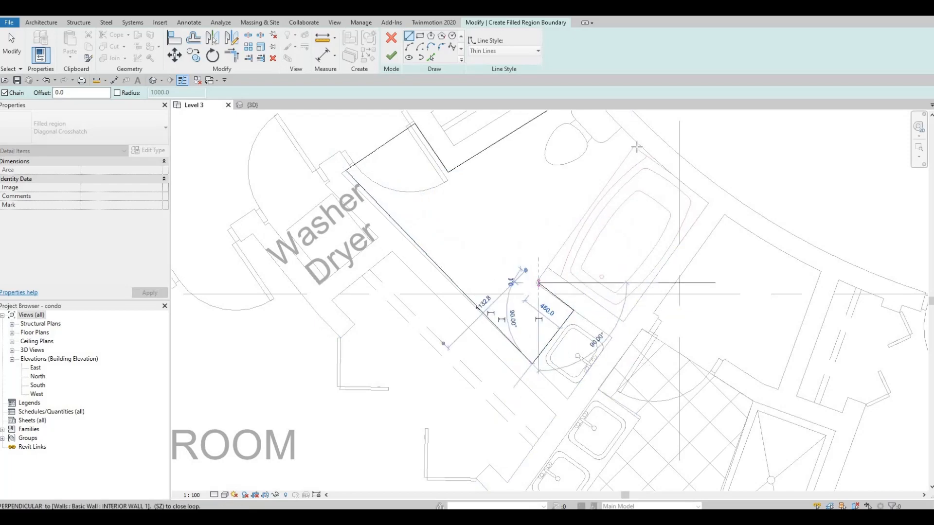
{"action": "left_click", "coordinate": [638, 144]}
{"action": "middle_click_drag", "start_coordinate": [628, 176], "coordinate": [598, 334]}
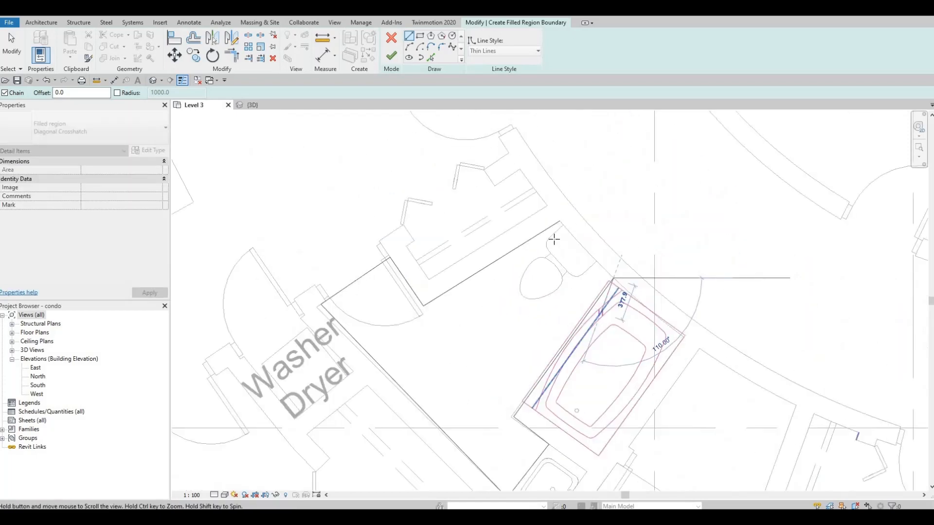
{"action": "key", "text": "Escape"}
{"action": "left_click", "coordinate": [392, 57]}
{"action": "key", "text": "Escape"}
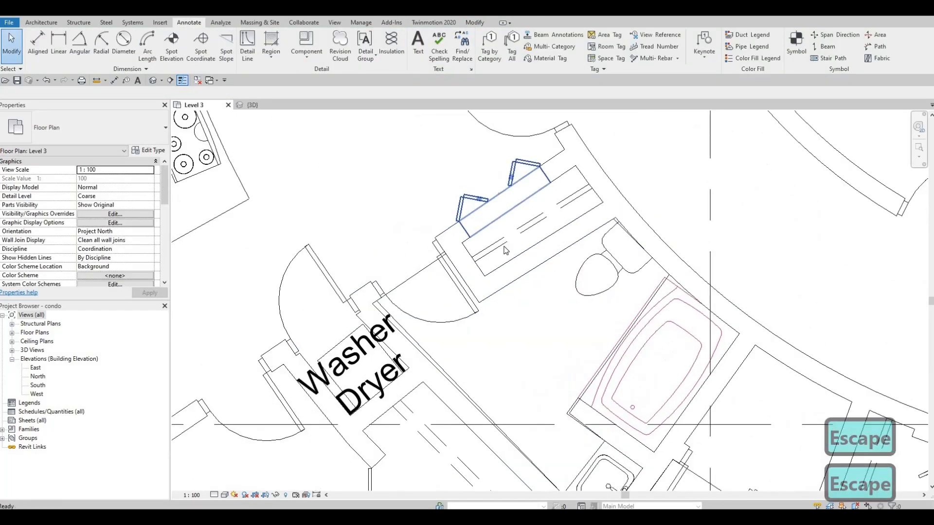
Start a similar Diagonal Crosshatch region in unit 53's kitchen with a diagonal edge from the stove counter end and a short edge to the refrigerator
{"action": "scroll", "coordinate": [525, 226], "scroll_direction": "down", "scroll_amount": 5}
{"action": "mouse_move", "coordinate": [481, 226]}
{"action": "middle_mouse_down"}
{"action": "mouse_move", "coordinate": [487, 240]}
{"action": "mouse_move", "coordinate": [463, 271]}
{"action": "mouse_move", "coordinate": [449, 246]}
{"action": "middle_mouse_up"}
{"action": "scroll", "coordinate": [472, 223], "scroll_direction": "down", "scroll_amount": 2}
{"action": "scroll", "coordinate": [459, 268], "scroll_direction": "down", "scroll_amount": 1}
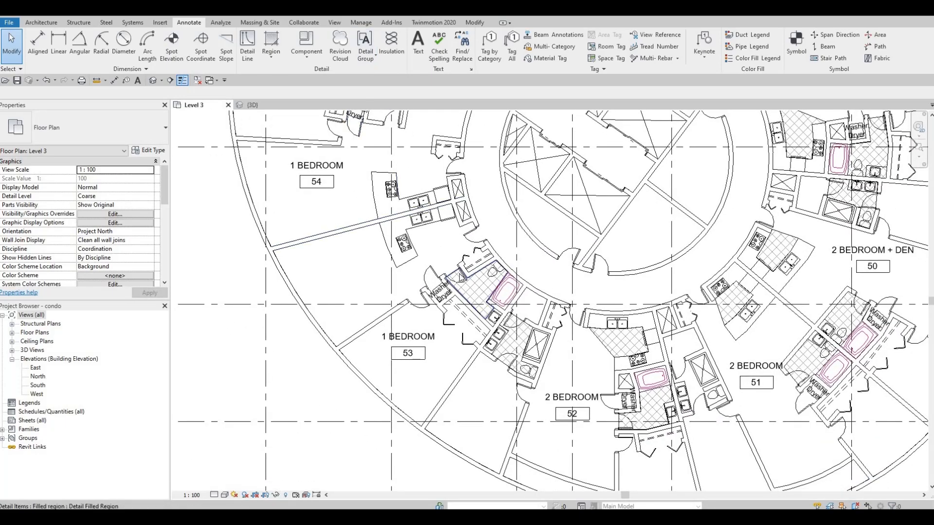
{"action": "left_click", "coordinate": [456, 276]}
{"action": "key", "text": "Escape"}
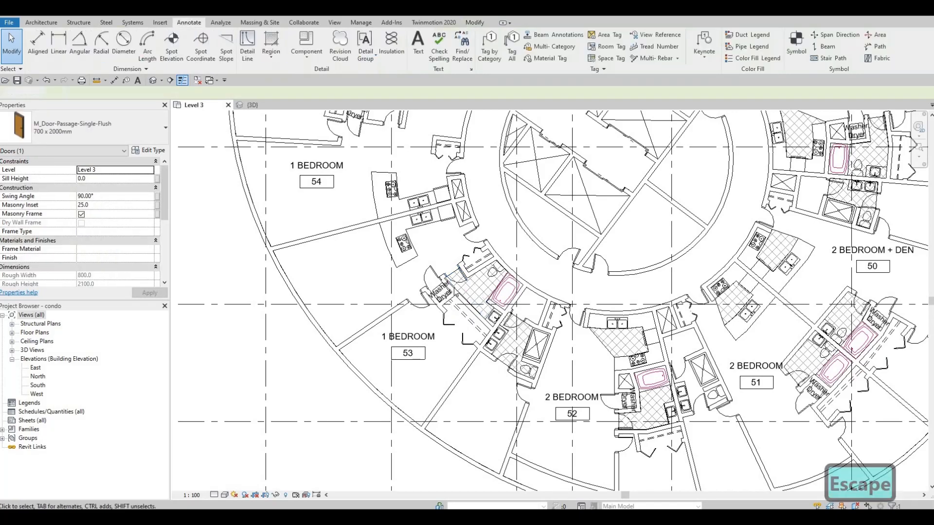
{"action": "scroll", "coordinate": [453, 287], "scroll_direction": "up", "scroll_amount": 3}
{"action": "left_click", "coordinate": [453, 290]}
{"action": "key", "text": "c"}
{"action": "key", "text": "s"}
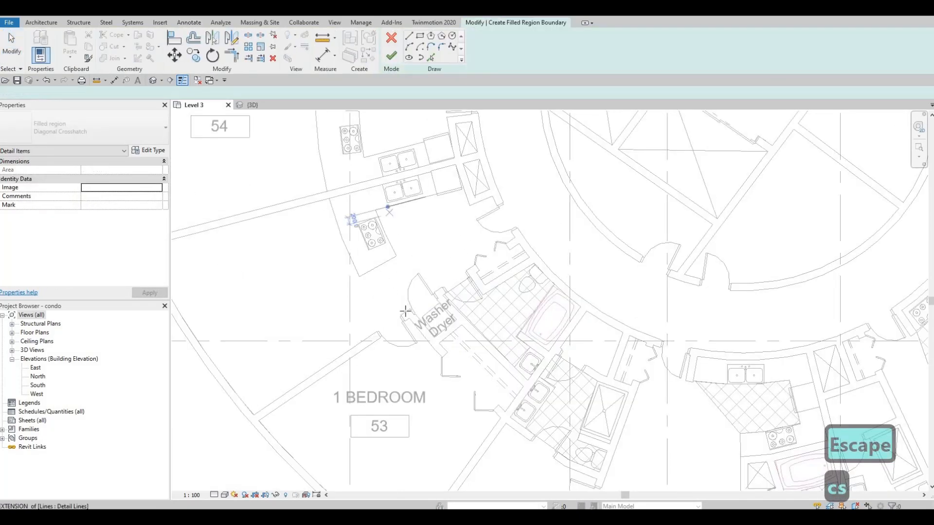
{"action": "middle_click_drag", "start_coordinate": [401, 259], "coordinate": [400, 320]}
{"action": "scroll", "coordinate": [395, 296], "scroll_direction": "up", "scroll_amount": 1}
{"action": "left_click", "coordinate": [397, 325]}
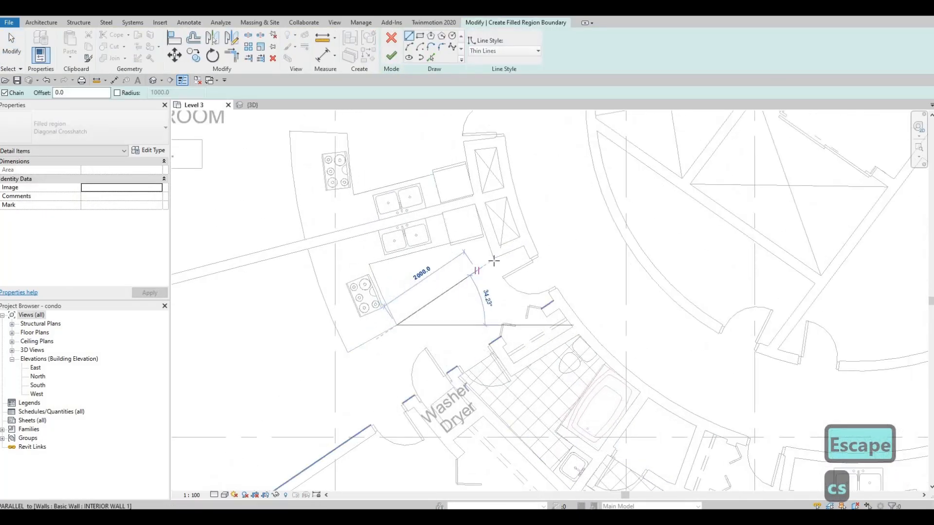
{"action": "left_click", "coordinate": [494, 259]}
{"action": "left_click", "coordinate": [483, 235]}
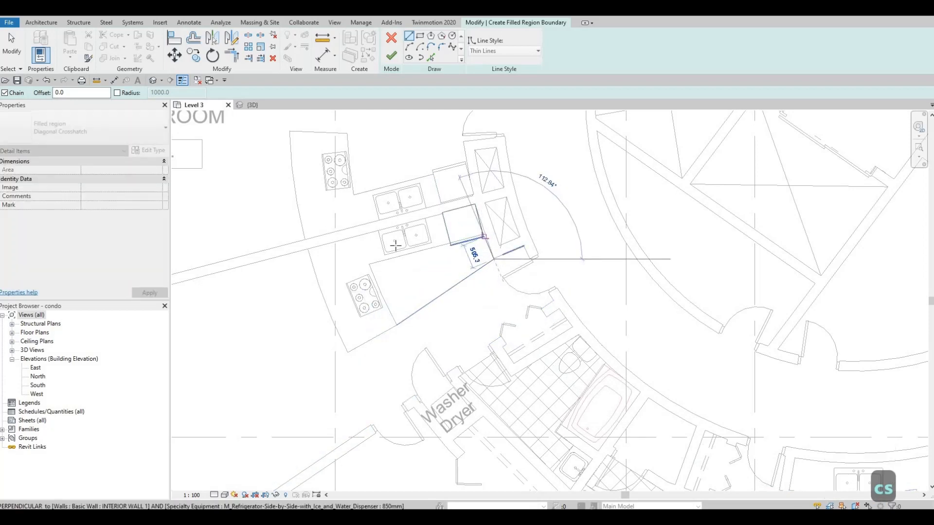
Close the kitchen boundary along the sink counter, about 2500 mm, and the stove counter front, and finish the region
{"action": "left_click", "coordinate": [397, 329]}
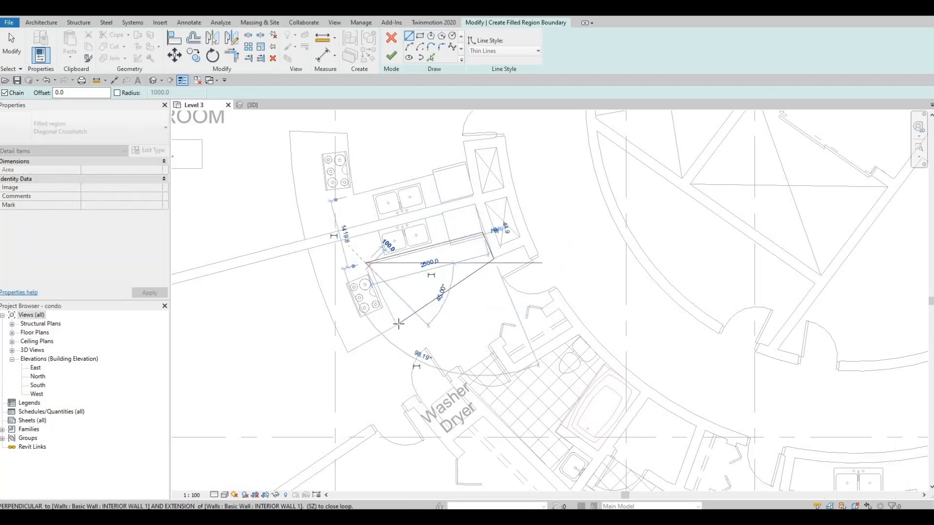
{"action": "key", "text": "Escape"}
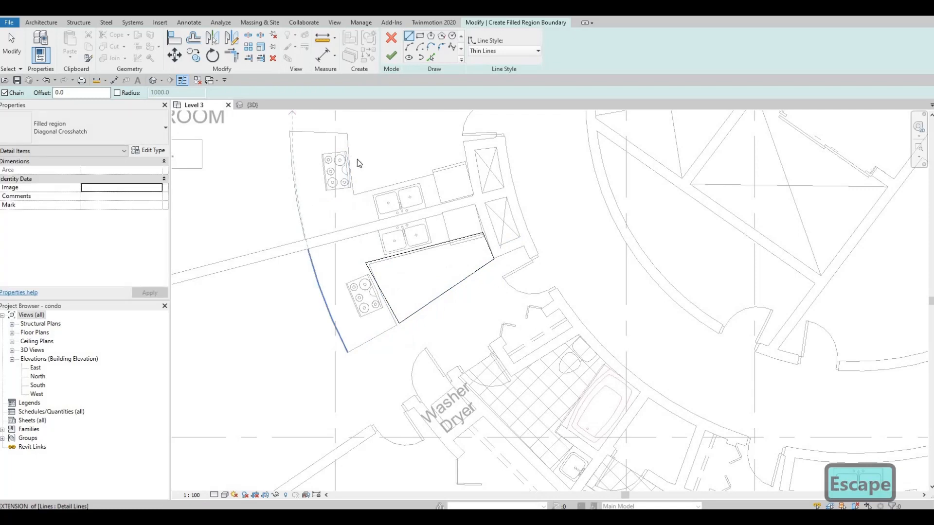
{"action": "left_click", "coordinate": [392, 55]}
{"action": "scroll", "coordinate": [426, 272], "scroll_direction": "up", "scroll_amount": 2}
{"action": "middle_click_drag", "start_coordinate": [427, 272], "coordinate": [429, 301]}
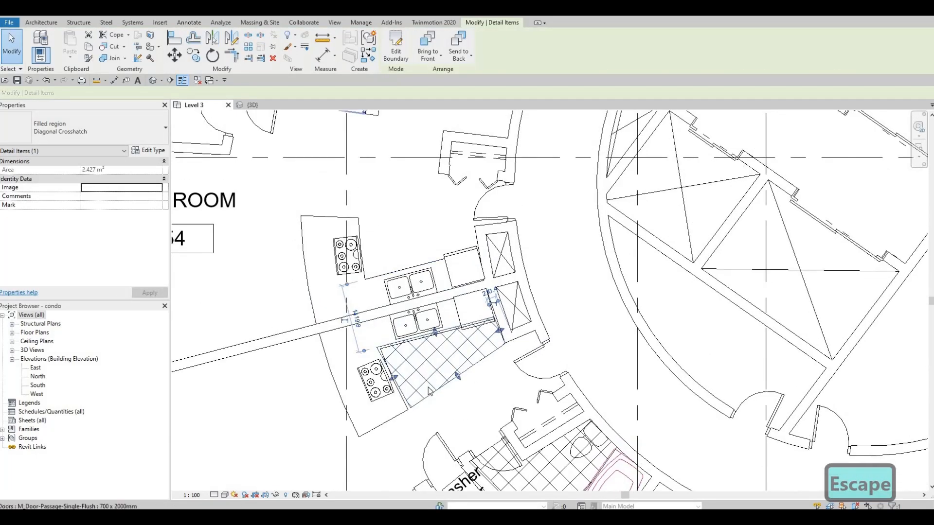
Create a similar Diagonal Crosshatch region in unit 54's kitchen, bounded by the open side, the wall beside the refrigerator and both counter fronts
{"action": "key", "text": "Escape"}
{"action": "left_click", "coordinate": [420, 402]}
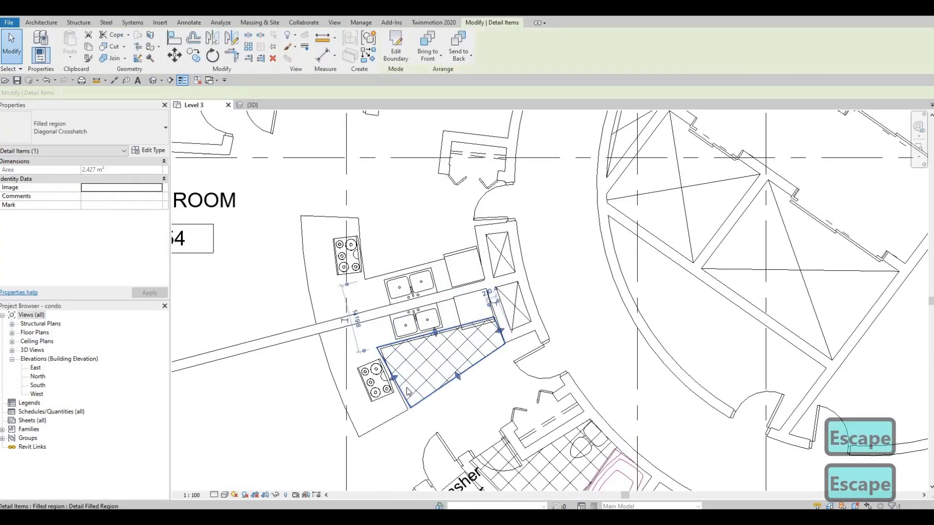
{"action": "key", "text": "c"}
{"action": "key", "text": "s"}
{"action": "left_click", "coordinate": [359, 217]}
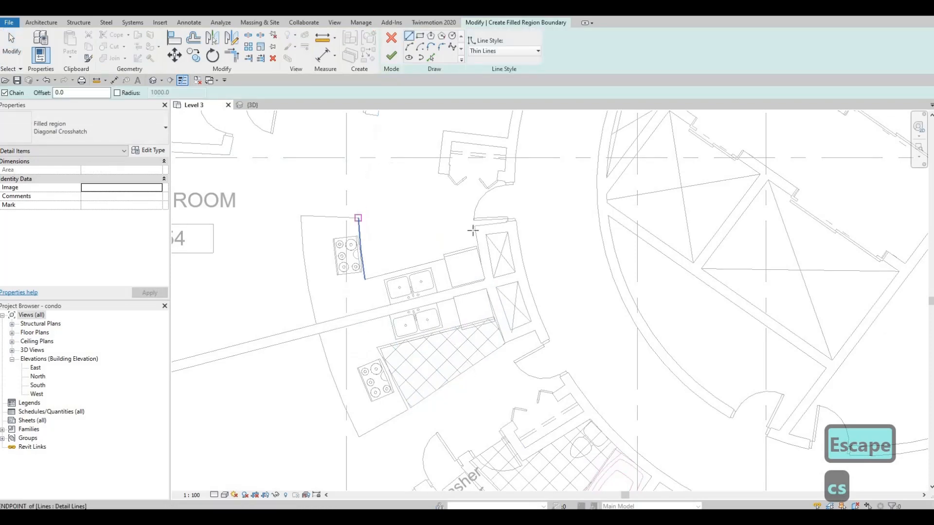
{"action": "left_click", "coordinate": [474, 227]}
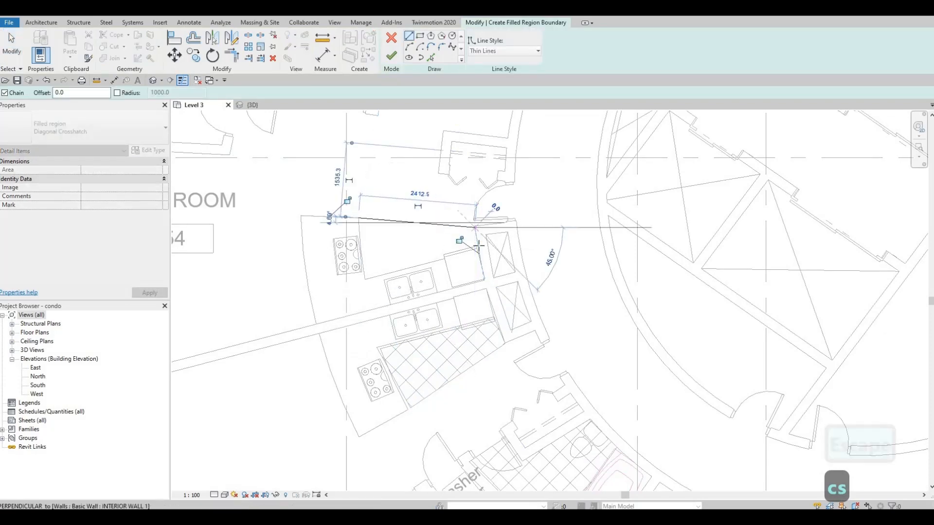
{"action": "left_click", "coordinate": [479, 246]}
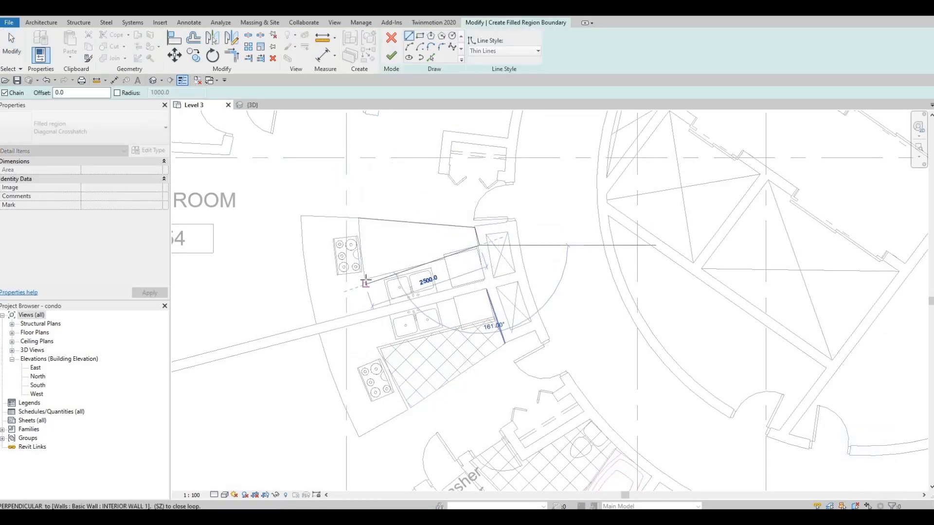
{"action": "left_click", "coordinate": [365, 280]}
{"action": "left_click", "coordinate": [358, 218]}
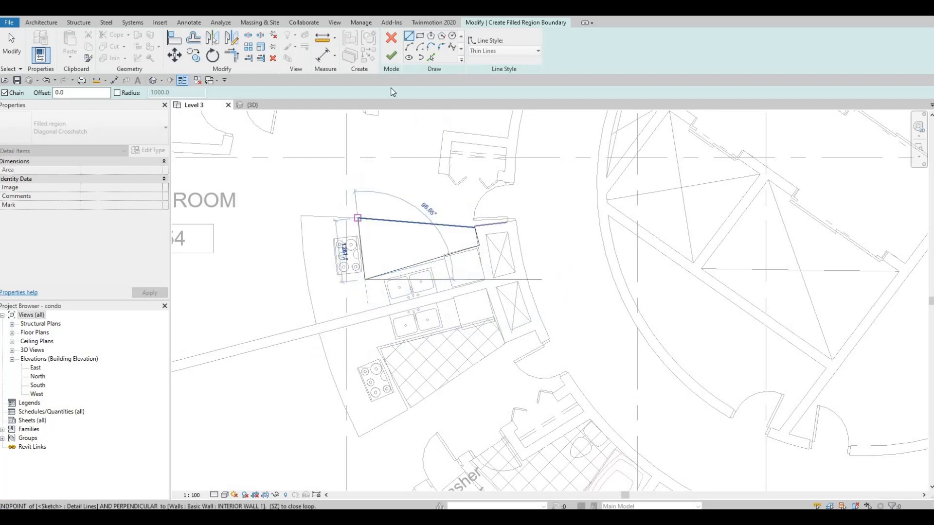
{"action": "left_click", "coordinate": [392, 56]}
Start a similar Diagonal Crosshatch region in unit 54's bathroom with edges along the bathtub and the washer/dryer wall, the latter about 540 mm
{"action": "middle_click_drag", "start_coordinate": [457, 212], "coordinate": [454, 332]}
{"action": "scroll", "coordinate": [454, 332], "scroll_direction": "down", "scroll_amount": 2}
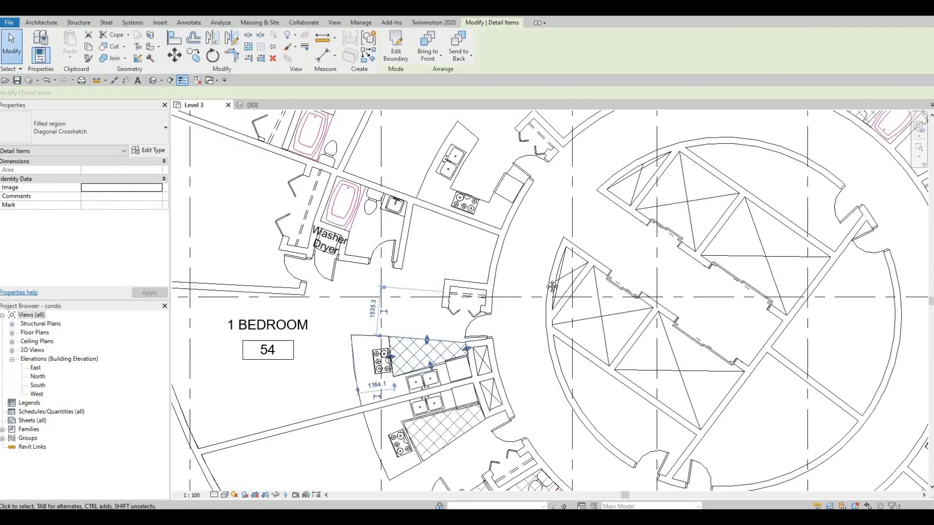
{"action": "middle_click_drag", "start_coordinate": [534, 240], "coordinate": [535, 275]}
{"action": "middle_click_drag", "start_coordinate": [359, 369], "coordinate": [517, 357]}
{"action": "scroll", "coordinate": [507, 333], "scroll_direction": "down", "scroll_amount": 2}
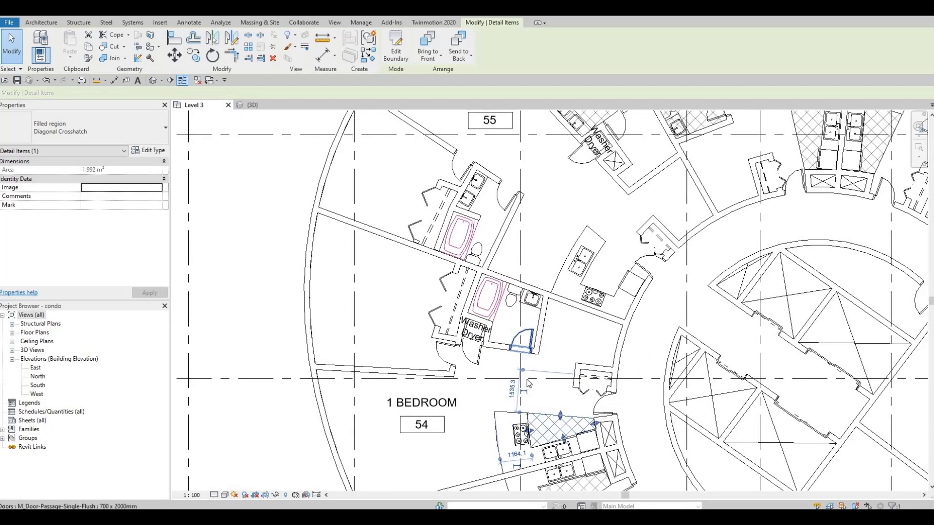
{"action": "scroll", "coordinate": [557, 450], "scroll_direction": "up", "scroll_amount": 3}
{"action": "key", "text": "Escape"}
{"action": "left_click", "coordinate": [558, 449]}
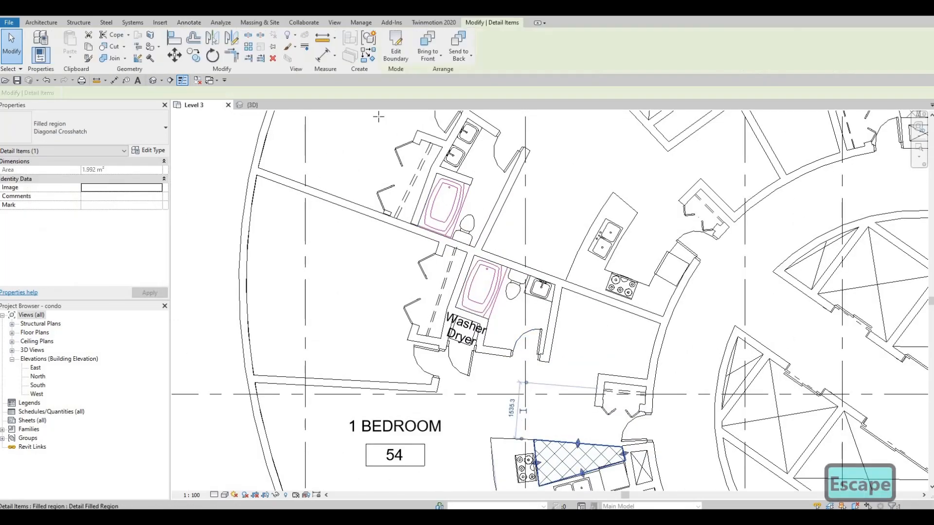
{"action": "key", "text": "c"}
{"action": "key", "text": "s"}
{"action": "scroll", "coordinate": [487, 260], "scroll_direction": "up", "scroll_amount": 5}
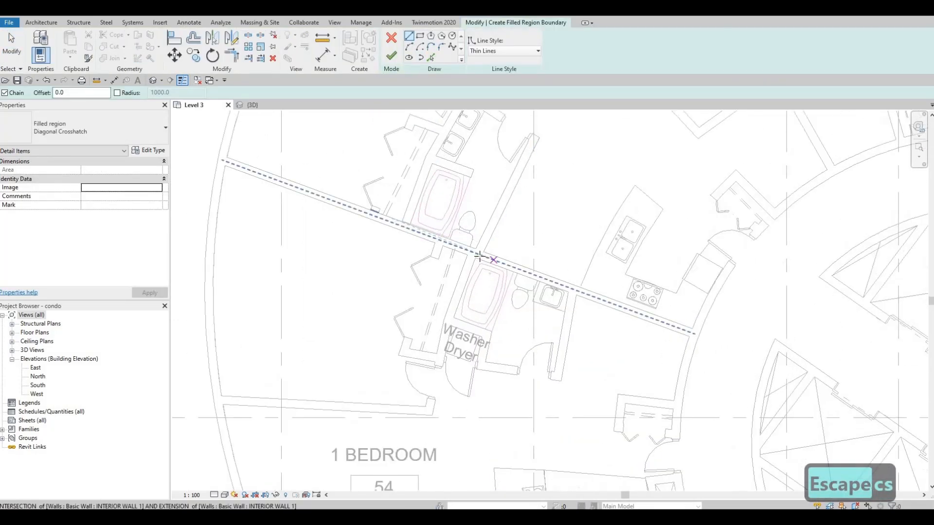
{"action": "left_click", "coordinate": [540, 263]}
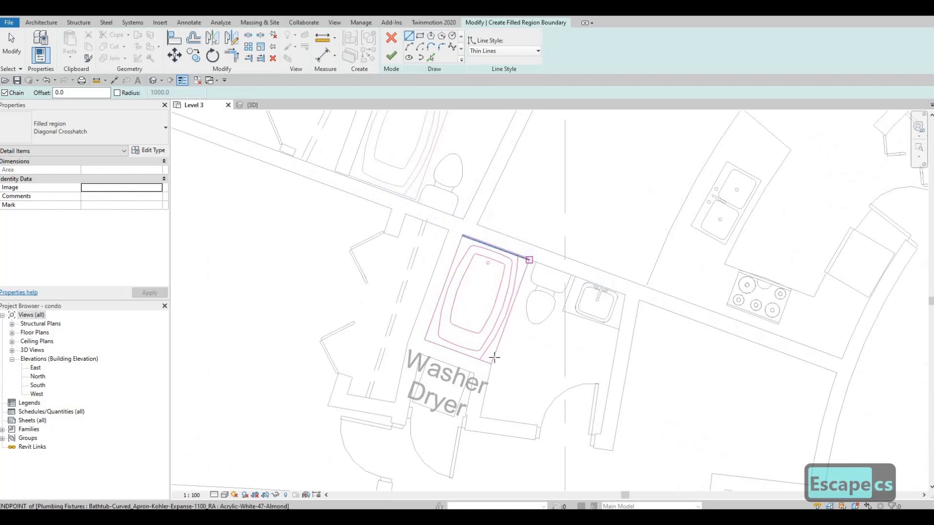
{"action": "left_click", "coordinate": [481, 411]}
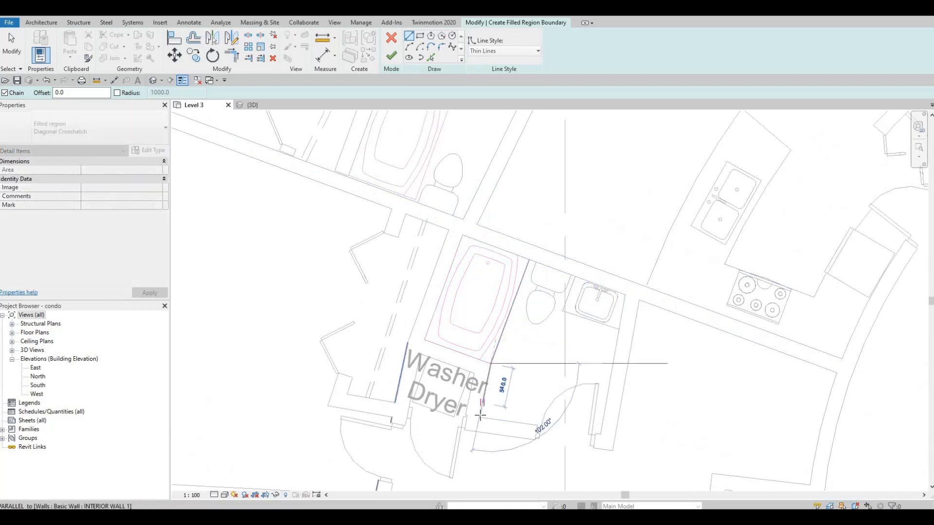
{"action": "left_click", "coordinate": [481, 417]}
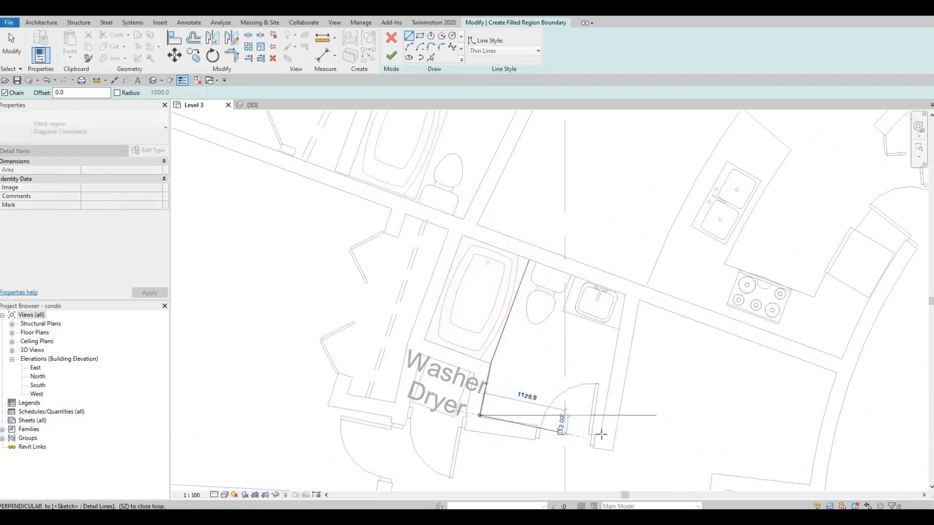
Close unit 54's bathroom boundary along the door wall, the vanity side wall and behind the toilet, and finish the filled region
{"action": "left_click", "coordinate": [548, 270]}
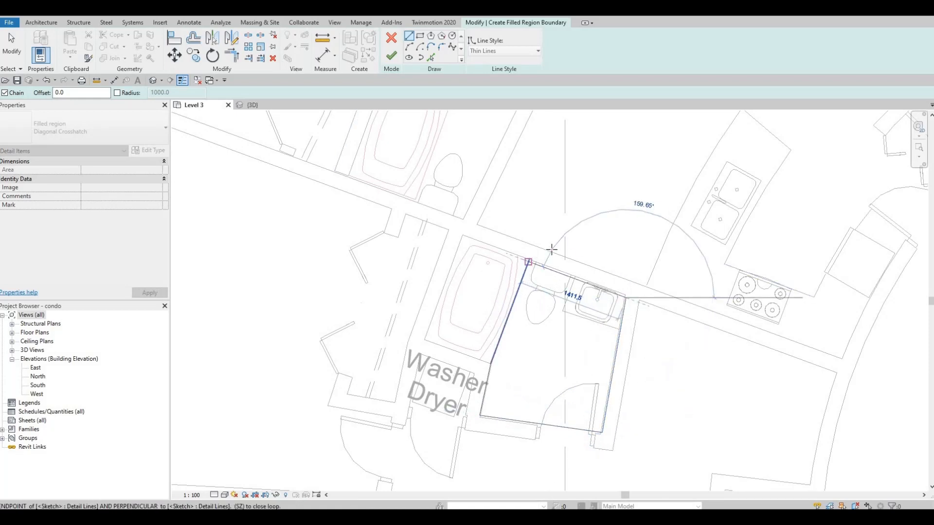
{"action": "left_click", "coordinate": [529, 262]}
{"action": "key", "text": "Escape"}
{"action": "middle_click_drag", "start_coordinate": [496, 175], "coordinate": [413, 255]}
{"action": "scroll", "coordinate": [413, 253], "scroll_direction": "down", "scroll_amount": 1}
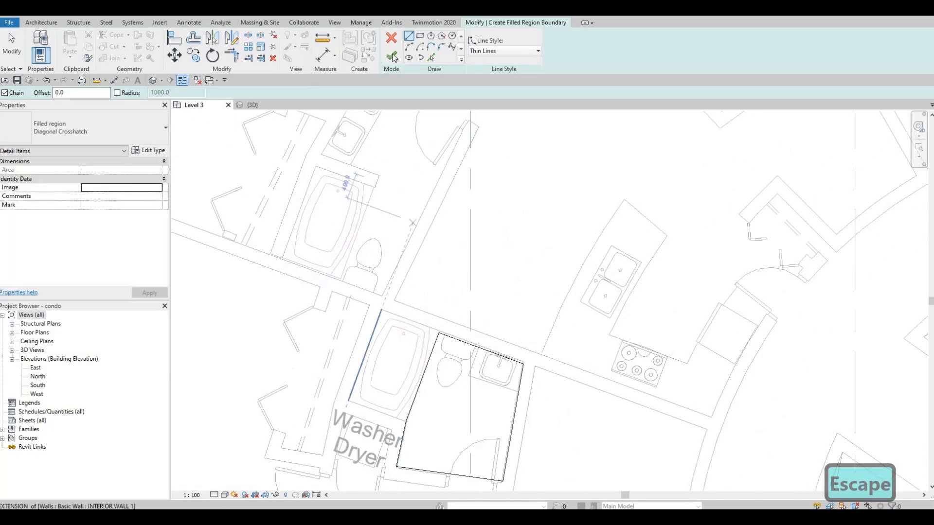
{"action": "key", "text": "Escape"}
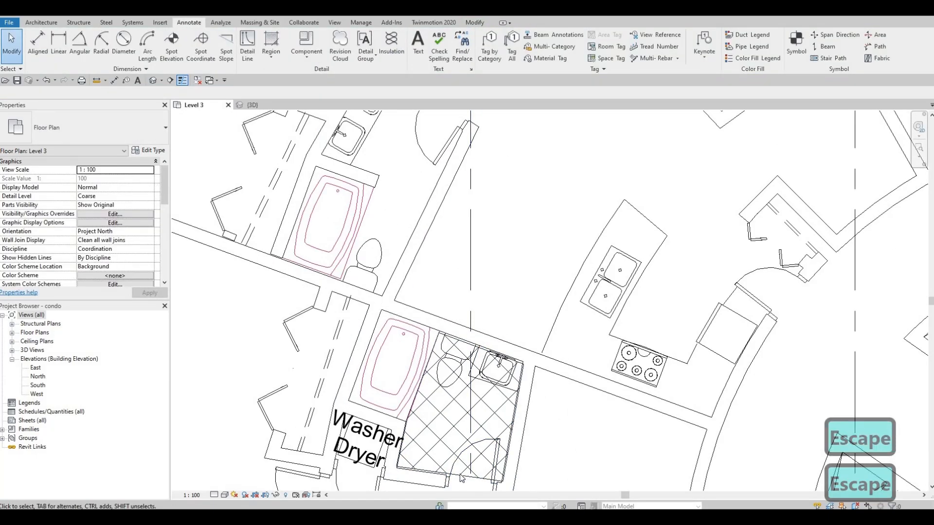
Start a similar Diagonal Crosshatch region in unit 55's kitchen with a diagonal edge from the sink counter to the refrigerator side
{"action": "left_click", "coordinate": [460, 473]}
{"action": "key", "text": "c"}
{"action": "key", "text": "s"}
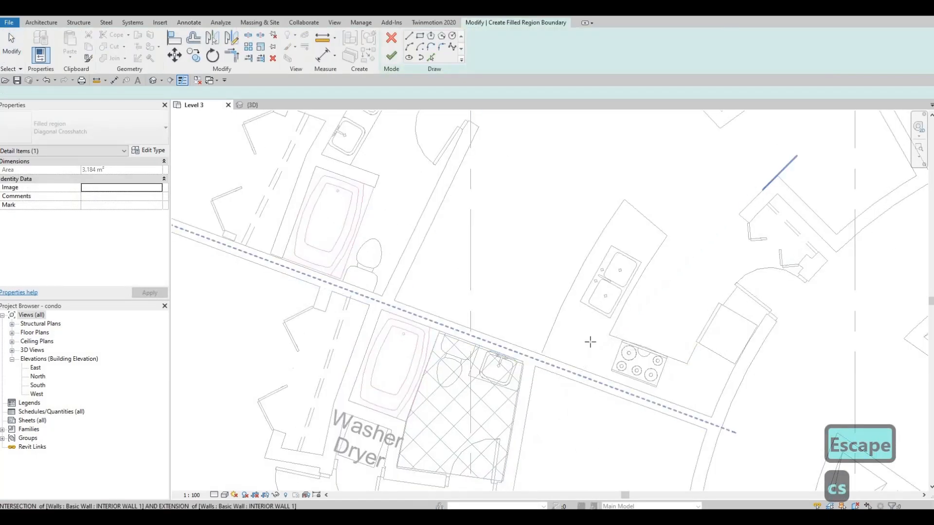
{"action": "scroll", "coordinate": [639, 261], "scroll_direction": "up", "scroll_amount": 1}
{"action": "middle_click_drag", "start_coordinate": [639, 261], "coordinate": [604, 272]}
{"action": "left_click", "coordinate": [601, 272]}
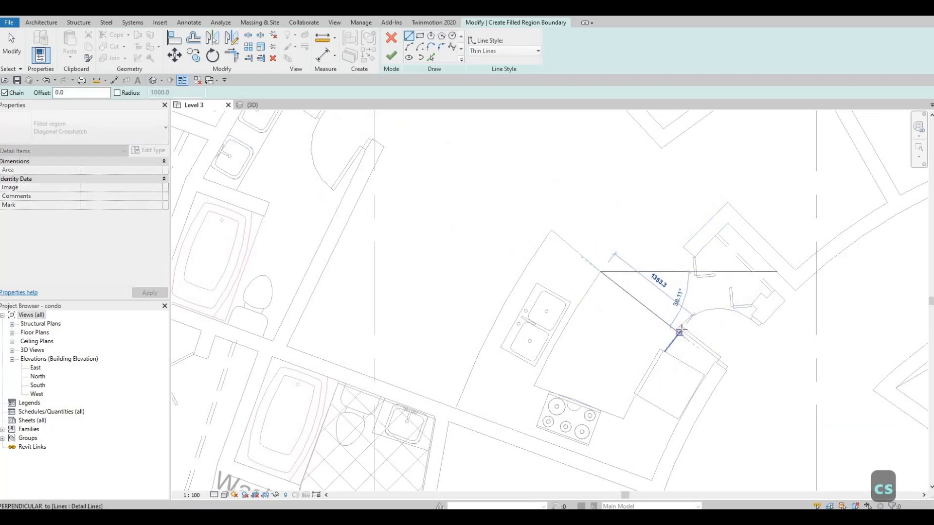
{"action": "left_click", "coordinate": [679, 333]}
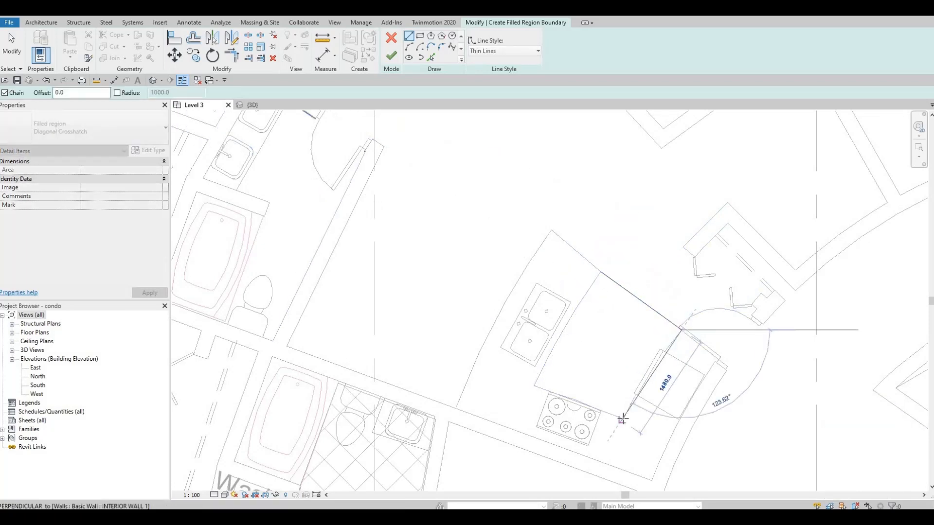
Close unit 55's kitchen boundary along the refrigerator, the stove counter, about 1304 mm, and the sink counter, and finish the region
{"action": "left_click", "coordinate": [544, 401]}
{"action": "left_click", "coordinate": [535, 384]}
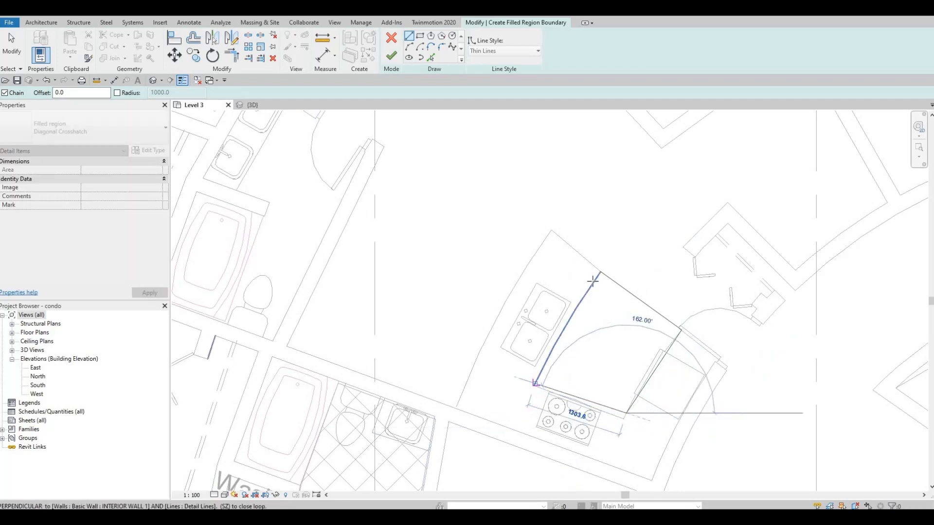
{"action": "left_click", "coordinate": [602, 275]}
{"action": "key", "text": "Escape"}
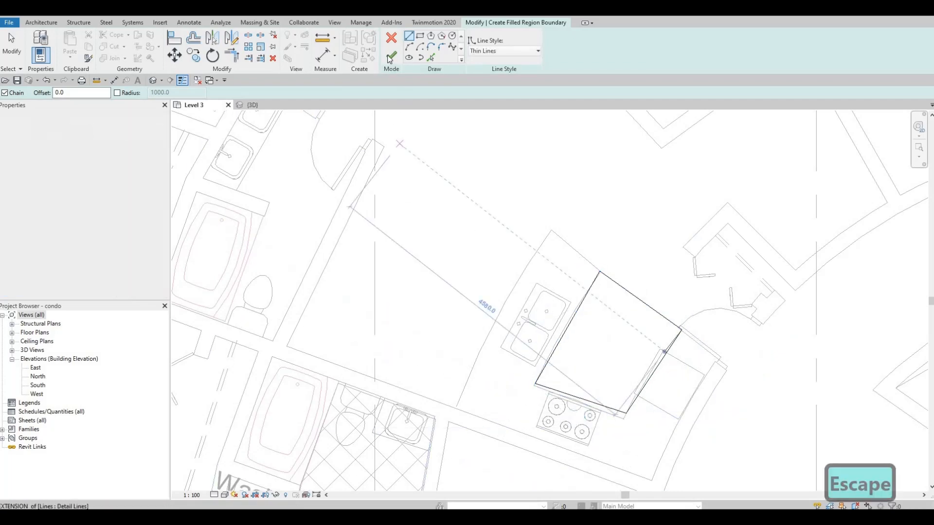
{"action": "left_click", "coordinate": [392, 55]}
{"action": "middle_click_drag", "start_coordinate": [621, 319], "coordinate": [685, 334]}
{"action": "key", "text": "Escape"}
{"action": "key", "text": "Escape"}
Start a similar region in unit 55's bathroom beside the bedroom, with edges along the double vanity front and about 440 mm of the bathtub's end wall
{"action": "scroll", "coordinate": [685, 334], "scroll_direction": "down", "scroll_amount": 2}
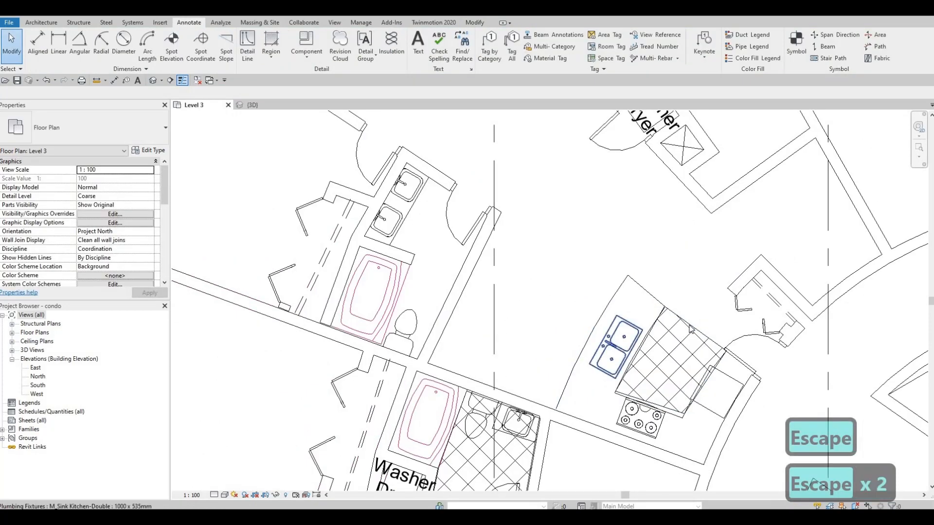
{"action": "left_click", "coordinate": [672, 331]}
{"action": "key", "text": "c"}
{"action": "key", "text": "s"}
{"action": "middle_click_drag", "start_coordinate": [434, 134], "coordinate": [471, 202]}
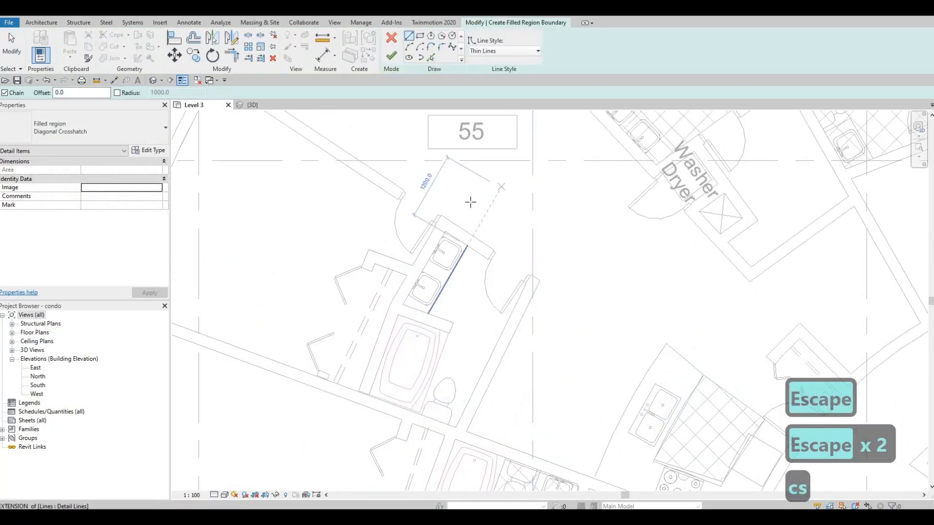
{"action": "scroll", "coordinate": [479, 243], "scroll_direction": "up", "scroll_amount": 2}
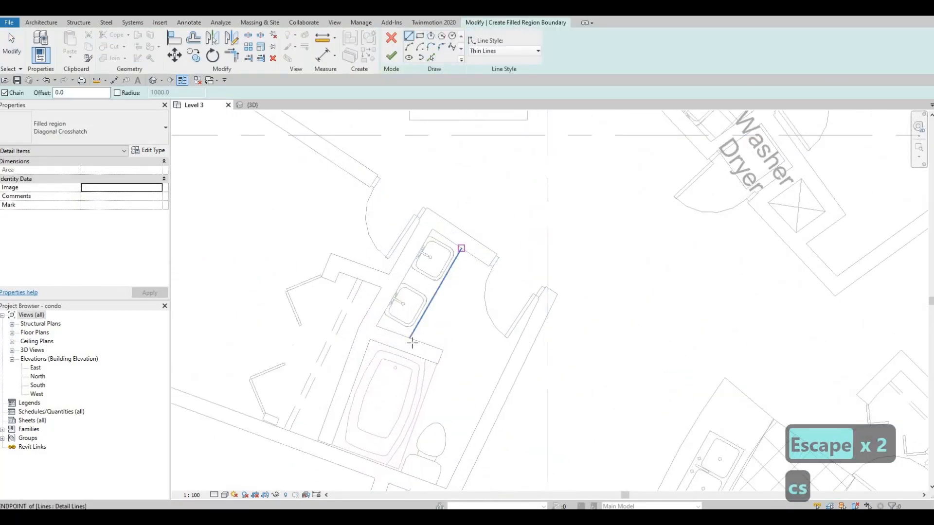
{"action": "left_click", "coordinate": [412, 339]}
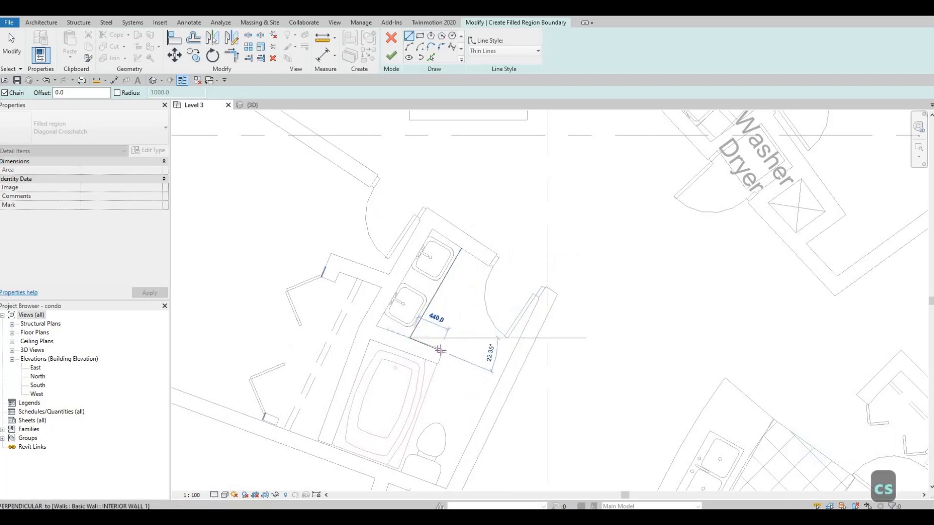
{"action": "left_click", "coordinate": [442, 350]}
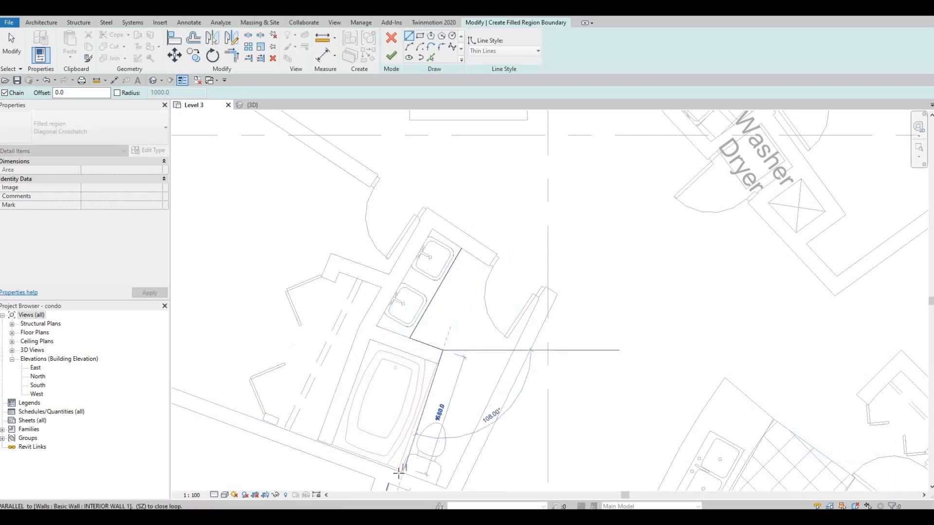
Close the bathroom boundary along the bathtub, behind the toilet, up the long wall and across the doorway, about 1208 mm, and finish the region
{"action": "left_click", "coordinate": [438, 486]}
{"action": "left_click", "coordinate": [446, 488]}
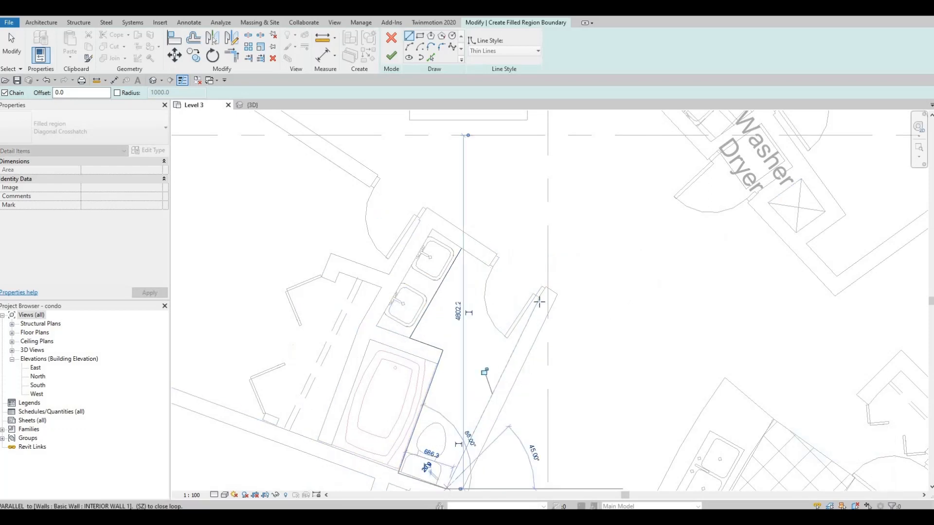
{"action": "left_click", "coordinate": [469, 254]}
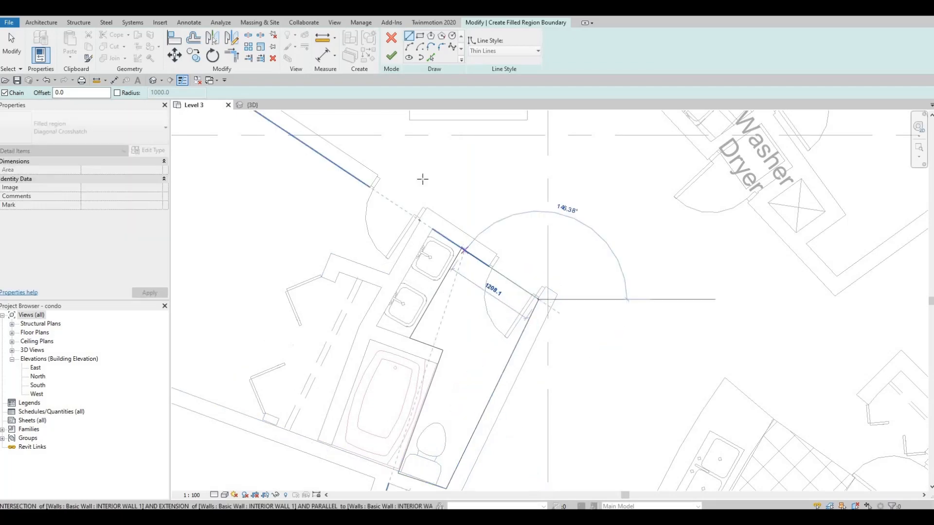
{"action": "key", "text": "Escape"}
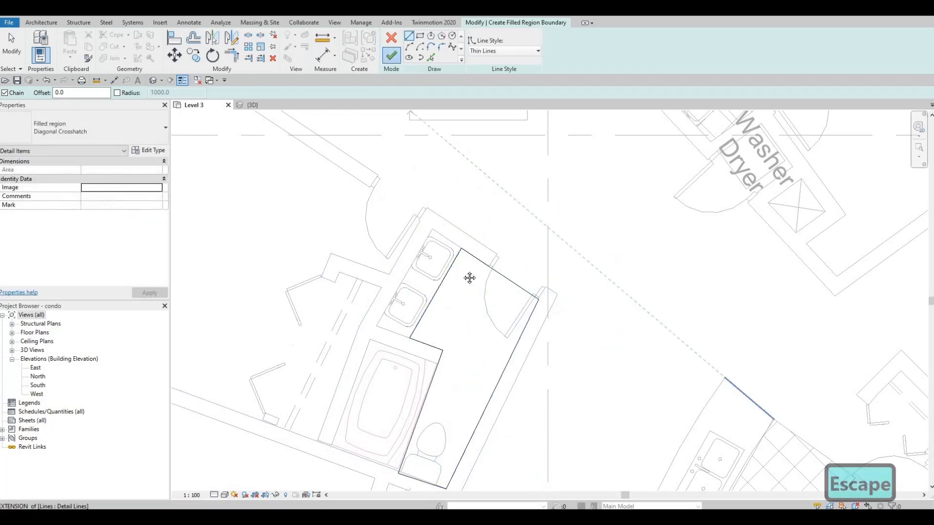
{"action": "middle_click_drag", "start_coordinate": [469, 278], "coordinate": [453, 281]}
{"action": "scroll", "coordinate": [471, 314], "scroll_direction": "down", "scroll_amount": 4}
{"action": "middle_click_drag", "start_coordinate": [541, 303], "coordinate": [507, 320]}
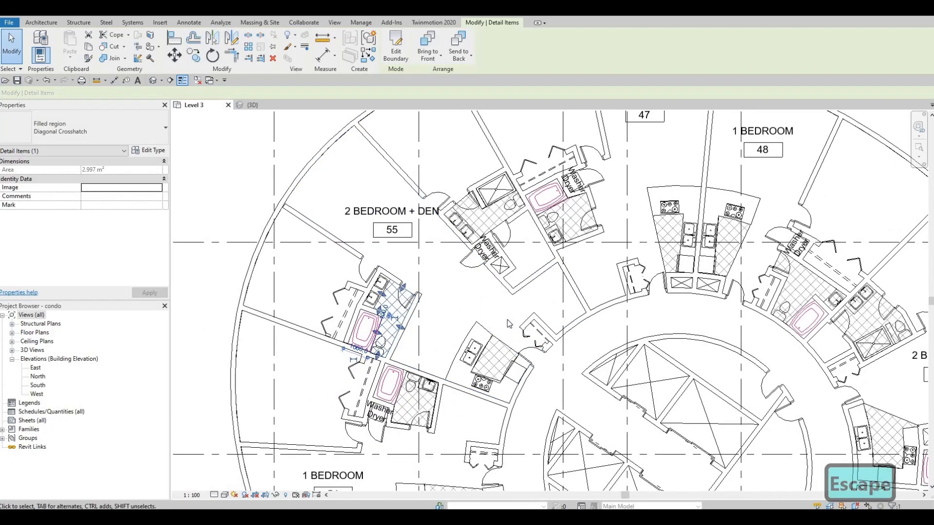
{"action": "scroll", "coordinate": [488, 292], "scroll_direction": "down", "scroll_amount": 4}
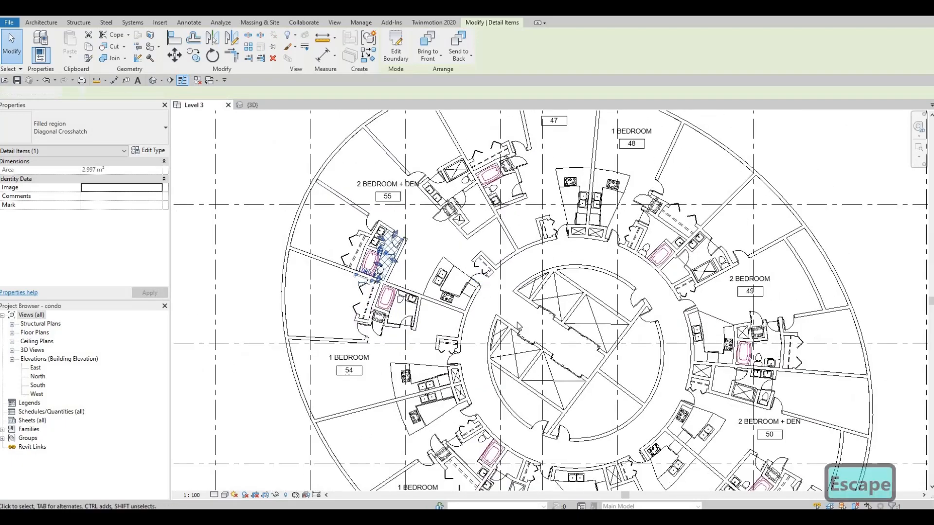
{"action": "key", "text": "Escape"}
Start a similar Diagonal Crosshatch region in the double-vanity bathroom between units 52 and 51, with edges across the doorway and along the shower
{"action": "middle_click_drag", "start_coordinate": [603, 321], "coordinate": [530, 205]}
{"action": "scroll", "coordinate": [530, 204], "scroll_direction": "down", "scroll_amount": 1}
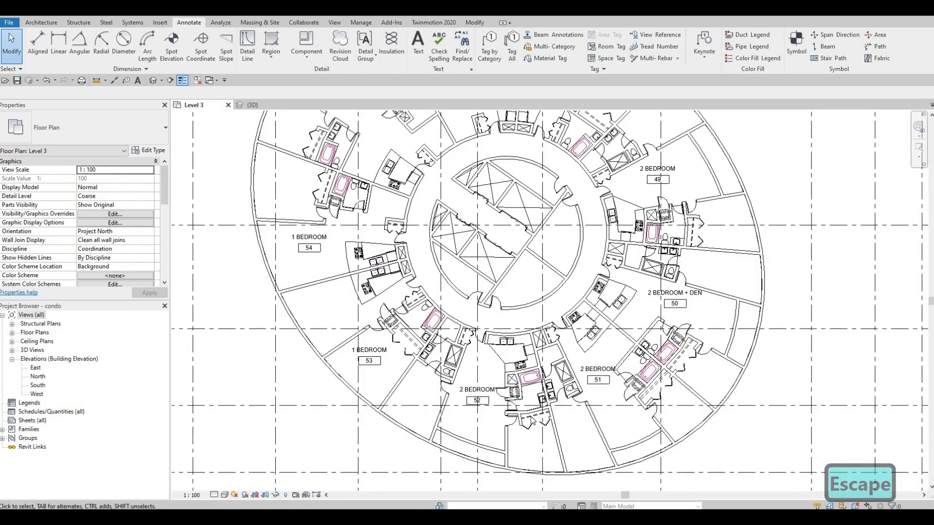
{"action": "scroll", "coordinate": [554, 398], "scroll_direction": "up", "scroll_amount": 5}
{"action": "key", "text": "Escape"}
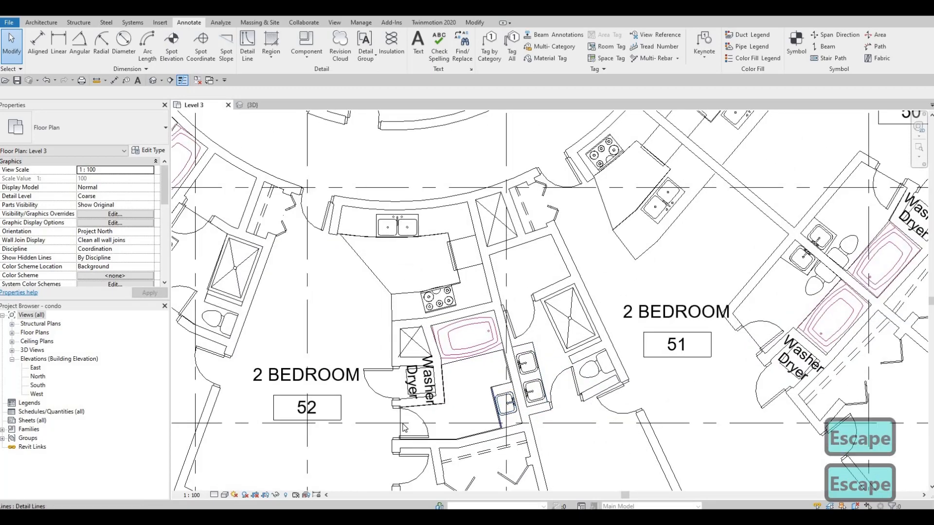
{"action": "left_click", "coordinate": [397, 424]}
{"action": "key", "text": "c"}
{"action": "key", "text": "s"}
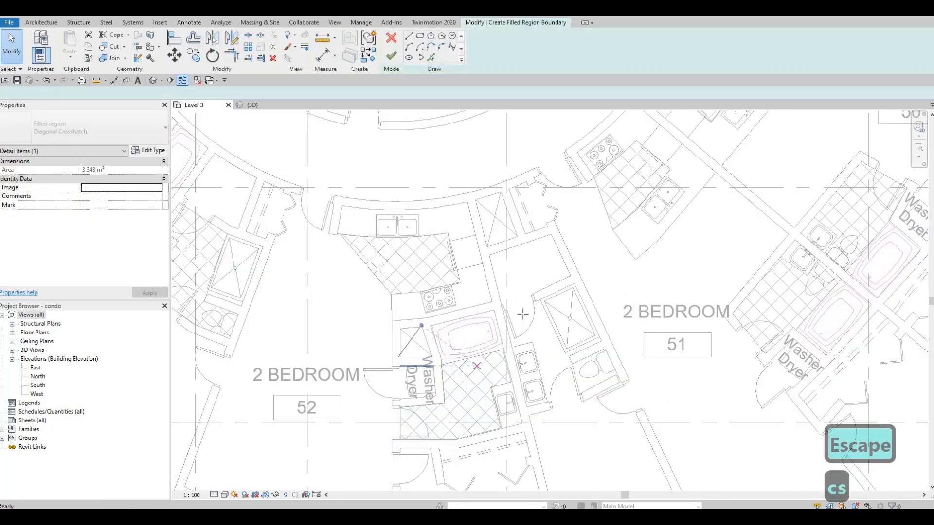
{"action": "scroll", "coordinate": [535, 302], "scroll_direction": "up", "scroll_amount": 3}
{"action": "left_click", "coordinate": [470, 327]}
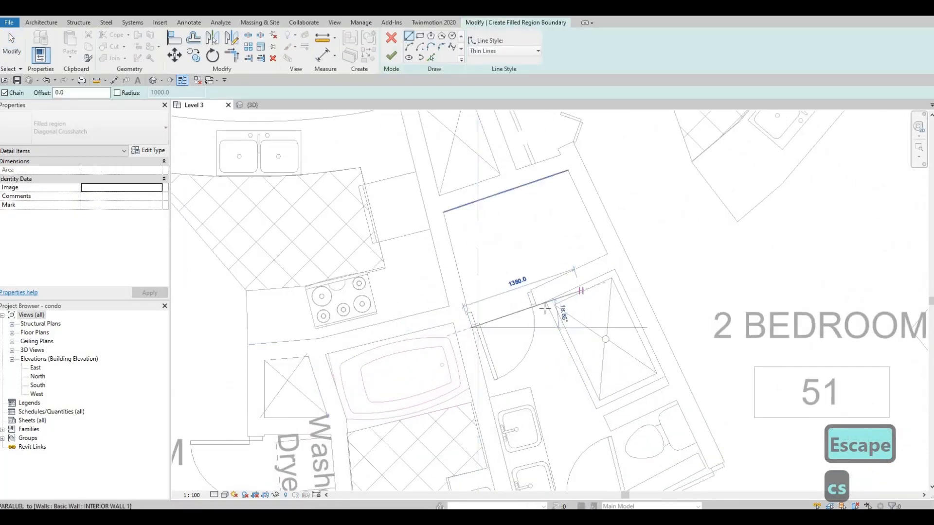
{"action": "left_click", "coordinate": [599, 412]}
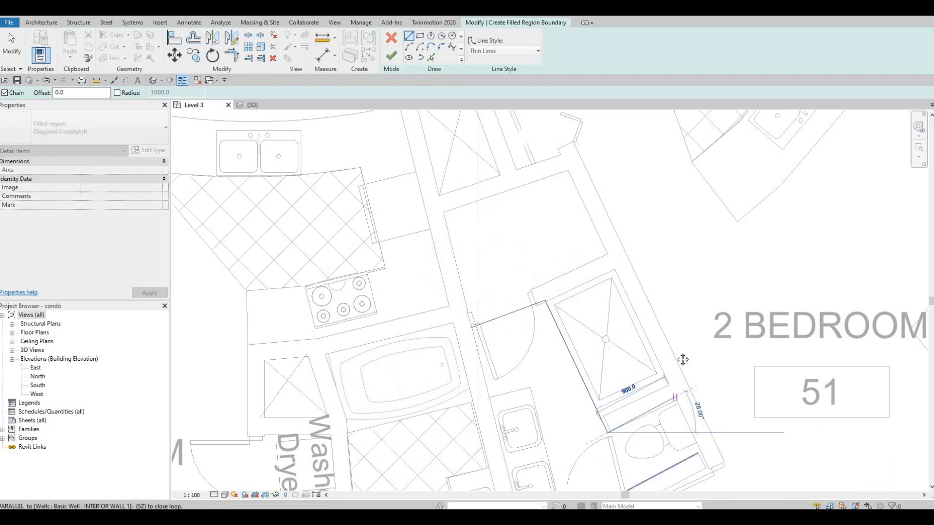
Continue the boundary about 900 mm beside the shower's end wall, about 711 mm behind the toilet, and along the opposite wall to the double vanity
{"action": "left_click", "coordinate": [675, 398]}
{"action": "middle_click_drag", "start_coordinate": [701, 454], "coordinate": [683, 360]}
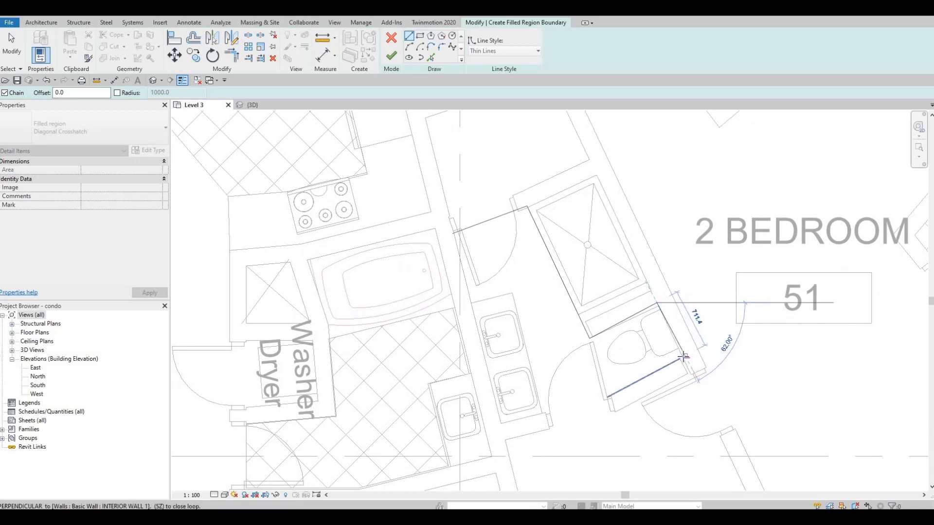
{"action": "left_click", "coordinate": [606, 393]}
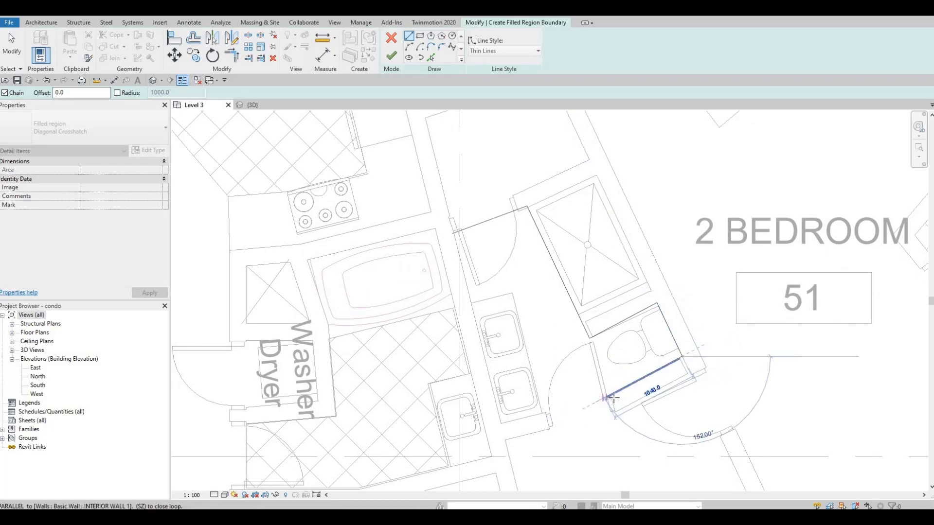
{"action": "left_click", "coordinate": [520, 417]}
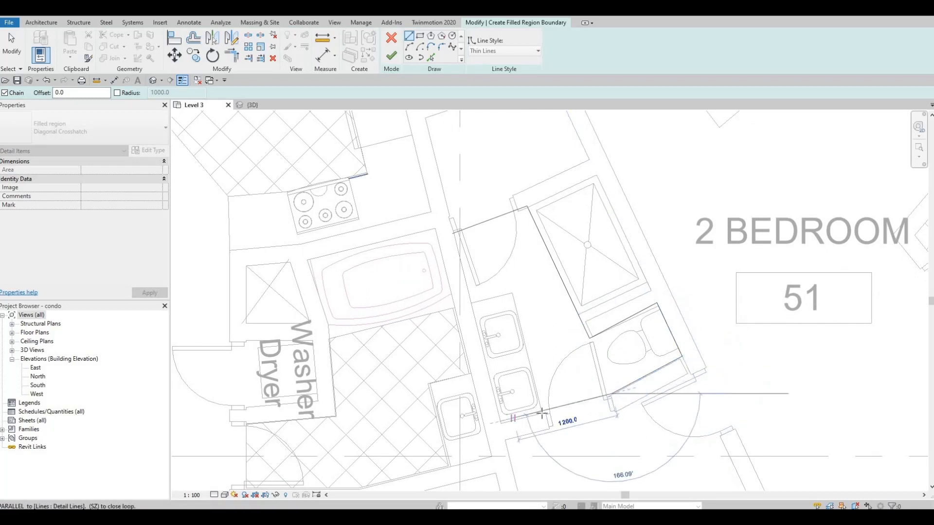
Close the bathroom boundary along the double vanity's front and end and up the wall to the doorway, and finish the region
{"action": "left_click", "coordinate": [524, 290]}
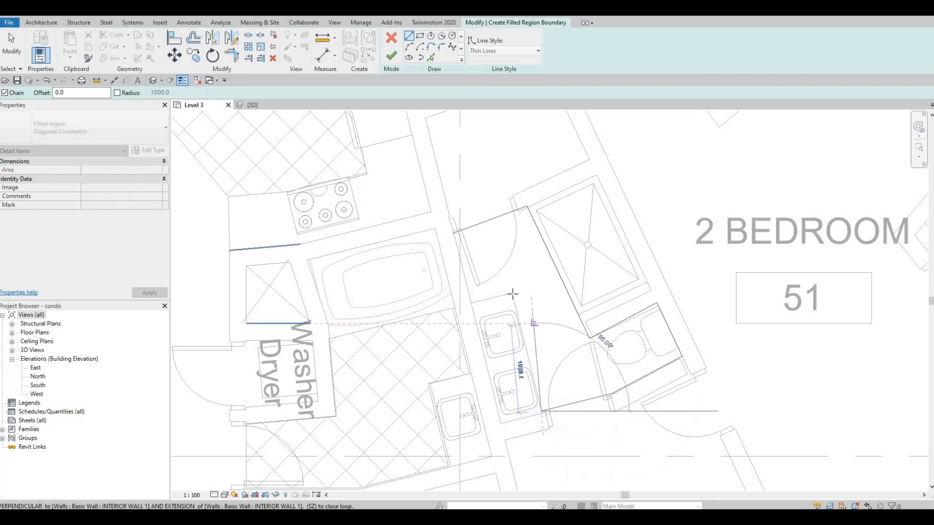
{"action": "left_click", "coordinate": [470, 302]}
{"action": "left_click", "coordinate": [470, 303]}
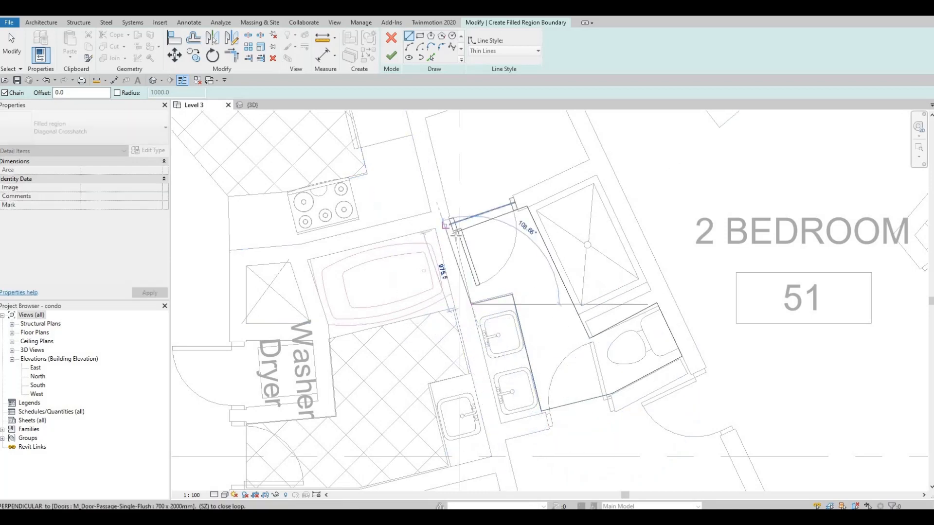
{"action": "left_click", "coordinate": [427, 193]}
{"action": "key", "text": "Escape"}
{"action": "key", "text": "Escape"}
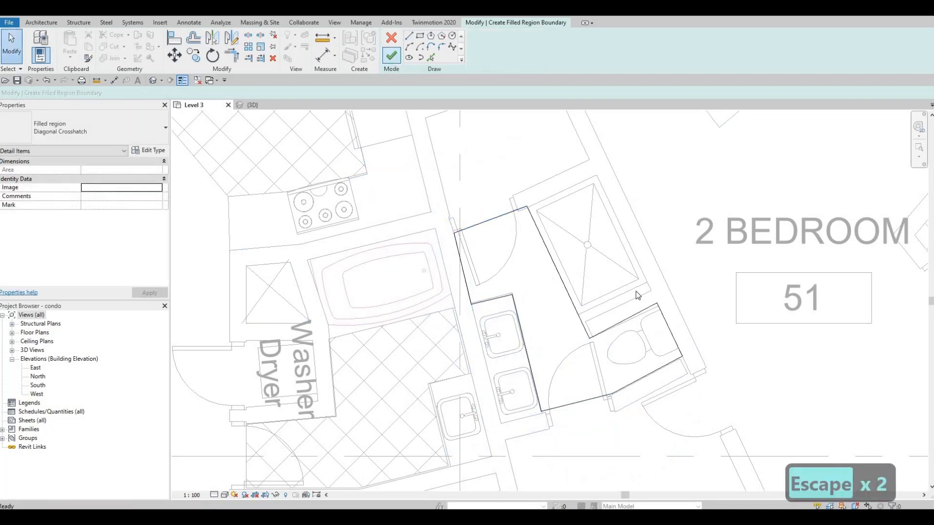
{"action": "key", "text": "Escape"}
{"action": "key", "text": "Escape"}
{"action": "left_click", "coordinate": [683, 372]}
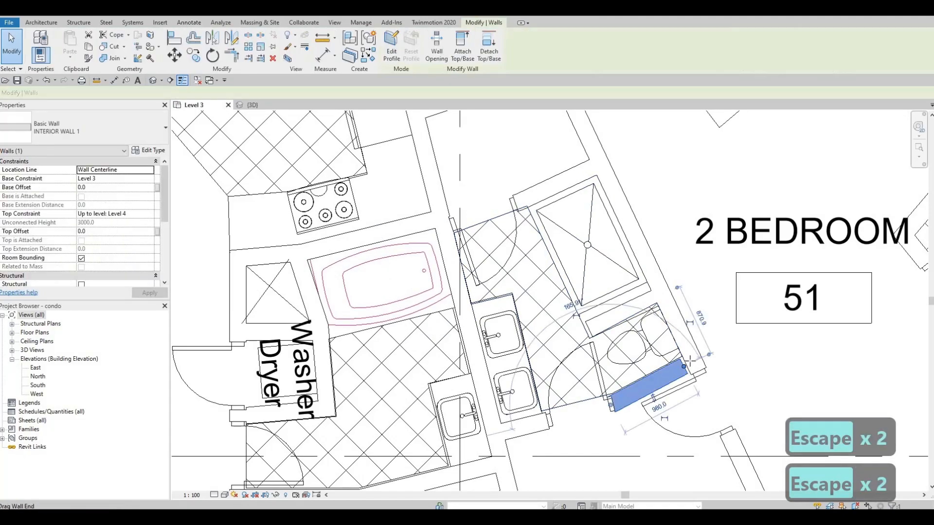
{"action": "key", "text": "Escape"}
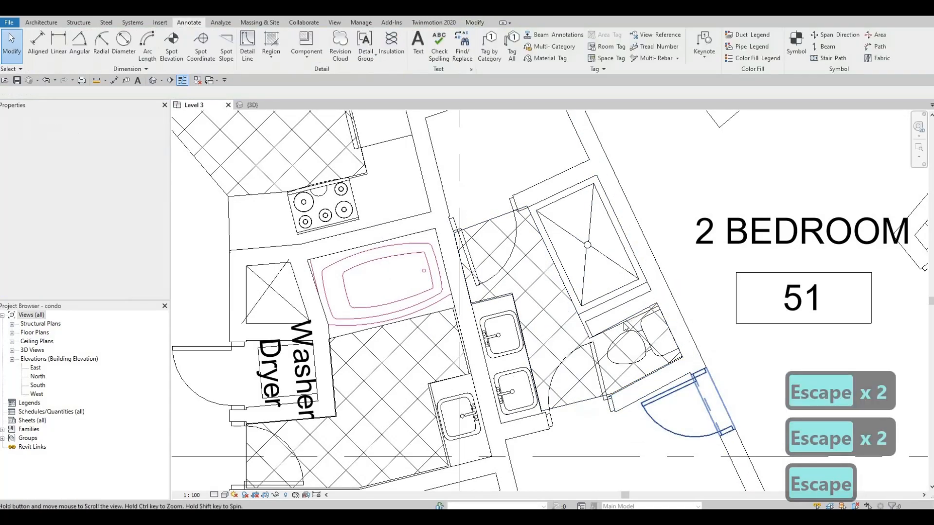
Review the crosshatched kitchen and bathroom floors from units 52 and 51 out to the whole Level 3 plan
{"action": "scroll", "coordinate": [659, 358], "scroll_direction": "down", "scroll_amount": 5}
{"action": "scroll", "coordinate": [658, 359], "scroll_direction": "down", "scroll_amount": 1}
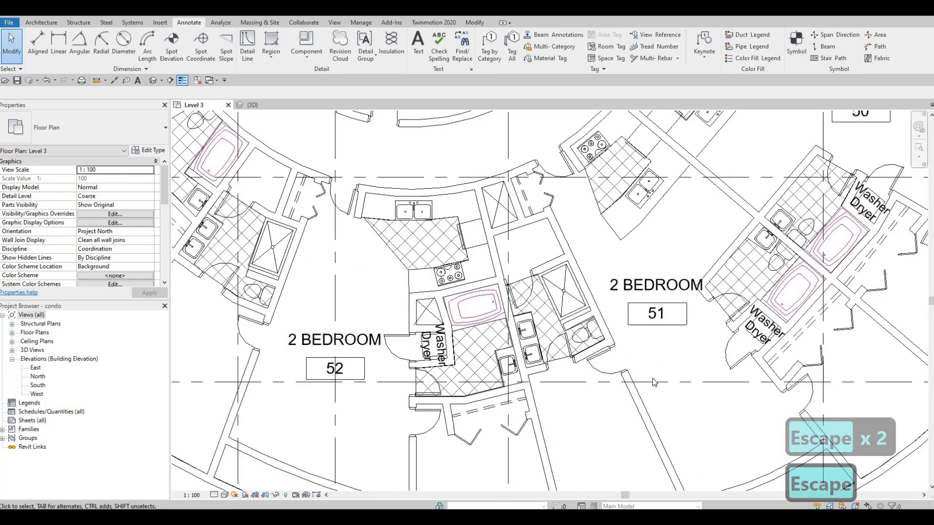
{"action": "middle_click_drag", "start_coordinate": [609, 348], "coordinate": [566, 384]}
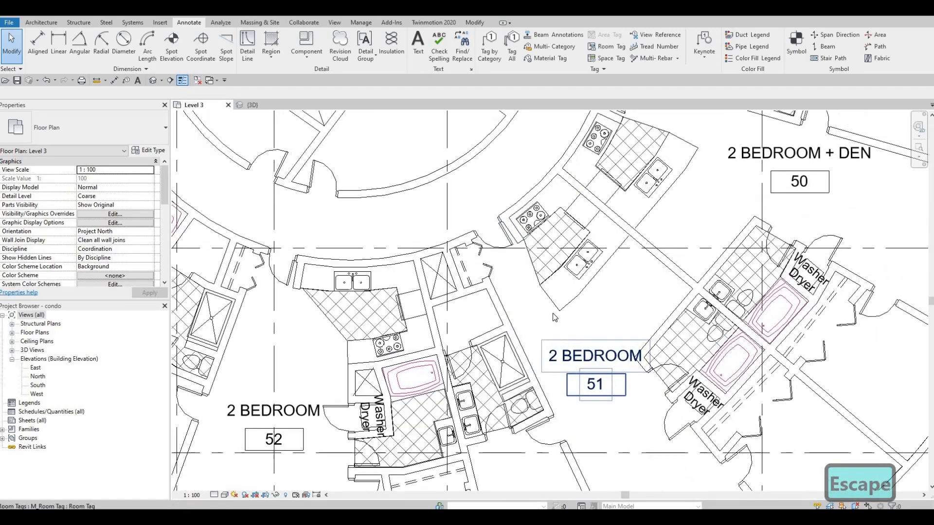
{"action": "scroll", "coordinate": [536, 322], "scroll_direction": "down", "scroll_amount": 3}
{"action": "middle_click_drag", "start_coordinate": [527, 292], "coordinate": [584, 406]}
{"action": "scroll", "coordinate": [556, 361], "scroll_direction": "down", "scroll_amount": 2}
{"action": "scroll", "coordinate": [583, 406], "scroll_direction": "down", "scroll_amount": 2}
{"action": "middle_click_drag", "start_coordinate": [545, 280], "coordinate": [588, 276]}
{"action": "scroll", "coordinate": [571, 245], "scroll_direction": "up", "scroll_amount": 3}
{"action": "scroll", "coordinate": [589, 251], "scroll_direction": "down", "scroll_amount": 2}
{"action": "scroll", "coordinate": [590, 275], "scroll_direction": "down", "scroll_amount": 2}
{"action": "middle_click_drag", "start_coordinate": [574, 317], "coordinate": [560, 248]}
{"action": "scroll", "coordinate": [560, 248], "scroll_direction": "down", "scroll_amount": 1}
{"action": "scroll", "coordinate": [711, 300], "scroll_direction": "down", "scroll_amount": 1}
{"action": "middle_click_drag", "start_coordinate": [711, 300], "coordinate": [677, 324]}
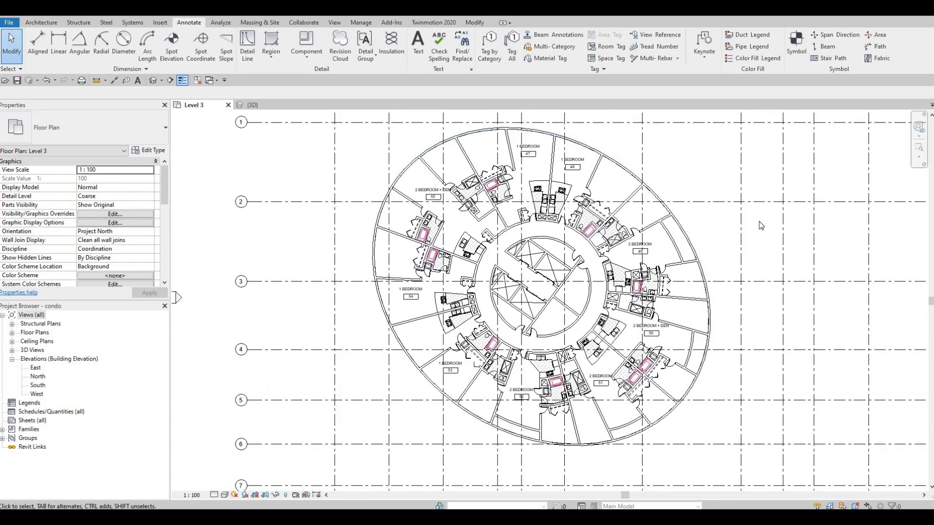